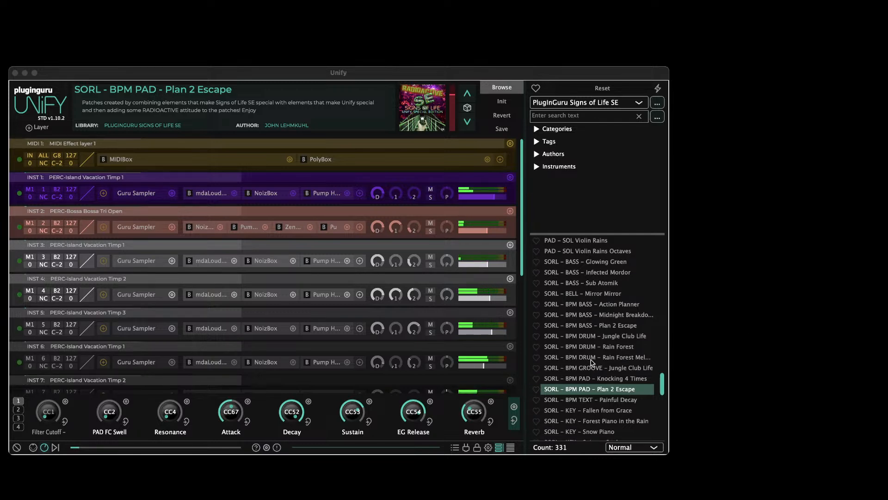
Add only the INST1 layer of "SORL - BPM PAD - Knocking 4 Times" to the current patch
scroll(592, 362, down, 2)
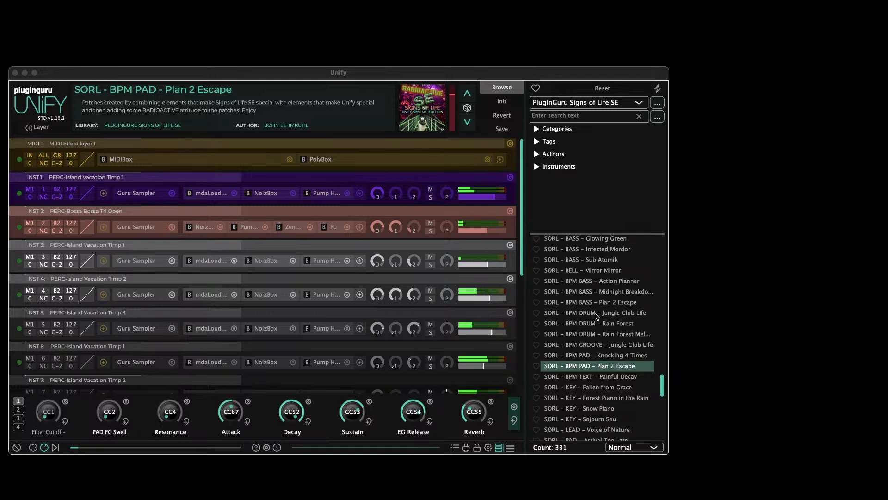
right_click(601, 356)
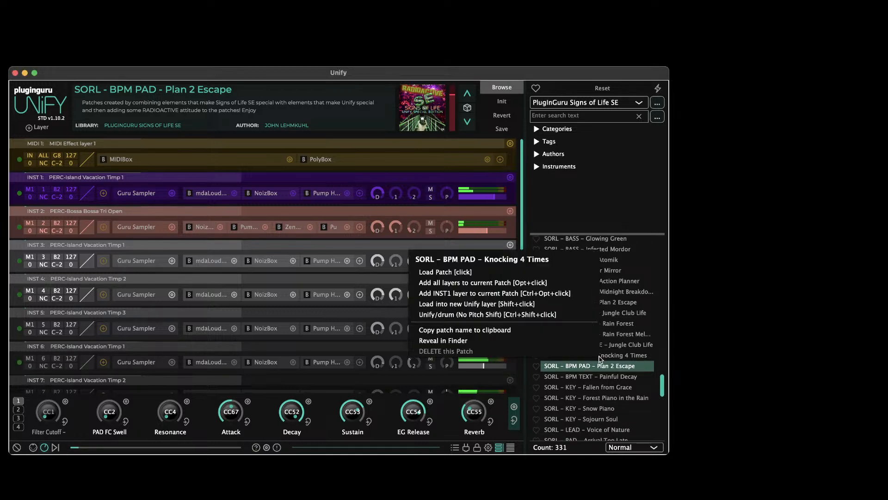
click(468, 293)
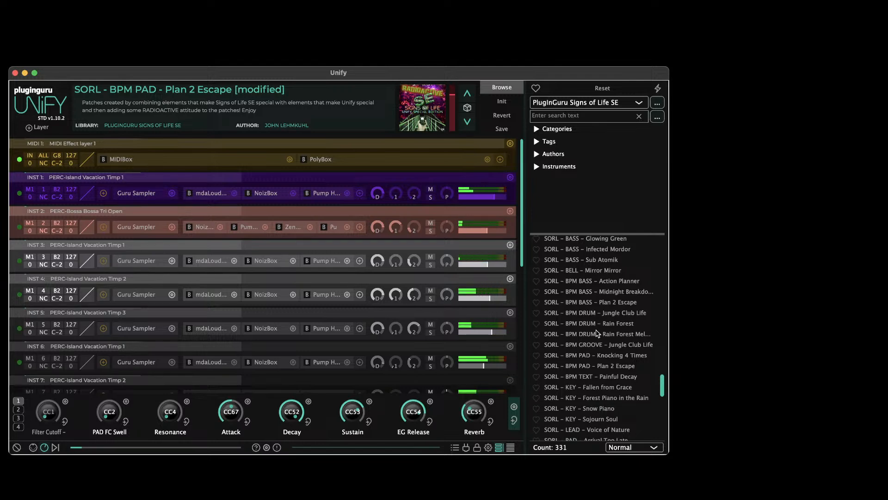
Add the INST1 layer of "SORL - BPM DRUM - Jungle Club Life" and load "SORL - KEY - Snow Piano" into a new Unify layer
right_click(579, 314)
click(447, 246)
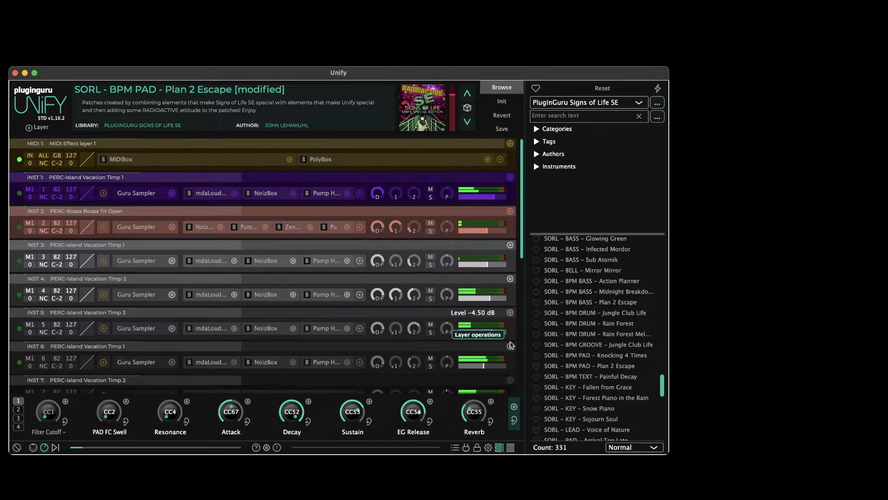
right_click(615, 409)
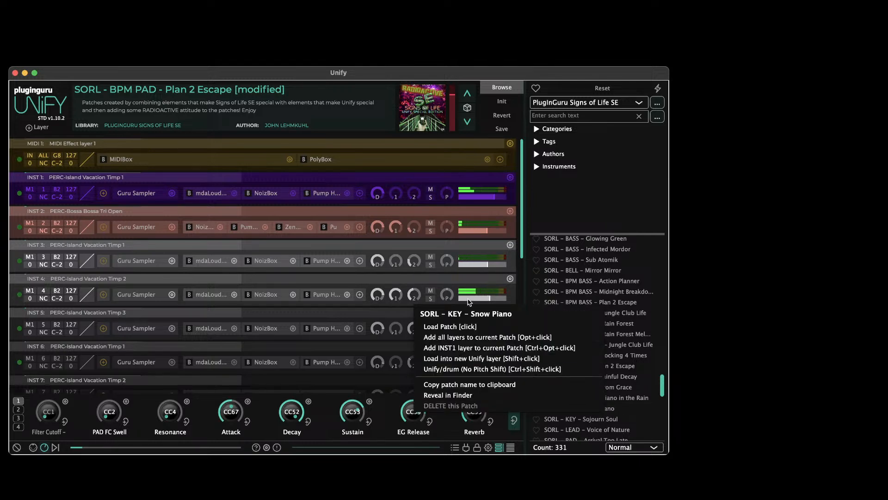
click(472, 359)
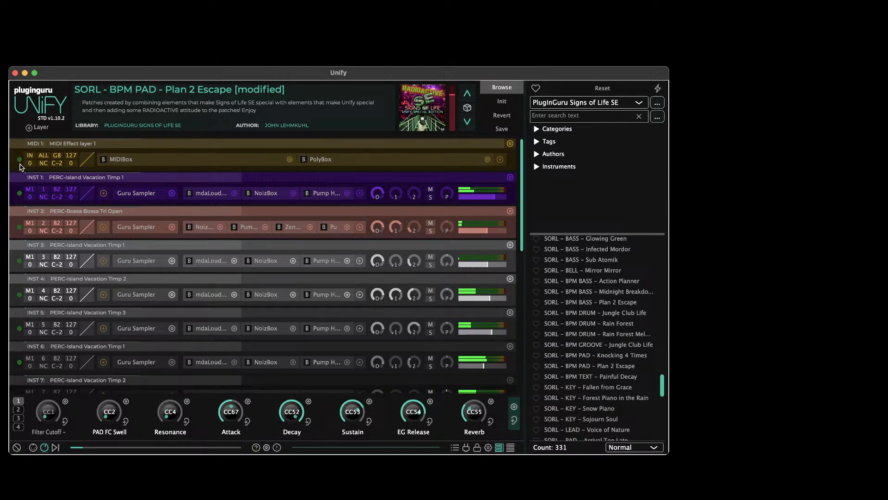
Disable the percussion layers INST 1 to 3 and INST 5 to 8, leaving INST 4 enabled
click(19, 192)
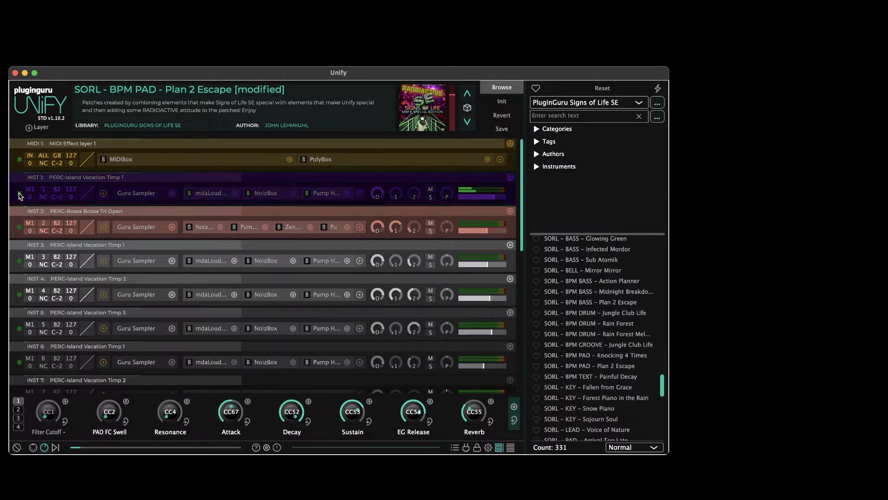
click(18, 227)
click(19, 261)
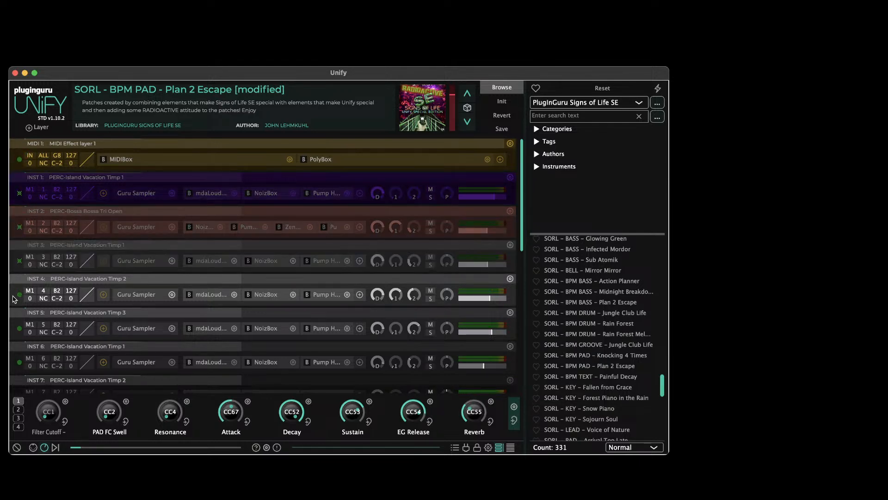
click(19, 329)
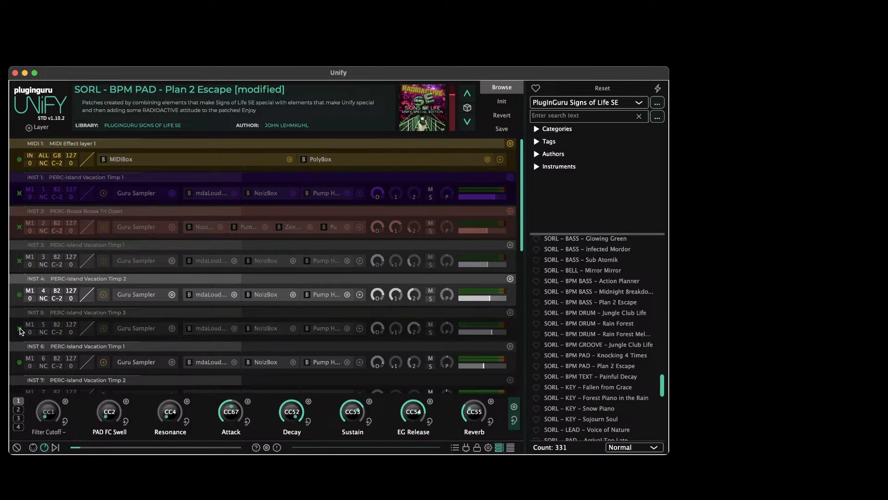
scroll(20, 324, down, 3)
click(20, 256)
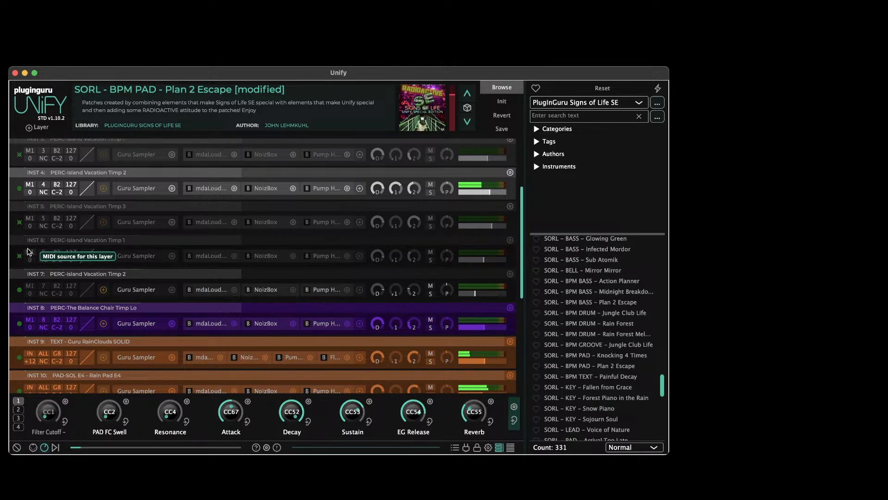
click(19, 290)
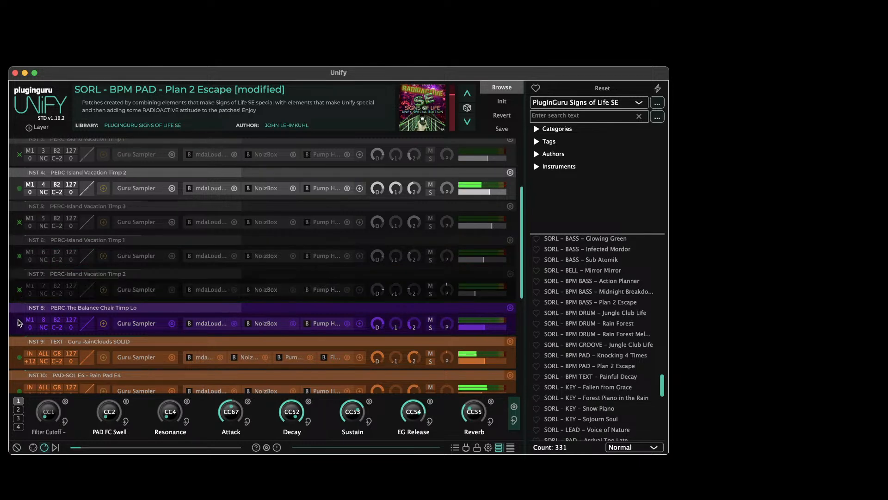
click(19, 323)
Disable layers INST 9 to INST 12, including the Black Bass Drum Kit, to isolate the Snow Piano layer
scroll(19, 327, down, 3)
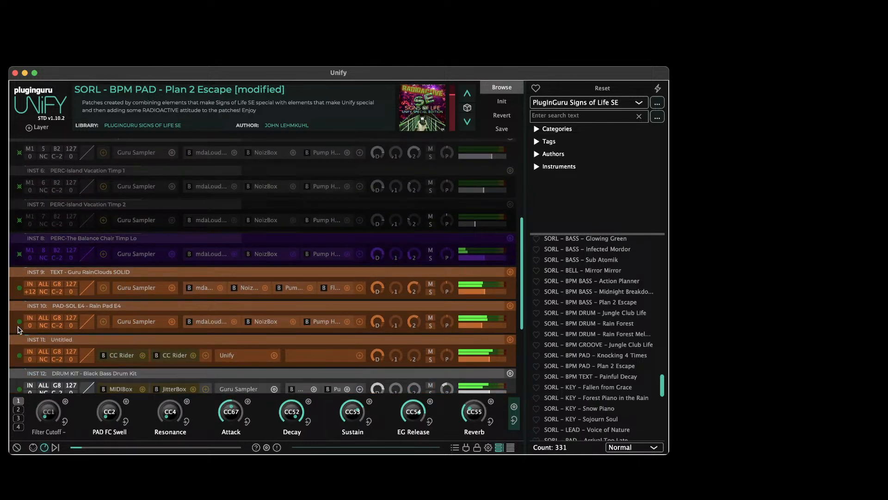
click(19, 288)
click(19, 322)
scroll(22, 348, down, 6)
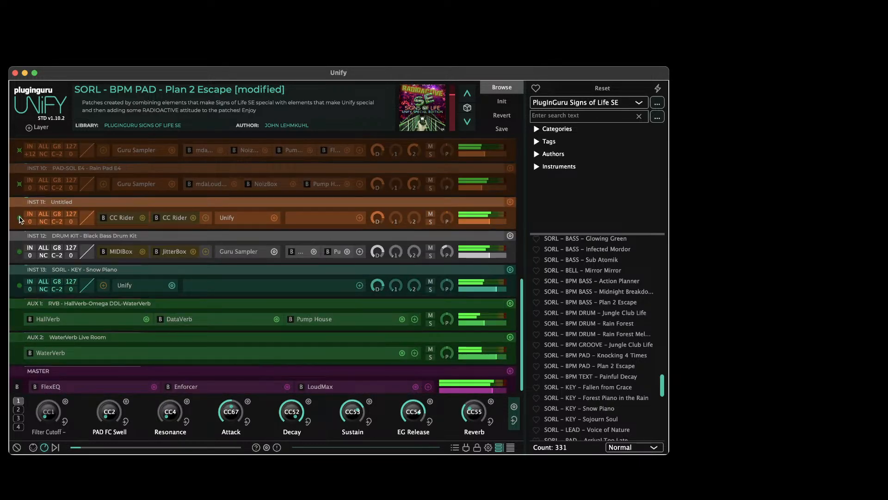
click(19, 217)
click(19, 253)
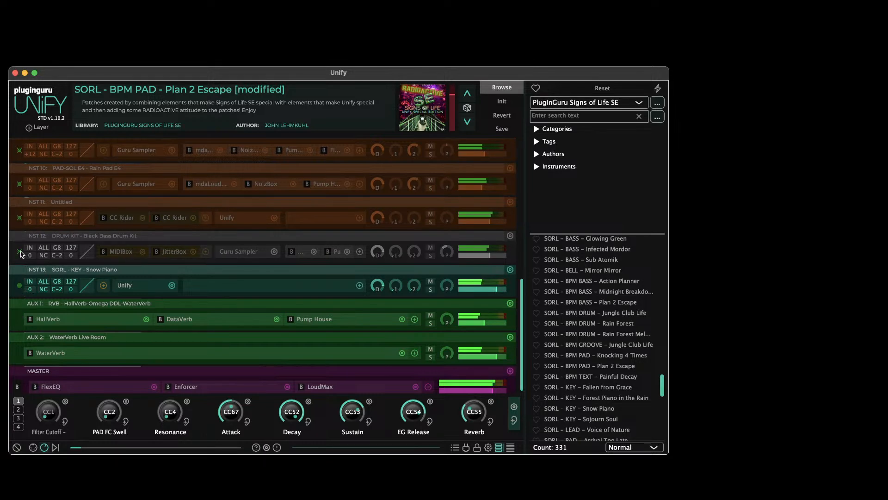
Re-enable the orange layers INST 9, INST 10 and INST 11
scroll(20, 254, up, 2)
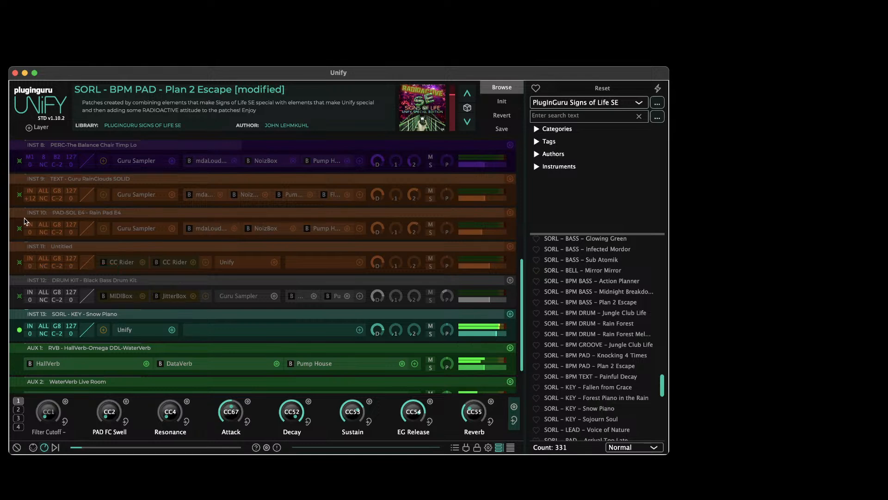
click(20, 197)
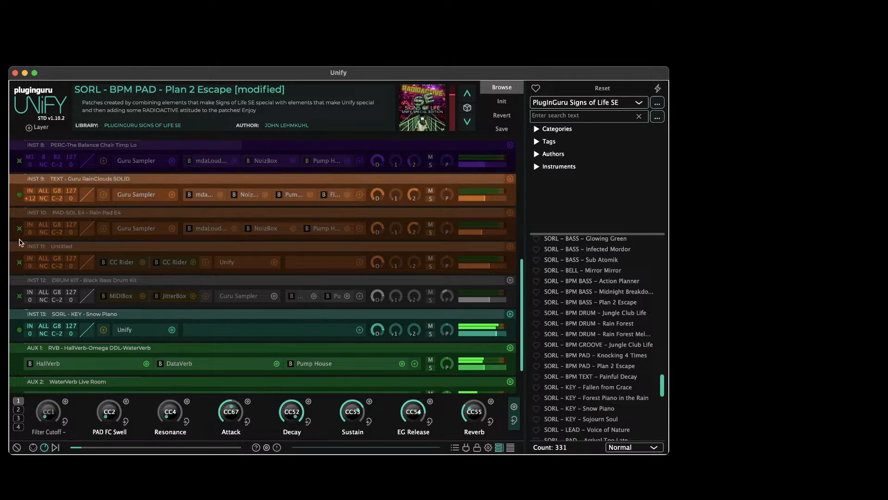
click(19, 232)
click(20, 263)
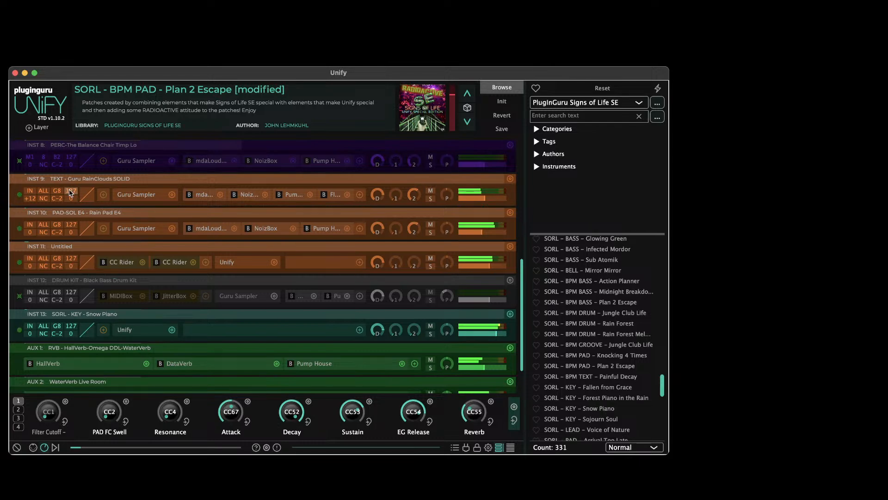
Re-enable the disabled percussion layers INST 1 to 3 and INST 5 to 8
scroll(185, 231, up, 10)
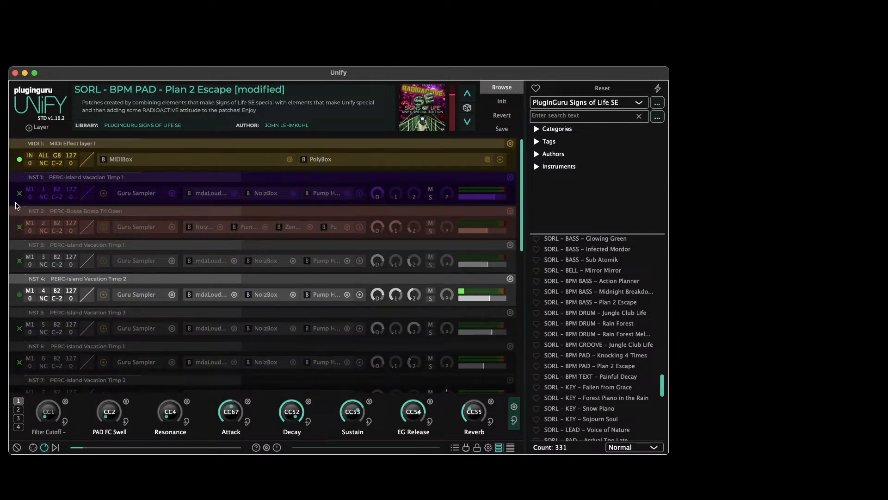
click(18, 193)
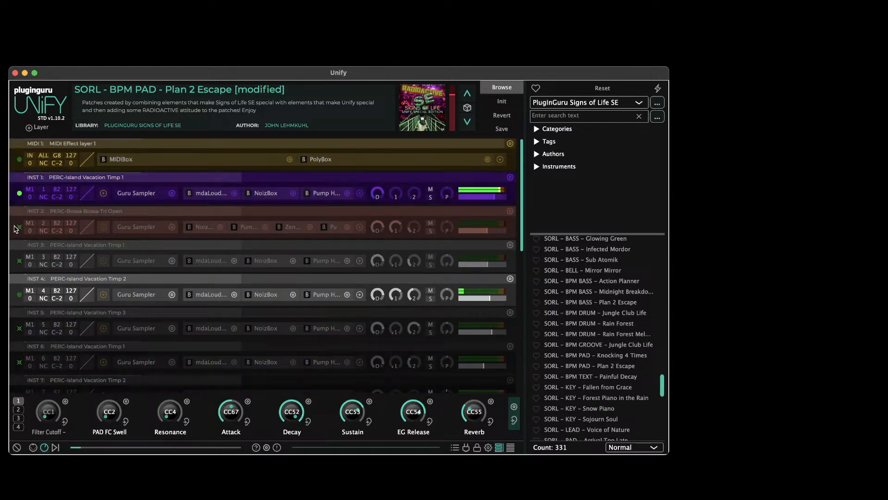
click(20, 260)
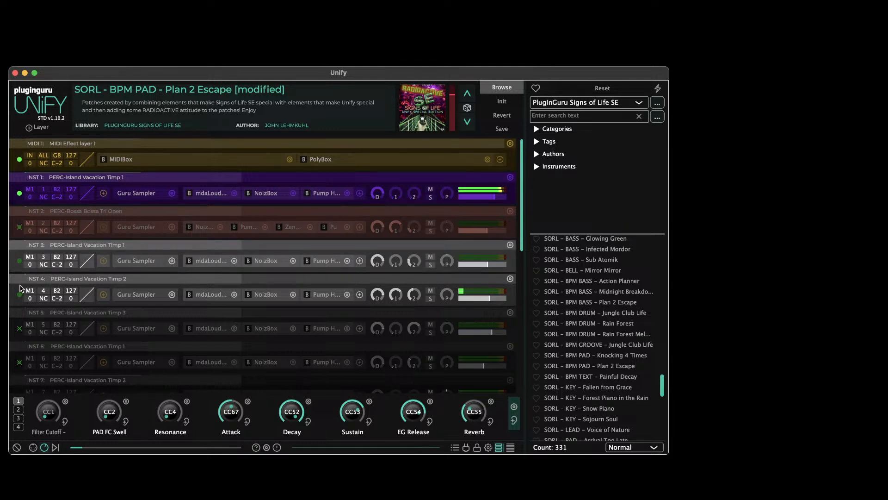
click(19, 228)
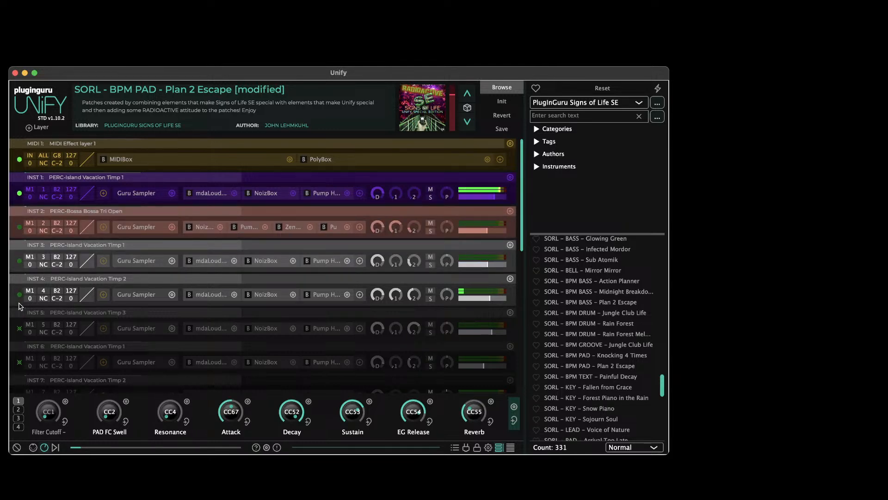
click(19, 328)
click(19, 362)
scroll(26, 366, down, 3)
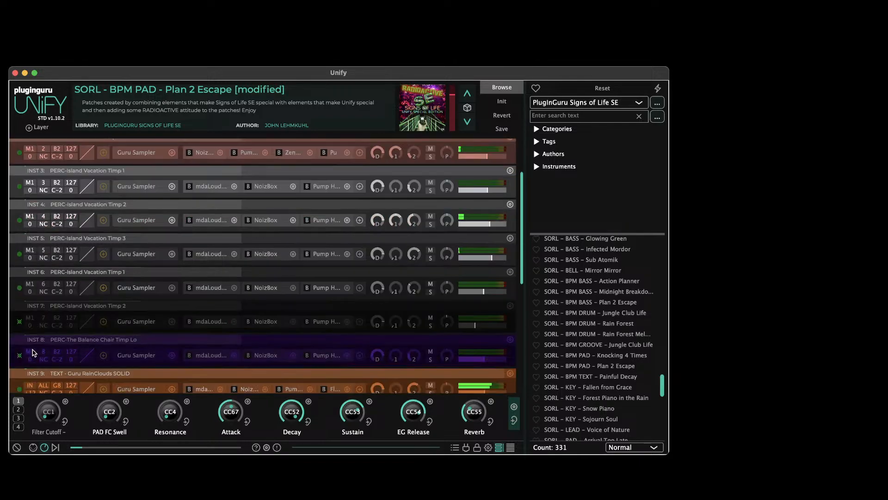
click(20, 356)
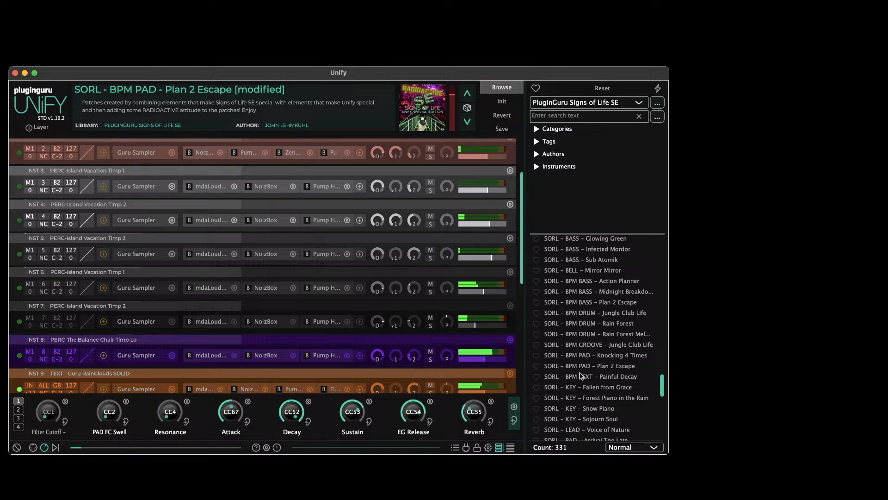
Load "SORL - BPM DRUM - Rain Forest Melodies" into a new Unify layer
right_click(595, 332)
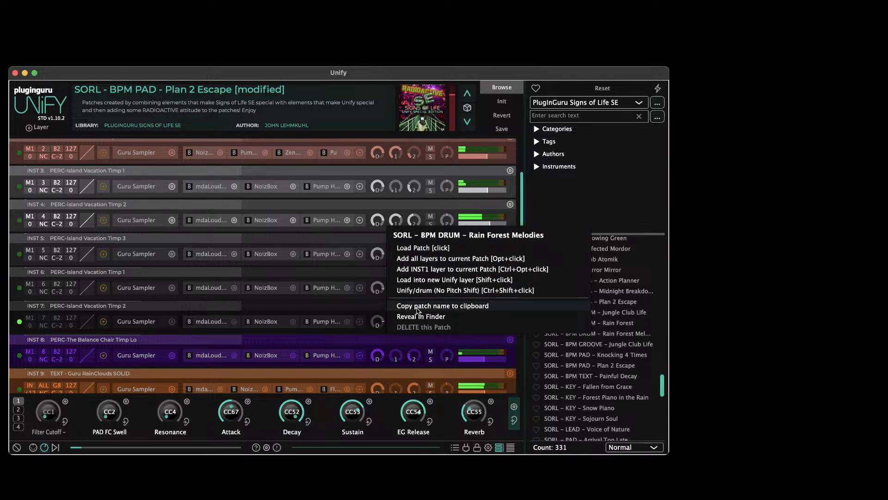
click(422, 280)
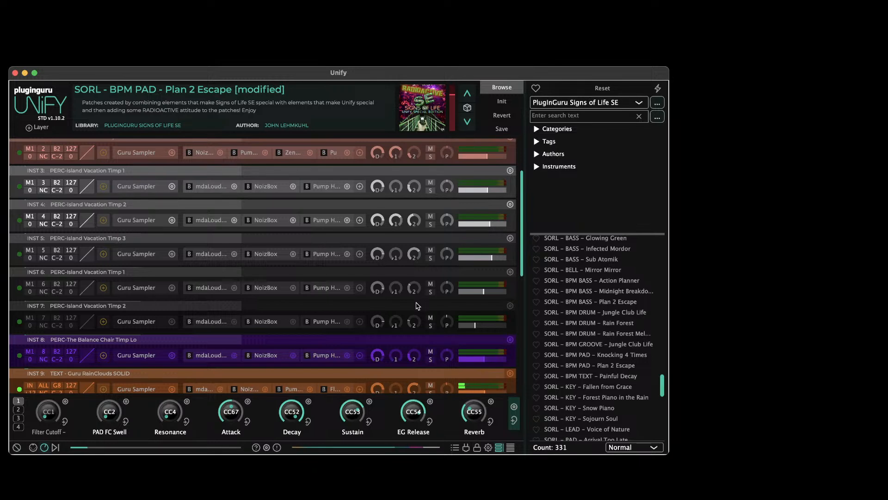
mouse_move(375, 323)
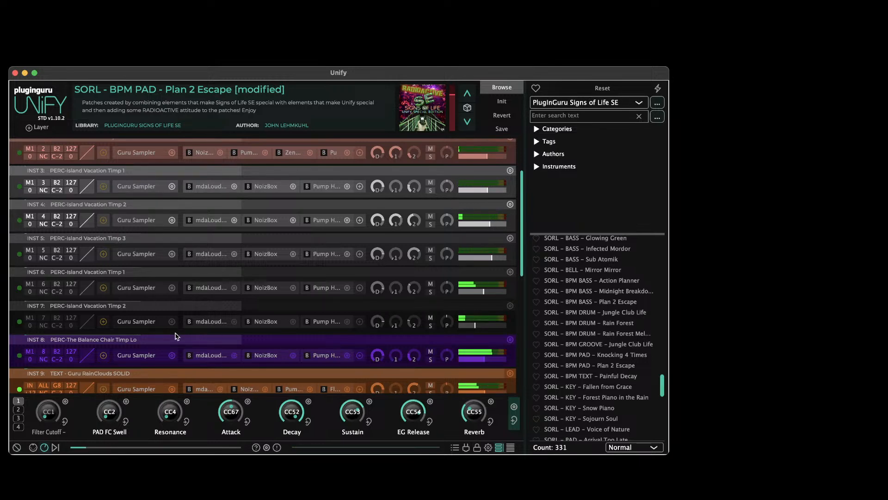
scroll(176, 336, down, 5)
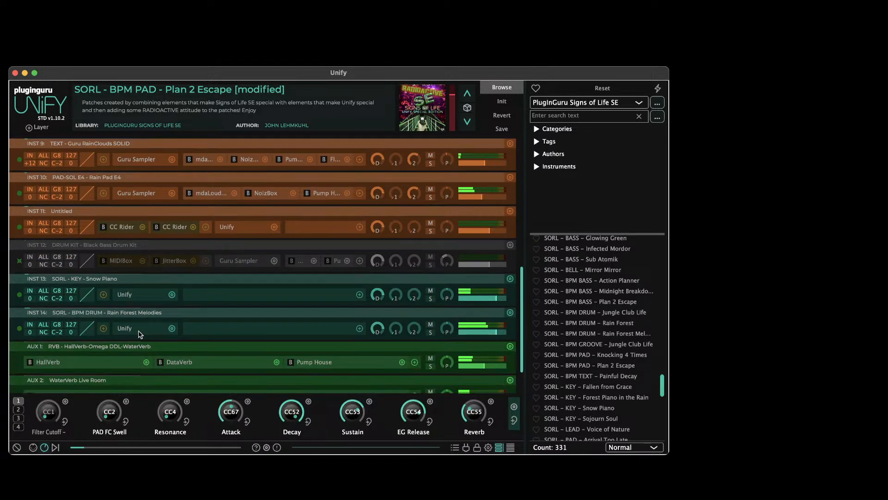
Open the nested Rain Forest Melodies patch in INST 14 and set its INST 1 MIDIBox speed ratio to 1:2
click(128, 331)
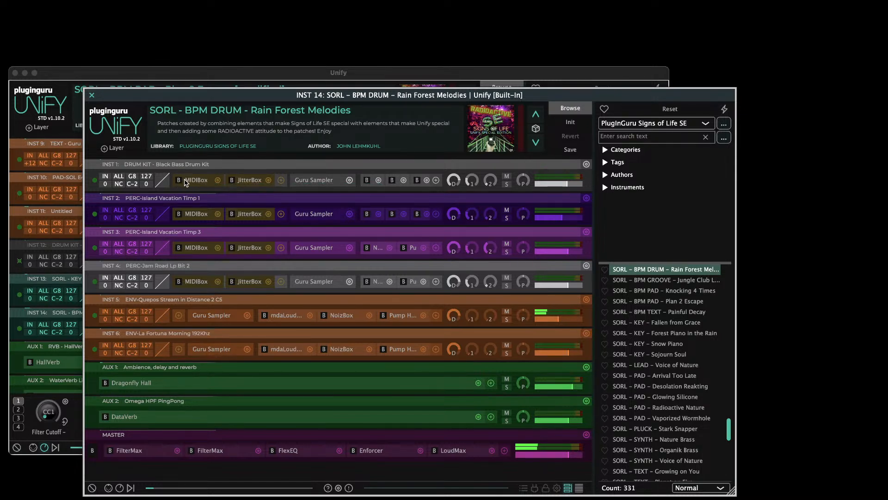
click(186, 182)
click(188, 216)
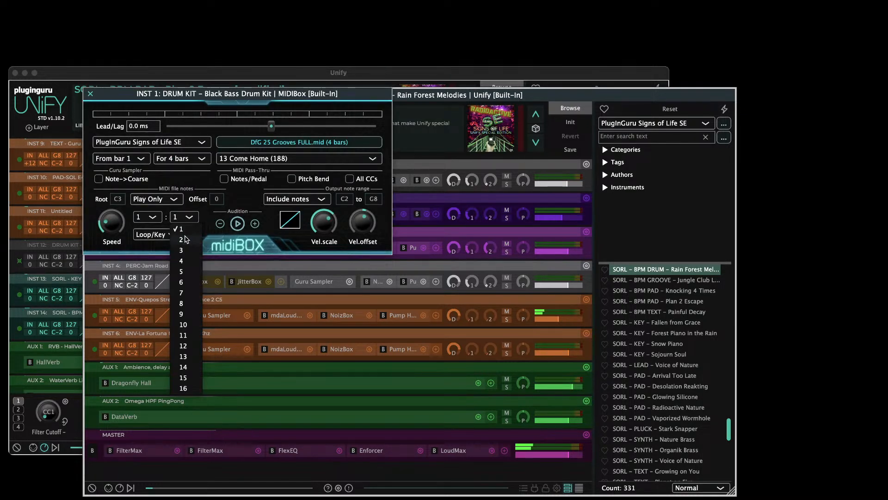
click(185, 237)
key(Escape)
Set the MIDIBox speed ratio of the nested patch's INST 2 layer to 1:2
click(187, 217)
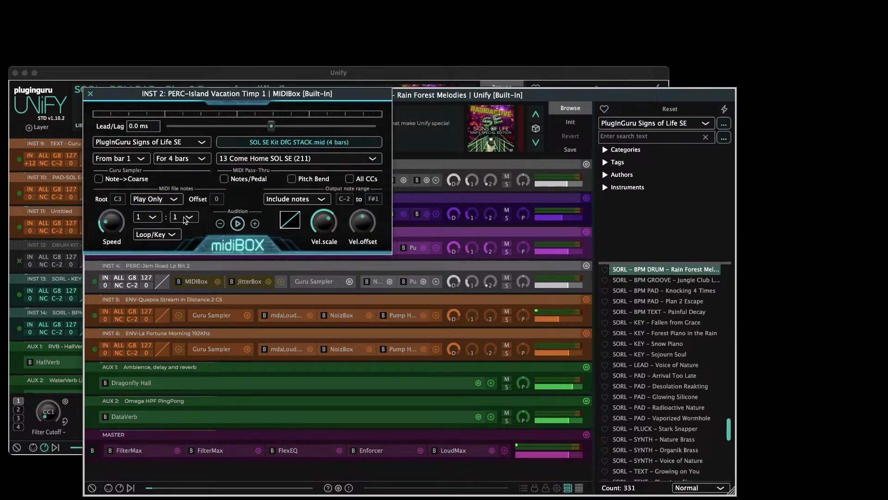
click(186, 217)
click(184, 240)
key(Escape)
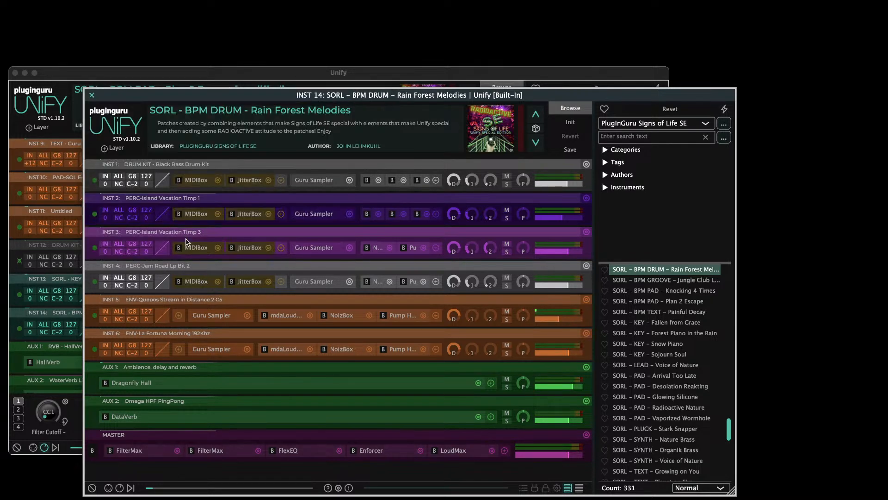
Set the MIDIBox speed ratio of the nested patch's INST 3 layer to 1:2
click(193, 251)
click(187, 217)
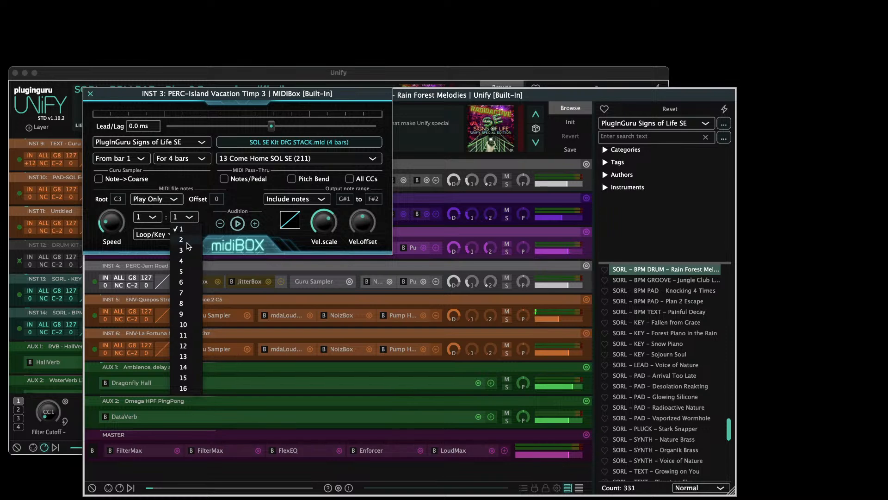
click(186, 240)
key(Escape)
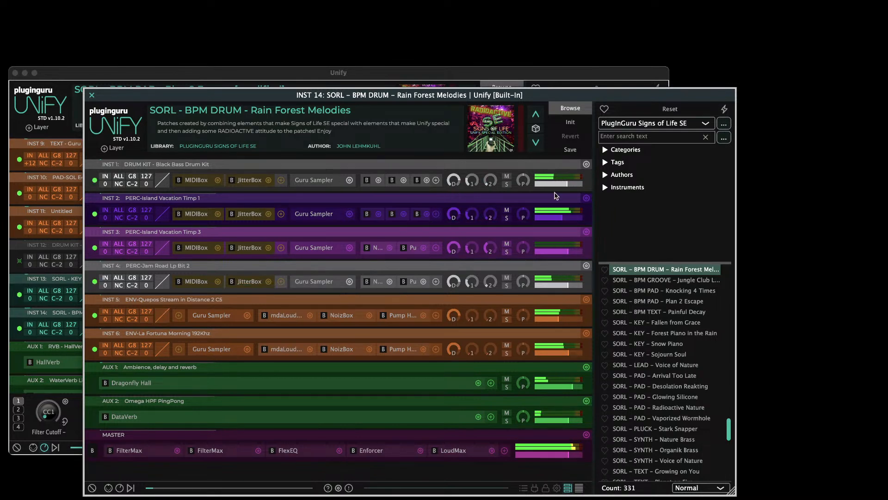
Raise the nested INST 3 layer's level slightly and close the Rain Forest Melodies patch
drag(566, 254, 574, 255)
click(91, 95)
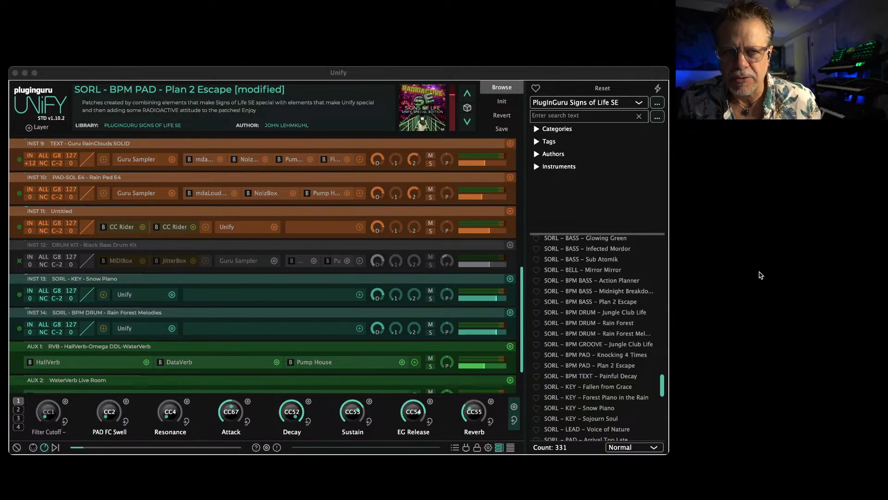
Switch to the web browser and place the PlugInGuru.com home page window in front of Unify to examine it
scroll(597, 303, up, 10)
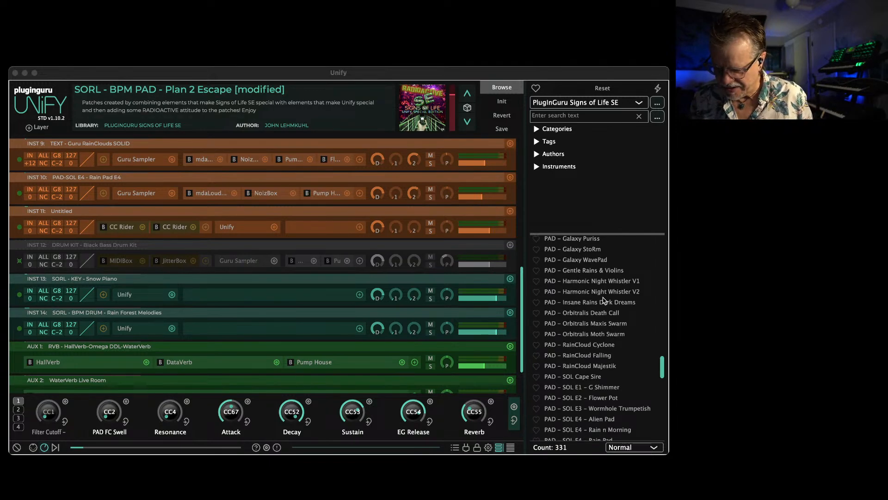
key(super+Tab)
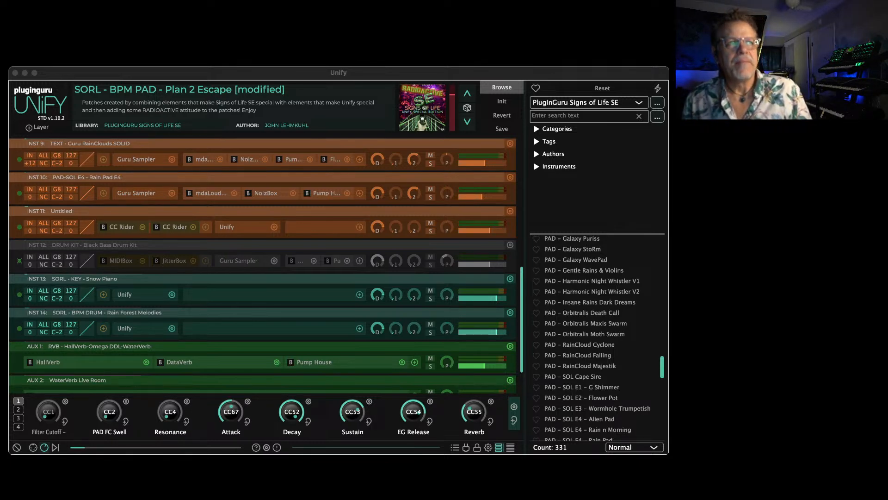
drag(887, 66, 353, 22)
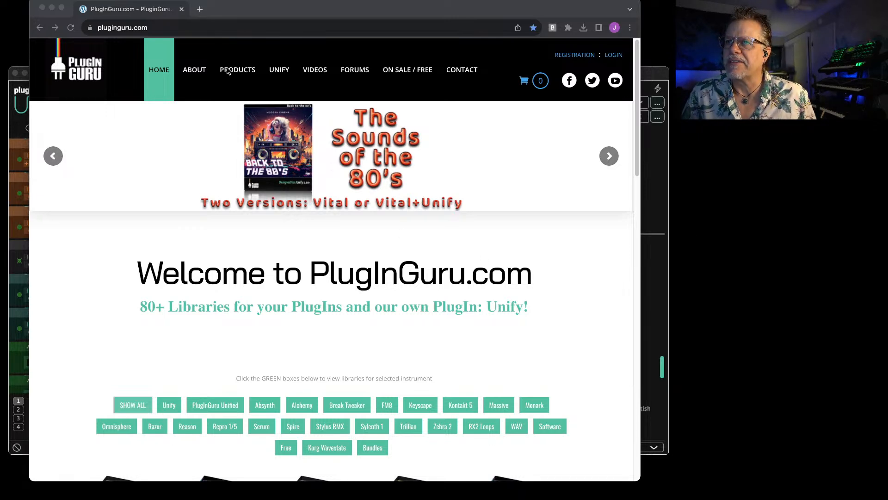
click(250, 7)
mouse_move(238, 70)
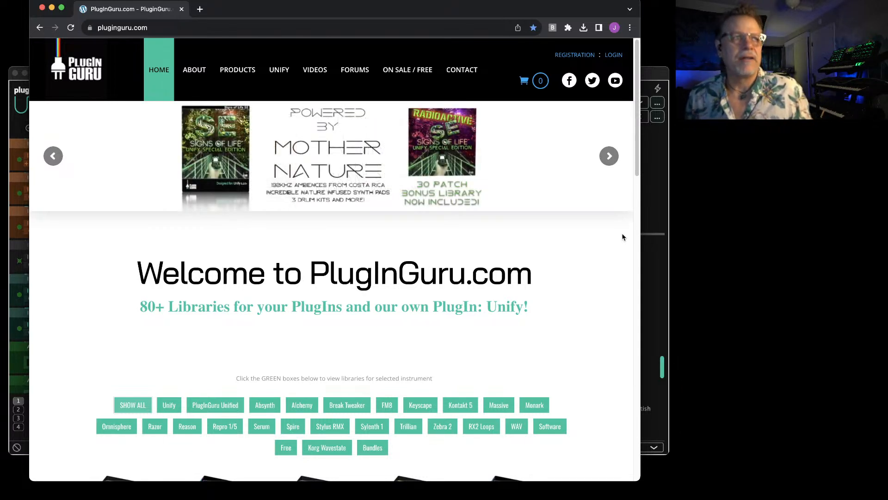
Move the PlugInGuru.com browser window away to uncover the Unify window
key(super+Tab)
key(super+Tab)
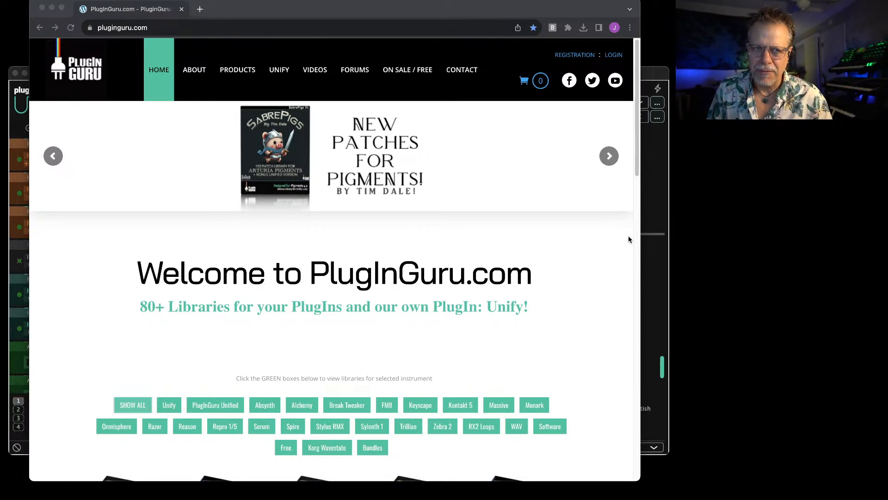
key(super+Tab)
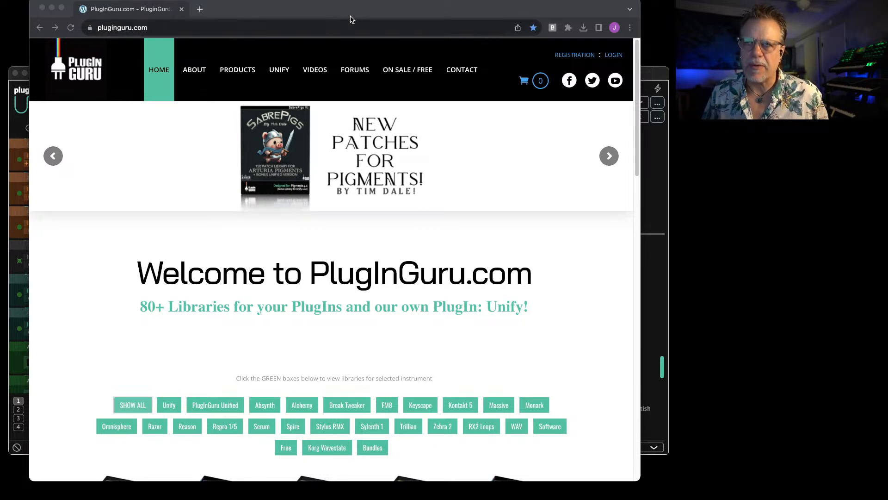
drag(225, 12, 887, 25)
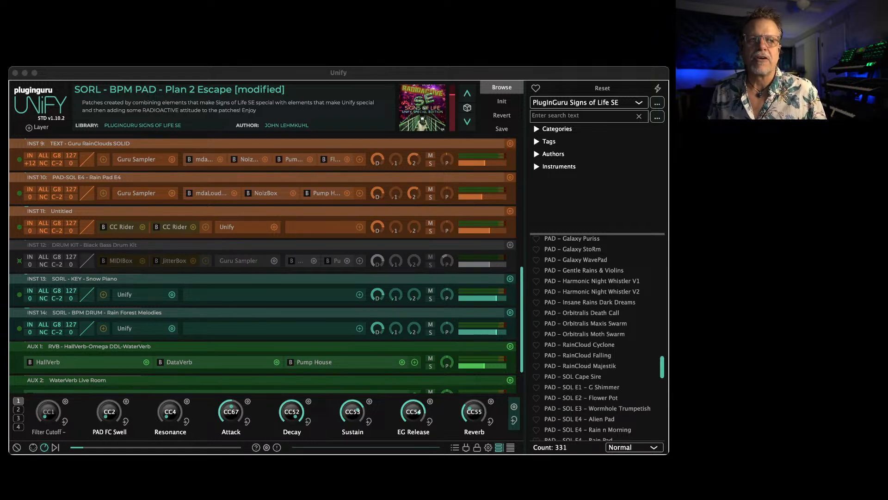
Place the ShowMIDI keyboard below Unify, widen it to match the Unify window, and raise Unify above it
key(super+Tab)
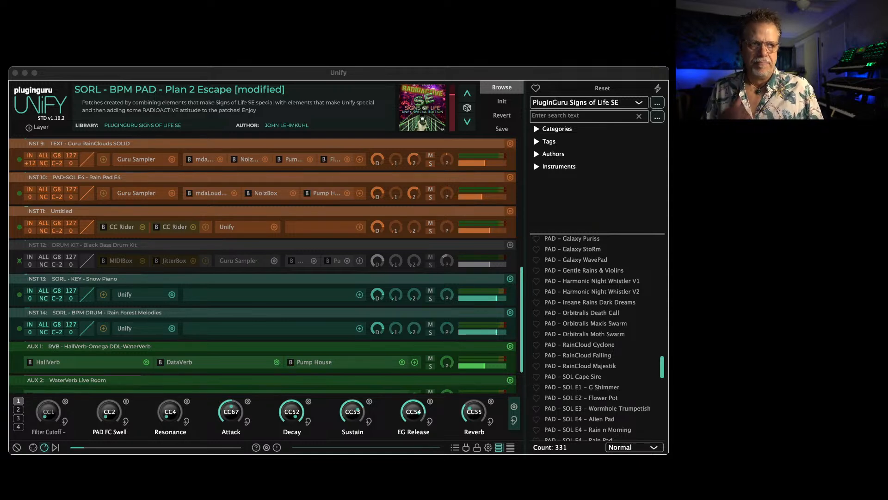
drag(799, 226, 220, 387)
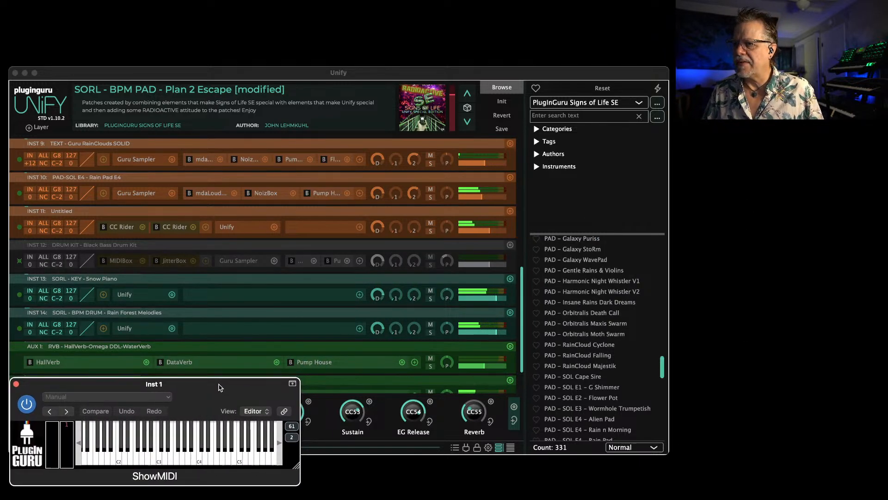
drag(299, 469, 668, 465)
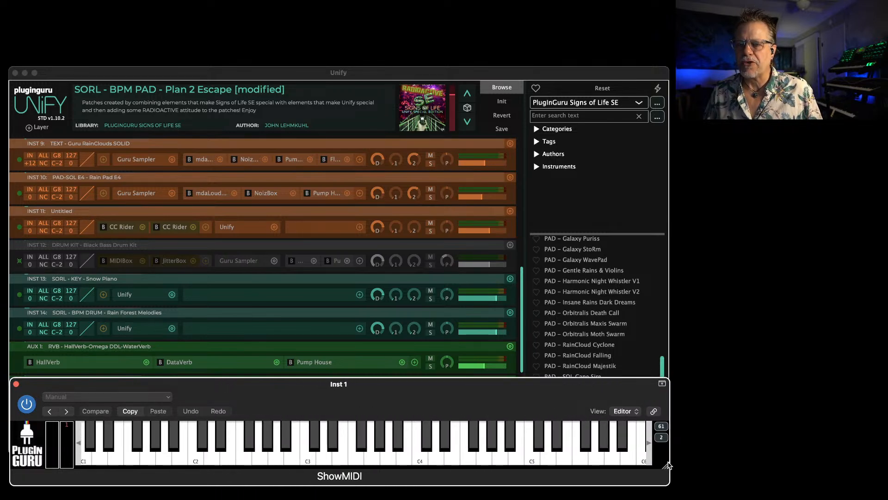
drag(542, 72, 544, 38)
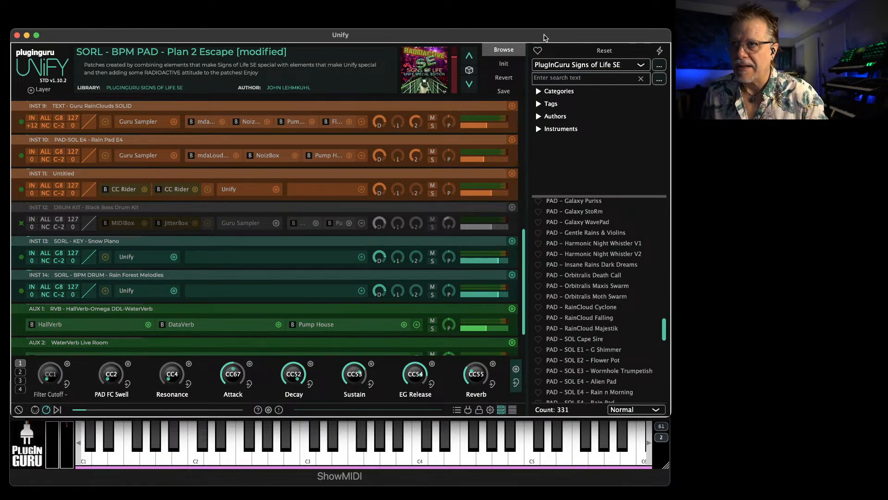
scroll(582, 261, up, 15)
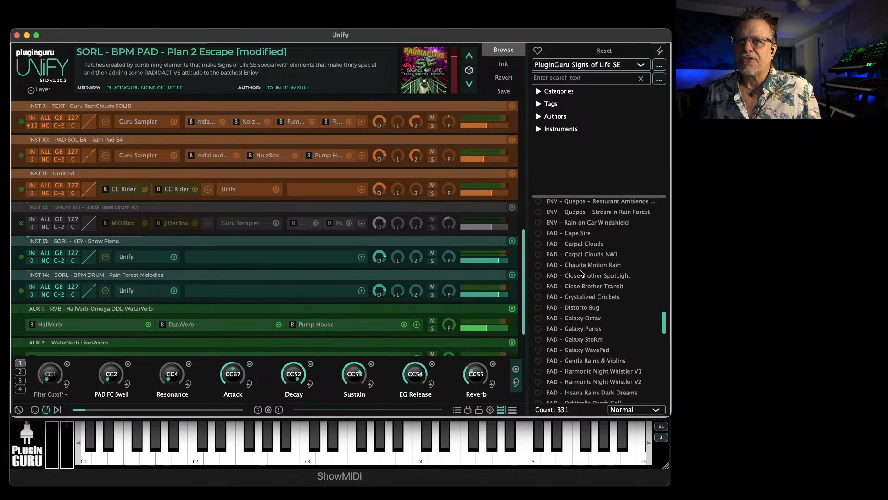
scroll(582, 260, up, 8)
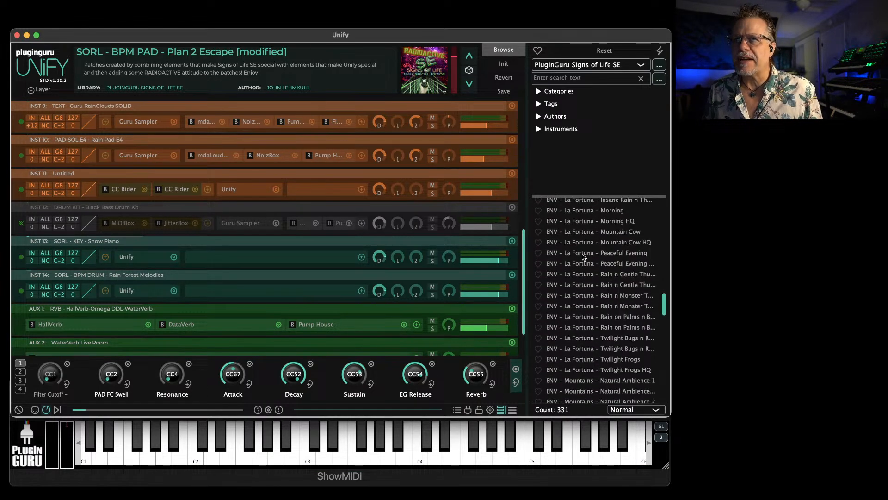
scroll(580, 252, up, 15)
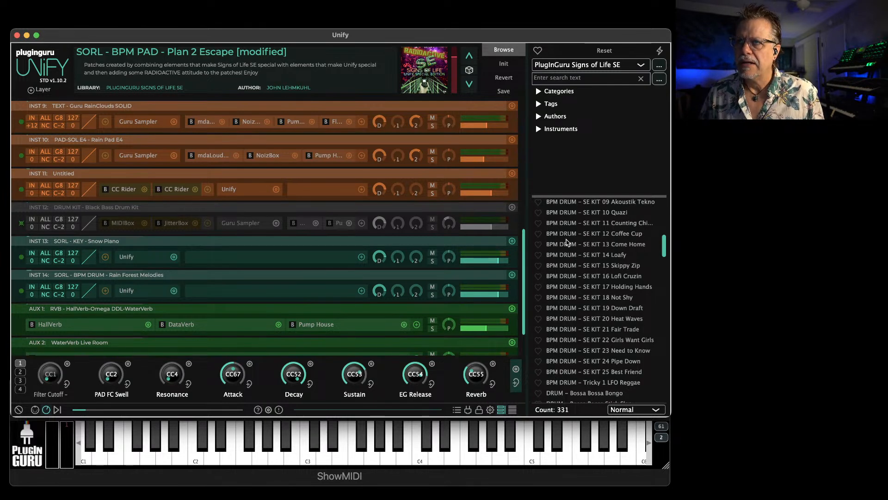
scroll(580, 232, up, 2)
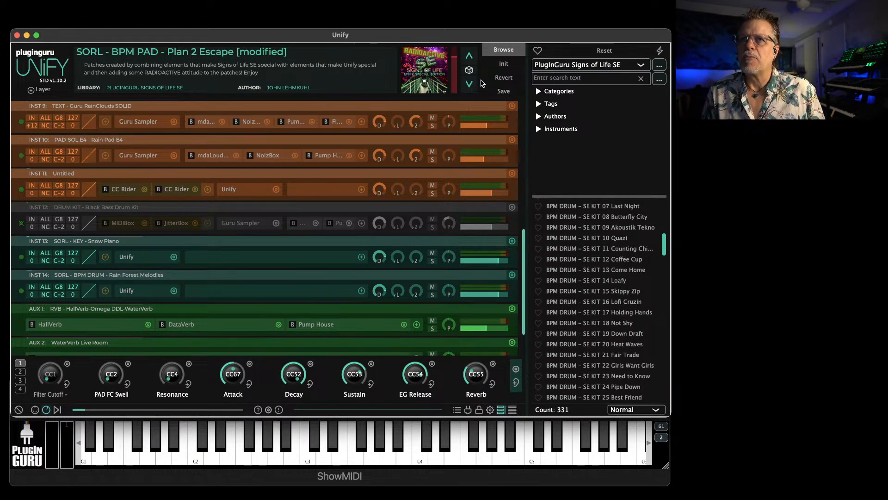
Initialize the Unify patch and load Omnisphere (VST) by Spectrasonics as the INST 1 instrument
click(504, 64)
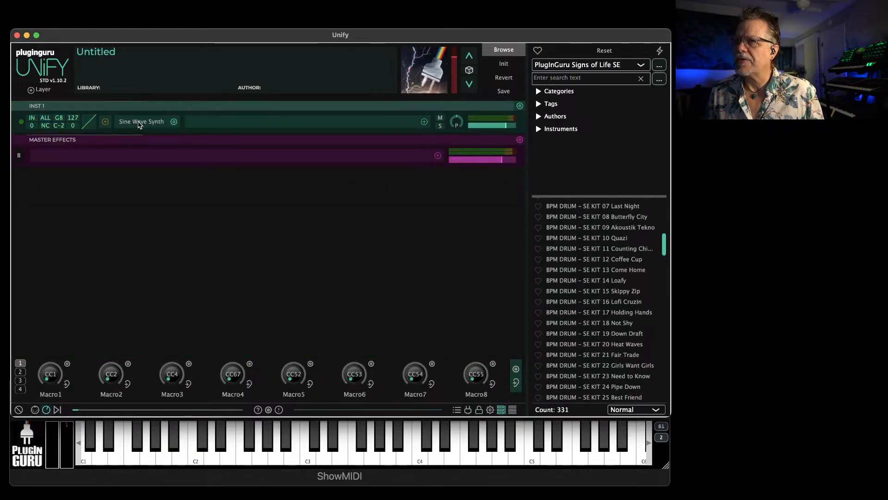
click(139, 123)
text(omnisphere)
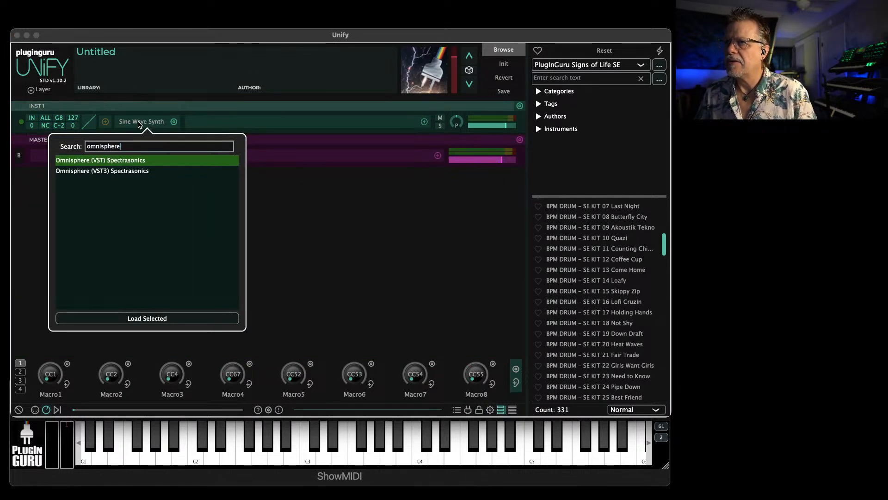
double_click(114, 159)
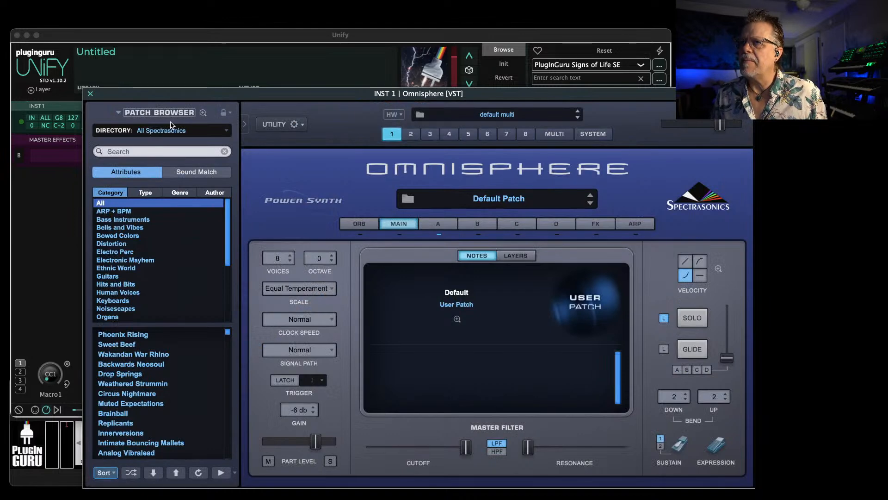
Set Omnisphere's patch browser directory to the PlugInGuru Signs of Life user library
click(171, 125)
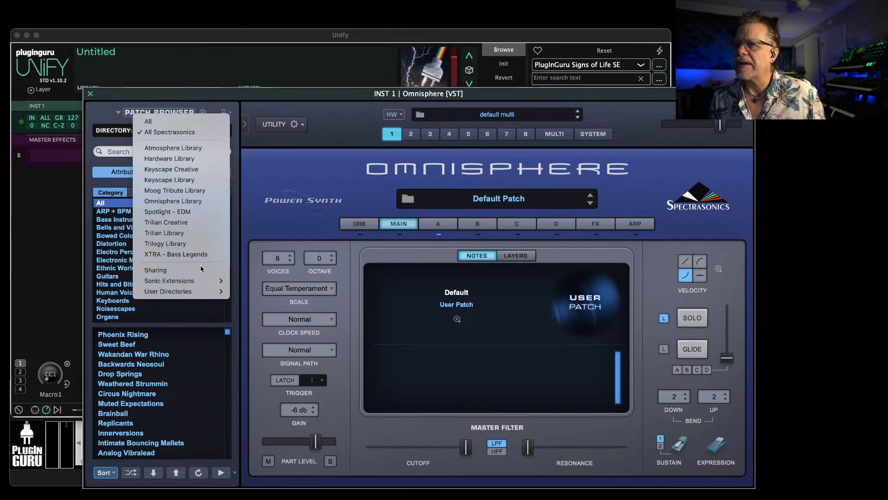
mouse_move(191, 291)
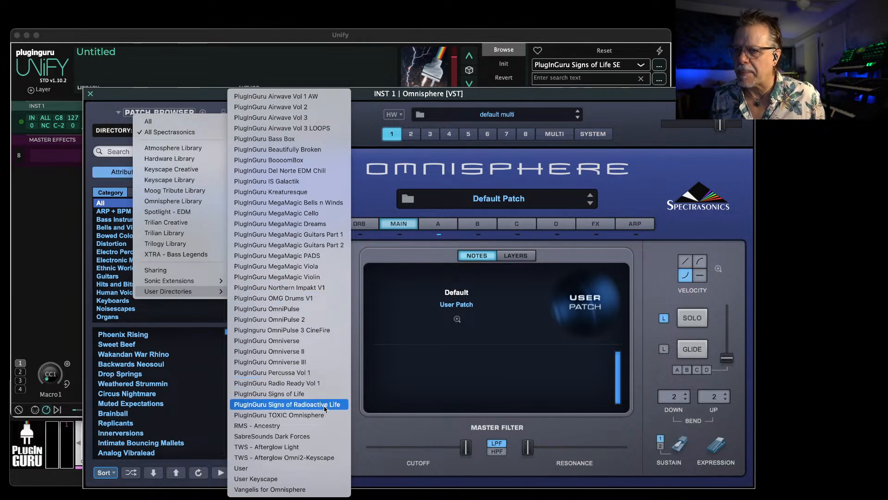
click(301, 395)
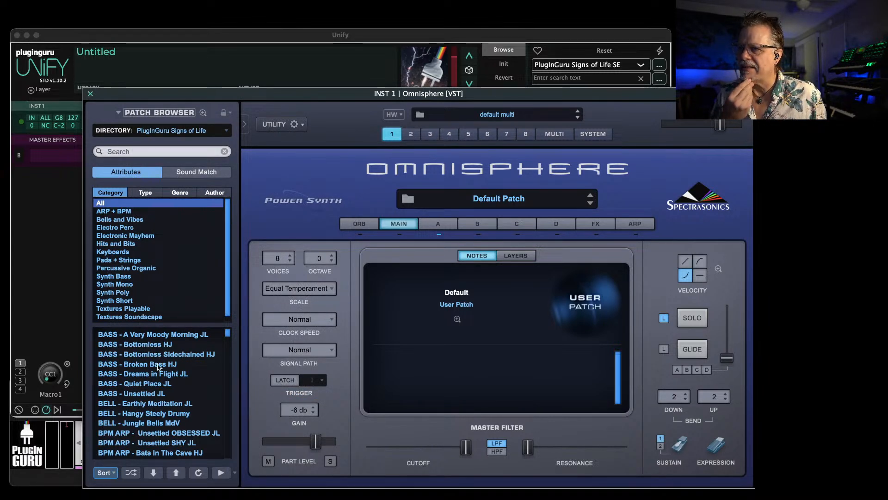
Reposition the Omnisphere window and load the zENV - Chauita Rain on House 1 patch
scroll(162, 383, down, 1)
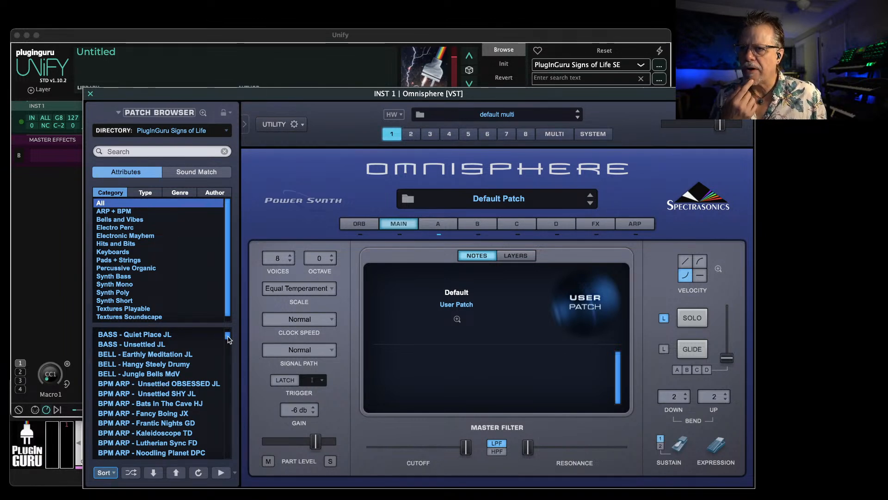
drag(331, 94, 277, 58)
scroll(86, 390, down, 4)
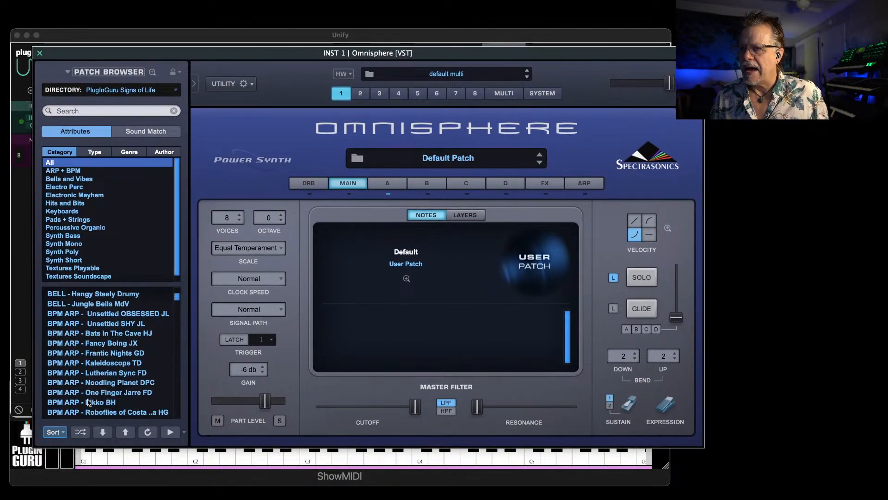
scroll(86, 390, down, 20)
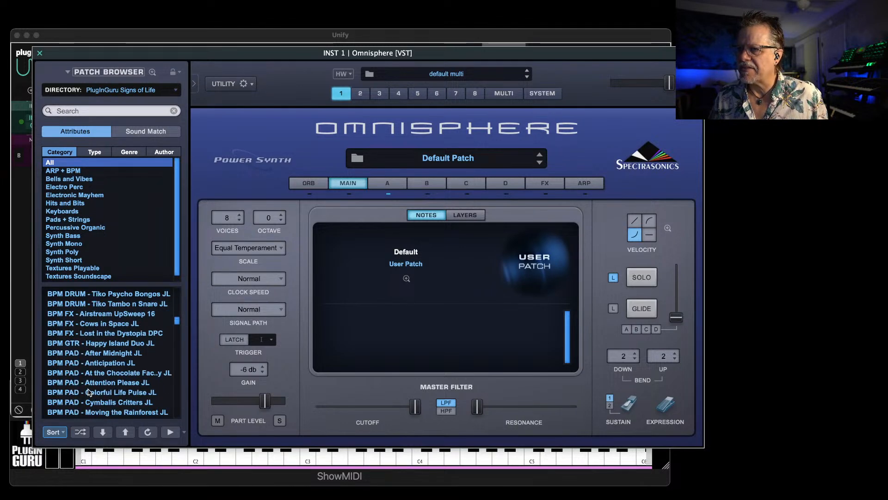
scroll(89, 392, down, 20)
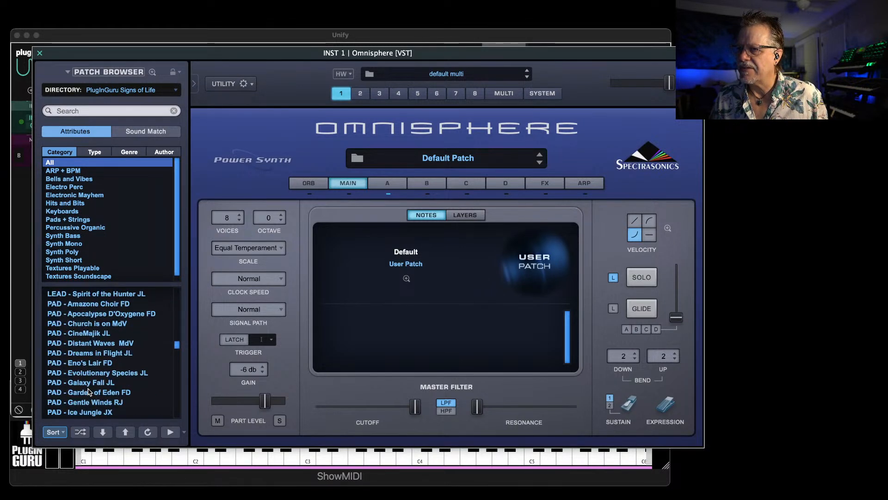
scroll(89, 392, down, 15)
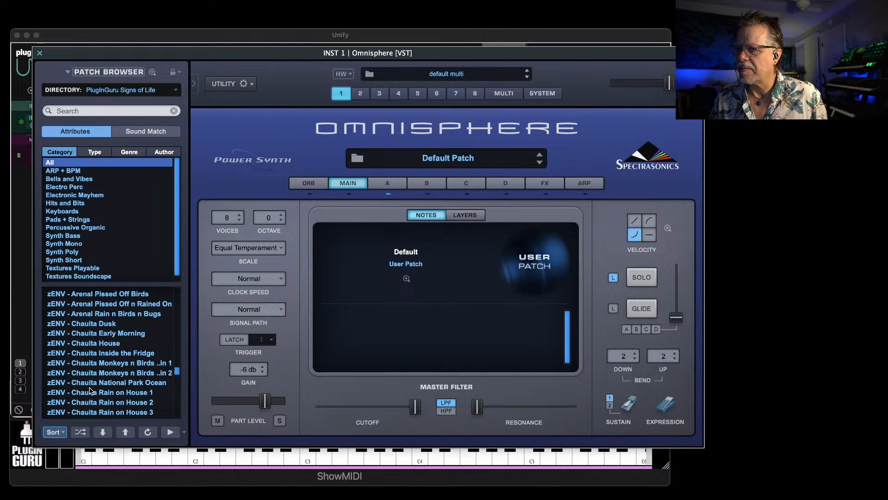
click(115, 392)
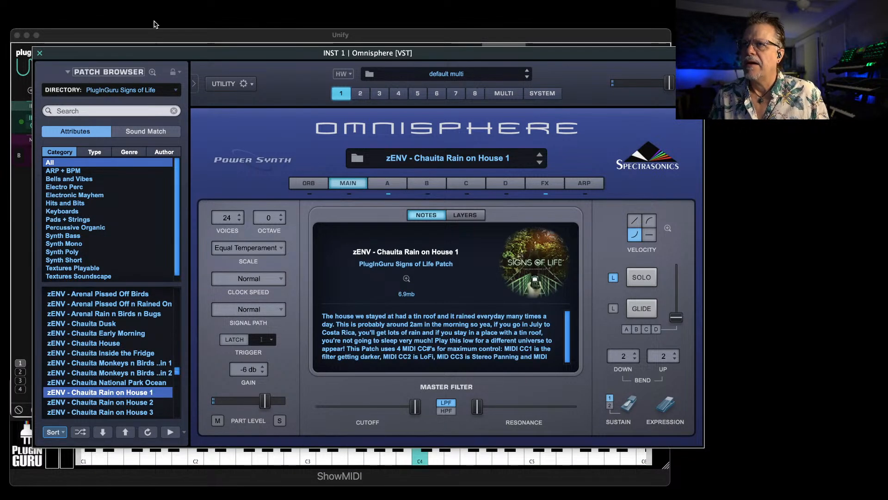
Shift the Omnisphere window slightly and load the zENV - Eco Chontales Stream Crossing patch
click(158, 36)
mouse_move(145, 54)
mouse_down()
mouse_move(151, 46)
mouse_move(138, 47)
mouse_up()
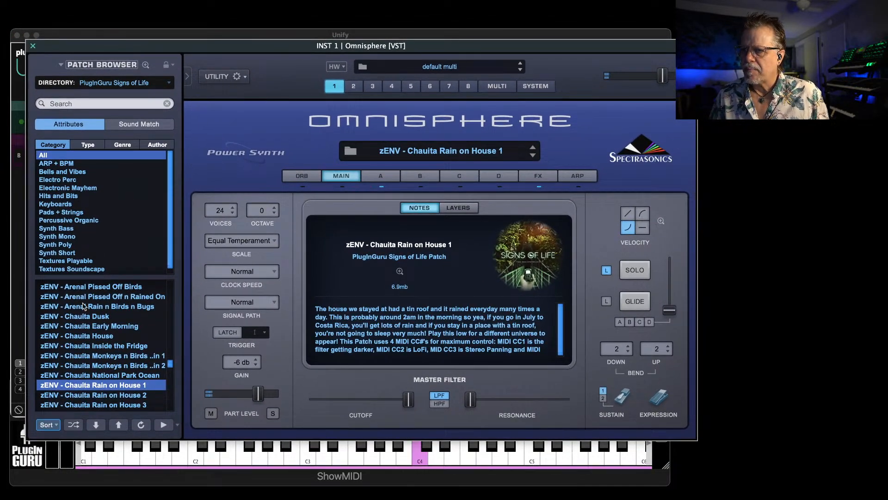
scroll(97, 386, down, 3)
scroll(97, 386, down, 3)
click(101, 365)
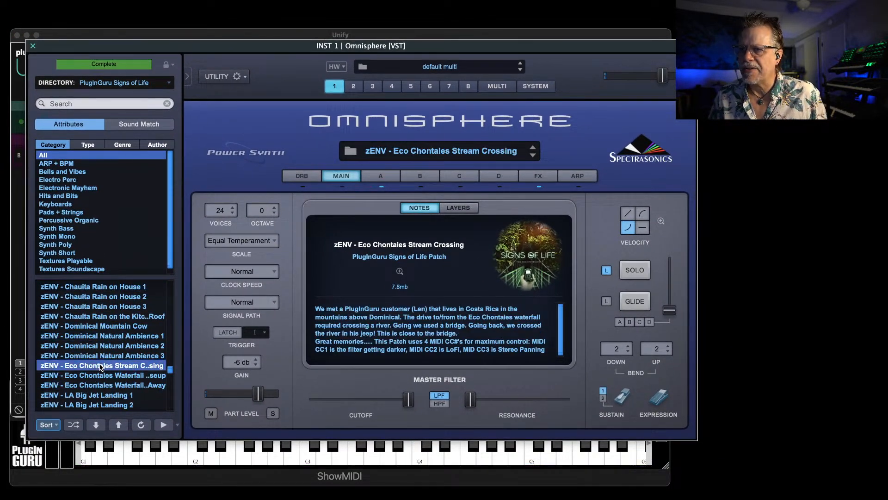
Load the zENV - La Fortuna Everyday Life patch in Omnisphere and close the plug-in window
scroll(101, 366, down, 3)
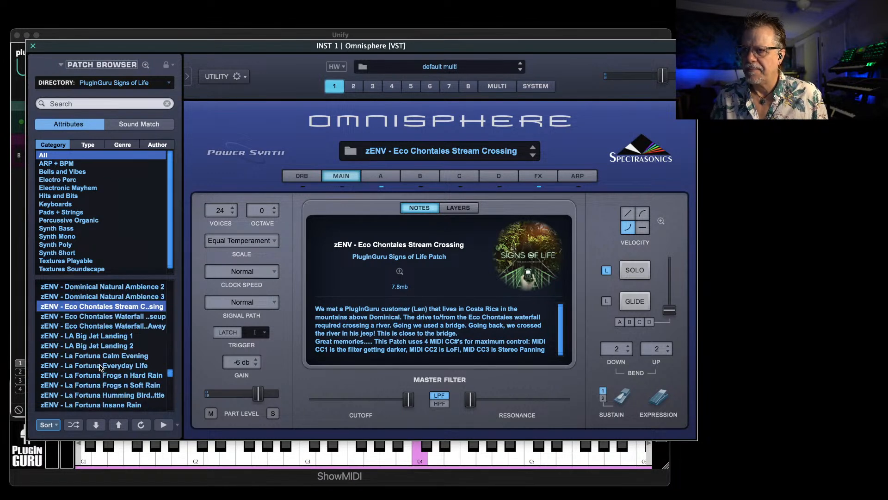
click(112, 366)
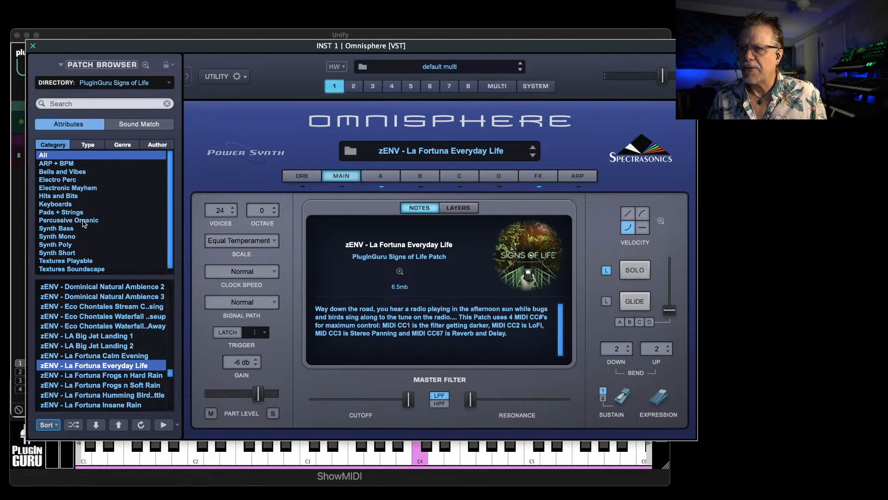
click(33, 47)
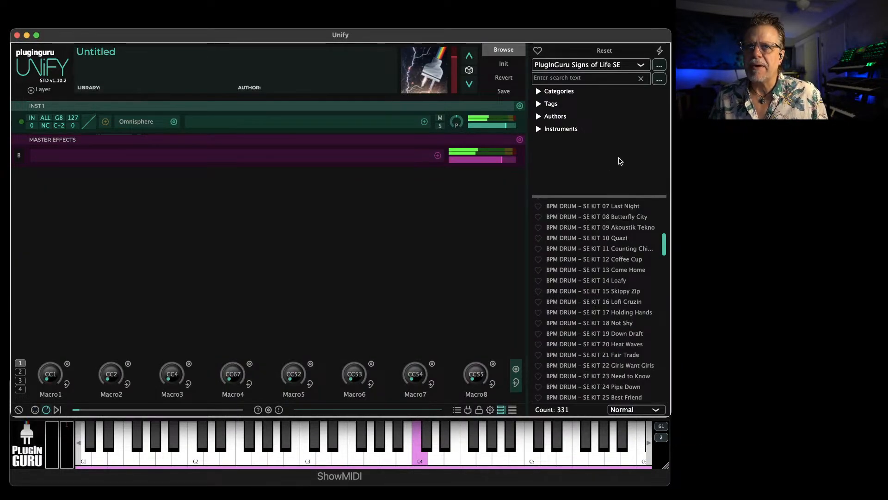
Load the ENV - La Fortuna - Everyday Life patch from the Signs of Life SE library and view its artwork full size
scroll(582, 257, up, 10)
scroll(582, 257, up, 5)
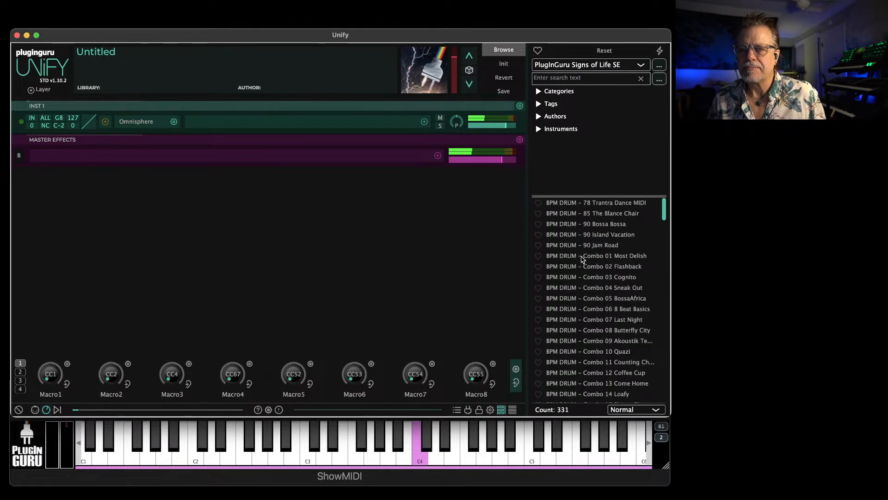
scroll(598, 306, down, 20)
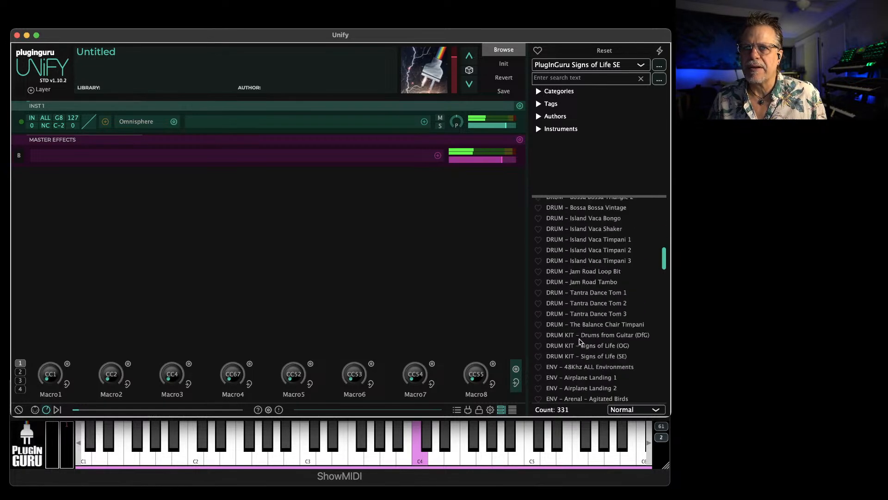
scroll(579, 340, down, 6)
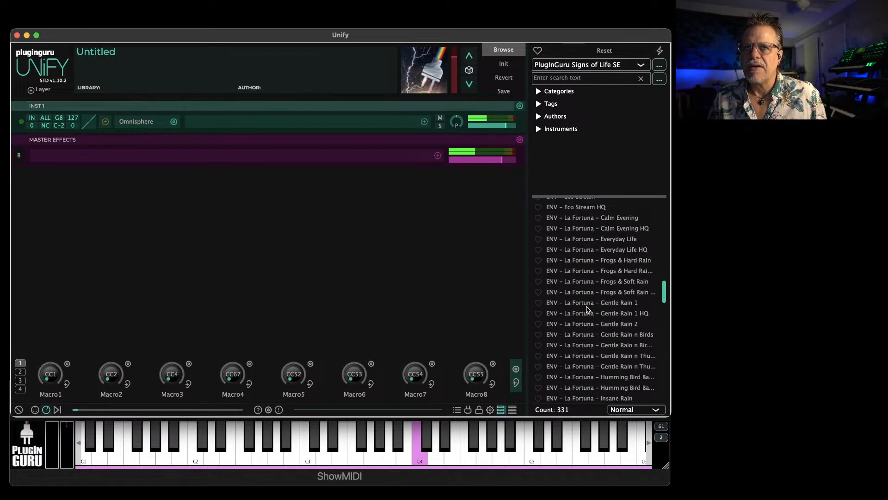
click(591, 237)
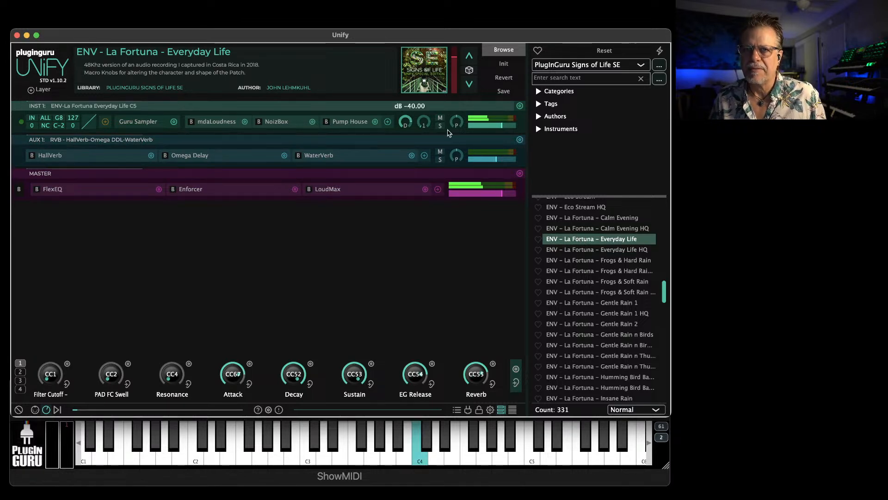
click(429, 80)
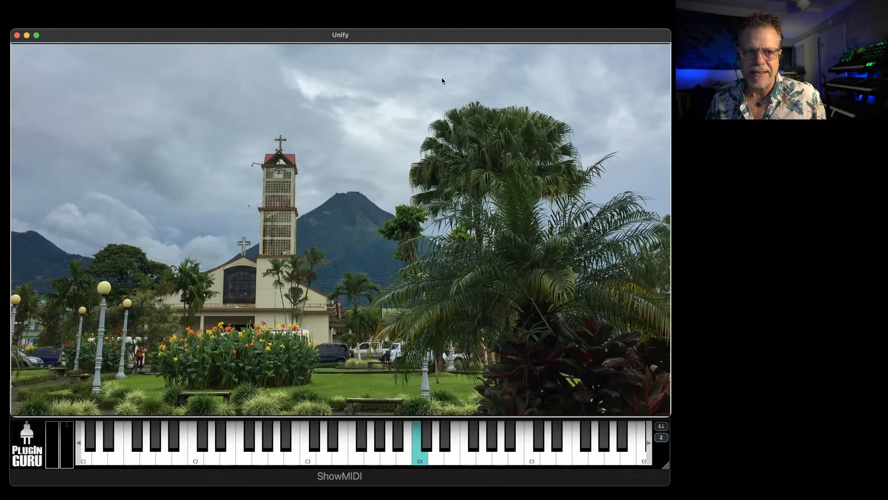
click(420, 251)
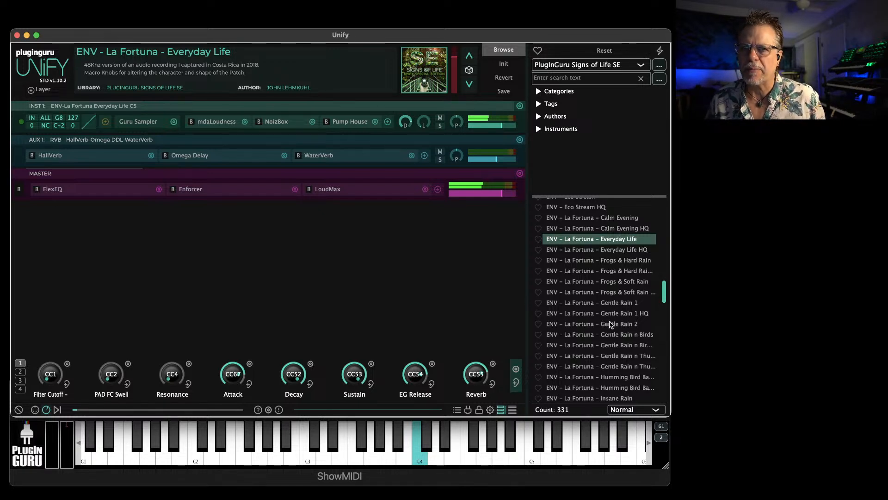
Load the ENV - Chauita - Rain Birds Monkeys 1 patch and view its artwork full size
scroll(603, 352, up, 10)
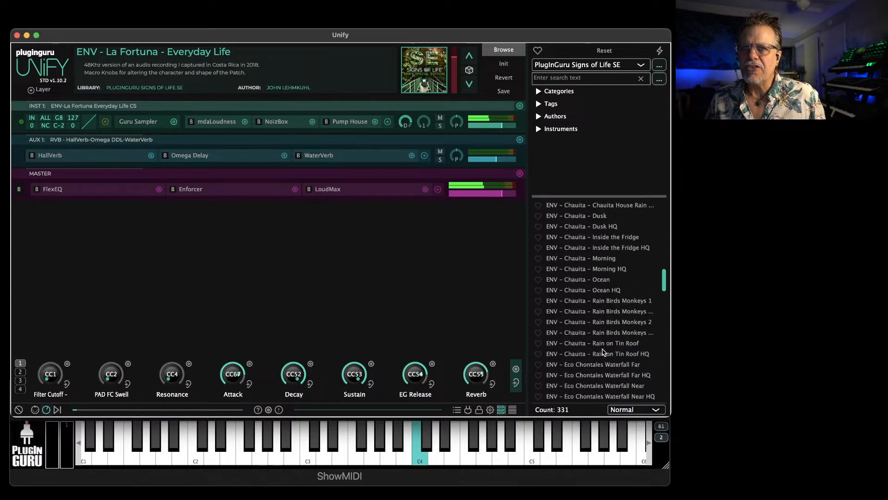
click(603, 301)
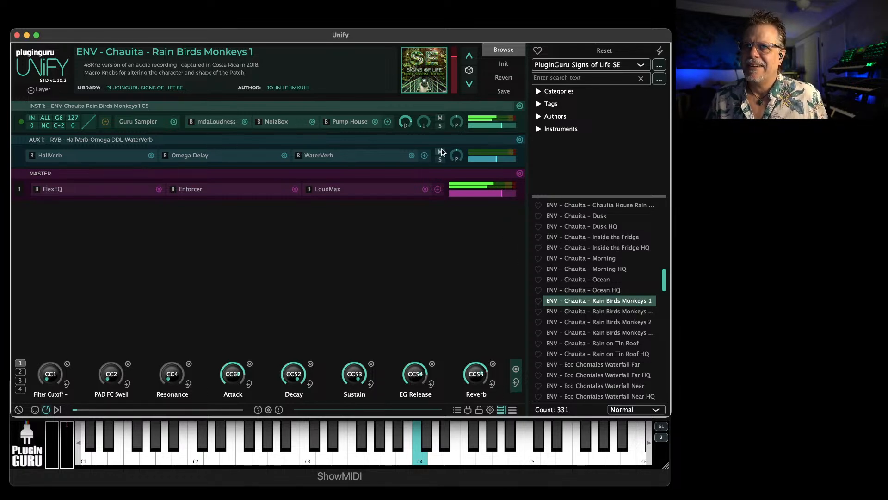
click(429, 95)
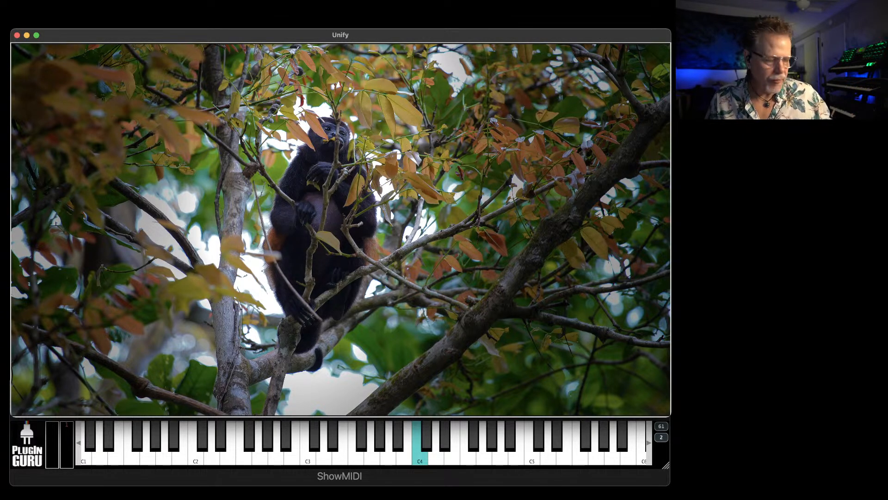
click(405, 243)
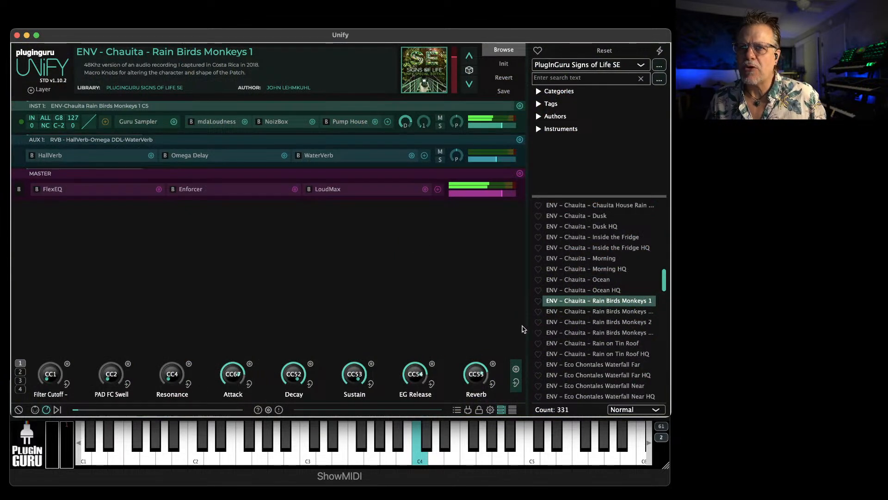
Load the ENV - Chauita - Rain Birds Monkeys 1 HQ patch and raise the Distortion macro in its second macro bank
drag(525, 327, 510, 326)
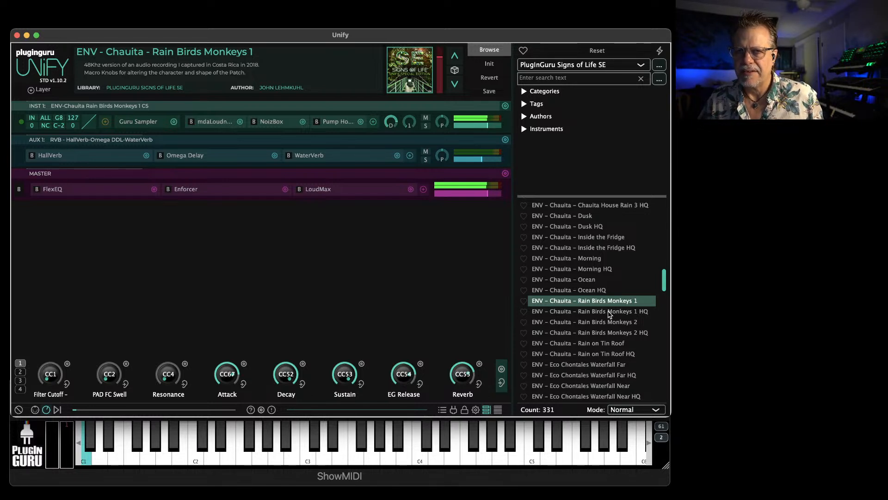
click(610, 311)
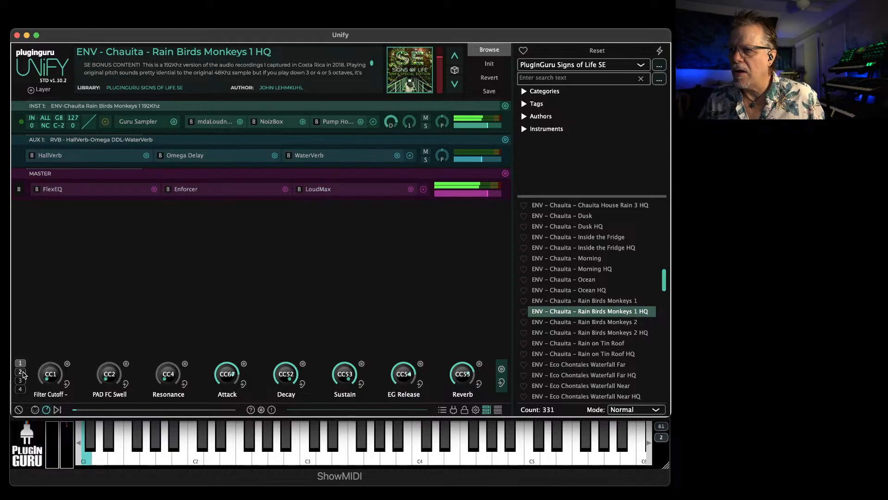
click(20, 371)
drag(166, 377, 168, 336)
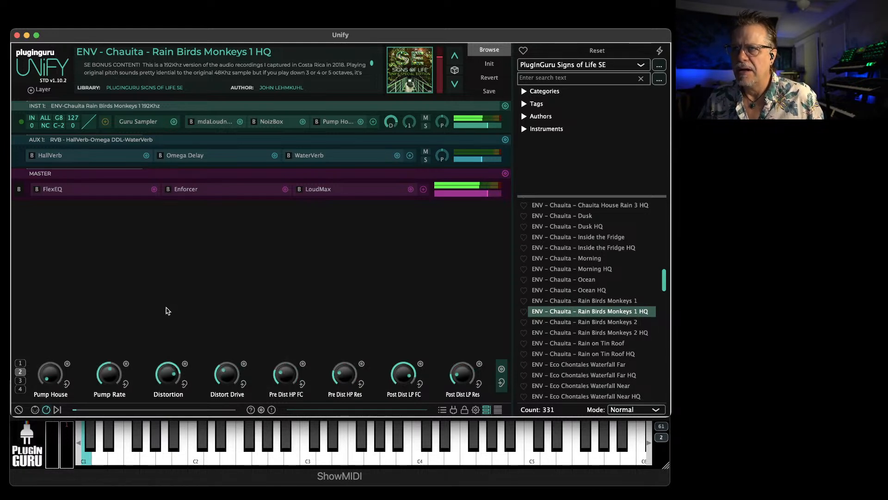
Add the Infiltrator (VST) effect by Devious Machines to the end of the INST 1 layer's effect chain
click(373, 121)
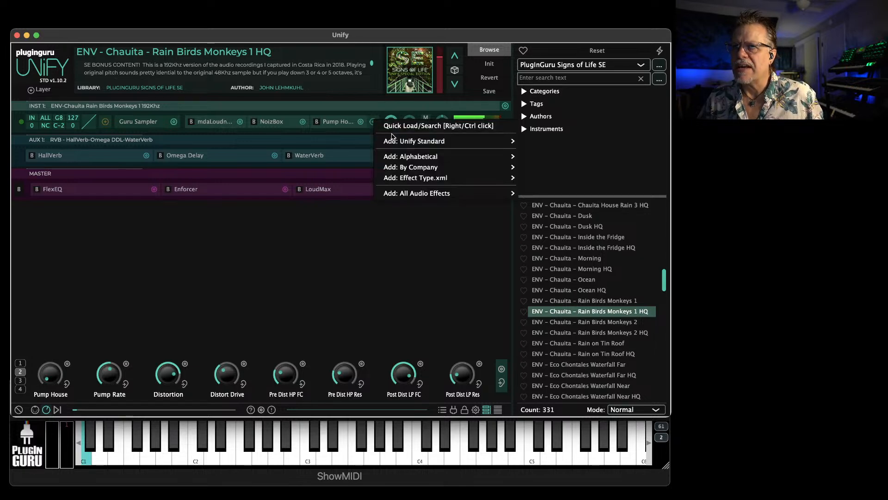
click(397, 129)
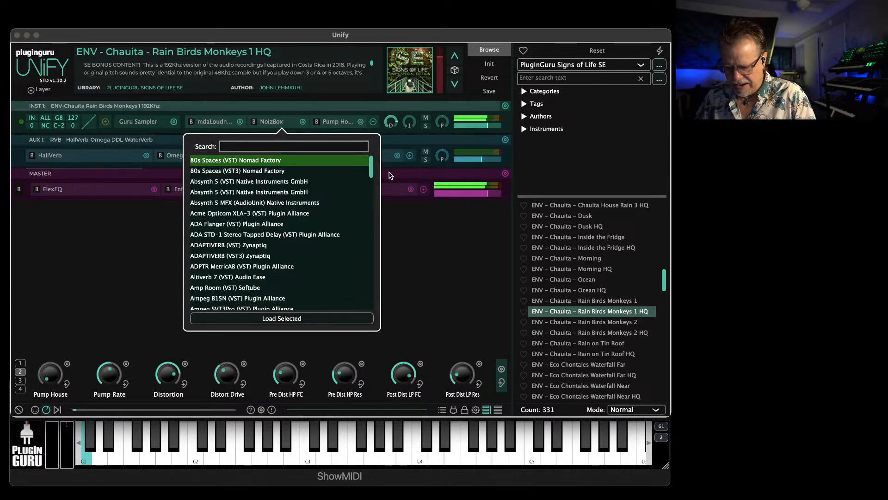
text(inf)
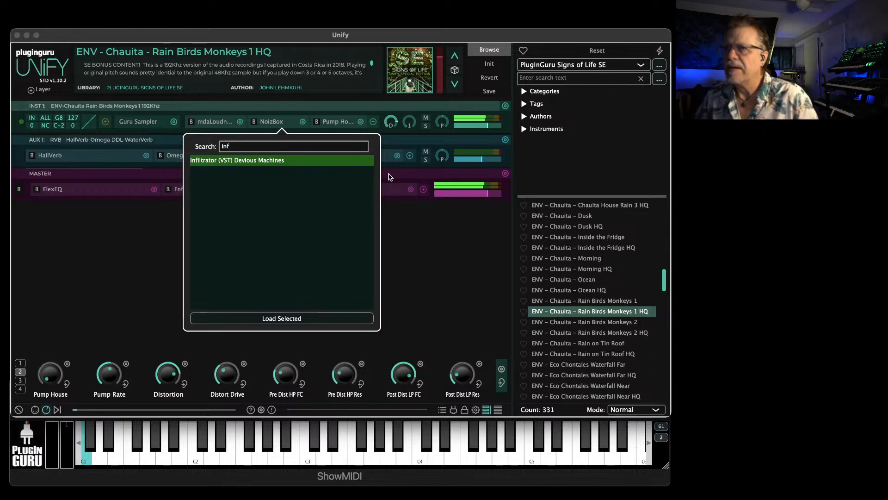
key(Return)
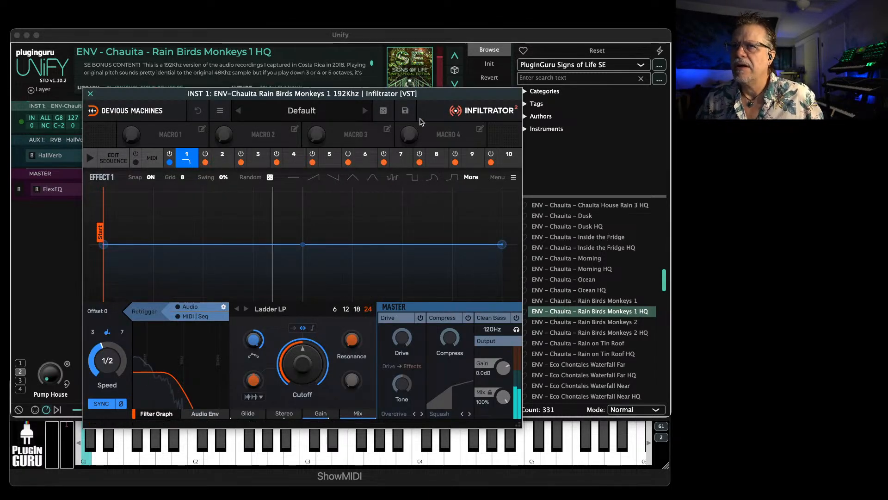
Advance through the Infiltrator presets, past Alien Relic to Chernobyl, and close the effect window
click(365, 111)
click(365, 111)
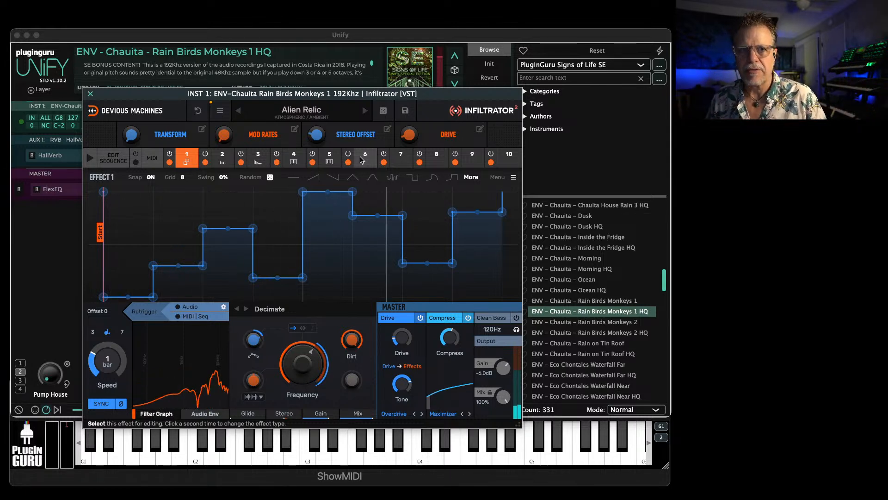
click(365, 111)
click(366, 111)
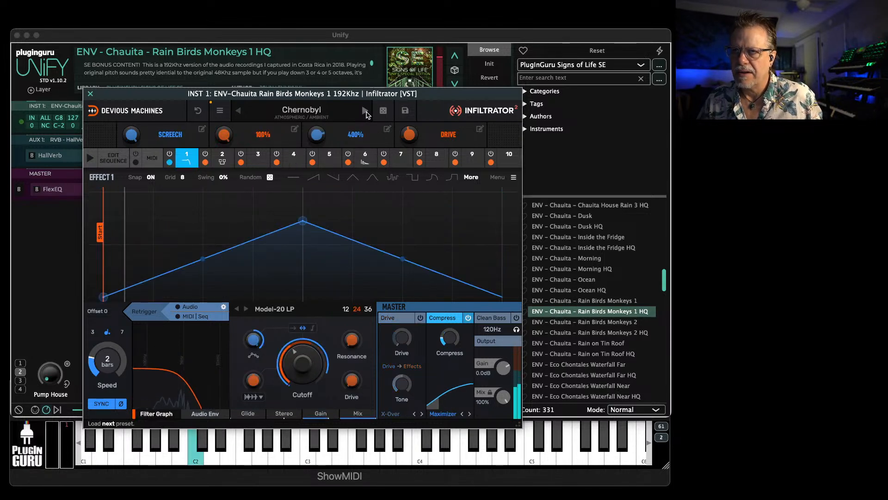
click(90, 95)
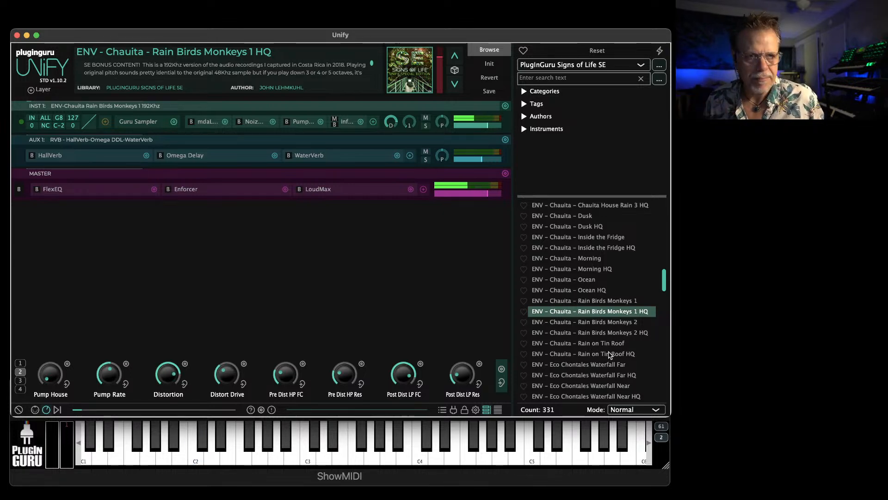
Find the BPM DRUM patches in the library list and load BPM DRUM - DfG KIT 04 Sneak Out
scroll(608, 348, down, 3)
scroll(608, 348, up, 10)
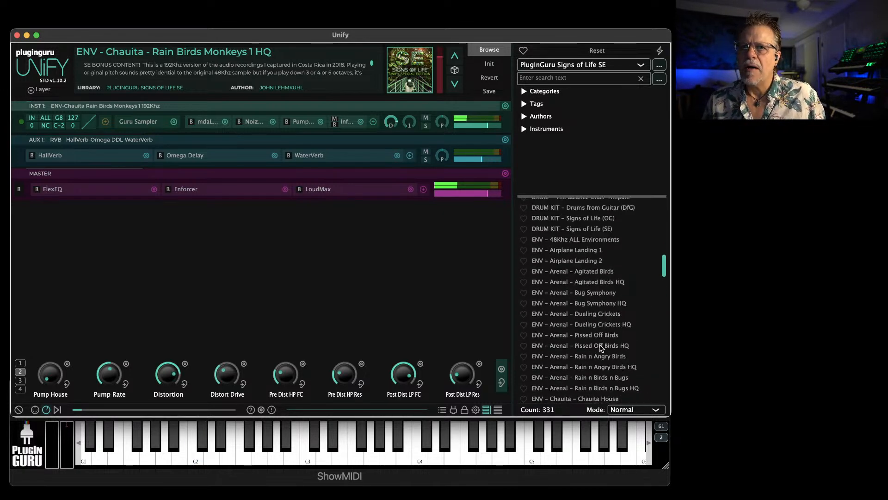
scroll(599, 358, up, 5)
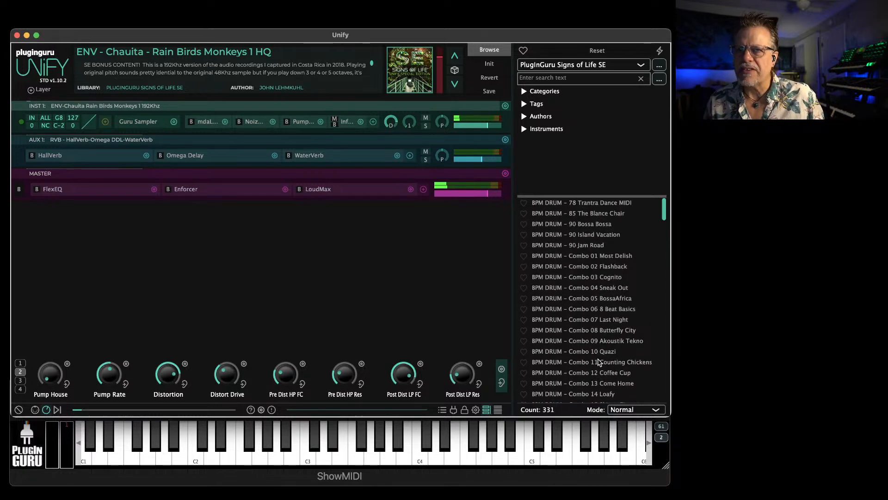
scroll(577, 292, down, 6)
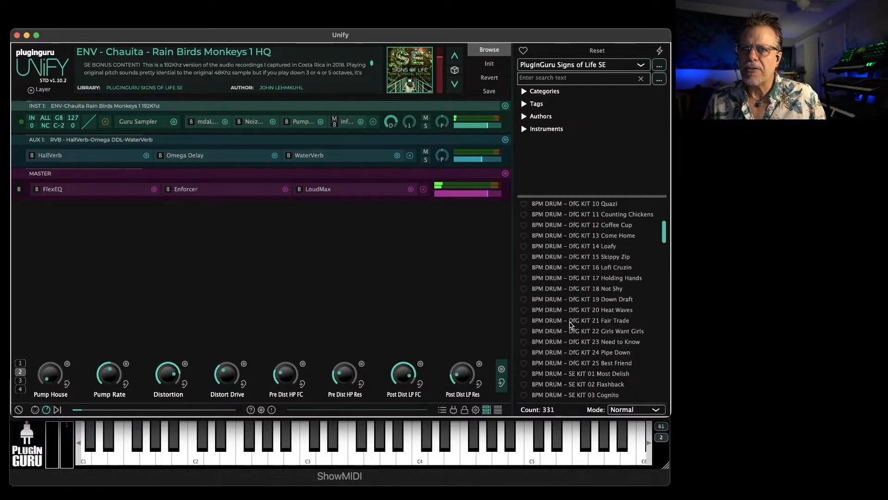
scroll(572, 325, down, 5)
scroll(572, 325, up, 5)
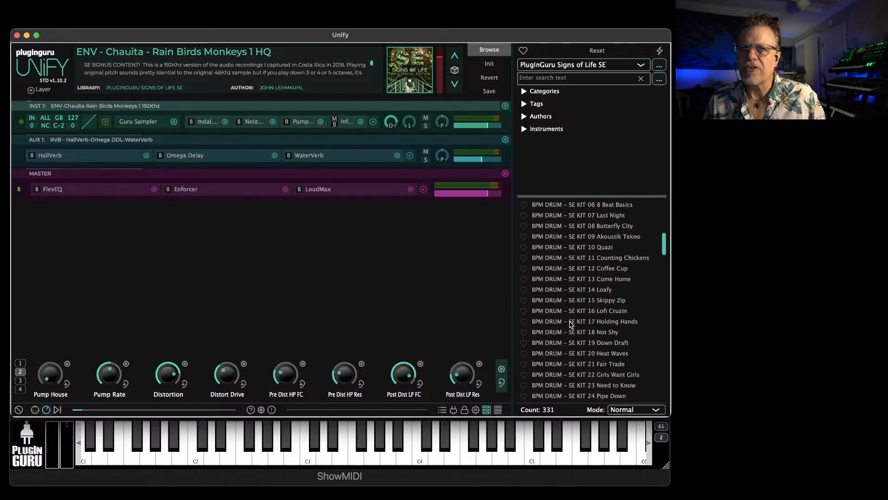
scroll(572, 320, up, 6)
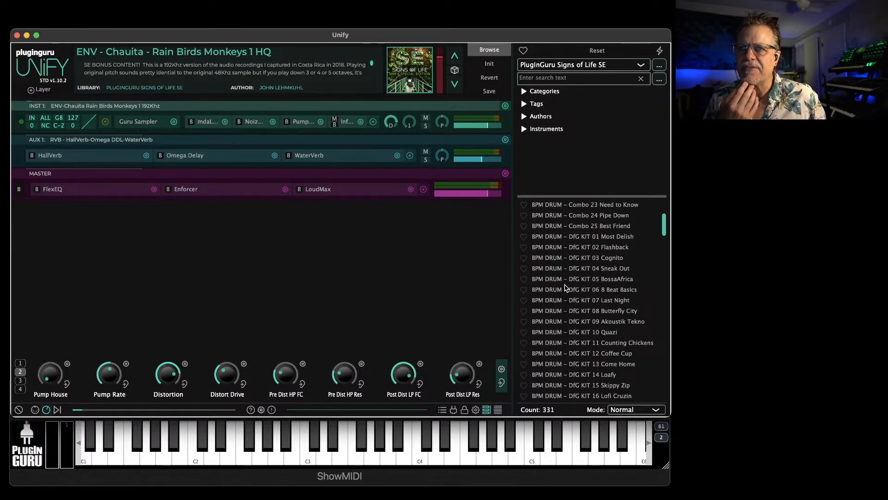
click(557, 268)
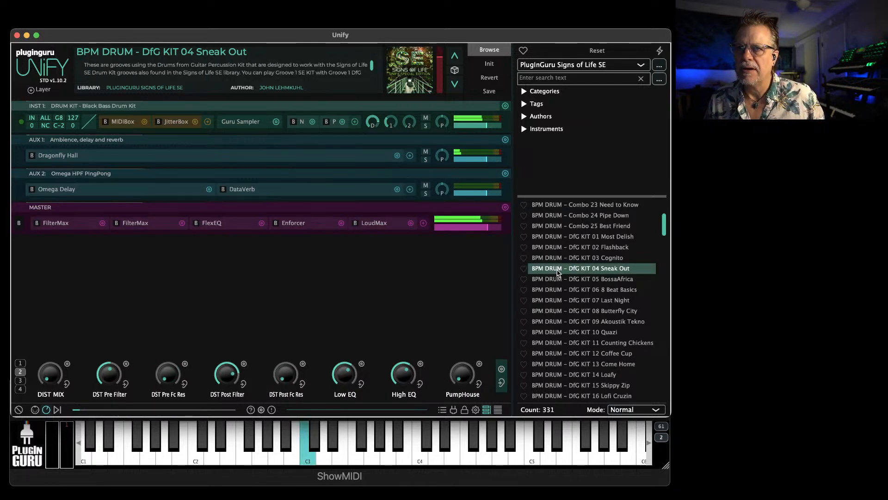
Load the matching SE kit groove, BPM DRUM - SE KIT 04 Sneak Out
scroll(584, 360, down, 3)
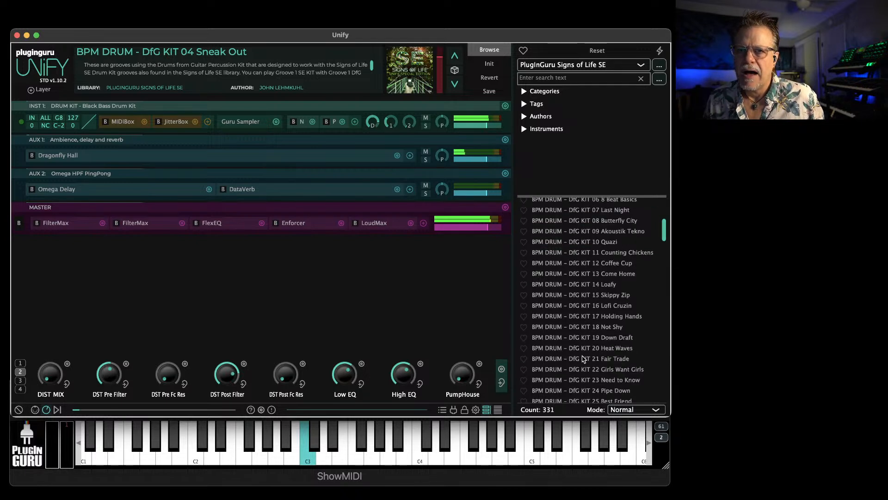
scroll(579, 356, down, 5)
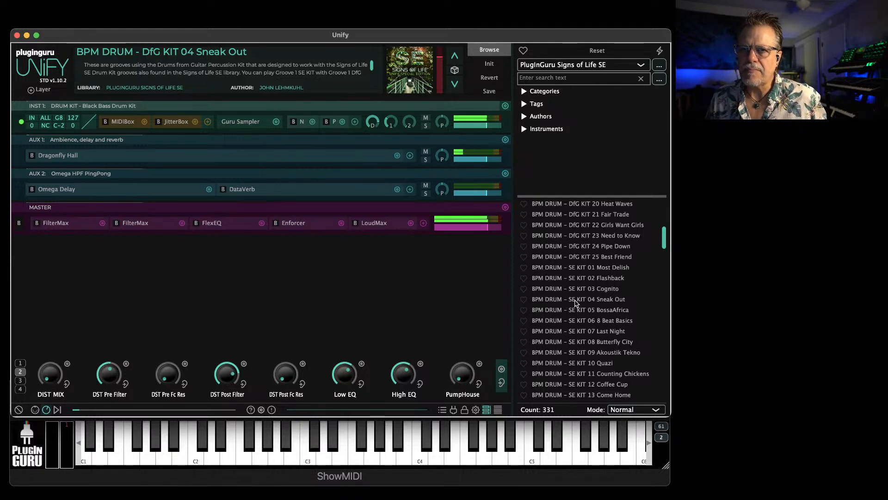
click(568, 300)
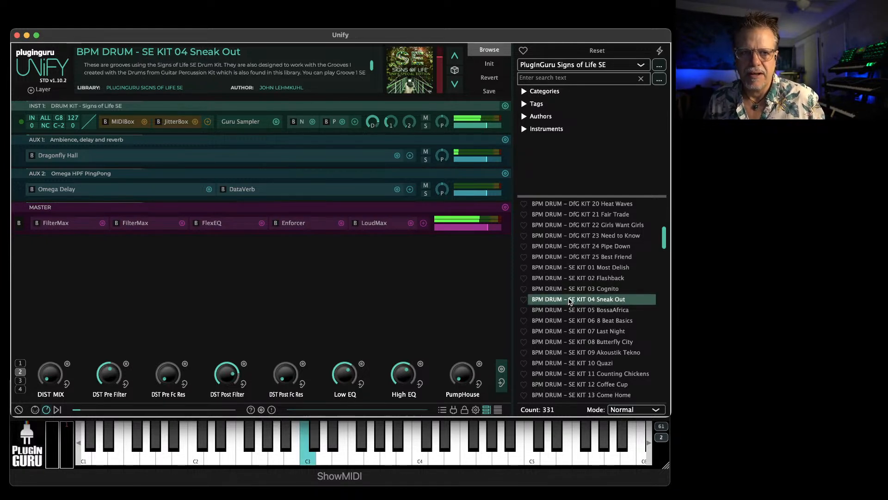
mouse_move(485, 126)
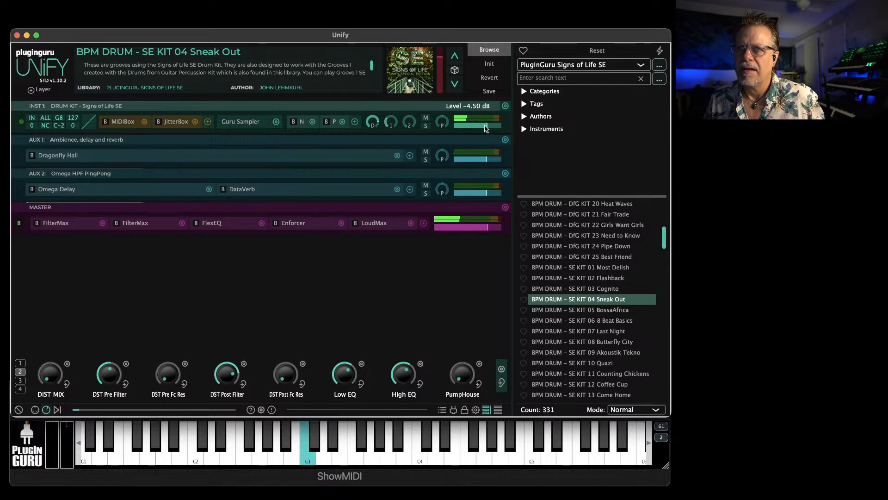
Set the patch loading mode to Unify layer and add BPM DRUM - DfG KIT 04 Sneak Out as a second instrument layer
scroll(572, 306, up, 6)
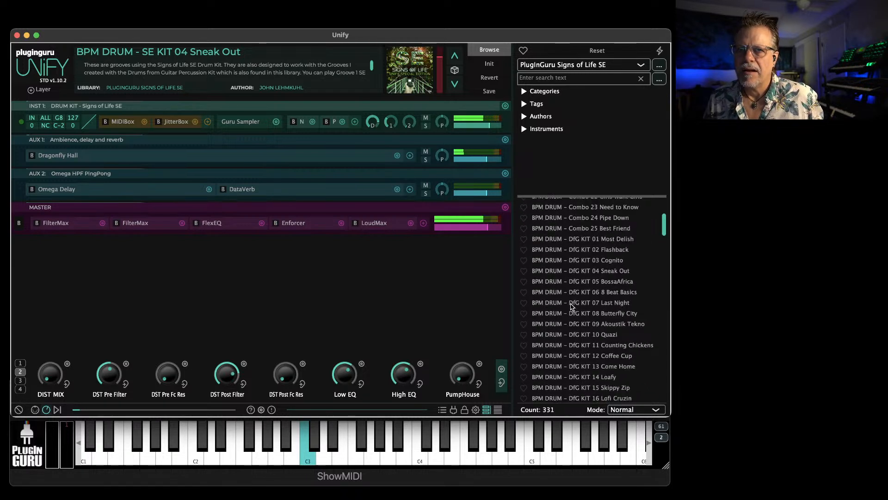
click(633, 409)
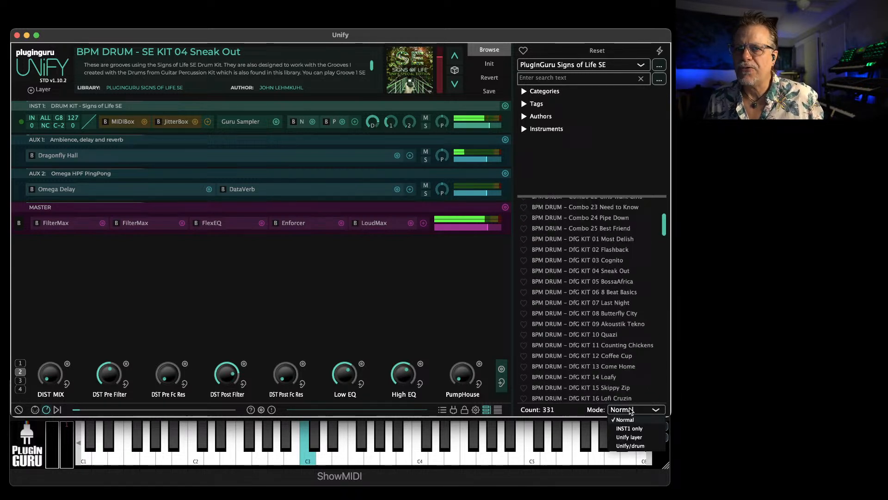
click(630, 438)
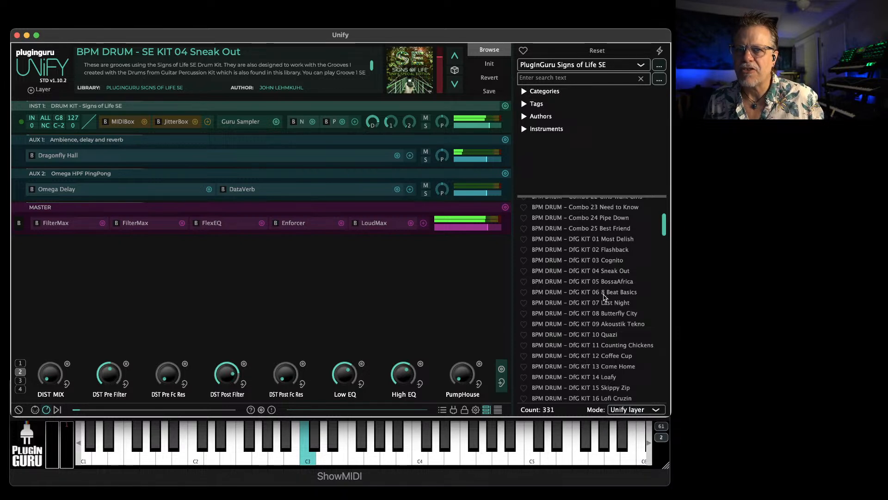
click(590, 272)
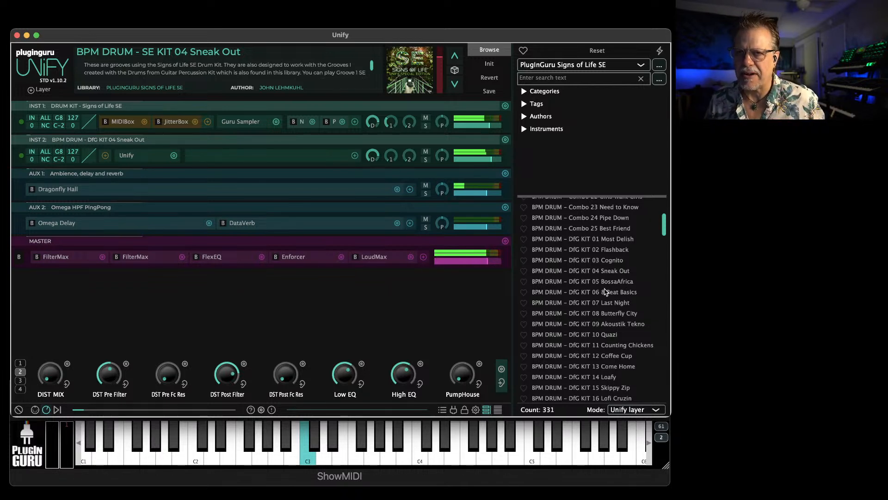
scroll(595, 278, up, 3)
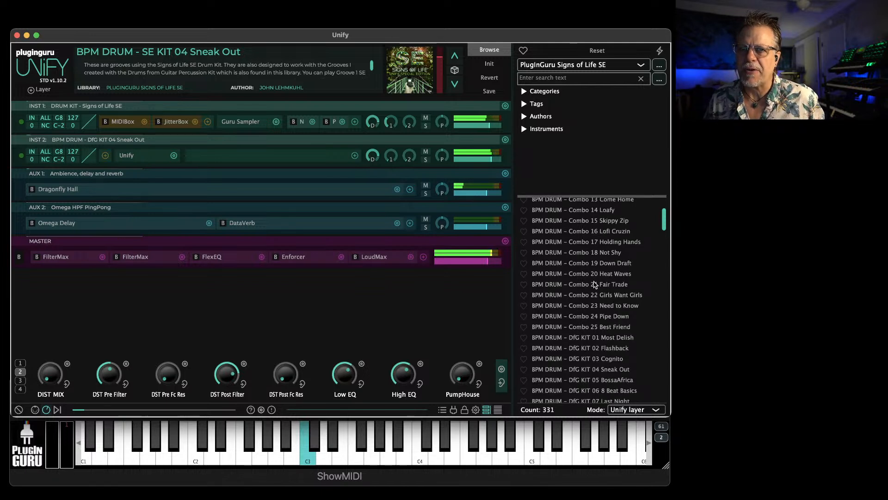
Add BPM DRUM - Combo 21 Fair Trade and BPM DRUM - DfG KIT 02 Flashback as further instrument layers
click(586, 284)
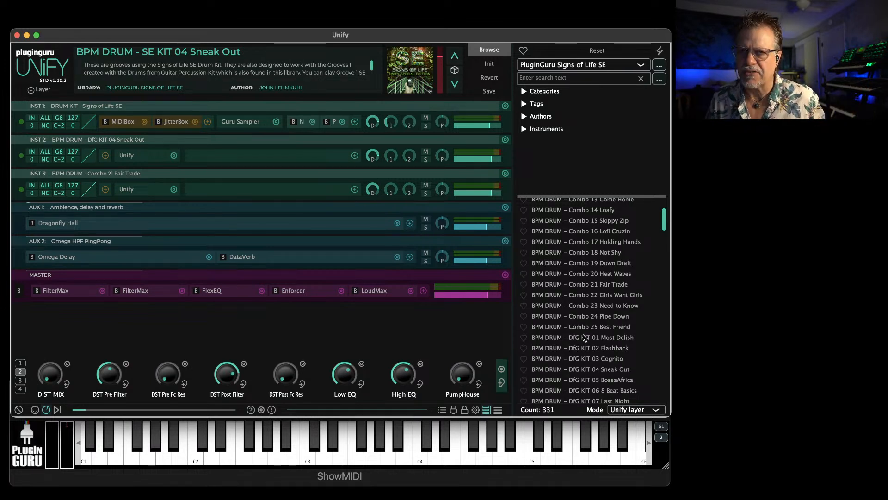
double_click(587, 347)
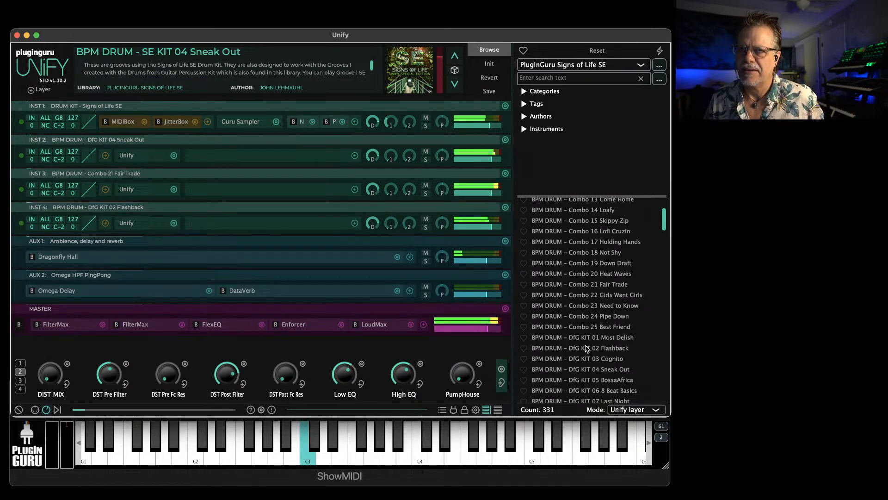
Set the patch loading mode back to Normal and load BPM DRUM - Combo 15 Skippy Zip
click(628, 412)
click(628, 419)
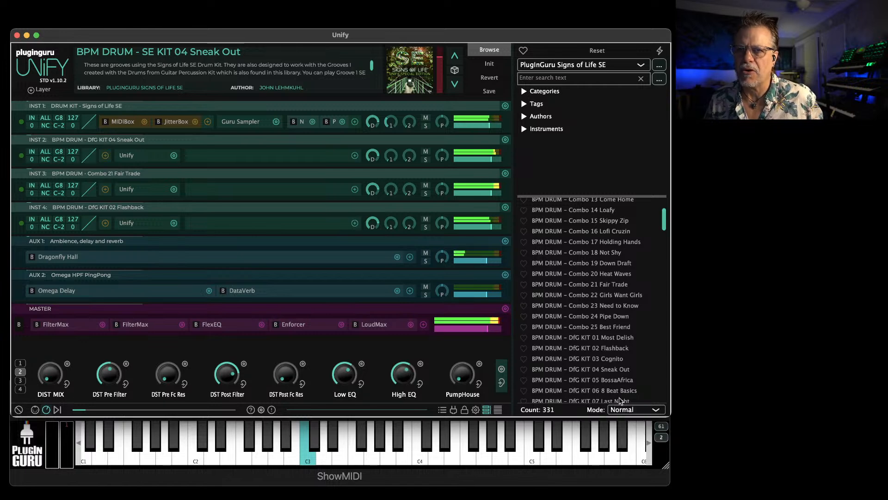
double_click(596, 224)
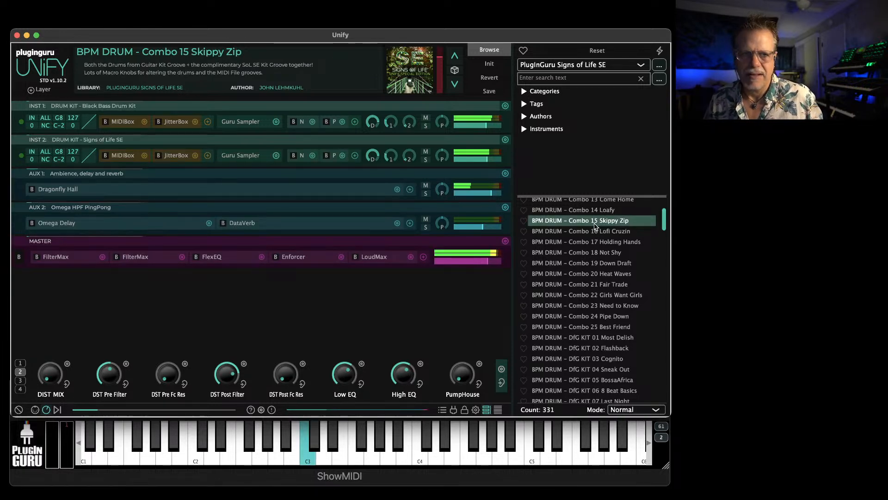
Set the tempo to 109 bpm and show the first page of macro knobs
scroll(596, 239, up, 3)
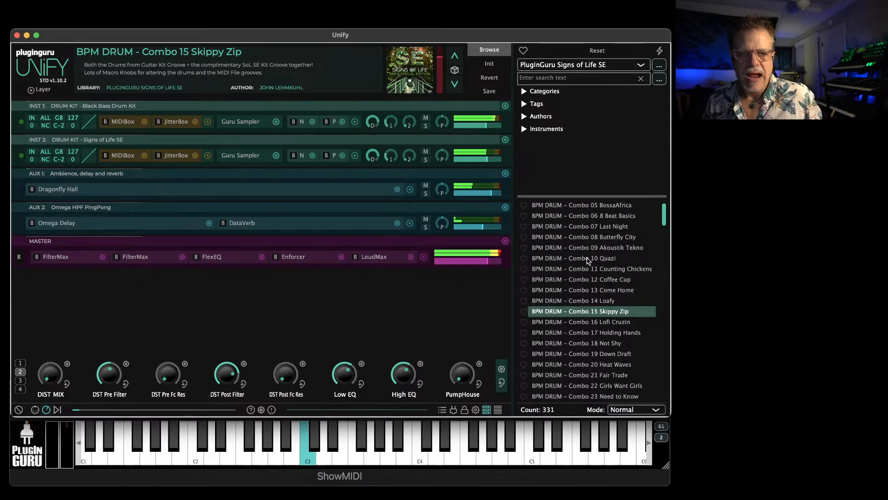
click(57, 410)
drag(389, 385, 387, 311)
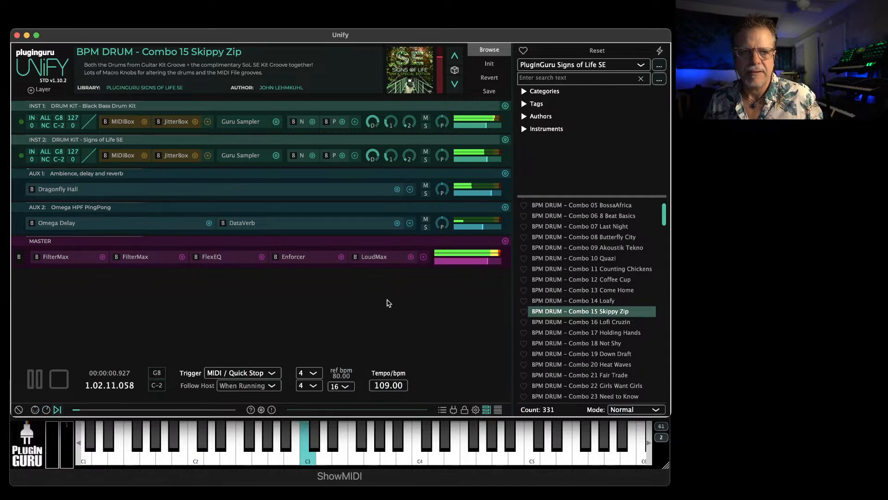
click(46, 409)
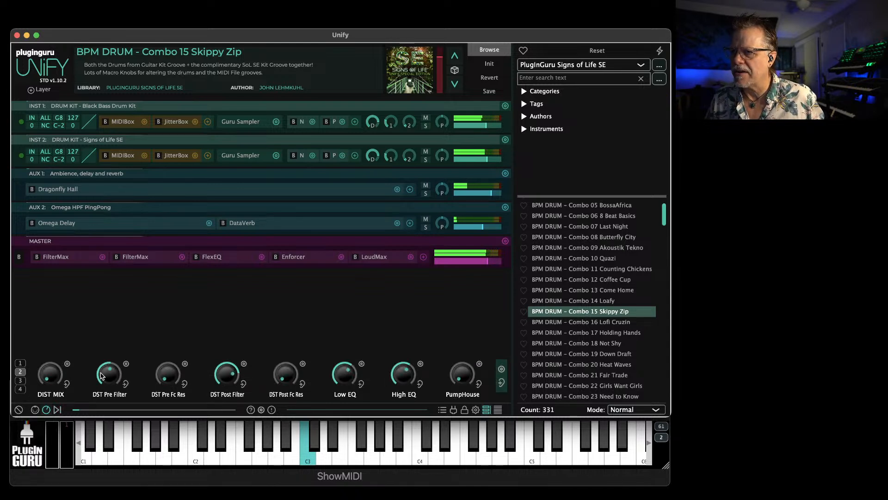
click(20, 363)
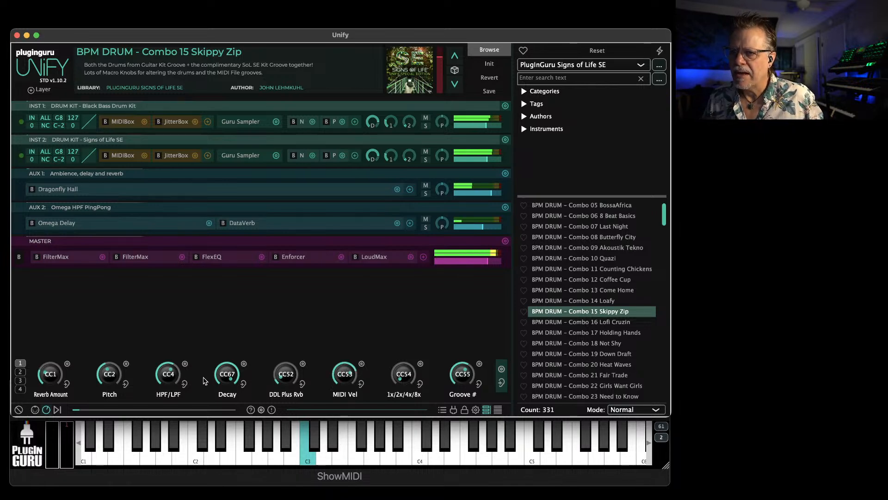
Open the Black Bass Drum Kit layer's MIDIBox, switch its groove to 17 Holding Hands with the Groove # macro, and close MIDIBox
scroll(611, 306, down, 4)
scroll(611, 306, up, 6)
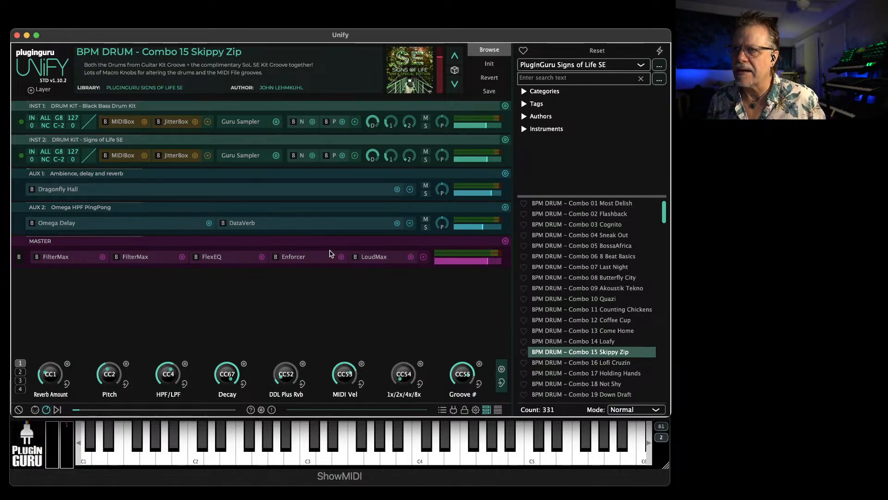
click(119, 122)
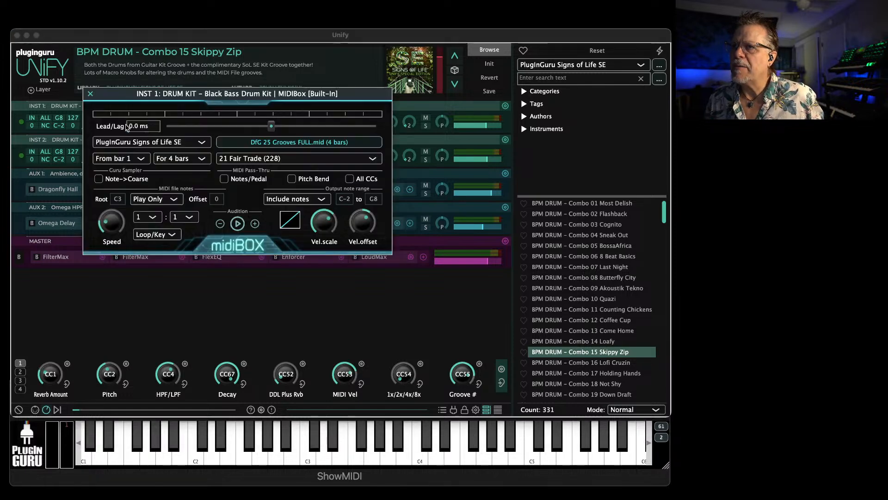
click(280, 160)
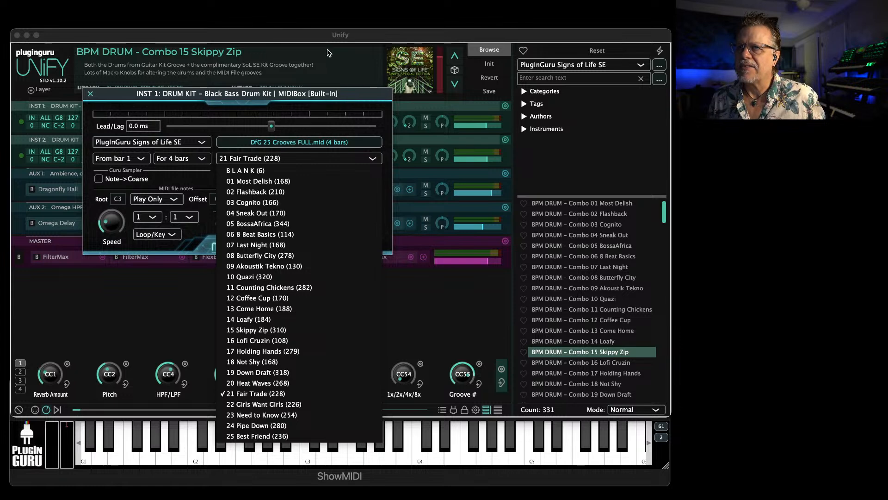
drag(360, 104, 299, 84)
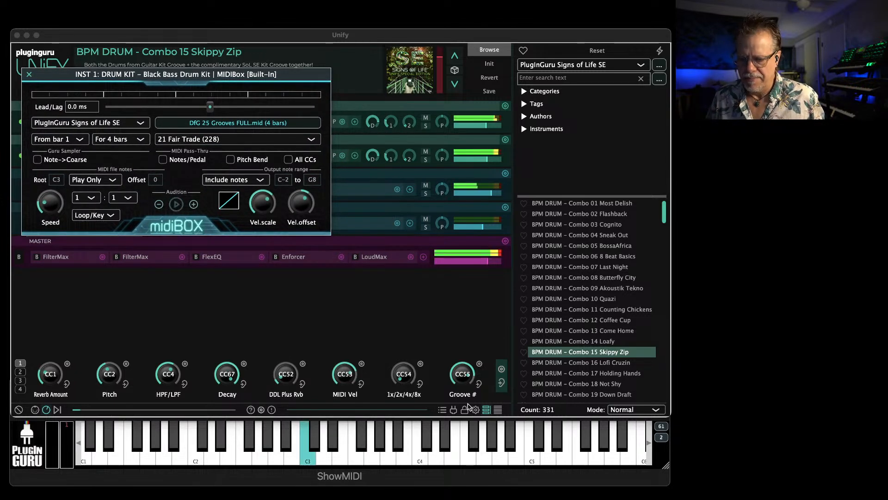
drag(465, 374, 443, 374)
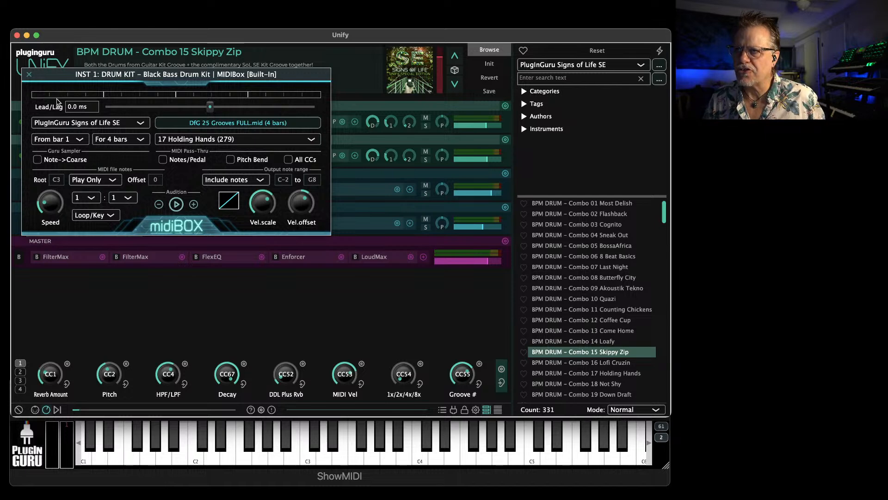
click(30, 75)
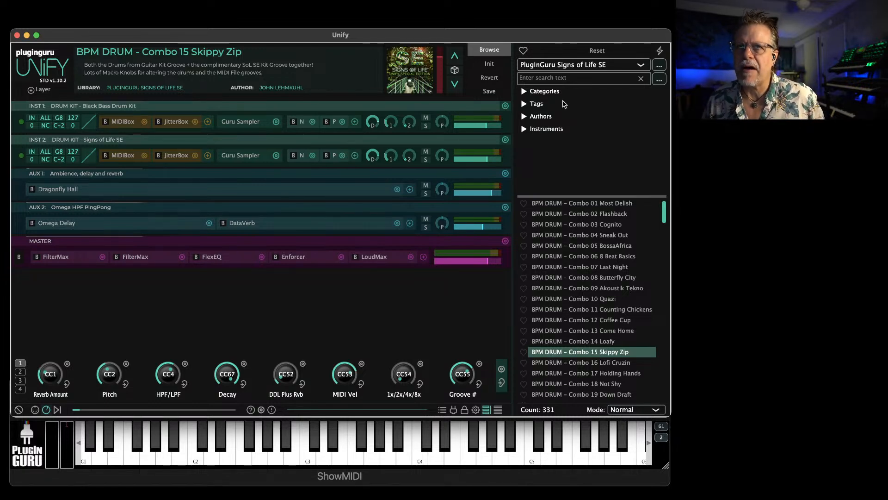
Browse the library past the ENV and PAD patches and load SORL - BPM BASS - Action Planner
scroll(585, 324, down, 20)
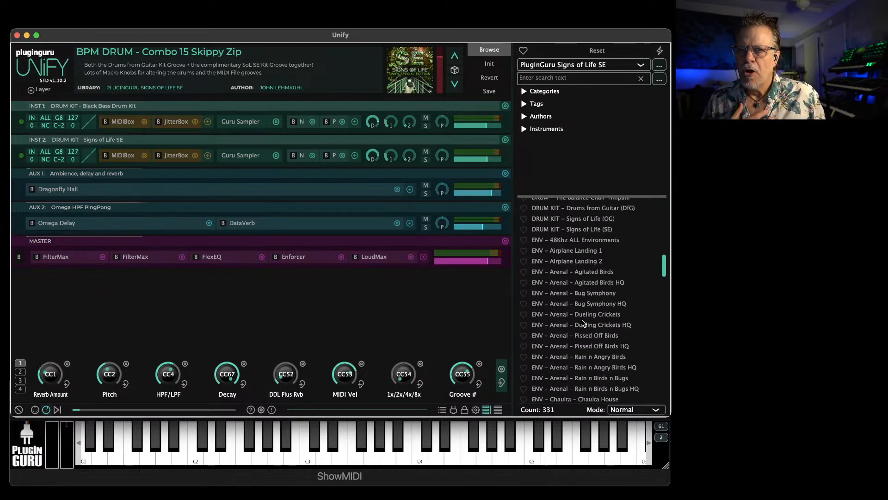
scroll(582, 330, down, 15)
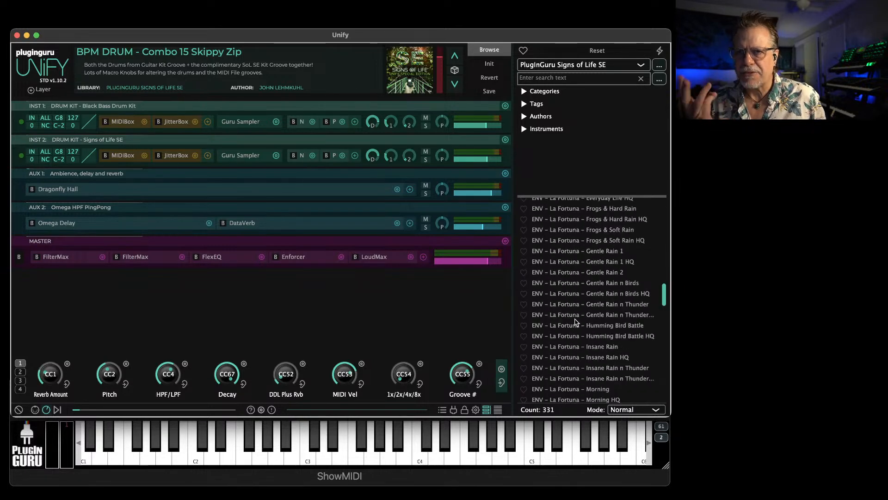
scroll(576, 322, down, 15)
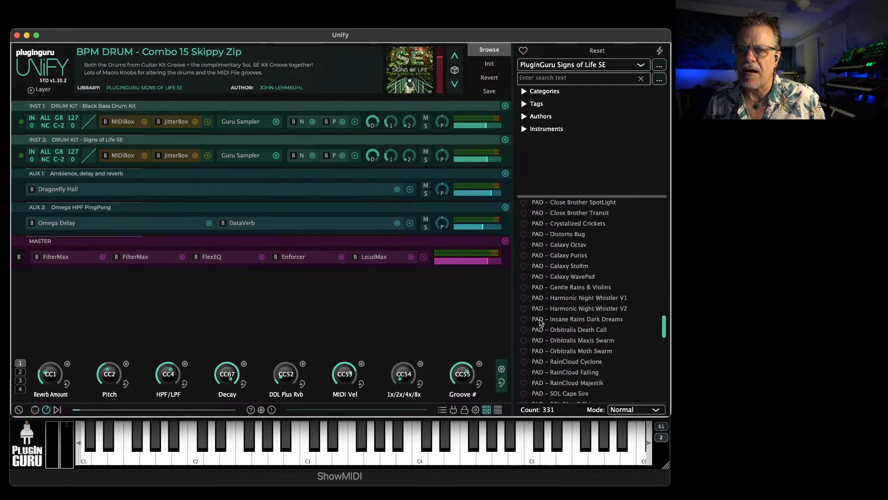
scroll(575, 351, down, 20)
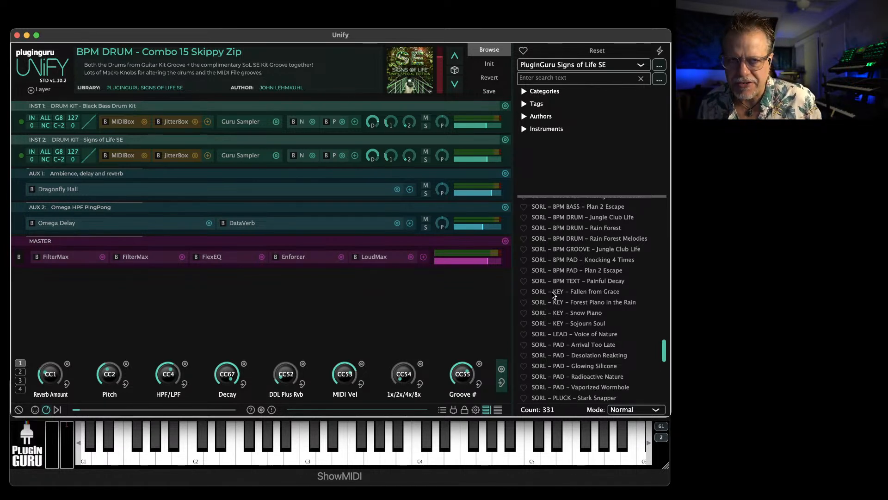
scroll(570, 317, up, 4)
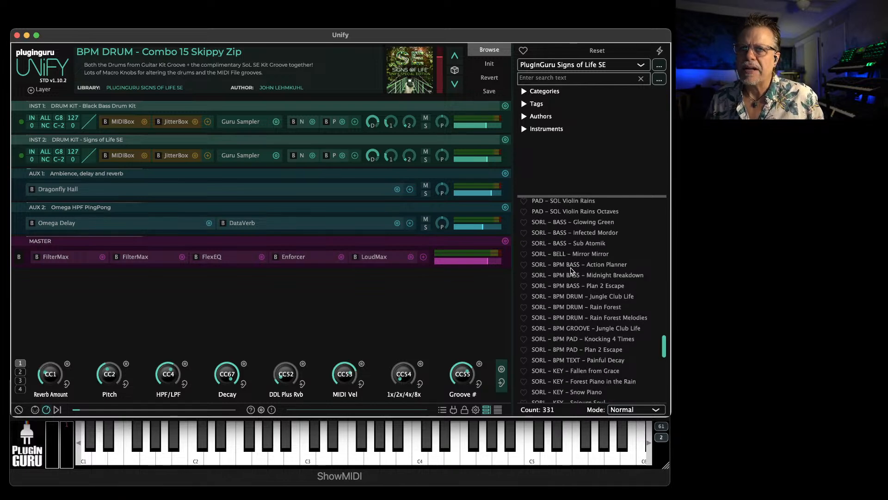
click(571, 268)
Find the PAD patches in the library list and load PAD - Harmonic Night Whistler V1
scroll(572, 287, up, 8)
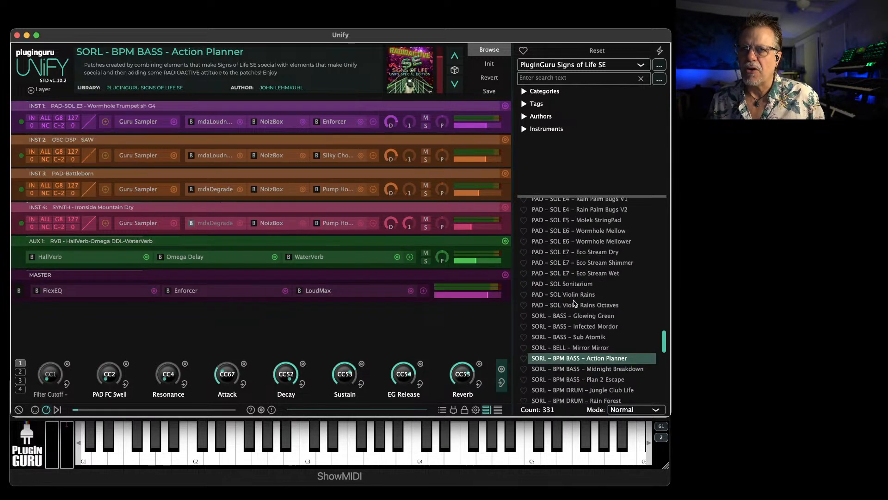
scroll(573, 299, up, 9)
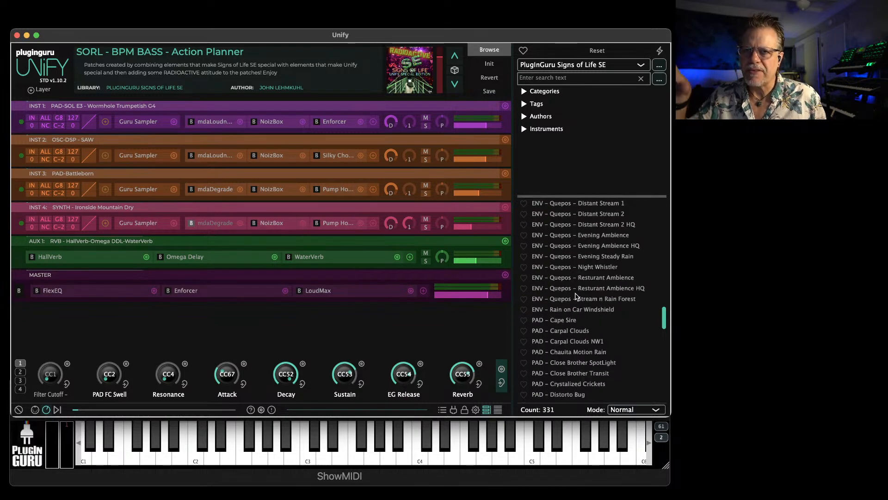
scroll(572, 301, down, 5)
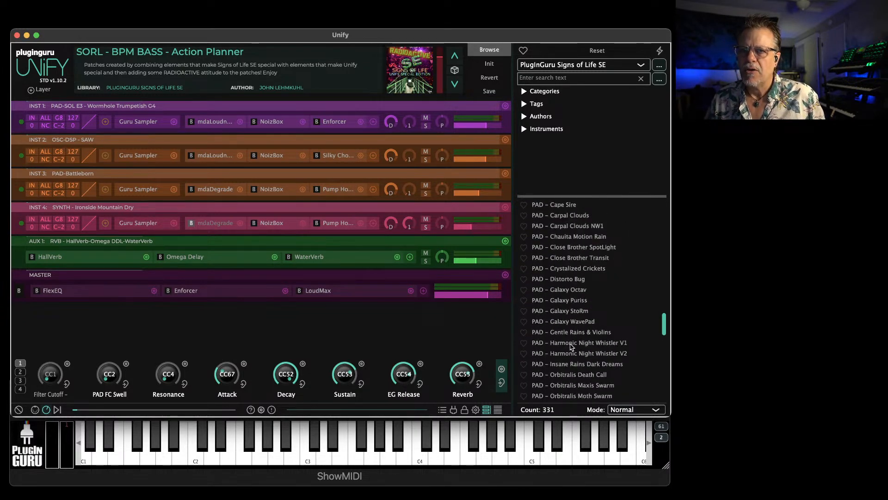
click(572, 343)
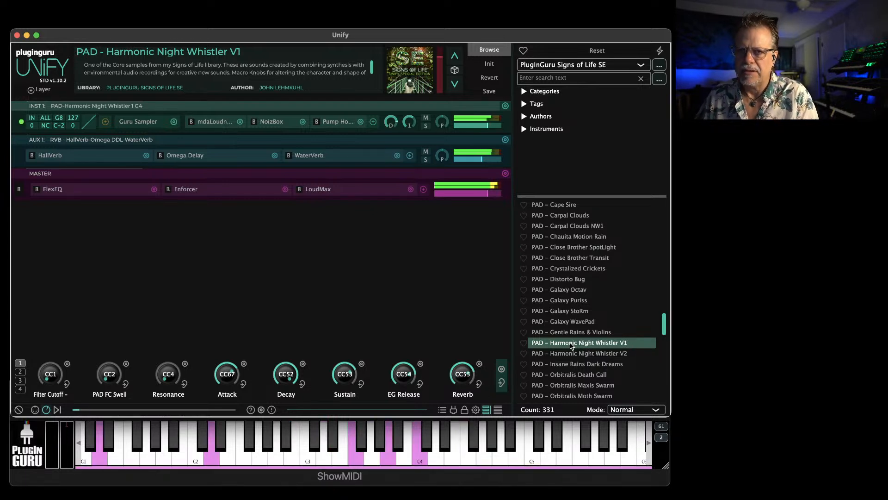
Audition PAD - Insane Rains Dark Dreams, followed by PAD - Close Brother SpotLight
click(588, 366)
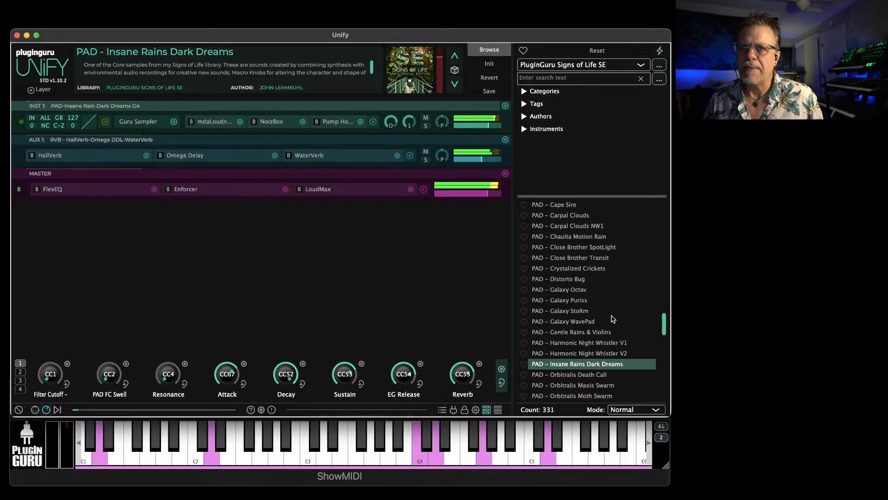
scroll(579, 326, up, 3)
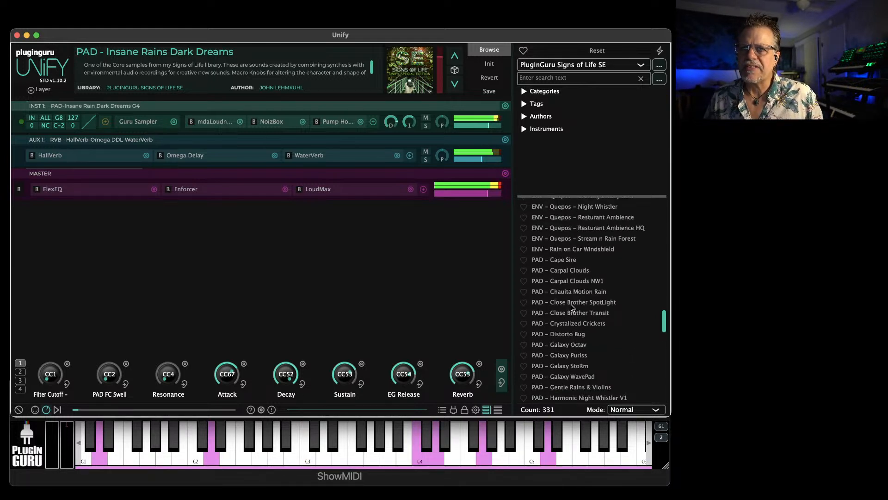
click(572, 306)
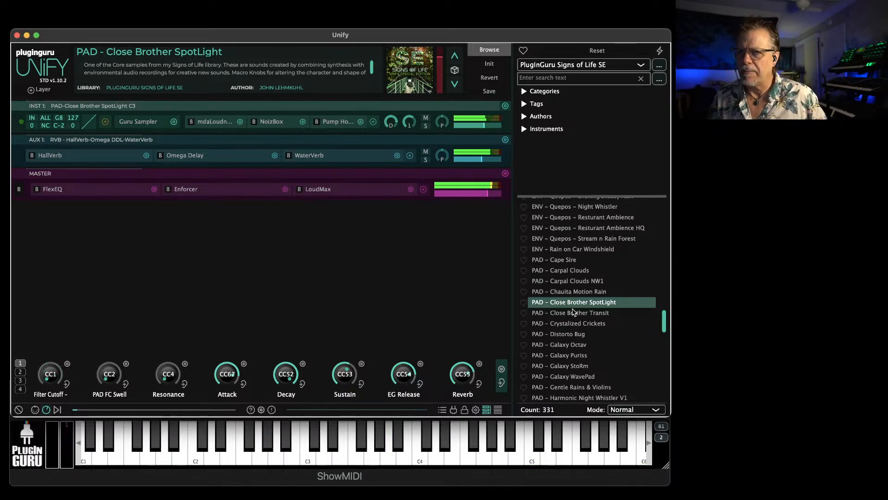
Audition the SORL - BASS patches Glowing Green, Infected Mordor and Sub Atomik in turn
scroll(571, 343, down, 6)
scroll(569, 348, down, 6)
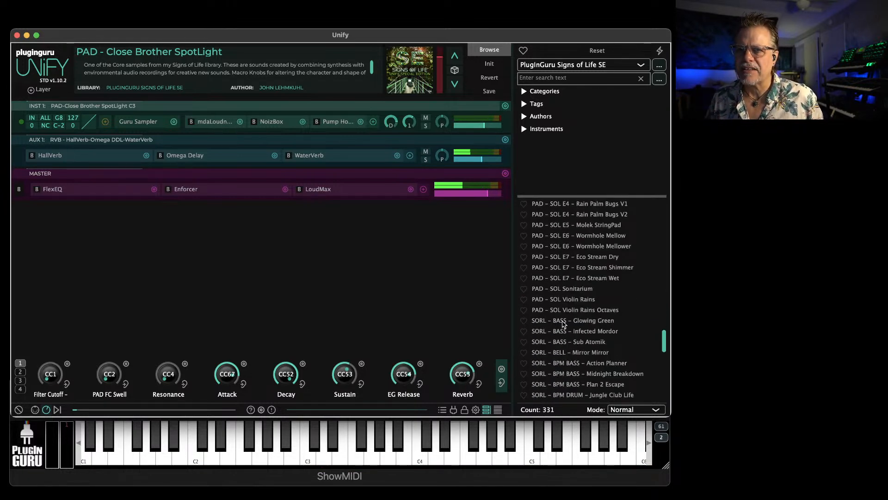
click(563, 320)
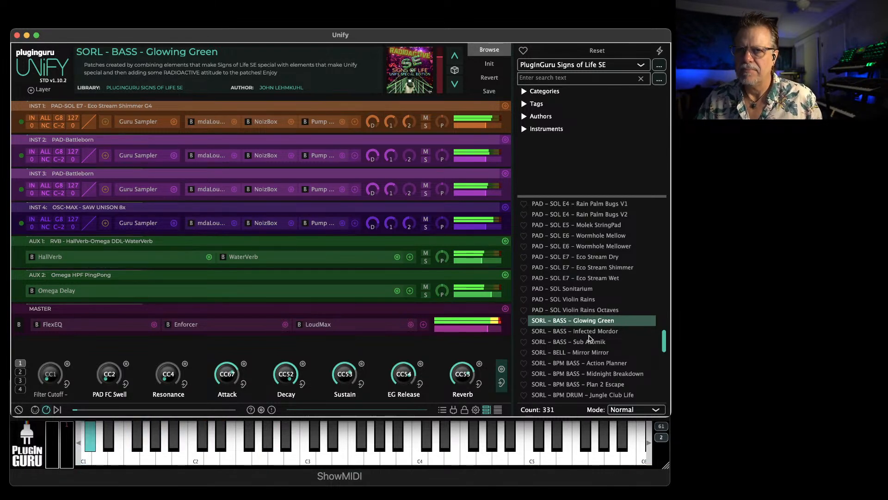
click(586, 333)
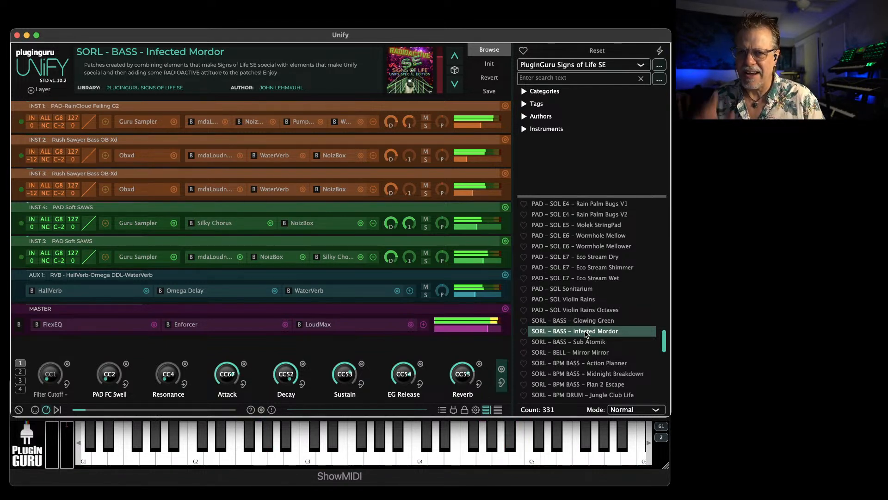
click(584, 342)
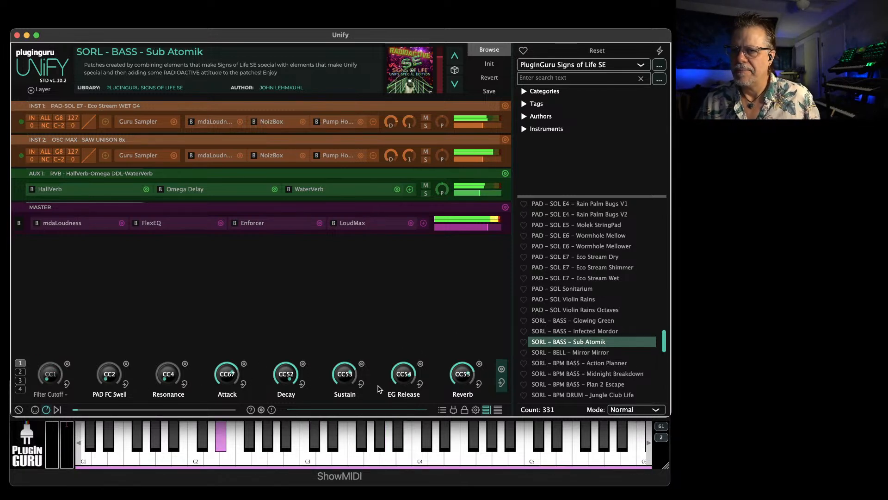
Audition SORL - BPM BASS - Action Planner, SORL - BPM BASS - Plan 2 Escape and SORL - BPM PAD - Plan 2 Escape in turn
scroll(604, 345, down, 3)
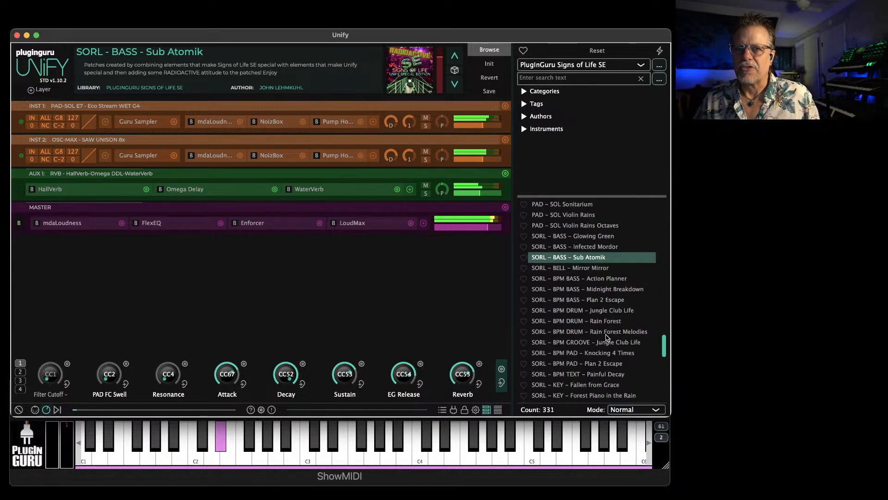
click(594, 280)
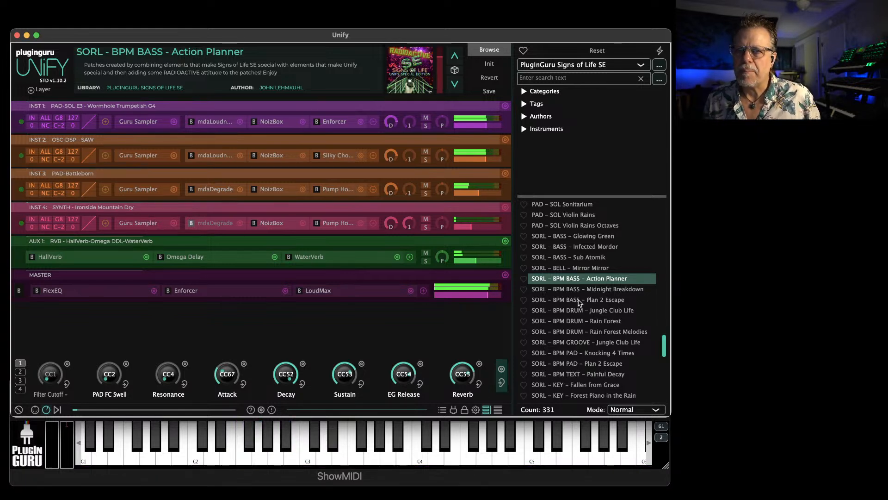
click(580, 301)
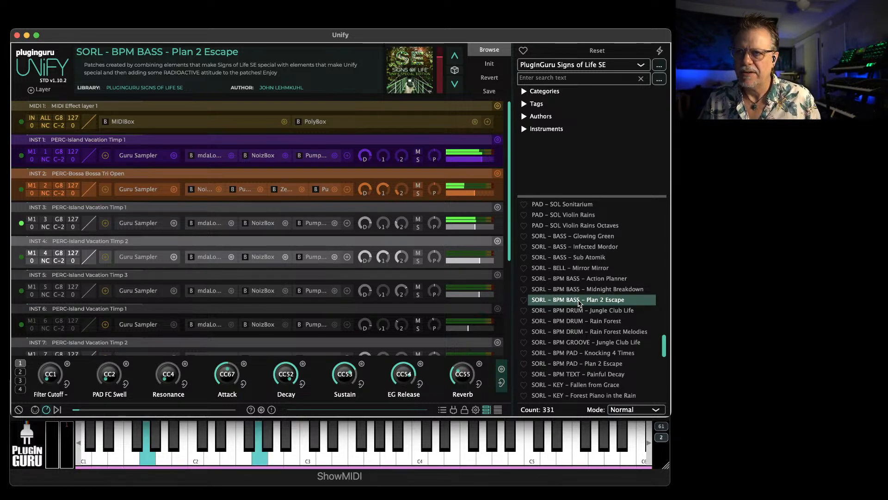
scroll(590, 314, down, 3)
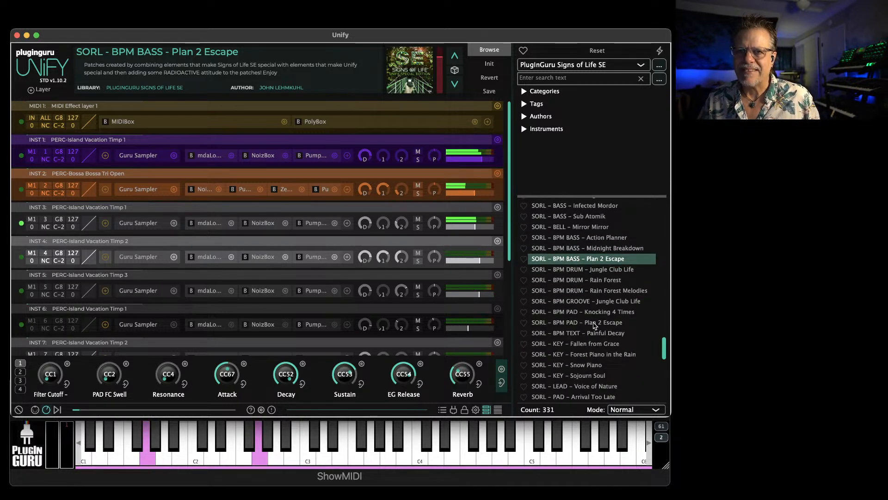
click(577, 324)
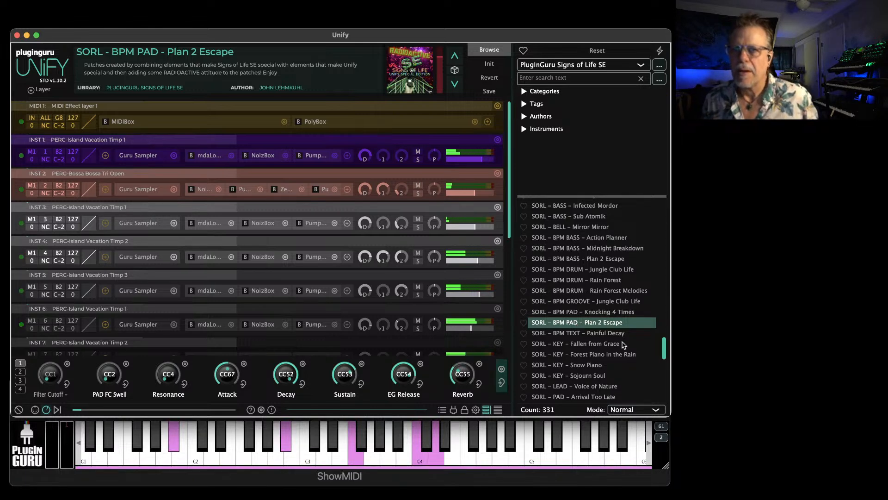
Load SORL - BPM BASS - Plan 2 Escape, and switch the patch library to Unified - U-He ZebraHZ at its BASS patches
click(563, 260)
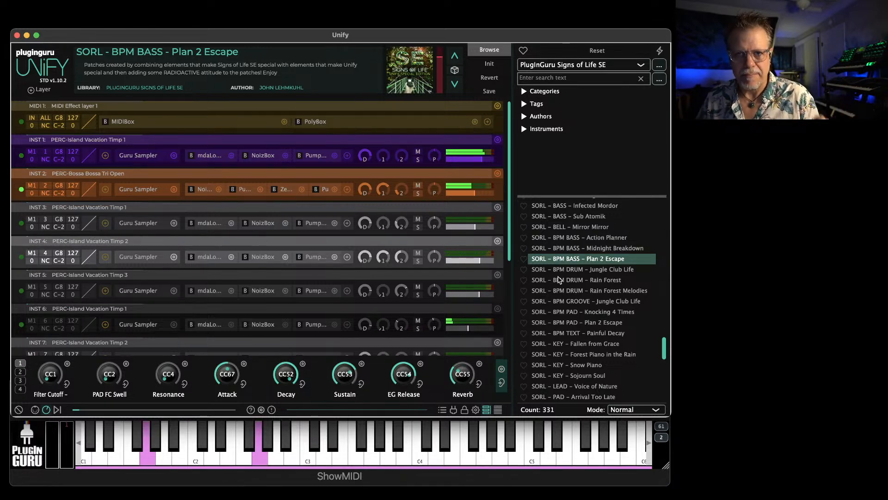
click(545, 70)
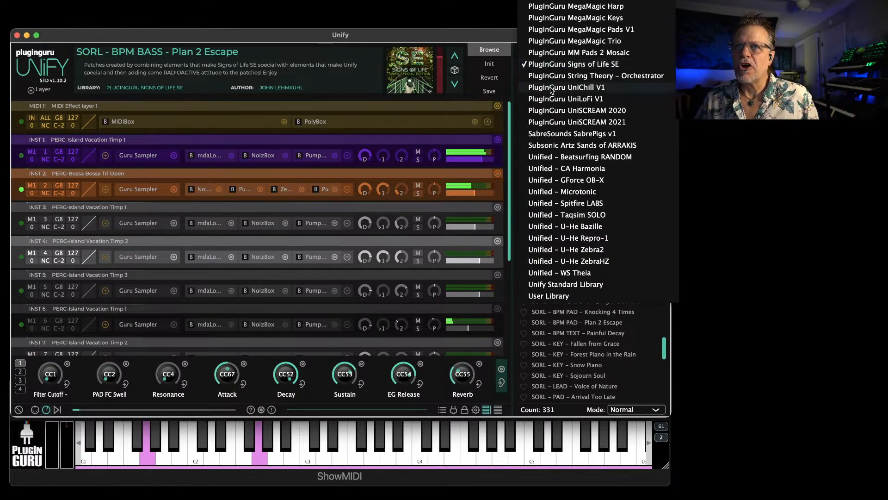
click(575, 261)
scroll(575, 273, up, 10)
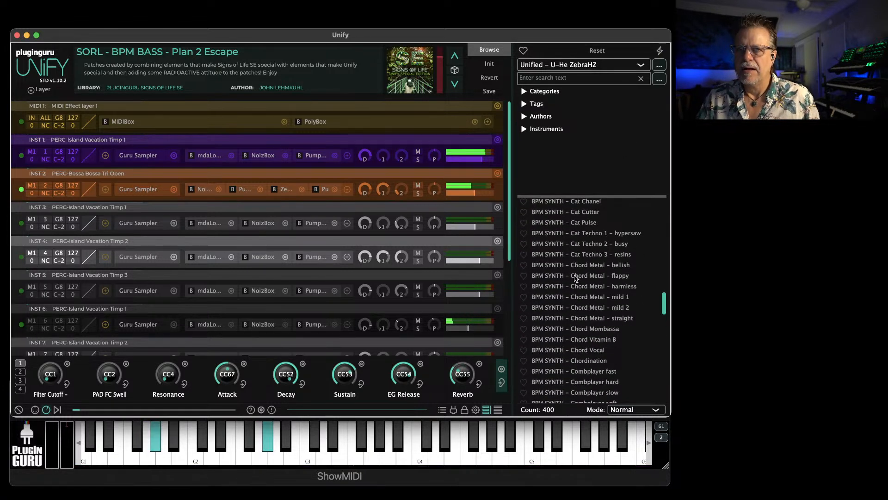
scroll(575, 278, up, 10)
scroll(574, 275, up, 10)
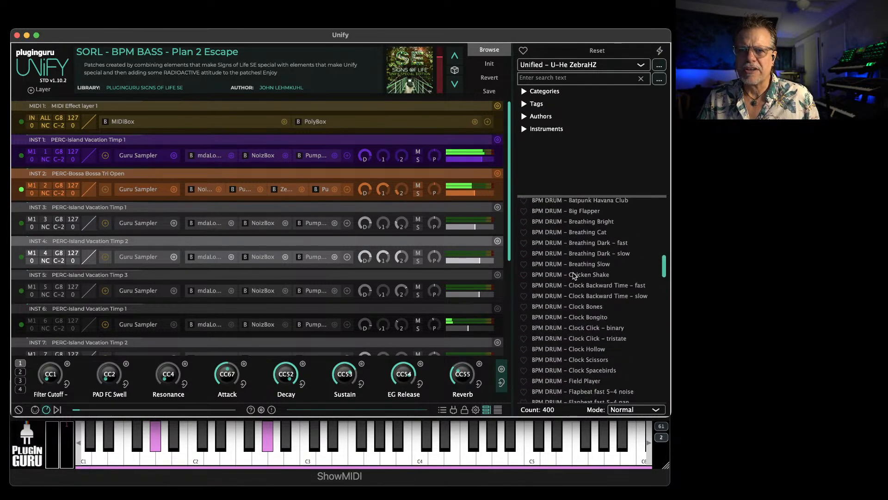
scroll(574, 274, up, 15)
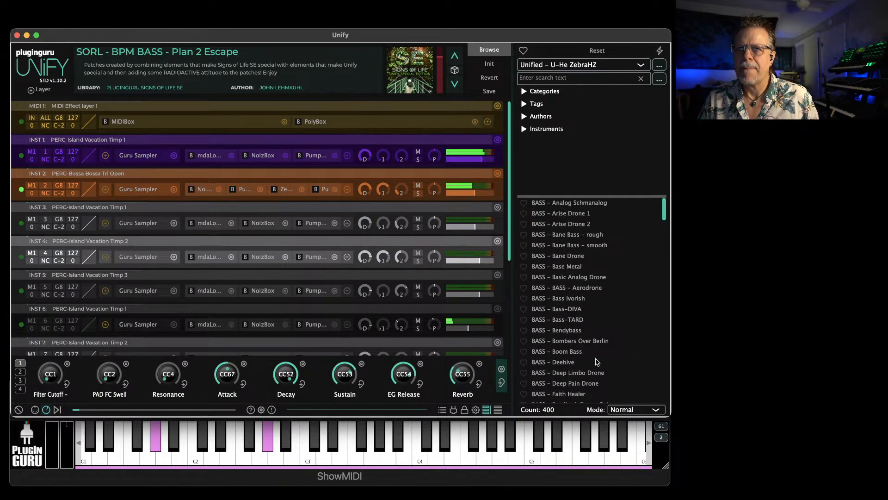
Set the patch load mode to Unify layer, add BASS - Bombers Over Berlin as a new layer and lower its level
click(621, 410)
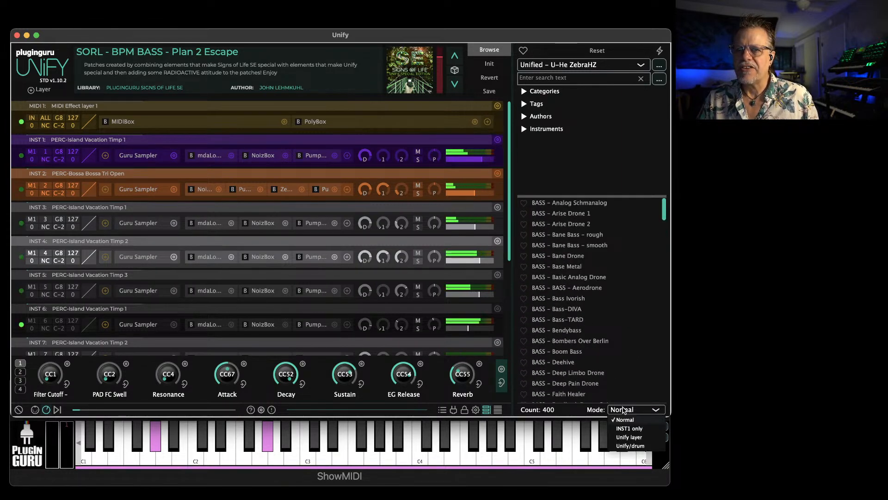
click(632, 438)
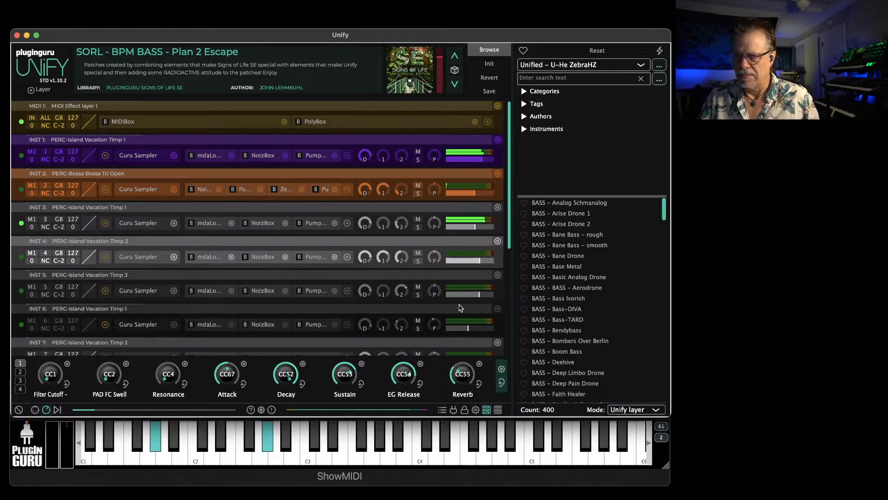
scroll(510, 244, down, 5)
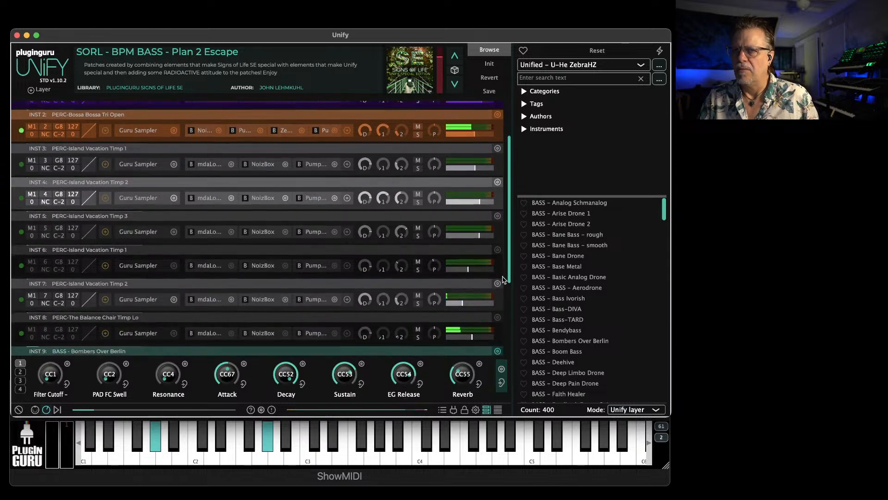
drag(486, 333, 474, 337)
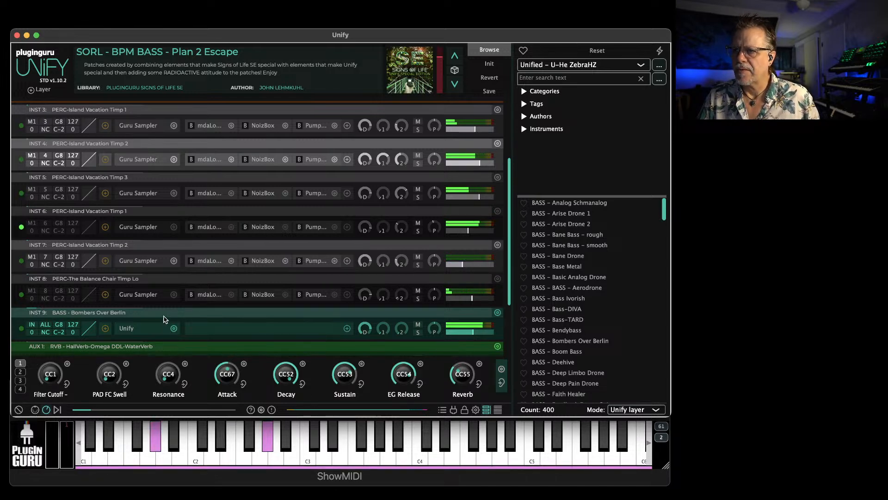
Open ZebraHZ inside the Bombers Over Berlin layer and lower the Timbre pad's resonance, with its cutoff at about -91
click(127, 328)
click(217, 182)
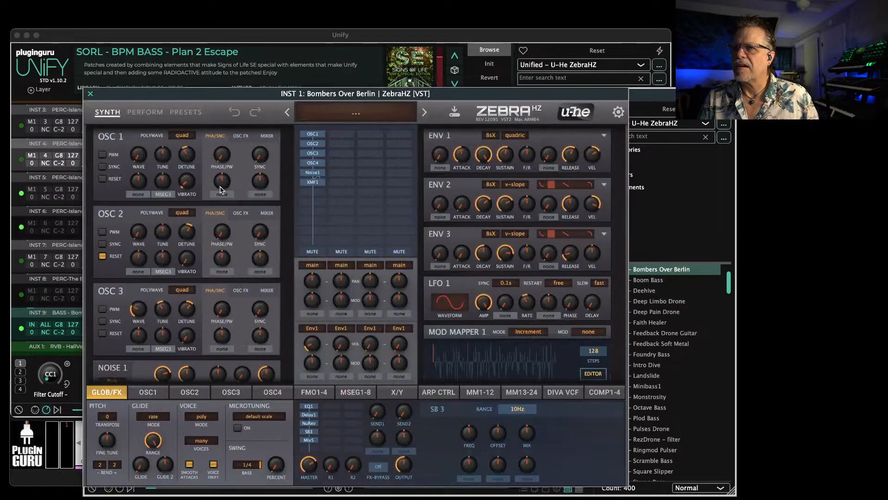
click(145, 112)
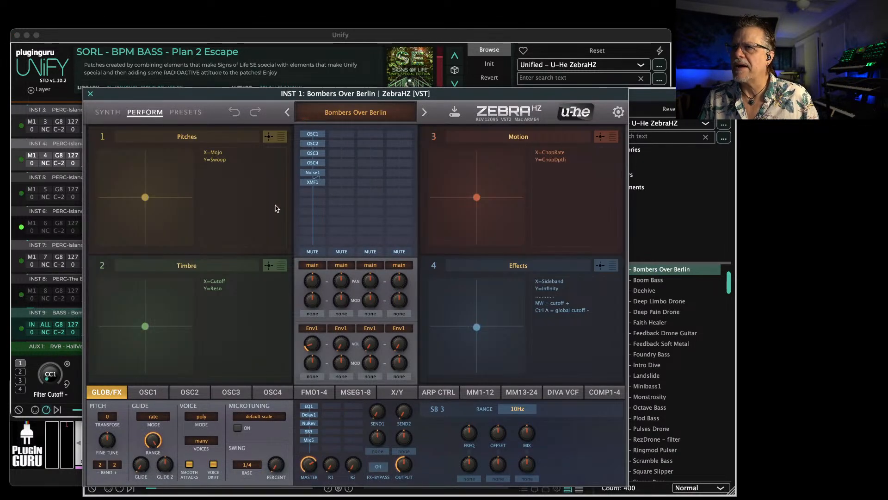
drag(145, 326, 106, 363)
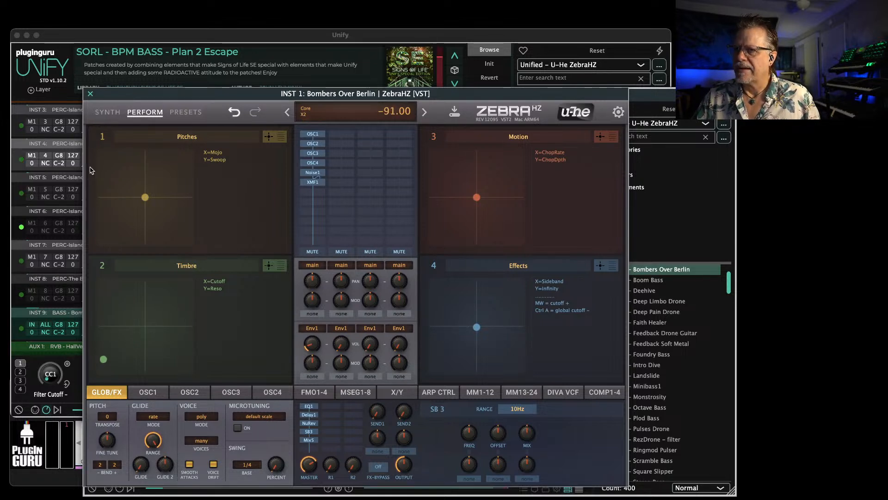
click(91, 93)
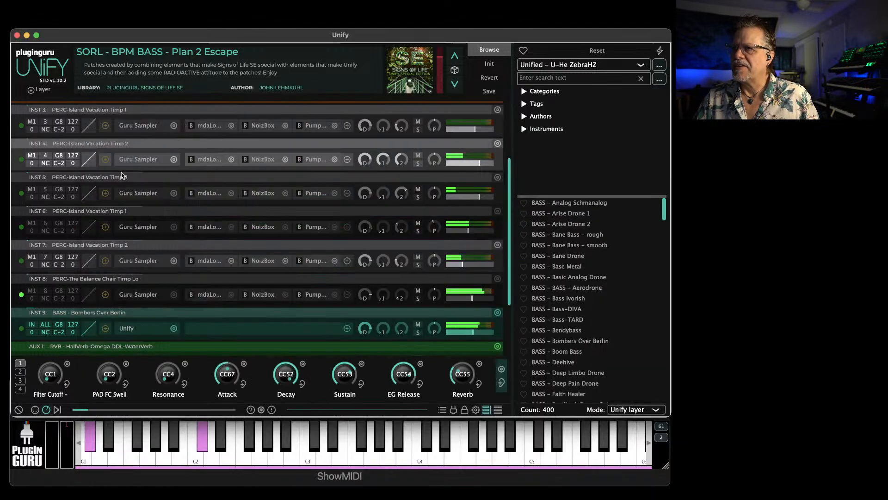
click(91, 95)
Cap the Bombers Over Berlin layer at B2, and add PAD - Alternator Flute from a "flute" search as a Unify layer starting at C3
click(62, 326)
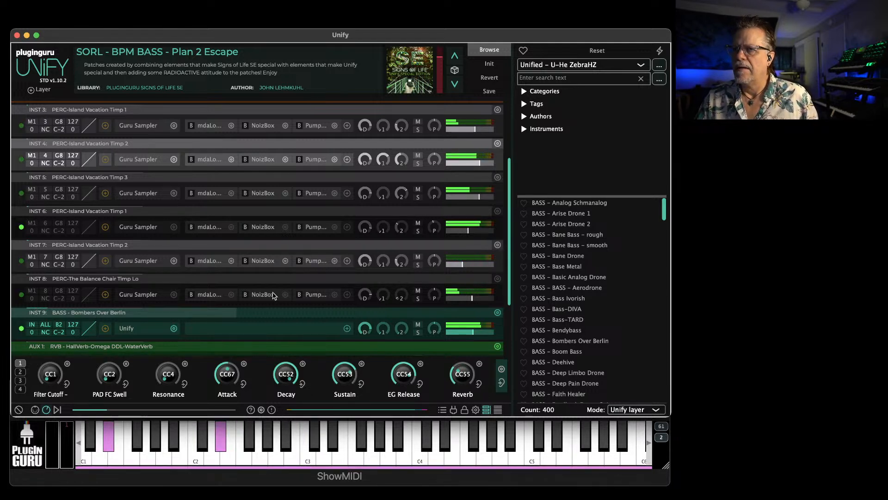
scroll(620, 338, down, 3)
click(549, 78)
text(flute)
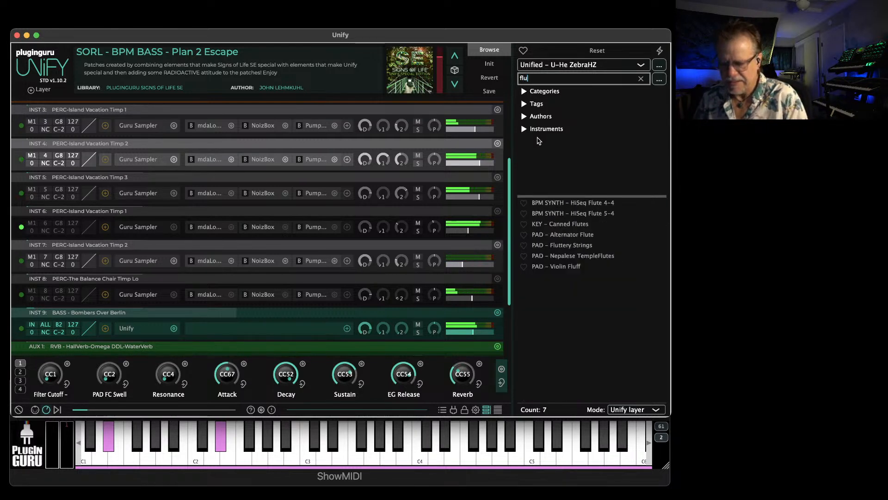
right_click(560, 235)
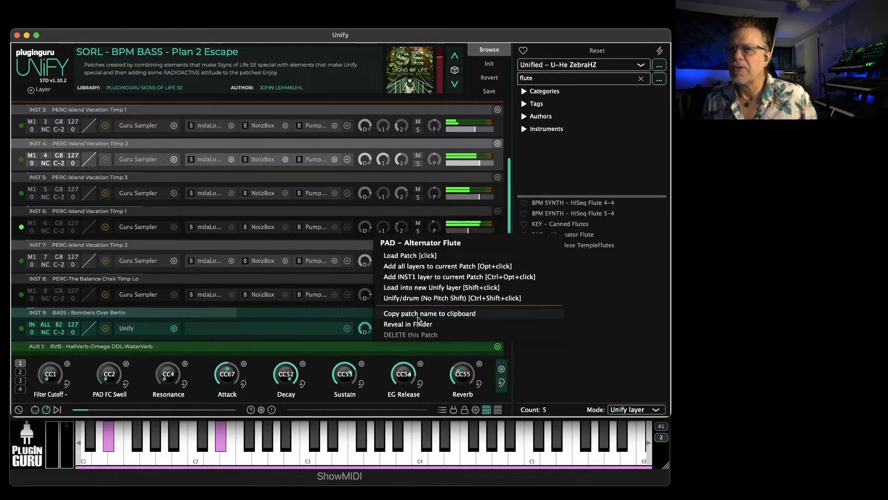
click(420, 287)
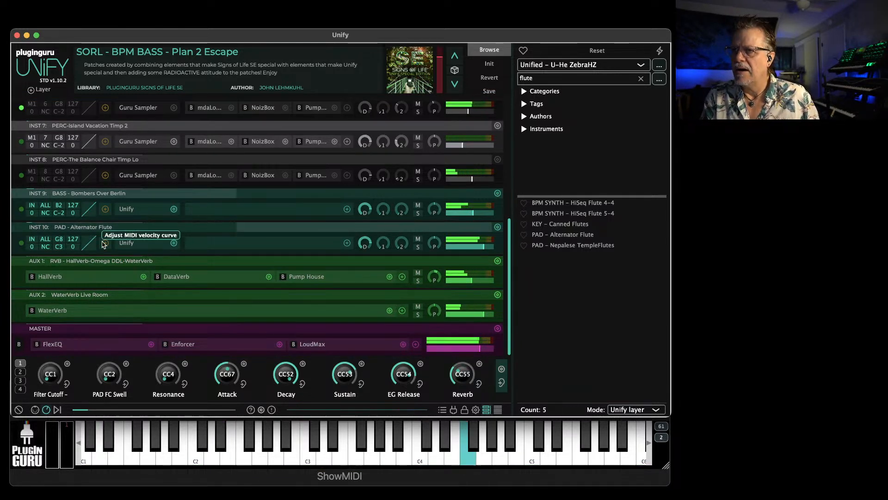
scroll(174, 187, up, 4)
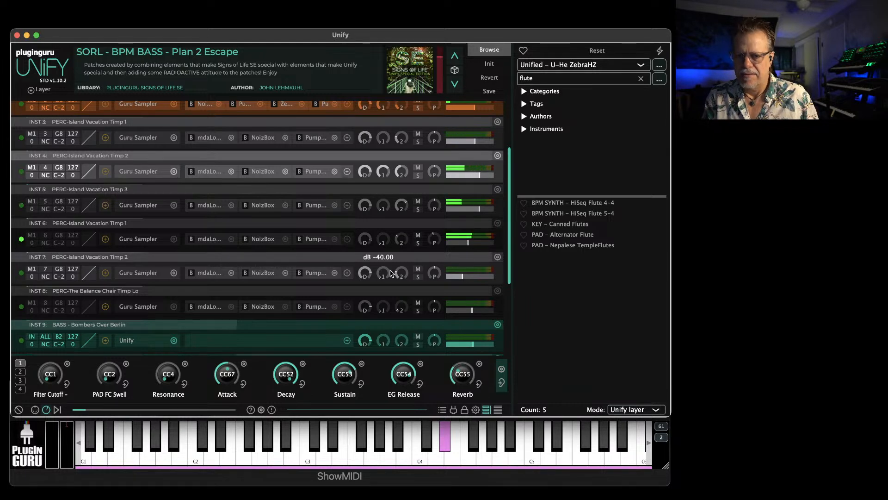
scroll(444, 278, down, 3)
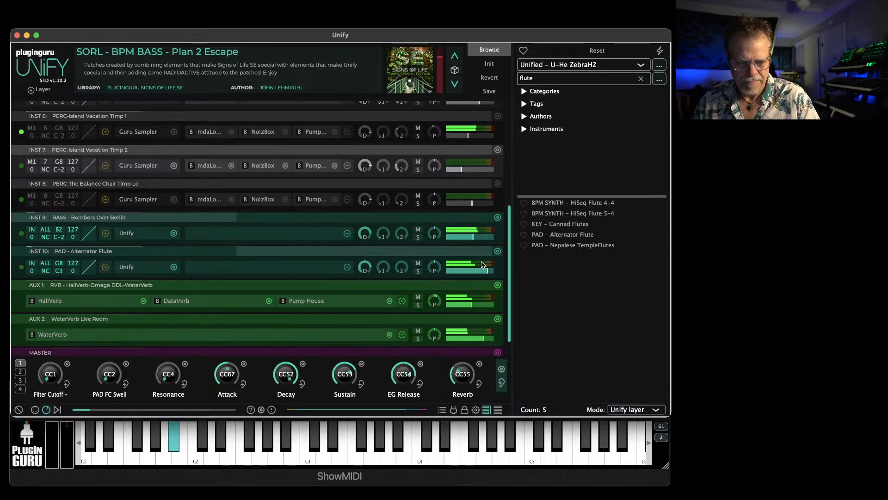
Set the upper key limit of the percussion layers INST 1 through INST 6 to B2
scroll(129, 174, up, 10)
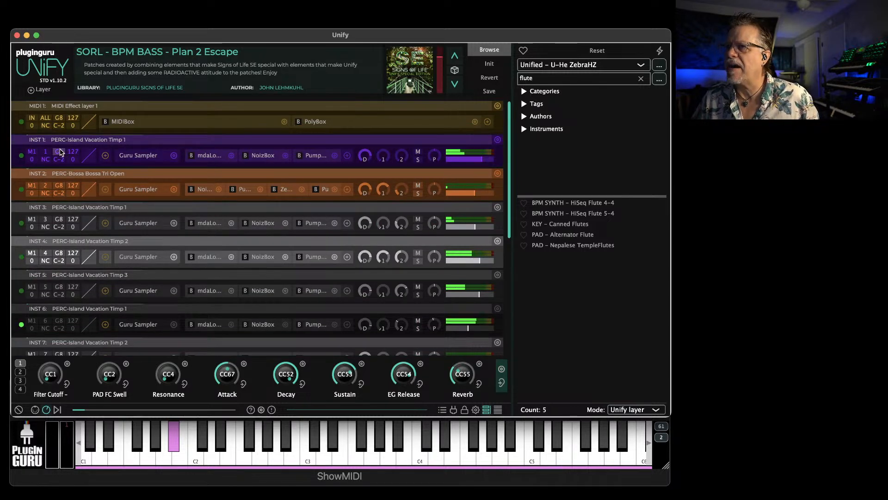
click(59, 186)
click(60, 220)
click(59, 253)
click(60, 287)
click(59, 320)
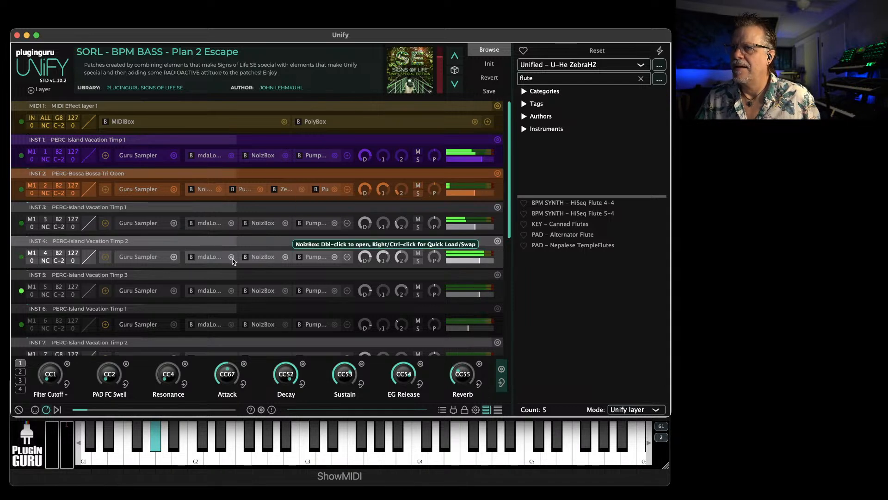
scroll(28, 293, down, 1)
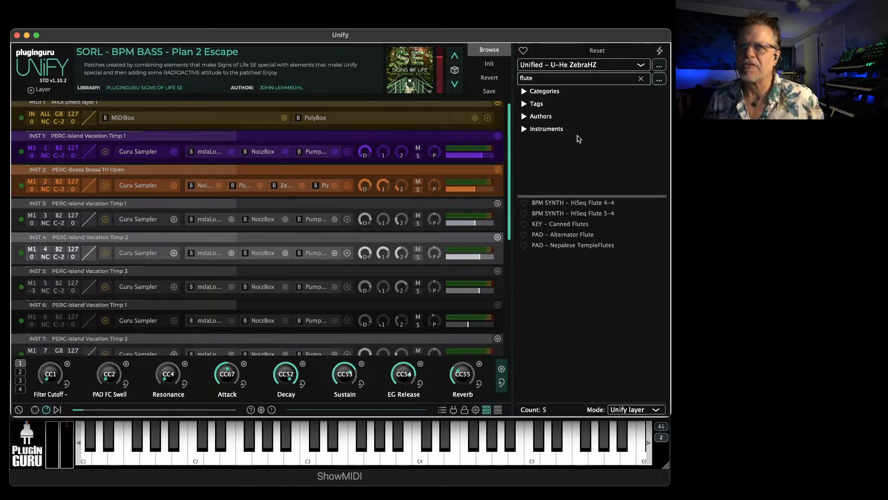
Return to the PluginGuru Signs of Life SE library, clear the flute search and find the SORL patches
click(565, 65)
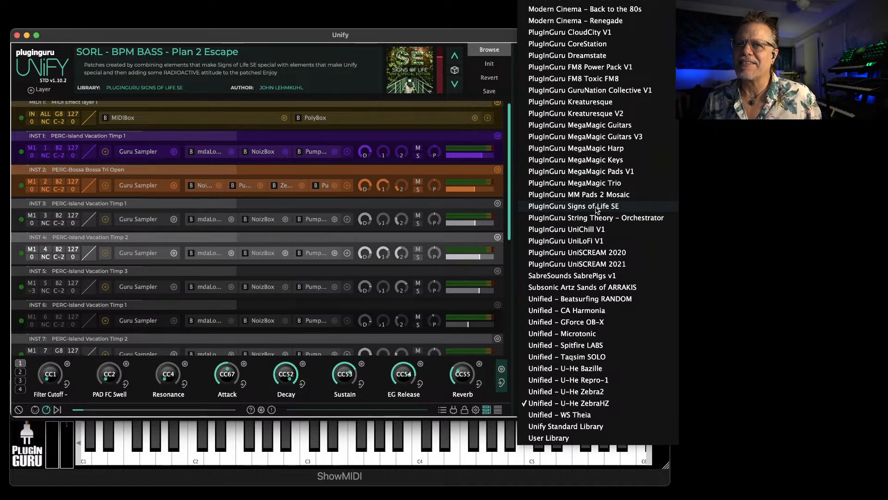
click(597, 209)
click(642, 79)
scroll(596, 324, down, 15)
scroll(598, 337, down, 20)
scroll(586, 335, down, 20)
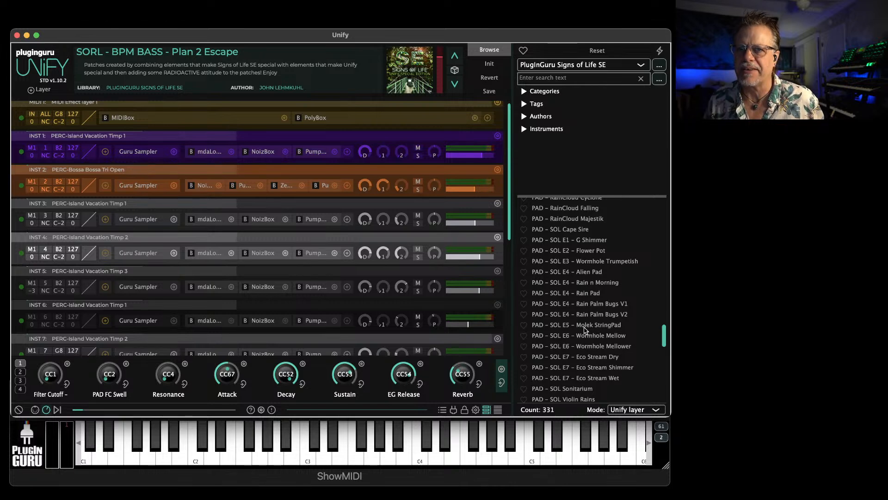
scroll(582, 327, down, 10)
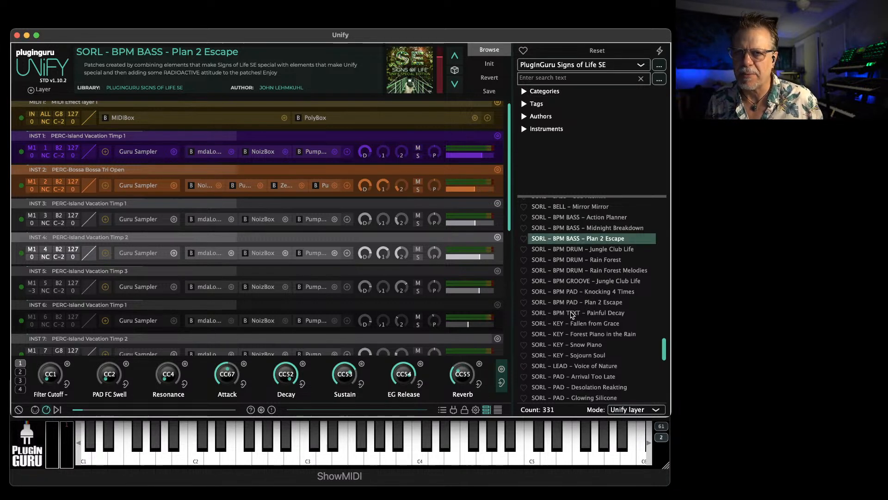
Set the load mode to Normal and audition SORL - BPM TEXT - Painful Decay, SORL - KEY - Fallen from Grace and Forest Piano in the Rain
click(640, 413)
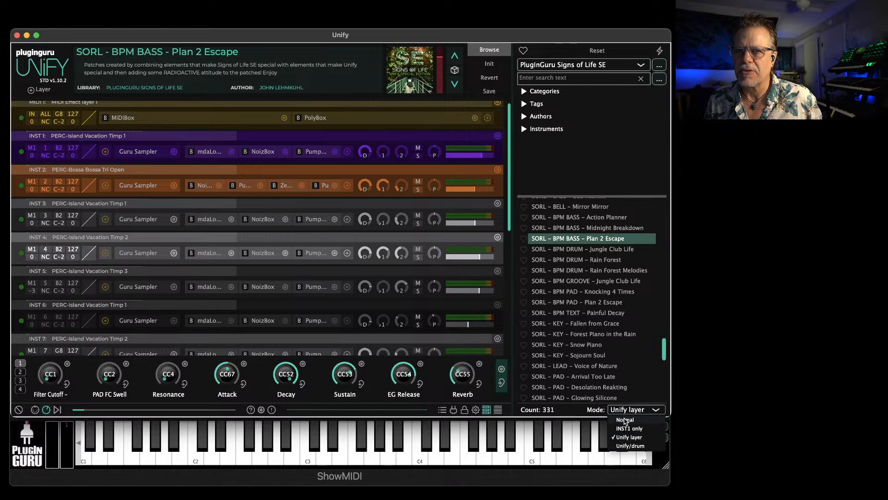
click(626, 419)
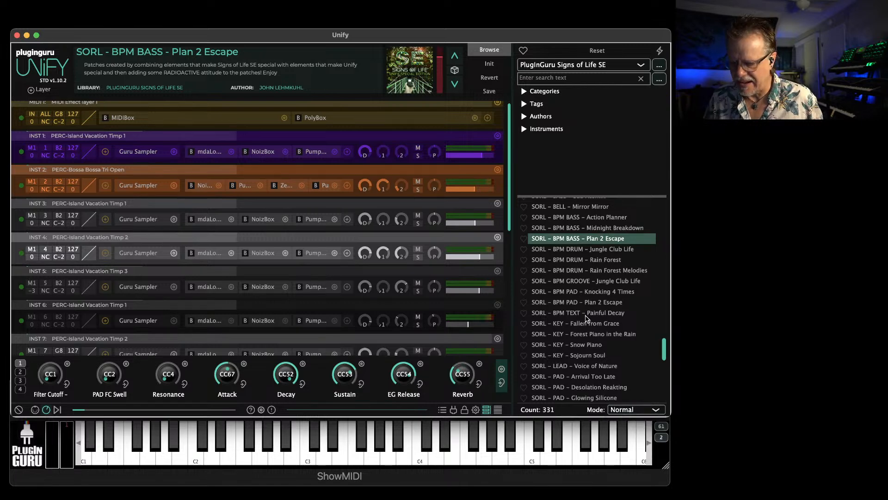
click(586, 315)
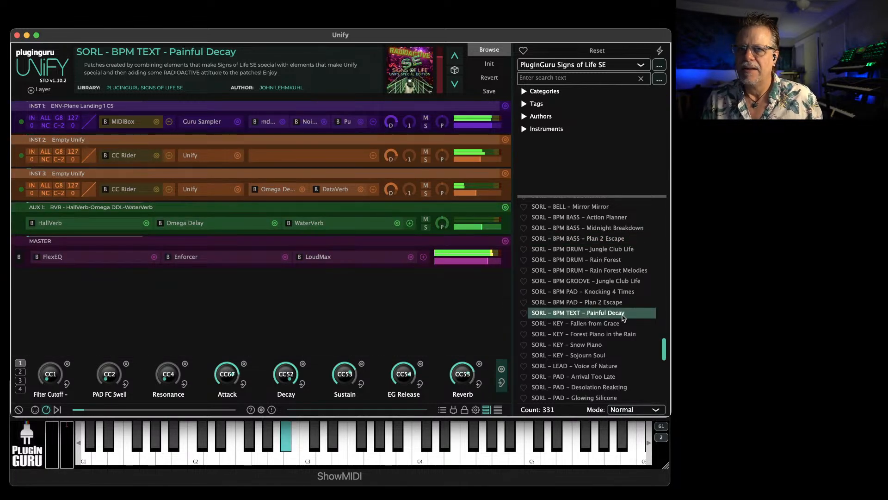
click(599, 324)
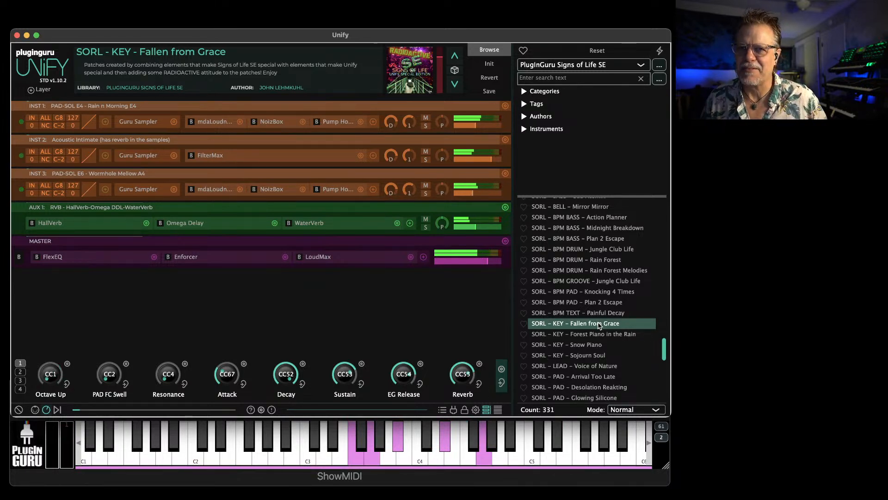
click(607, 335)
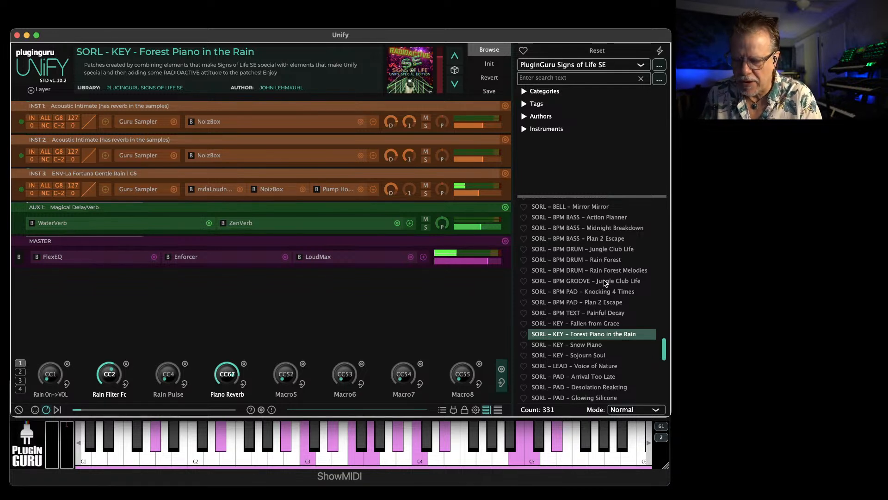
Open the Guru Sampler of the INST 2 Acoustic Intimate layer and raise its Shift value
click(135, 156)
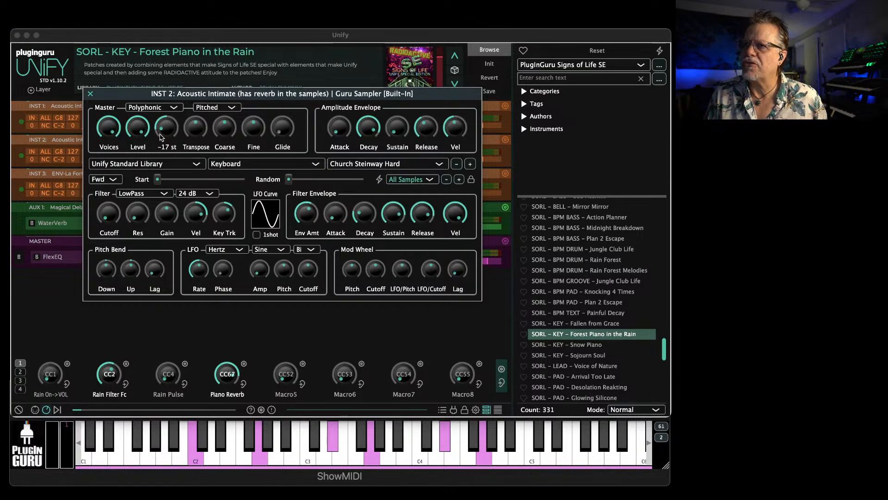
mouse_move(160, 129)
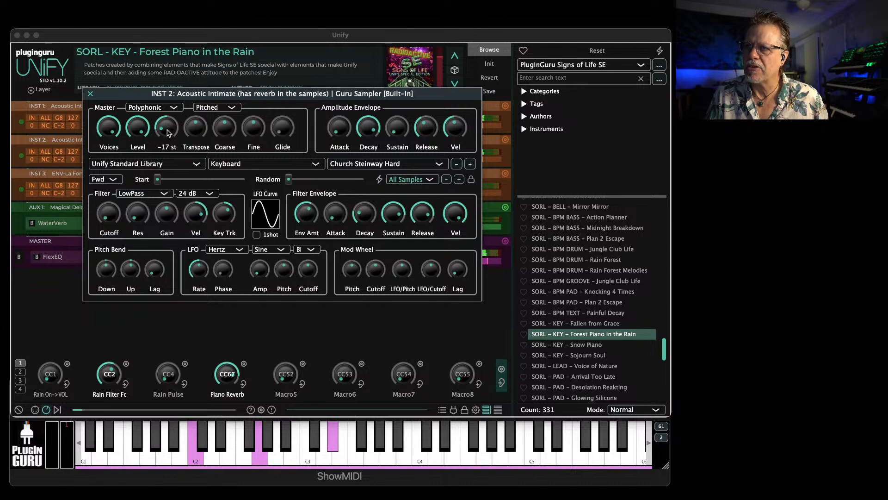
drag(169, 133, 173, 89)
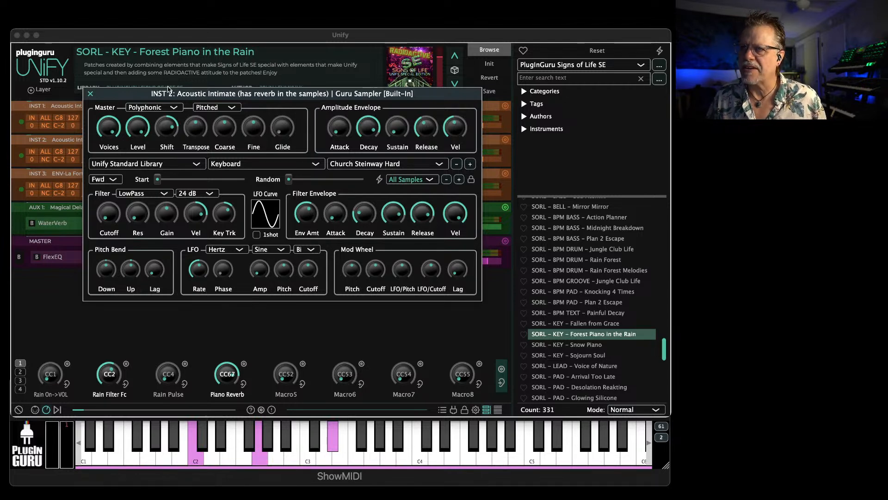
Load the MegaMagic Harp DRY sound from the PluginGuru MegaMagic Harp library into the INST 2 Guru Sampler
click(130, 164)
scroll(149, 106, up, 5)
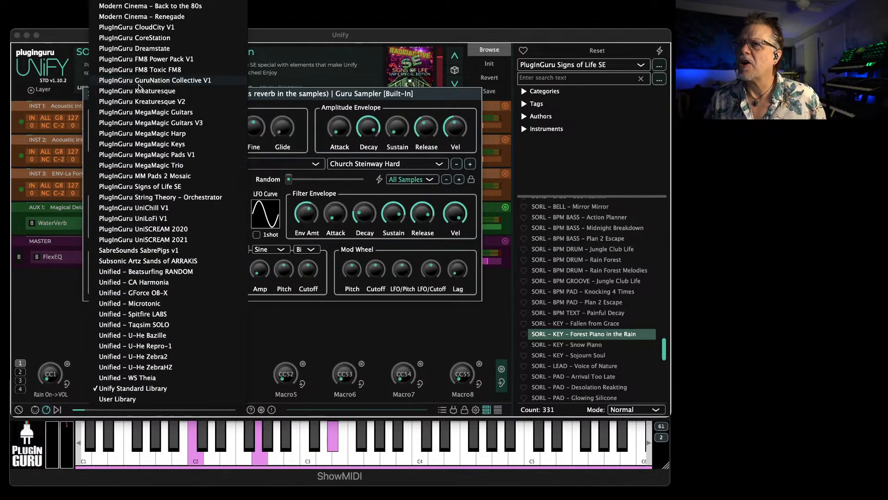
click(150, 133)
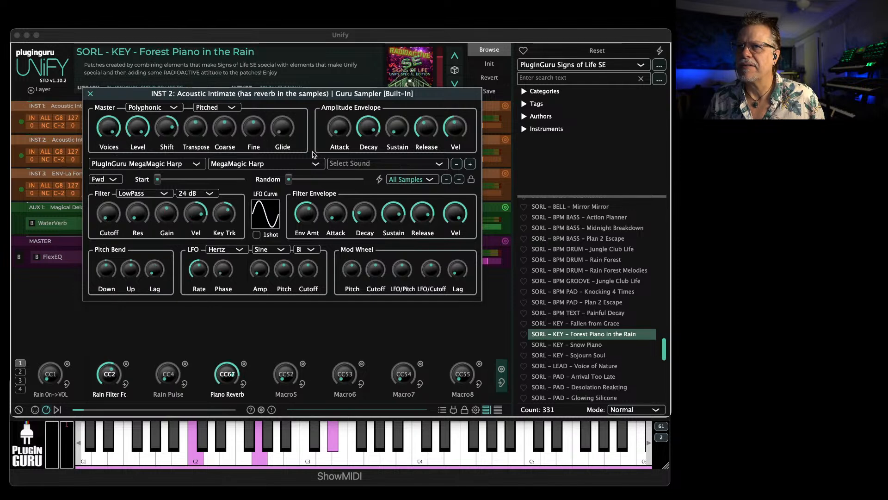
click(359, 166)
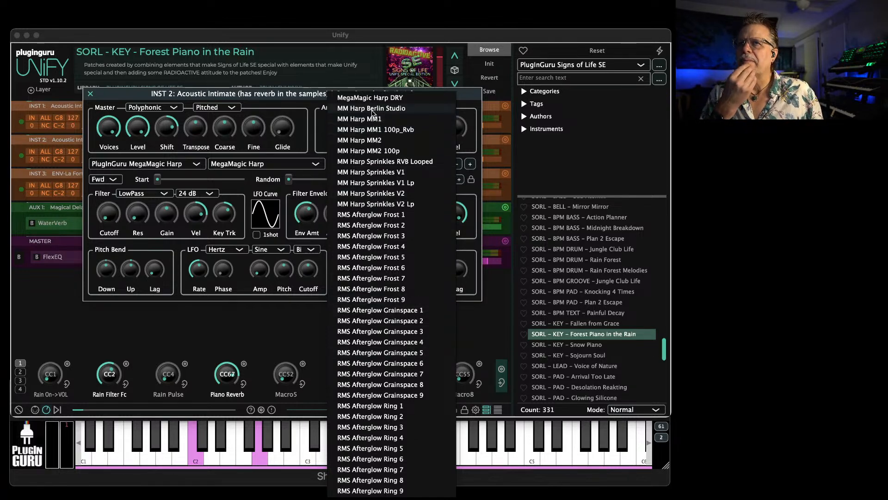
click(373, 99)
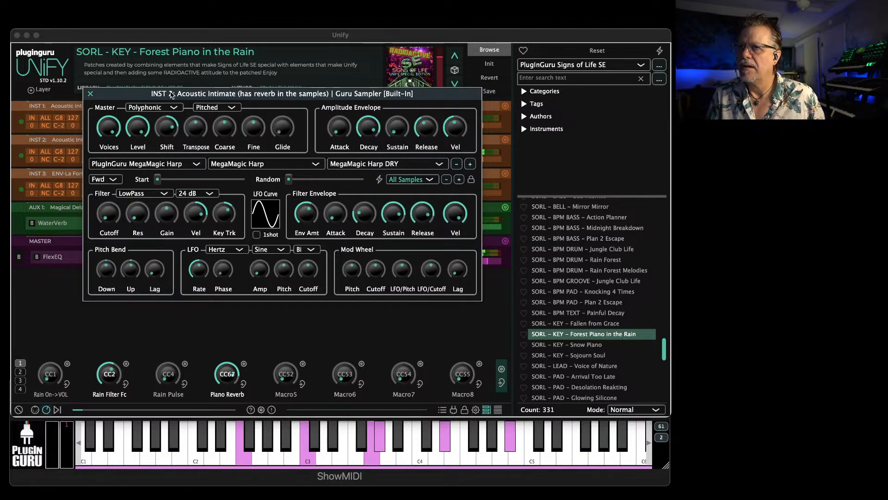
Reset the harp's Shift to 0 st, and try Transpose at 12 st with Shift lowered below zero
double_click(168, 131)
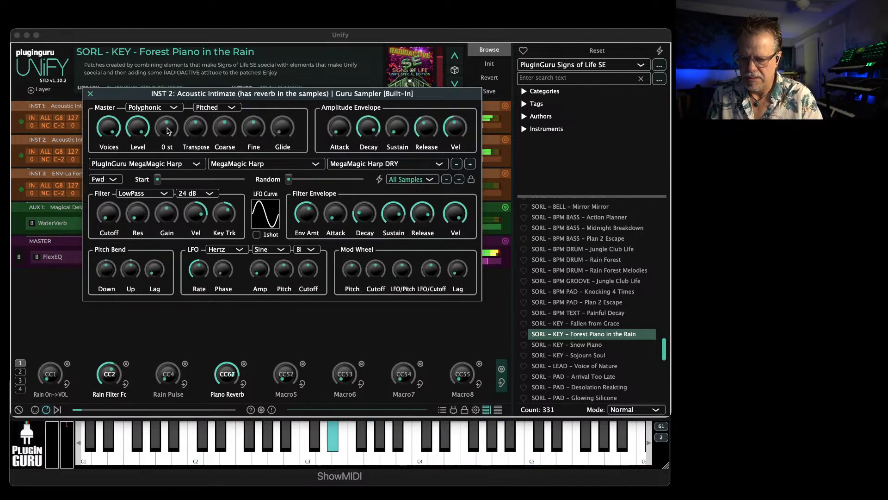
drag(204, 133, 206, 114)
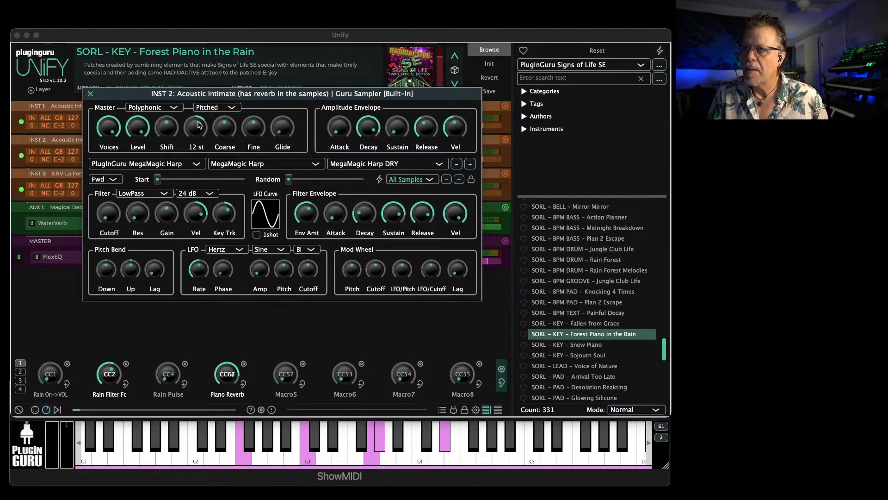
drag(178, 128, 174, 174)
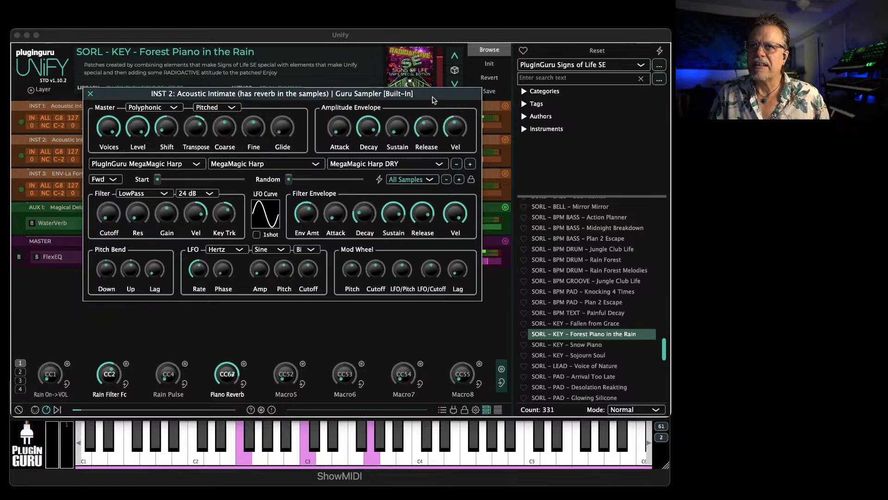
Solo the INST 2 layer to hear the harp on its own, keeping its Guru Sampler open
drag(435, 97, 315, 156)
click(426, 159)
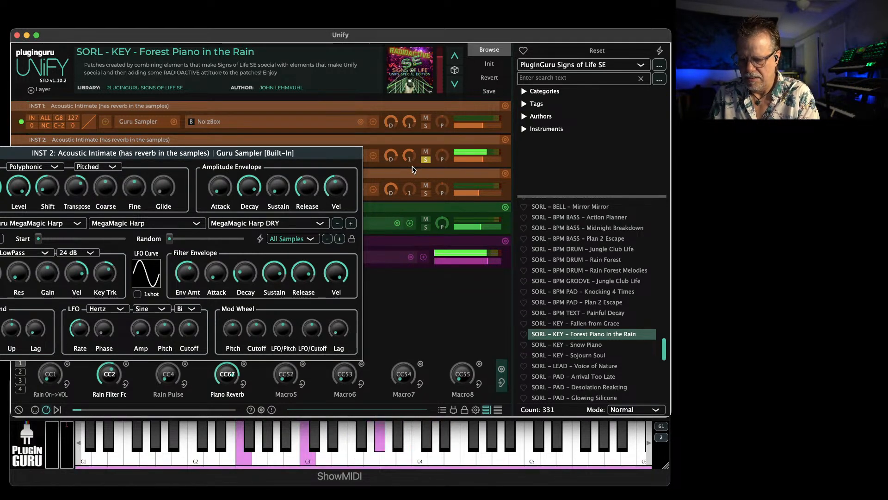
drag(322, 159, 459, 97)
Bring Shift back to zero and try Transpose at -8 st and Fine at 100 cents, resetting Fine
mouse_move(183, 129)
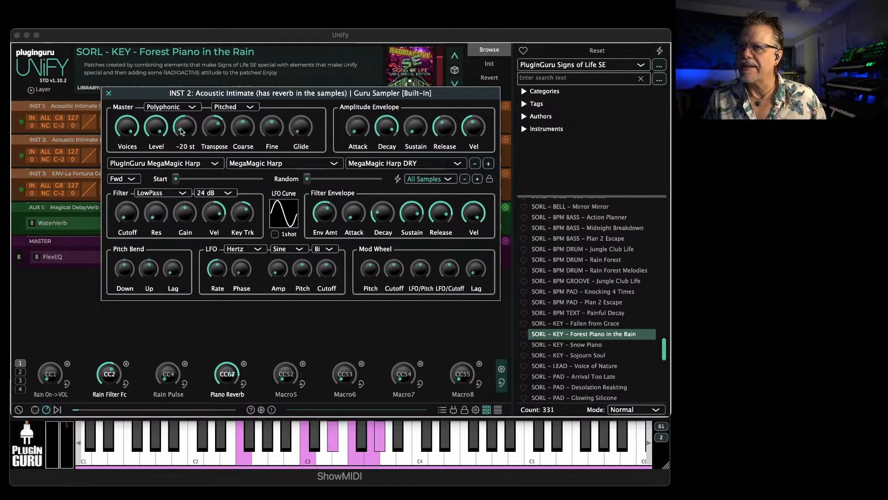
drag(190, 125, 187, 75)
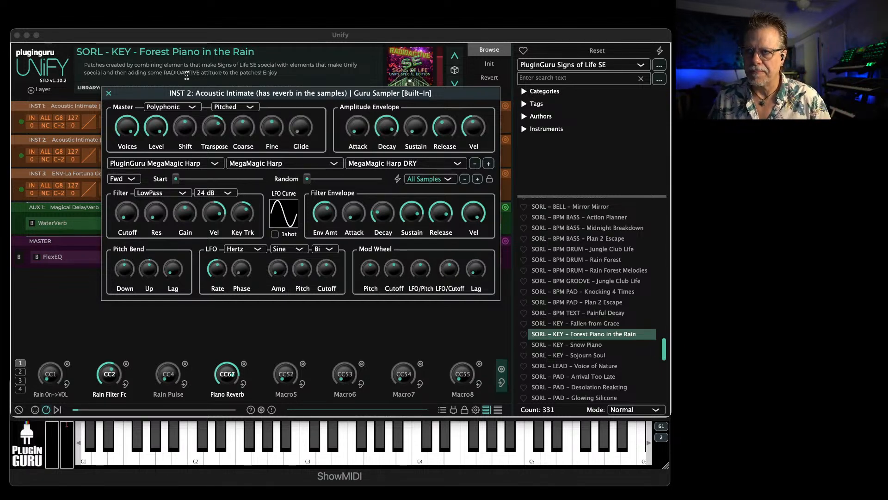
drag(216, 127, 208, 164)
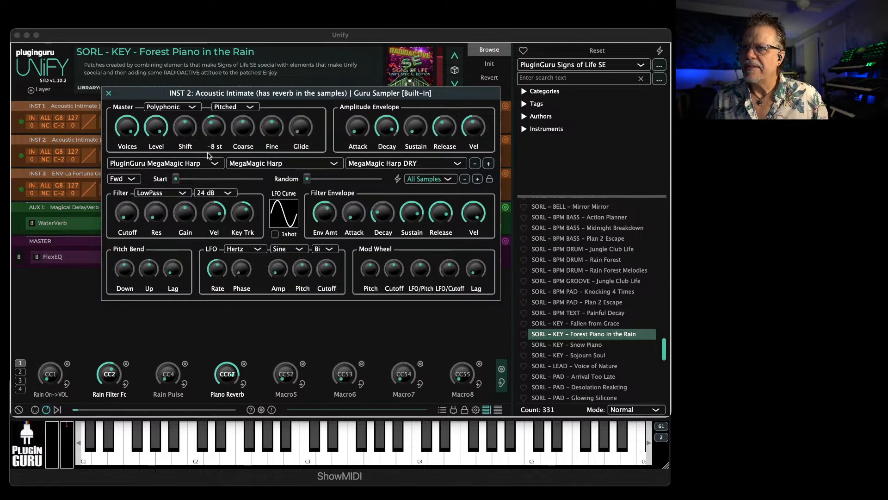
mouse_move(270, 136)
double_click(267, 147)
key(Return)
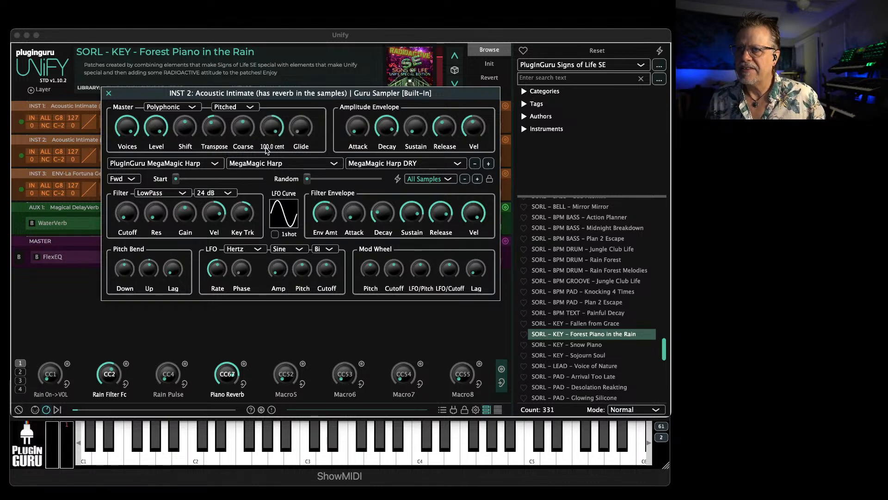
double_click(273, 130)
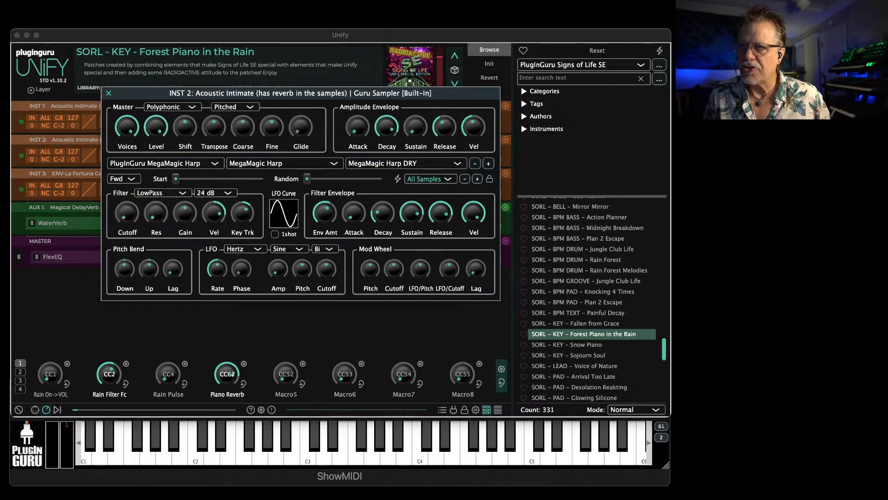
Sweep the harp's Shift up and back down below zero, and close the INST 2 Guru Sampler
drag(185, 128, 195, 86)
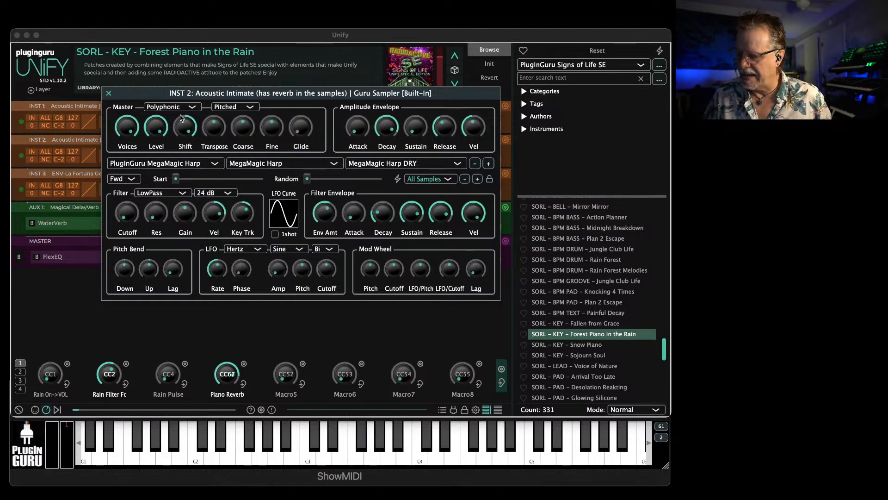
mouse_move(179, 117)
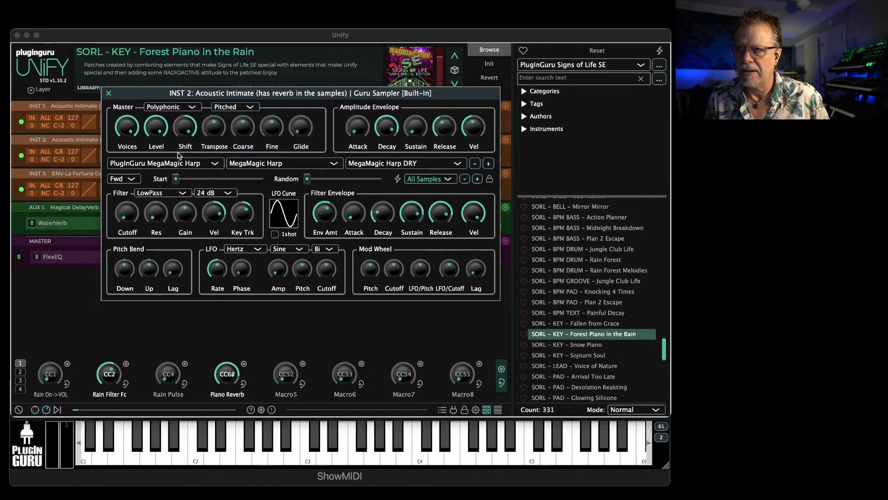
drag(185, 123, 183, 241)
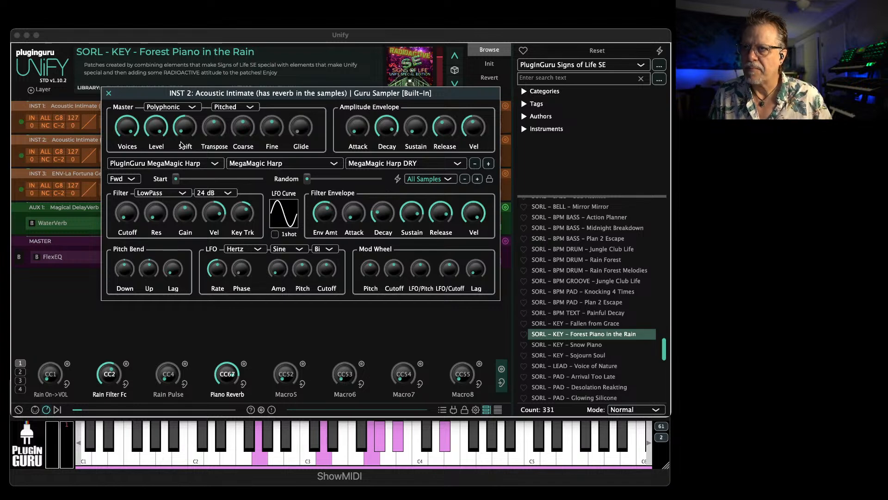
click(109, 93)
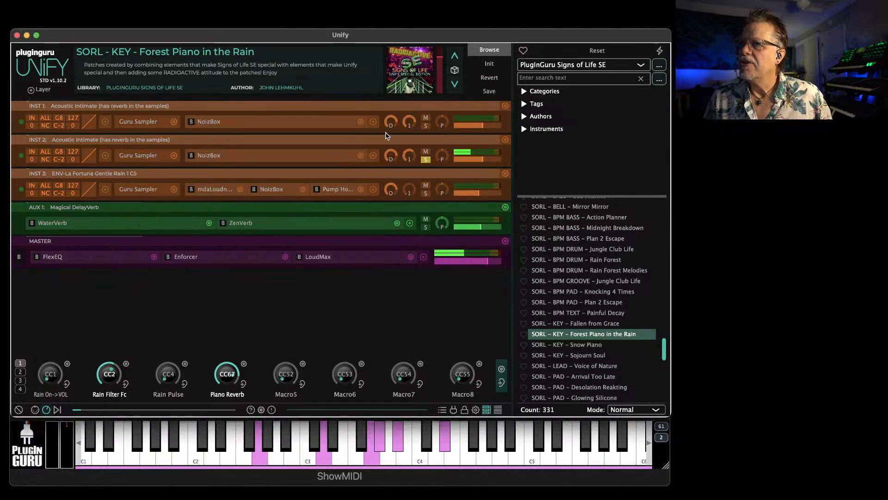
Unsolo INST 2 and move the layer into a new embedded Unify
click(506, 140)
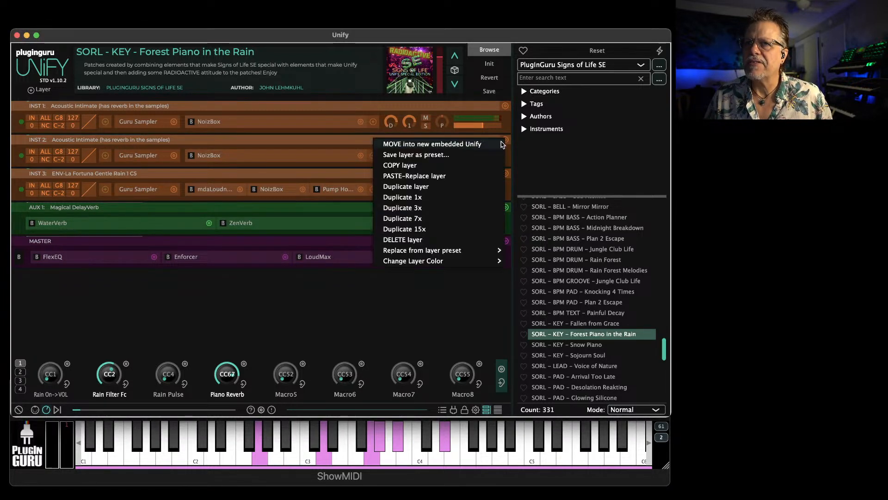
click(274, 155)
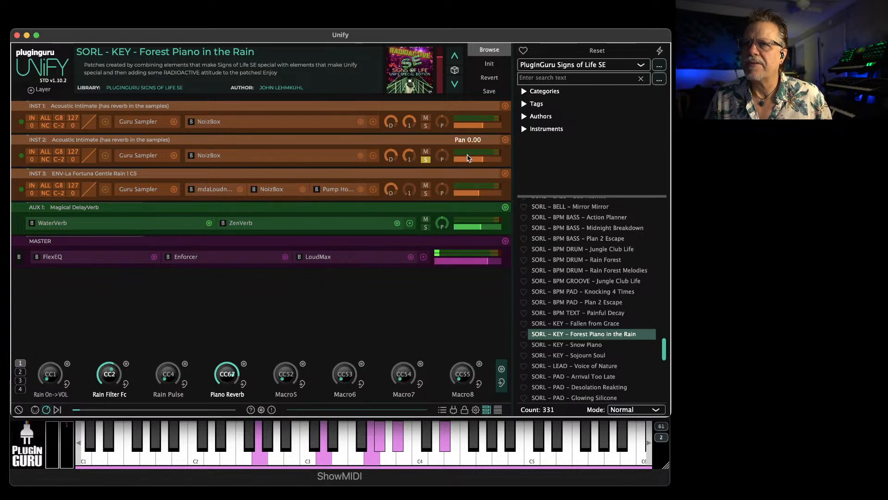
click(506, 140)
click(422, 147)
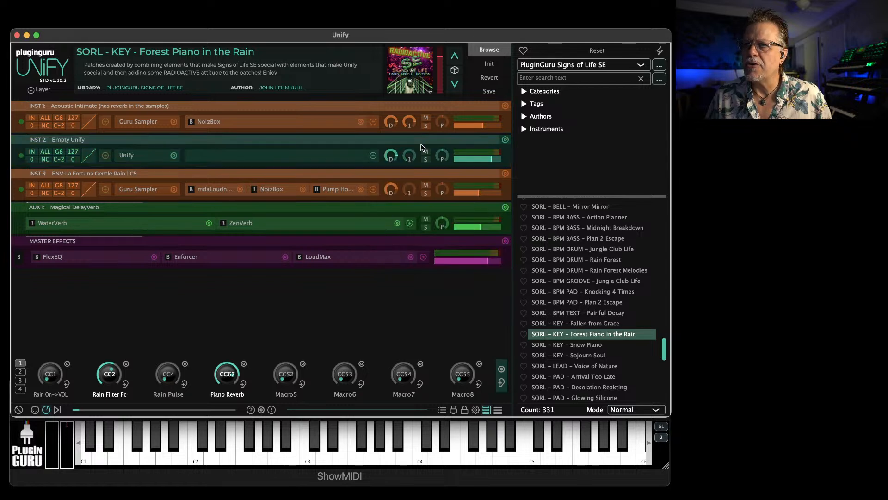
Add the built-in CC Rider MIDI effect in front of the embedded Unify on INST 2, and close its window
click(107, 156)
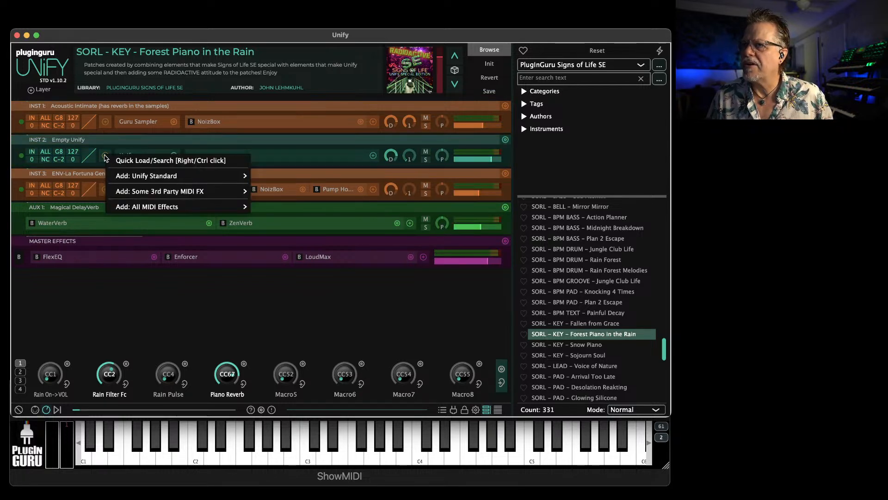
mouse_move(136, 207)
mouse_move(276, 207)
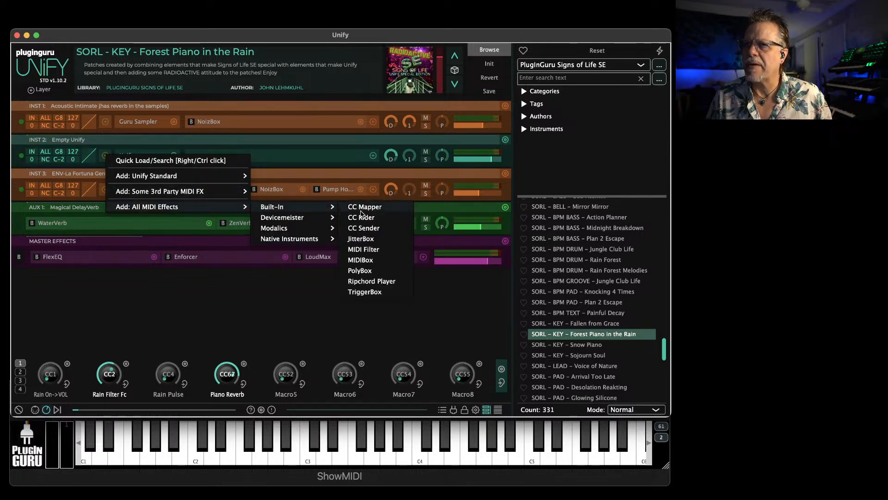
click(375, 216)
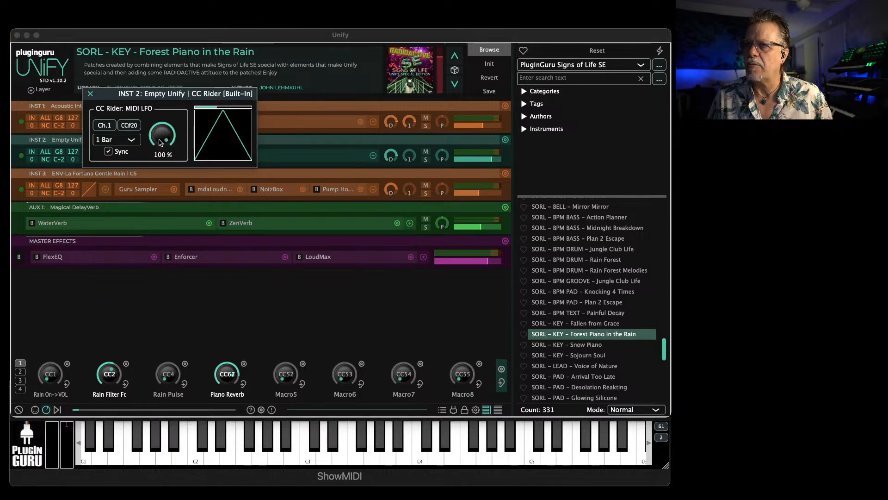
click(91, 95)
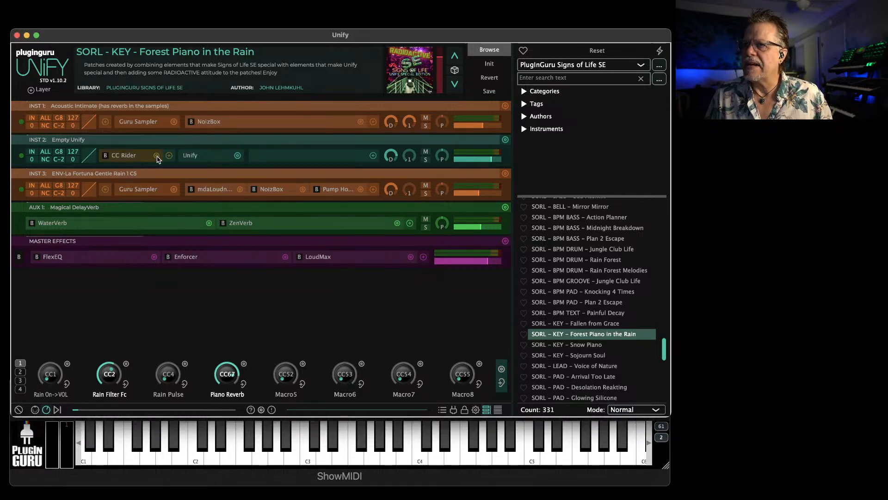
Open the embedded Unify on INST 2, show its macro knobs, and assign Macro2 to the Guru Sampler's osc1Shift parameter
click(195, 156)
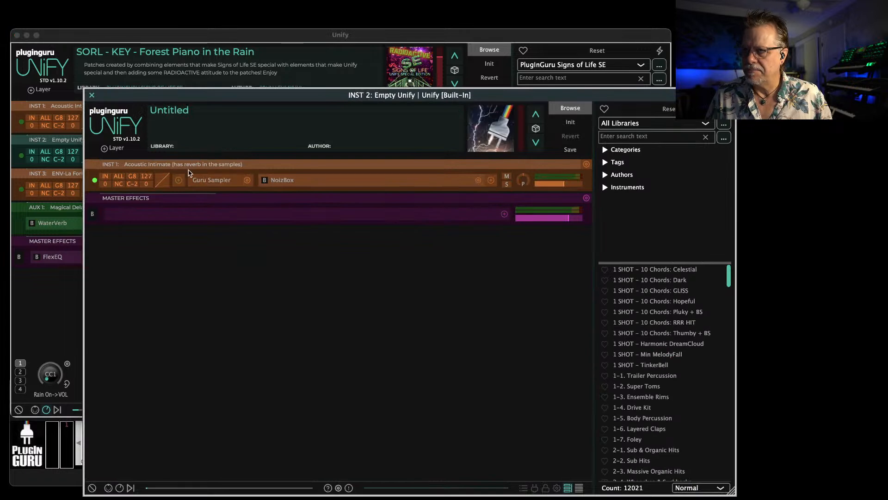
click(119, 487)
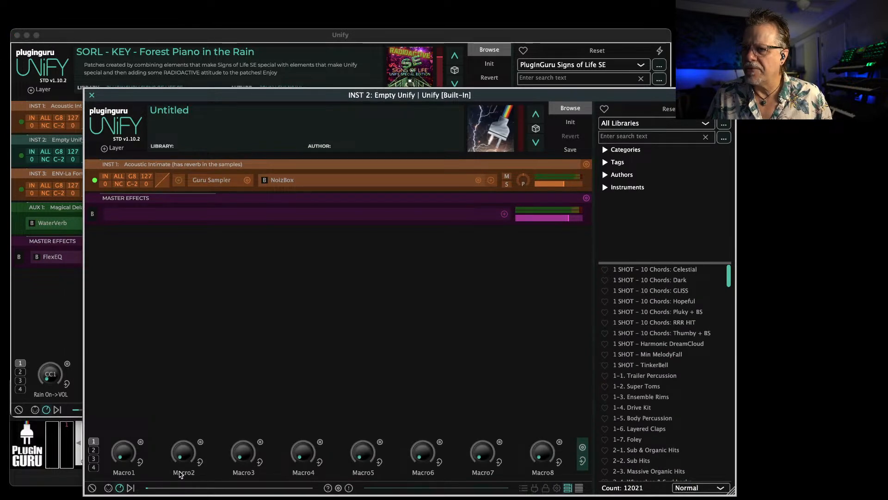
double_click(180, 458)
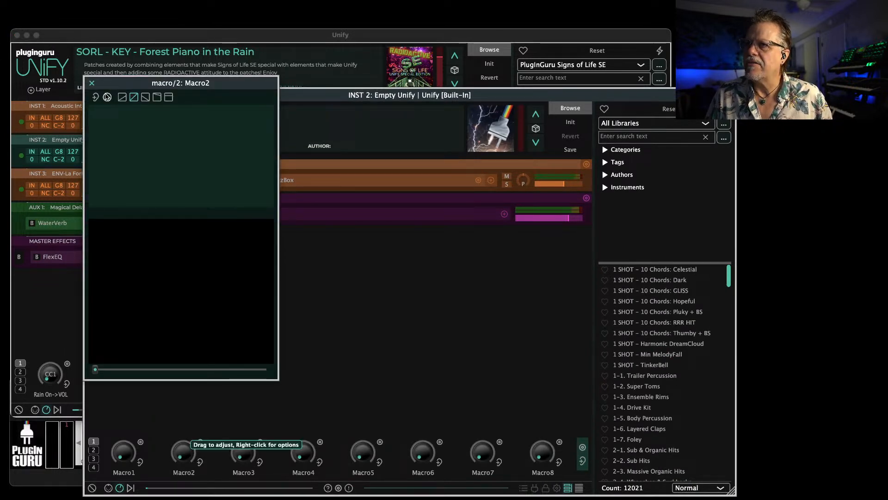
click(107, 98)
mouse_move(134, 101)
mouse_move(287, 102)
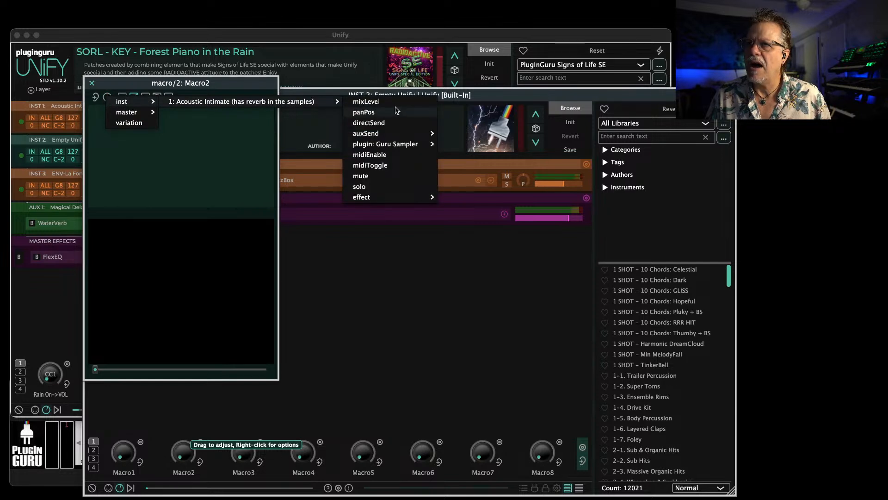
mouse_move(399, 144)
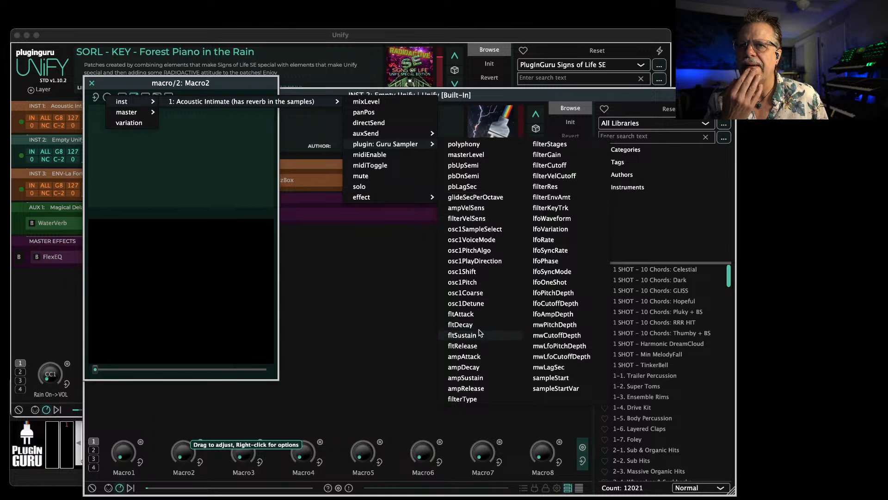
click(462, 272)
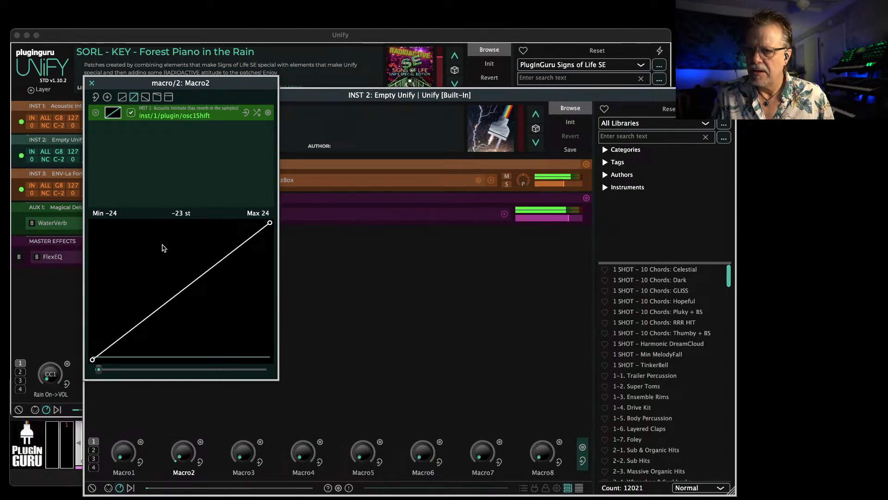
click(92, 83)
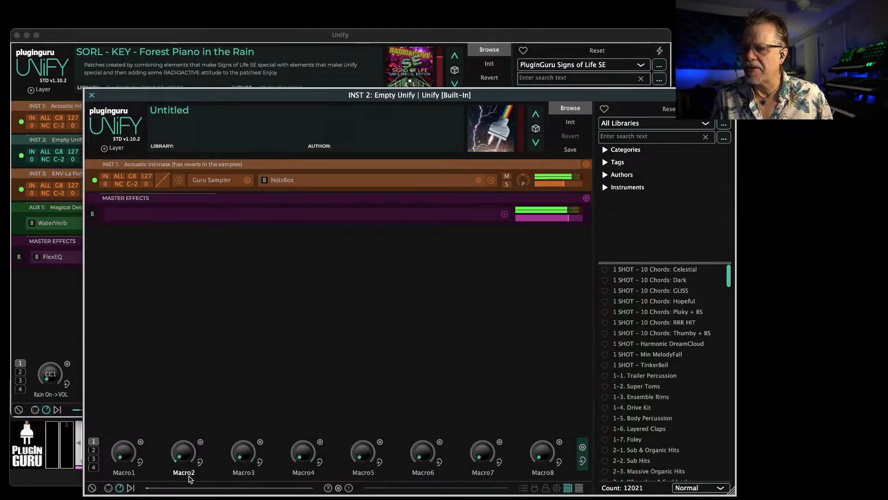
mouse_move(188, 442)
mouse_down()
mouse_move(200, 378)
mouse_move(183, 446)
mouse_up()
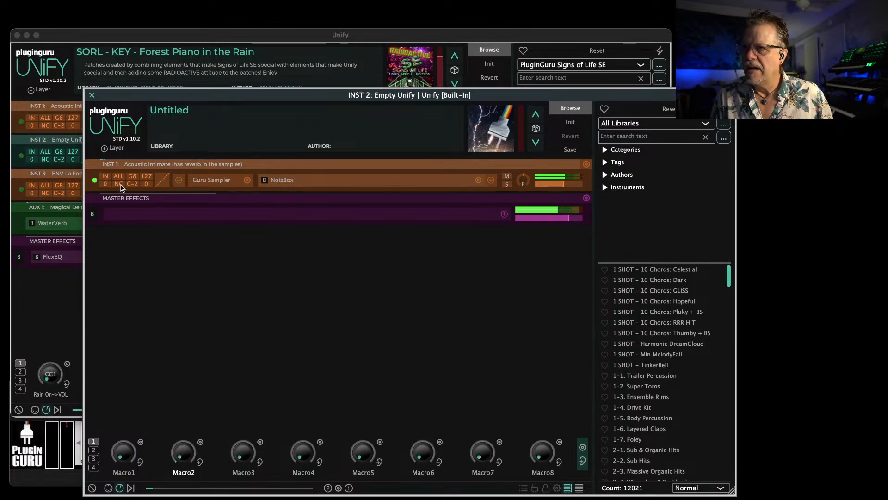
Open CC Rider on INST 2, check which MIDI CC it sends, and close its window without changing it
drag(149, 95, 168, 219)
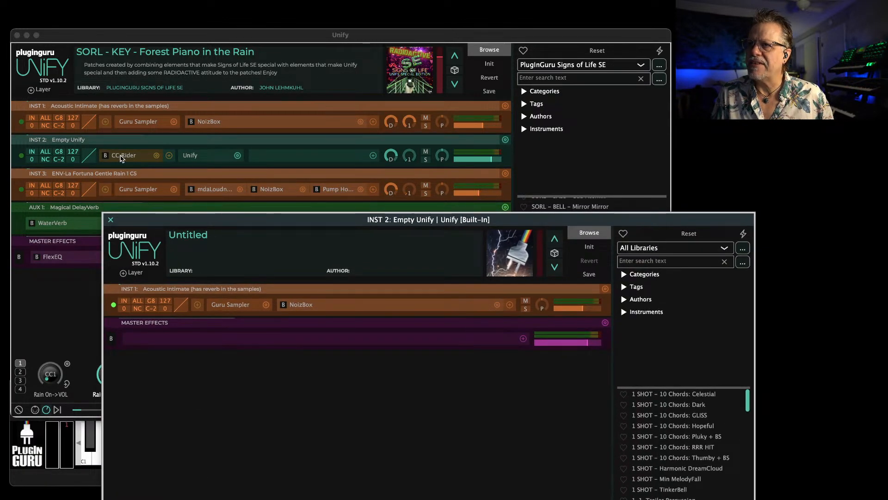
click(122, 156)
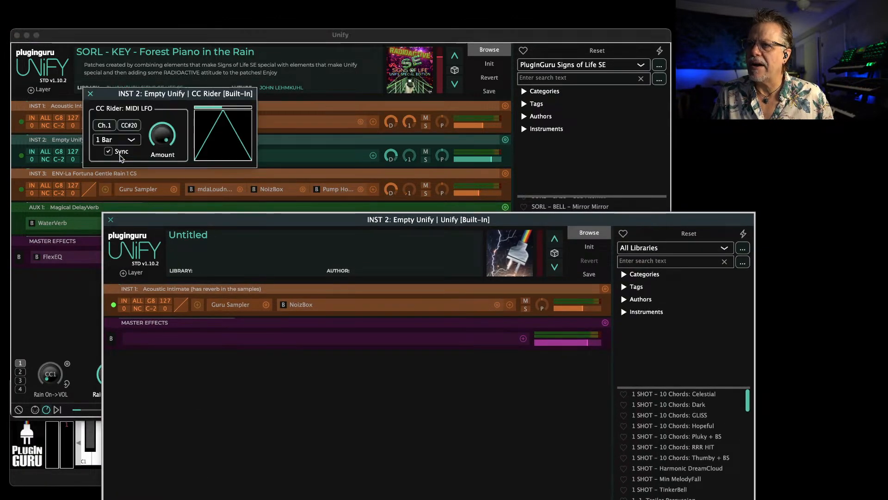
click(130, 126)
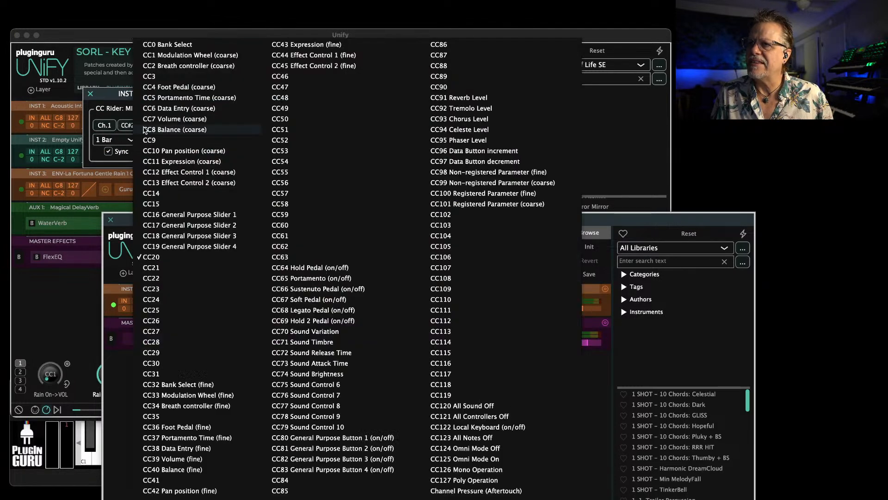
click(91, 96)
click(91, 95)
Assign CC20 to Macro2 in the embedded Unify on INST 2 and close that Unify window
drag(241, 222, 186, 85)
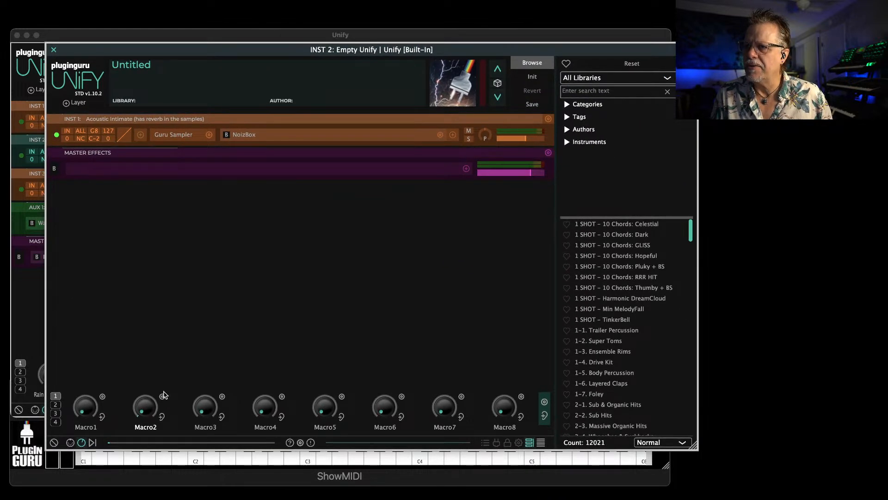
right_click(164, 395)
mouse_move(200, 363)
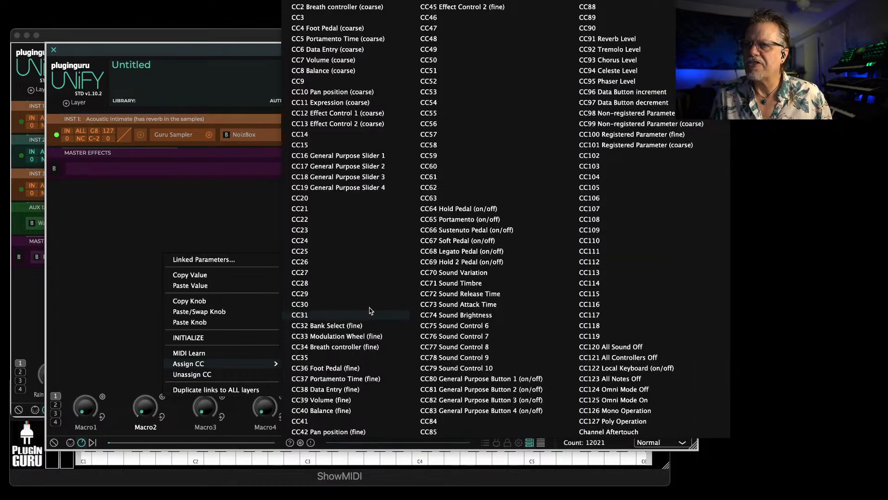
click(330, 198)
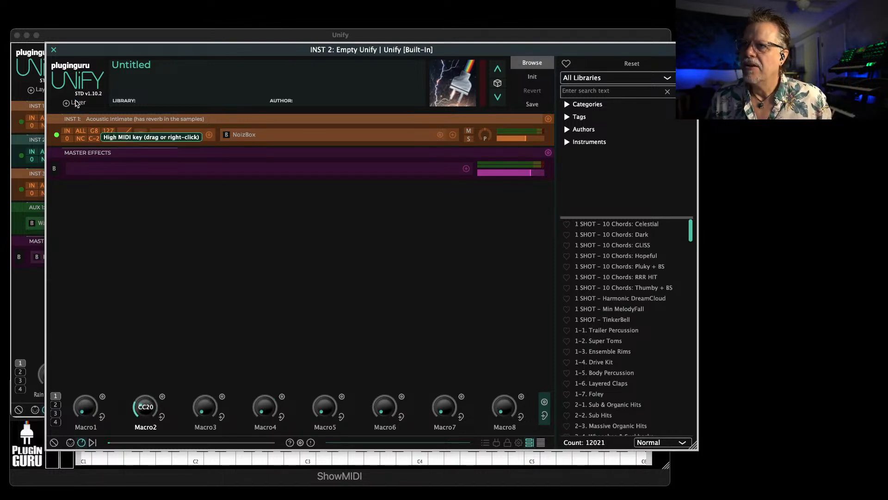
click(53, 50)
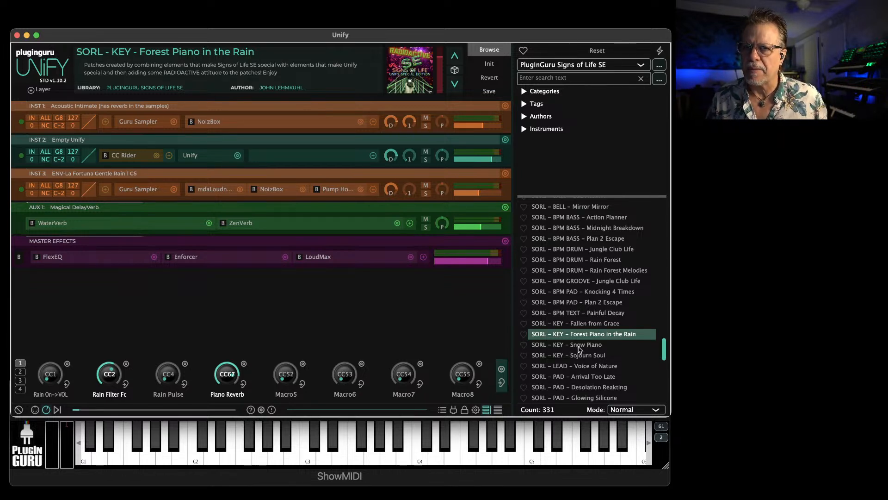
Audition SORL - KEY - Snow Piano and SORL - KEY - Sojourn Soul, turning up Sojourn Soul's EP Chorus macro
click(580, 346)
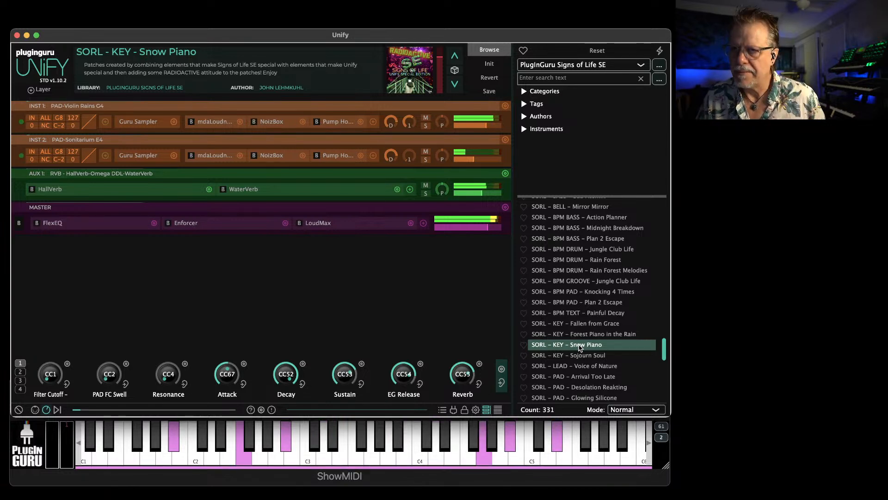
click(571, 356)
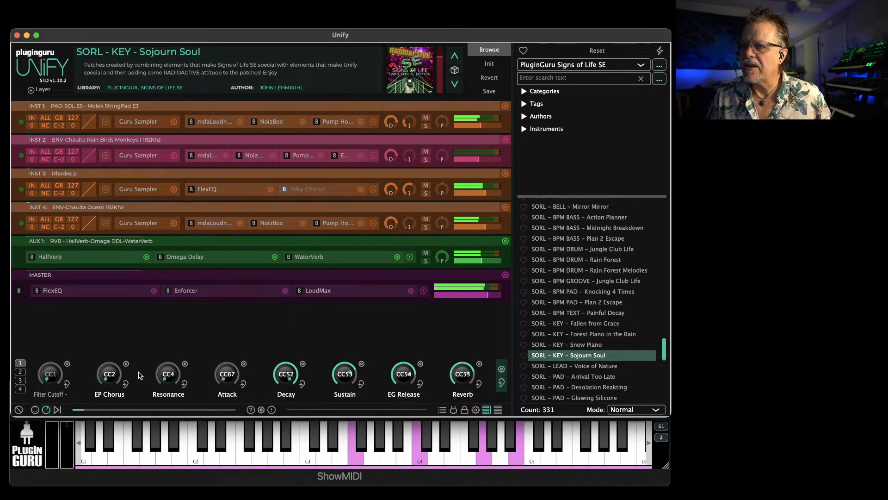
drag(115, 381, 132, 302)
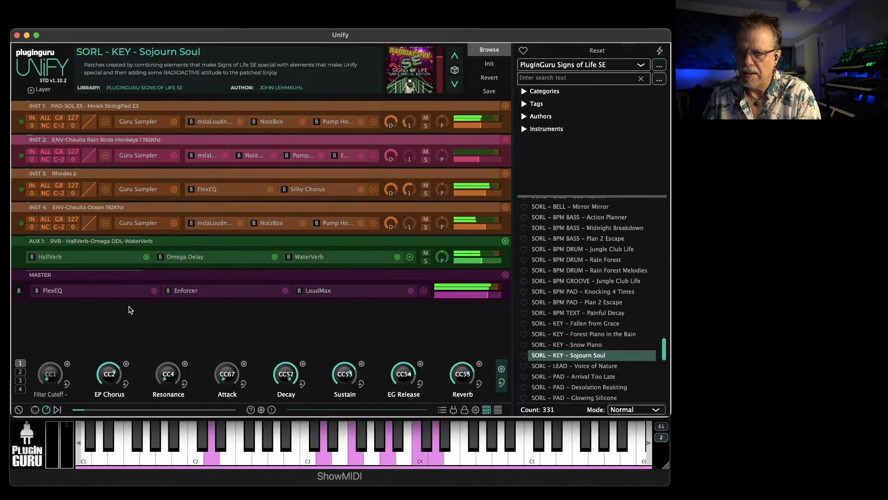
Audition the patches SORL - PAD - Glowing Silicone and SORL - PAD - Desolation Reakting
scroll(643, 310, down, 3)
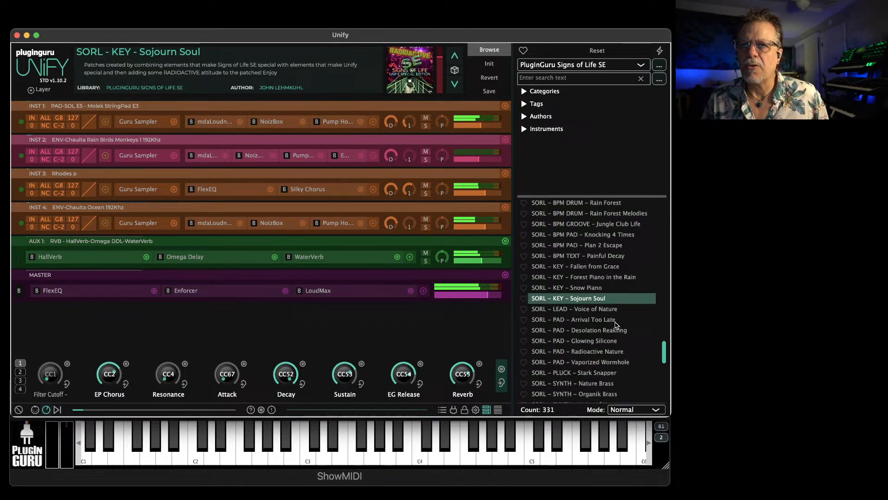
click(590, 342)
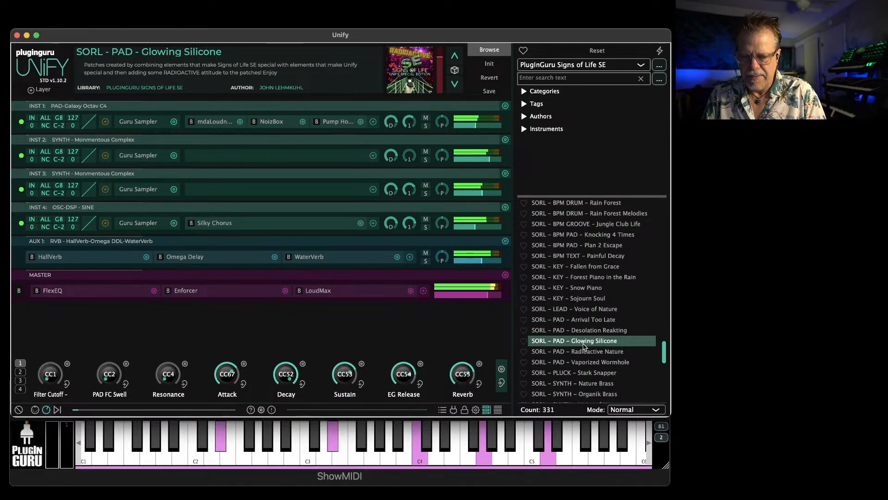
click(586, 332)
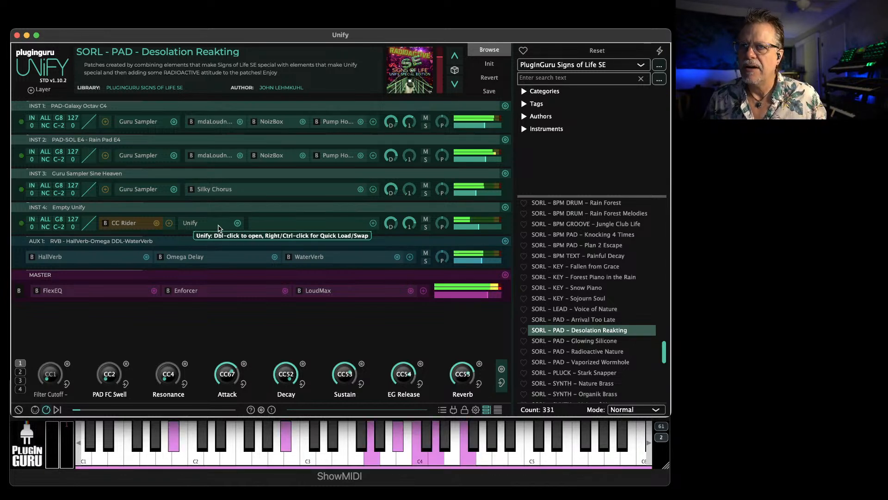
Boost INST 4's mix level to +10 dB, turn up its aux 1 send, and bring the level back down
mouse_move(414, 228)
mouse_move(466, 229)
scroll(467, 231, up, 4)
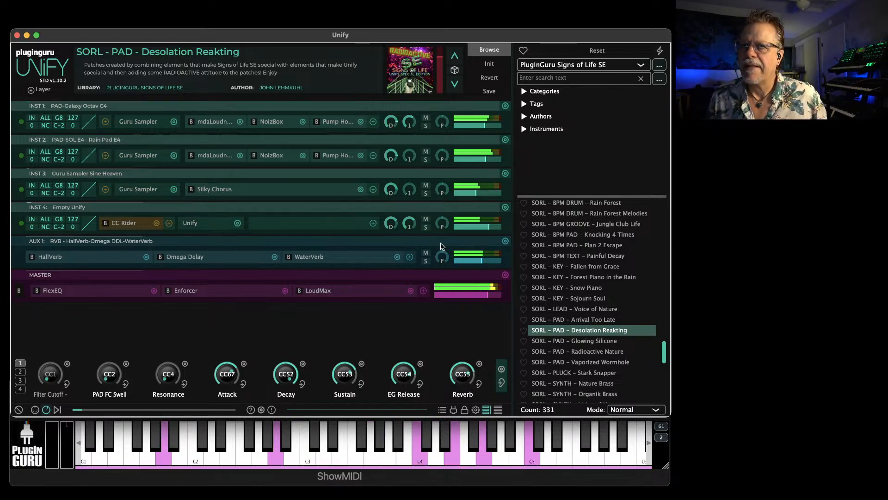
mouse_move(470, 231)
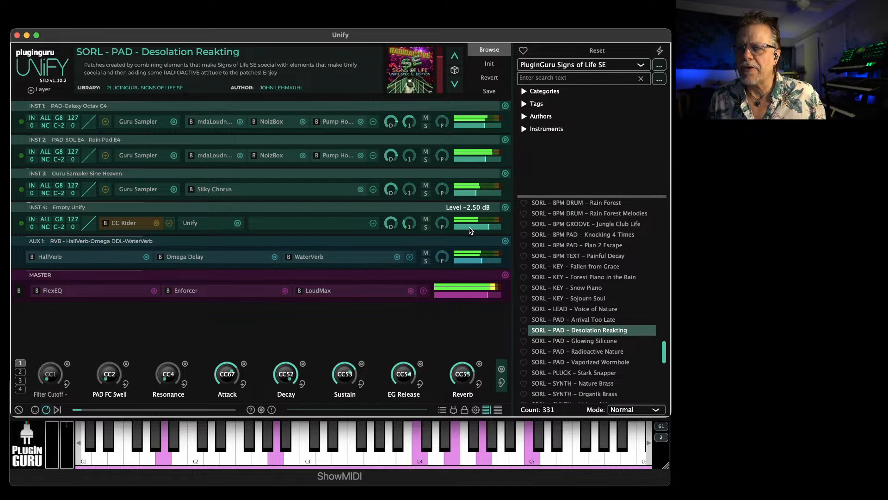
drag(476, 230, 486, 231)
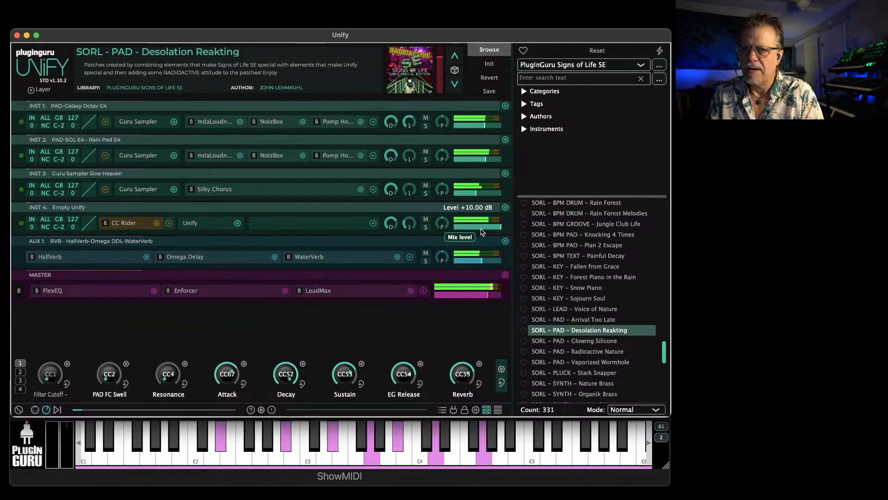
drag(409, 226, 416, 210)
drag(493, 229, 473, 234)
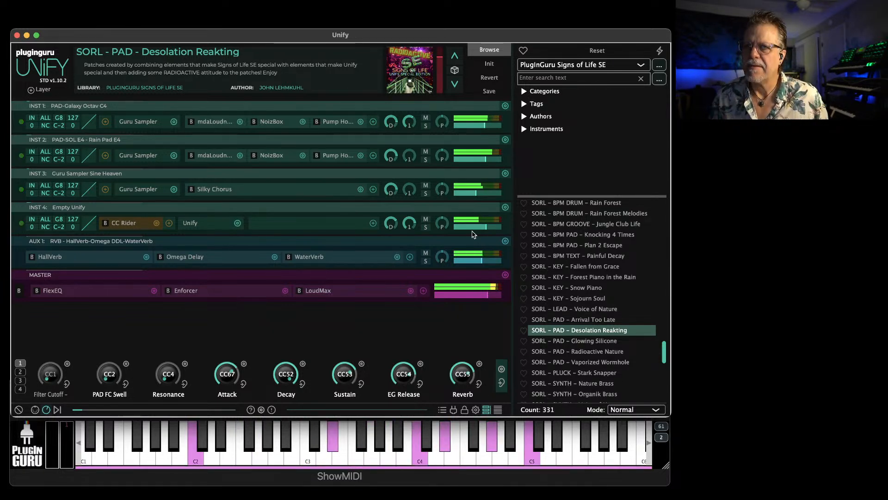
Load ENV - La Fortuna - Gentle Rain 1 from the patch list, view its artwork full size, and close the picture
scroll(559, 311, down, 3)
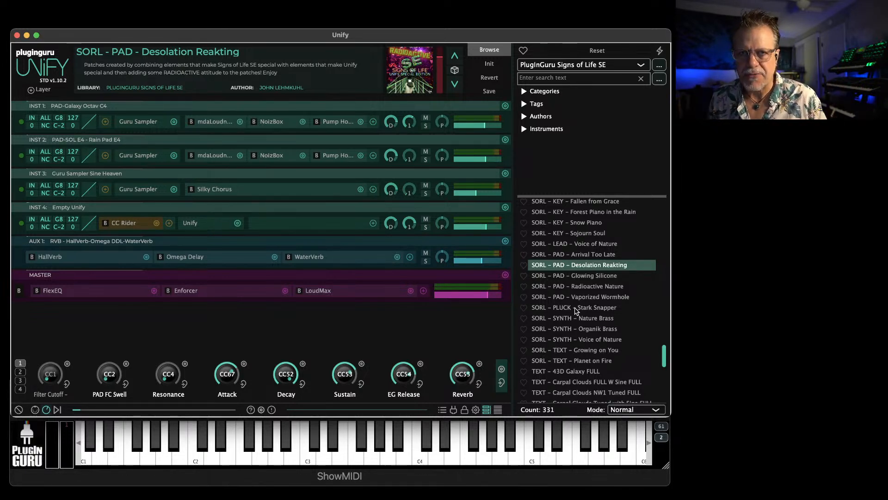
scroll(600, 315, down, 3)
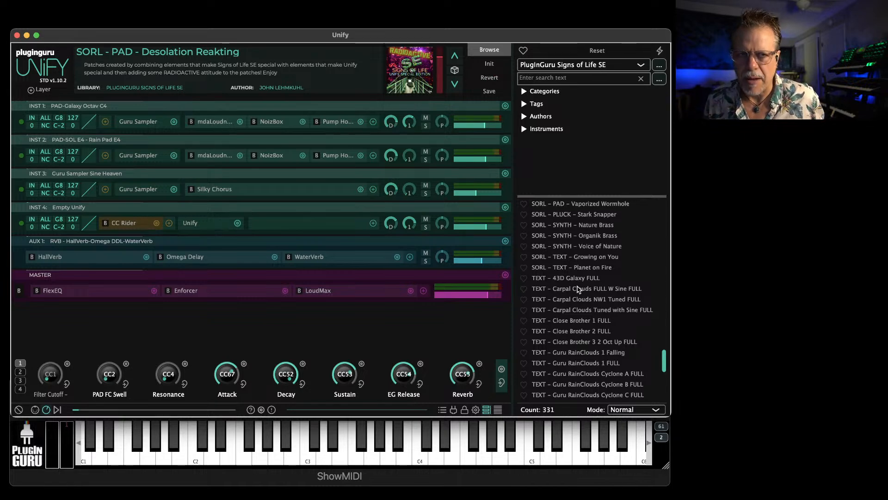
scroll(550, 283, up, 10)
scroll(555, 280, up, 10)
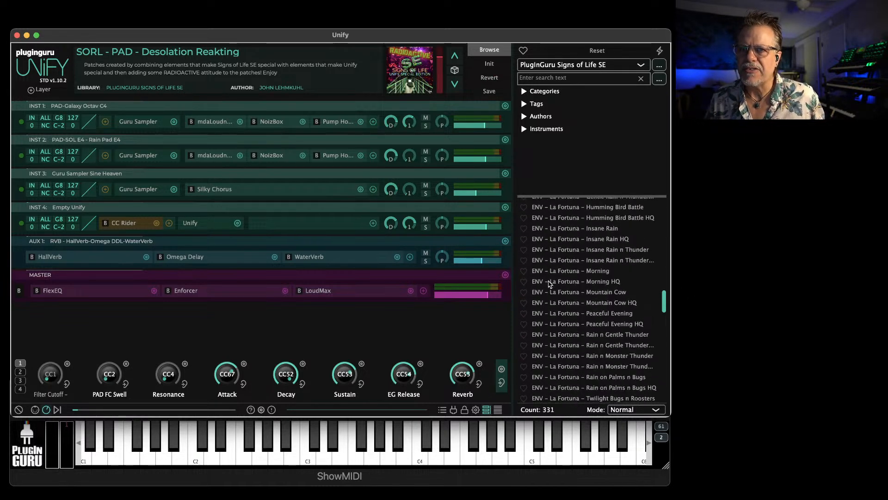
scroll(568, 278, down, 3)
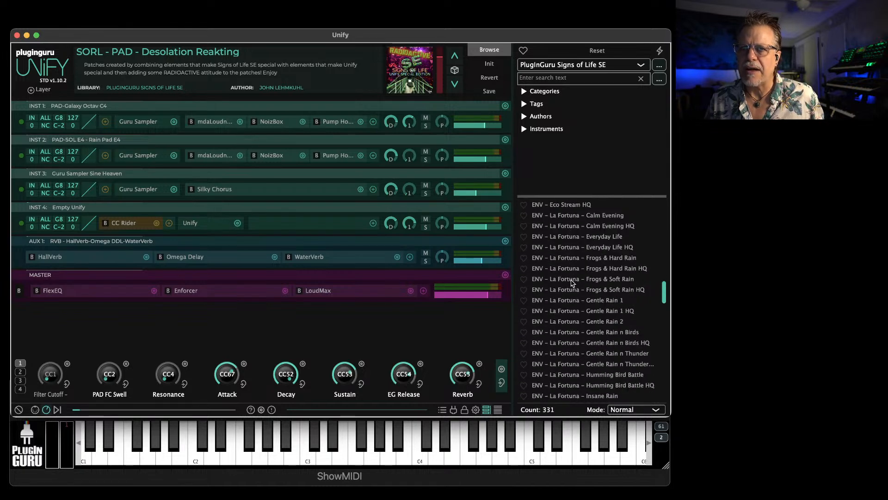
scroll(572, 287, down, 1)
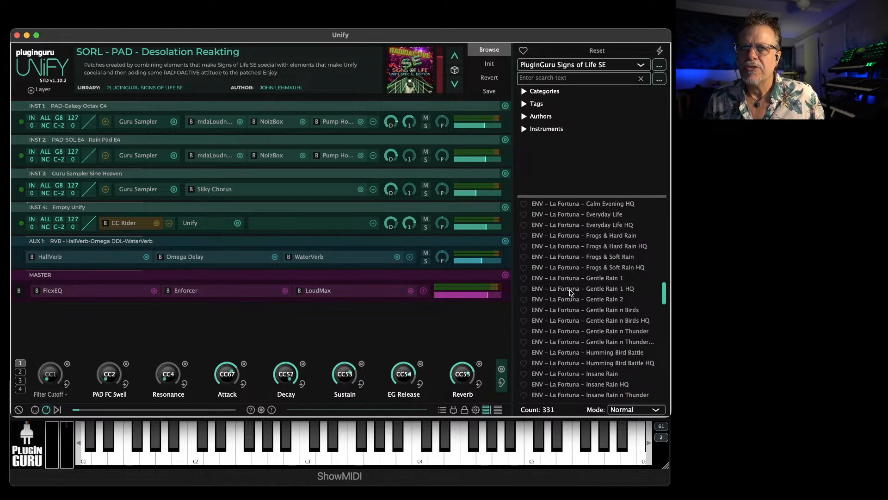
click(568, 279)
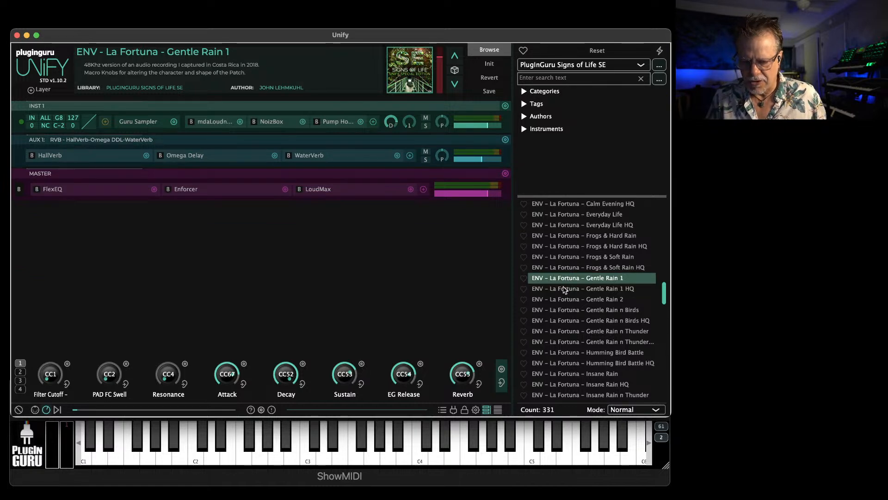
mouse_move(439, 66)
click(410, 69)
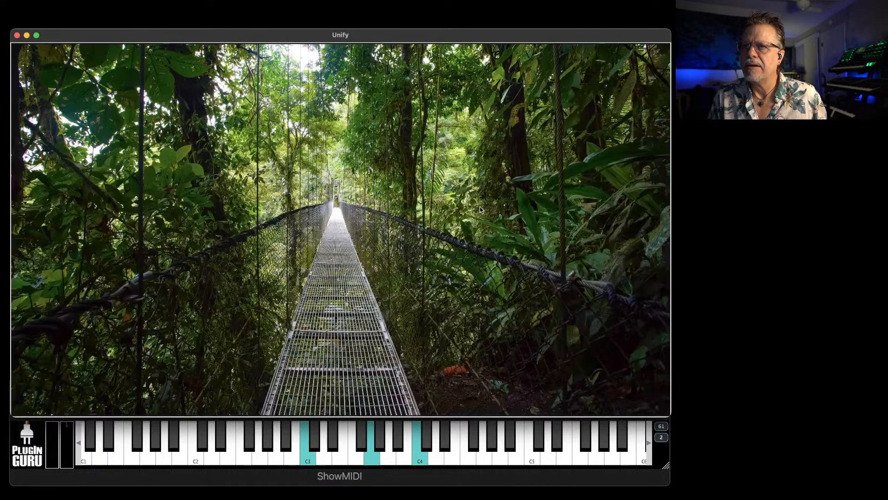
click(482, 239)
Load ENV - La Fortuna - Gentle Rain 2, view its artwork full size, and close the picture
click(578, 300)
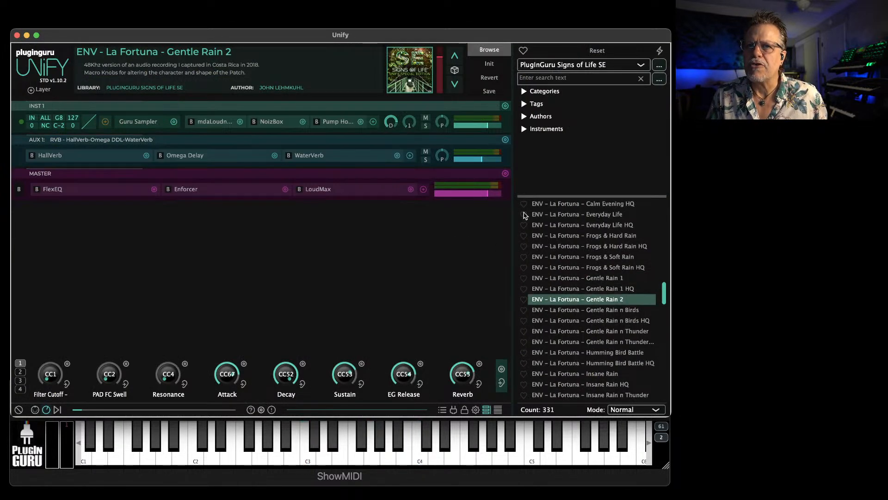
click(430, 88)
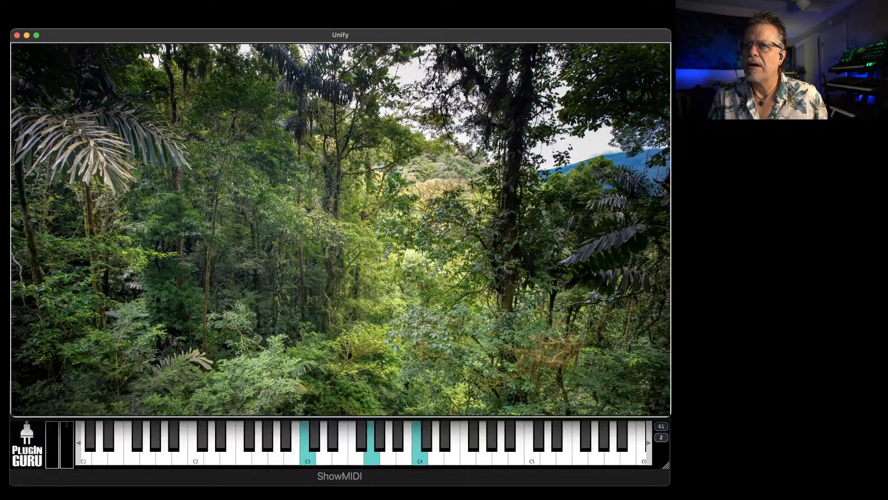
click(434, 250)
Load ENV - La Fortuna - Gentle Rain n Birds HQ, view its artwork full size, and close the picture
scroll(527, 291, down, 2)
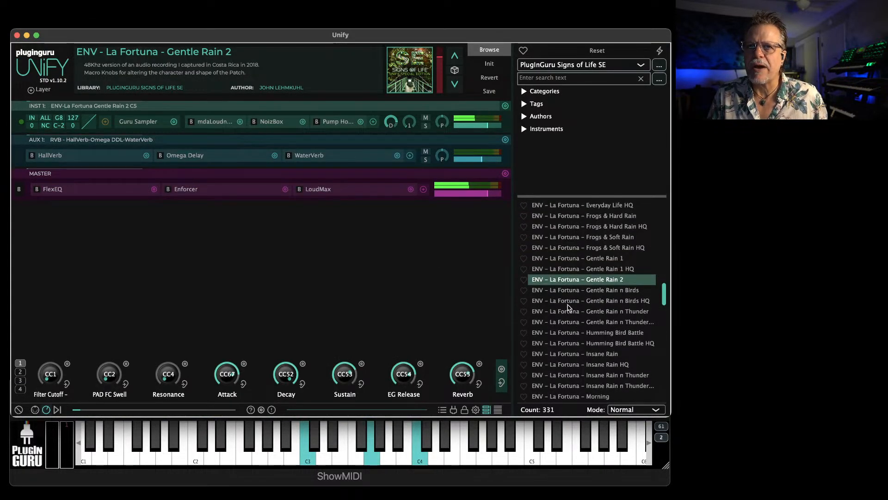
click(564, 303)
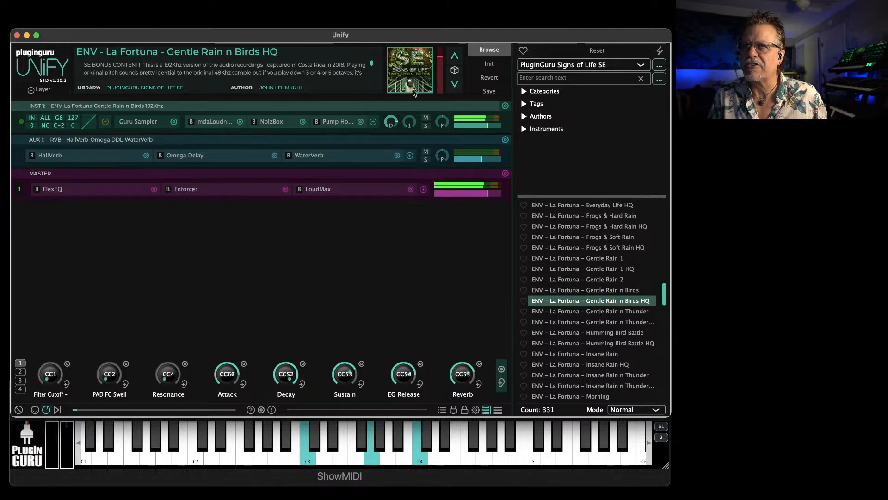
click(414, 90)
click(455, 246)
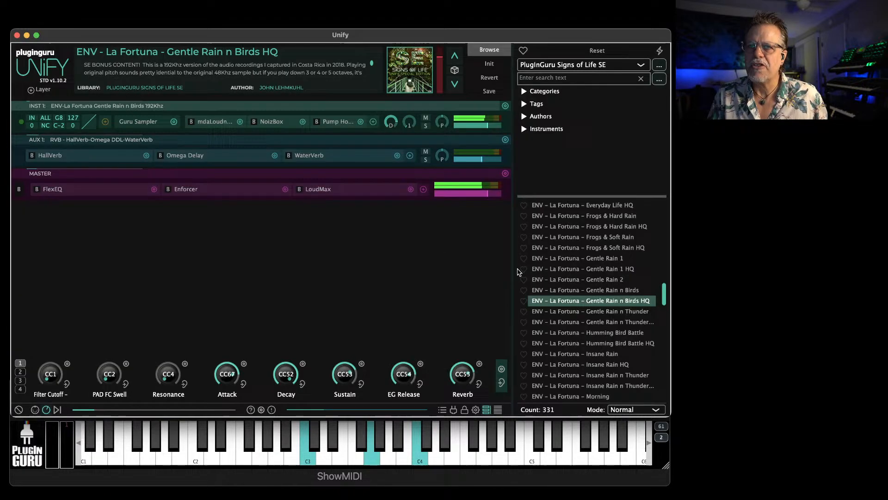
Load ENV - La Fortuna - Gentle Rain n Thunder HQ, view its artwork full size, and close the picture
click(576, 323)
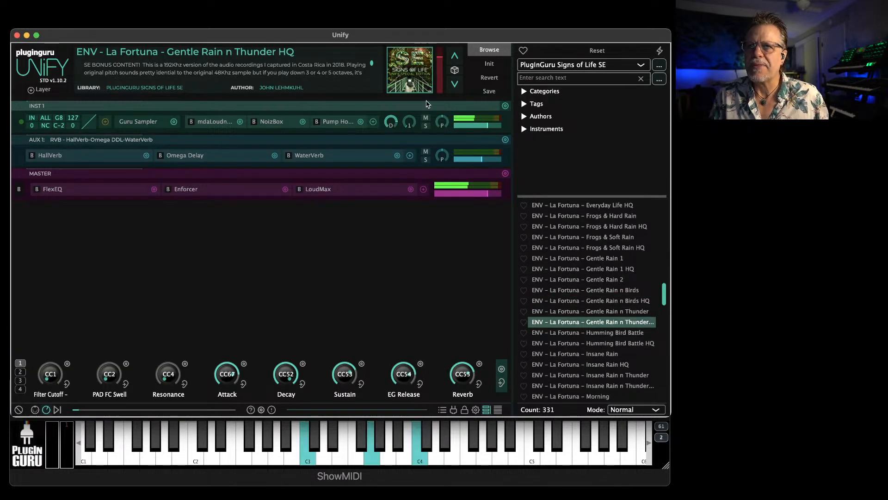
click(426, 74)
click(500, 197)
Look through the ENV environment patches and load ENV - La Fortuna - Insane Rain
scroll(583, 320, down, 2)
scroll(574, 336, up, 5)
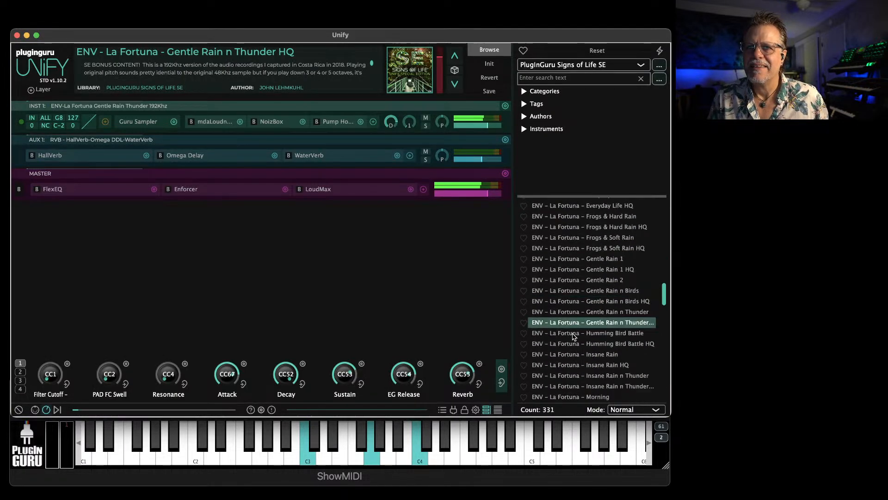
scroll(573, 330, up, 3)
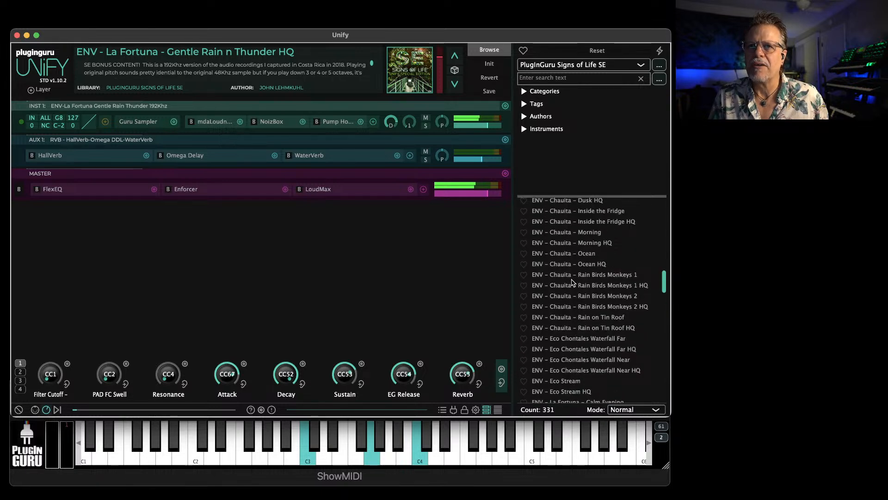
scroll(572, 291, down, 1)
scroll(572, 299, down, 5)
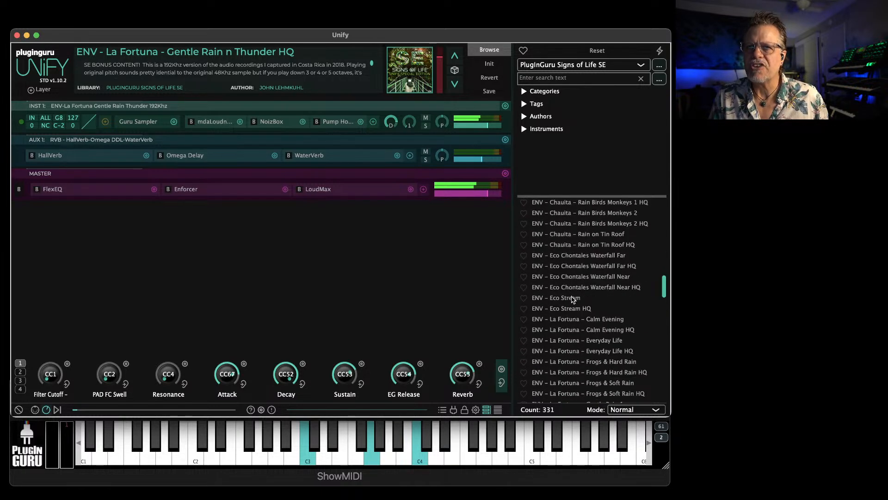
scroll(572, 300, down, 4)
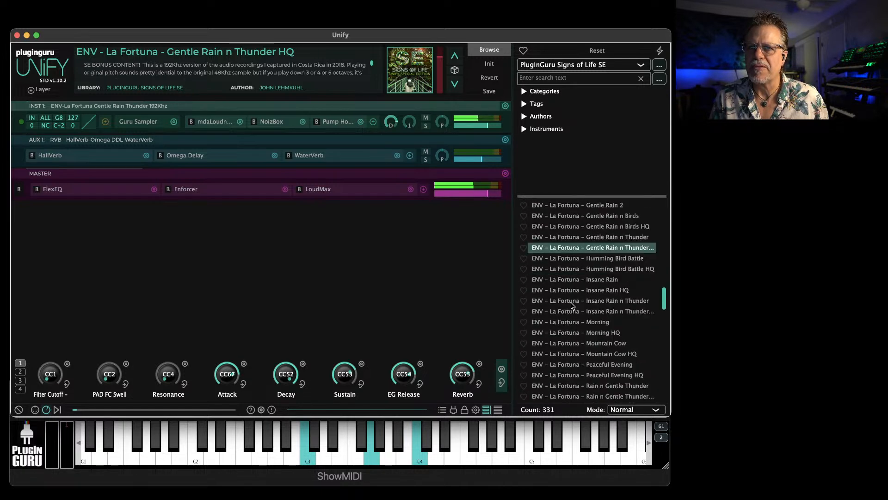
click(572, 280)
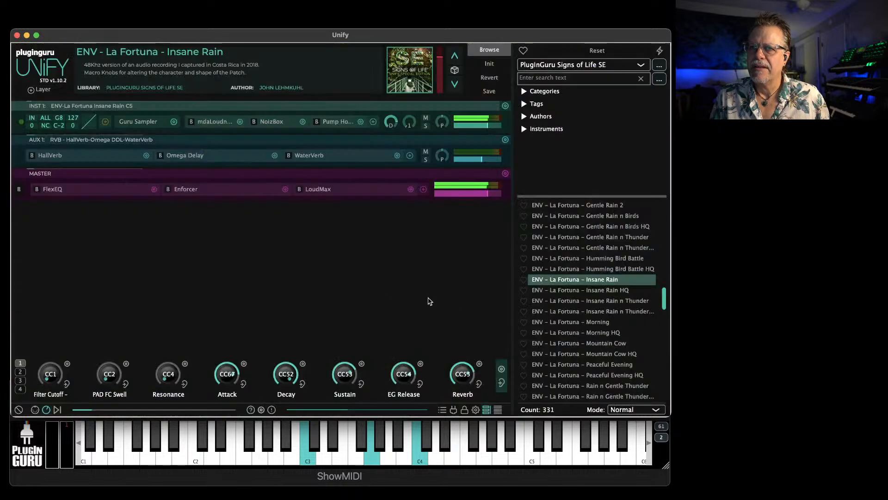
Load ENV - La Fortuna - Insane Rain n Thunder, view its artwork full size, and close the picture
click(579, 300)
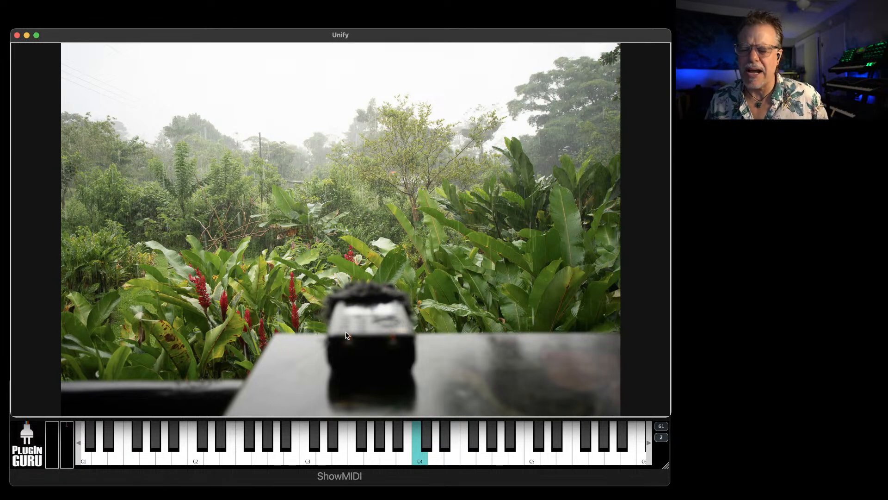
click(384, 275)
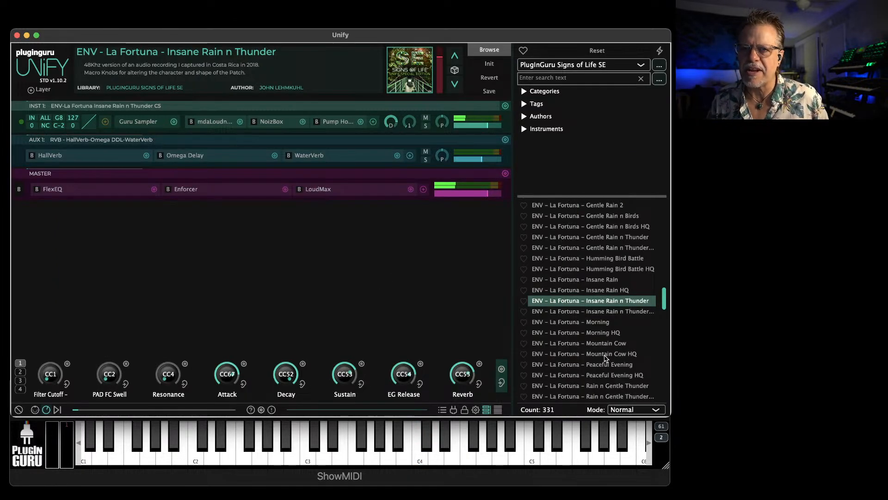
Audition the ENV - La Fortuna - Morning HQ and ENV - La Fortuna - Mountain Cow patches
click(587, 334)
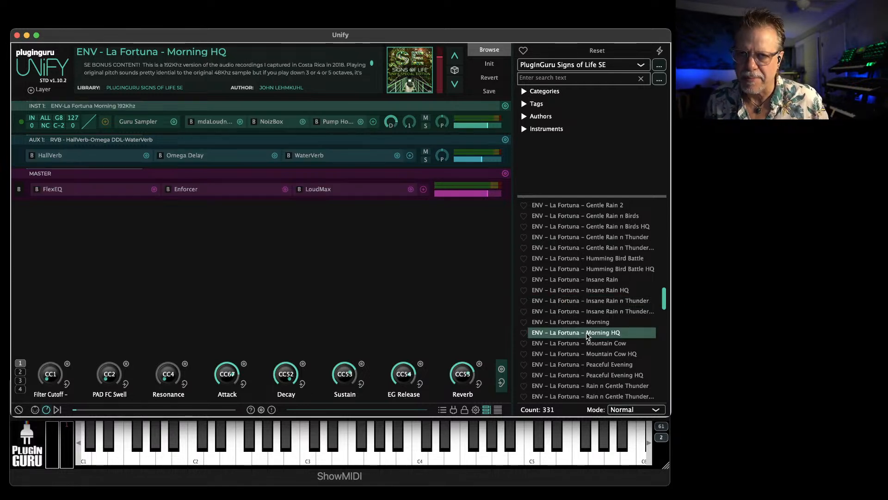
click(583, 345)
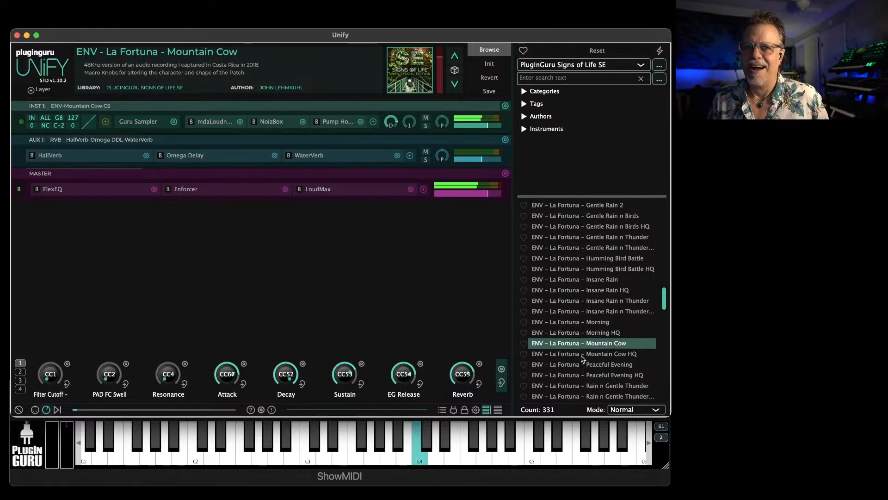
Load ENV - Eco Chontales Waterfall Far, view its artwork full size, and close the picture
scroll(585, 347, up, 3)
scroll(586, 343, up, 5)
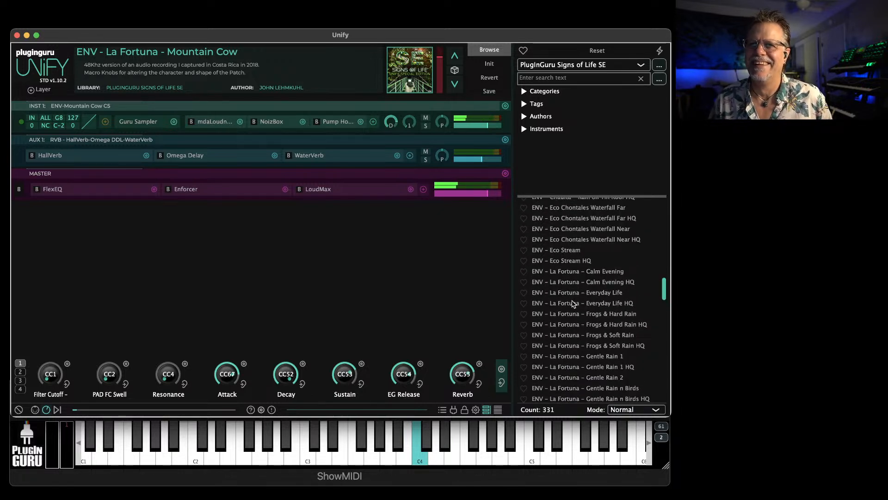
scroll(574, 303, up, 3)
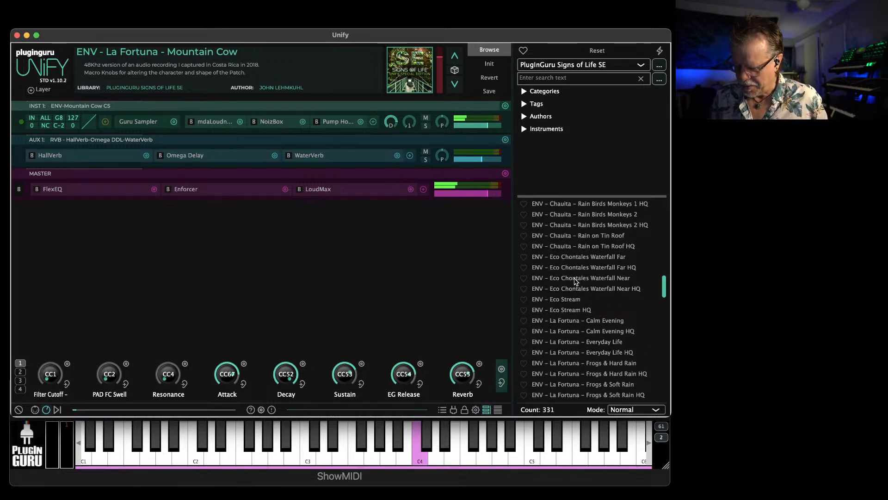
key(super+Tab)
key(super+Tab)
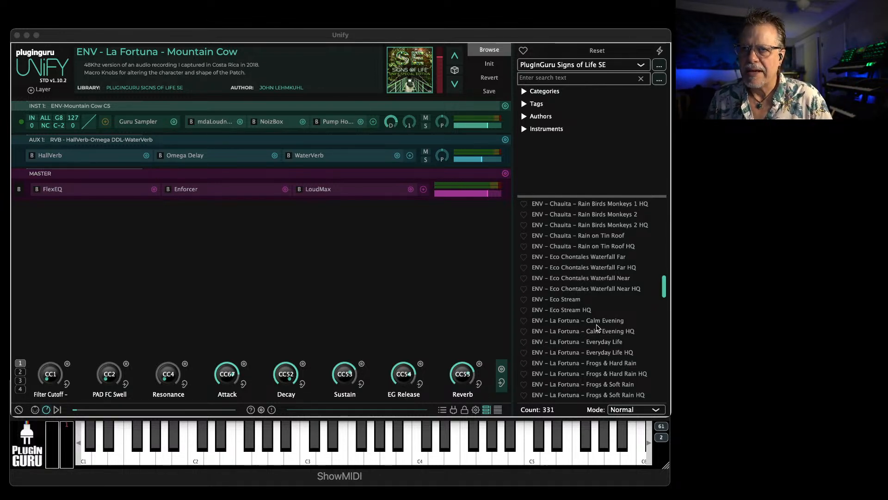
click(576, 259)
click(577, 259)
mouse_move(448, 127)
click(405, 69)
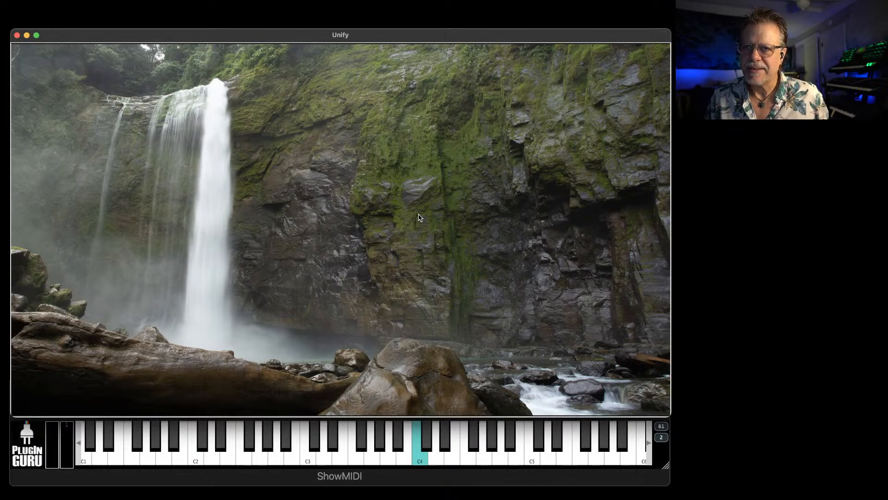
click(379, 211)
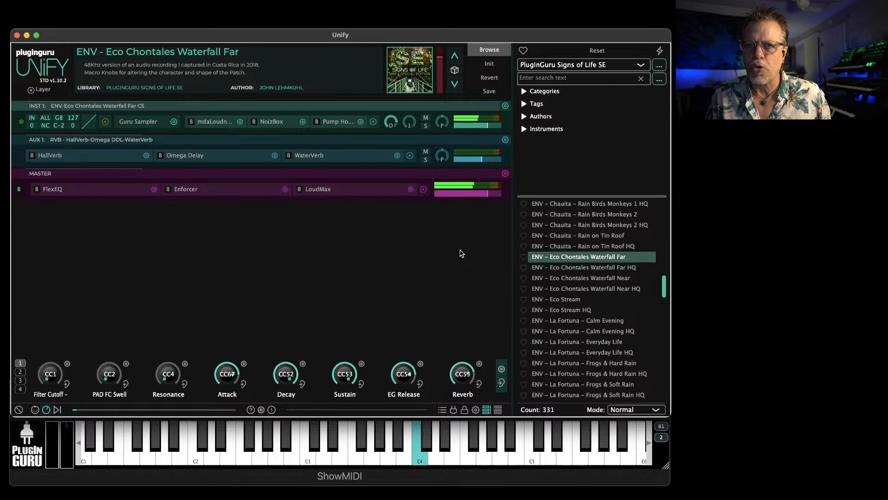
Load the ENV - Eco Chontales Waterfall Near patch from the Signs of Life SE library
click(582, 279)
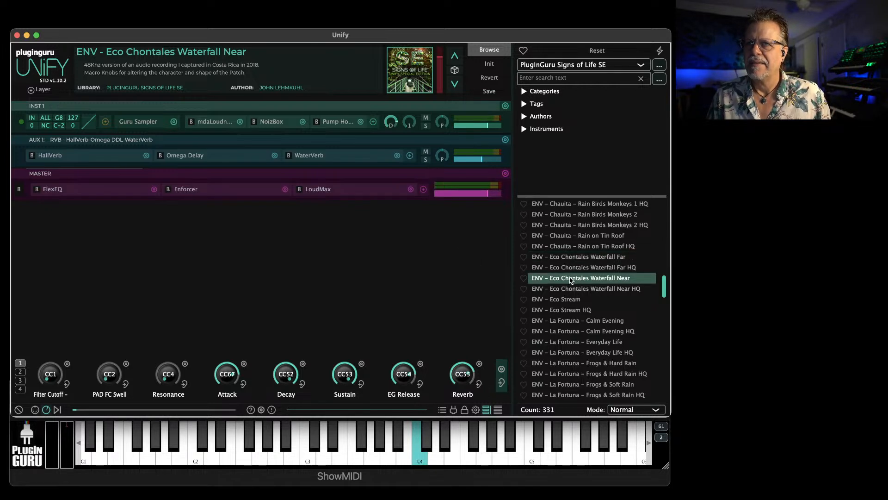
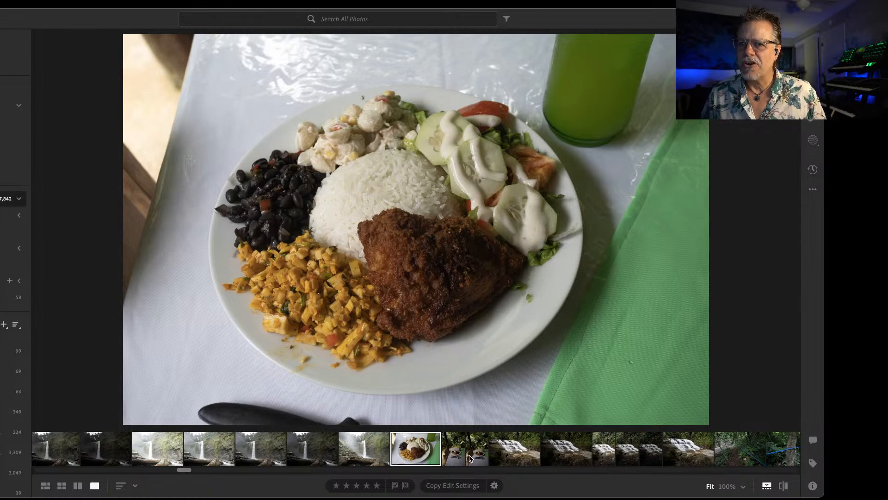
Browse the Costa Rica photo library in Lightroom, viewing the plated meal, table, cascade and tall waterfall pictures
click(448, 456)
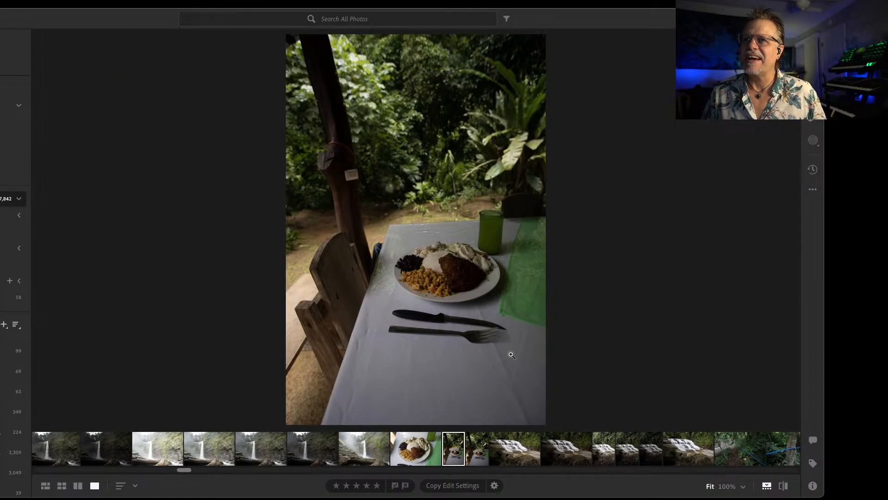
click(509, 452)
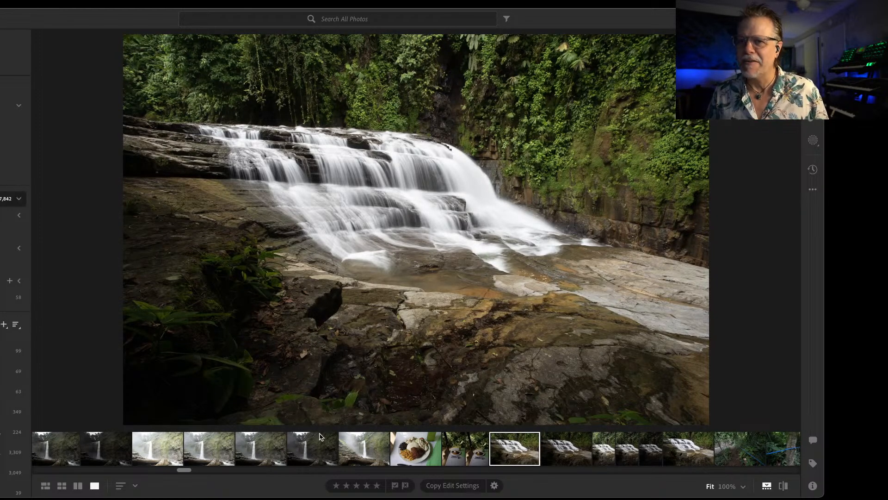
click(365, 456)
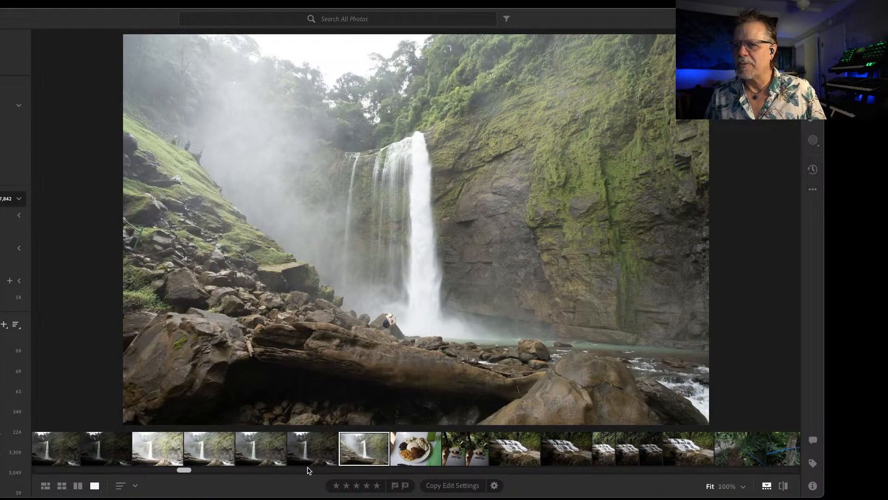
scroll(186, 470, down, 15)
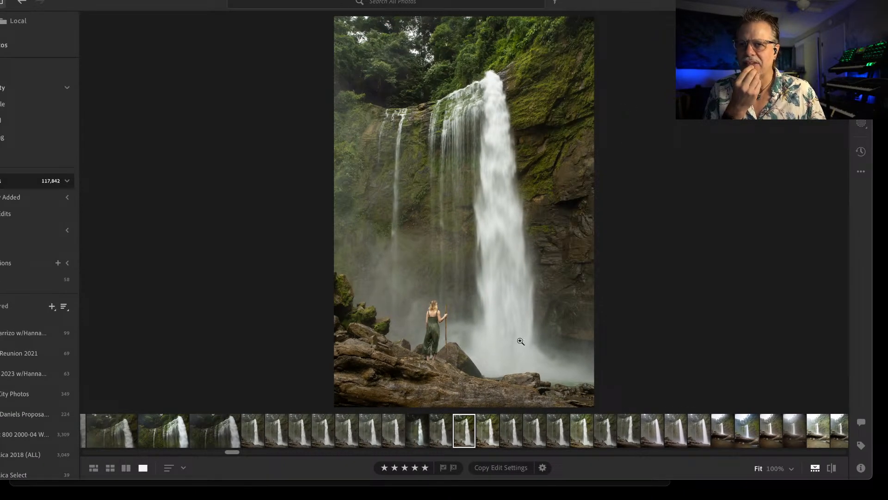
View the portrait photo of the woman standing beside the tall waterfall, inspecting her closely at 100% zoom
click(579, 434)
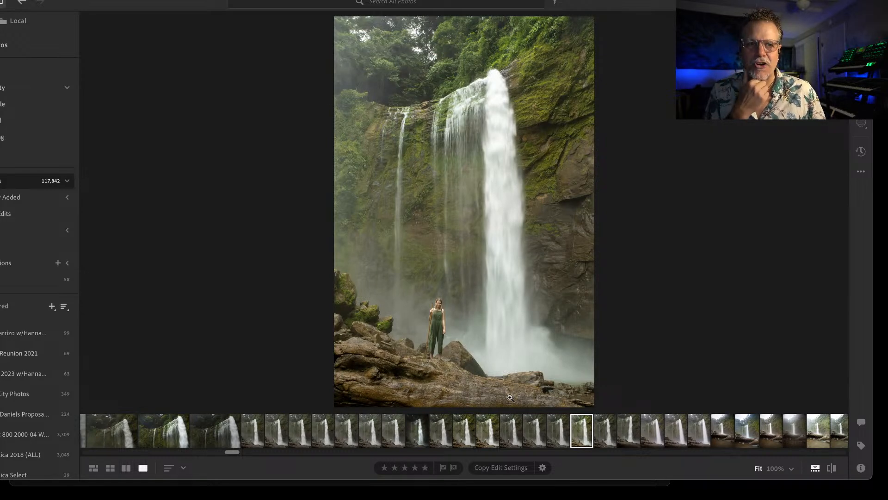
click(449, 321)
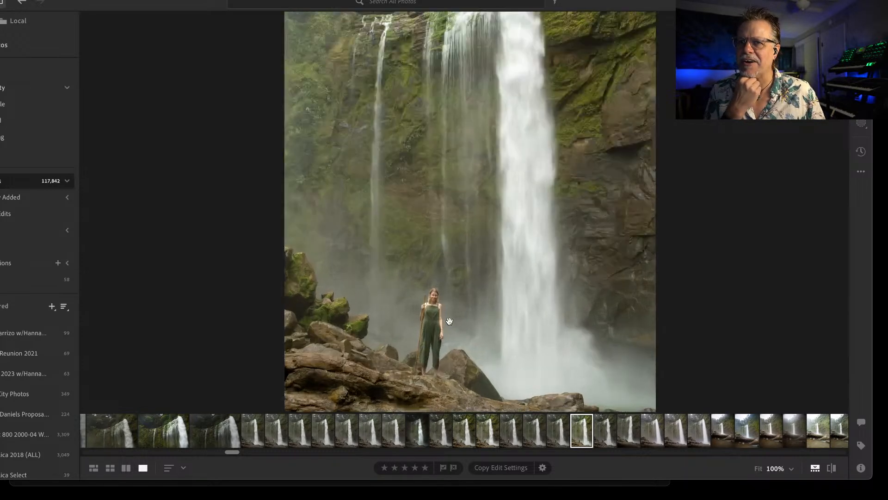
scroll(459, 320, down, 3)
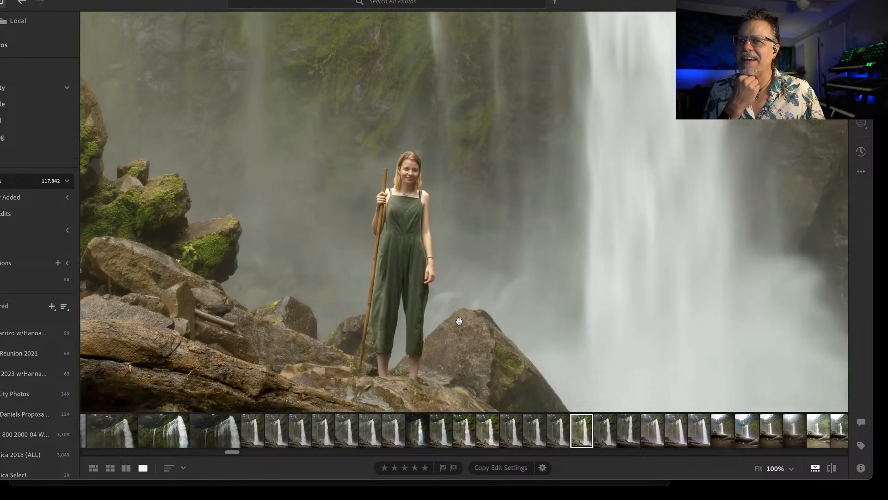
key(super+0)
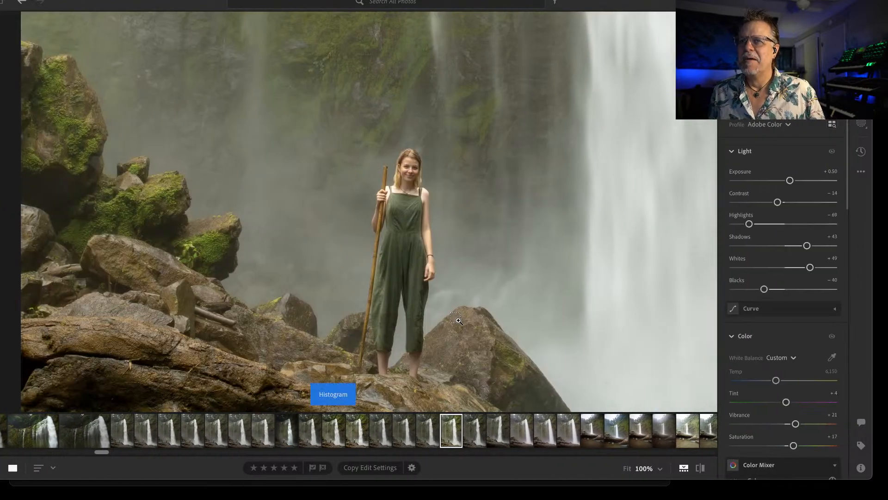
click(458, 320)
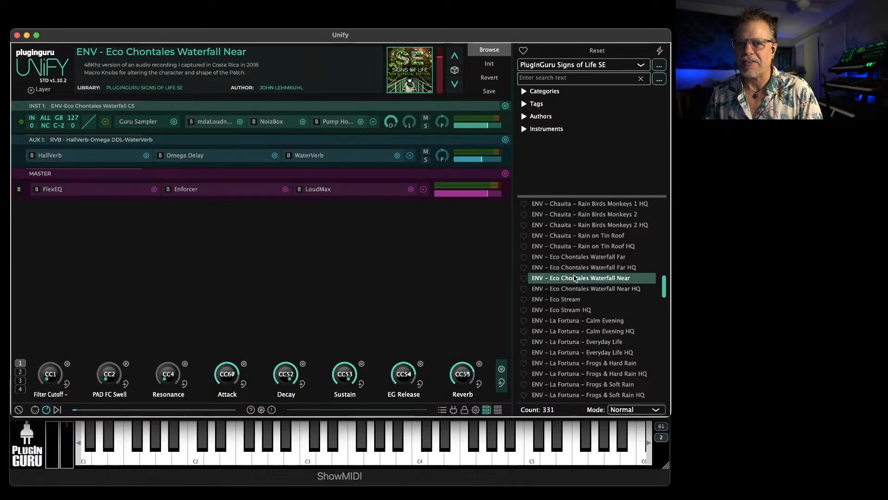
Switch back to Unify and load the PAD - Orbitralis Moth Swarm patch from the Signs of Life SE library
scroll(597, 342, down, 6)
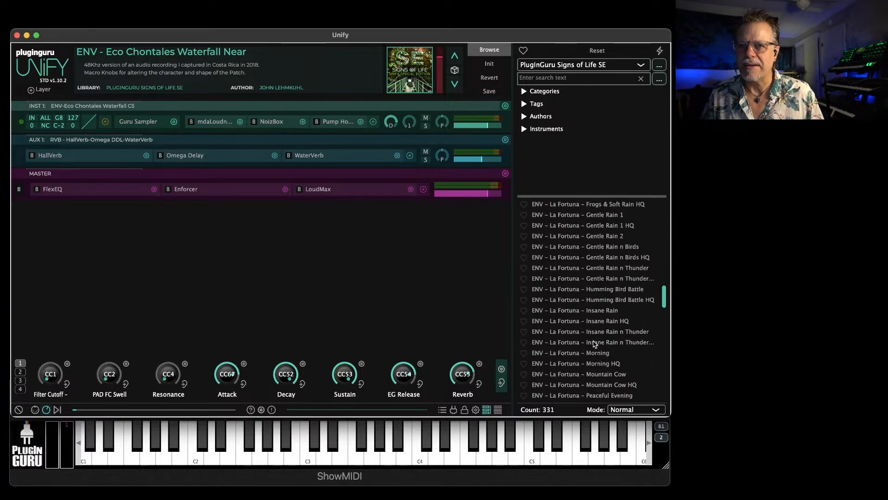
scroll(594, 350, down, 2)
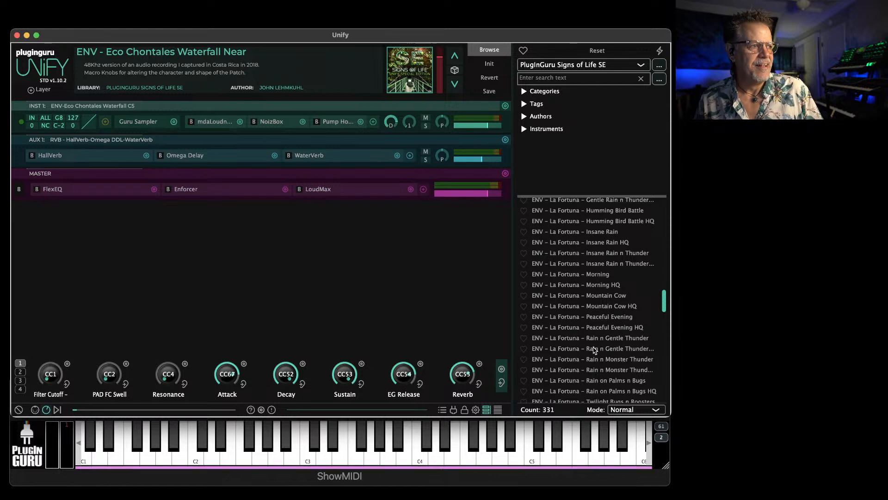
scroll(569, 352, down, 3)
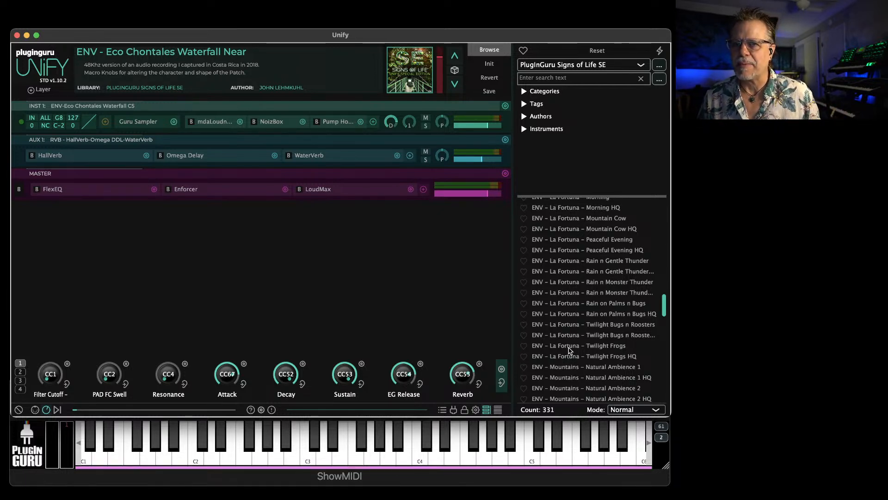
scroll(576, 322, down, 10)
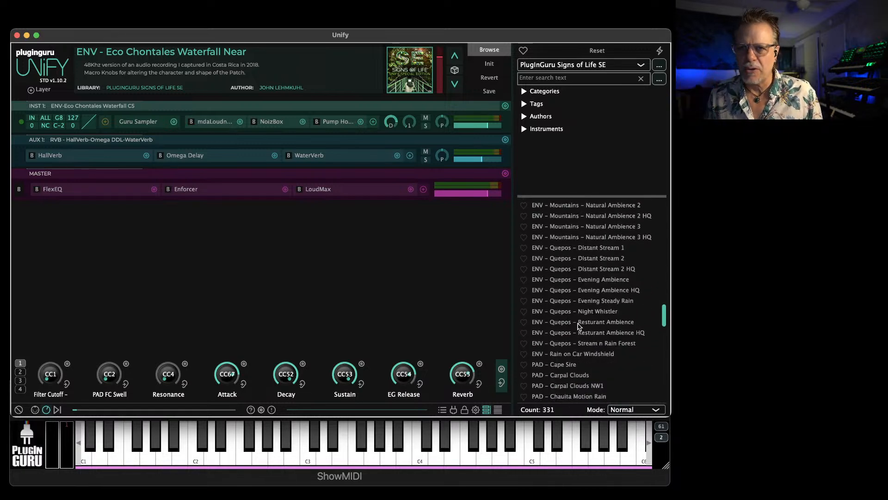
scroll(578, 327, down, 5)
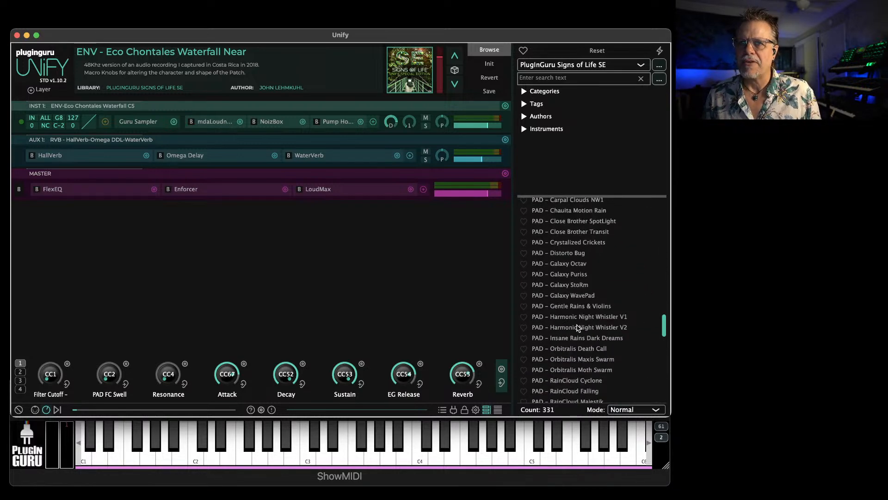
click(576, 325)
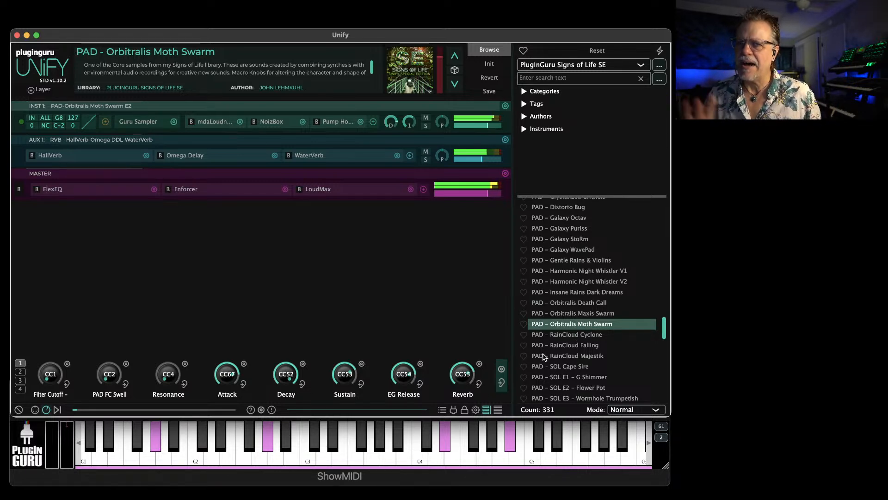
Load the zSYNTH - Fast Rain n Morning patch
scroll(578, 355, down, 3)
scroll(578, 355, down, 20)
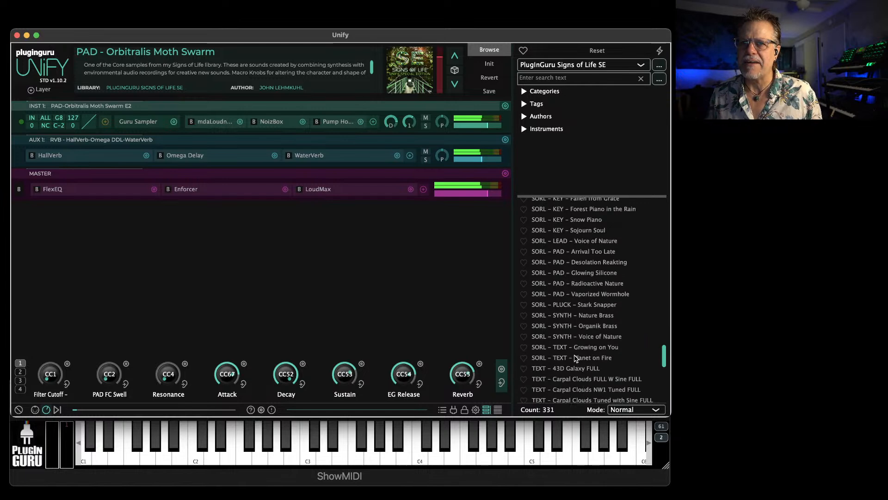
scroll(576, 356, down, 15)
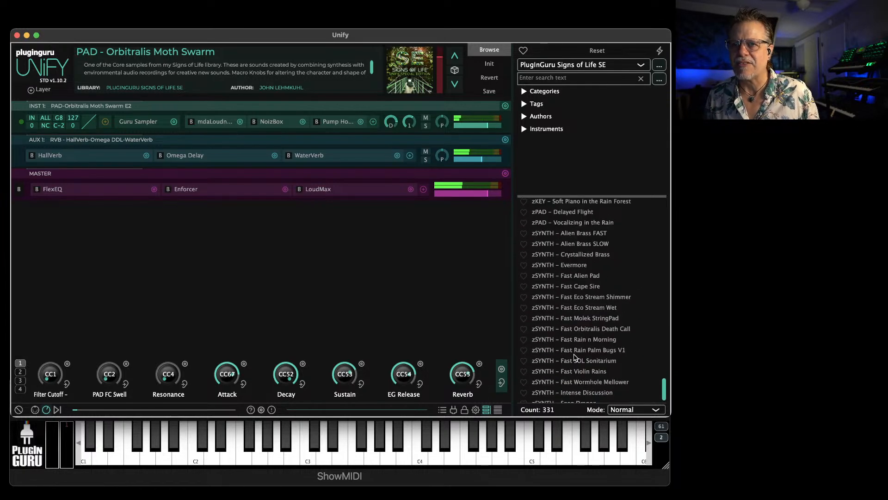
click(586, 341)
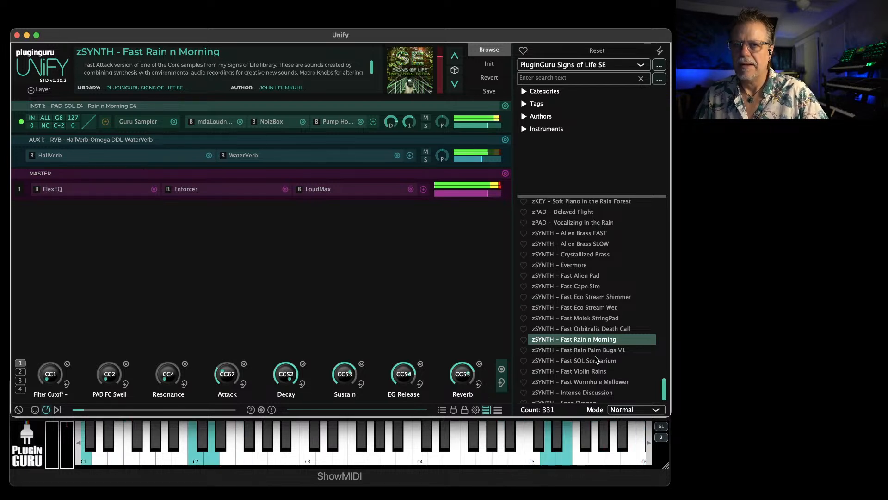
Set the patch loading mode to Unify layer and add zSYNTH - Intense Discussion to the current patch
click(641, 407)
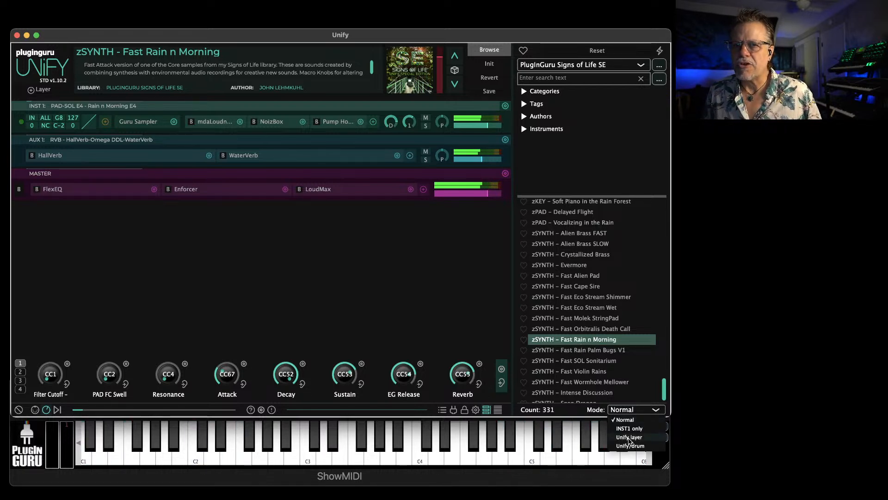
click(632, 440)
scroll(629, 391, down, 3)
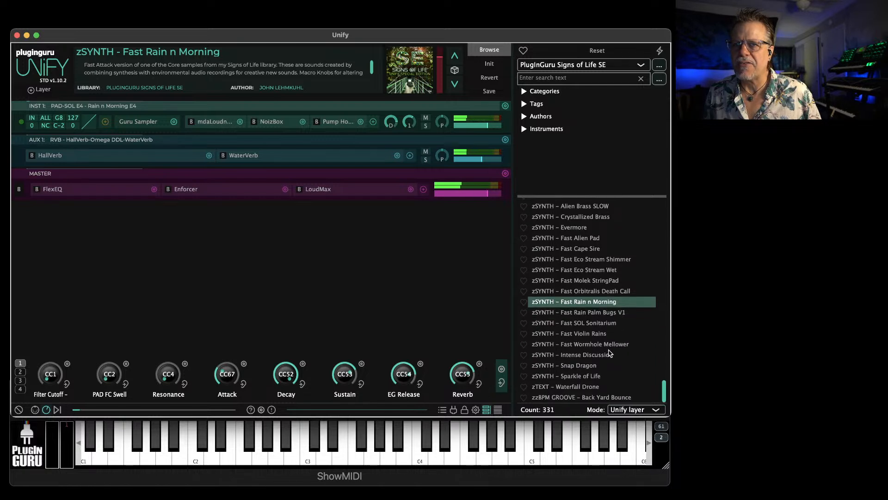
click(592, 356)
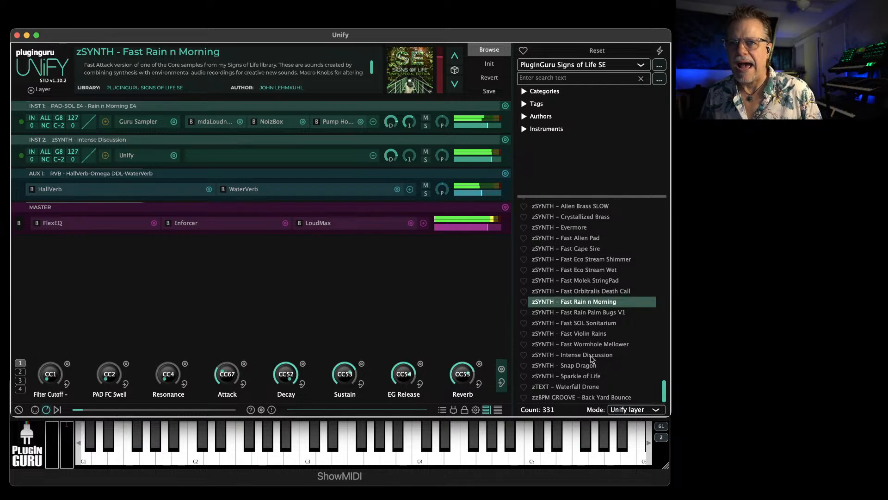
Return the patch loading mode to Normal and load zTEXT - Waterfall Drone
click(635, 410)
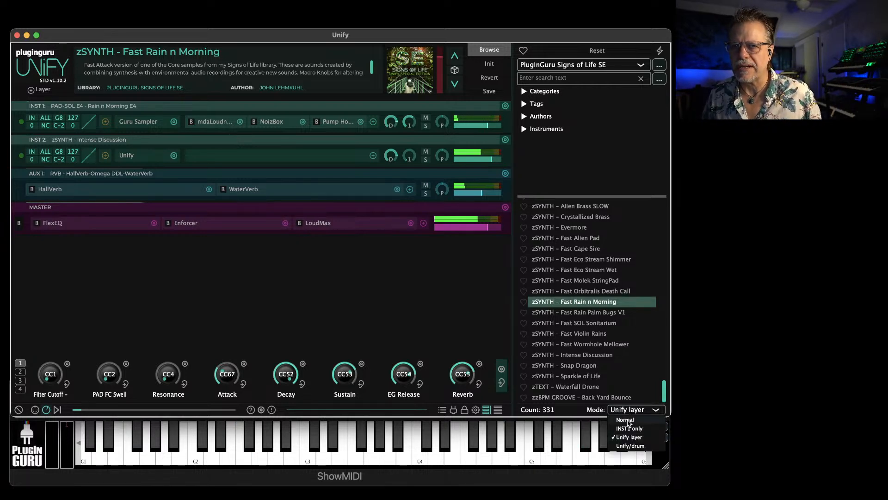
click(627, 423)
click(577, 387)
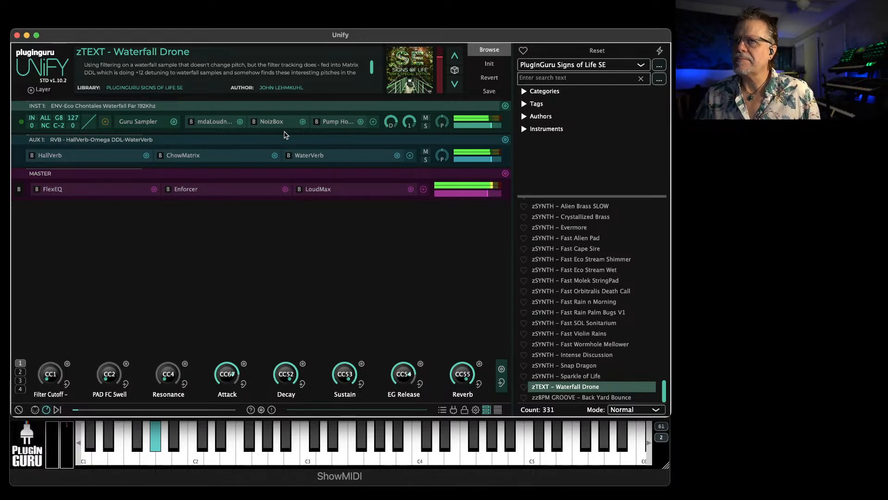
Examine the ChowMatrix delay settings on AUX 1, and compare the sound with the effect bypassed and re-enabled
double_click(200, 161)
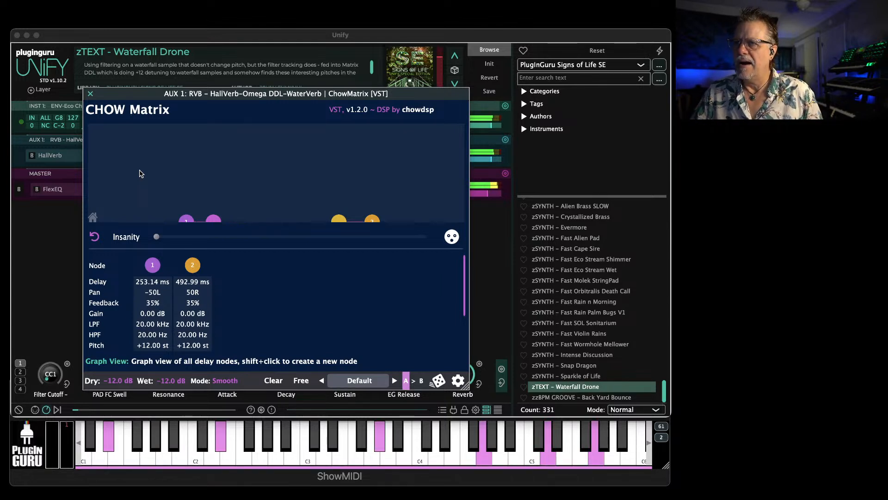
click(90, 94)
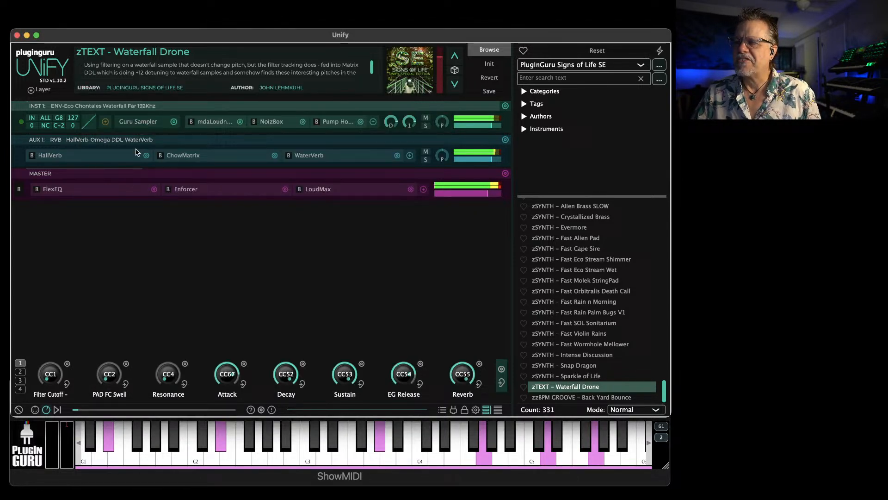
click(160, 156)
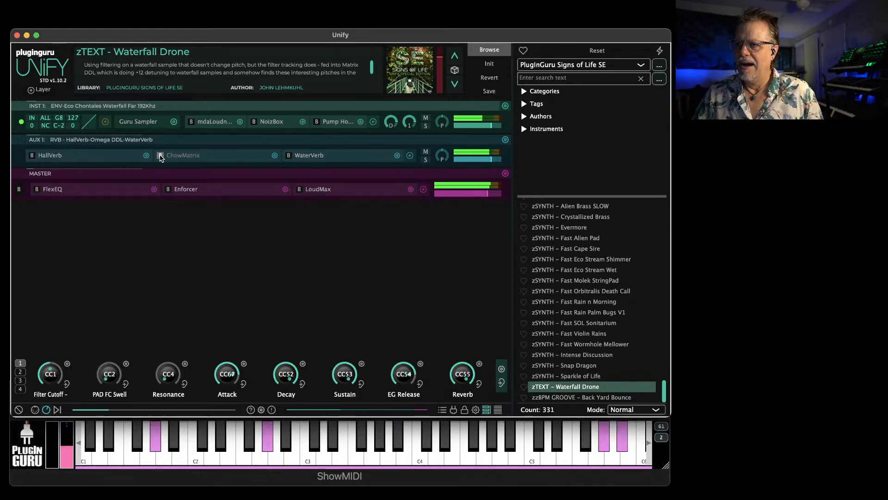
click(161, 156)
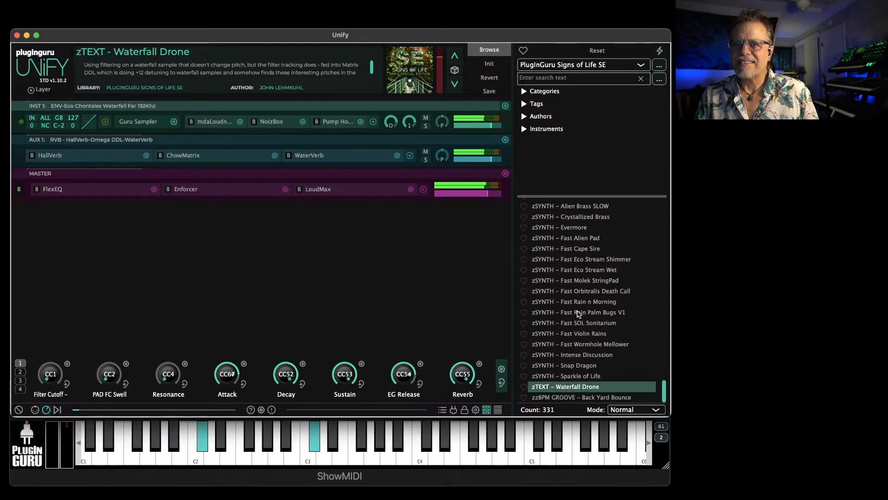
Load zPAD - Vocalizing in the Rain into a new Unify layer on top of the Waterfall Drone patch
scroll(570, 293, up, 5)
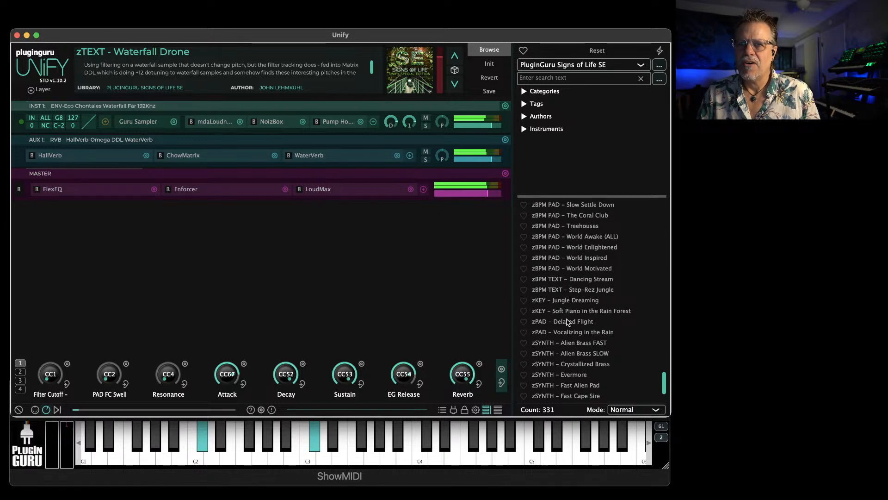
scroll(568, 340, down, 5)
scroll(564, 289, up, 4)
right_click(576, 278)
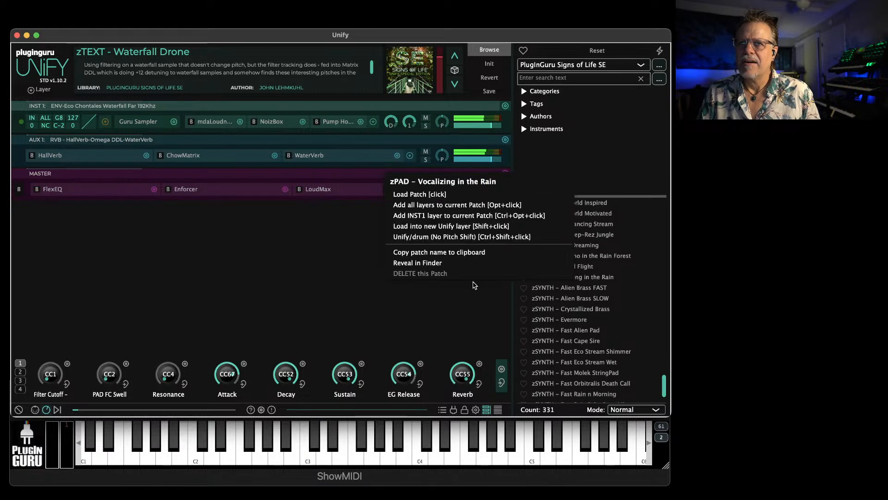
click(414, 227)
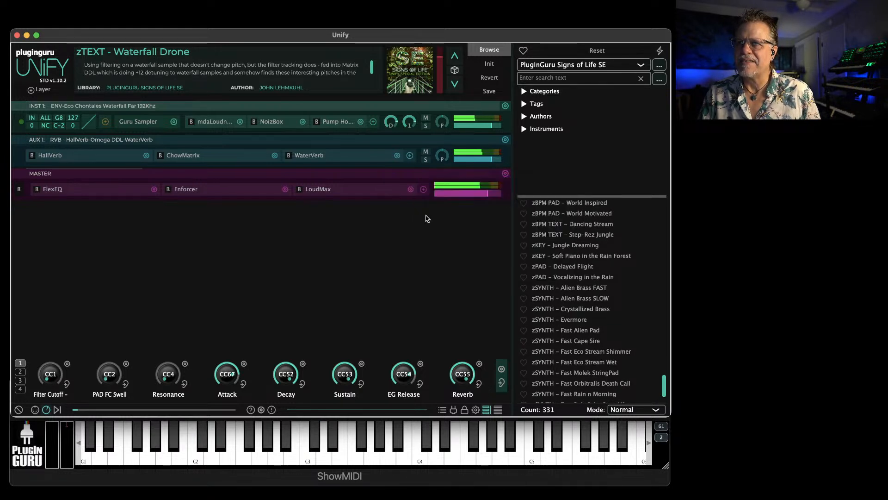
Turn down the Vocalizing in the Rain layer, transpose it by +12, and raise its AUX 1 send
drag(492, 159, 472, 162)
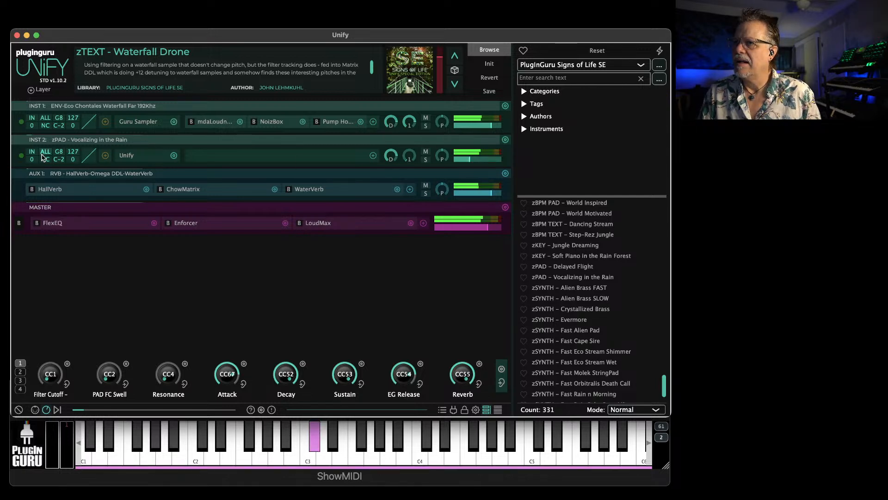
drag(36, 147, 50, 98)
drag(411, 154, 411, 132)
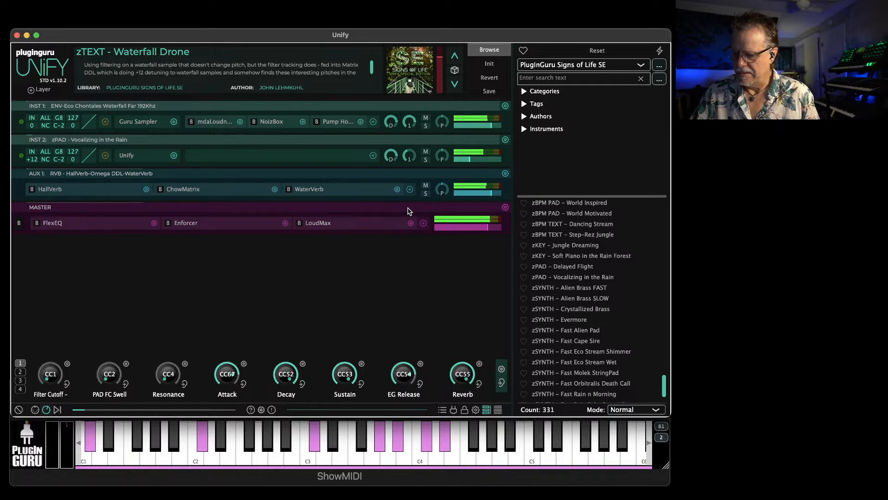
Balance the layers by setting INST 2 to -10.00 dB and lowering INST 1, and show Unify's built-in keyboard
drag(472, 159, 481, 161)
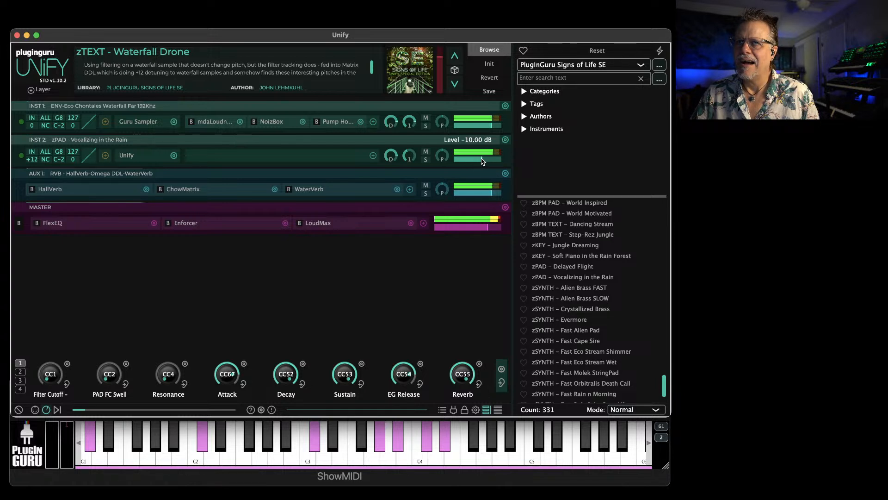
drag(493, 126, 483, 126)
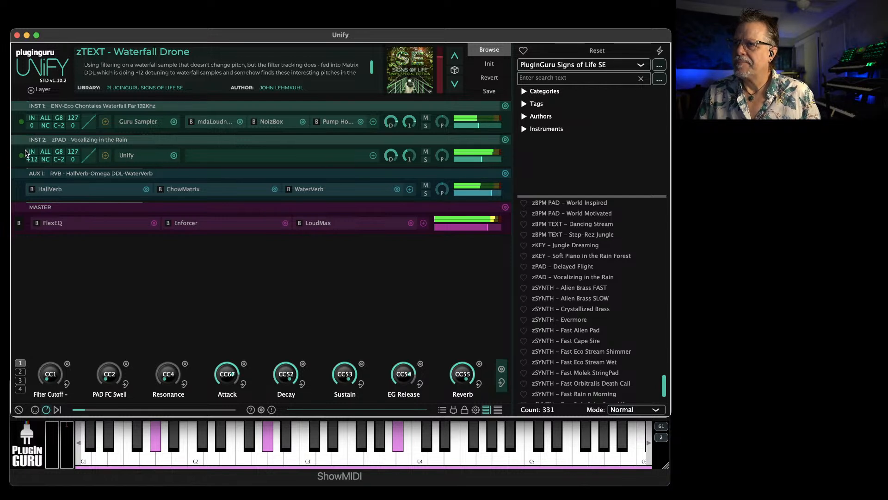
click(35, 410)
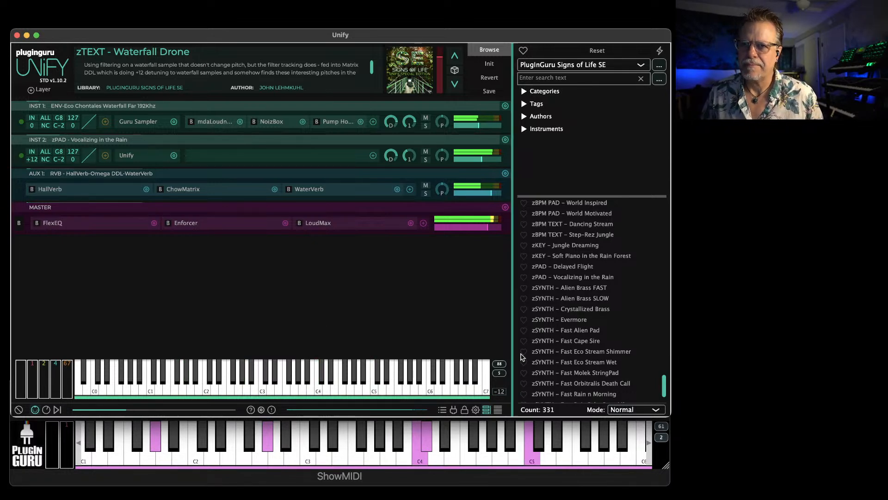
Reset the global transpose to 0 and load the zBPM PAD - World Motivated patch from the Signs of Life SE library
scroll(582, 324, down, 4)
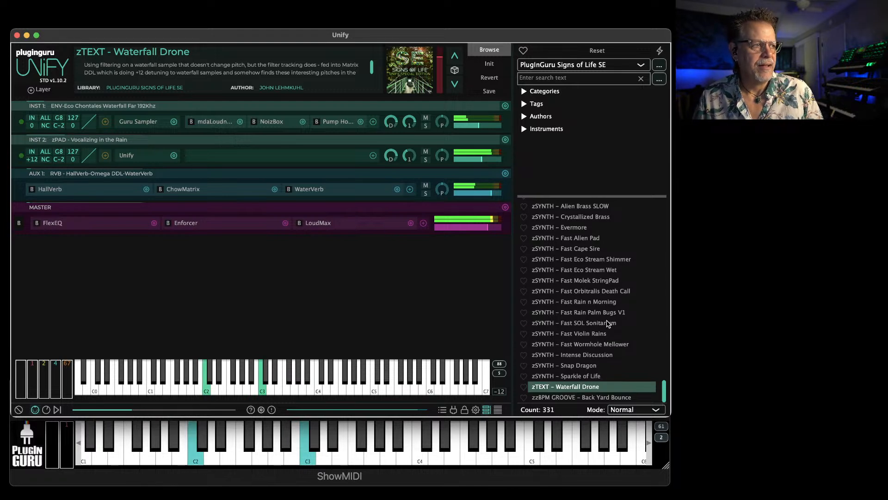
double_click(501, 393)
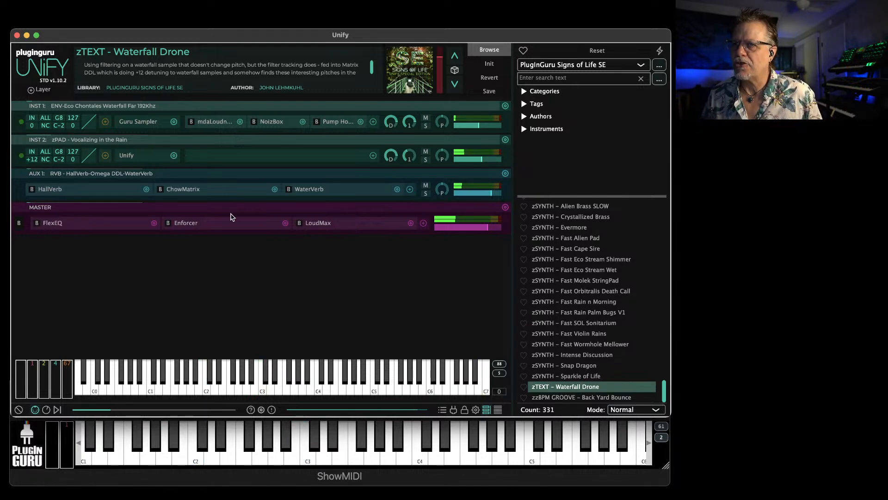
scroll(574, 289, up, 5)
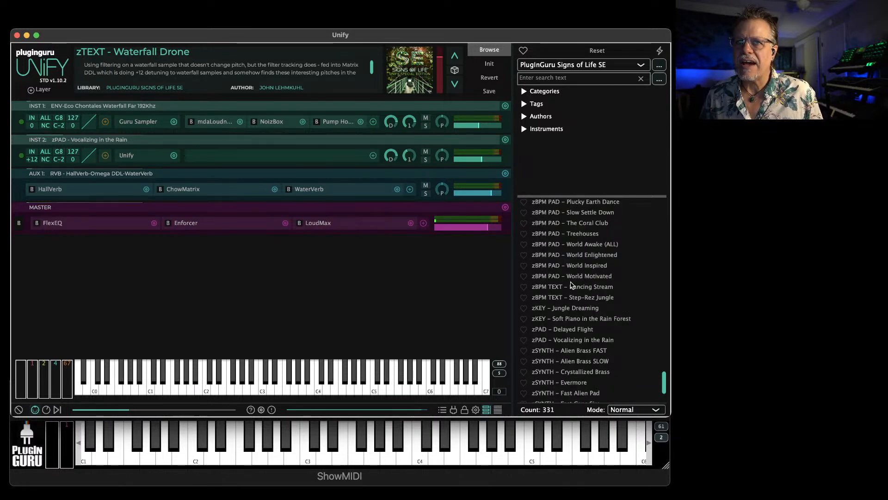
click(575, 280)
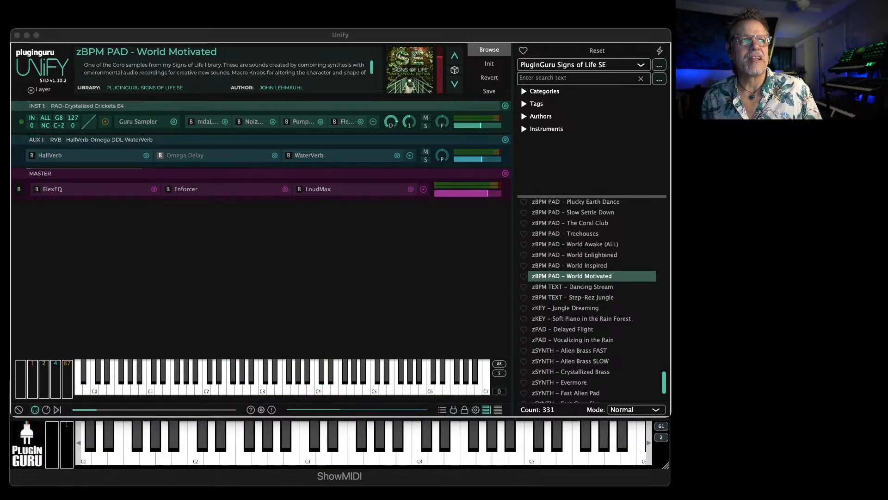
Switch to the PlugInGuru.com home page in the browser and look through its featured library banners
drag(887, 50, 421, 12)
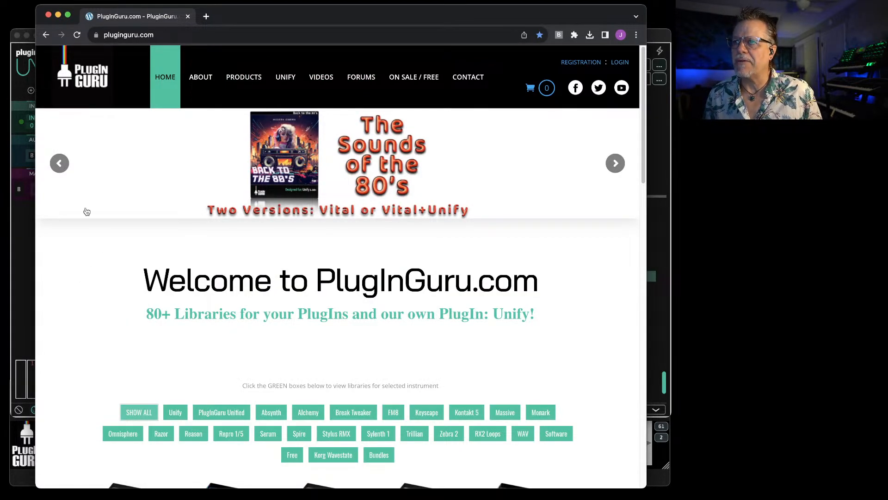
click(60, 171)
click(60, 172)
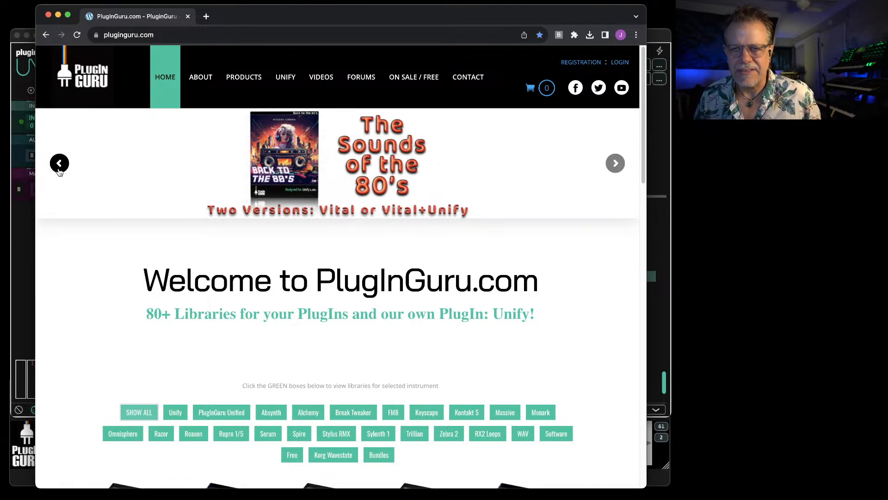
click(59, 171)
click(59, 172)
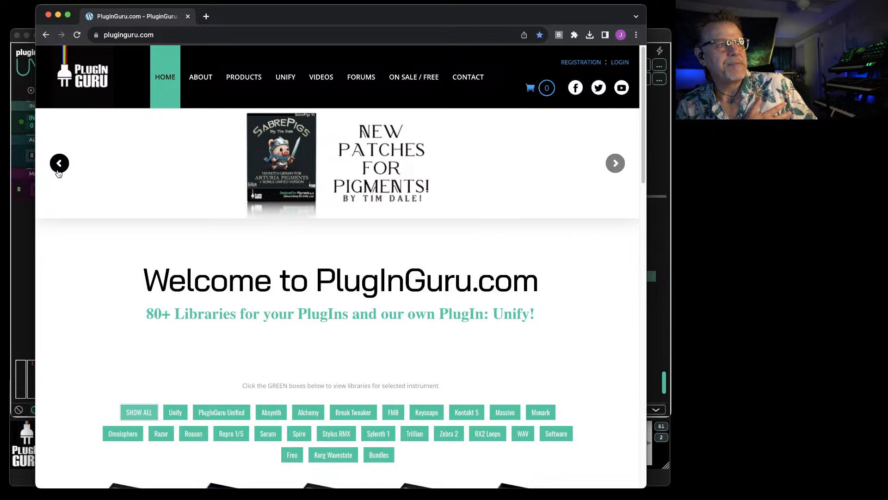
click(615, 162)
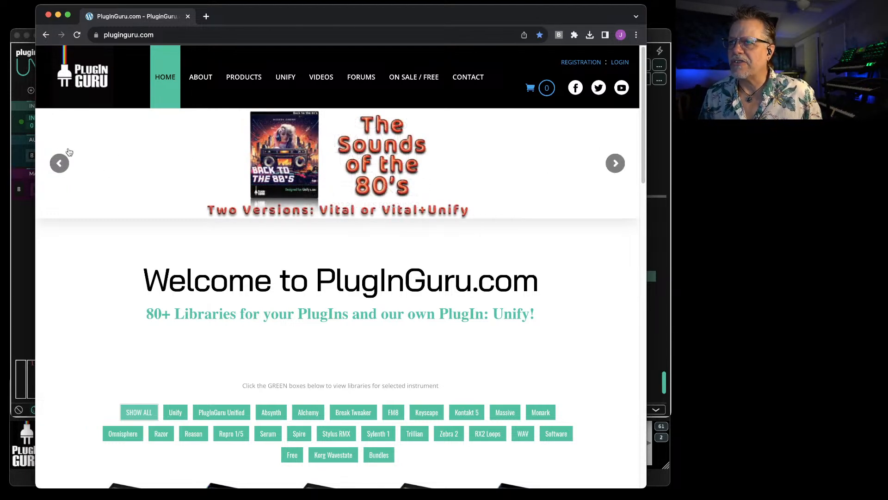
click(58, 163)
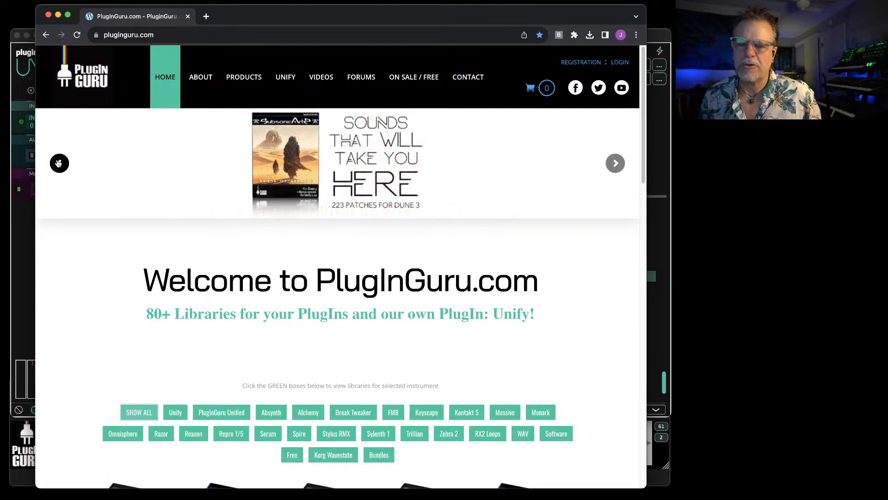
click(60, 162)
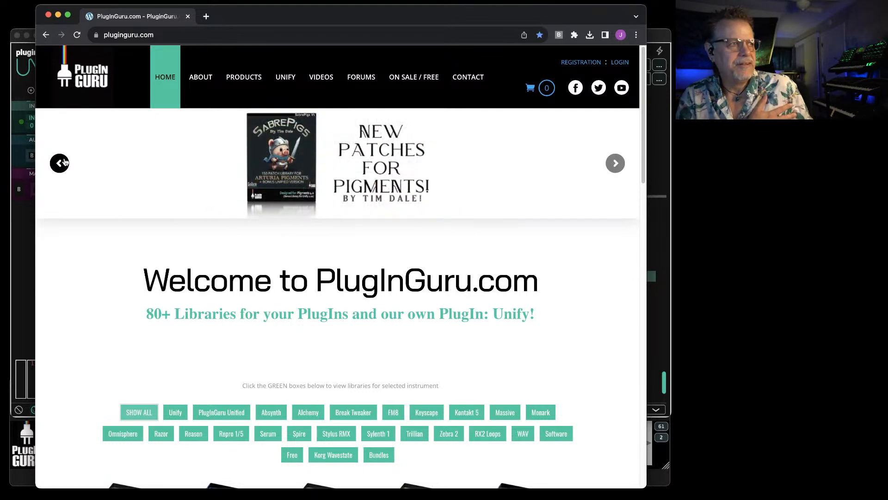
click(63, 162)
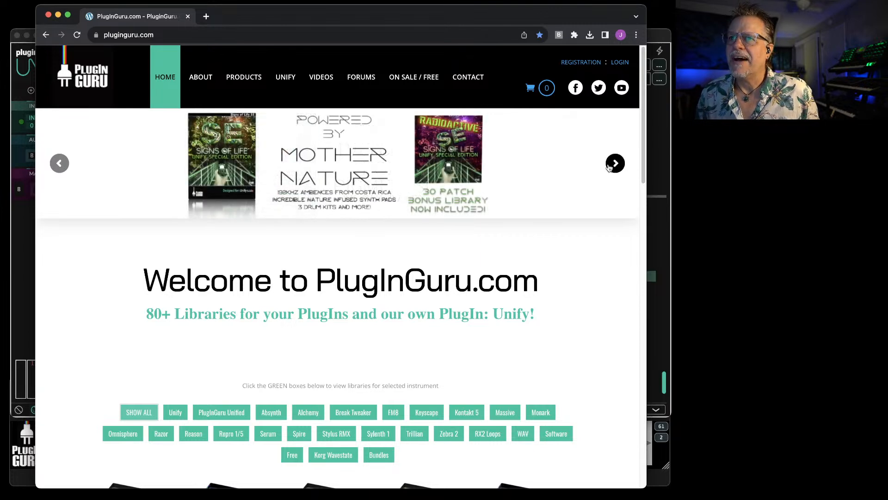
Open the Signs of Life SE for Unify product page from its home page banner, and move the browser window off the screen
click(609, 166)
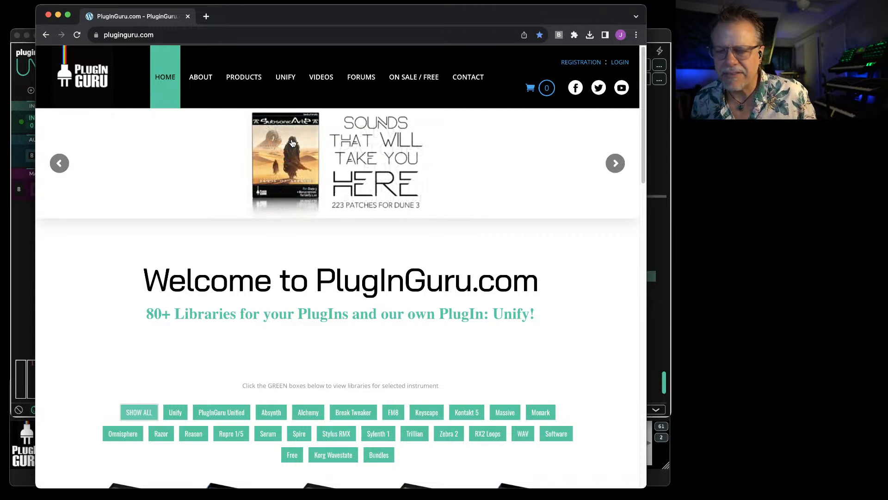
click(59, 165)
click(60, 165)
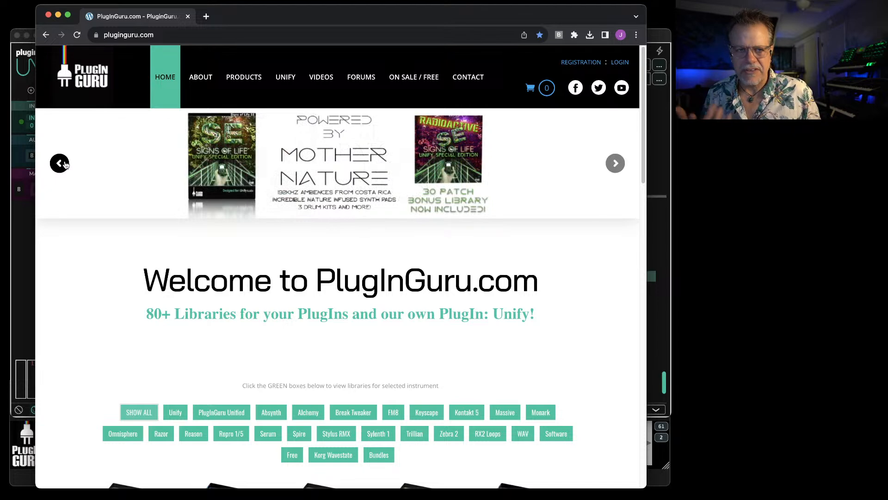
click(337, 171)
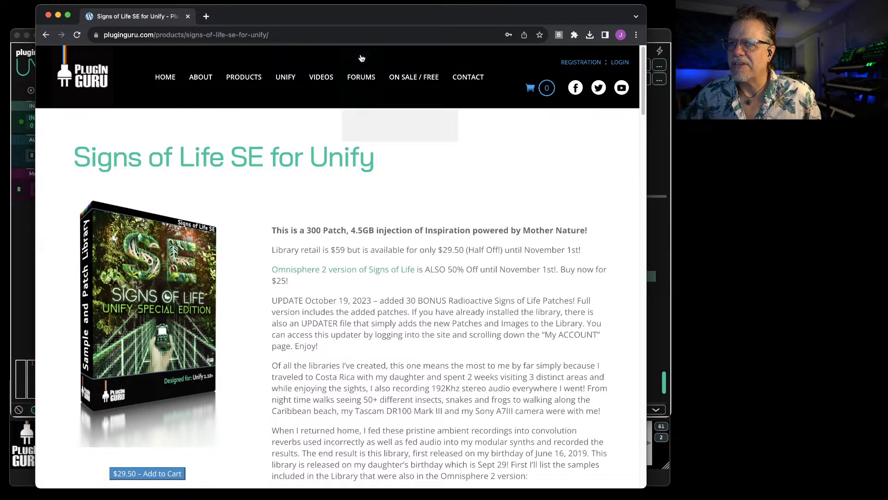
drag(363, 17, 887, 16)
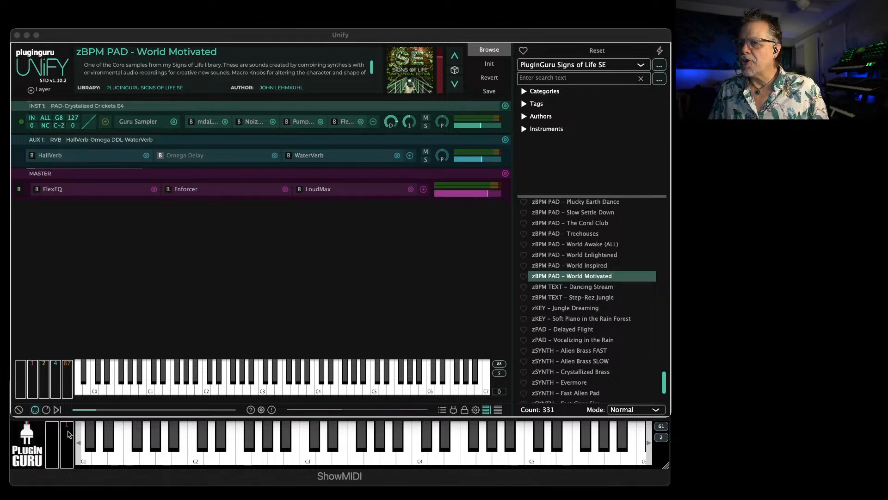
Show the macro knobs of the World Motivated patch and look over the list of installed libraries
click(46, 410)
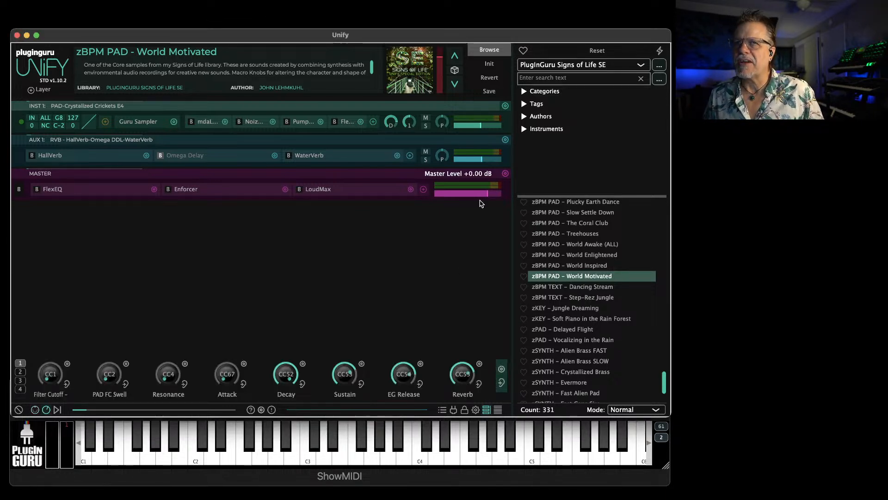
click(580, 66)
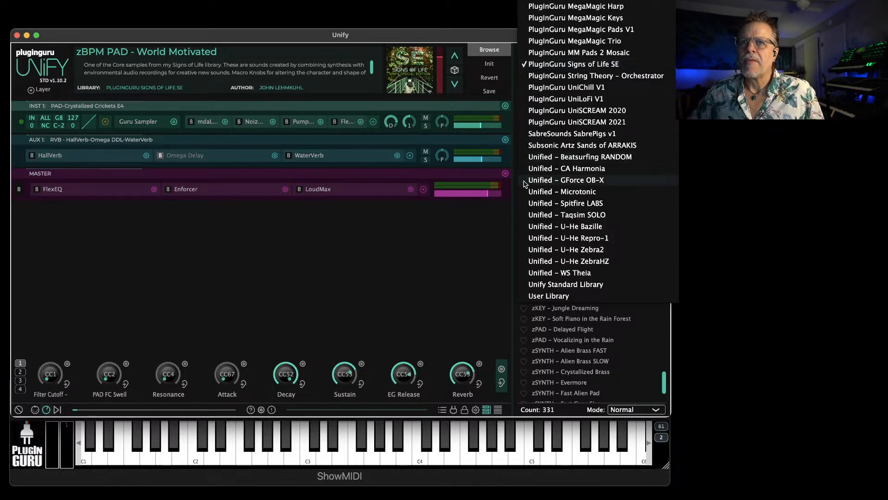
click(422, 278)
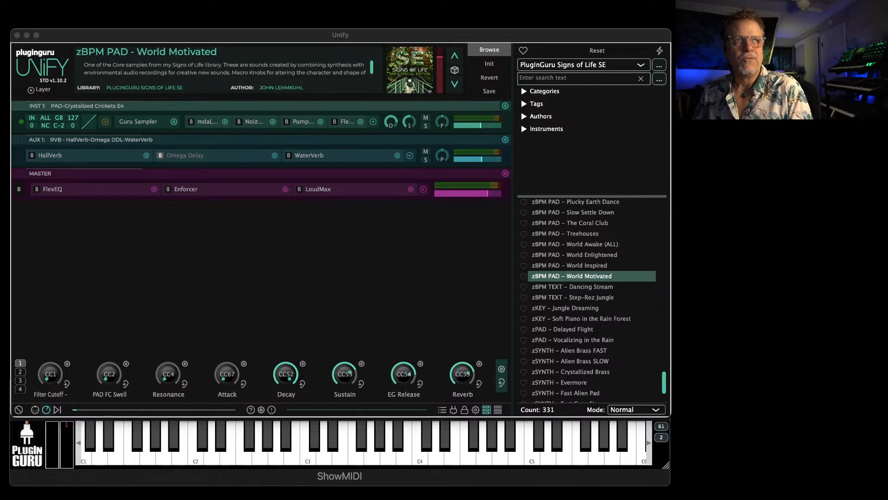
drag(887, 28, 343, 14)
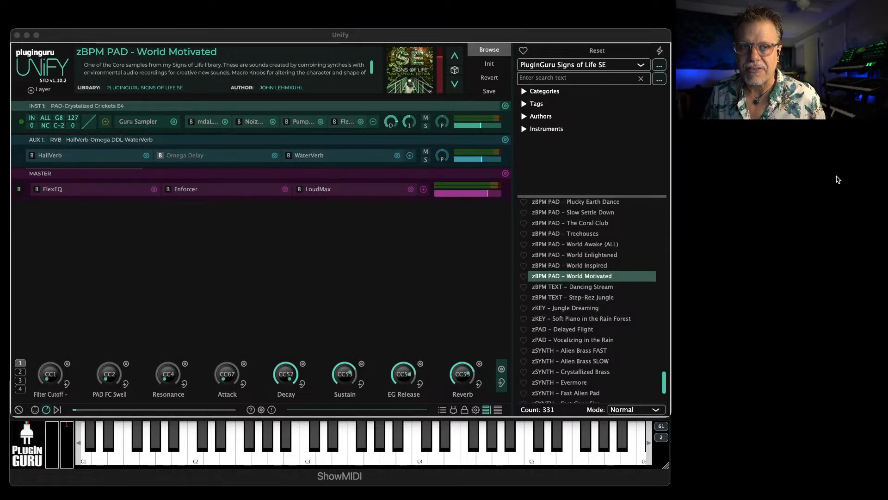
Switch the patch browser to the Unified - GForce OB-X library and load PADS - Falling Pulse Waves
click(556, 65)
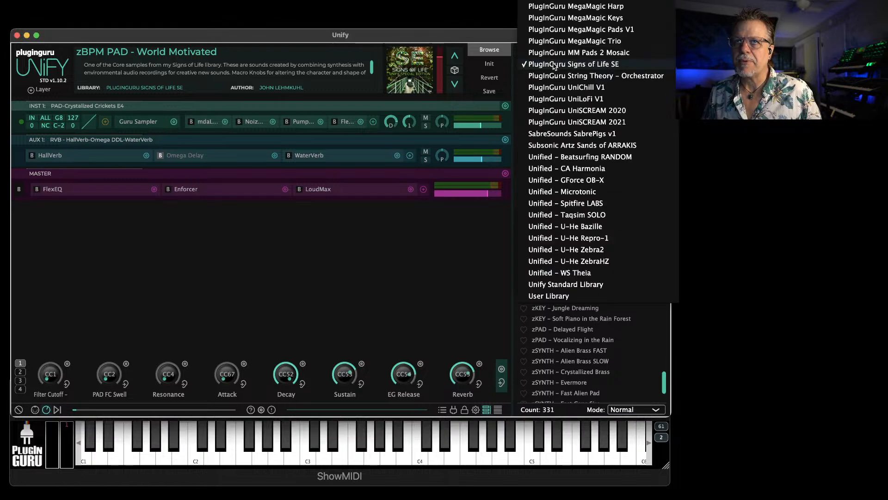
click(567, 180)
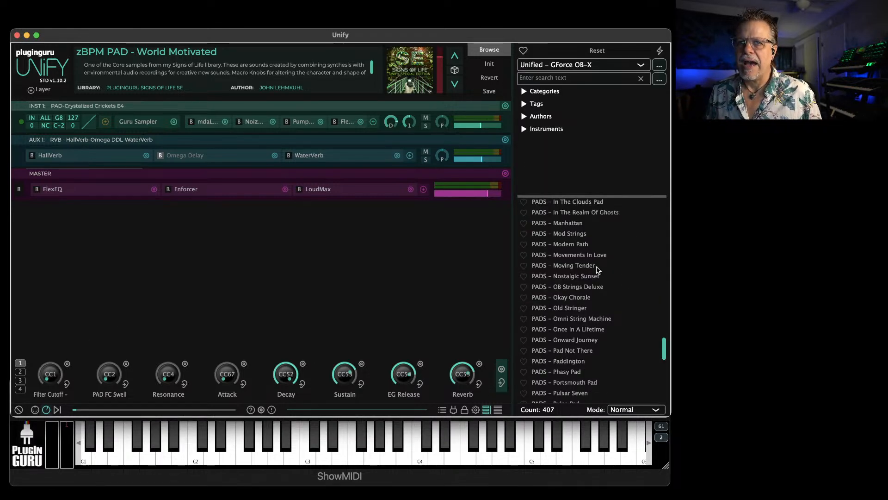
scroll(586, 231, up, 6)
click(573, 215)
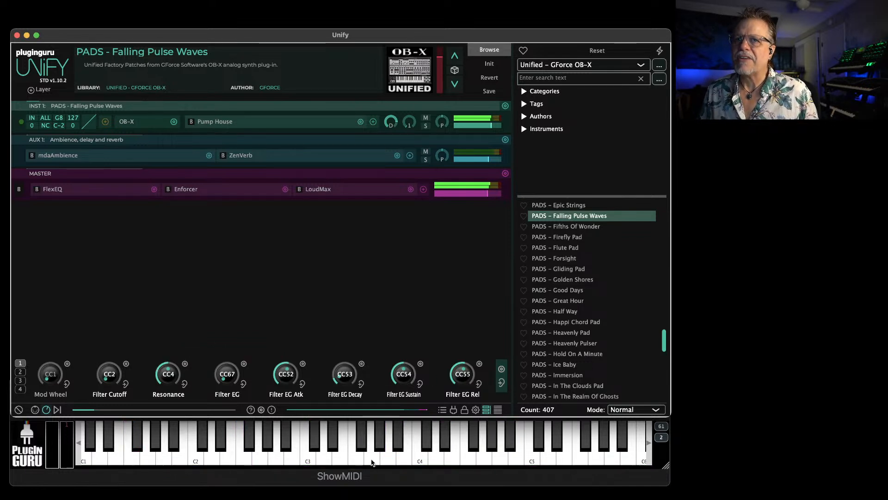
Add PADS - Good Days as a Unify layer over Falling Pulse Waves and set the INST 1 level to -4.00 dB
click(623, 410)
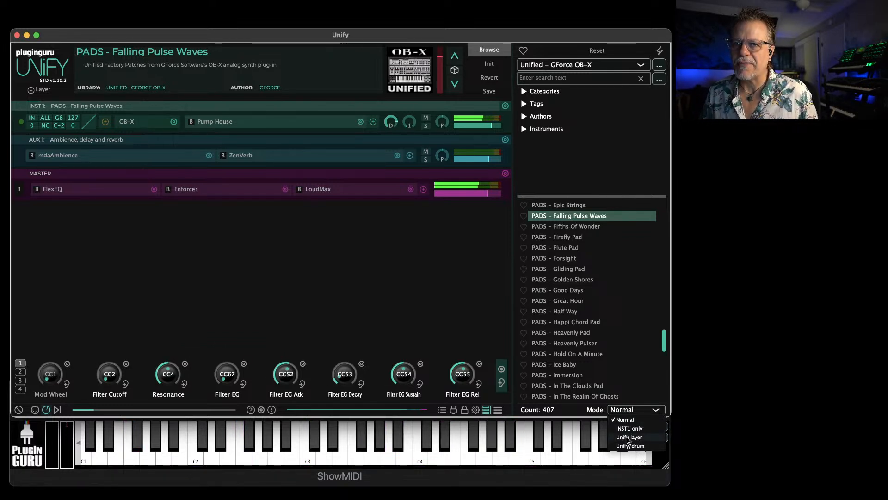
click(629, 437)
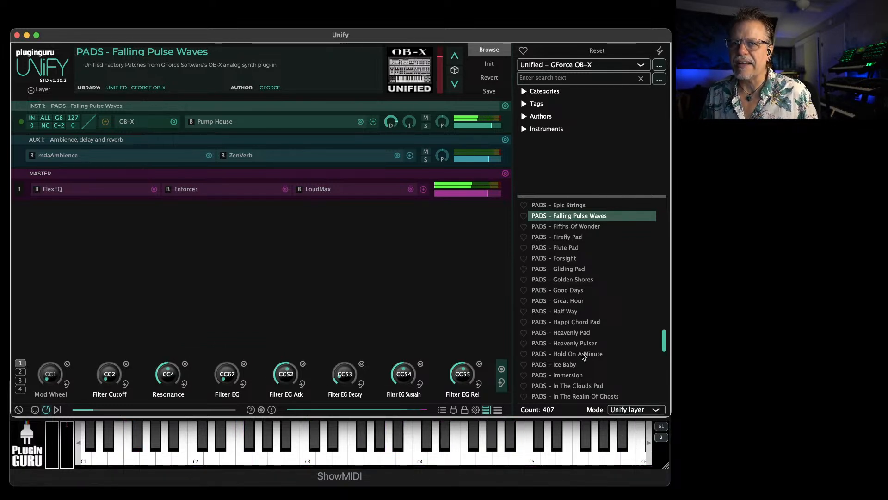
click(562, 290)
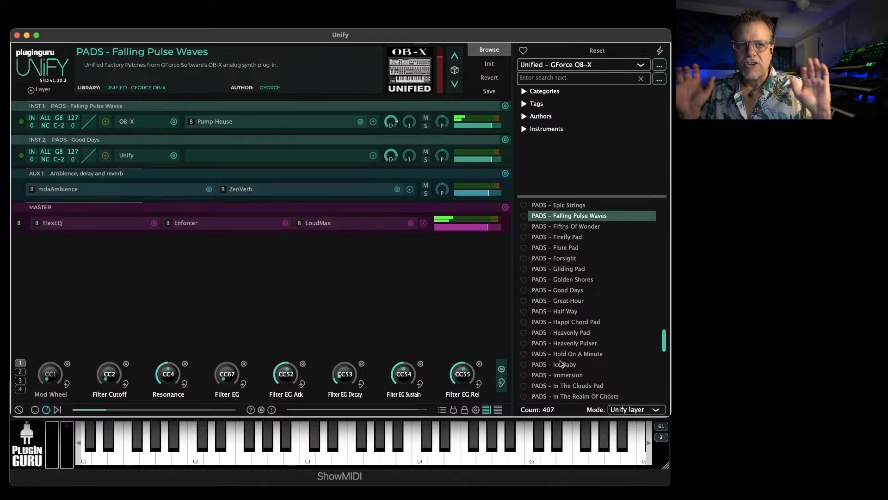
drag(490, 126, 480, 129)
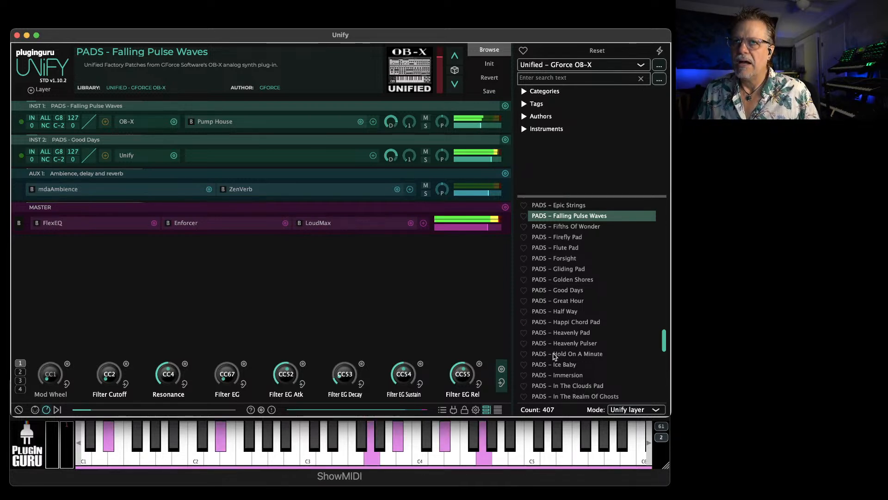
drag(481, 126, 488, 127)
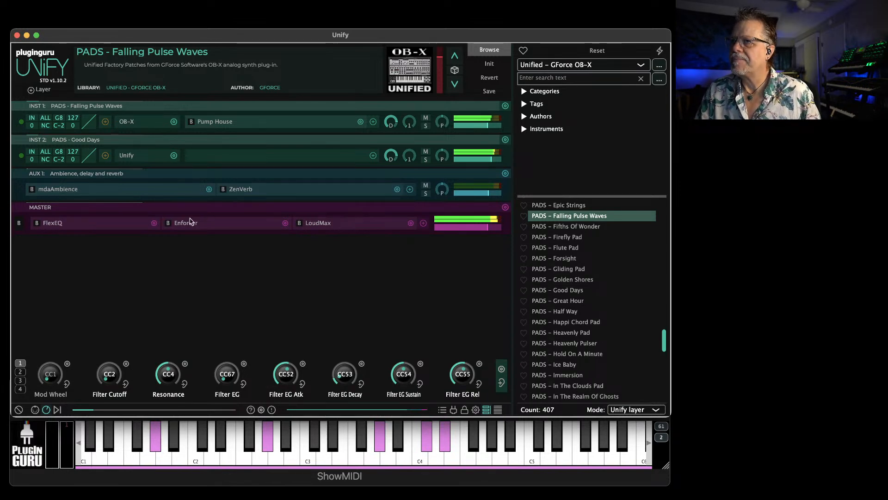
Audition Heavenly Pad, Ice Baby and Hold On A Minute inside the INST 2 Unify layer, and settle on PADS - In The Clouds Pad
click(130, 157)
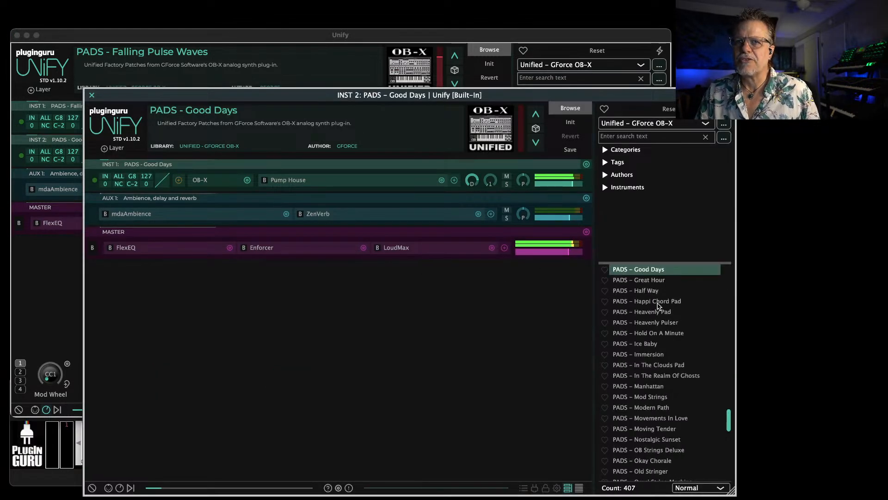
click(653, 314)
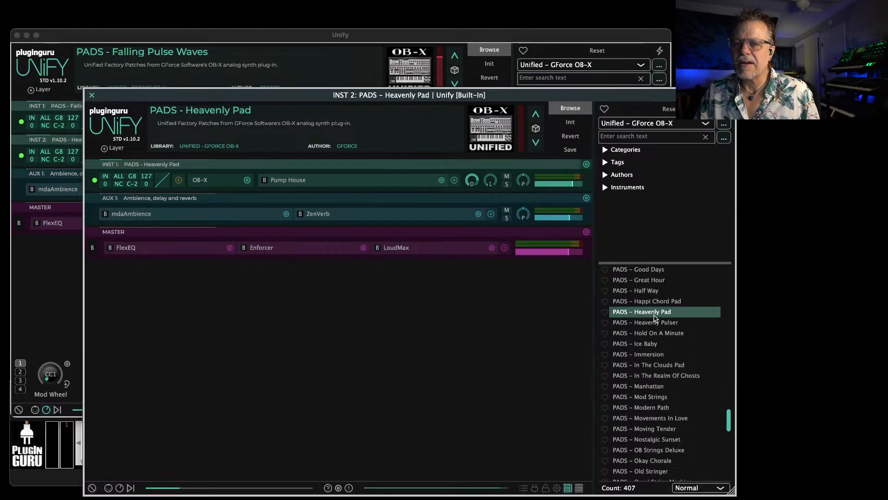
click(641, 344)
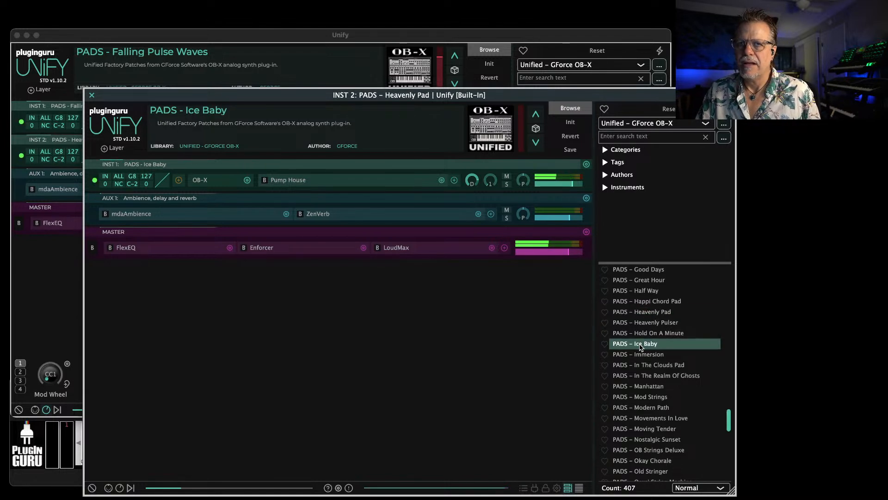
click(646, 333)
click(655, 365)
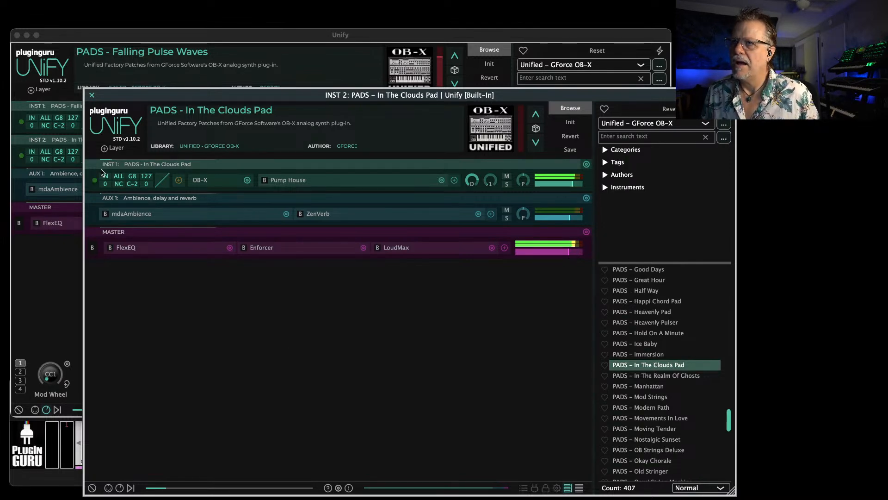
click(91, 95)
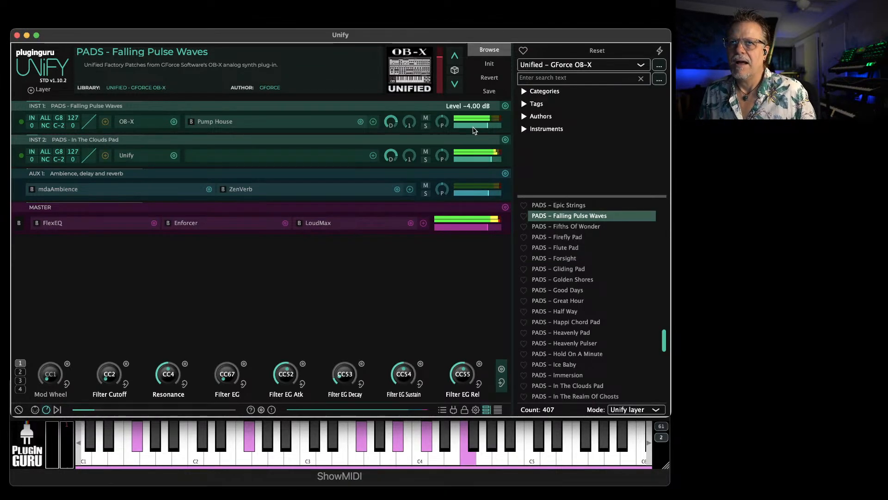
Lower the level of the In The Clouds Pad layer on INST 2 and set the patch loading mode back to Normal
drag(484, 160, 482, 160)
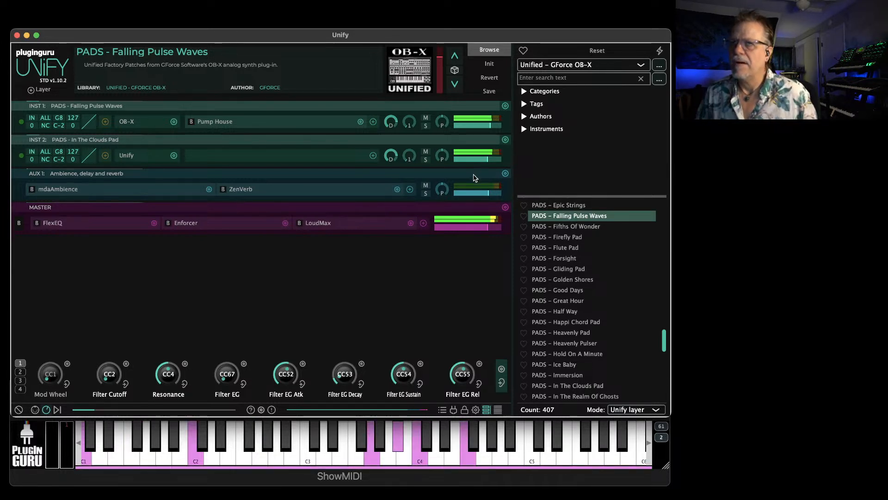
mouse_move(484, 160)
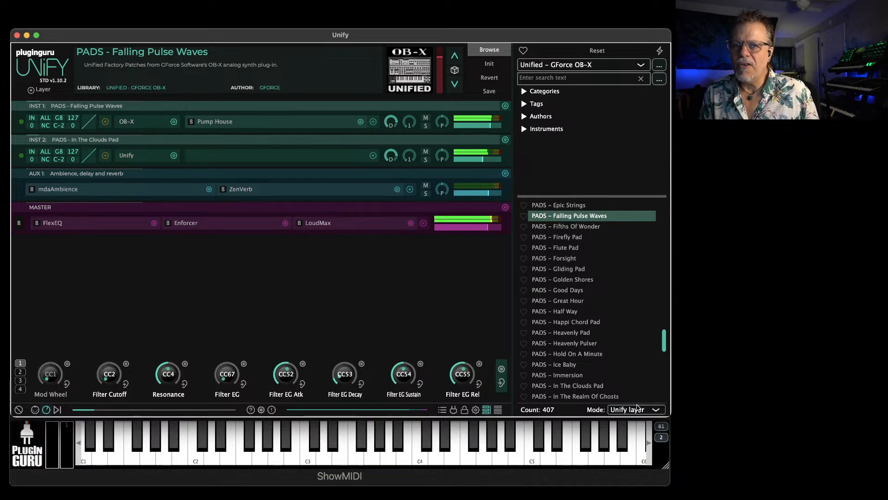
click(636, 409)
click(632, 420)
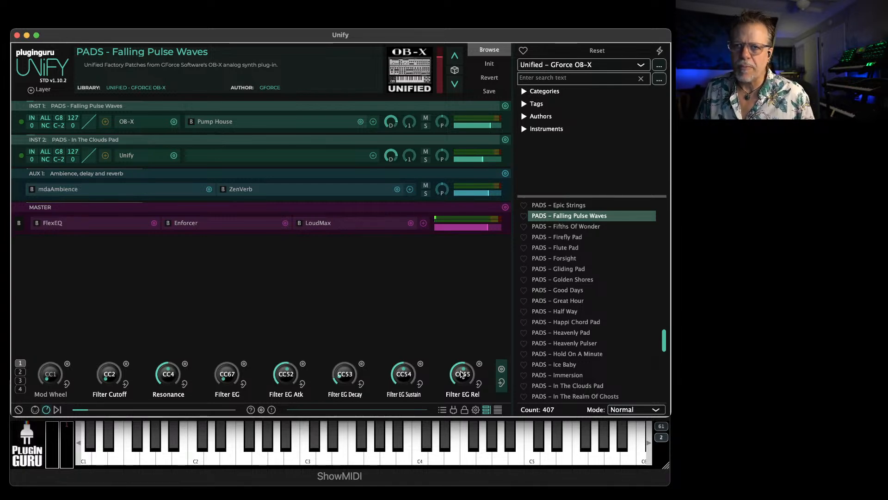
Look through the known plug-ins list for the GForce OB-X entries, and close the list
click(452, 411)
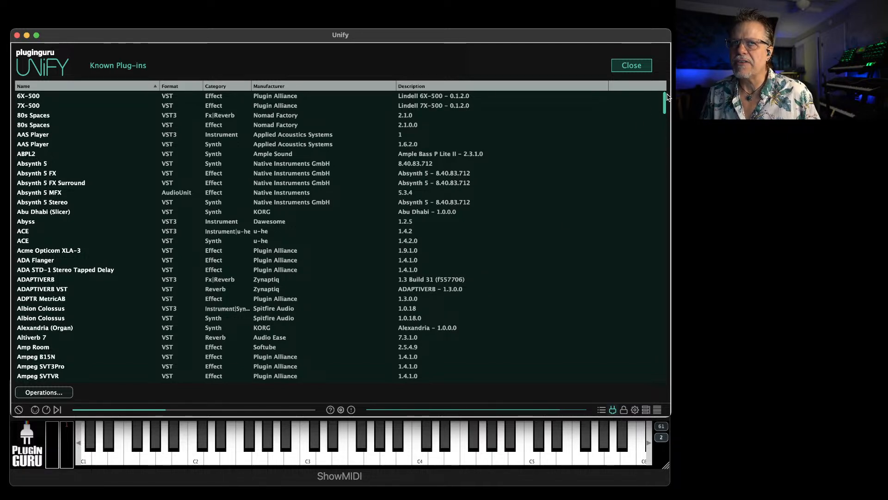
drag(665, 100, 658, 268)
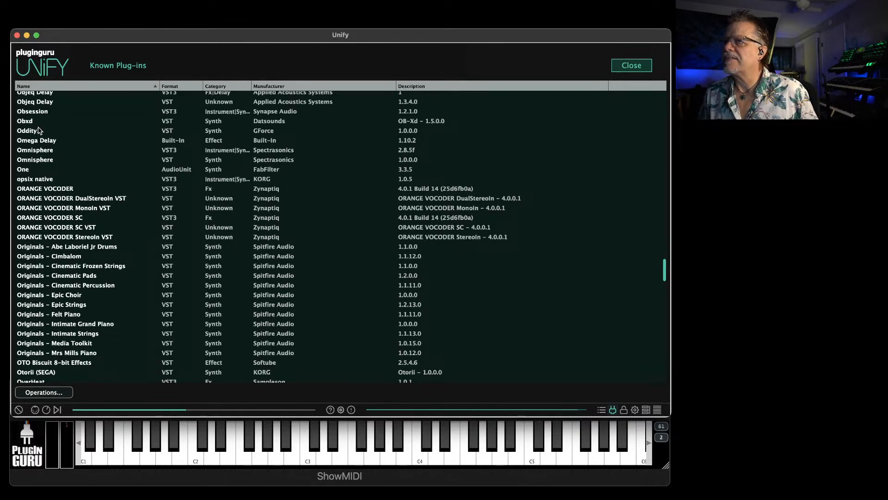
scroll(38, 130, up, 3)
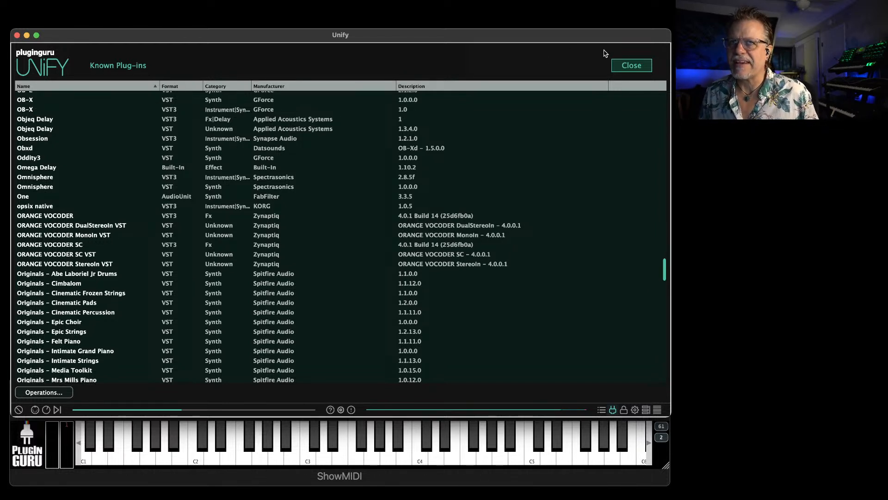
click(637, 68)
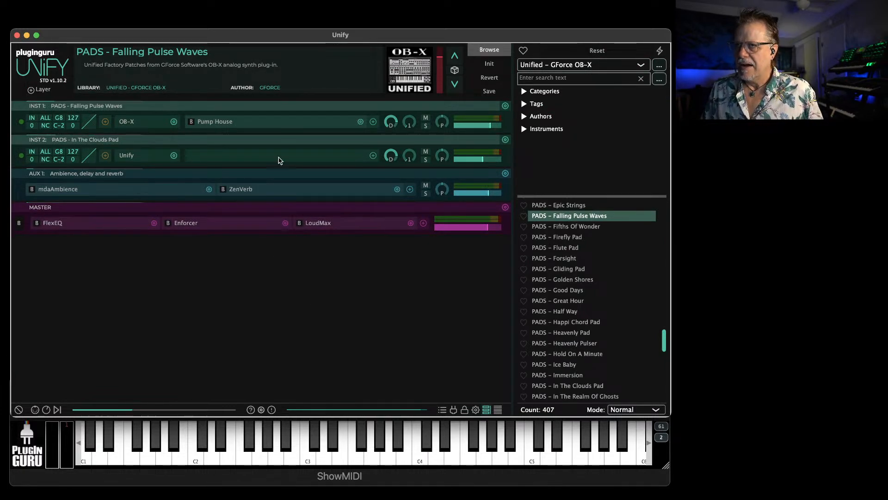
Audition PADS - Hold On A Minute and load LEADS - Dirty Grit from the Unified - GForce OB-X library
click(574, 355)
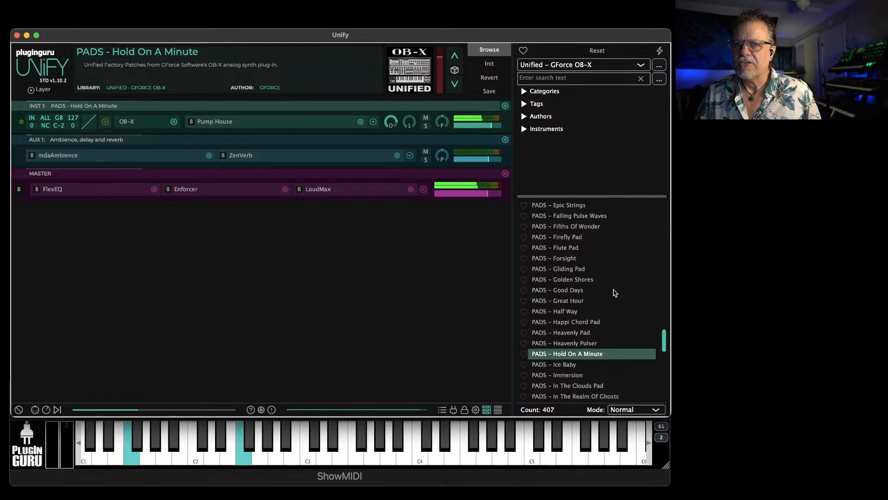
scroll(569, 282, up, 5)
scroll(568, 281, up, 15)
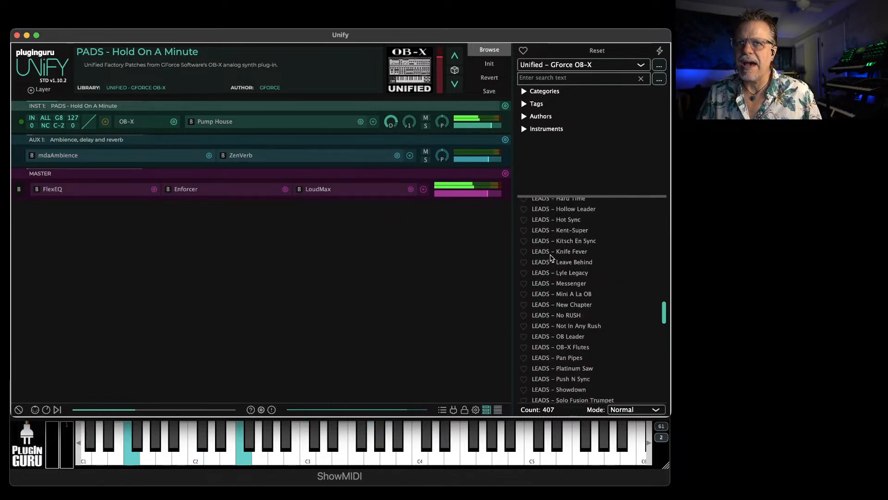
scroll(557, 255, up, 5)
click(561, 249)
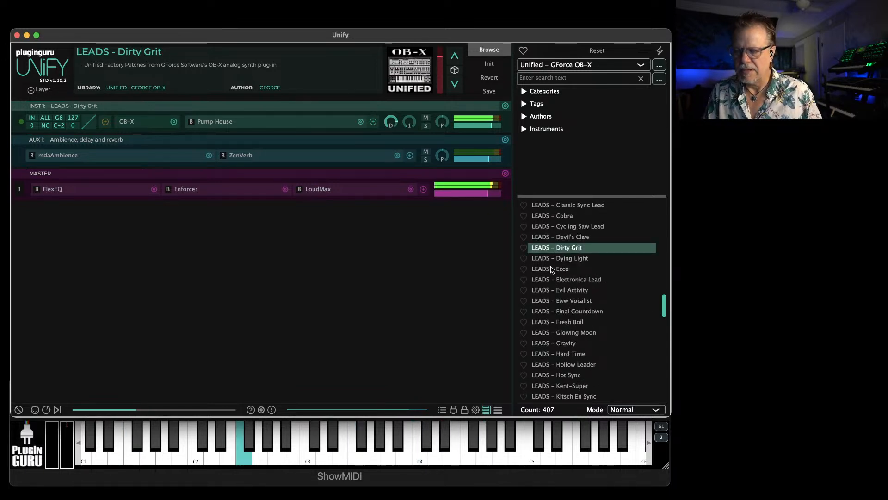
Add LEADS patches Glowing Moon, Cobra, Knife Fever, Not In Any Rush and Push N Sync as Unify layers over Dirty Grit
click(622, 409)
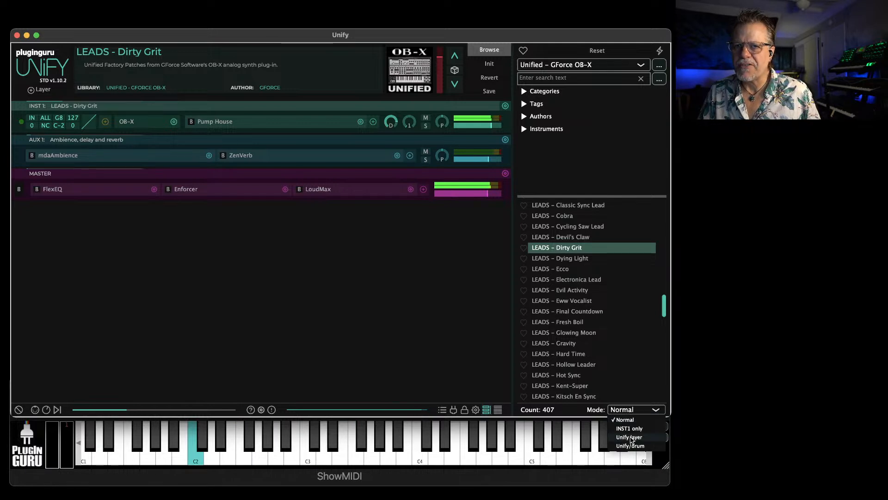
click(630, 438)
click(584, 333)
click(576, 216)
scroll(573, 340, down, 3)
click(573, 343)
scroll(574, 324, down, 3)
click(576, 319)
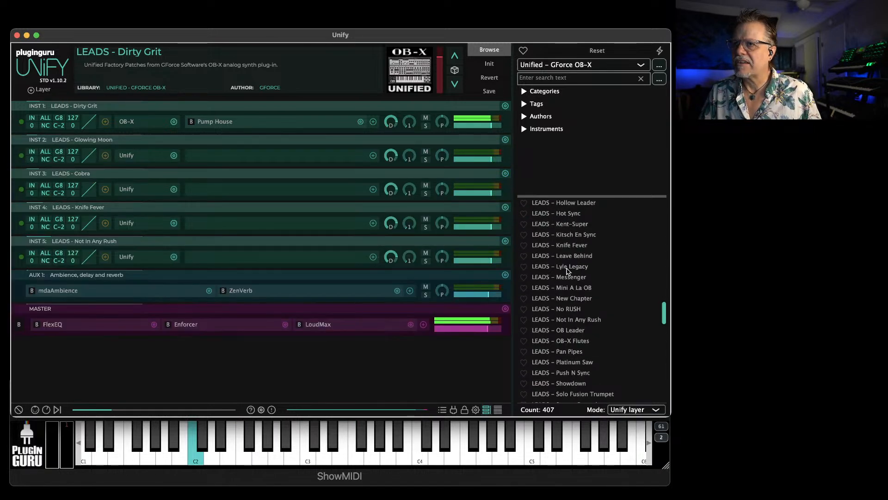
scroll(569, 273, down, 2)
click(578, 311)
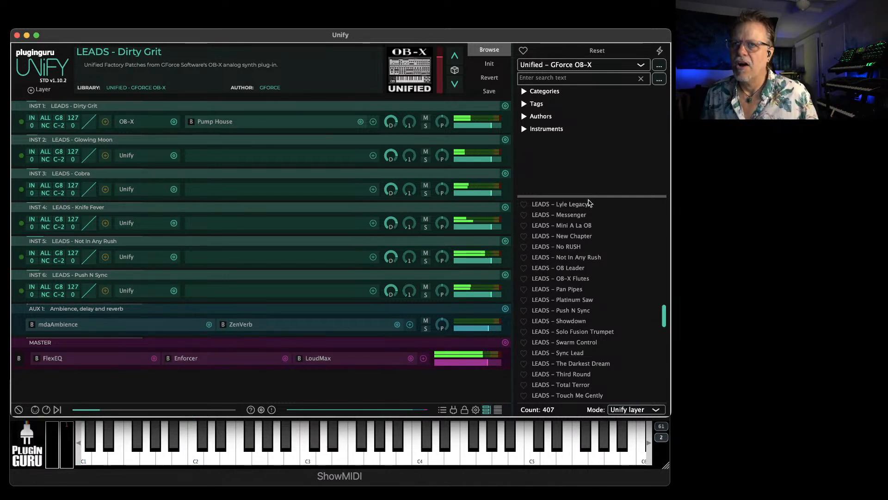
Lower the mix levels of all layers together, setting Knife Fever to -7.00 dB, and adjust the panning from the Not In Any Rush layer
drag(491, 228, 482, 228)
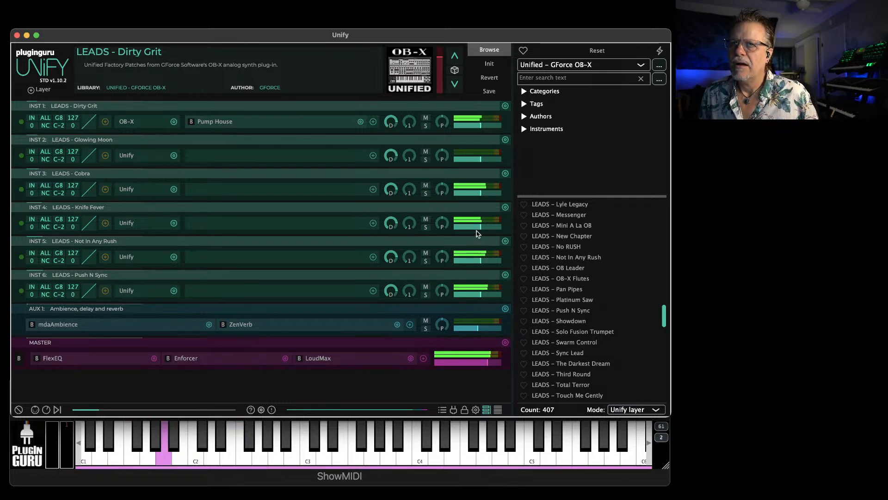
drag(479, 231, 481, 230)
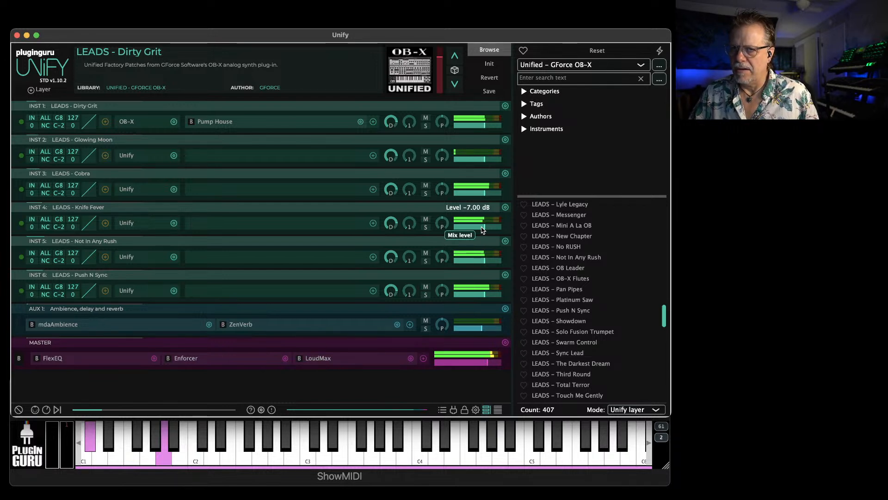
drag(440, 257, 438, 269)
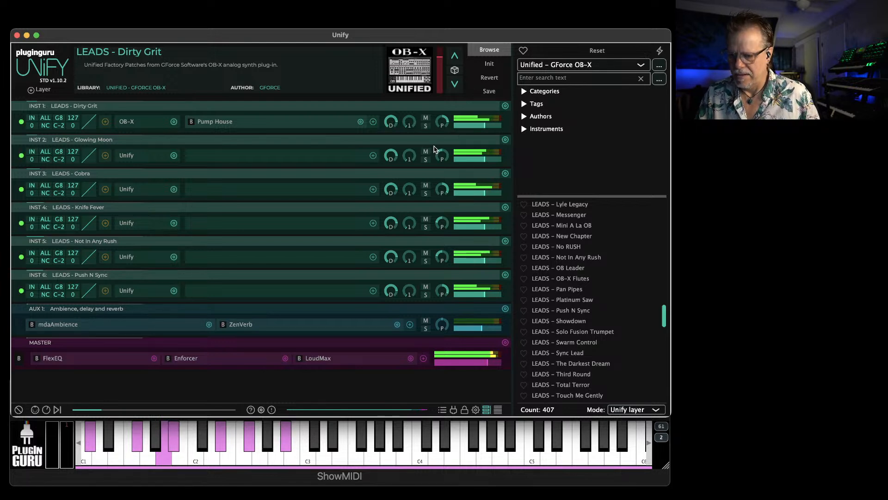
Add a MIDI effect layer to the patch and load the creative MIDI effect PolyBox onto it
click(44, 90)
mouse_move(49, 97)
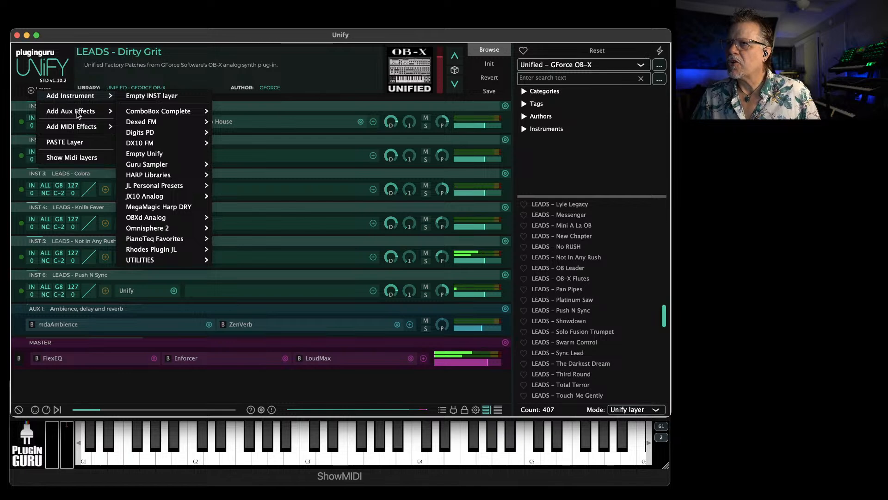
mouse_move(76, 128)
click(147, 127)
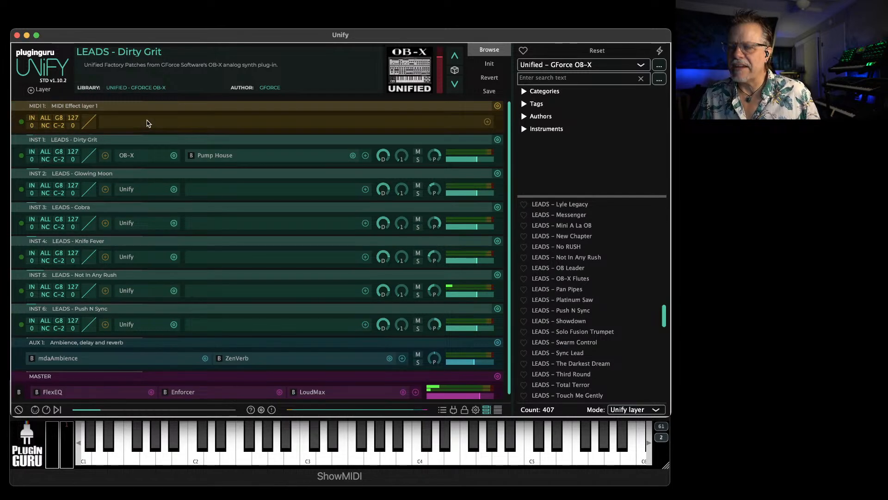
click(487, 123)
mouse_move(381, 146)
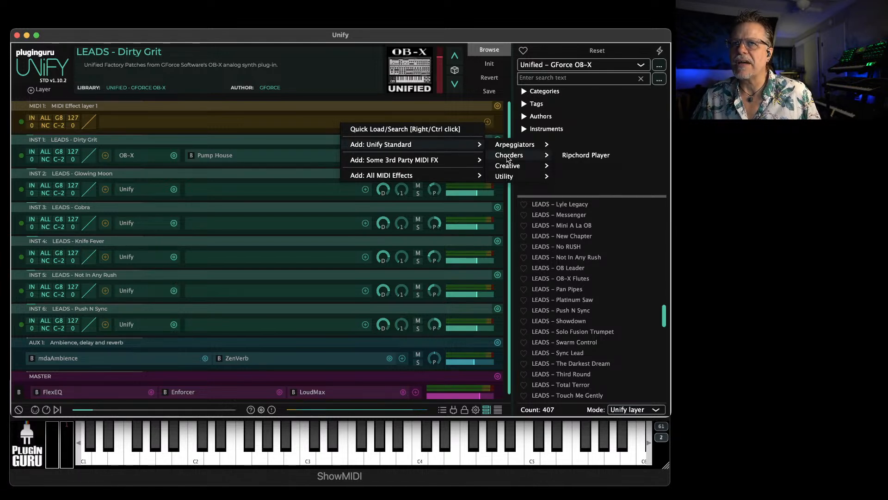
mouse_move(507, 166)
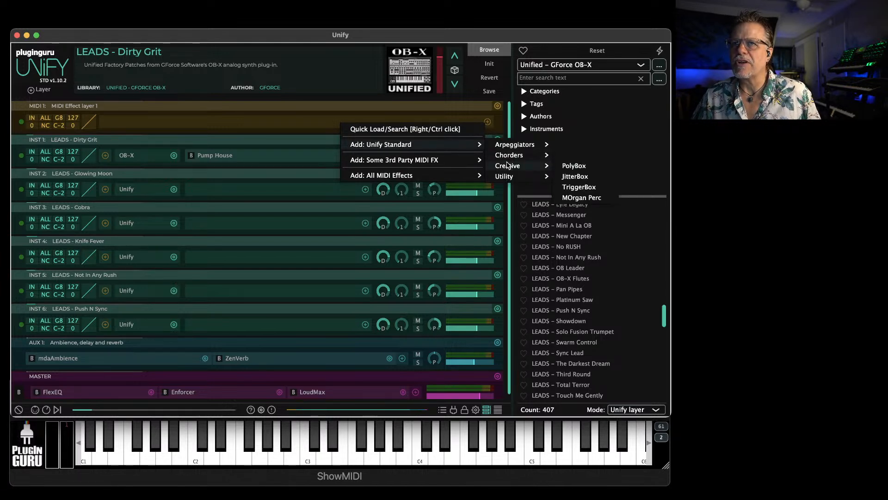
click(574, 166)
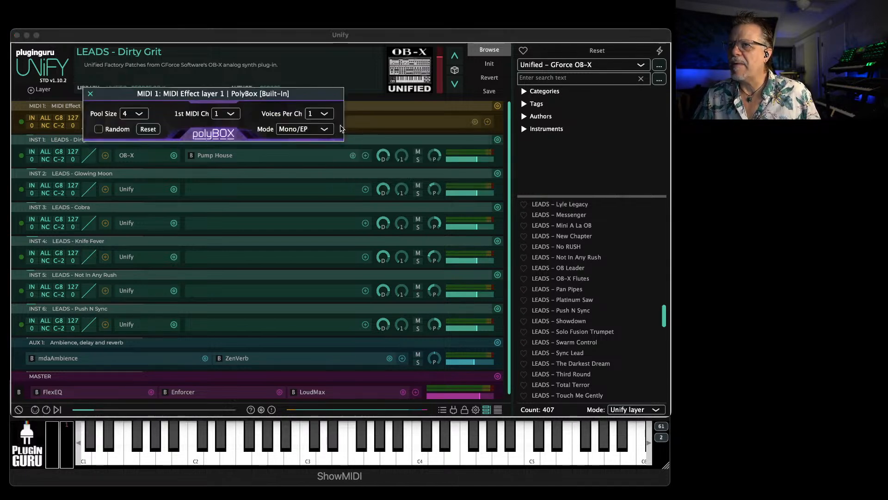
Set the PolyBox pool size to 6 and move its window clear of the layer stack
click(130, 115)
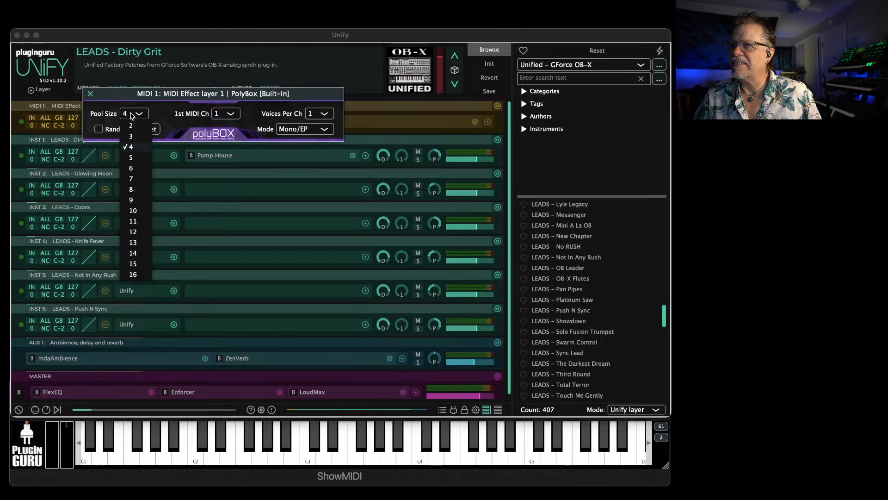
click(133, 168)
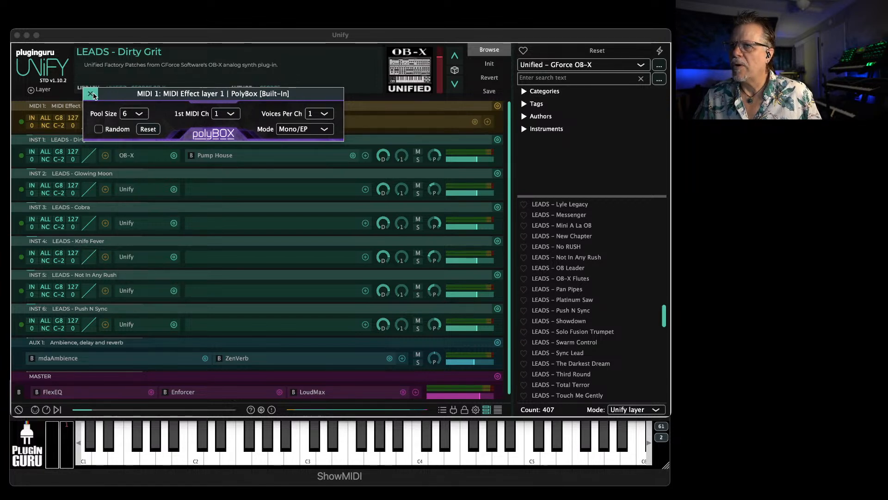
drag(125, 100, 140, 15)
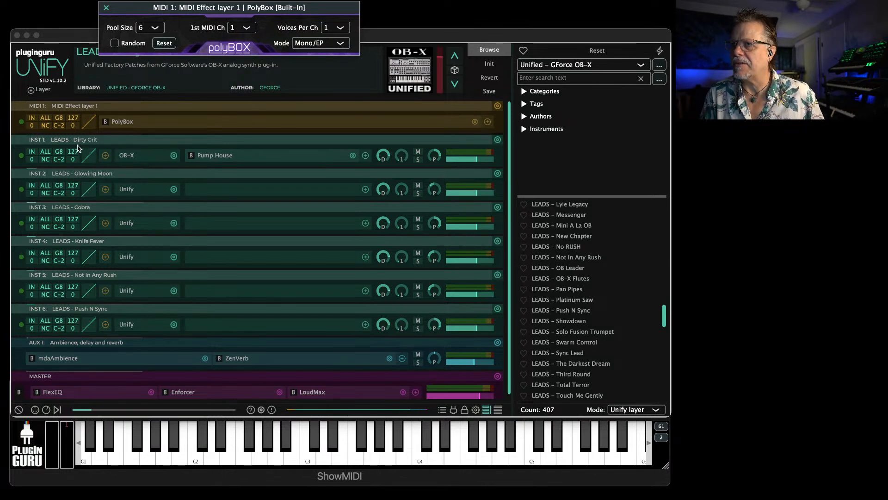
Assign MIDI channels 1 to 6 in order to the instrument layers INST 1 to INST 6
click(45, 153)
click(62, 186)
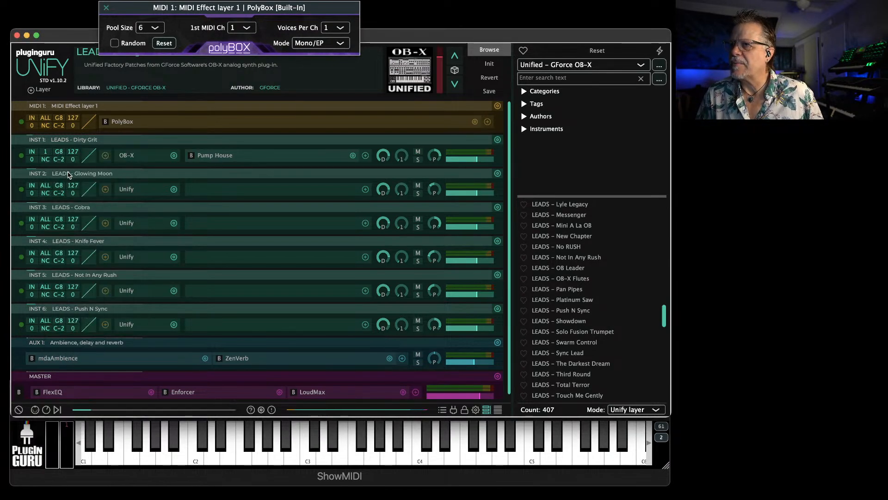
click(45, 185)
click(64, 230)
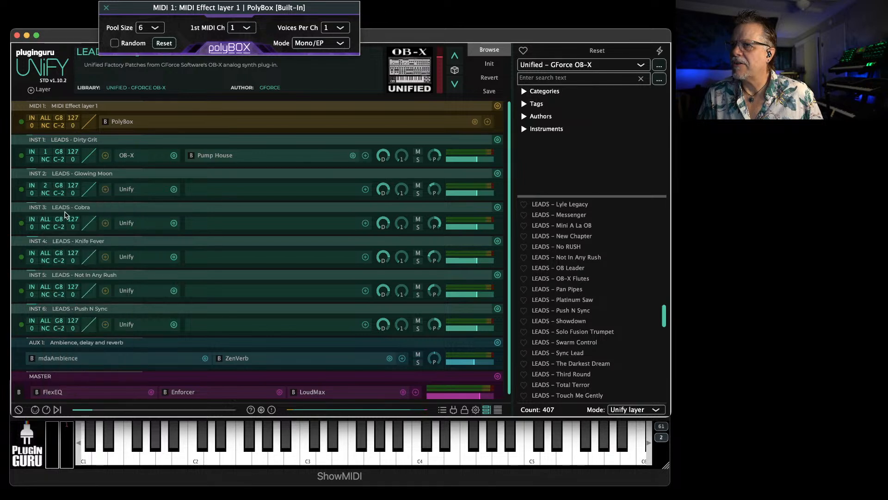
click(53, 223)
click(62, 273)
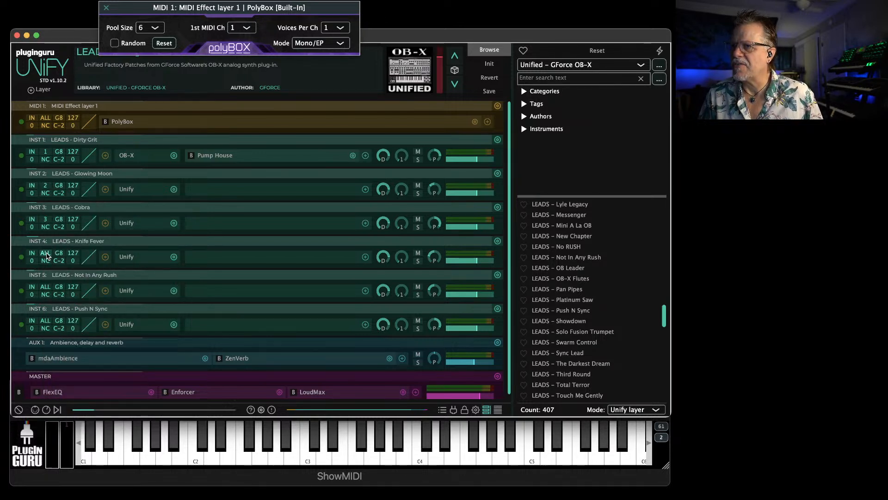
click(46, 254)
click(67, 114)
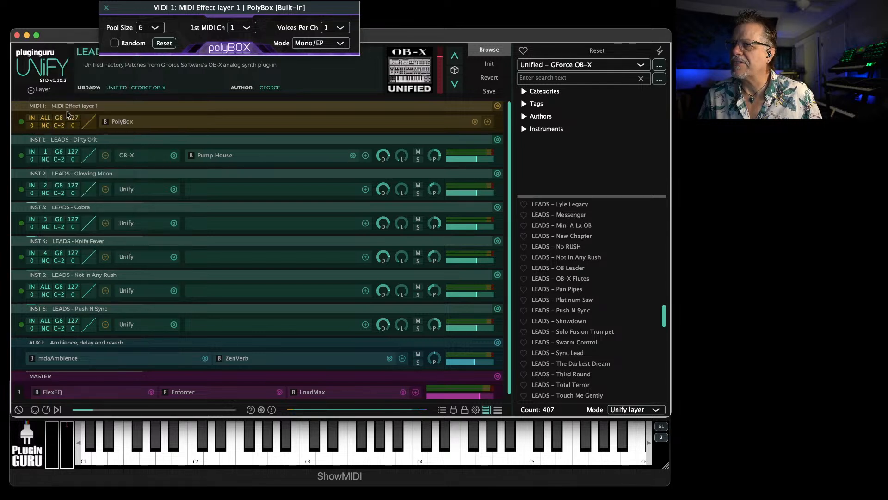
click(45, 288)
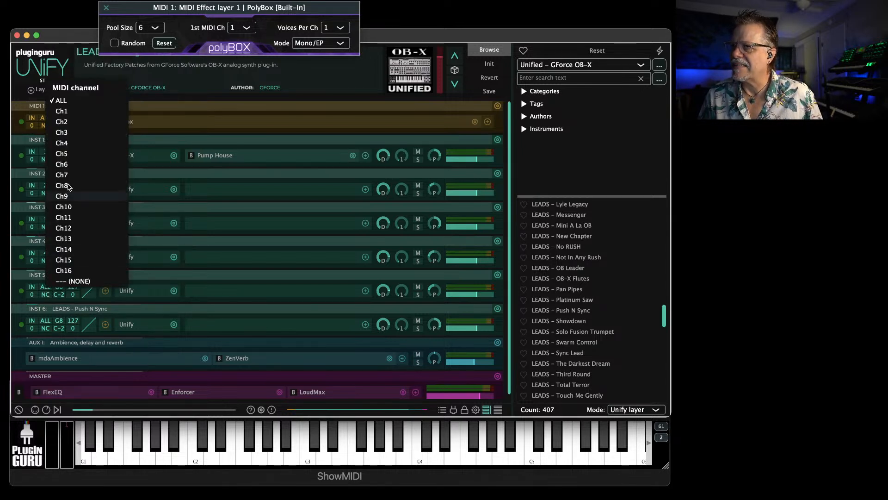
click(63, 157)
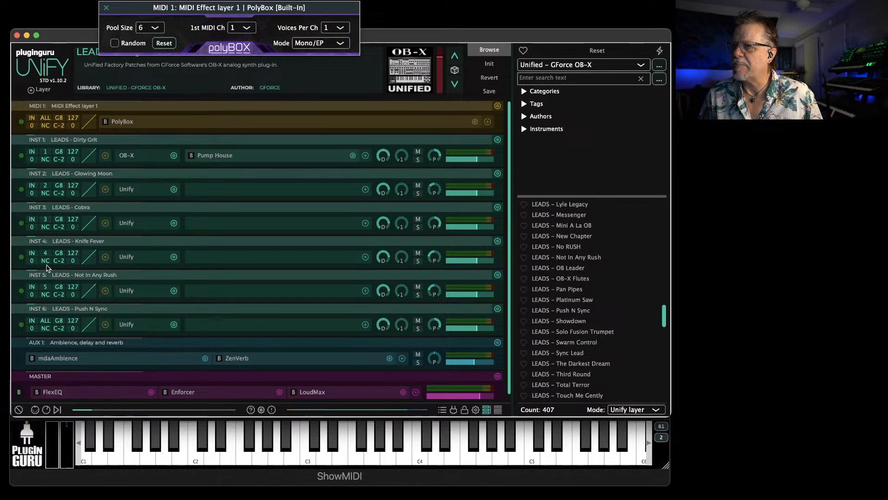
click(46, 320)
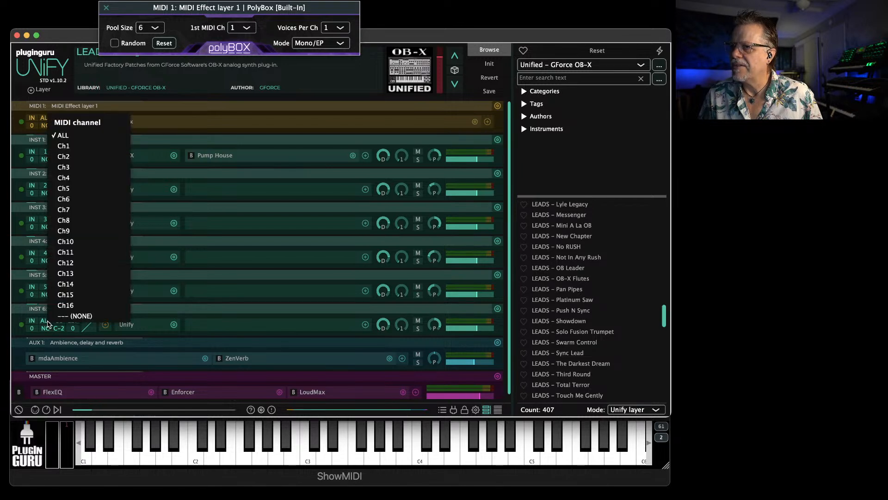
click(67, 202)
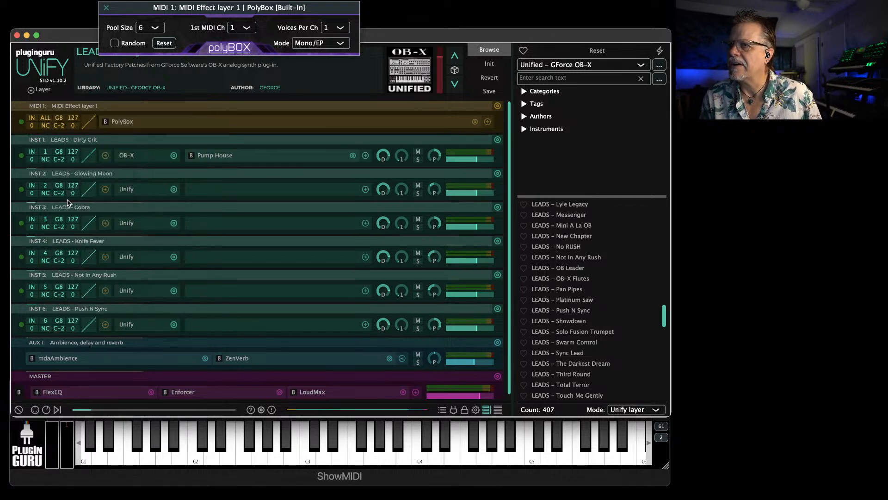
Set the MIDI source of INST 1 to the PolyBox MIDI 1 layer and rename that MIDI layer "Layer Switcher"
click(31, 152)
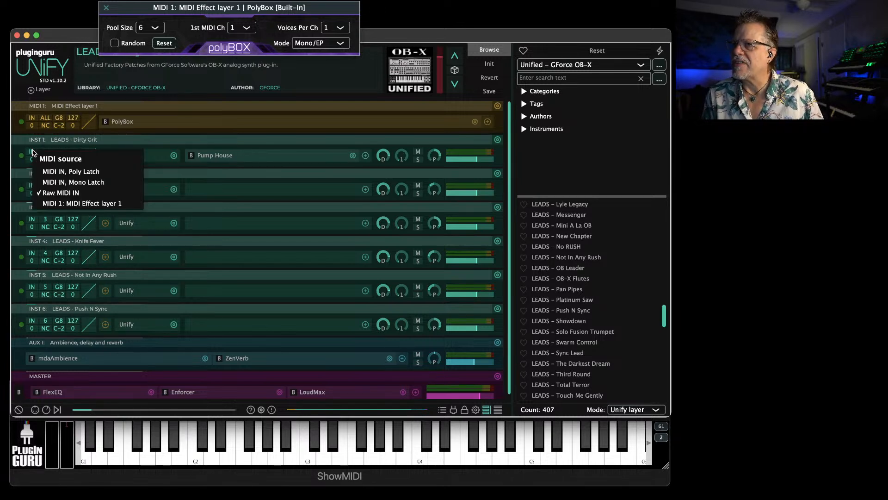
click(59, 204)
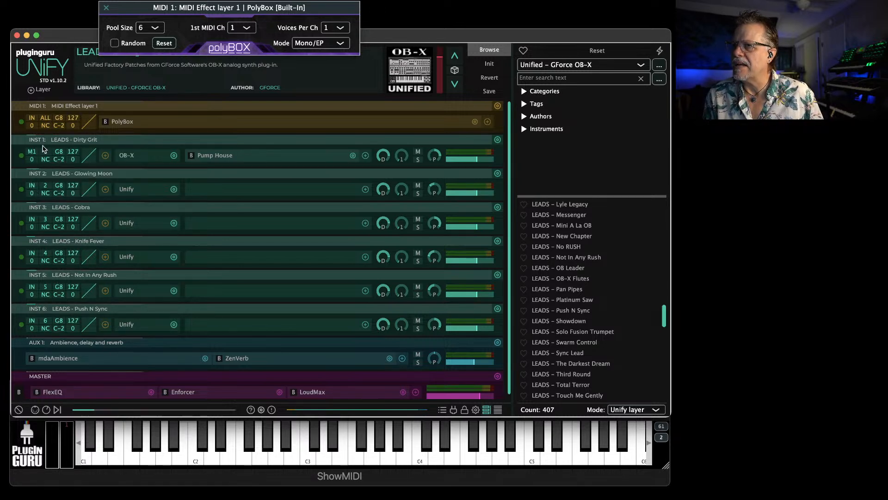
double_click(72, 106)
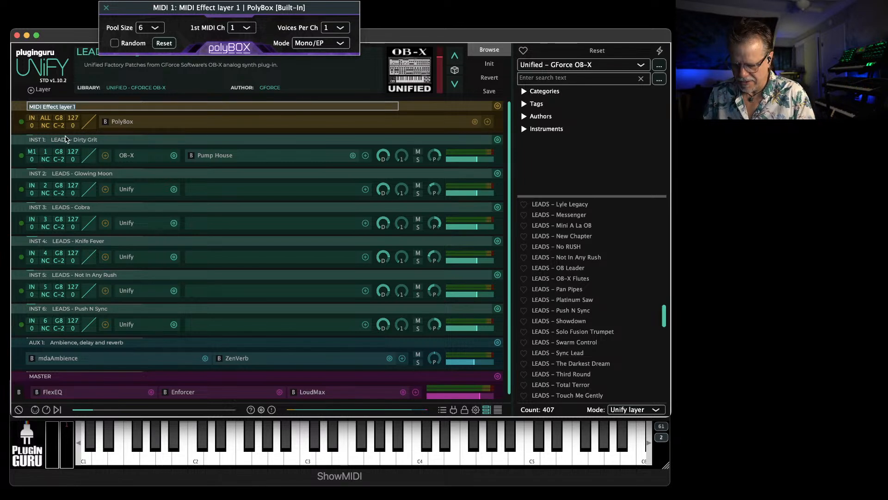
text(j)
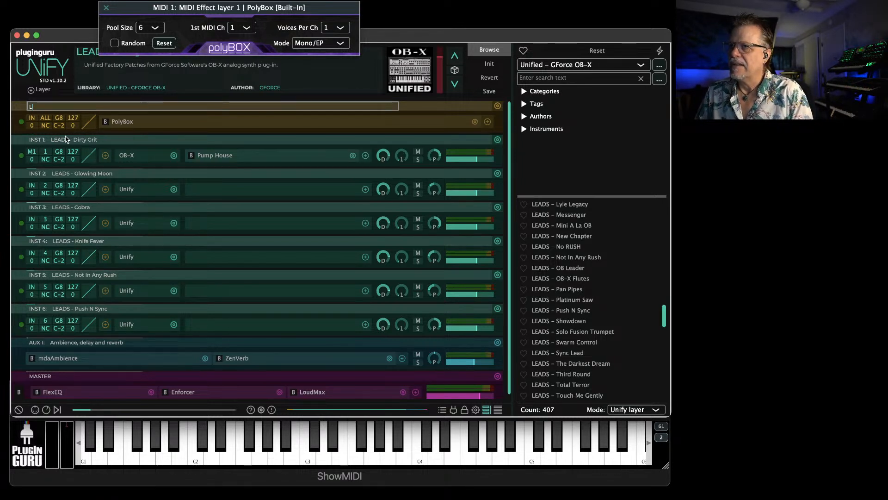
text(ayer Switche)
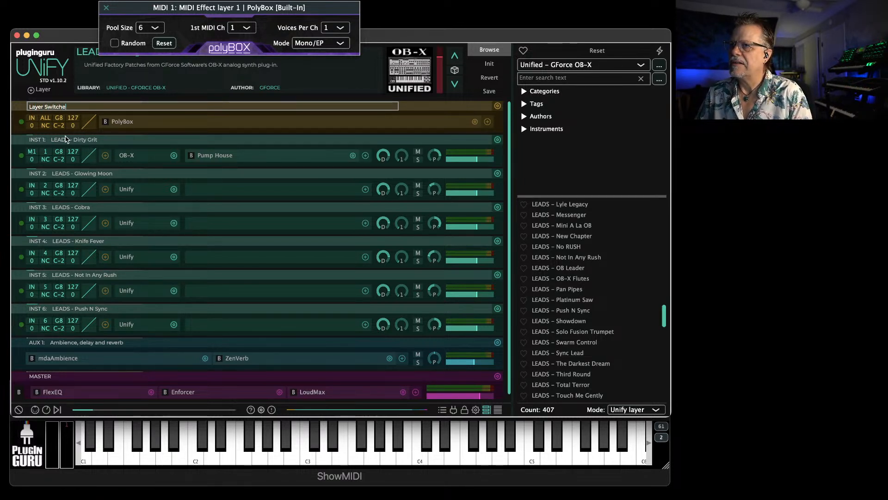
text(r)
key(Return)
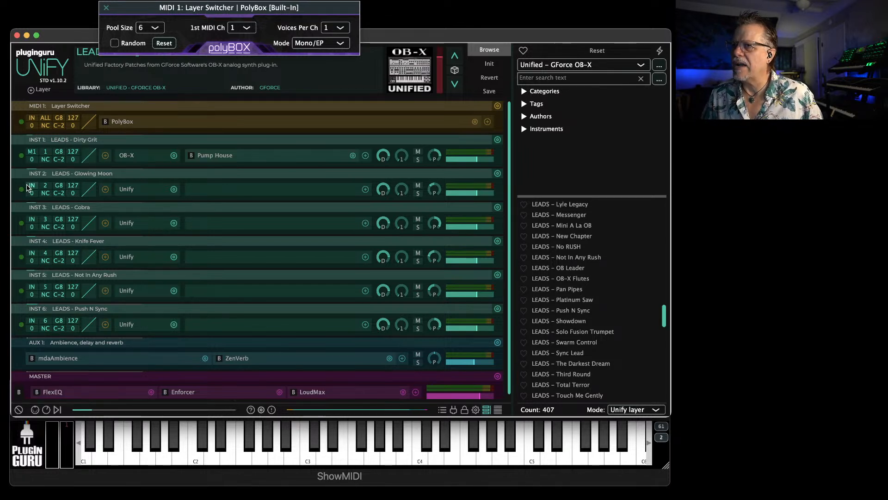
Set the MIDI source of instrument layers INST 2 to INST 6 to MIDI 1: Layer Switcher
click(31, 186)
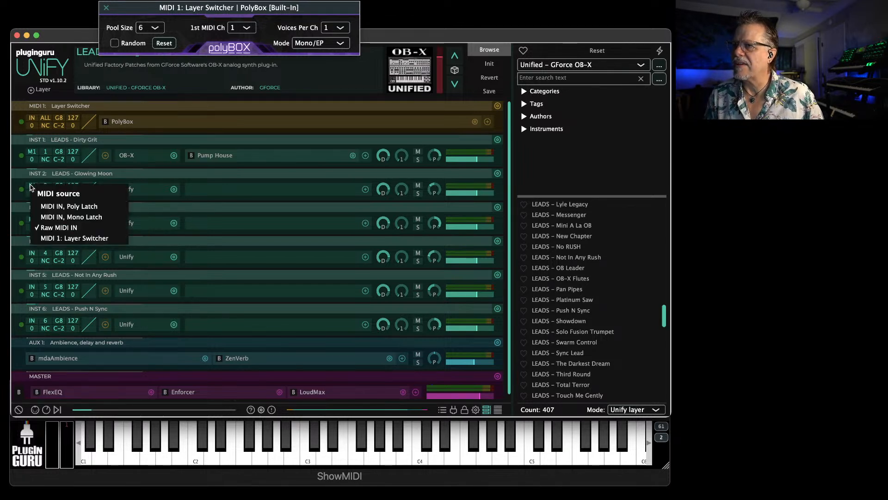
click(86, 238)
click(32, 222)
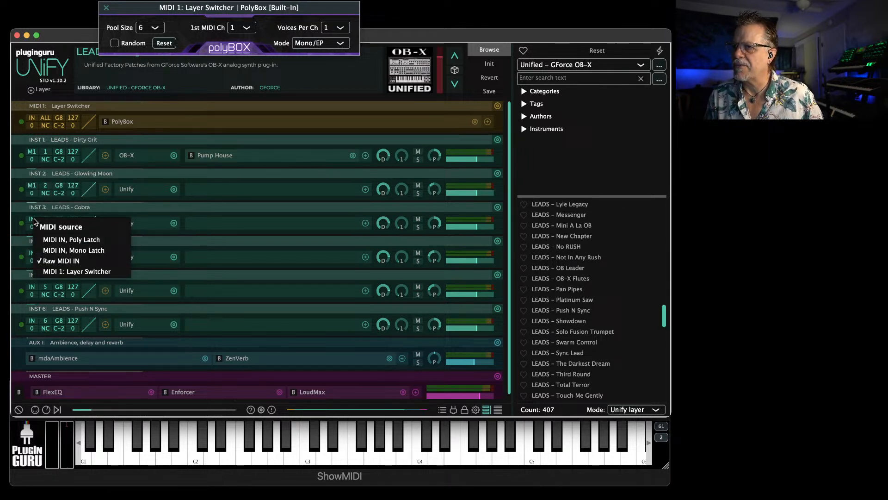
click(70, 272)
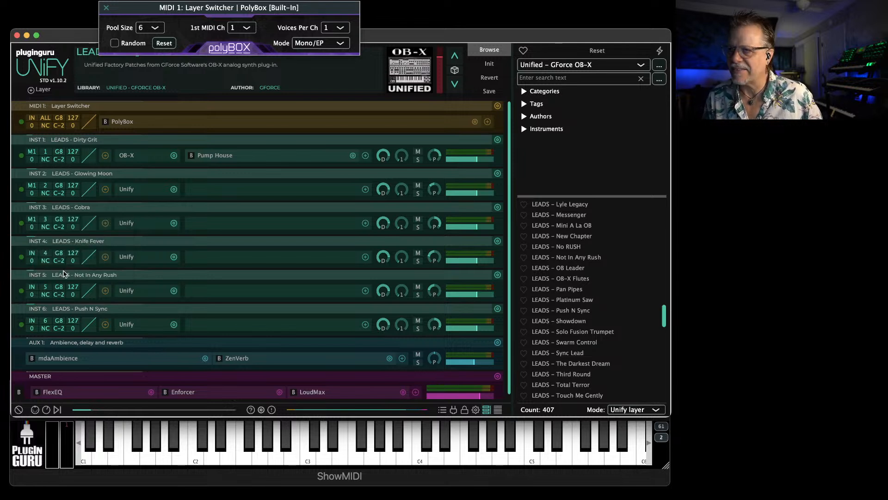
click(32, 253)
click(64, 249)
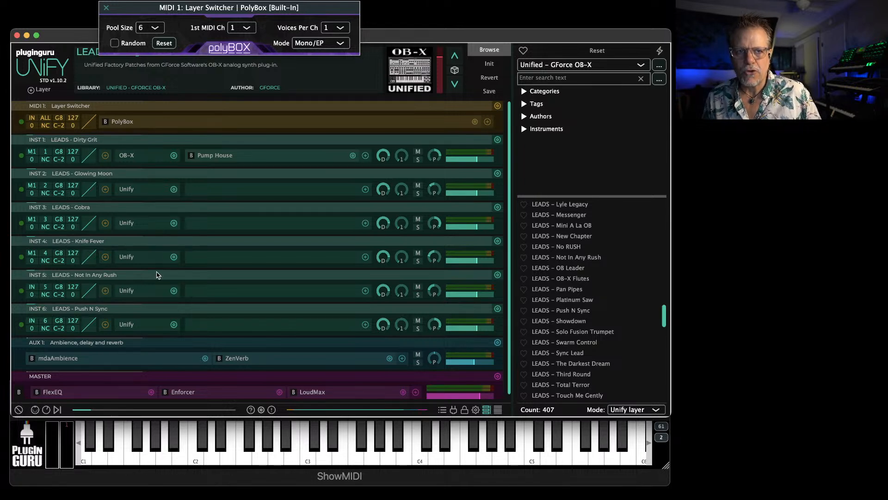
click(38, 289)
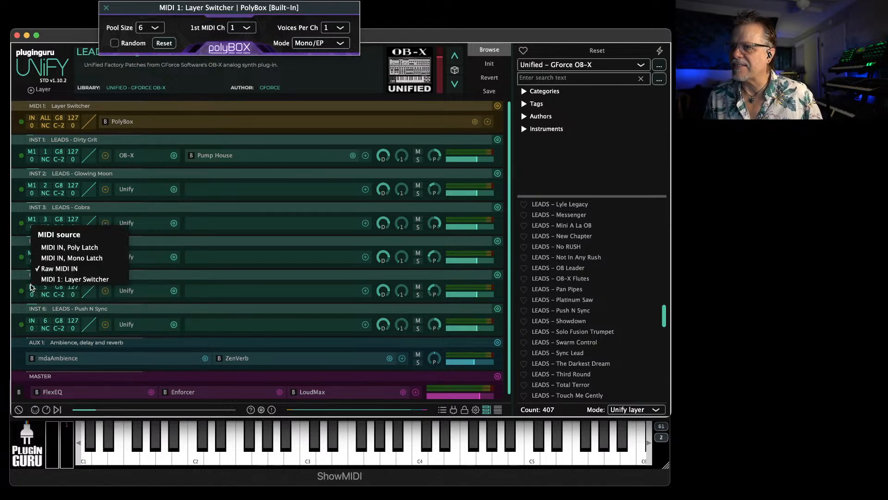
click(63, 280)
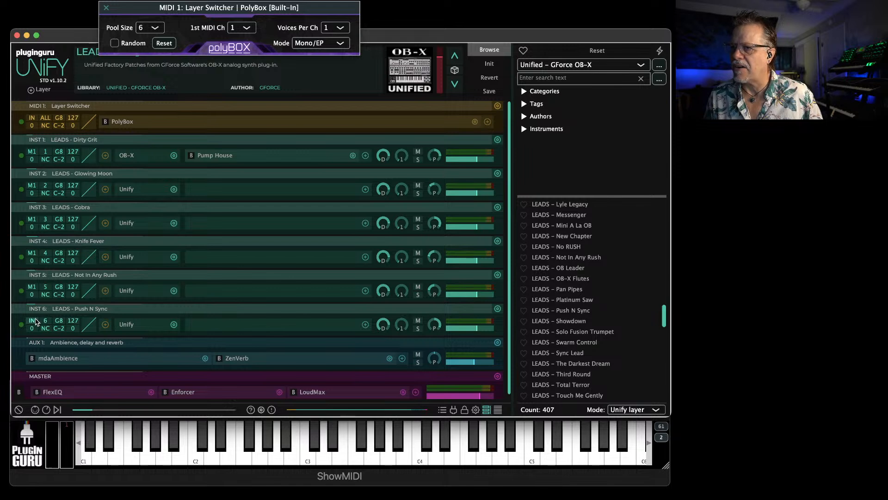
click(32, 320)
click(81, 314)
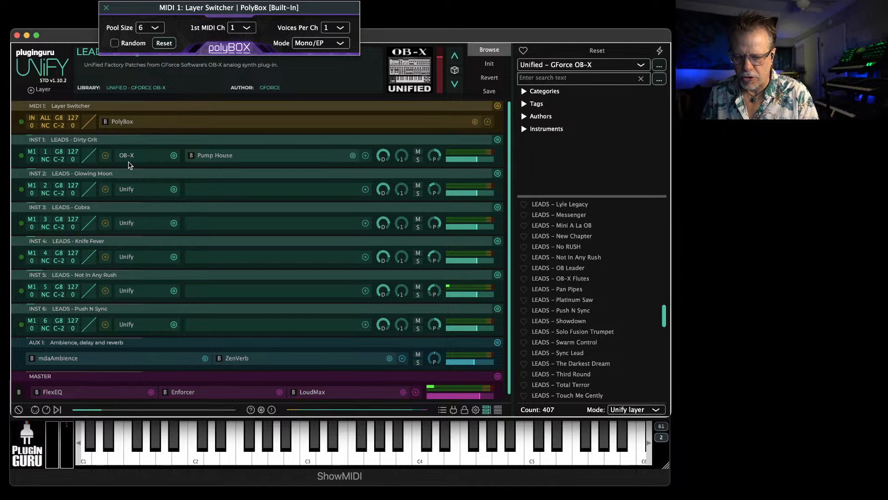
Open the nested Unify patch on INST 5, examine its first two pages of macro knobs, and close it
click(126, 295)
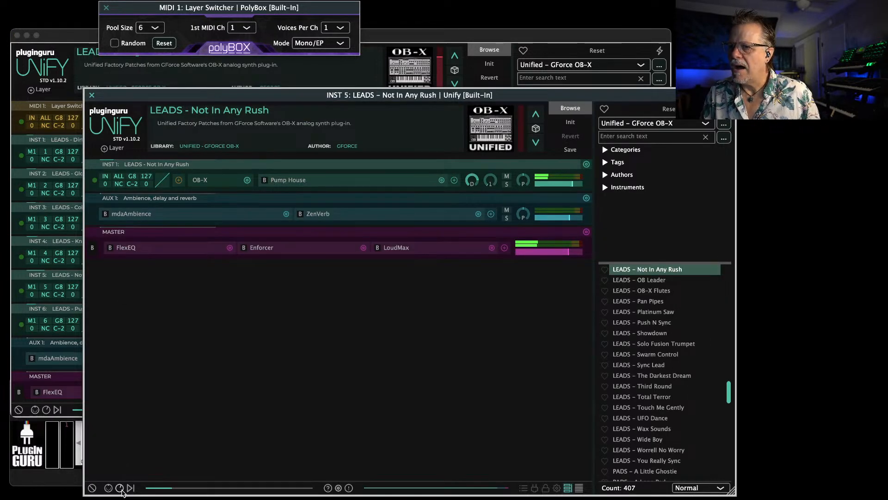
click(121, 489)
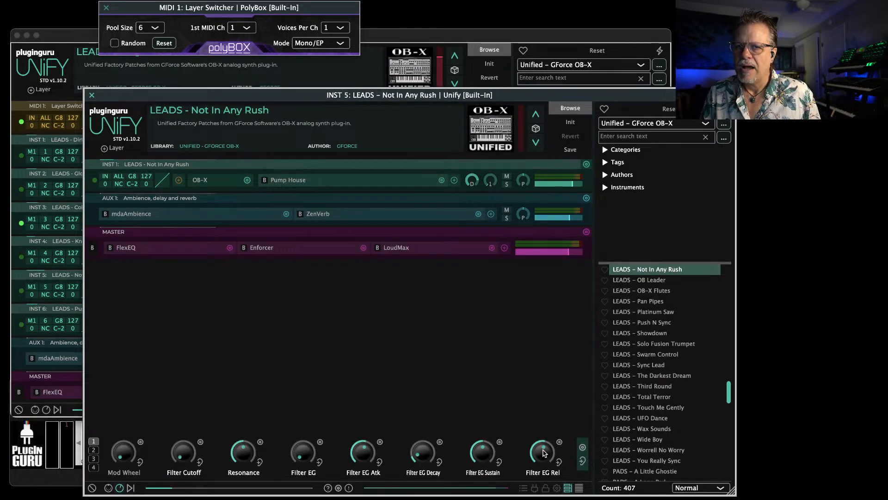
click(93, 450)
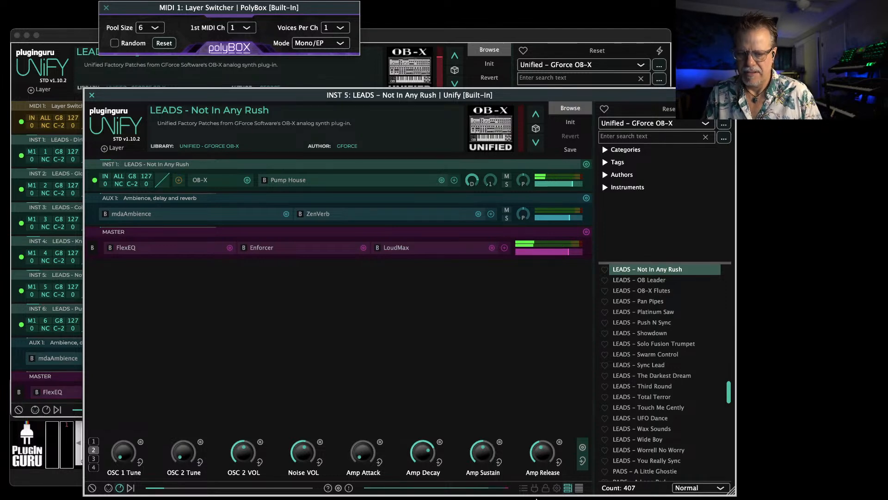
mouse_move(534, 495)
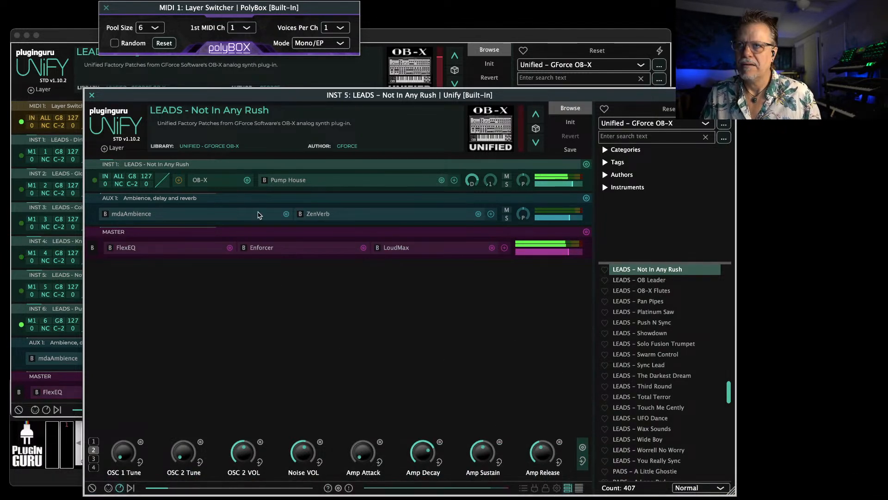
click(91, 96)
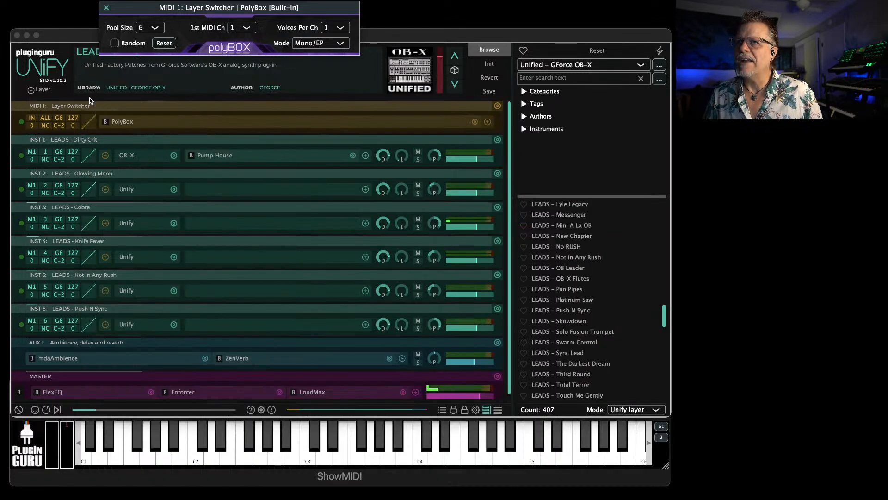
Try the Ch/AR and Chord modes in PolyBox
click(327, 42)
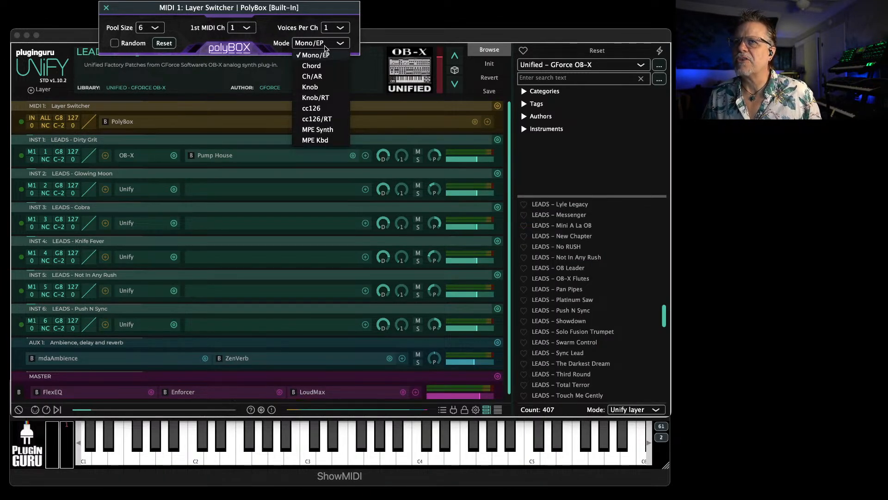
click(320, 75)
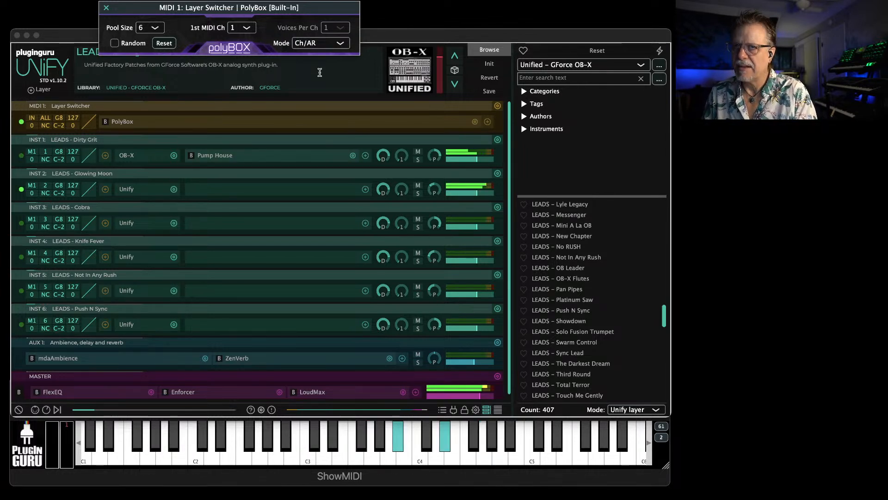
click(323, 42)
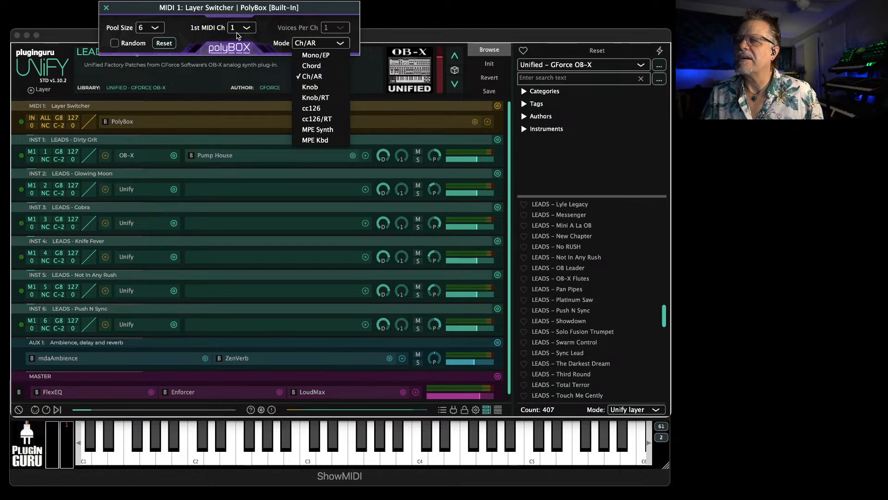
click(313, 66)
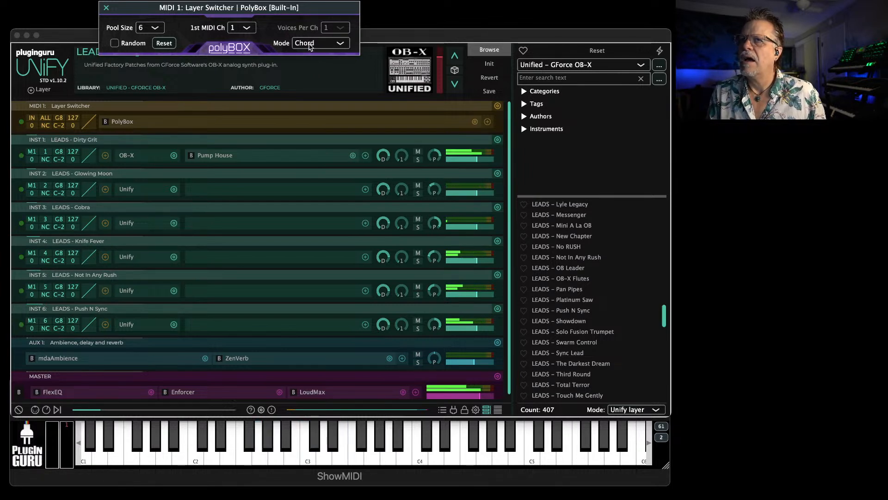
click(309, 44)
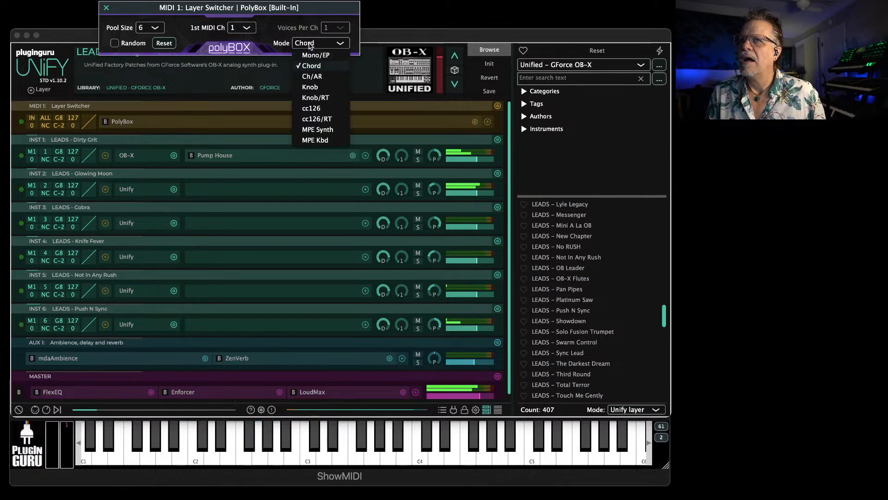
click(315, 76)
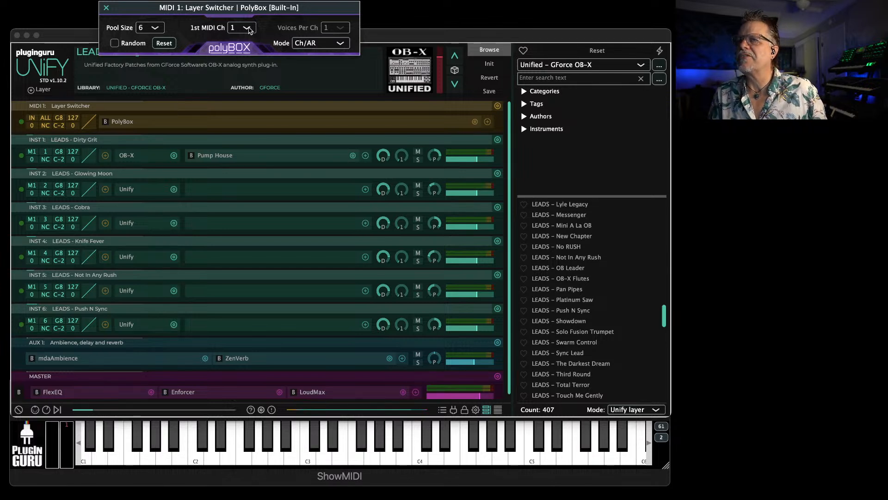
click(300, 42)
click(313, 66)
Set PolyBox to Mono/EP mode with 16 voices per channel
click(323, 46)
click(316, 54)
click(337, 28)
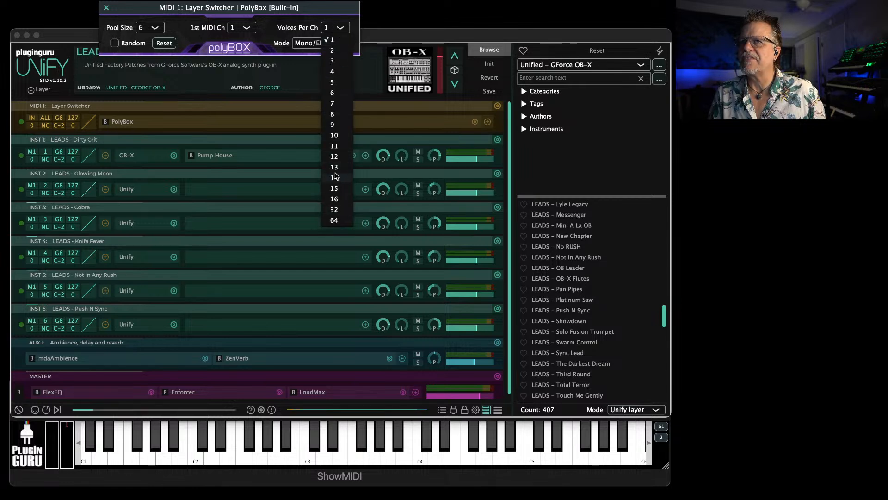
click(335, 199)
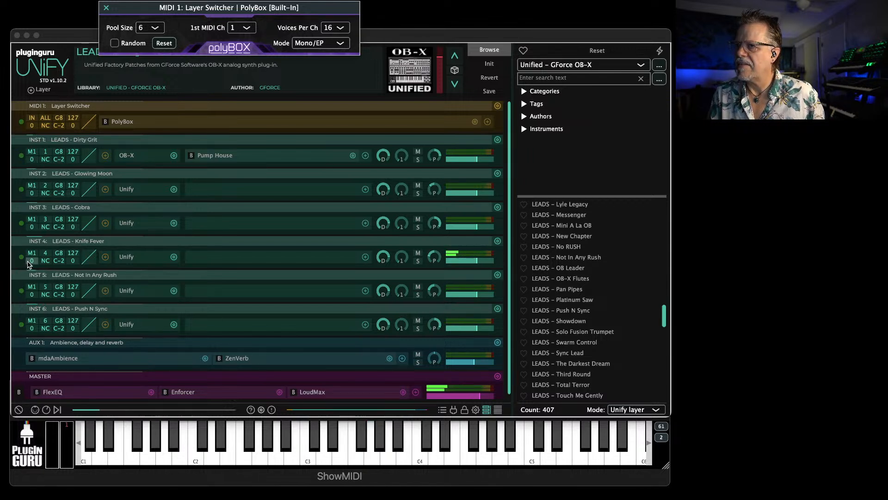
Transpose the INST 2 and INST 4 layers by -12 and close the PolyBox window
drag(27, 263, 32, 281)
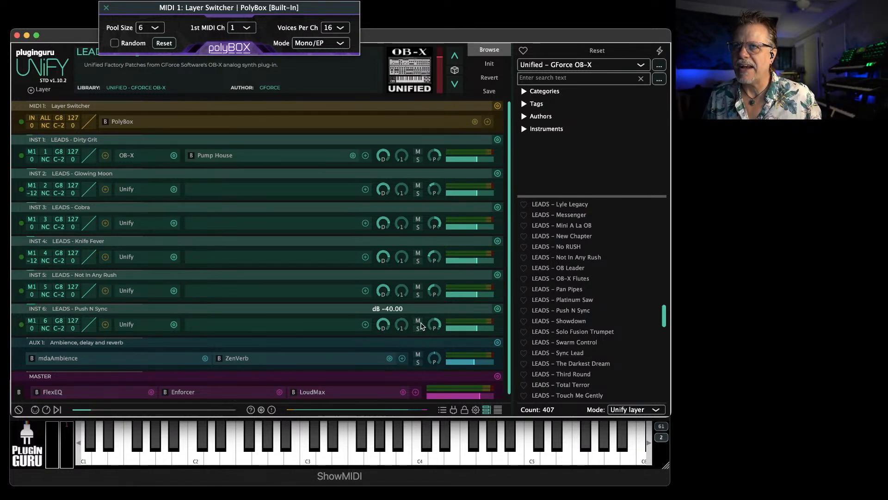
drag(117, 11, 74, 100)
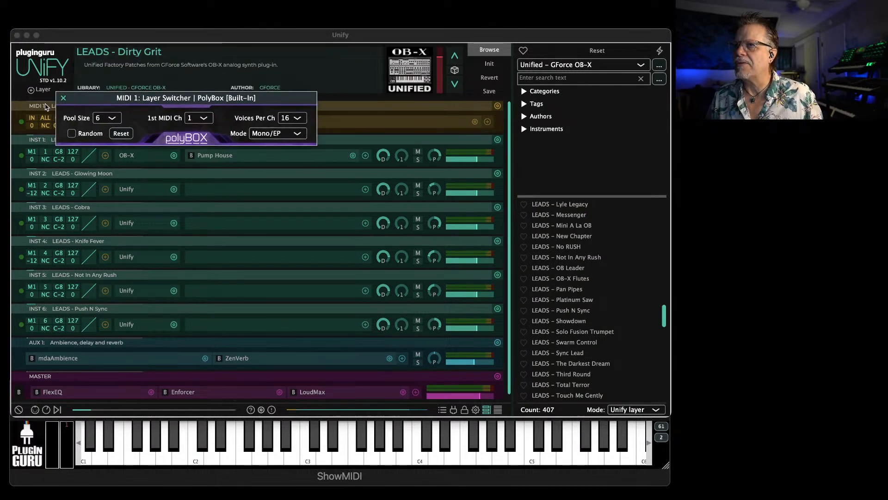
click(64, 97)
Choose the Unified - Beatsurfing RANDOM library in the patch browser
key(super+Tab)
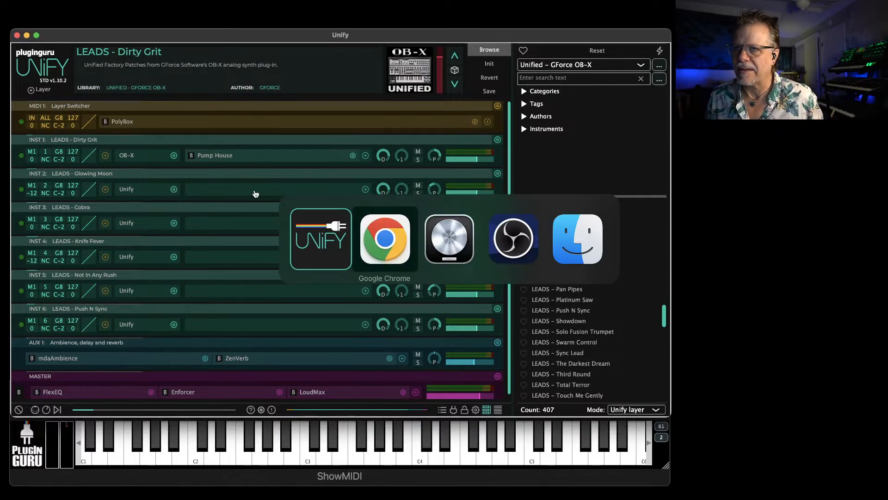
click(391, 252)
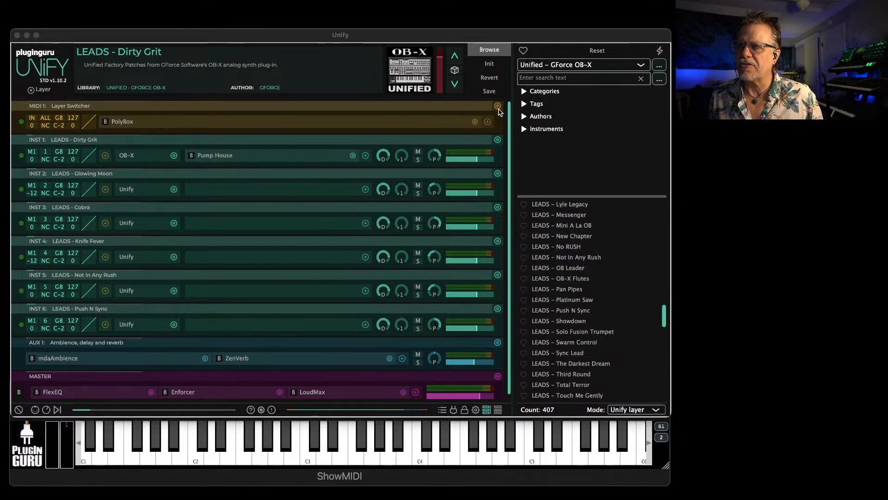
click(565, 66)
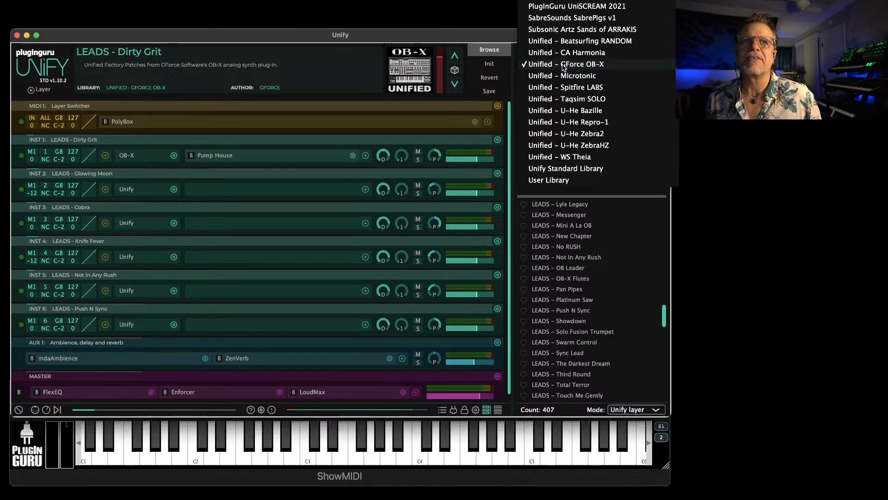
scroll(583, 186, up, 5)
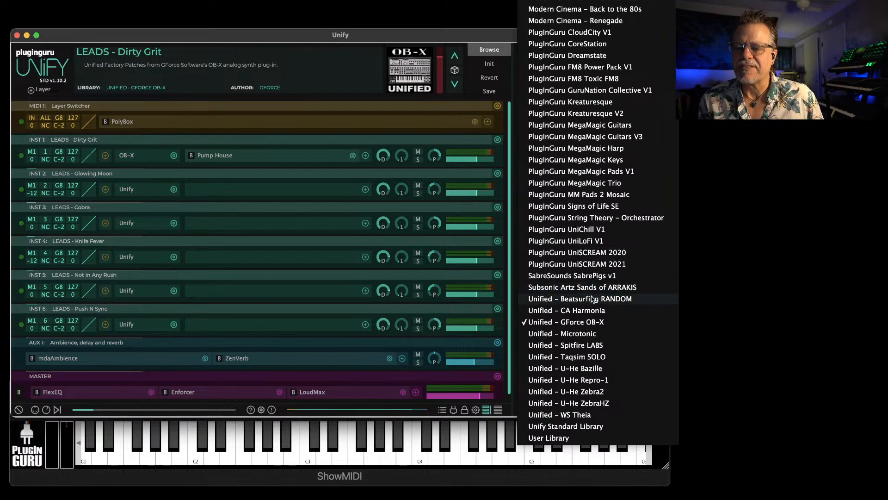
click(593, 301)
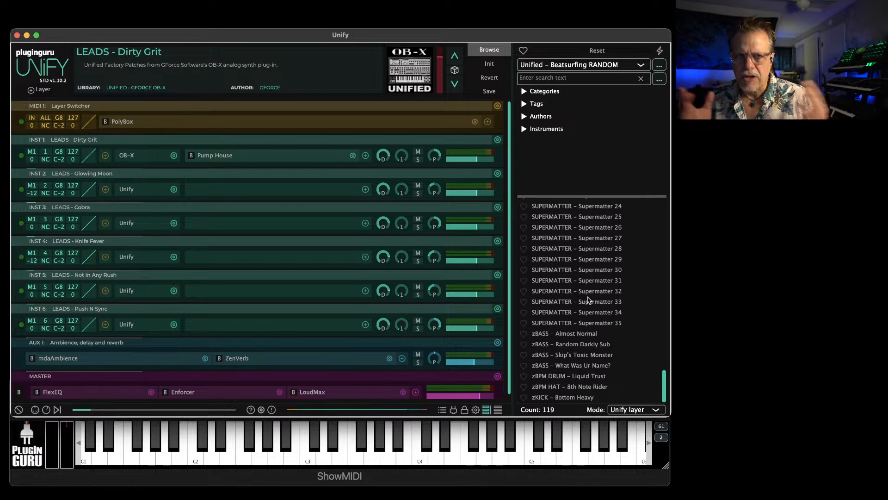
Set the patch loading mode to Normal and load the patch SUPERMATTER - Supermatter 01
click(625, 412)
click(632, 416)
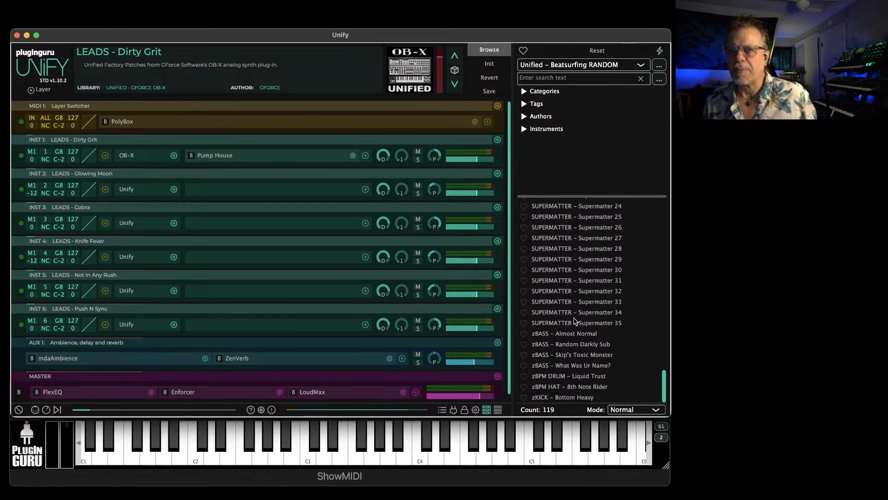
scroll(573, 302, up, 10)
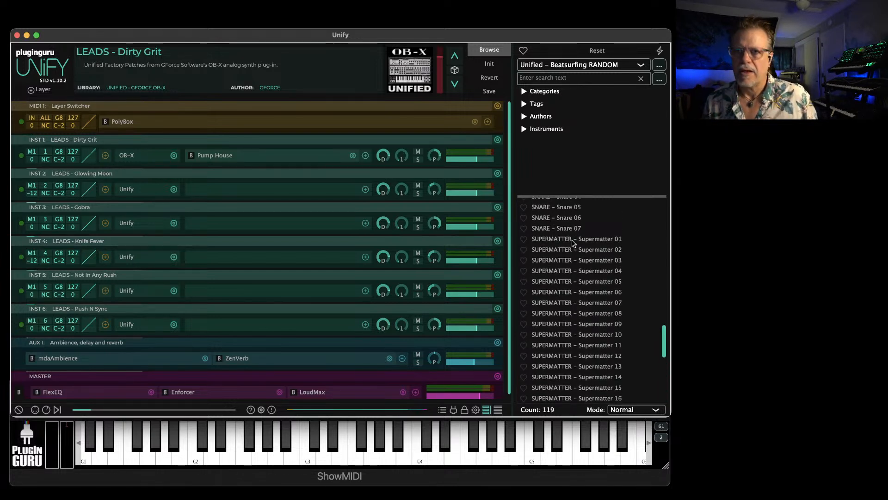
click(565, 242)
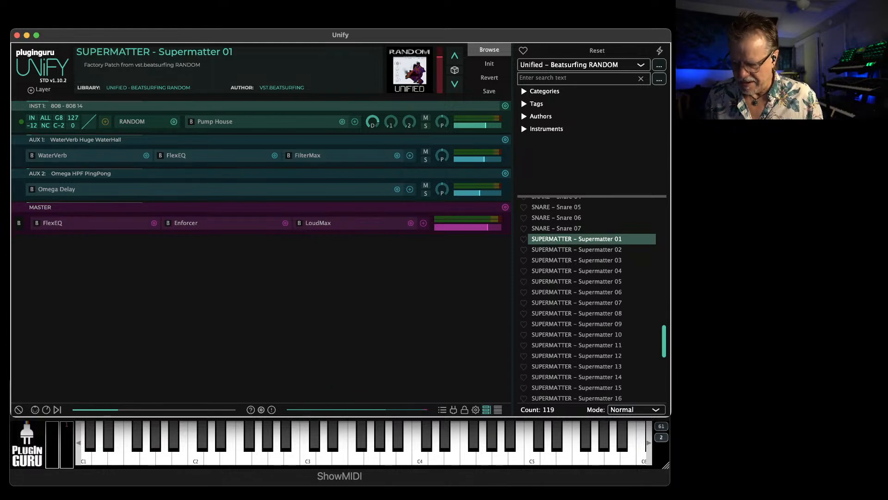
Switch to Google Chrome, bring the pluginguru.com window into view and open the site's Unify page
key(super+Tab)
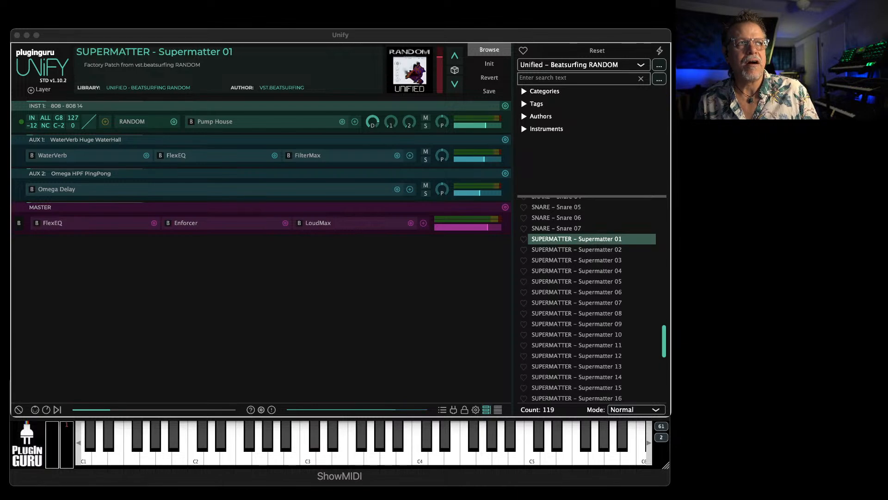
drag(887, 83, 343, 17)
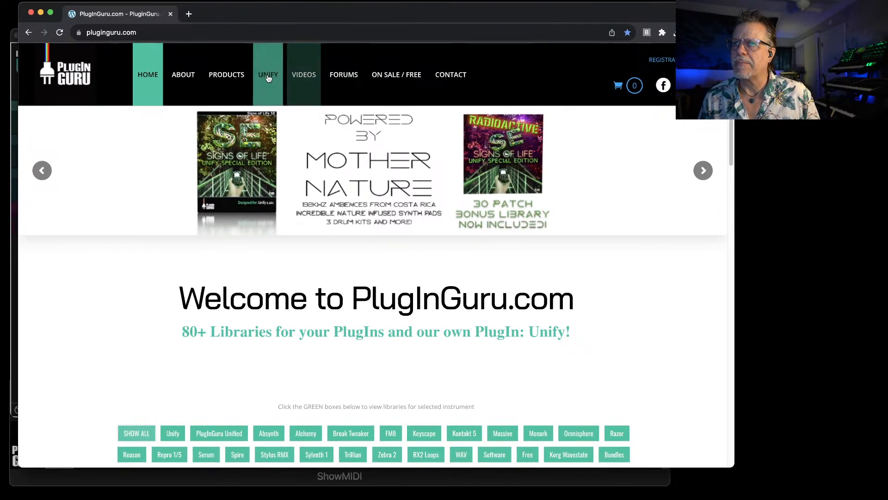
click(269, 79)
Examine the list of plug-ins on the Unify product page, including the Cherry Audio and GForce entries
scroll(421, 306, down, 15)
scroll(326, 311, down, 7)
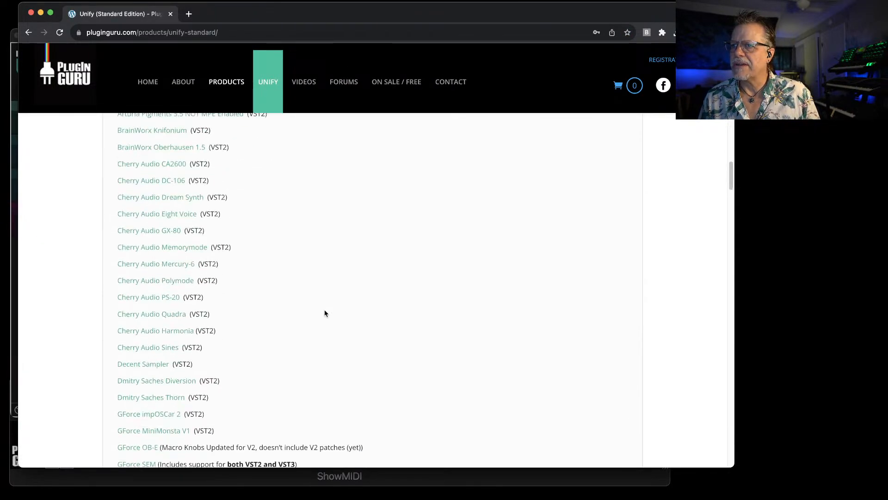
scroll(240, 334, down, 2)
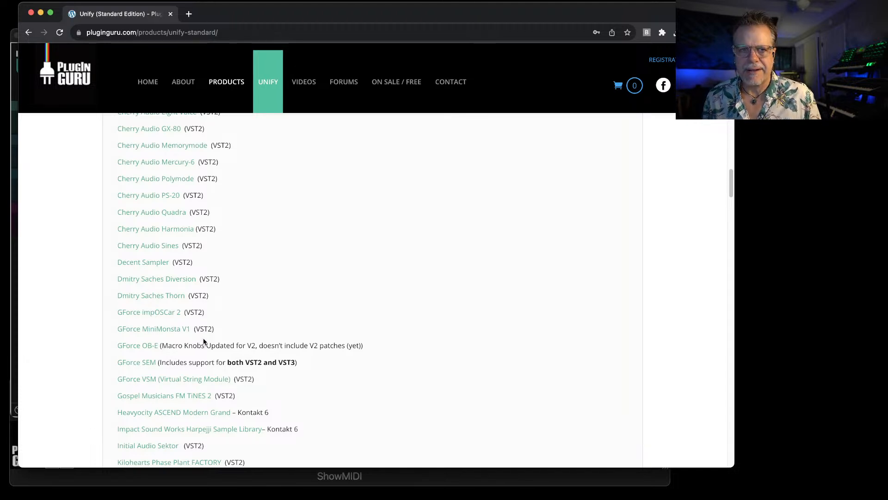
scroll(204, 343, down, 6)
scroll(203, 342, up, 5)
scroll(202, 342, up, 3)
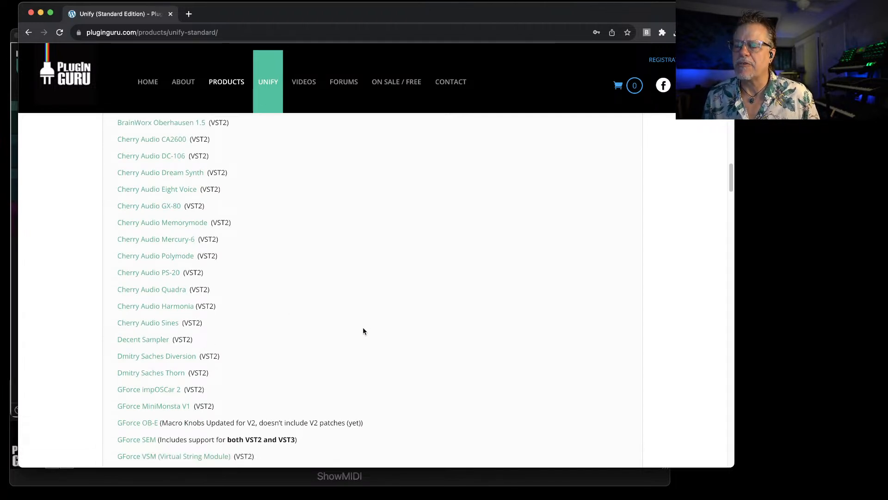
Close the Unify product page and bring the Beatsurfing website's Google Chrome window into view
key(super+w)
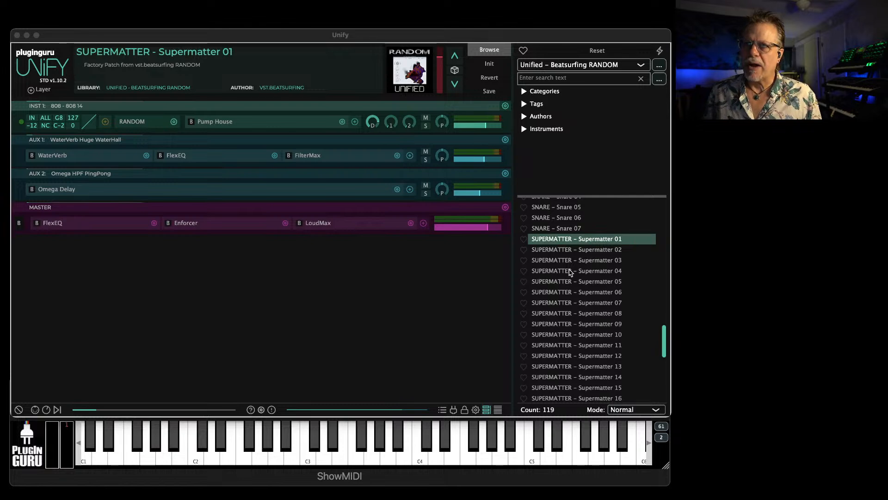
click(553, 241)
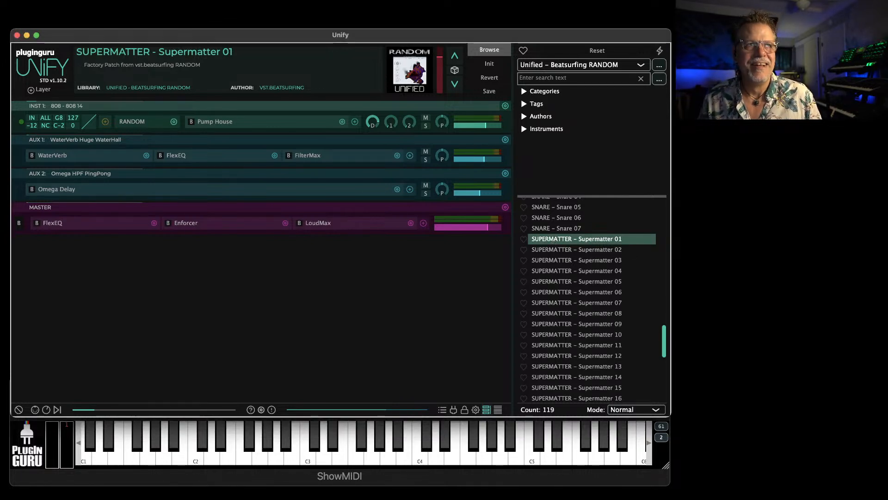
key(super+Tab)
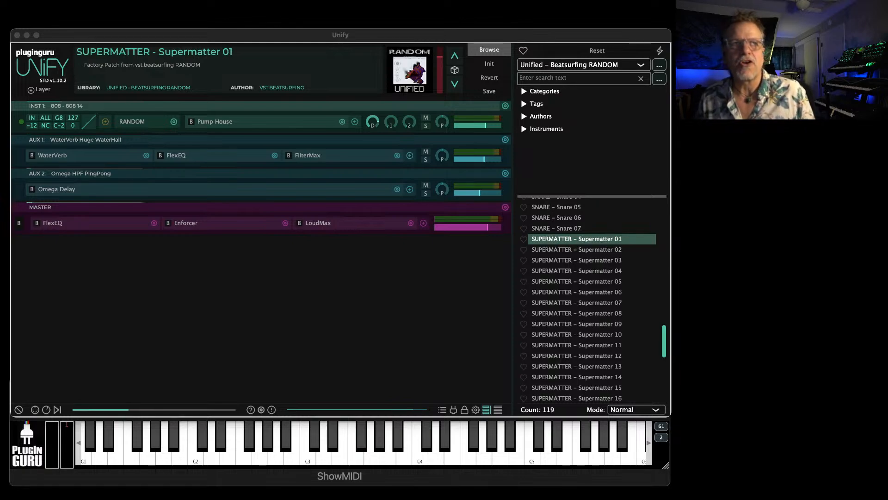
drag(884, 100, 298, 19)
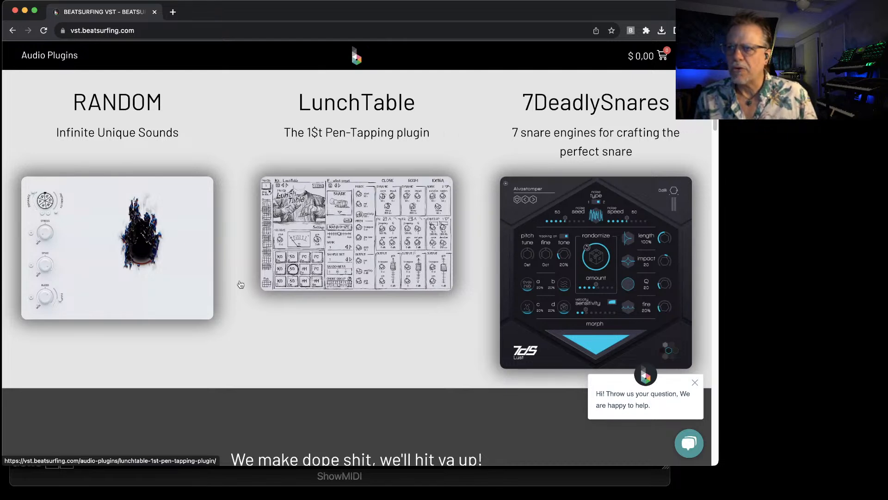
Open the RANDOM plug-in page on the Beatsurfing site, dismiss the chat message and mute the page's video
click(119, 226)
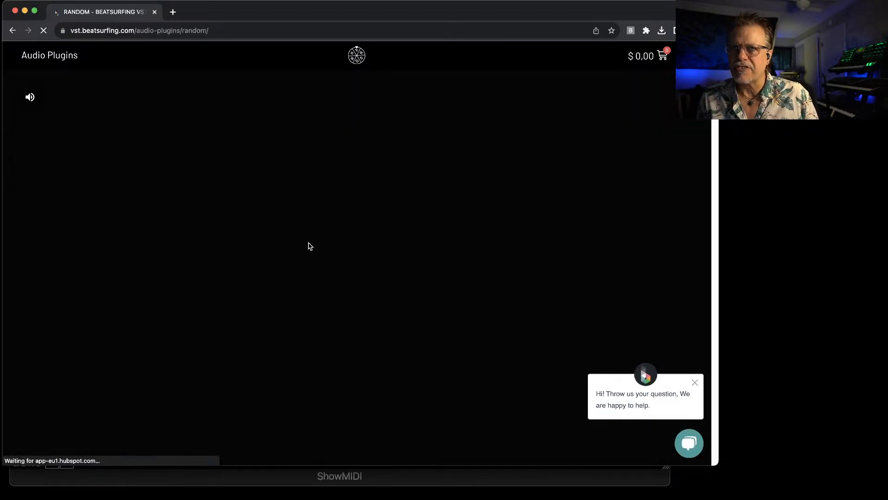
click(695, 382)
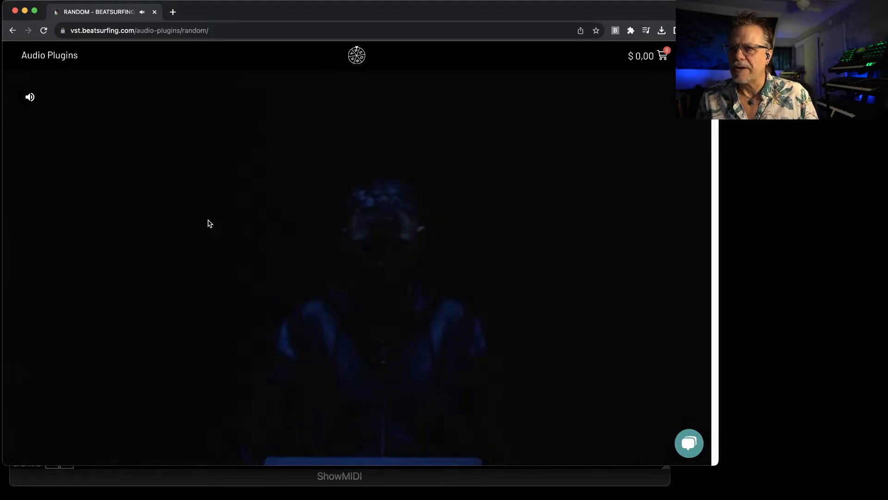
click(41, 103)
Look through the RANDOM page's purchase offers and its description of the Synth, Resonator and DEVIANCE
scroll(169, 189, down, 15)
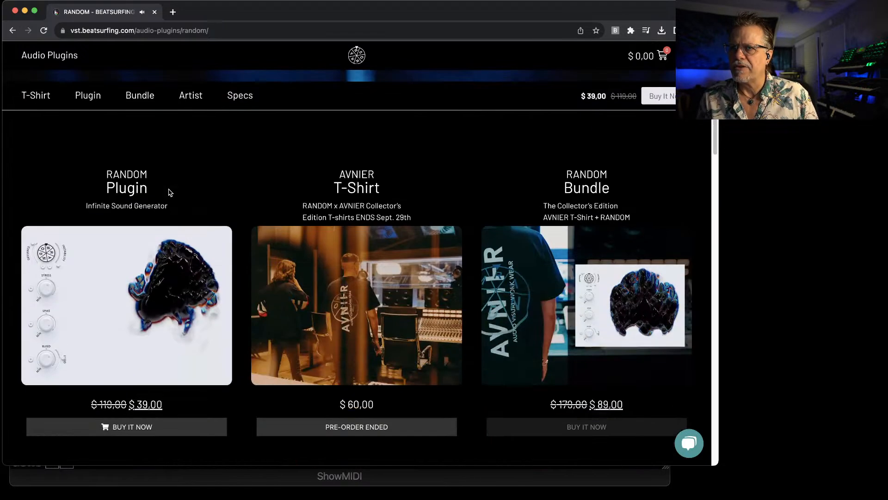
scroll(169, 190, down, 10)
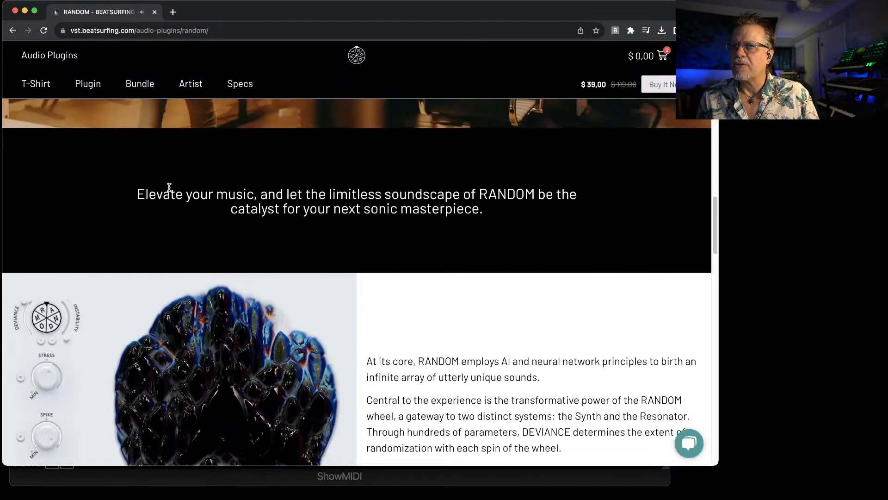
scroll(169, 190, down, 3)
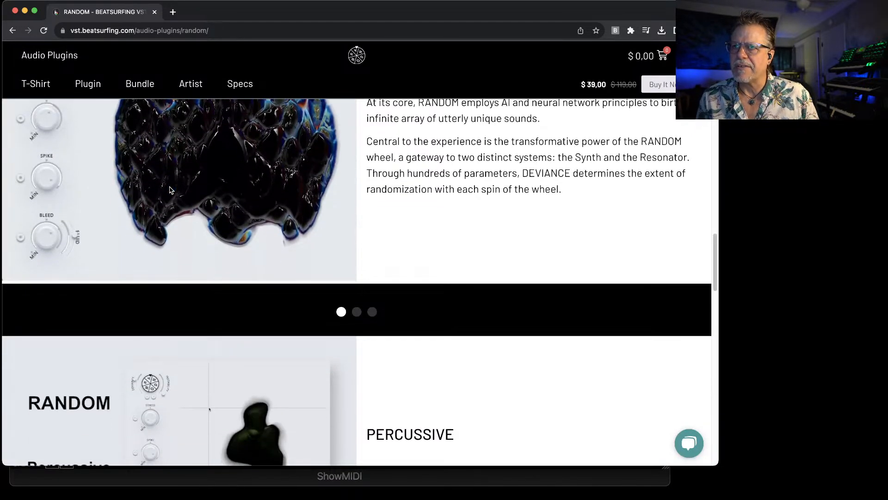
scroll(170, 190, up, 7)
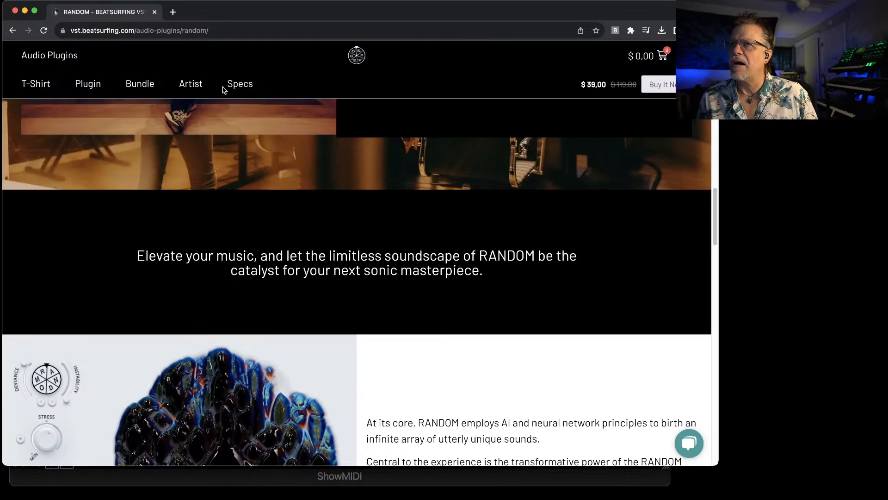
scroll(139, 113, up, 15)
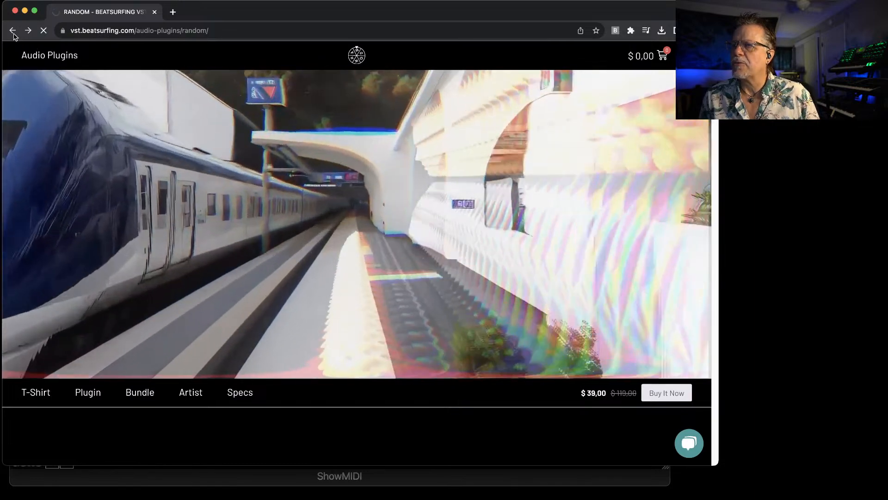
Return to the Beatsurfing home page and open the site's Blog from the footer links
click(28, 31)
scroll(493, 202, down, 10)
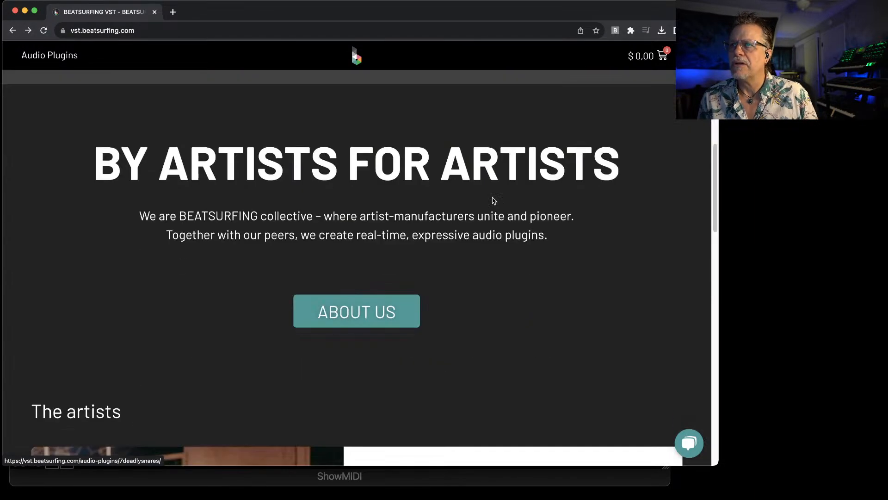
scroll(415, 263, down, 15)
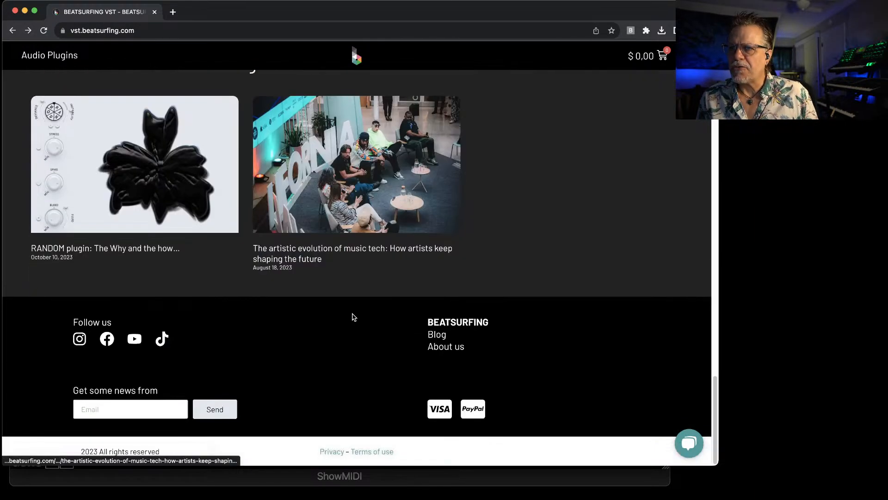
click(442, 336)
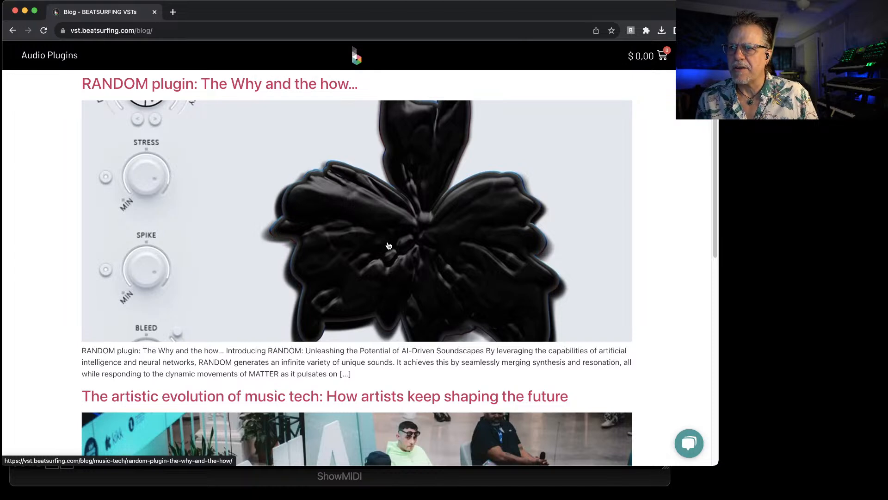
Open the blog post "RANDOM plugin: The Why and the how..." and examine its origin story and audio engine sections
scroll(389, 246, down, 5)
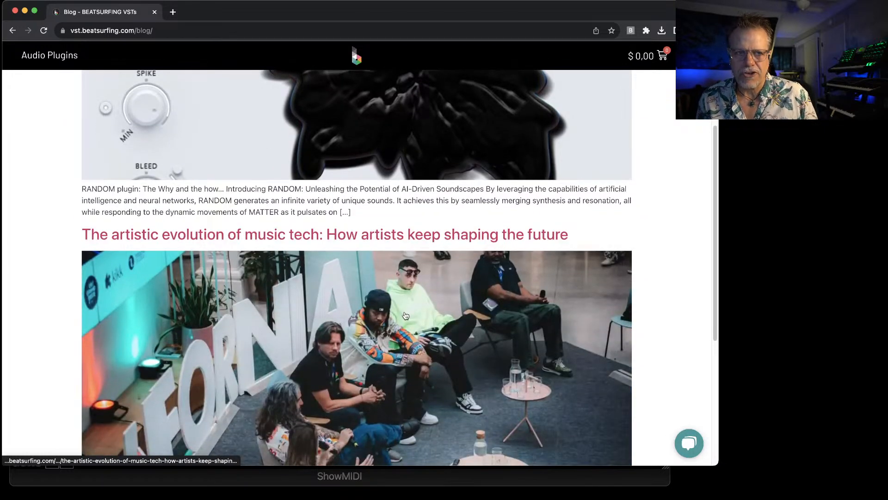
scroll(376, 240, up, 5)
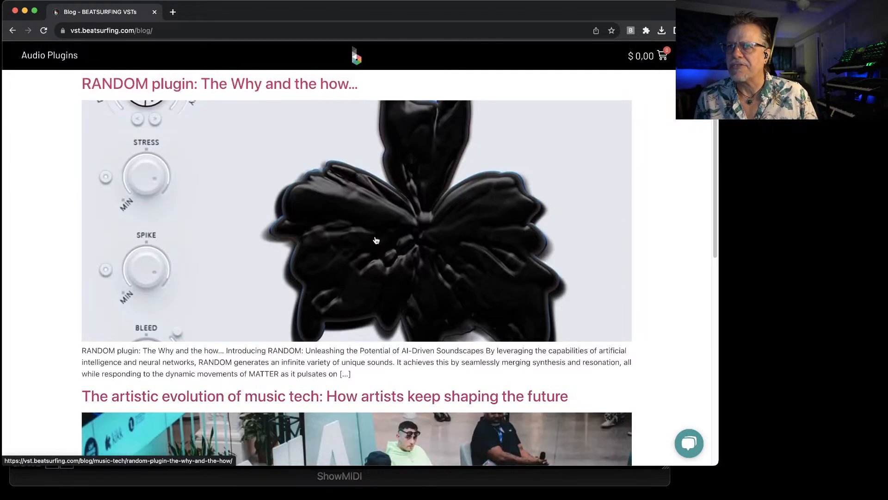
click(379, 238)
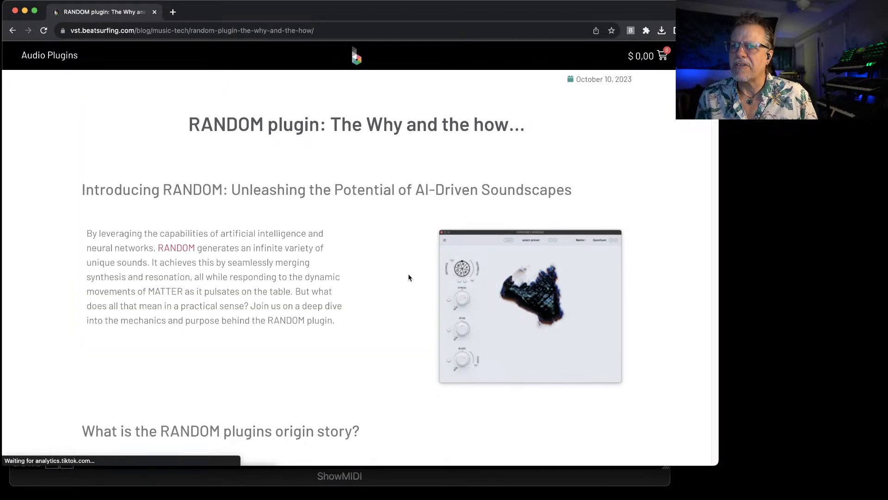
scroll(409, 273, down, 2)
scroll(408, 275, down, 5)
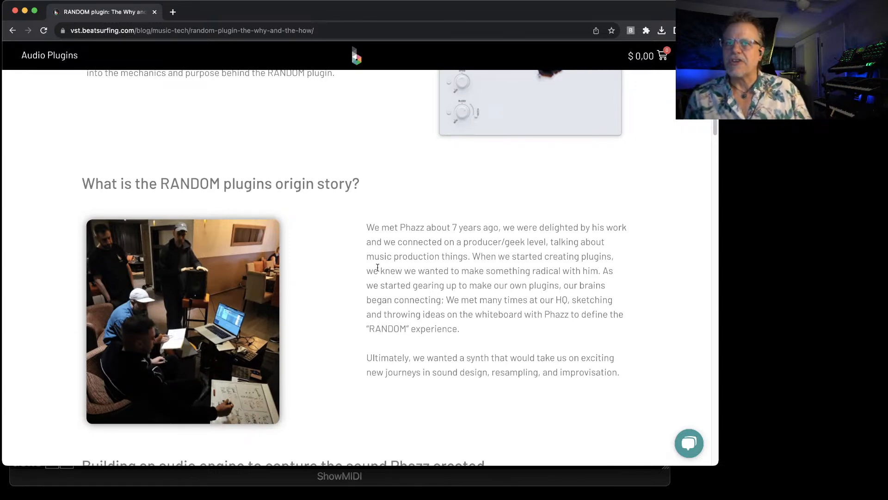
scroll(295, 281, down, 10)
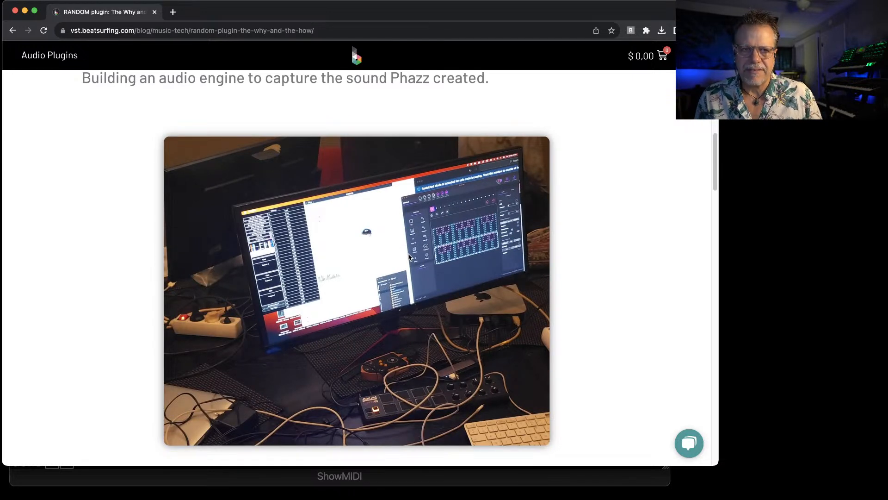
scroll(462, 250, down, 3)
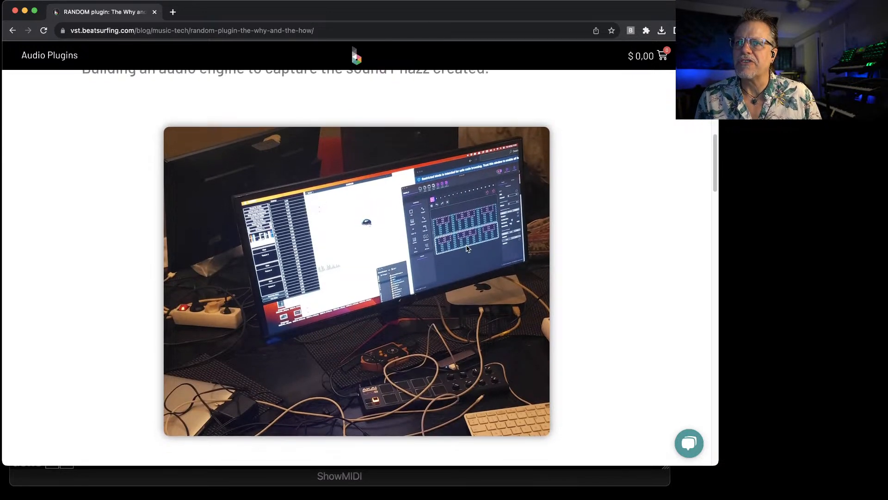
Move the browser window off the screen and open the RANDOM plug-in window of the INST 1 layer in Unify
mouse_move(416, 18)
mouse_down()
mouse_move(887, 10)
mouse_move(407, 23)
mouse_move(425, 15)
mouse_up()
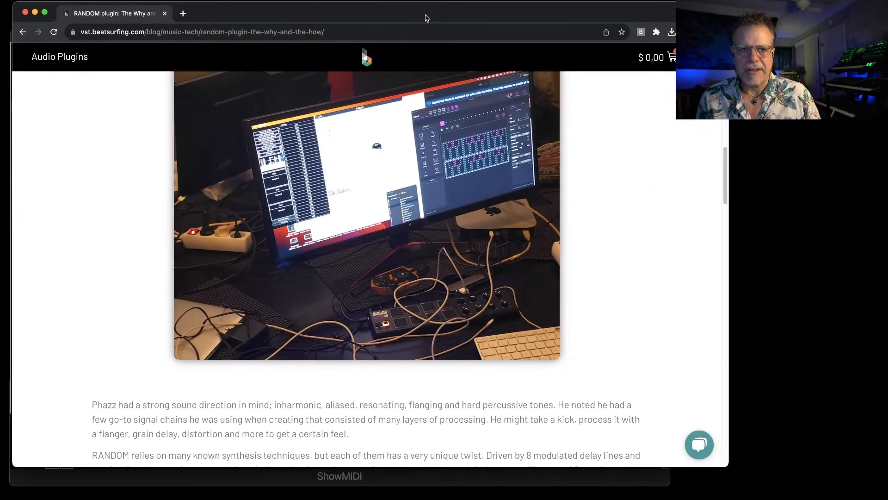
drag(248, 16, 887, 14)
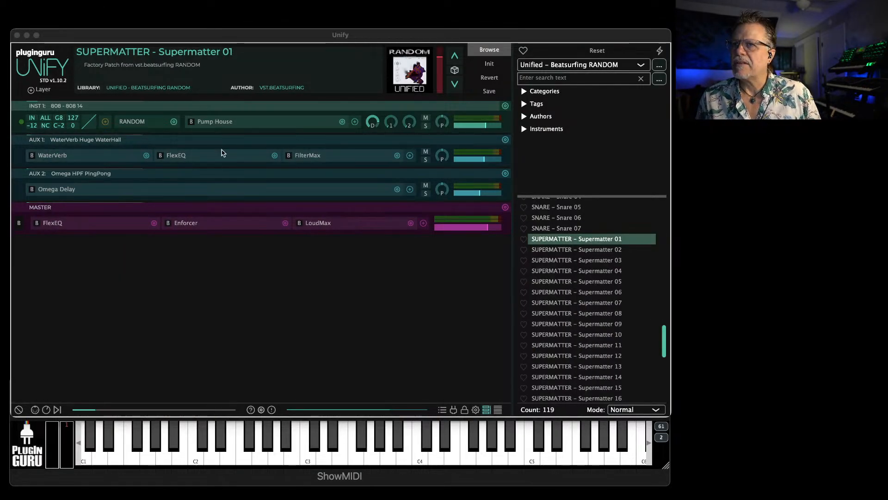
click(128, 125)
click(123, 124)
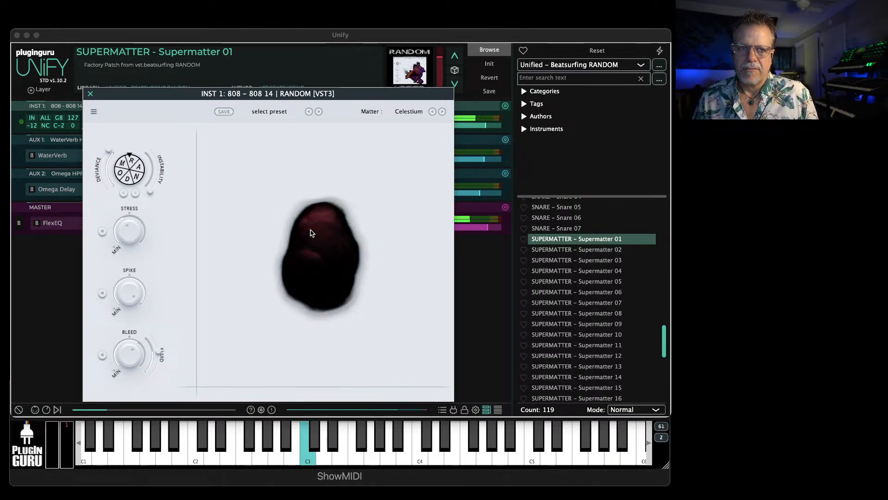
Reposition the crosshair on RANDOM's performance area and set Matter to Auranox
drag(314, 264, 162, 240)
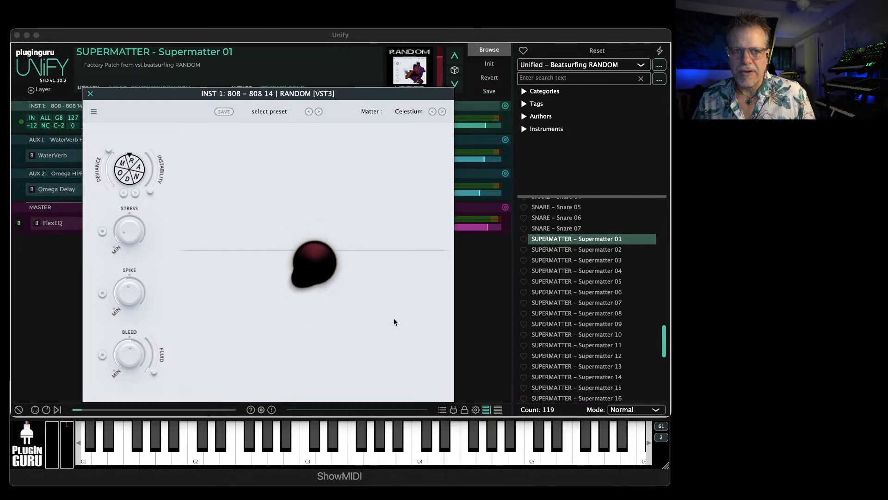
click(403, 113)
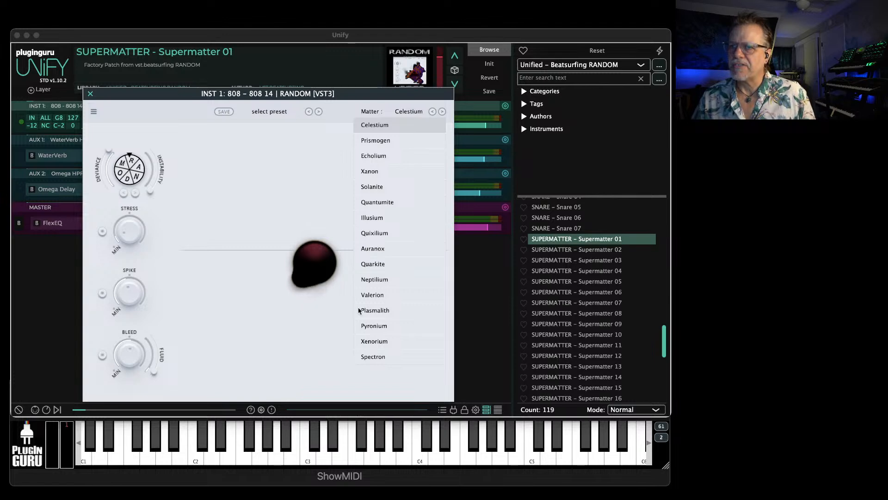
click(384, 250)
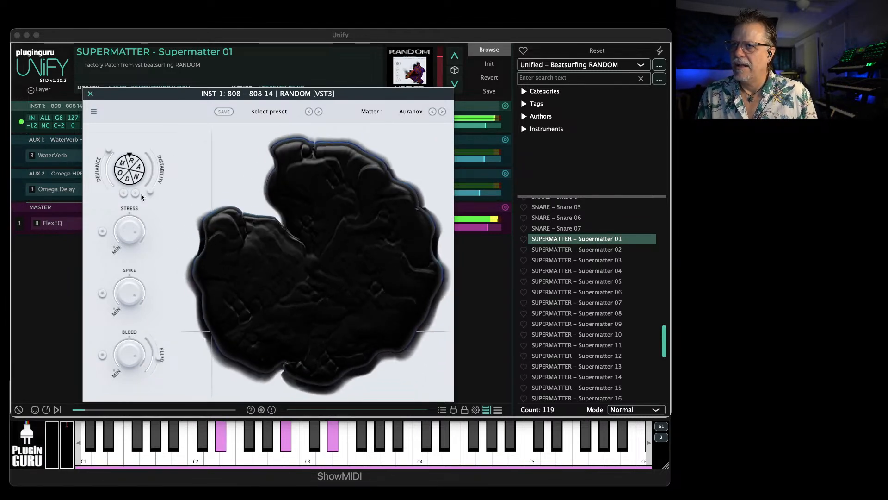
Spin the RANDOM wheel several times to randomize the sound while notes are held
click(131, 171)
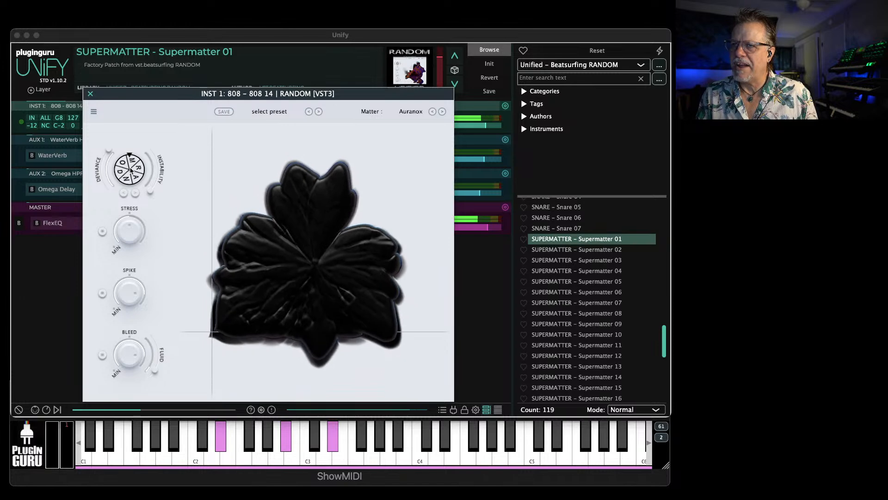
click(132, 170)
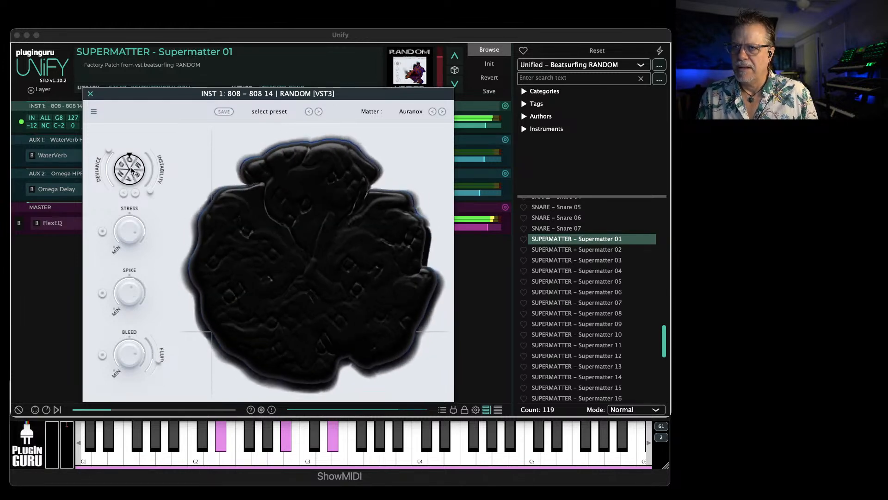
click(131, 170)
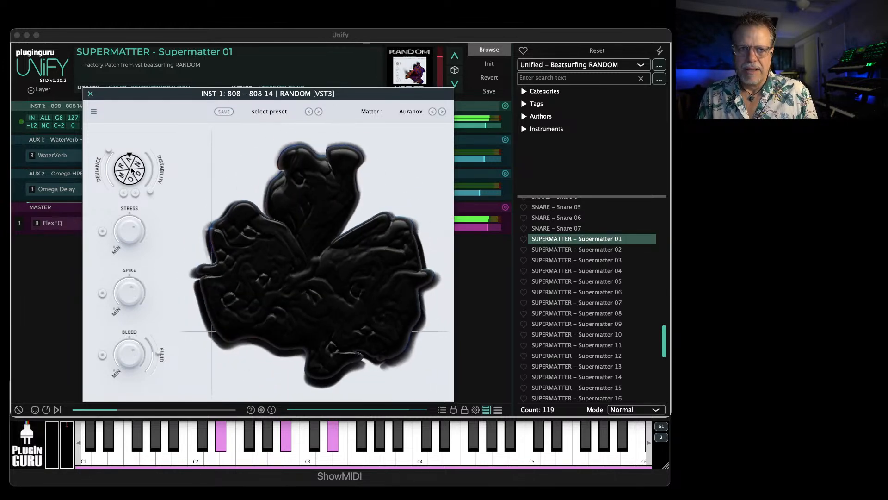
click(132, 171)
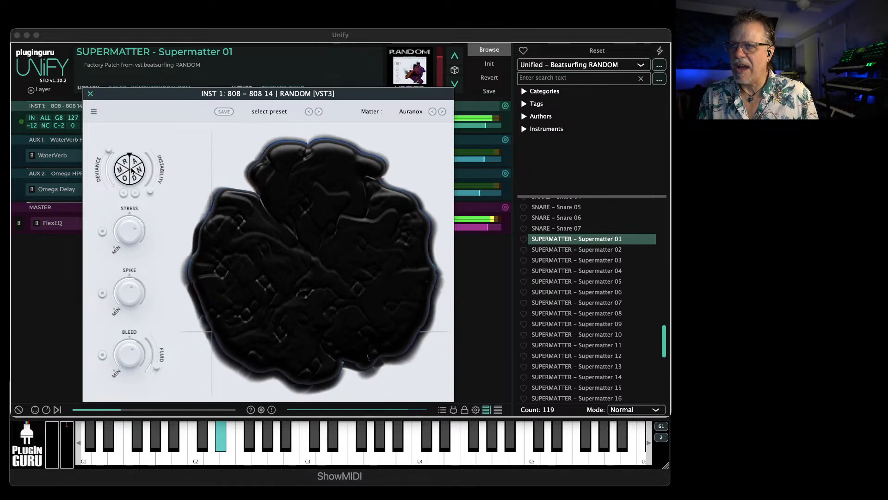
Raise Instability to its maximum and keep spinning the RANDOM wheel to generate further sound variations
click(132, 170)
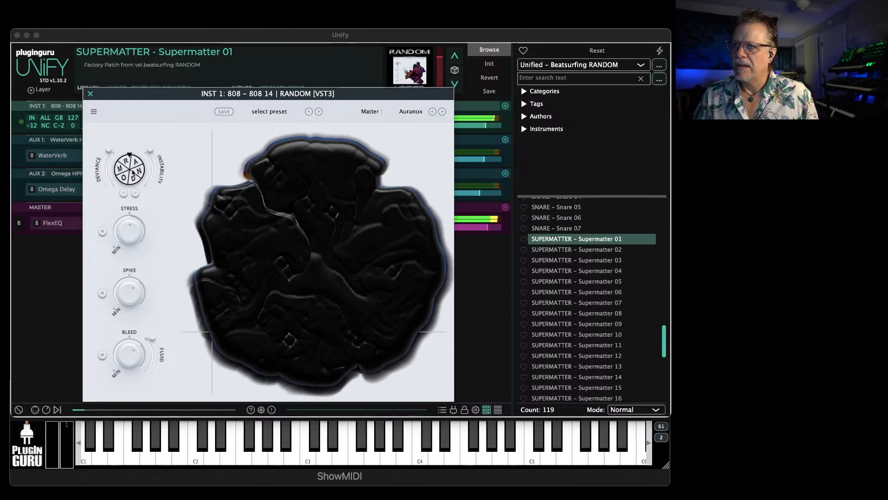
click(134, 170)
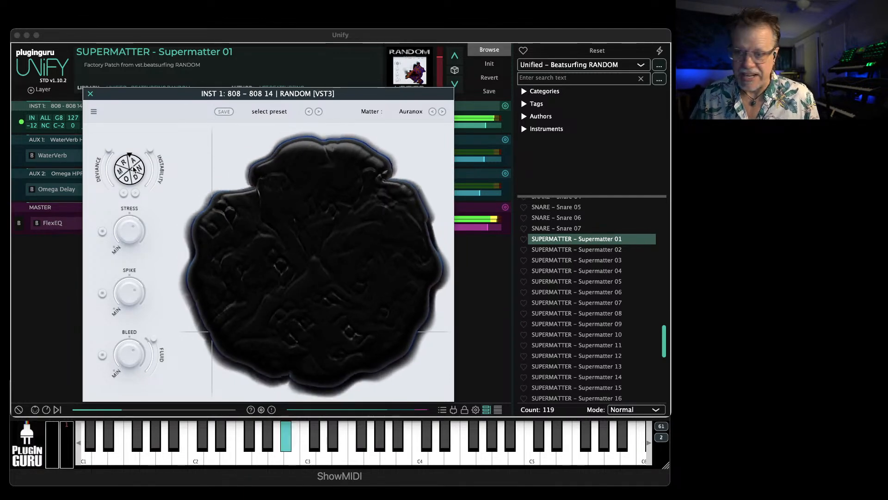
click(133, 169)
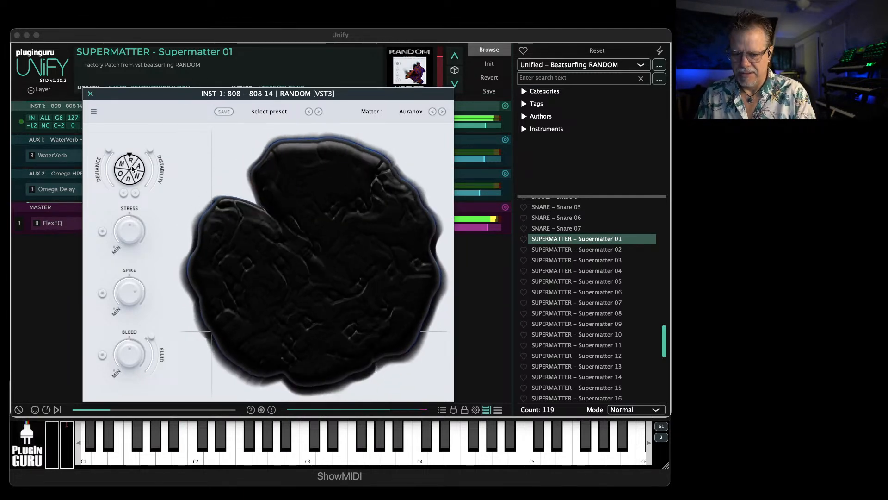
click(133, 169)
click(133, 169)
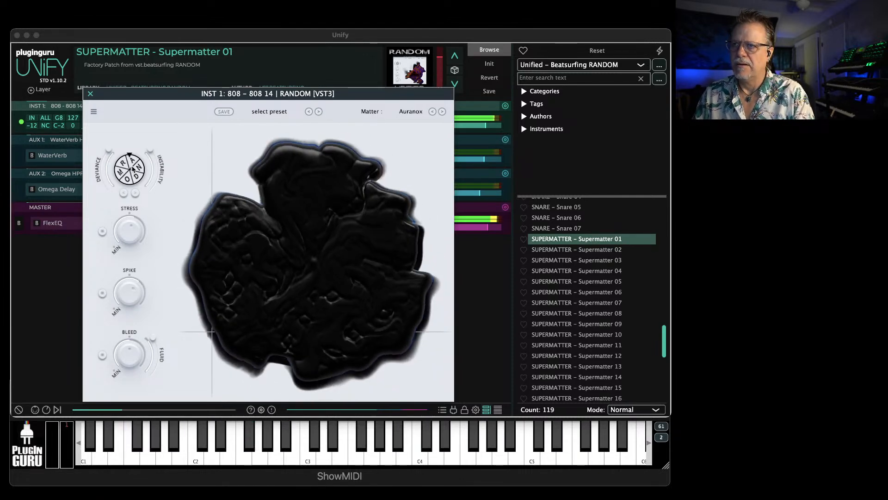
click(133, 169)
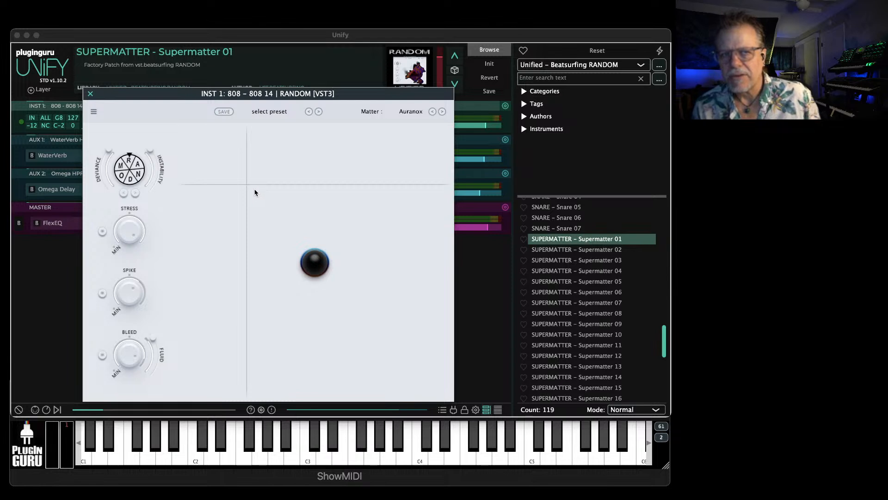
Move the crosshair nearer the centre of RANDOM's performance area and close the plug-in window
drag(248, 187, 281, 283)
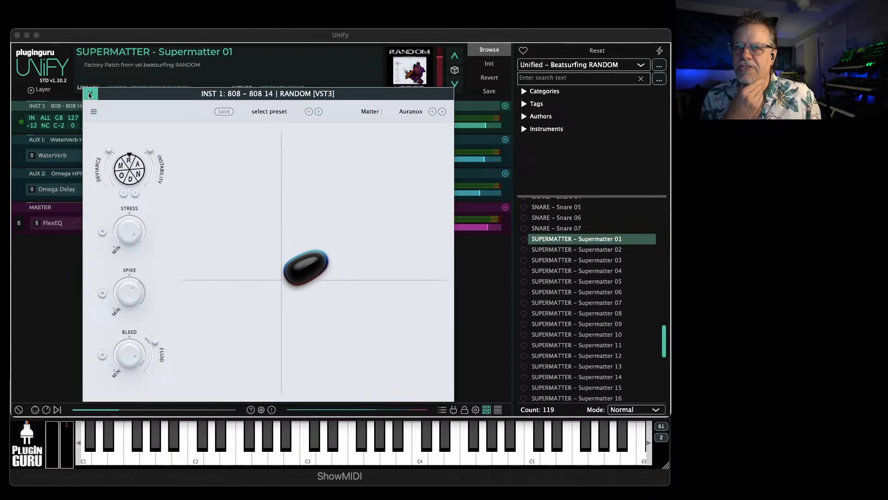
click(90, 95)
Show the macro knobs and examine the Bleed macro's mapping, including the RANDOM plug-in parameters offered as replacement targets
click(46, 410)
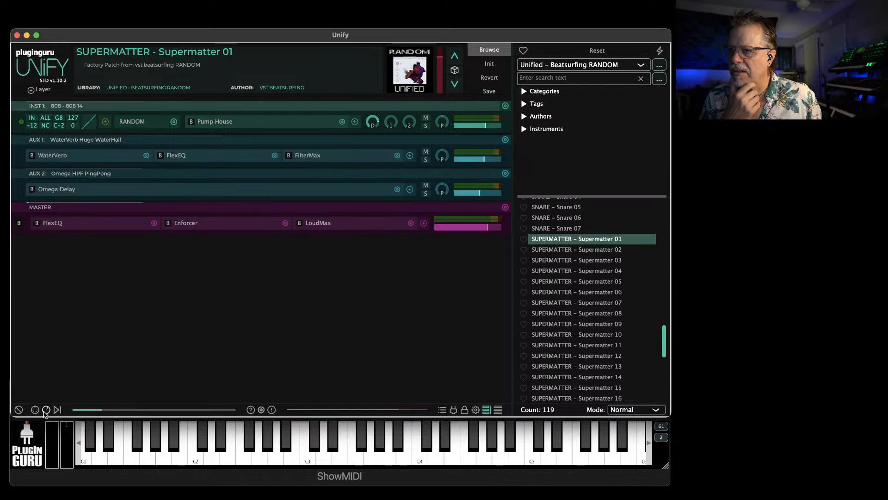
click(47, 372)
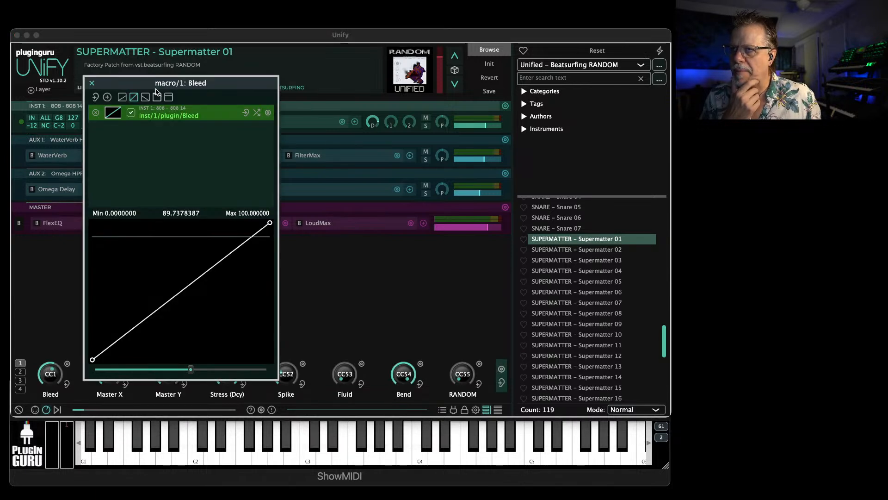
click(268, 114)
mouse_move(372, 122)
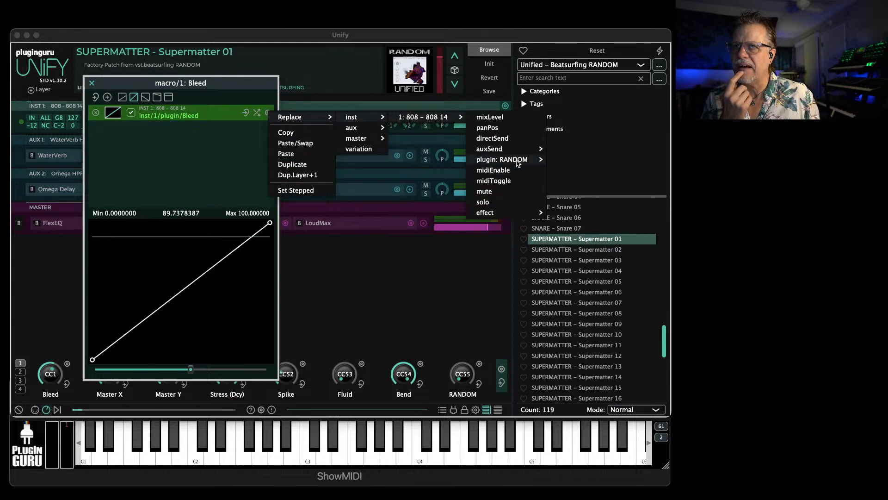
mouse_move(509, 160)
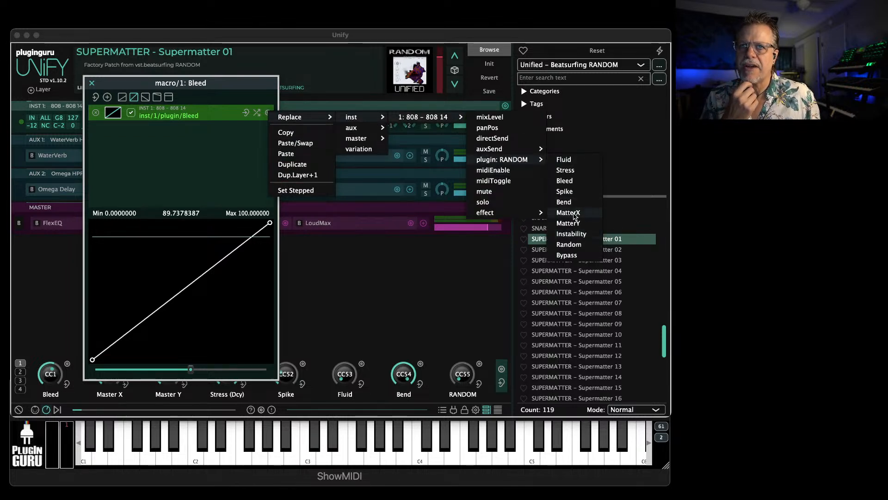
click(226, 90)
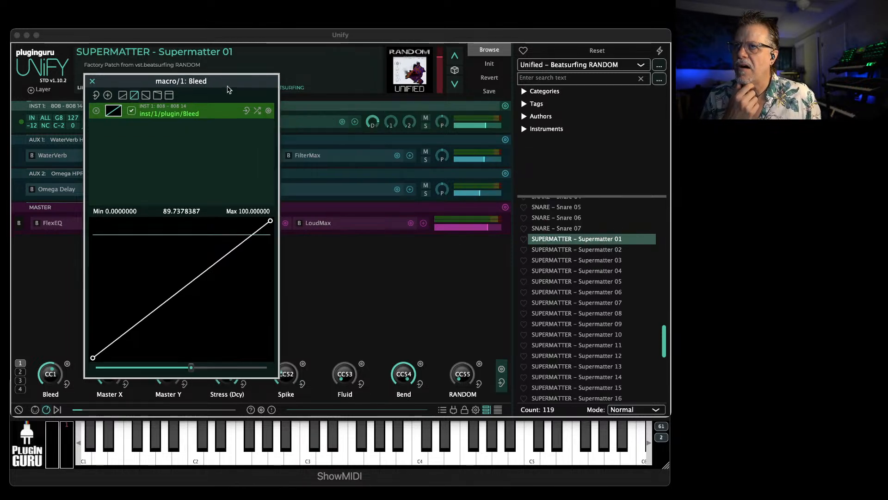
click(132, 427)
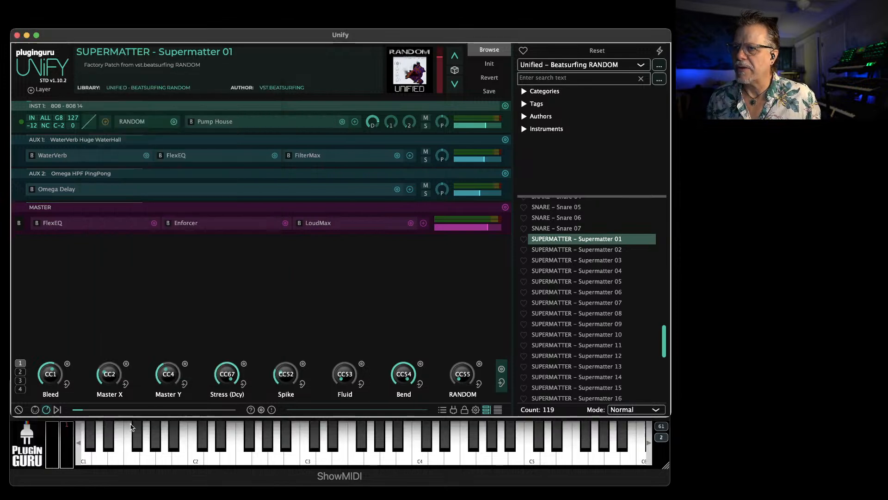
Open RANDOM above the macro knobs and adjust Master X, Master Y, Stress (Dcy) and Spike while notes play
click(133, 123)
drag(224, 98, 171, 18)
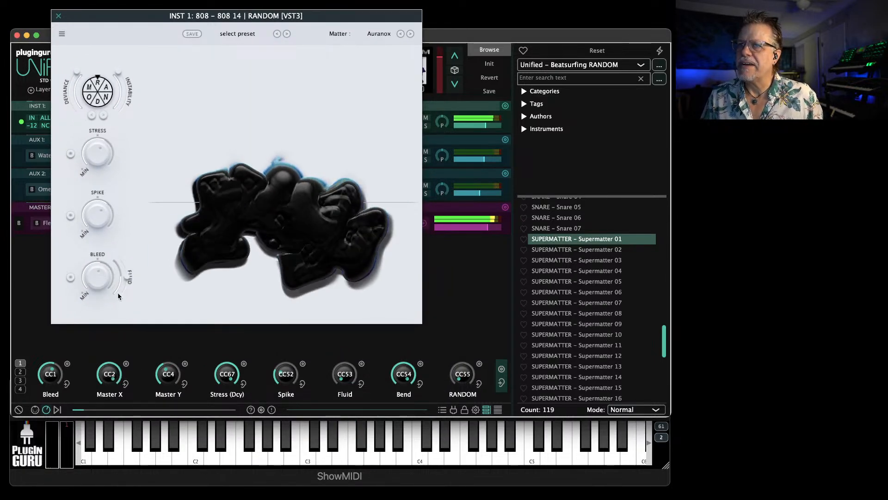
drag(107, 376, 103, 400)
drag(166, 376, 158, 398)
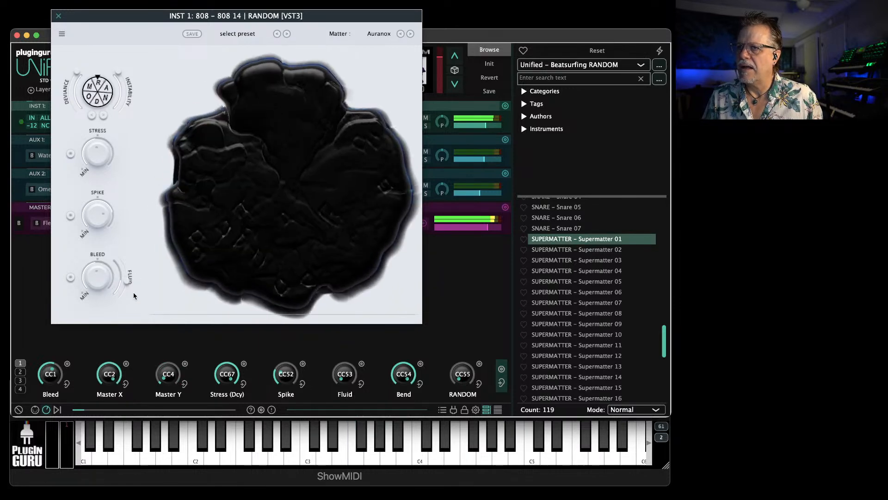
drag(167, 368, 176, 314)
drag(226, 371, 225, 423)
drag(285, 374, 311, 315)
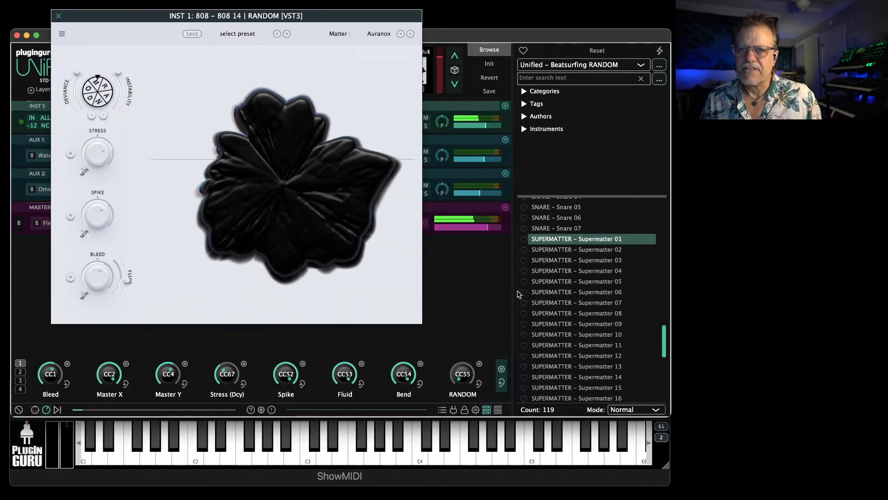
Load the patch BASS - Bass 02 from the Beatsurfing RANDOM library, followed by BASS - Bass 05
scroll(567, 257, up, 10)
scroll(560, 258, up, 10)
click(557, 244)
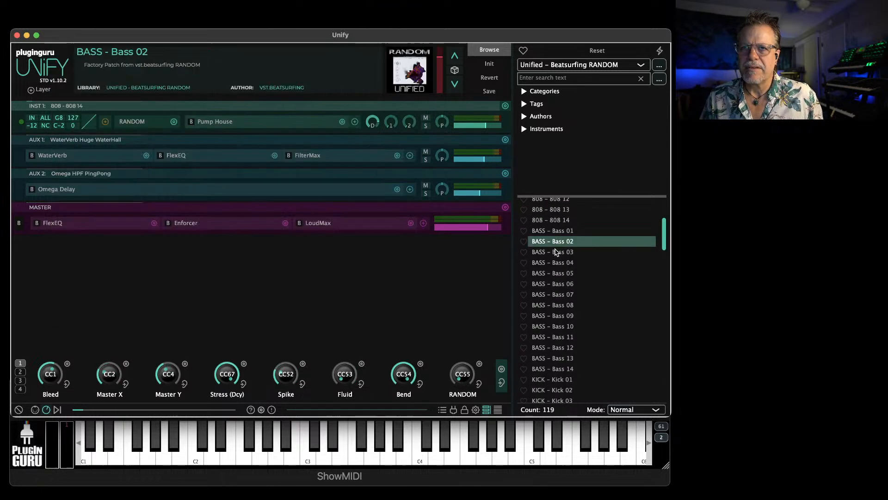
click(557, 274)
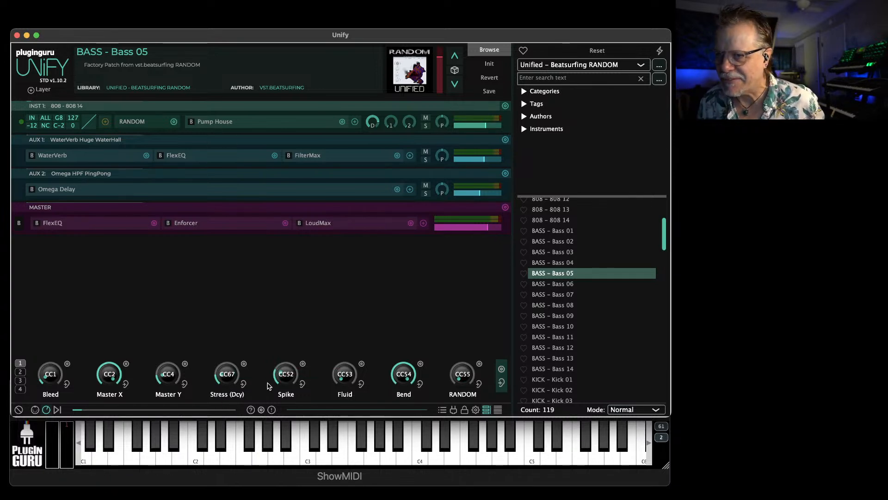
Load the patch zBPM DRUM - Liquid Trust from the end of the Beatsurfing RANDOM library
scroll(569, 353, down, 5)
scroll(569, 352, down, 15)
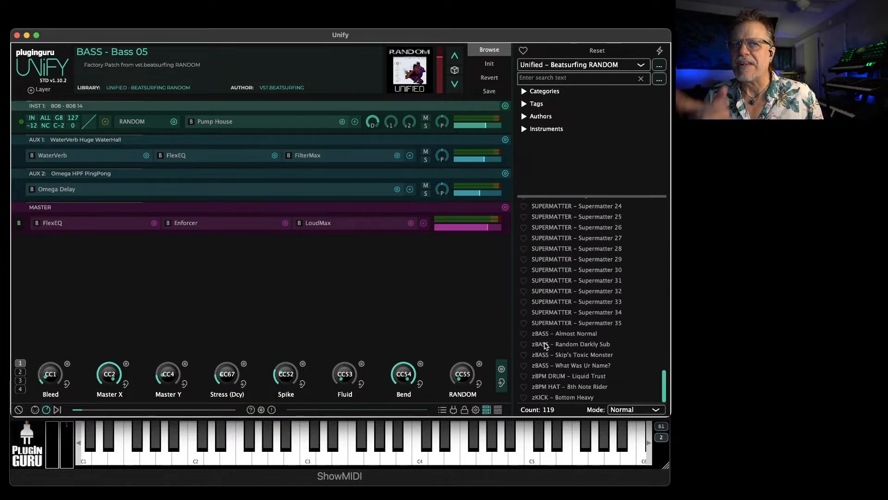
click(576, 376)
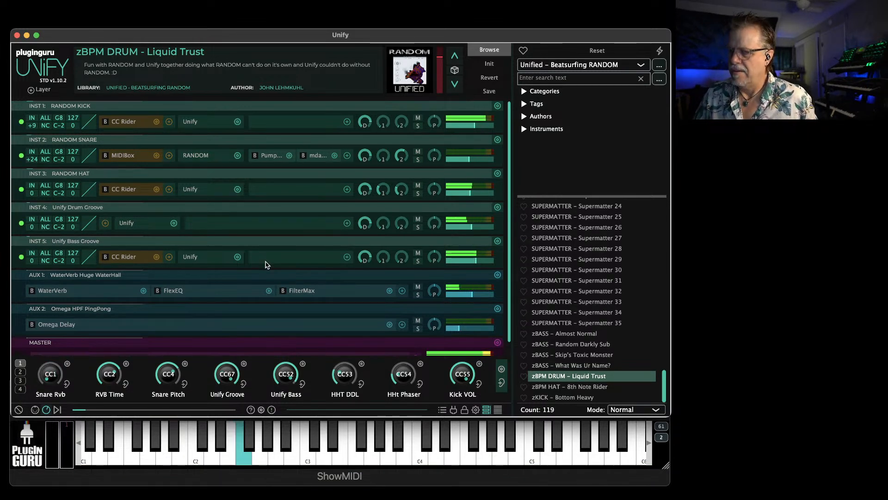
Set the upper end of the Unify Groove macro's mixLevel curve to about -7.1 dB and close its mapping window
click(242, 383)
drag(270, 284, 271, 271)
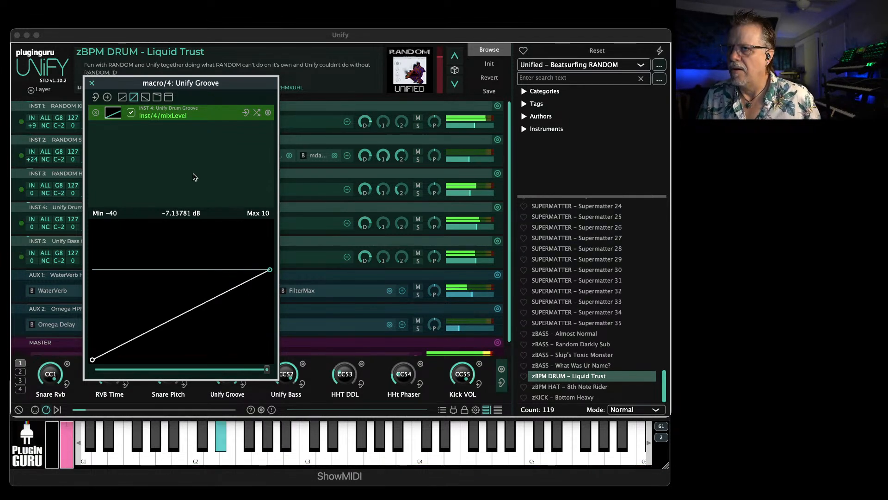
click(92, 83)
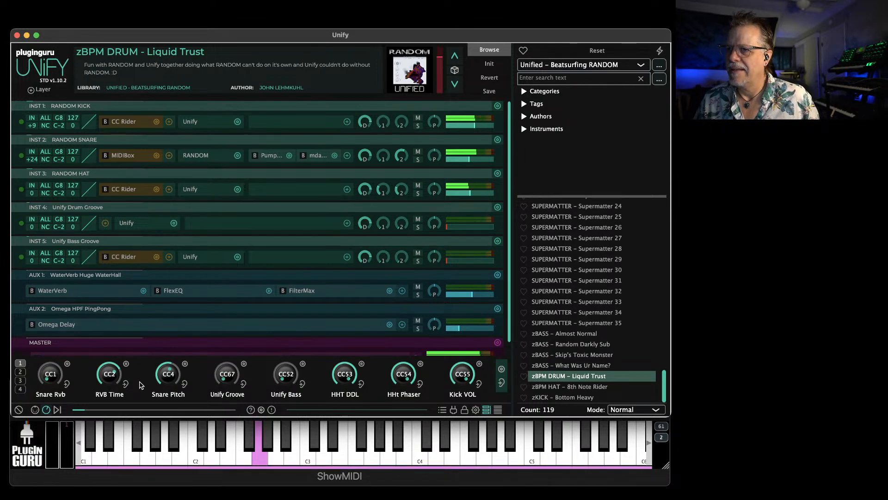
Open RANDOM on the RANDOM SNARE layer, sweep its crosshair around the performance area during the groove, and close it
click(204, 155)
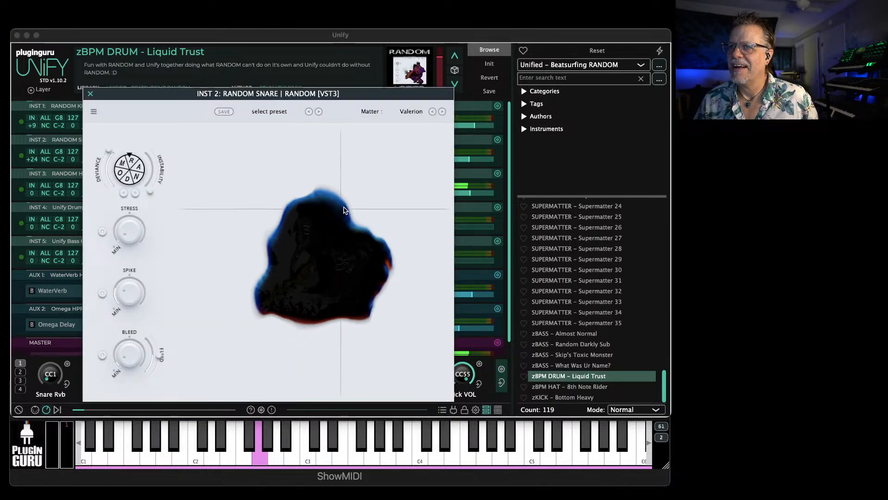
click(372, 184)
drag(373, 186, 200, 293)
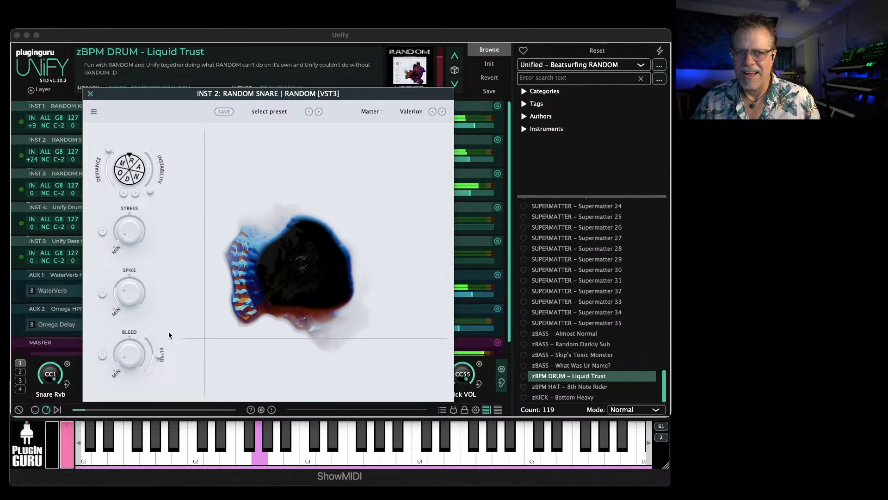
drag(125, 297, 134, 159)
drag(256, 261, 716, 261)
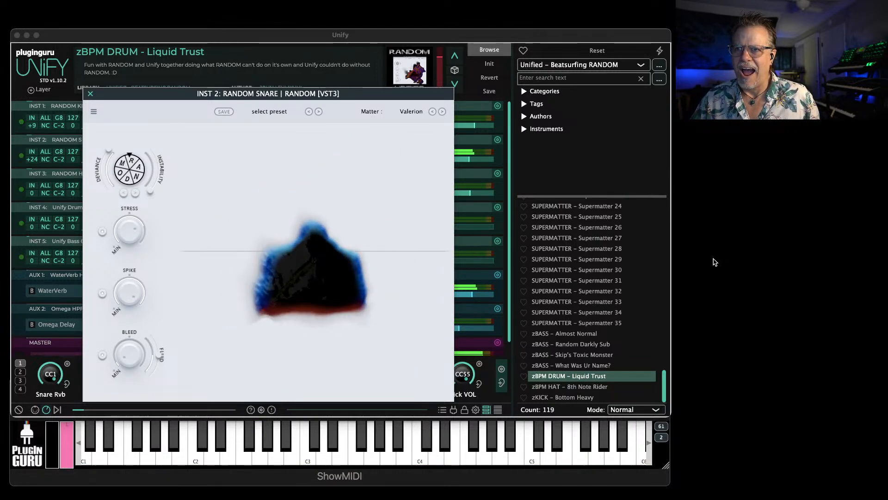
drag(293, 280, 218, 310)
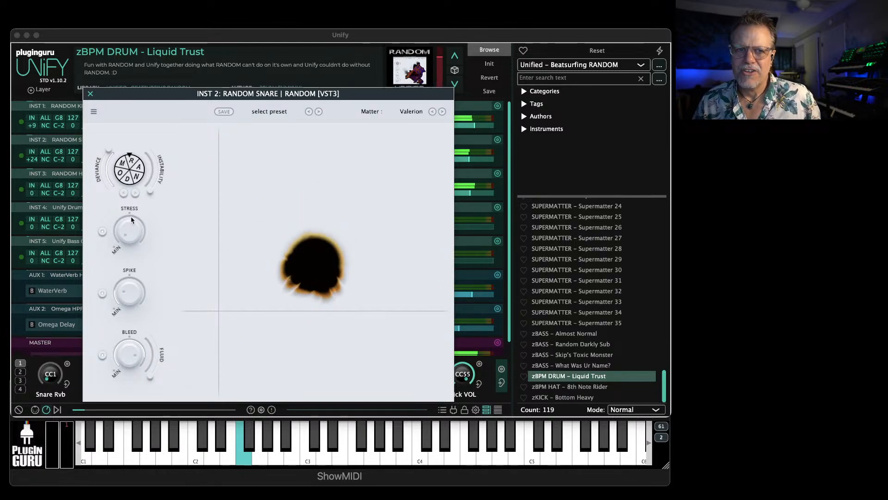
click(91, 93)
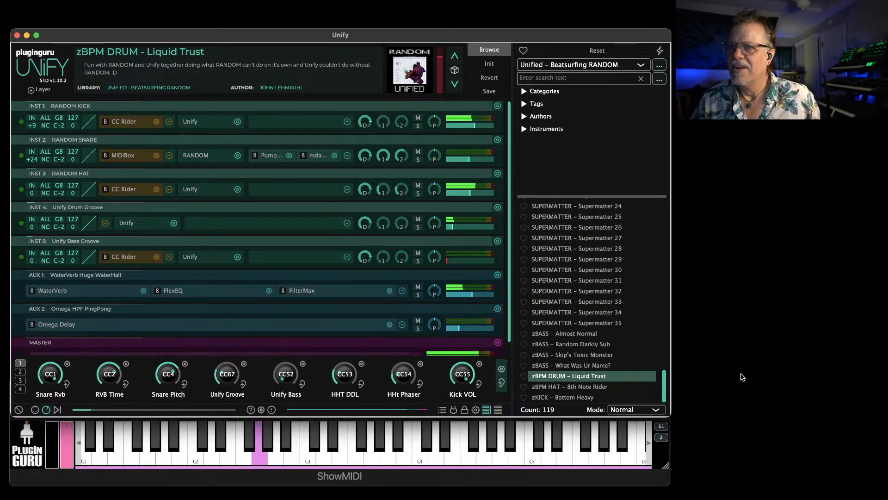
Load the patch zBASS - Almost Normal, followed by zBPM HAT - 8th Note Rider
click(568, 335)
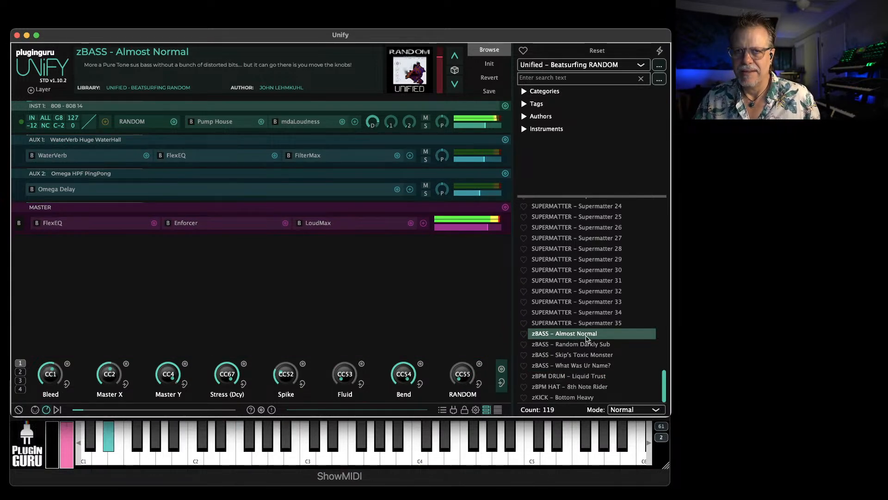
click(583, 387)
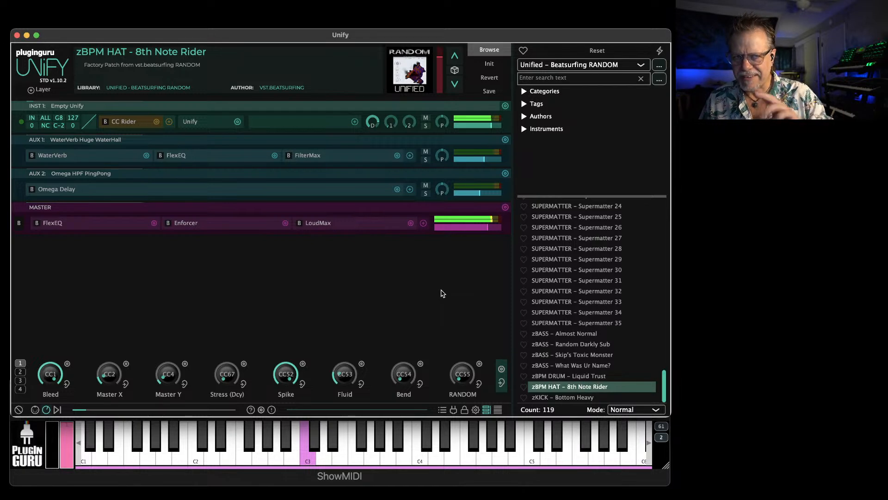
Open INST 1's CC Rider and nested Unify, and examine the mappings of its Macro2 and Macro3
click(129, 121)
drag(158, 95, 95, 18)
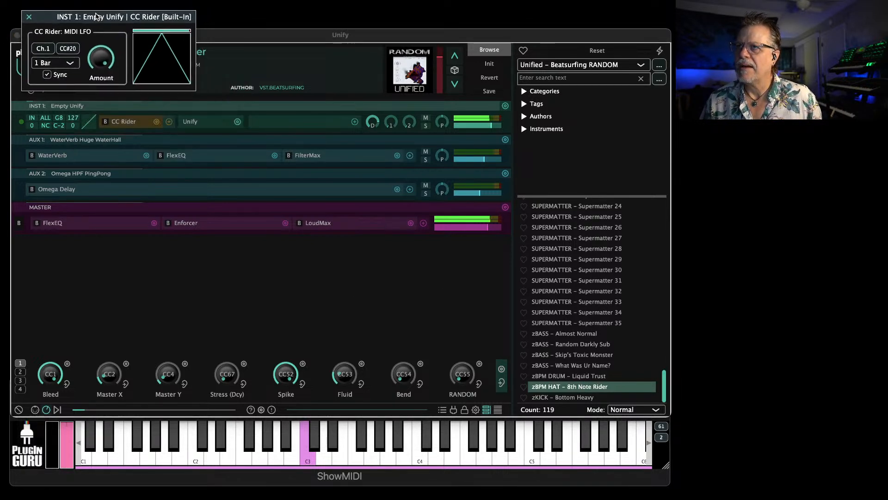
click(191, 122)
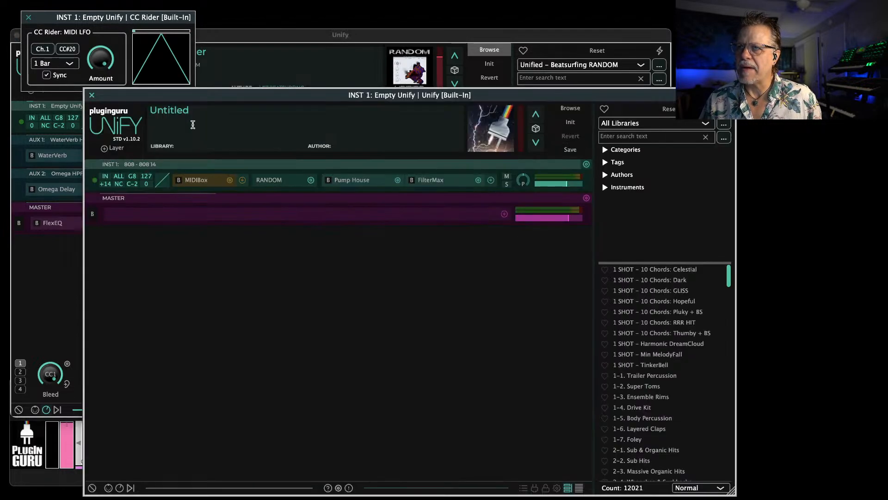
click(119, 489)
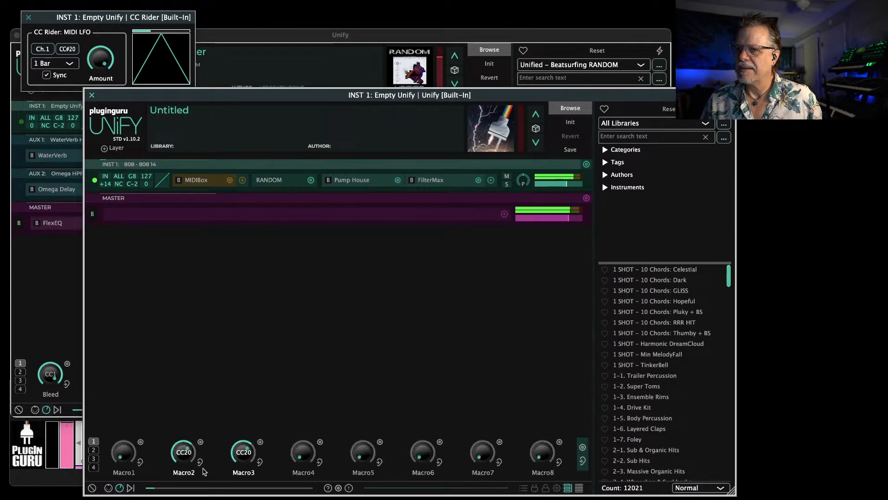
click(183, 458)
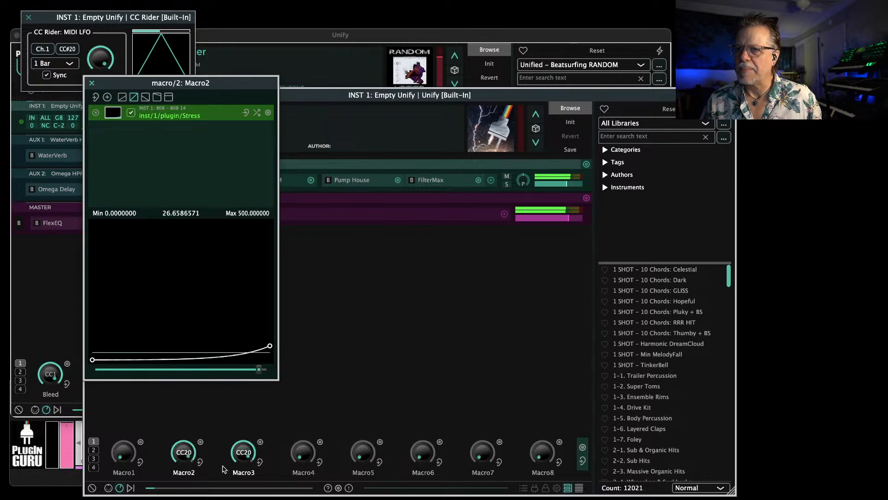
click(245, 455)
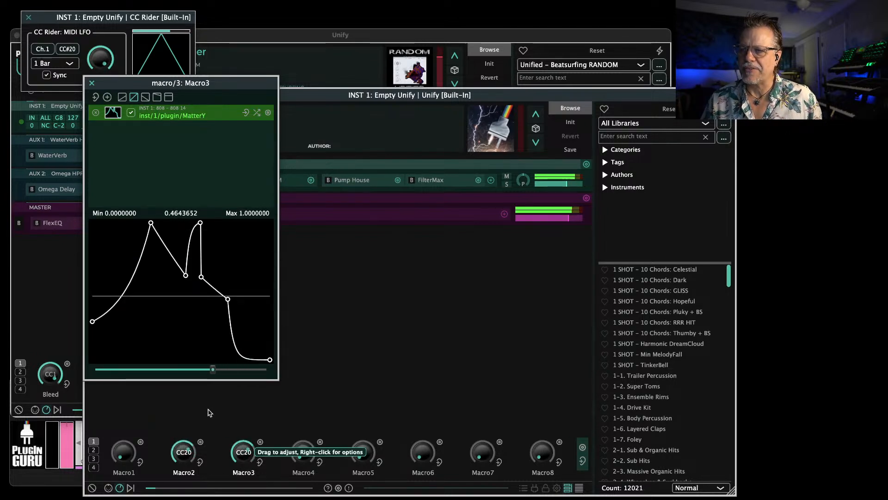
Reshape Macro3's MatterY curve by bending its first segment and raising the point before the end to maximum, and close the windows
drag(141, 248, 134, 234)
drag(227, 299, 262, 223)
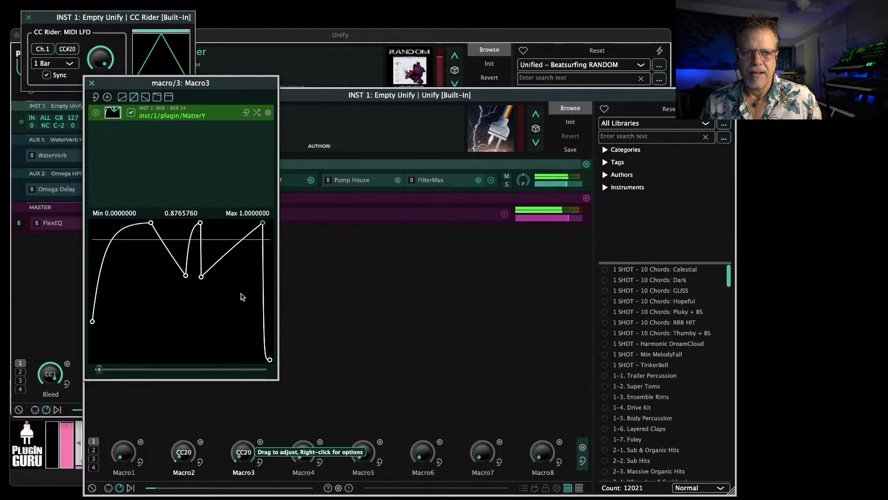
click(95, 98)
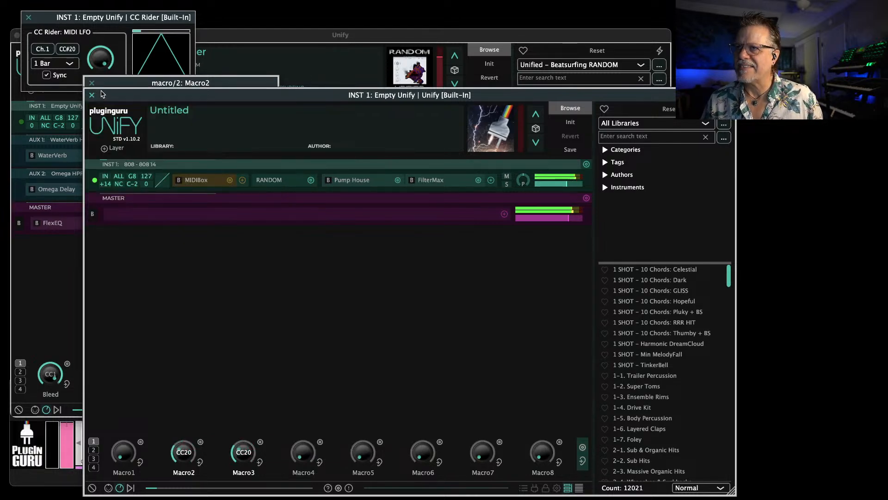
click(93, 95)
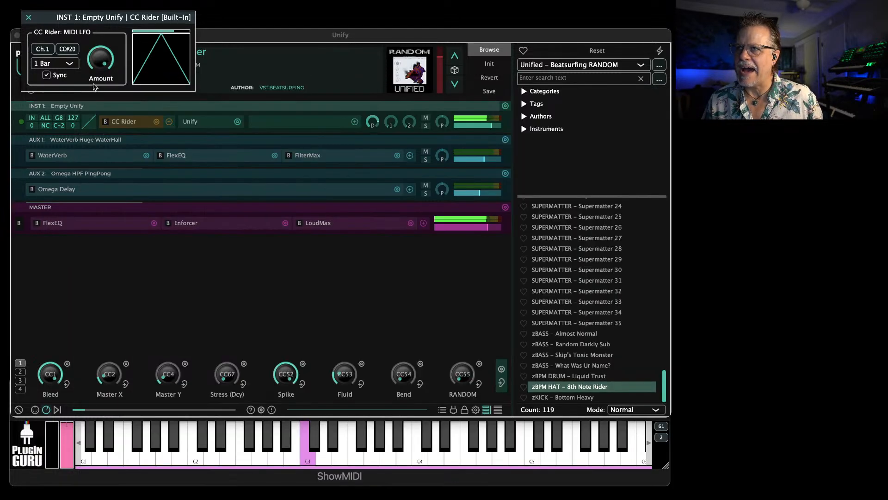
click(31, 18)
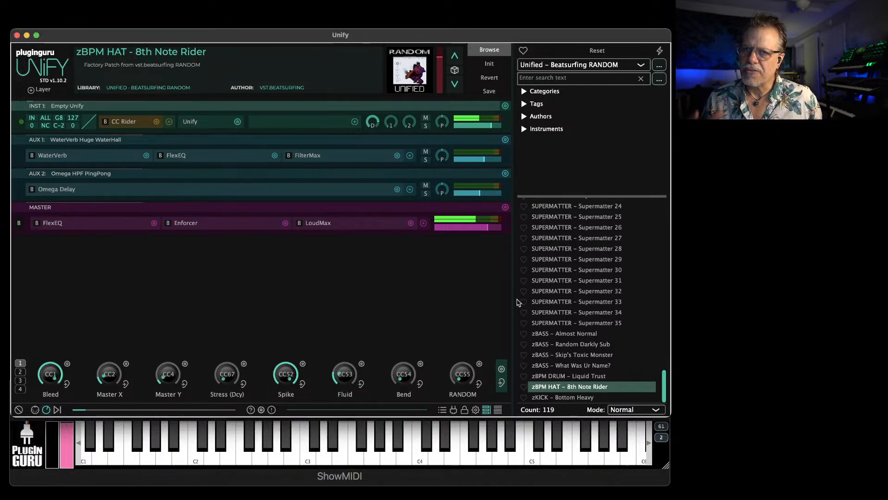
Load the patch zKICK - Bottom Heavy and switch to Google Chrome
click(578, 398)
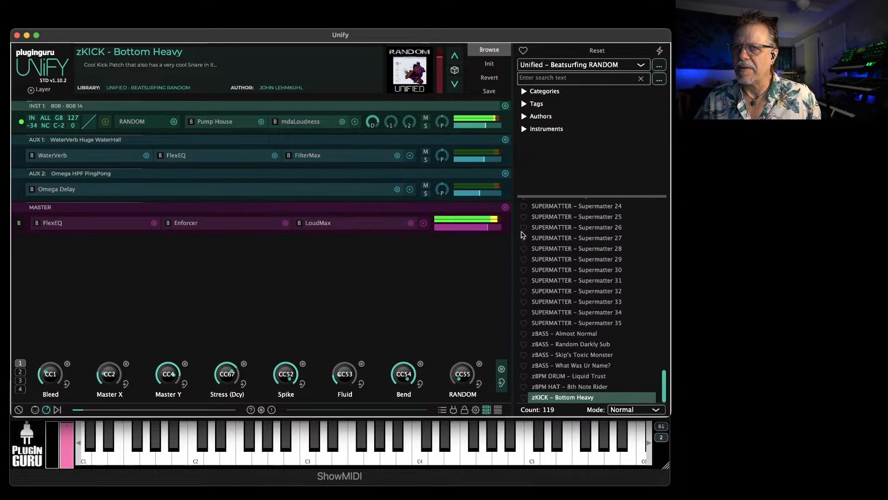
key(super+Tab)
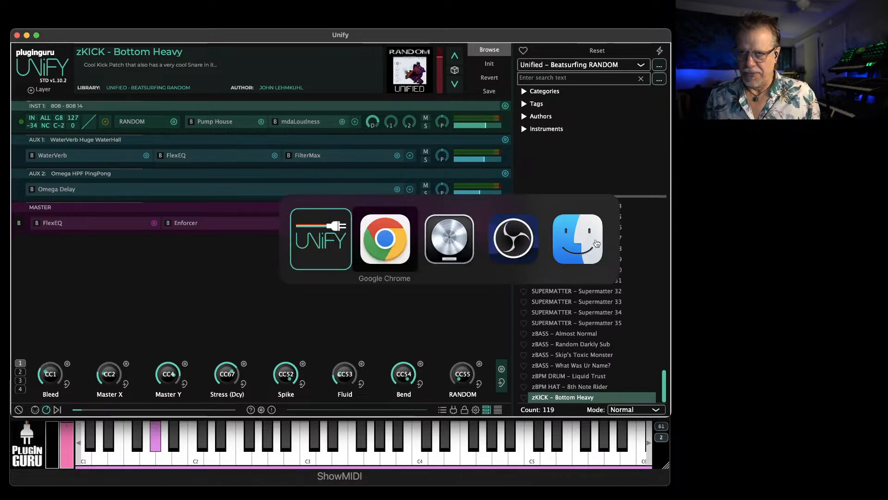
key(super+Tab)
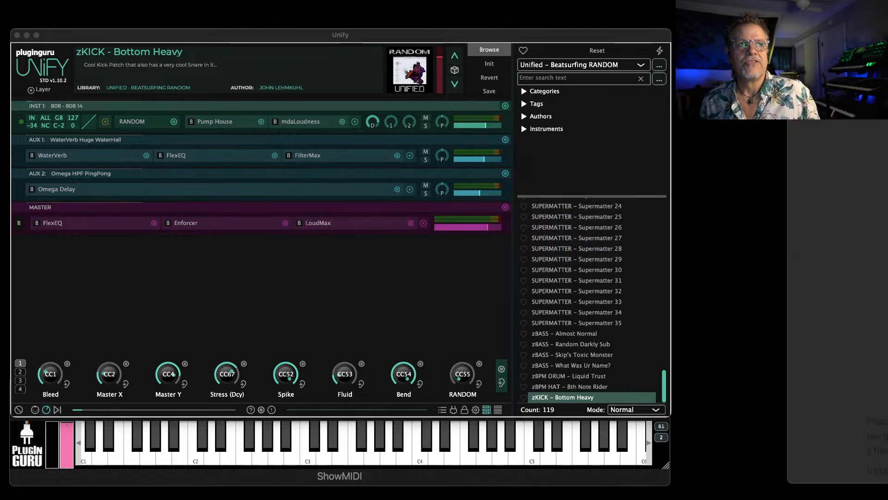
Return to the Beatsurfing home page from the RANDOM blog article in Google Chrome and close the browser window
key(super+Tab)
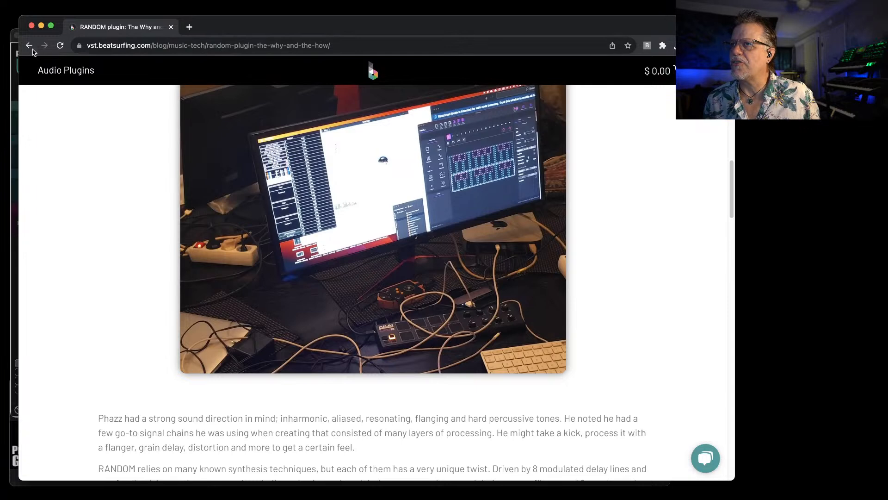
click(27, 45)
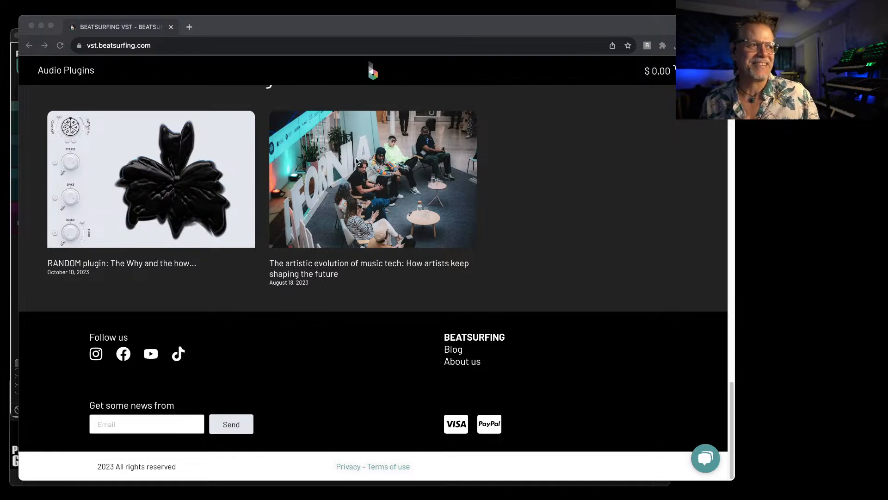
click(32, 25)
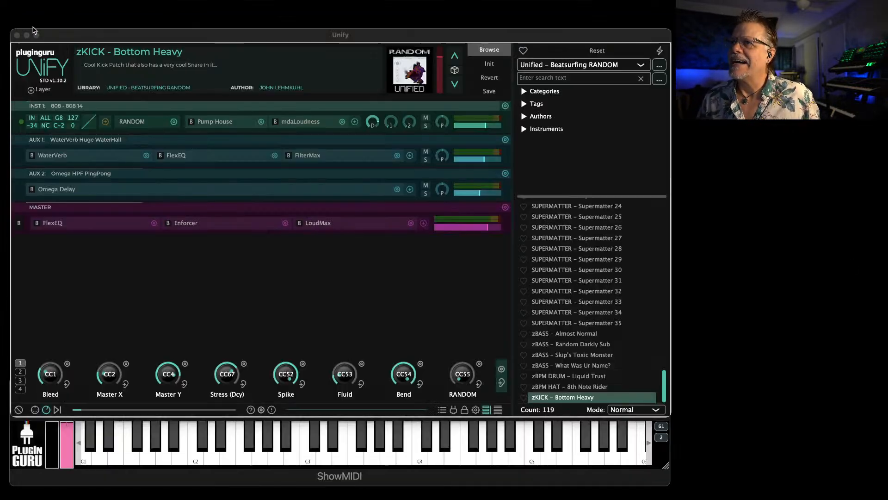
Load the patch SUPERMATTER - Supermatter 29, view its RANDOM plugin, and switch to the patch SUPERMATTER - Supermatter 22
click(578, 258)
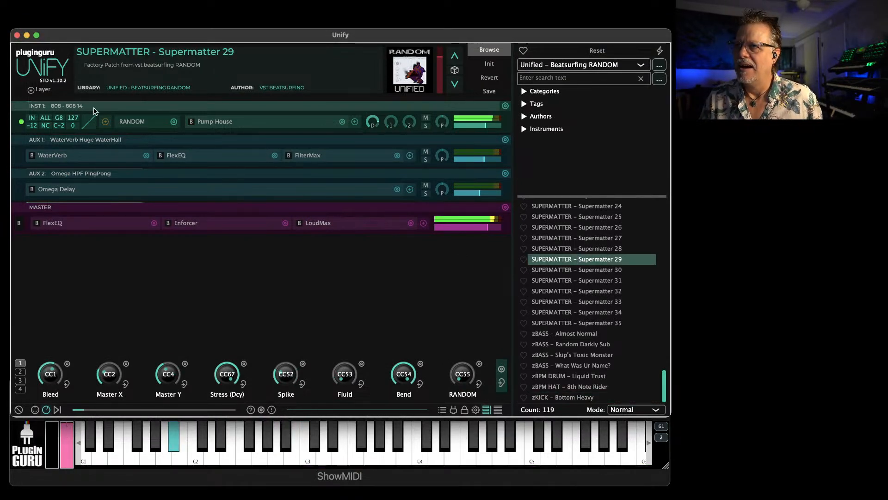
click(129, 124)
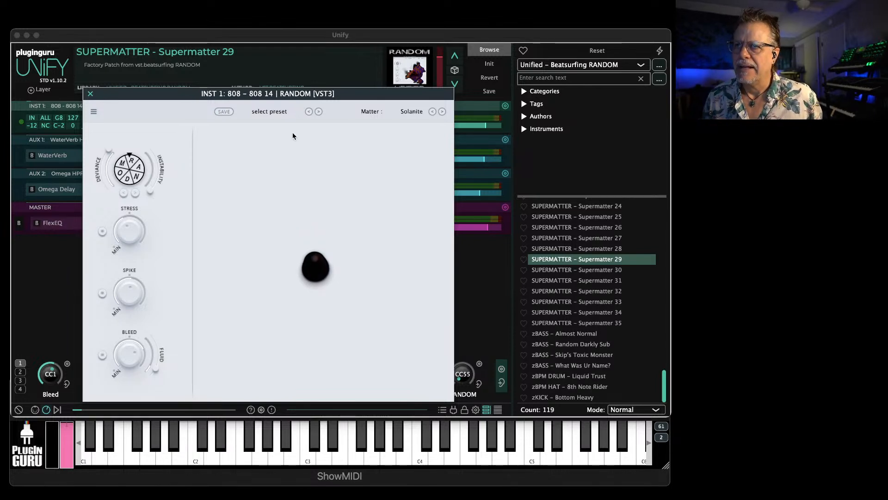
click(90, 94)
scroll(585, 291, up, 3)
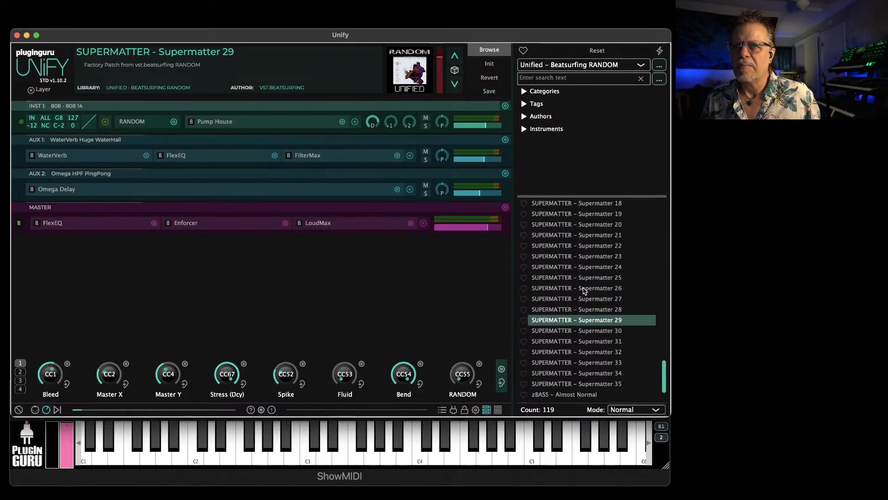
click(580, 249)
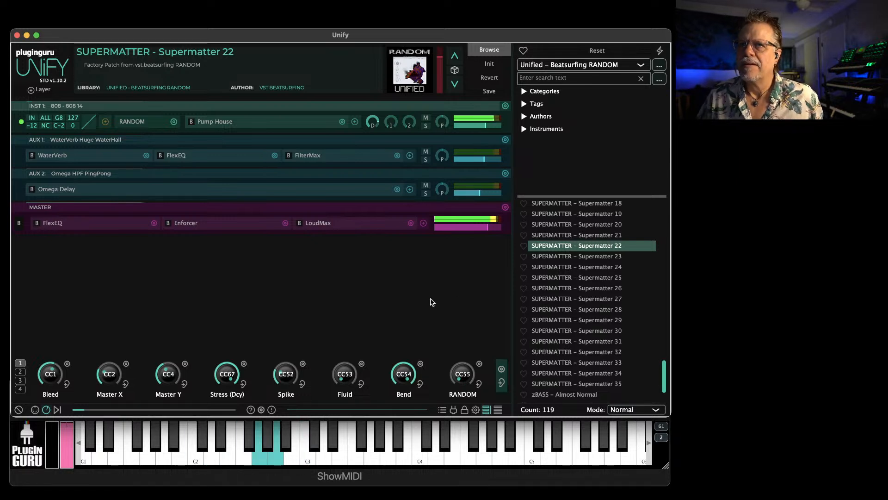
Audition the factory patches 808 04 through 808 10 one after another and load 808 - 808 08
scroll(576, 300, down, 3)
scroll(576, 301, up, 15)
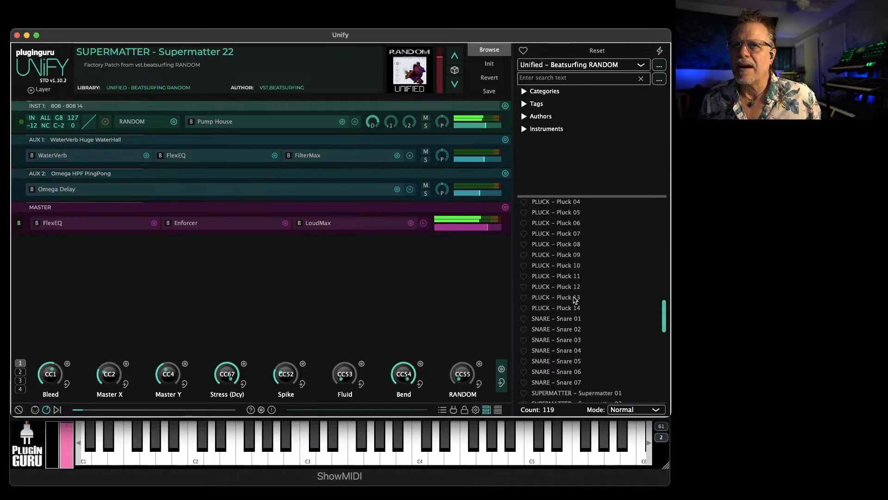
scroll(574, 300, up, 3)
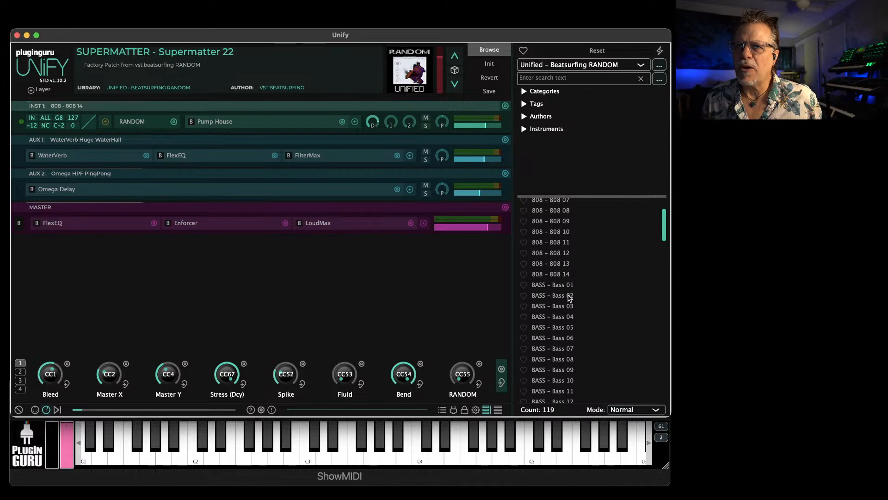
scroll(570, 298, up, 3)
click(574, 234)
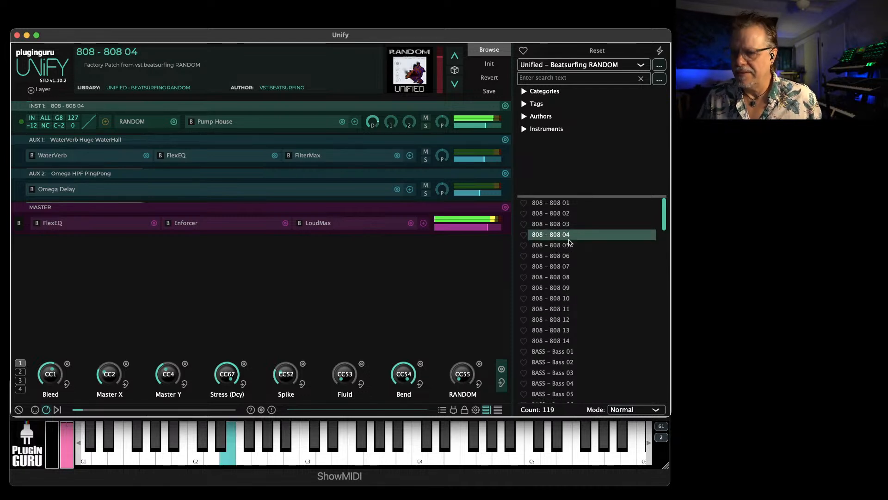
click(544, 246)
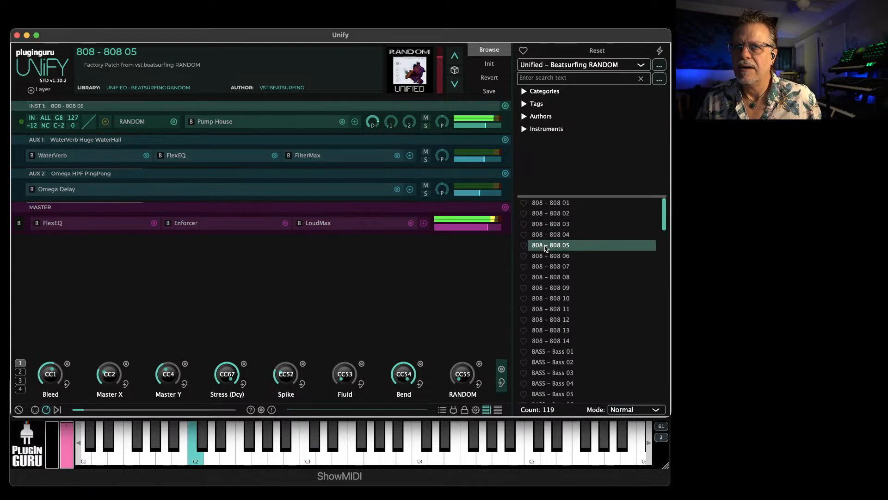
click(547, 257)
click(551, 267)
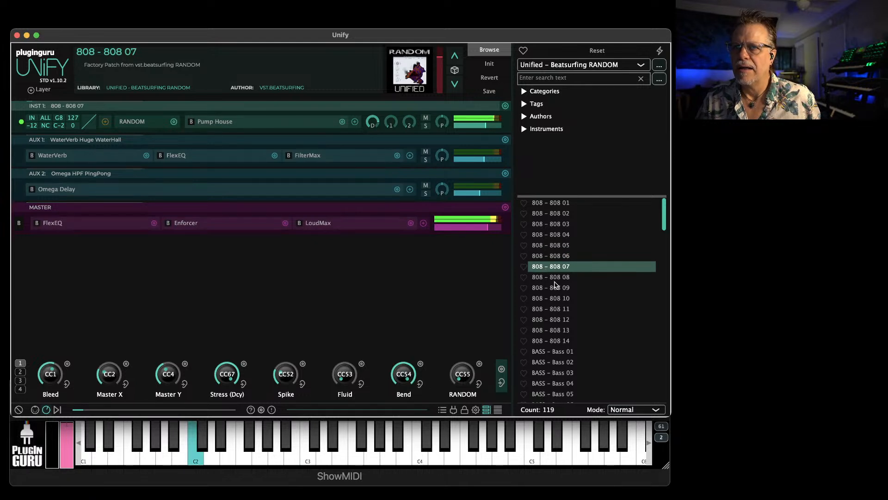
click(554, 278)
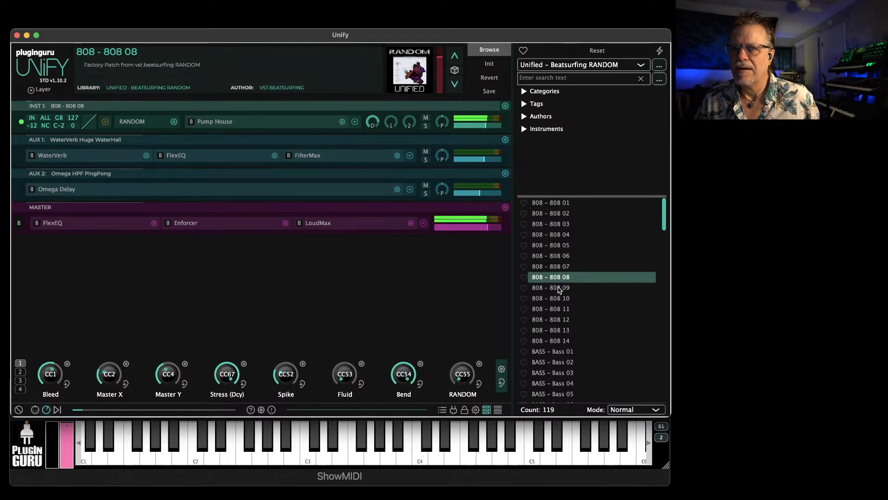
click(559, 289)
click(561, 298)
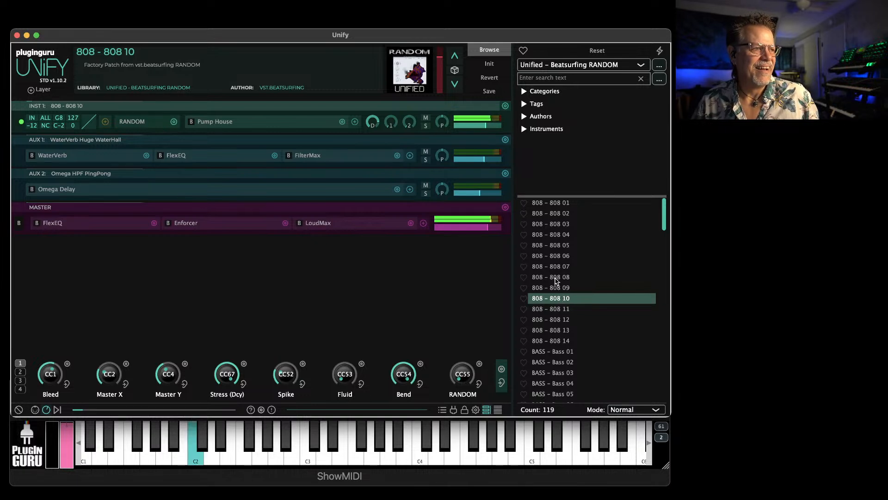
click(556, 277)
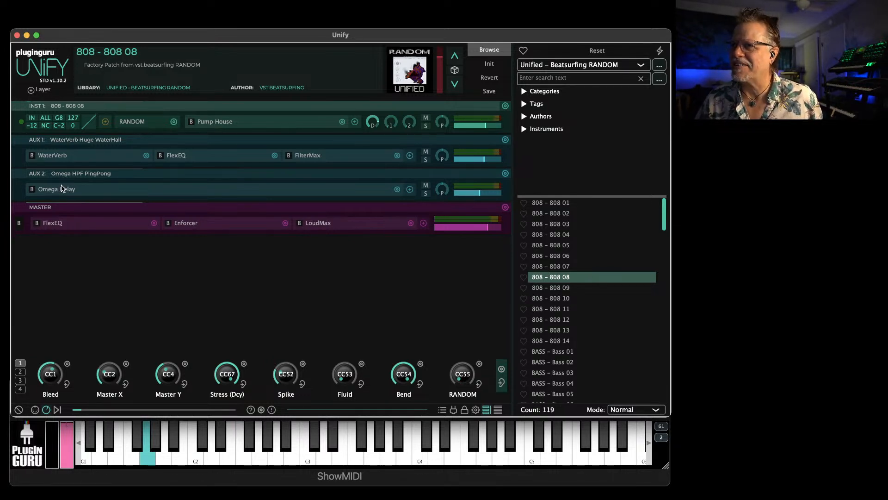
Open INST 1's RANDOM plugin, reposition the matter point, adjust Spike and Bleed, and lower Fluid to its minimum
click(139, 122)
drag(314, 265, 234, 346)
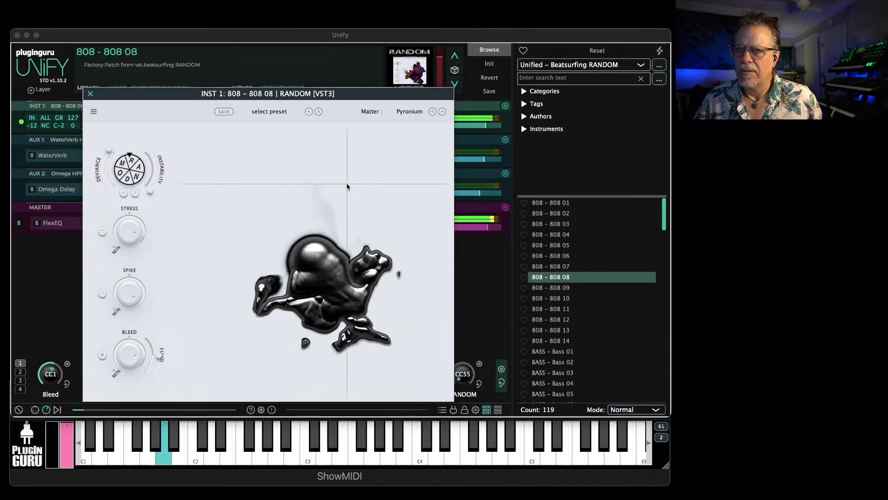
drag(126, 293, 132, 337)
drag(132, 354, 128, 446)
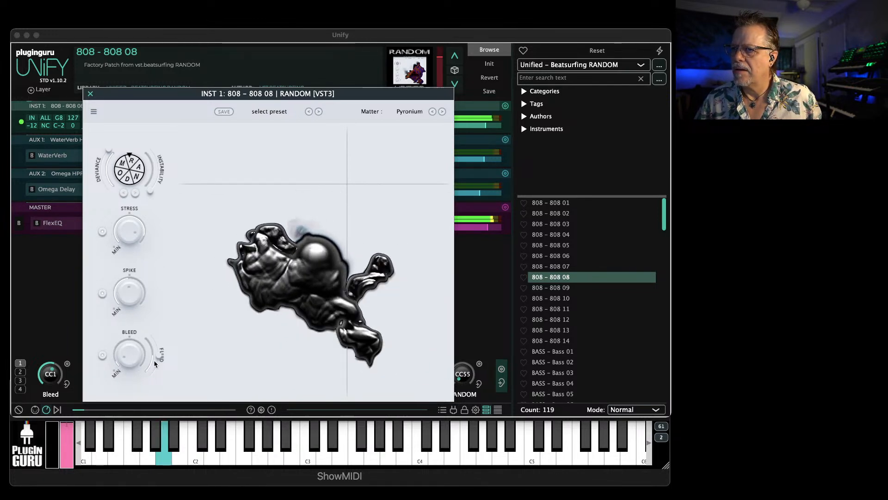
drag(158, 357, 150, 390)
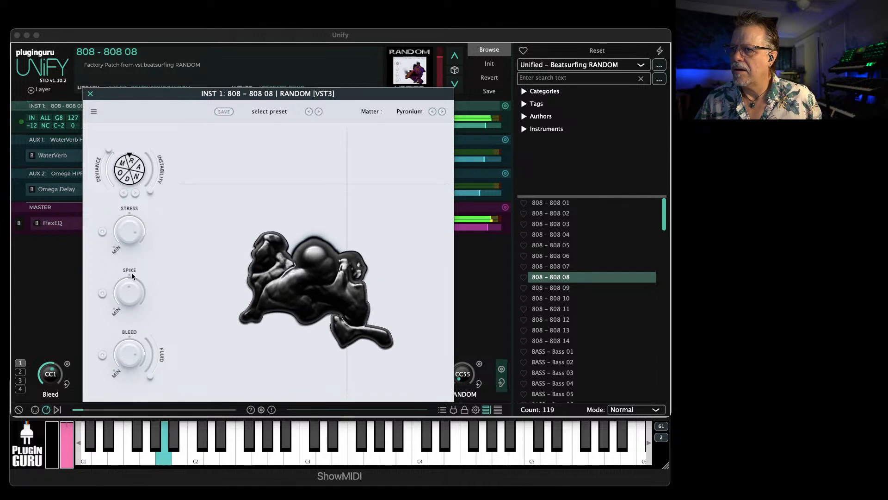
Adjust Stress and Spike, lower Deviance, move the matter point to the upper right of its field, and close RANDOM
drag(128, 236, 128, 213)
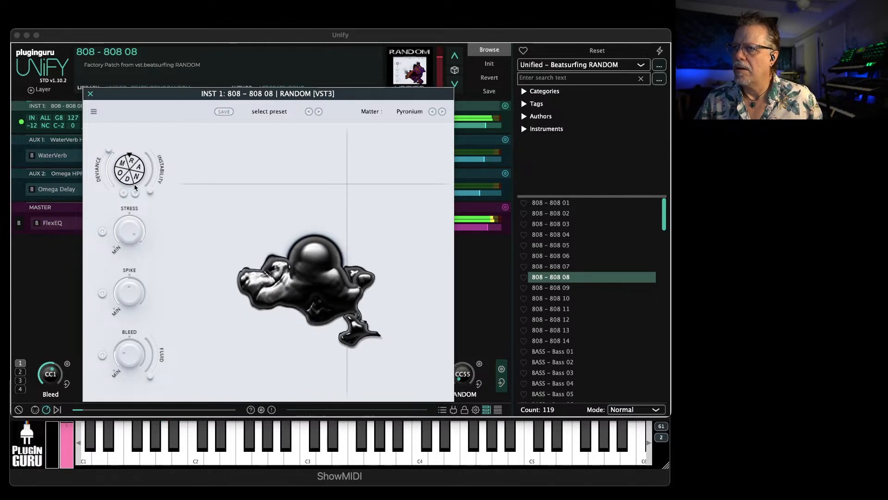
drag(108, 150, 102, 182)
drag(130, 290, 129, 314)
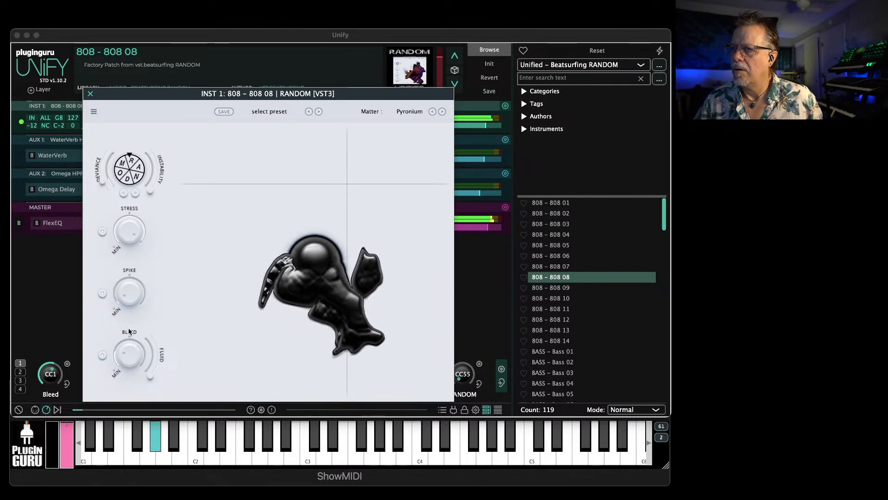
drag(308, 291, 304, 131)
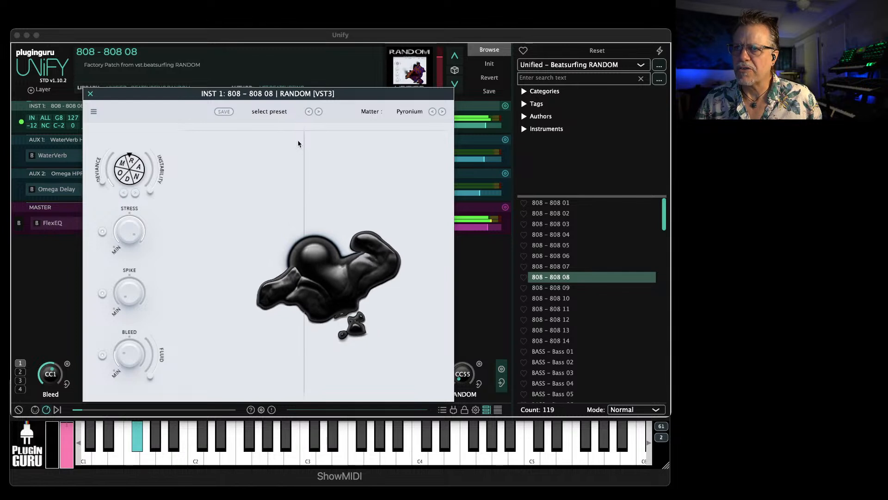
drag(296, 140, 413, 157)
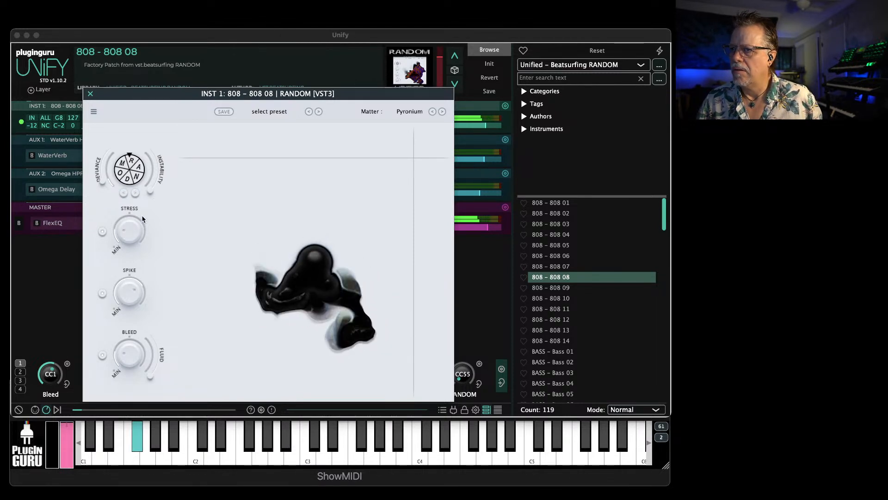
click(90, 95)
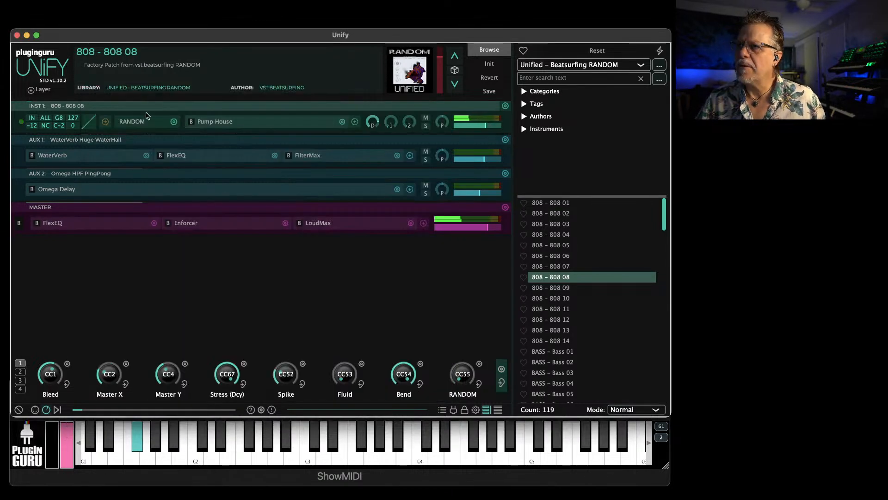
Add the Unify Standard arpeggiator MIDIBox as a MIDI effect on INST 1
click(105, 122)
mouse_move(141, 140)
mouse_move(284, 145)
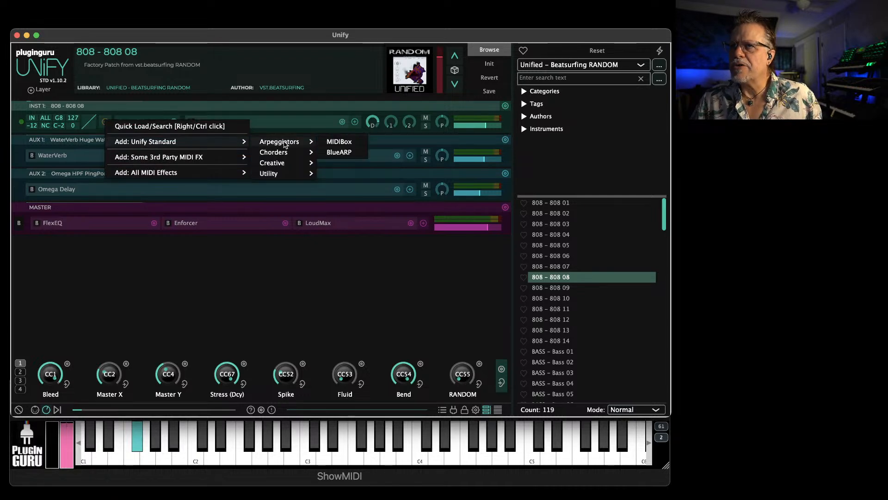
click(344, 145)
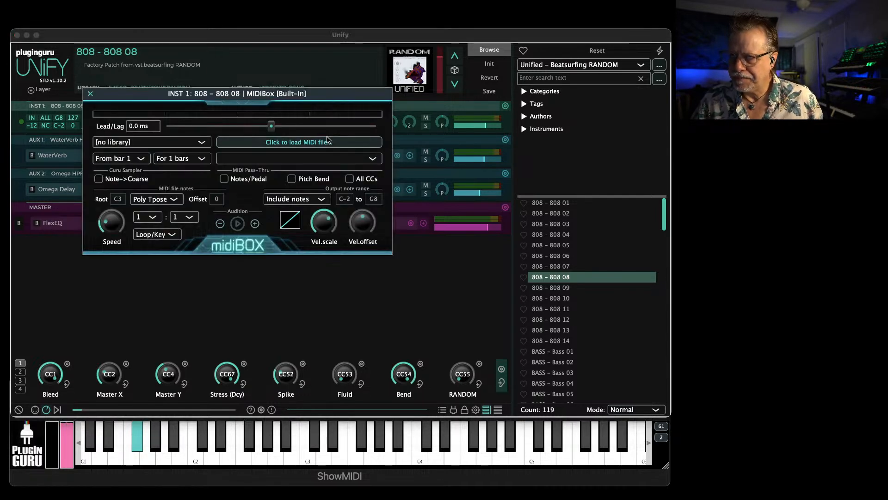
Set MIDIBox's library to Unify Standard Library and open the MIDI file selection
click(145, 142)
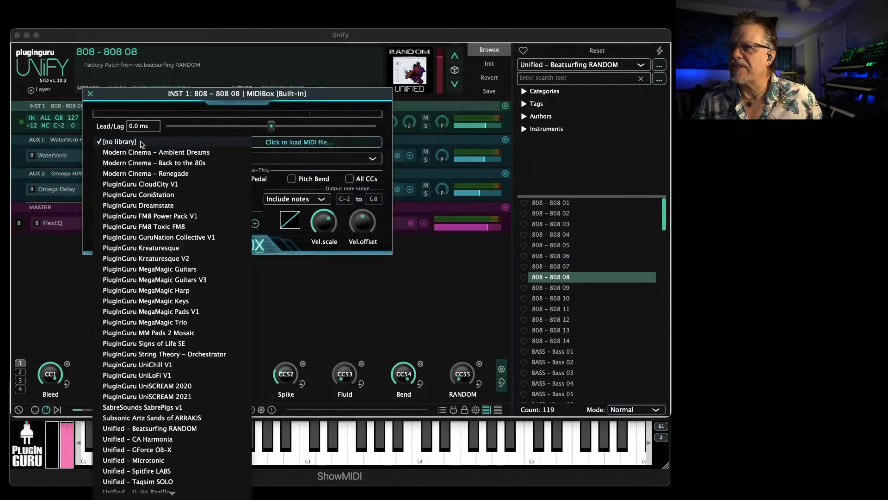
click(138, 482)
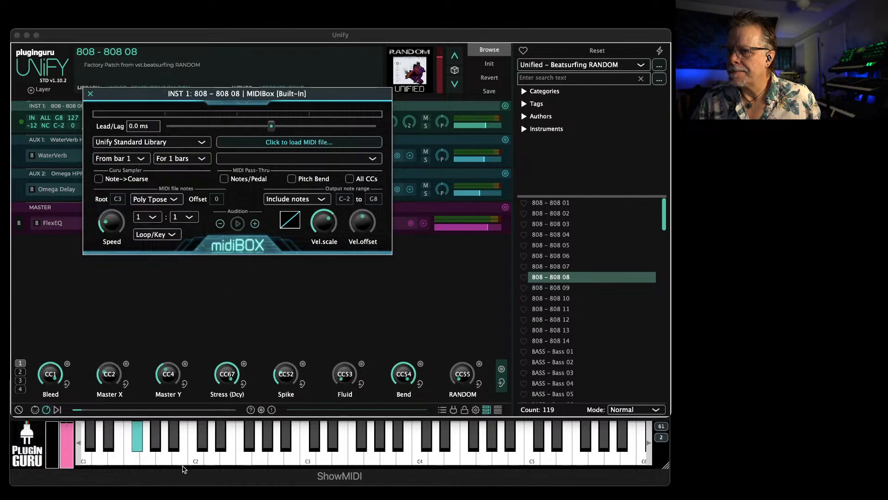
click(281, 140)
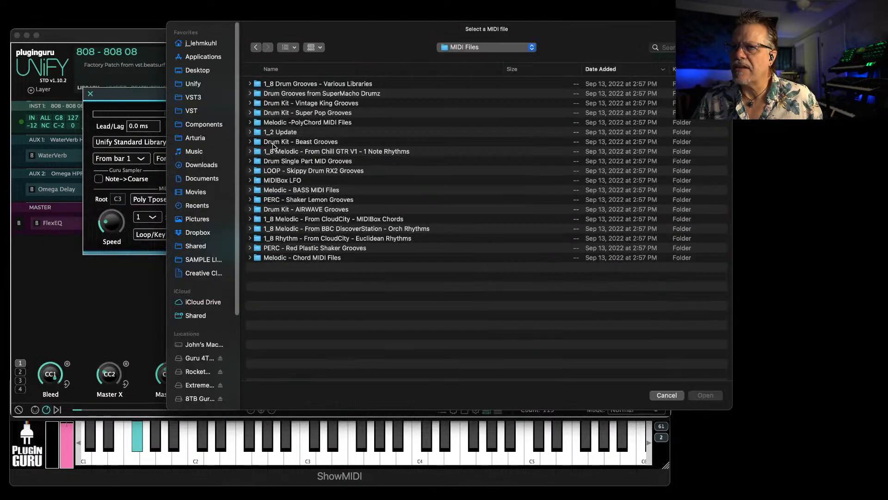
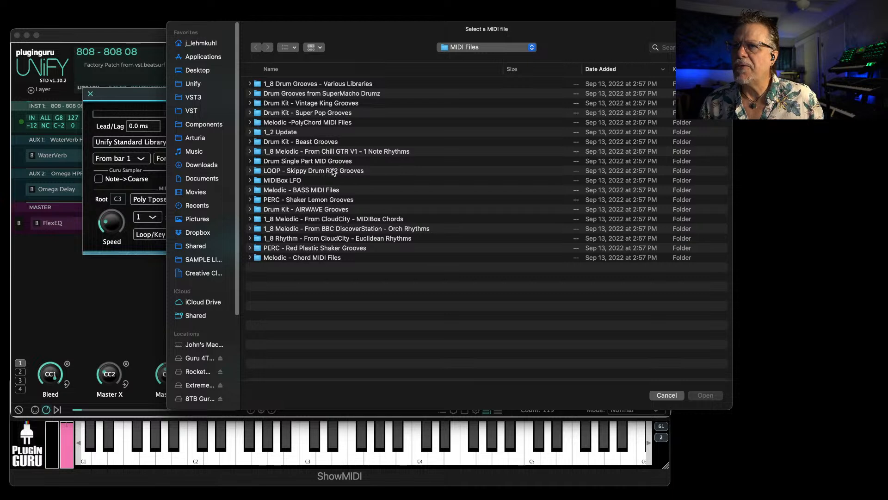
Load Kick - Dance 2.mid from the Drum Single Part MID Grooves folder into MIDIBox
click(307, 162)
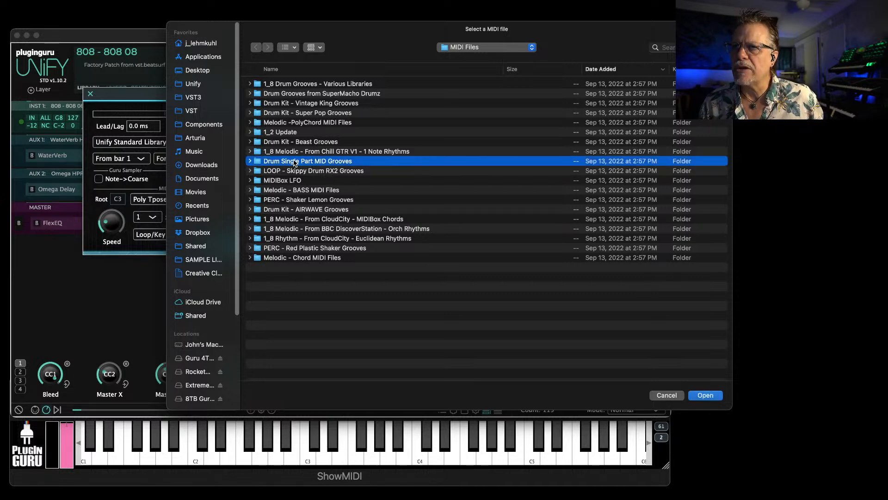
double_click(294, 162)
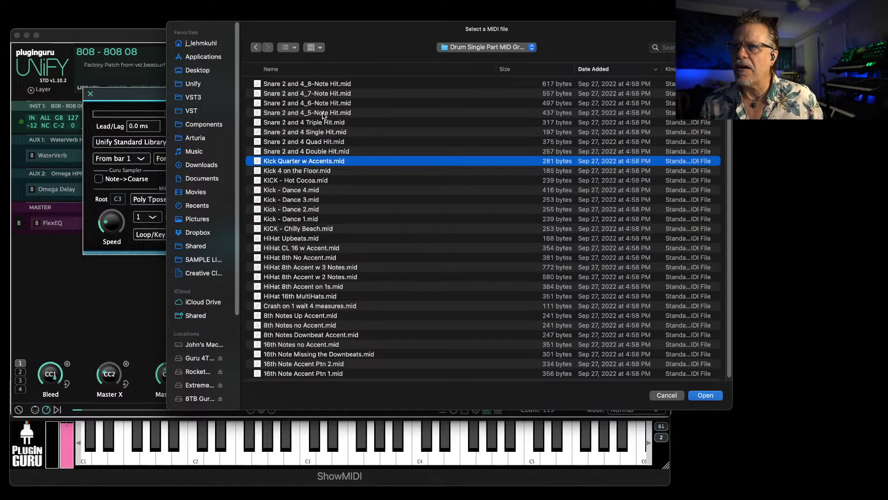
double_click(291, 209)
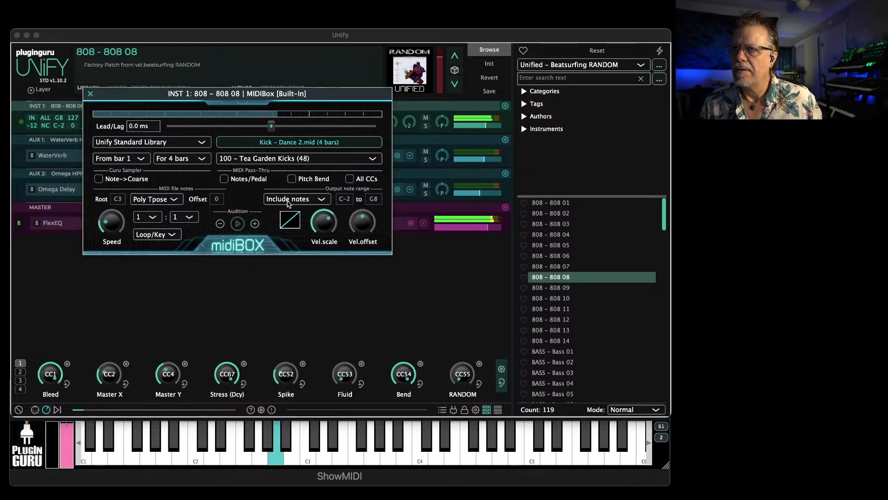
Add an empty instrument layer to the 808 - 808 08 patch
click(38, 90)
mouse_move(70, 94)
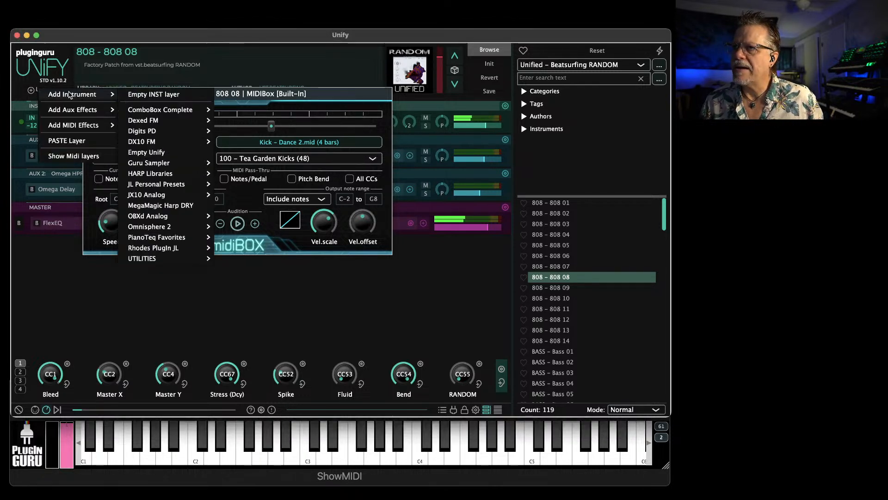
click(155, 95)
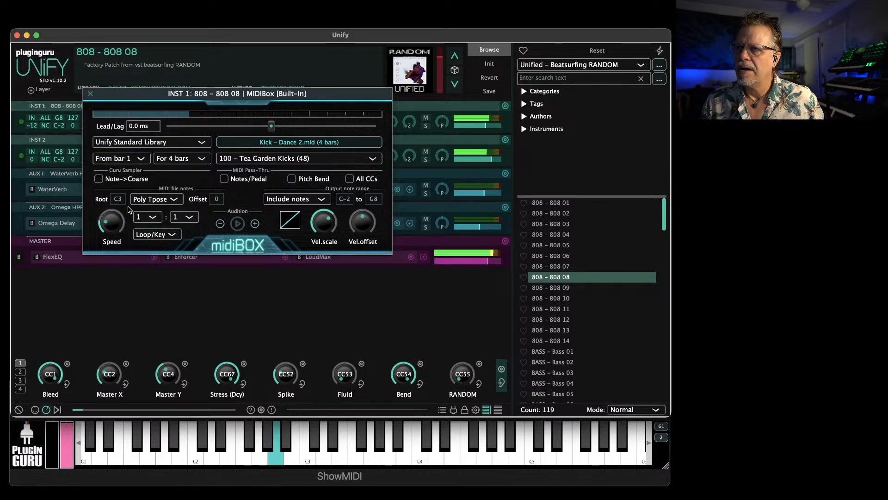
Set MIDIBox's root note to E3 and mute the INST 2 layer
drag(125, 202, 127, 195)
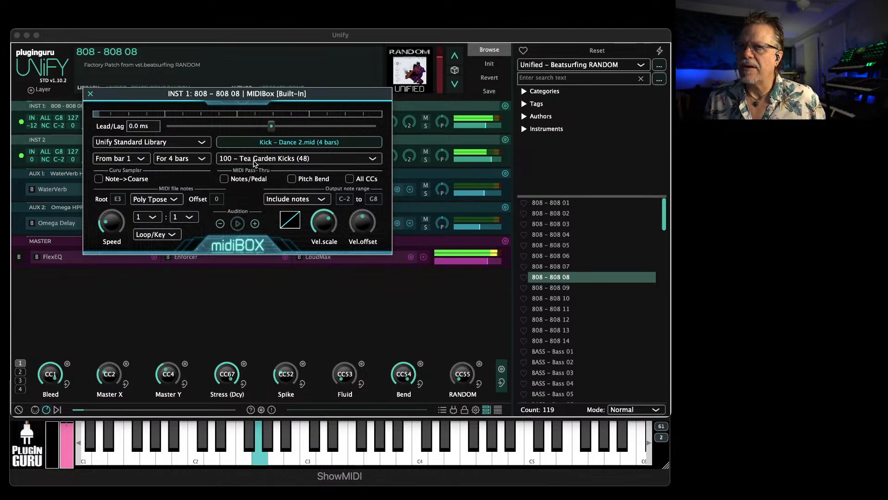
click(424, 154)
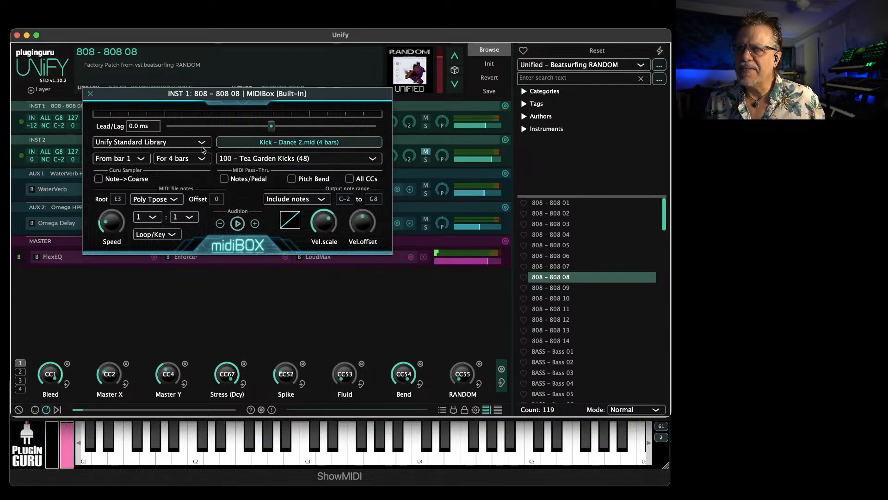
Load 91-Take an Oath Pop 1.mid from the Drum Grooves from SuperMacho Drumz folder into MIDIBox
click(270, 144)
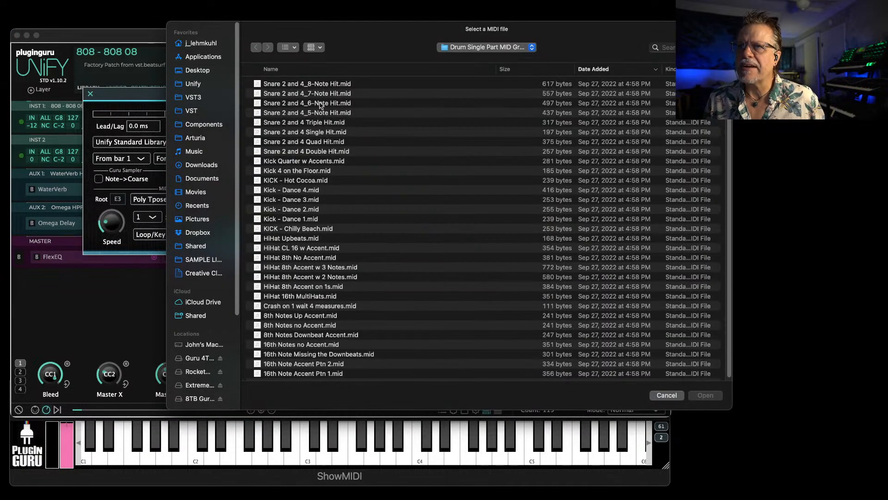
click(478, 45)
click(482, 60)
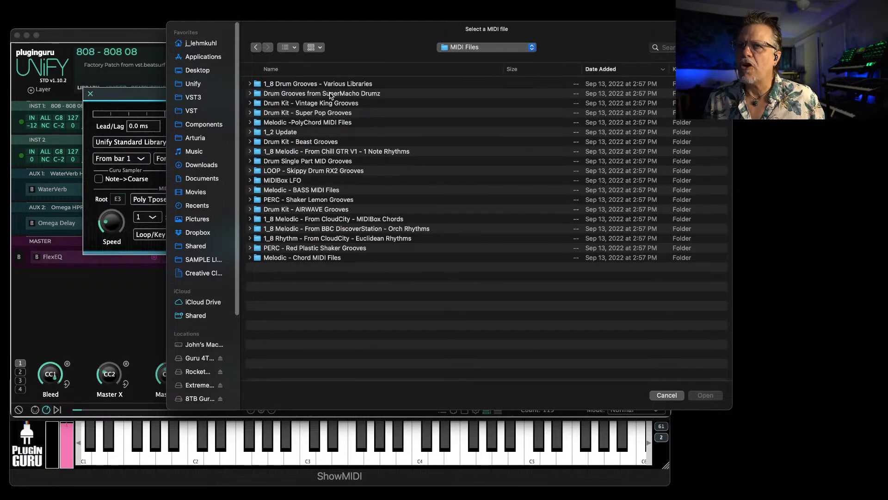
double_click(330, 95)
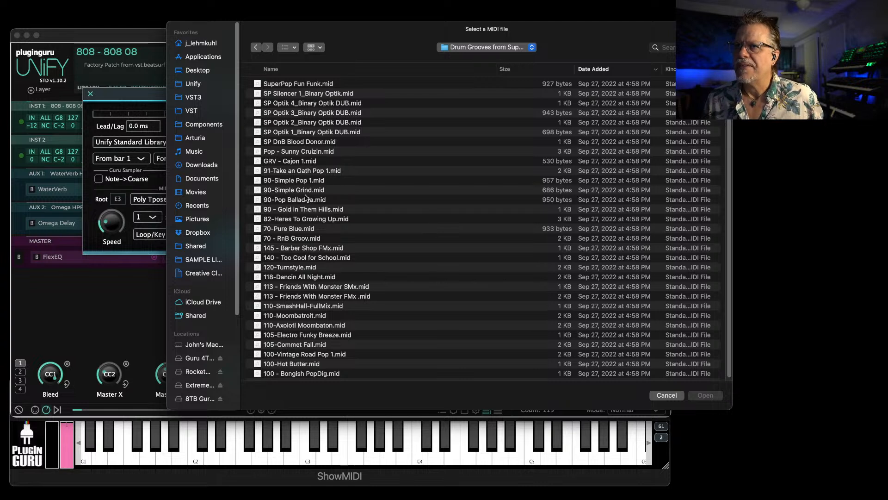
scroll(296, 273, down, 1)
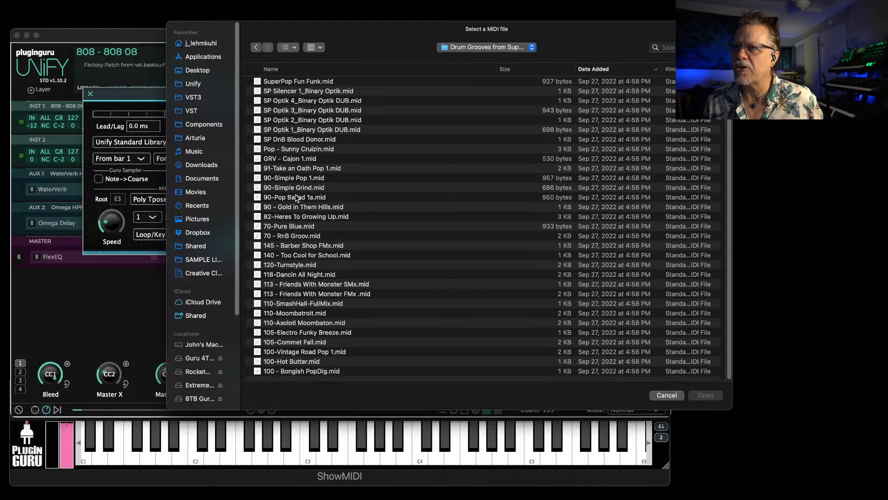
double_click(295, 169)
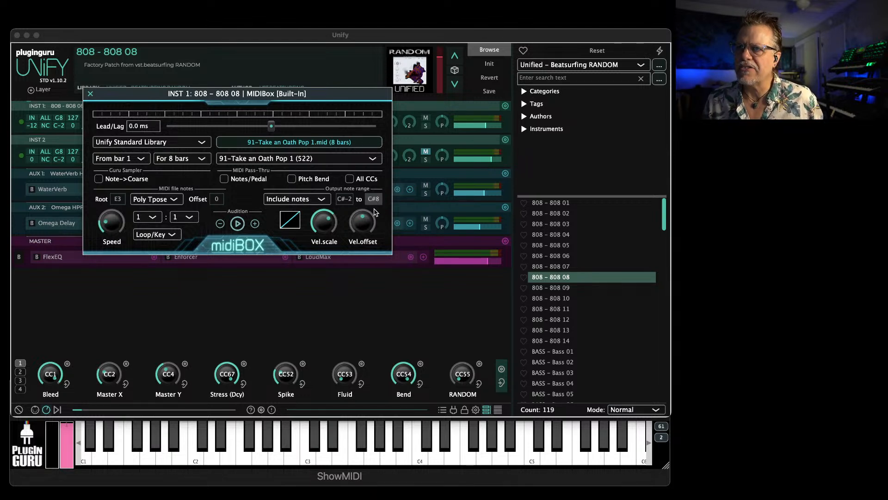
Adjust both limits of MIDIBox's output note range until only the single note G#0 is included
drag(369, 255, 368, 309)
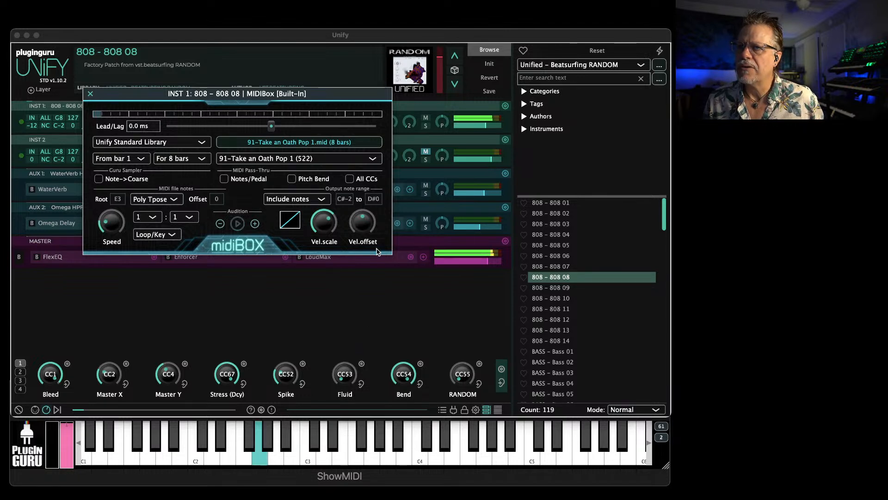
scroll(374, 207, down, 1)
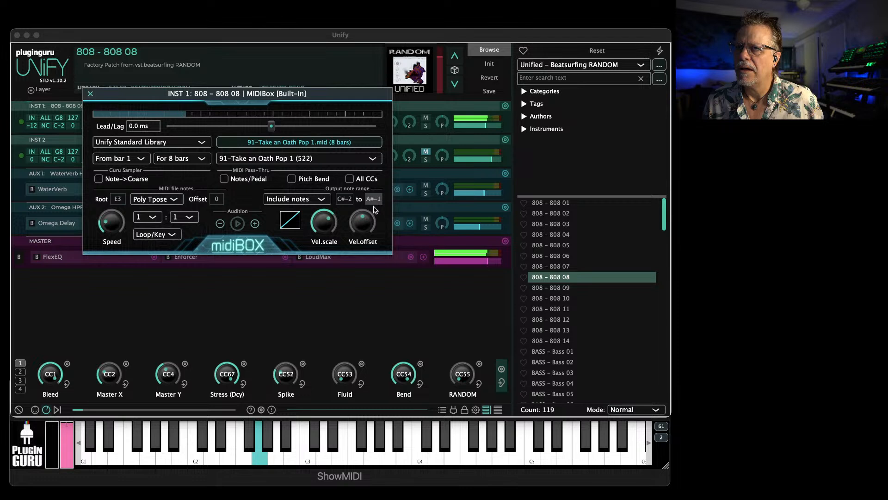
scroll(344, 203, up, 16)
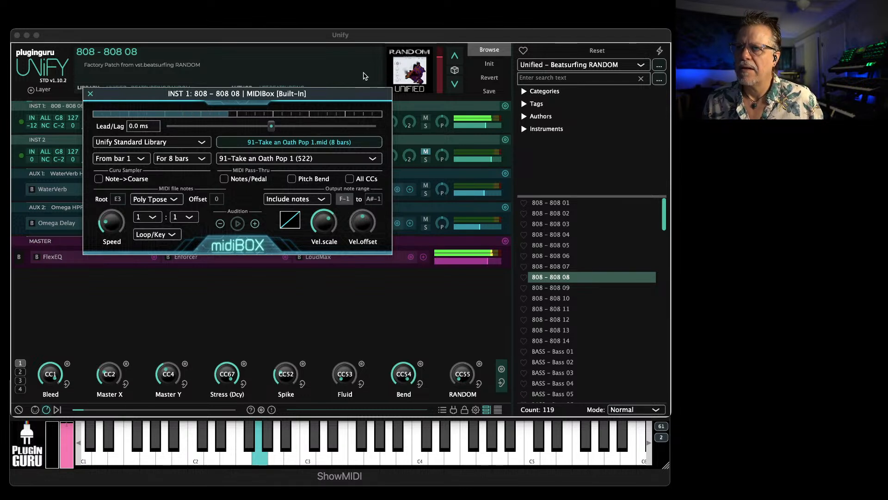
scroll(348, 200, up, 5)
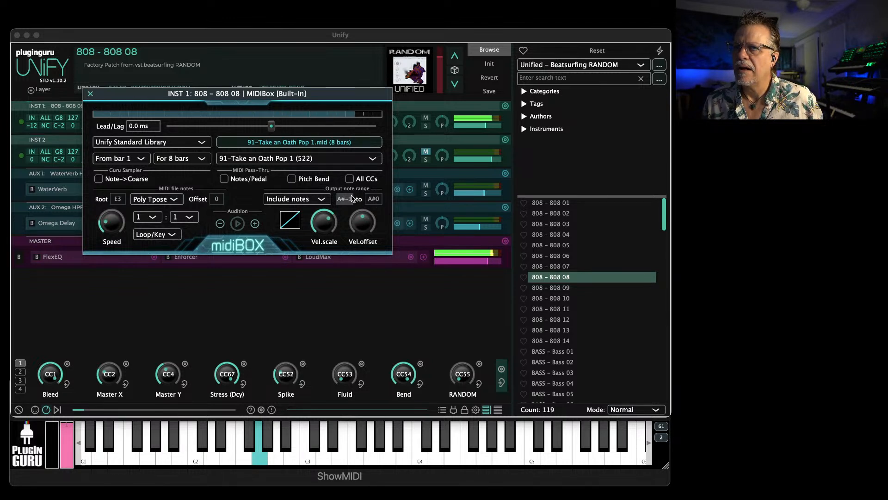
drag(351, 188, 351, 183)
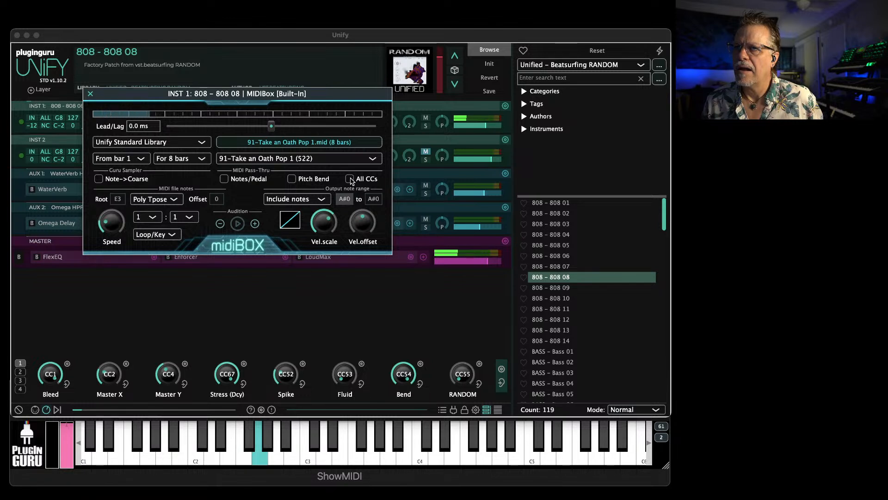
drag(372, 200, 379, 234)
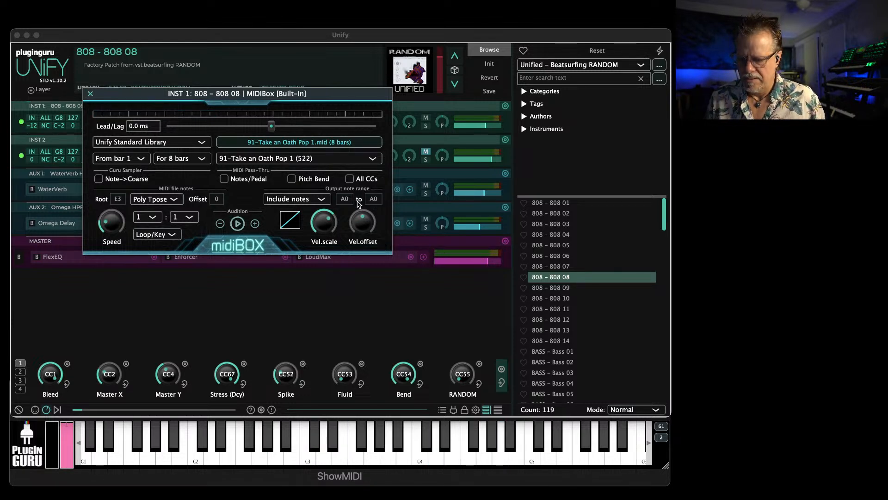
drag(342, 201, 370, 213)
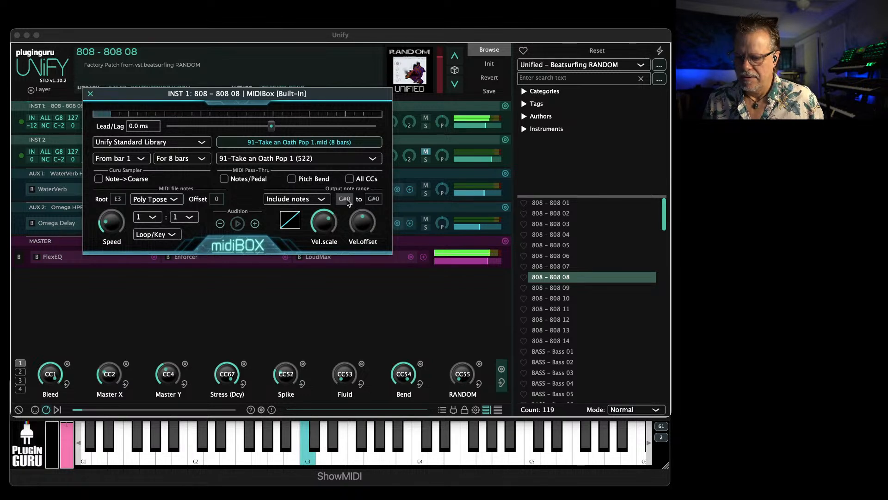
Try the Play Only note mode, set the root note to D3, and return the mode to Poly Tpose
click(153, 200)
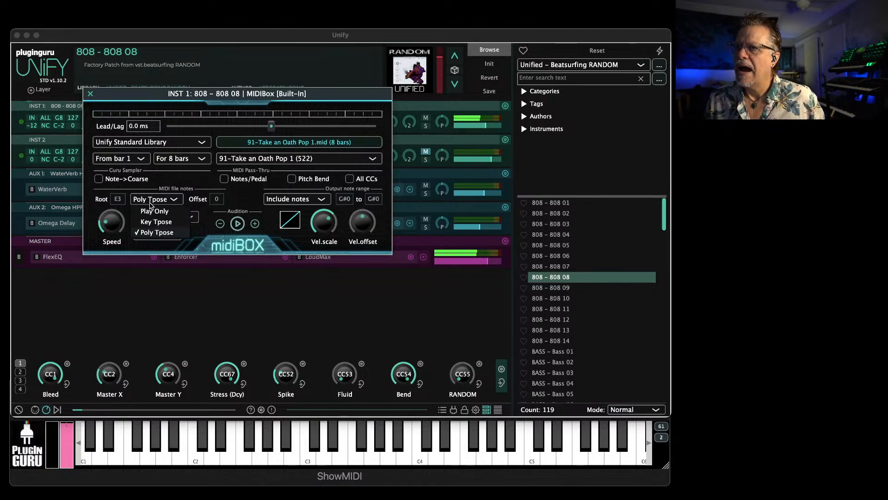
click(155, 212)
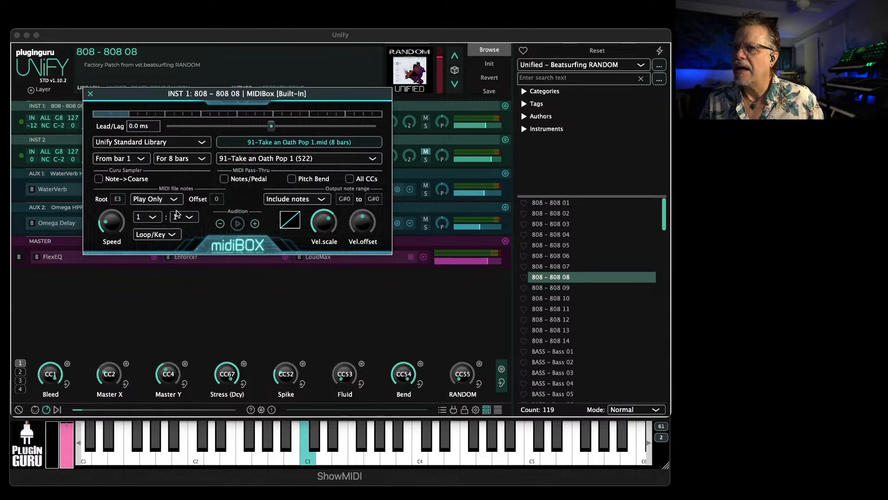
click(119, 200)
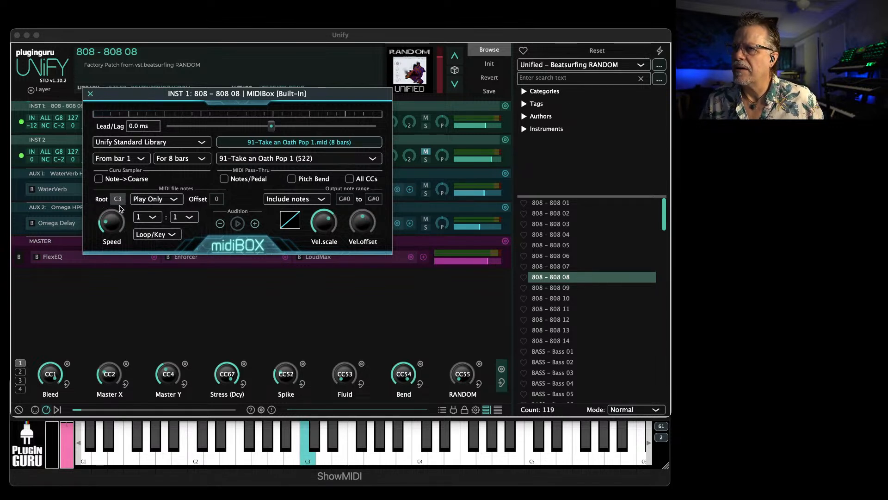
drag(118, 200, 130, 184)
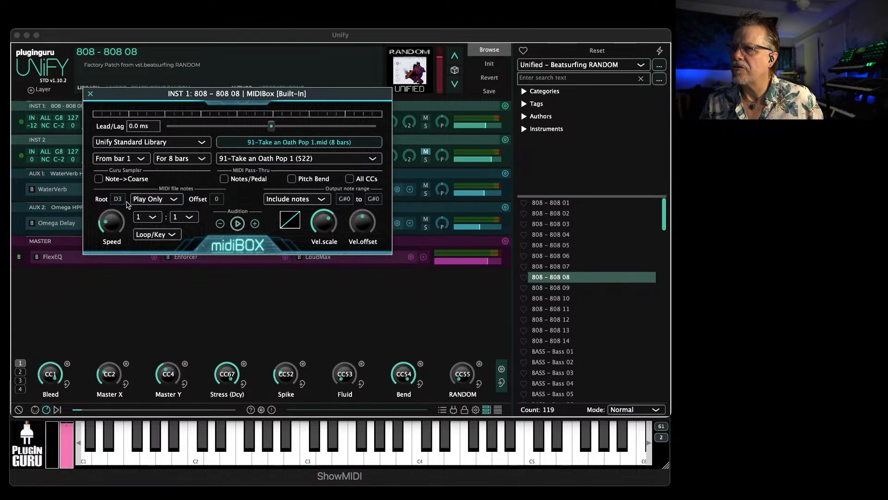
click(144, 199)
click(148, 221)
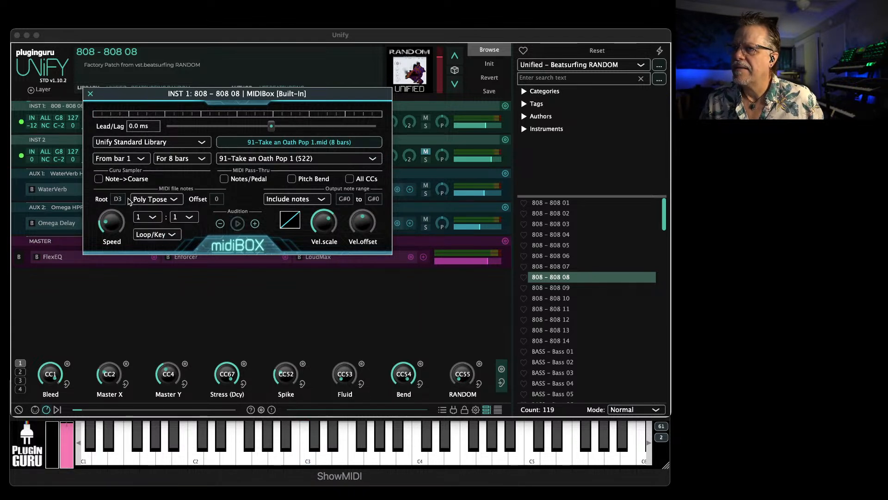
Lower the output range's low note to C-2 and switch the note mode to Key Tpose with root C3
drag(344, 201, 341, 250)
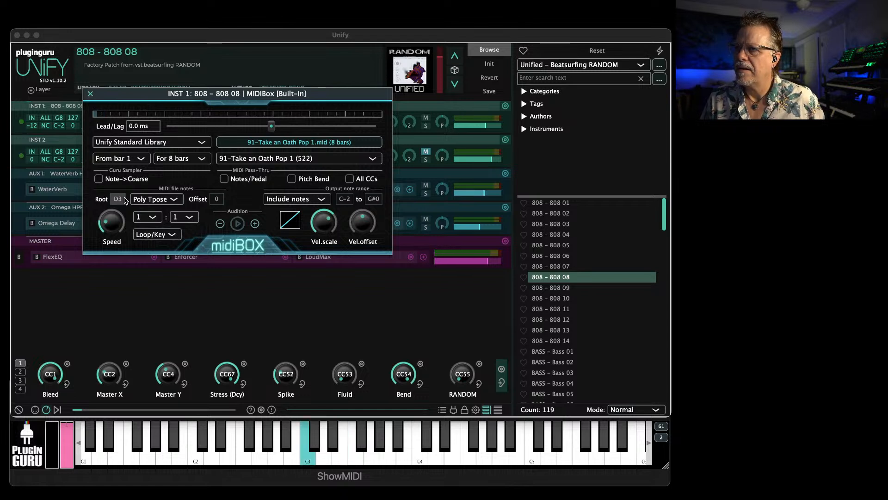
click(149, 200)
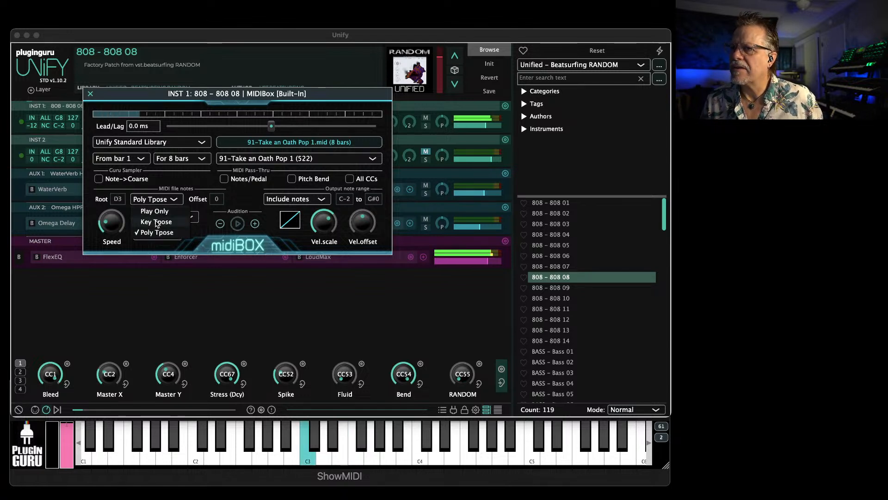
click(157, 223)
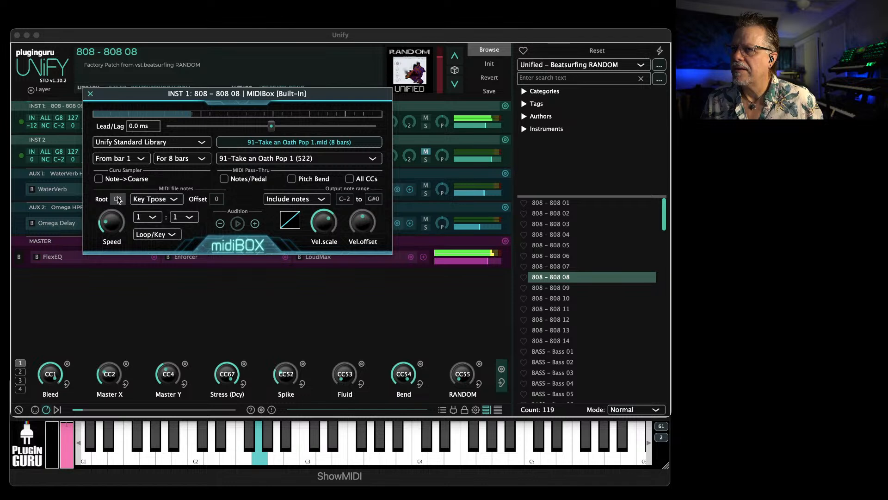
drag(128, 176, 129, 203)
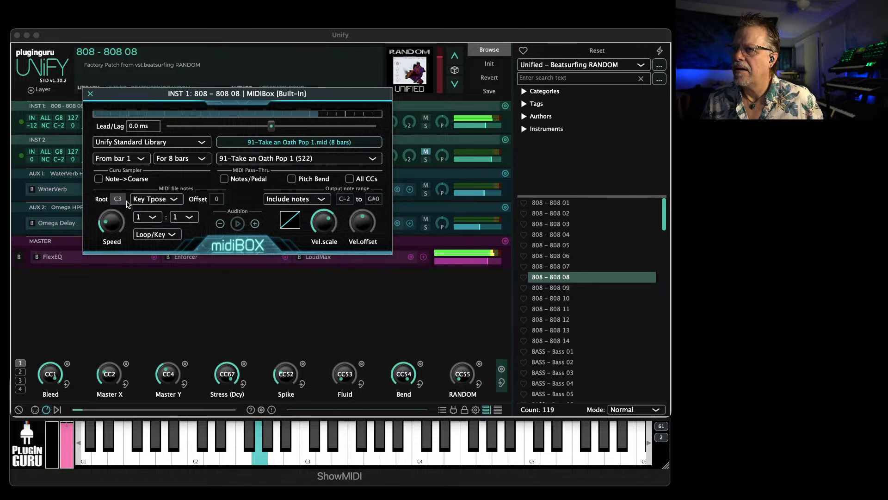
Try a MIDI note offset of -6 and reset the offset to 0
drag(215, 200, 219, 231)
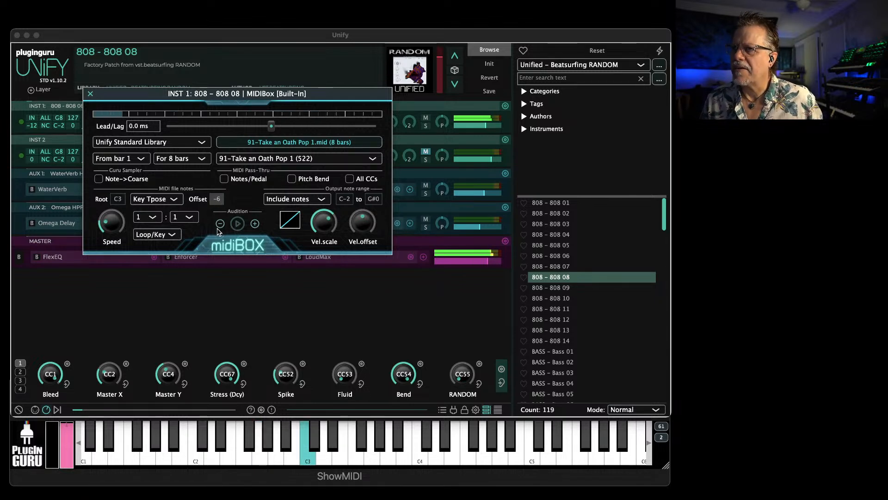
drag(221, 194, 218, 202)
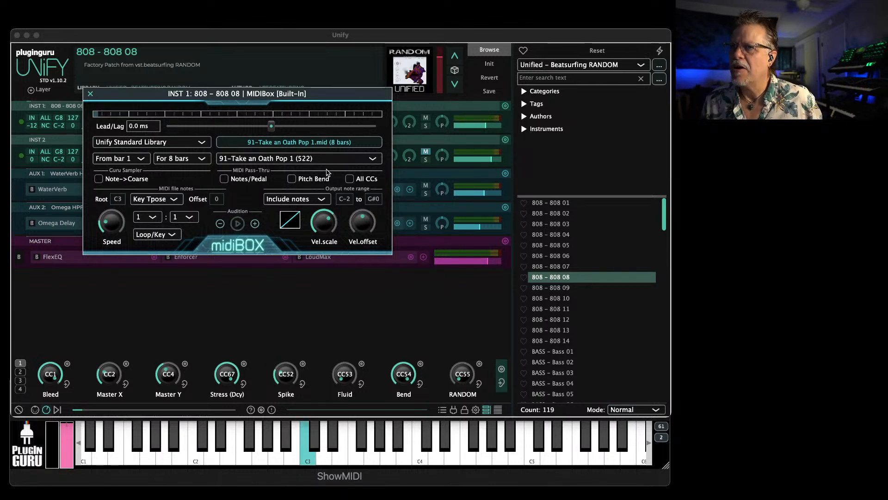
Raise the output range's low note to G#0 and set the root note to G#1
drag(348, 200, 351, 163)
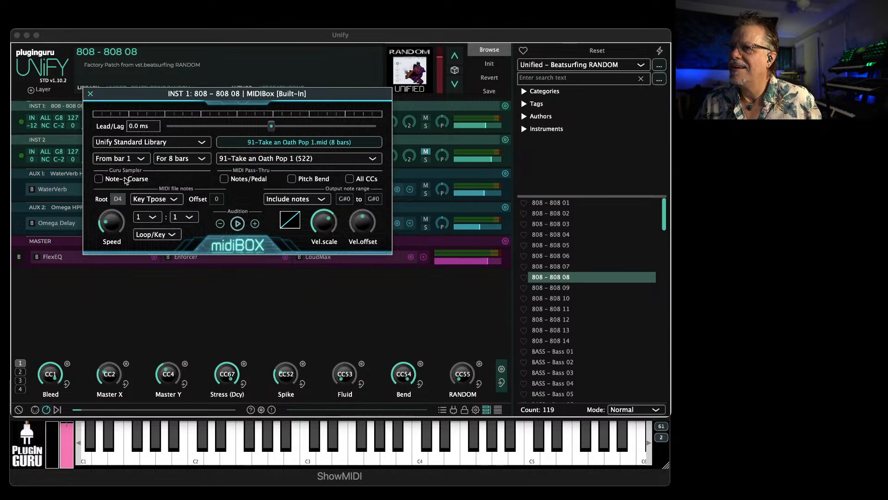
click(119, 199)
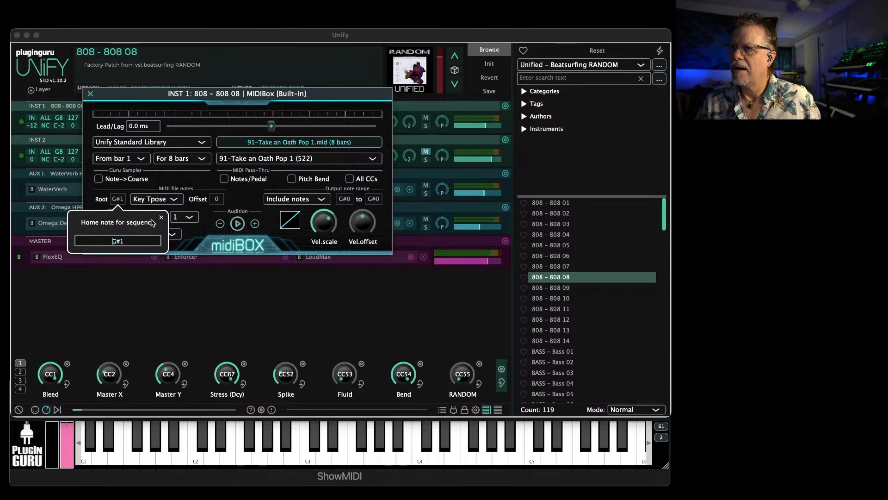
click(124, 197)
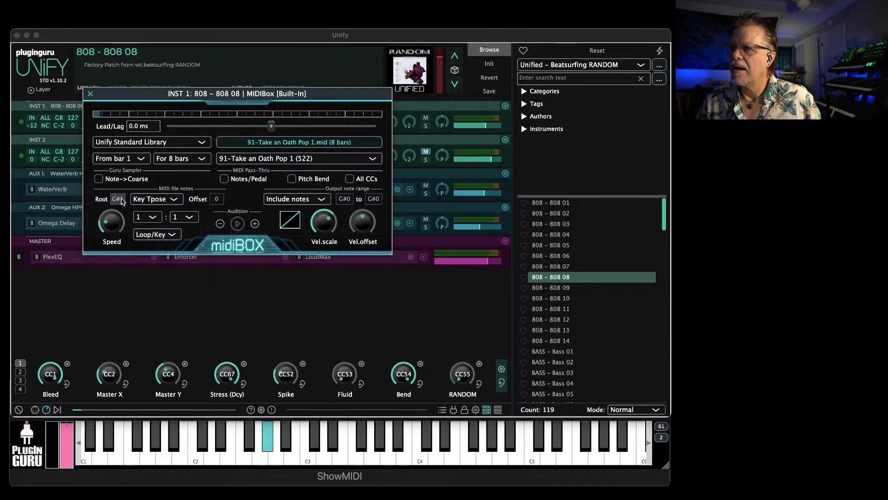
Replace the loaded MIDI file with 70 - RnB Groov.mid
click(298, 144)
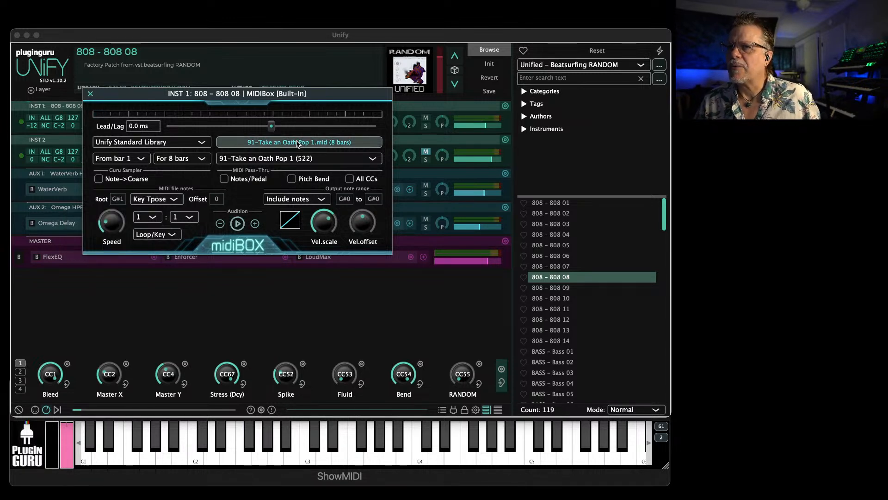
double_click(310, 241)
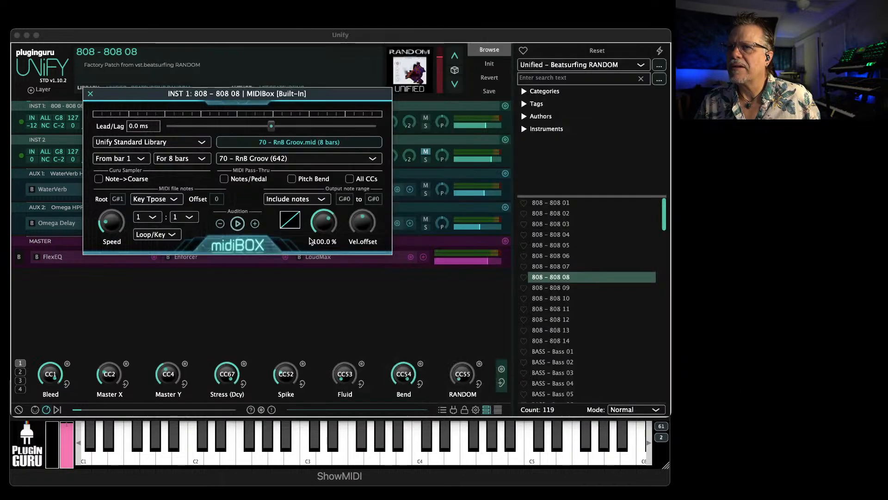
Widen the MIDIBox output note range to C#-2 through F8
drag(348, 201, 358, 316)
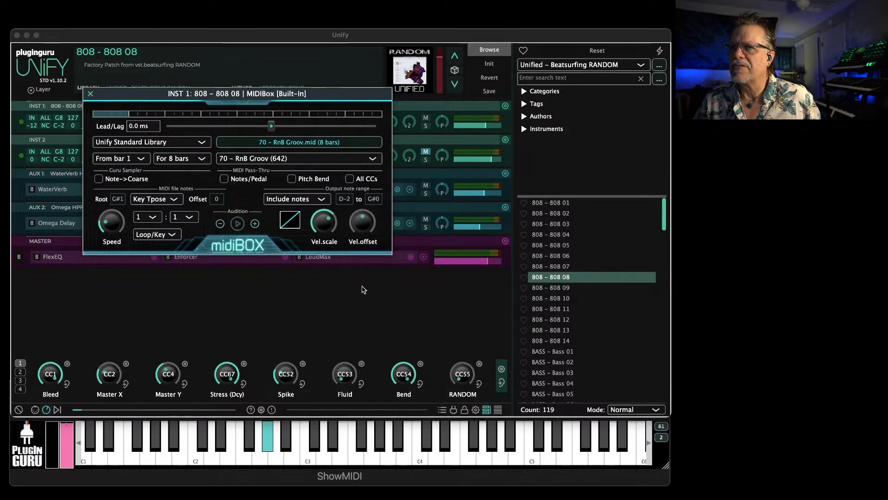
drag(373, 202, 382, 133)
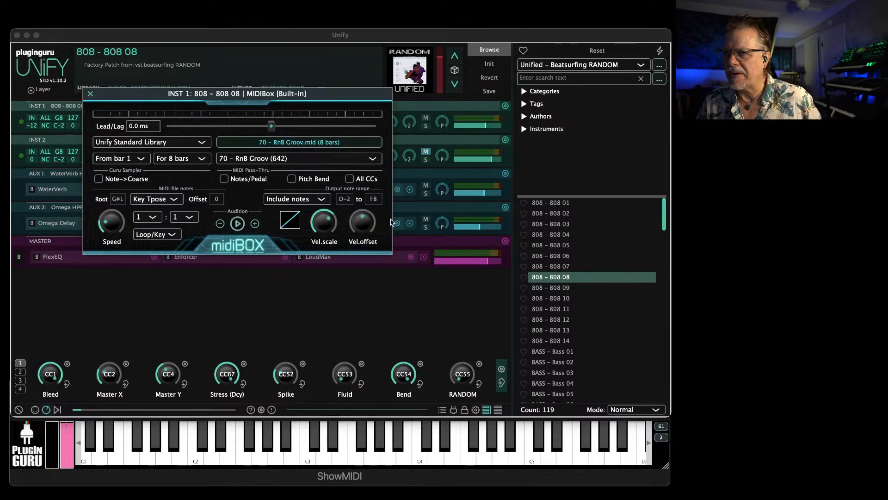
drag(347, 200, 351, 239)
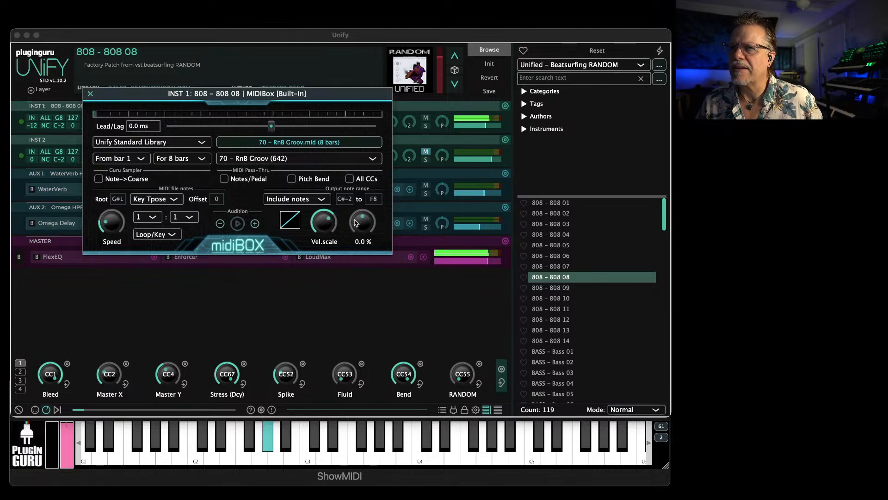
Narrow the output note range to the single note F#3 by setting both its low and high limits
drag(377, 205, 375, 256)
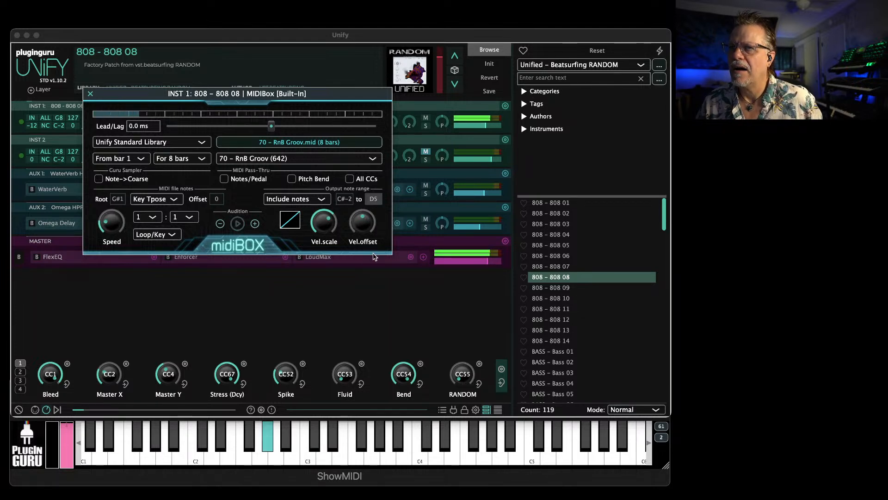
drag(343, 200, 364, 107)
drag(374, 199, 377, 211)
Try the Play Only note mode for the MIDI file and restore Key Tpose
click(159, 199)
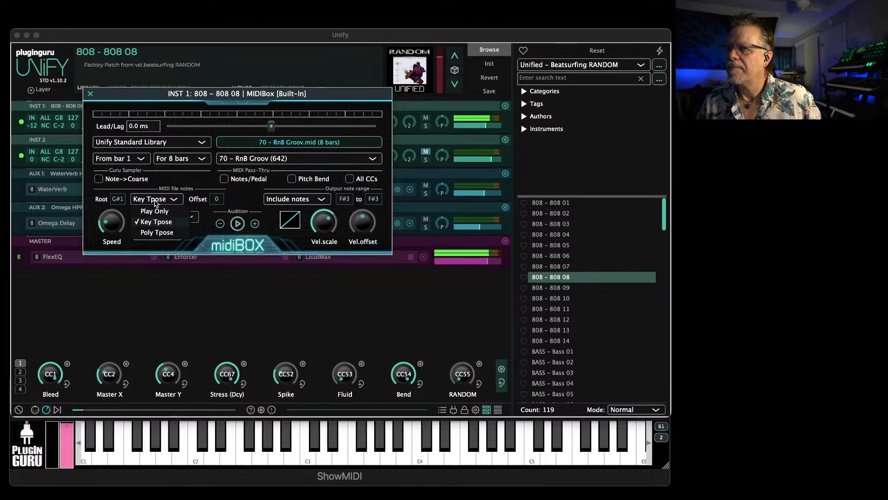
click(158, 212)
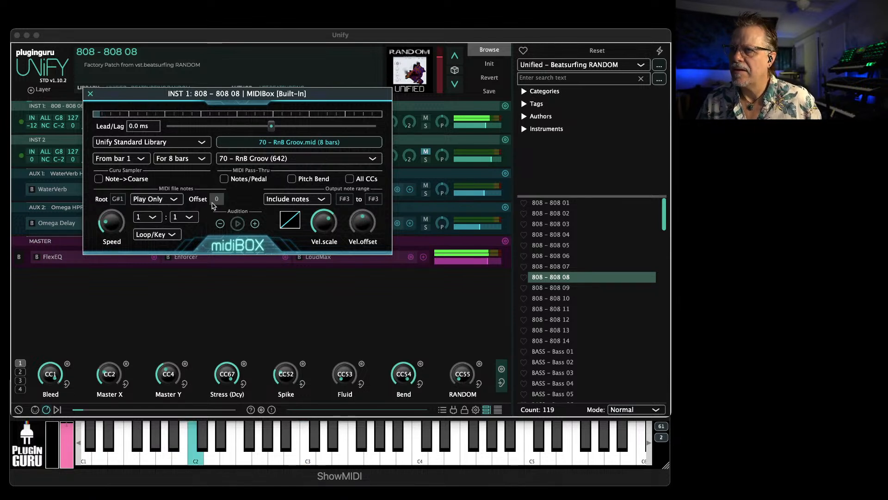
click(160, 200)
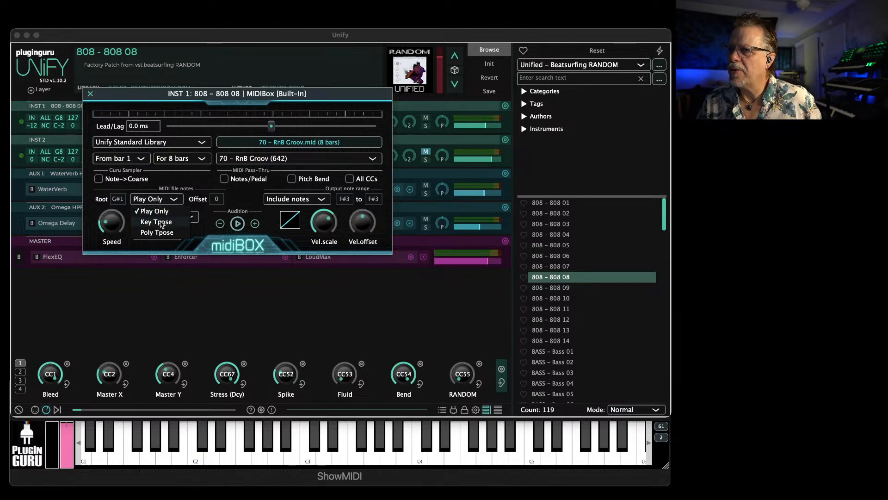
click(160, 221)
Try a MIDI note offset of +1 and reset the offset to 0
mouse_move(216, 200)
mouse_down()
mouse_move(219, 191)
mouse_move(228, 196)
mouse_up()
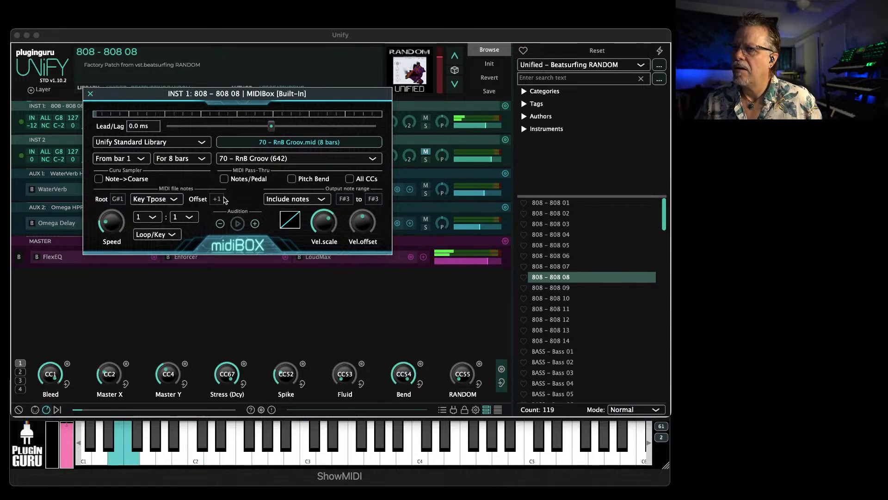
drag(217, 199, 215, 206)
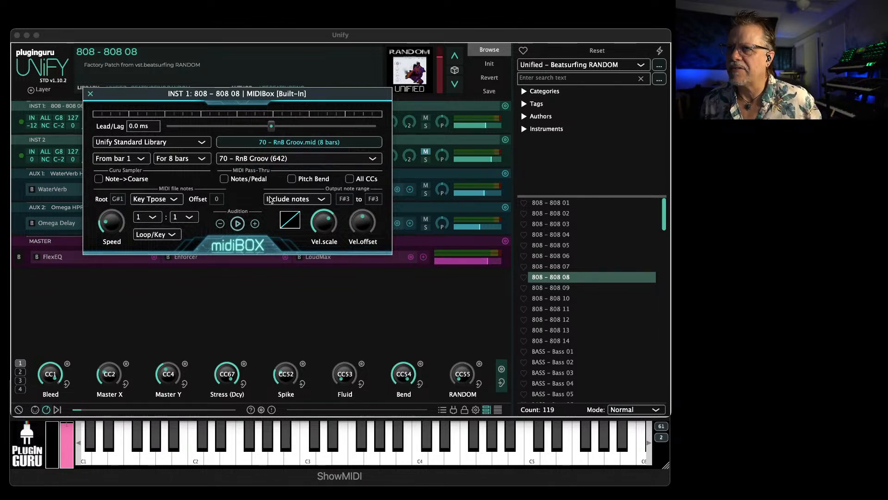
Replace the loaded MIDI file with Kick - Dance 3.mid from the Drum Single Part MID Grooves folder, keeping the Key Tpose note mode
click(265, 143)
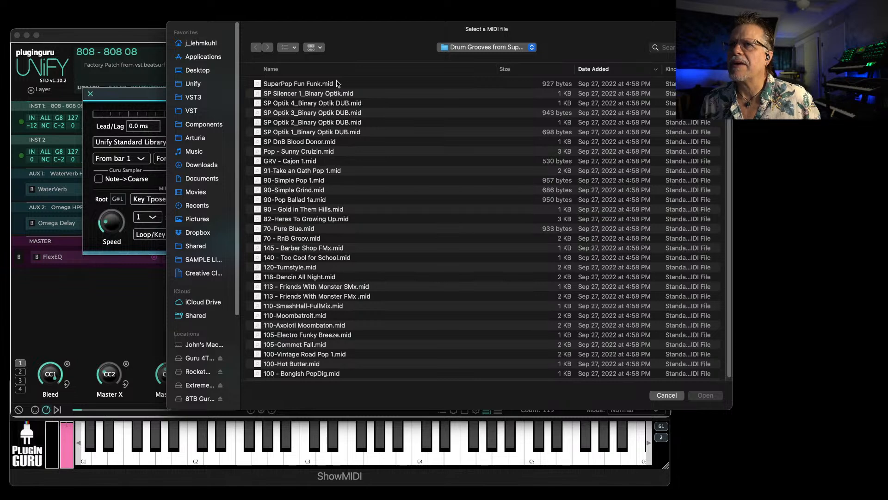
click(470, 48)
click(468, 59)
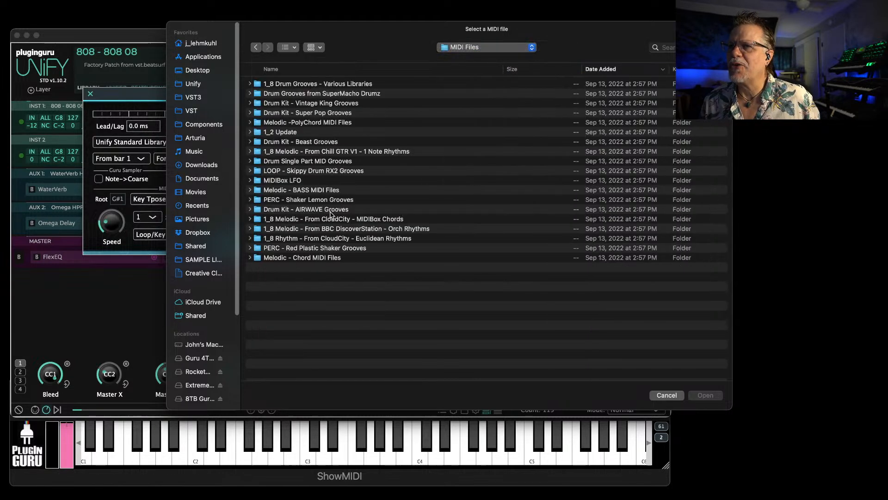
double_click(306, 161)
double_click(296, 199)
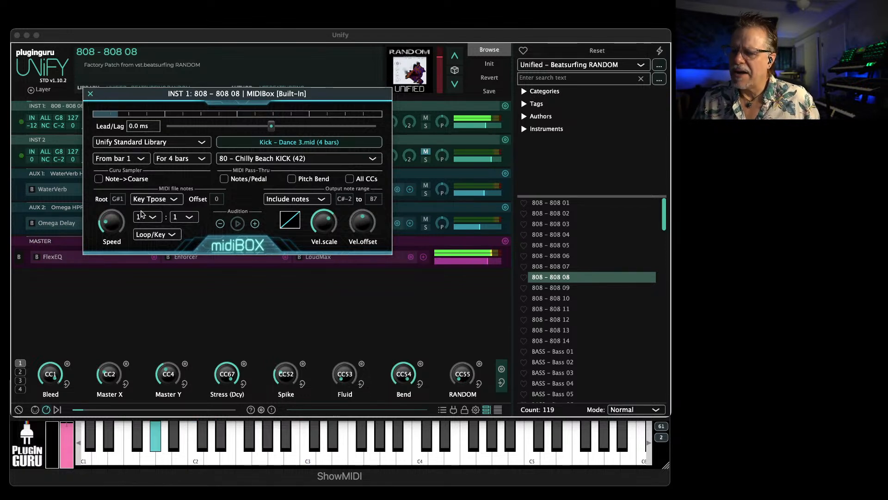
click(167, 199)
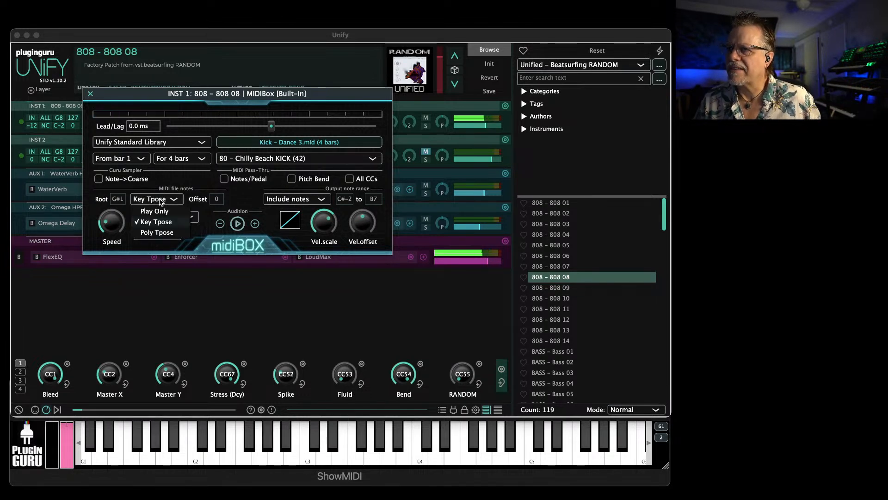
click(239, 191)
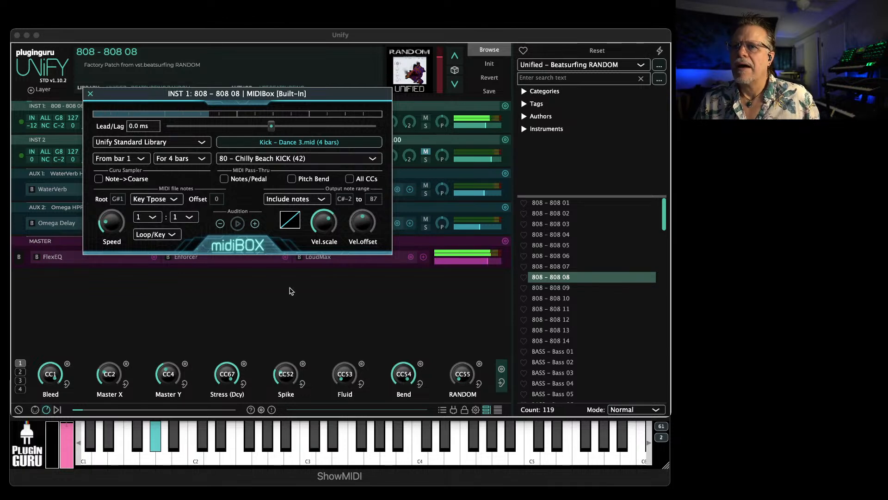
Move the MIDIBox window clear of the layers, switch the patch browser to Unify Standard Library and locate the BPM HAT patches
drag(159, 91, 224, 1)
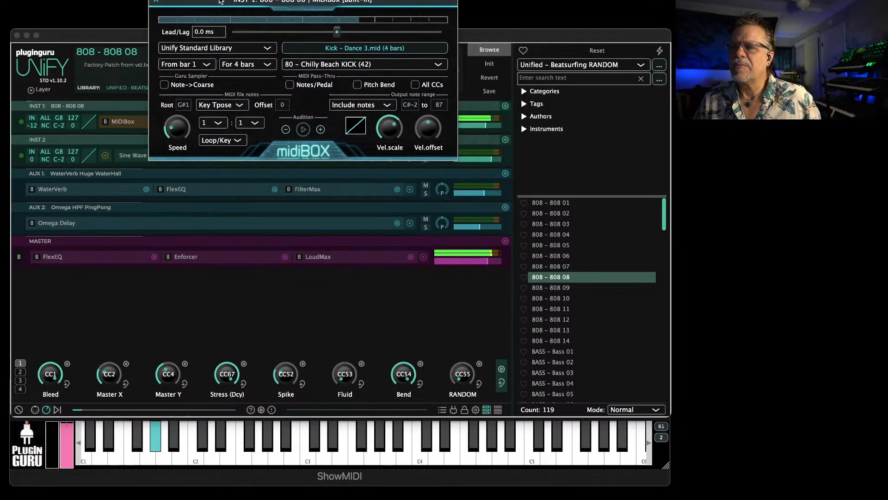
click(595, 65)
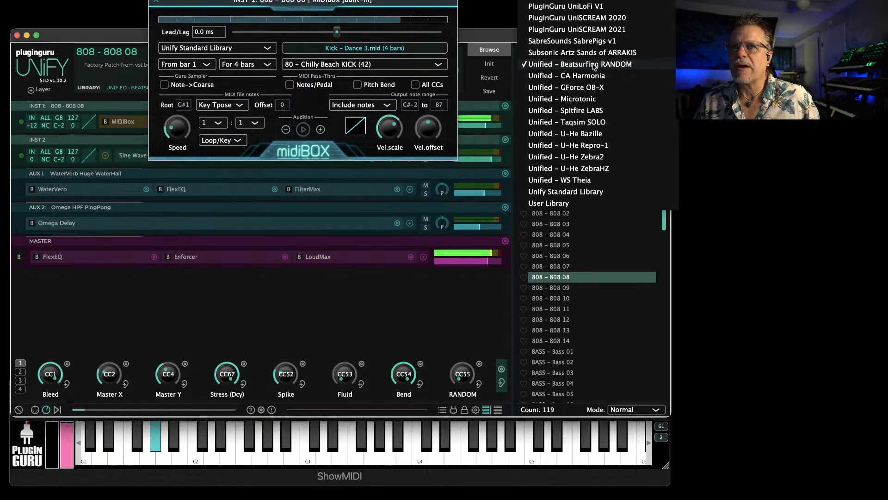
click(572, 192)
scroll(568, 325, down, 20)
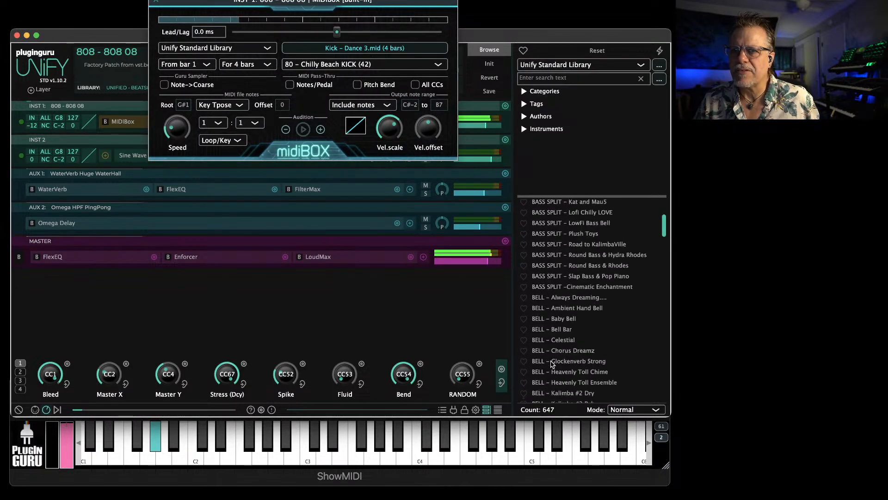
scroll(560, 361, down, 8)
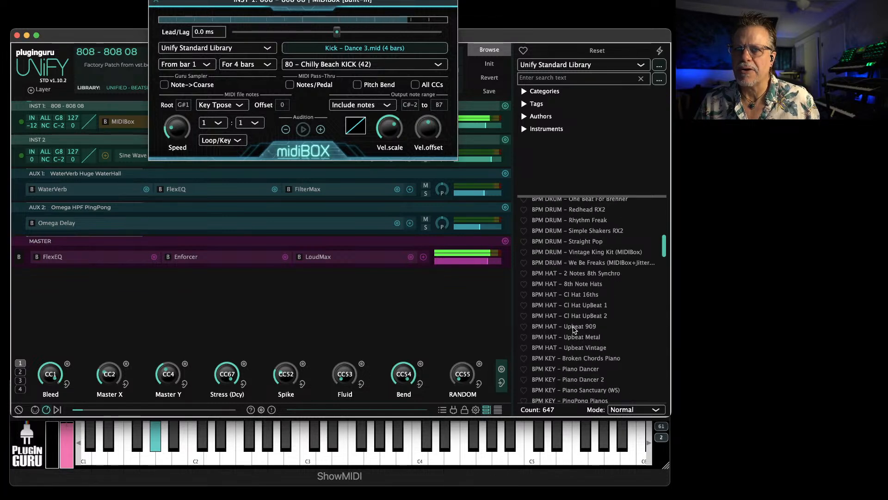
Load the BPM HAT - 8th Note Hats patch into a new Unify layer
right_click(569, 305)
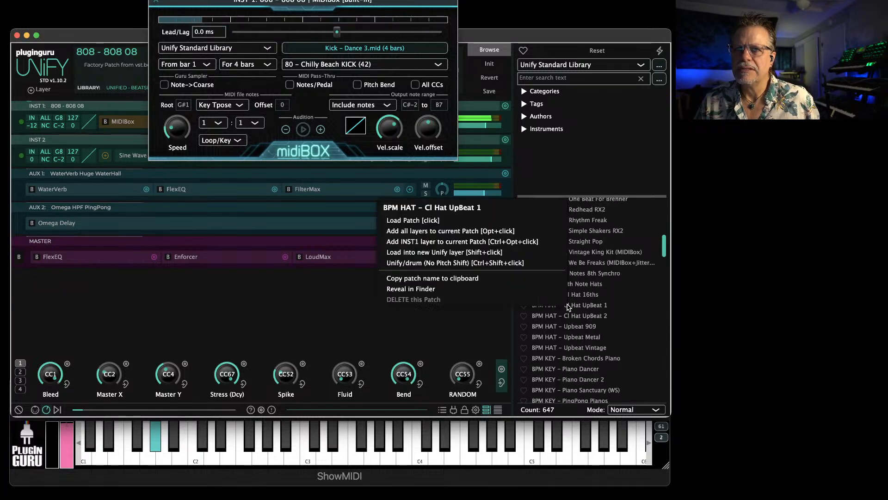
right_click(579, 284)
right_click(579, 283)
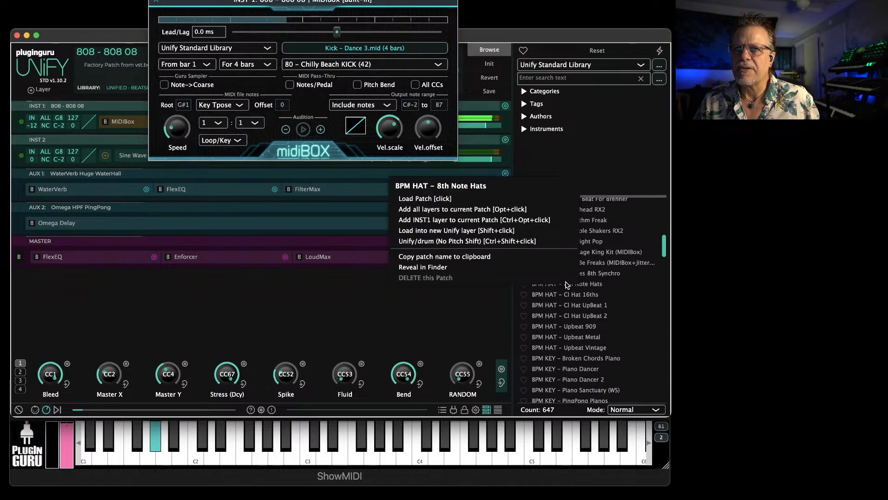
click(430, 231)
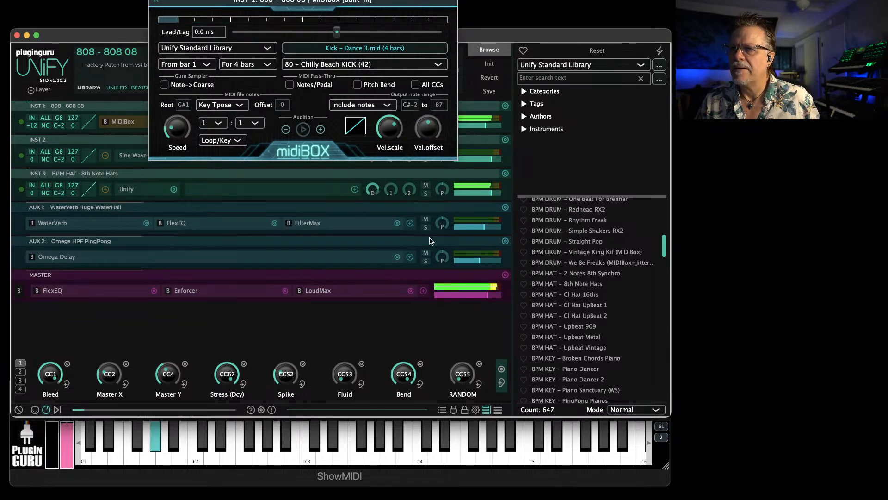
Set the MIDIBox speed ratio to 1:2 and close its window
click(245, 124)
click(248, 134)
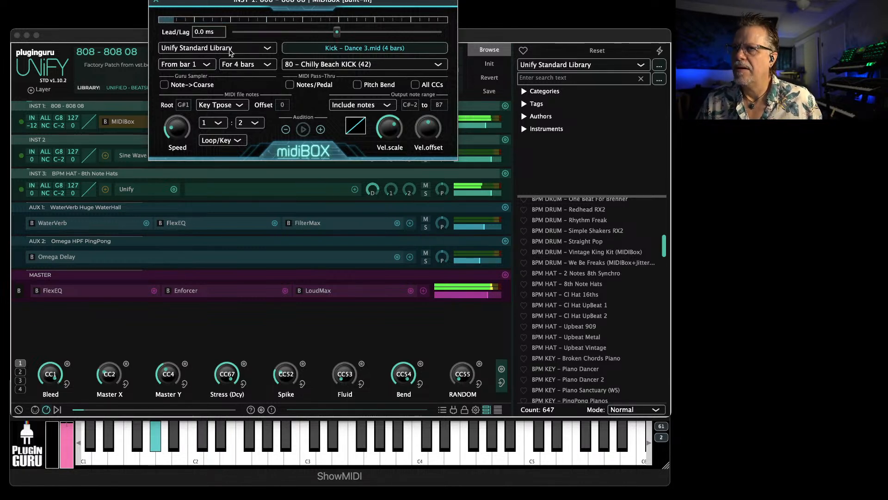
click(156, 2)
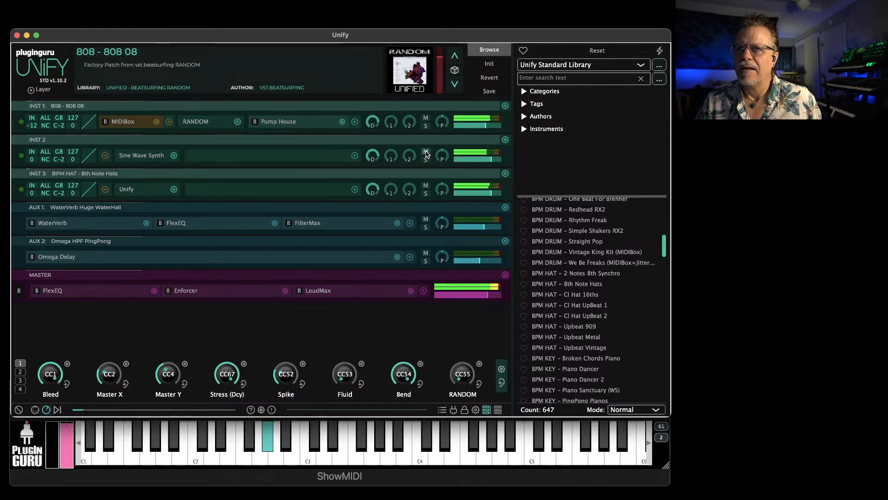
Delete the INST 2 layer holding the Sine Wave Synth
alt+click(506, 140)
drag(385, 160, 380, 149)
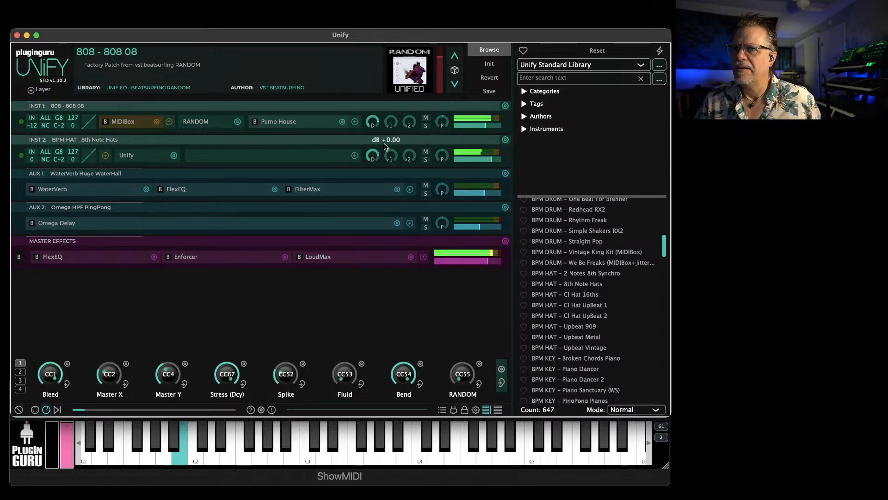
Try replacing the Unify instrument in the 8th Note Hats layer with RANDOM (VST3), and close the RANDOM window
right_click(126, 156)
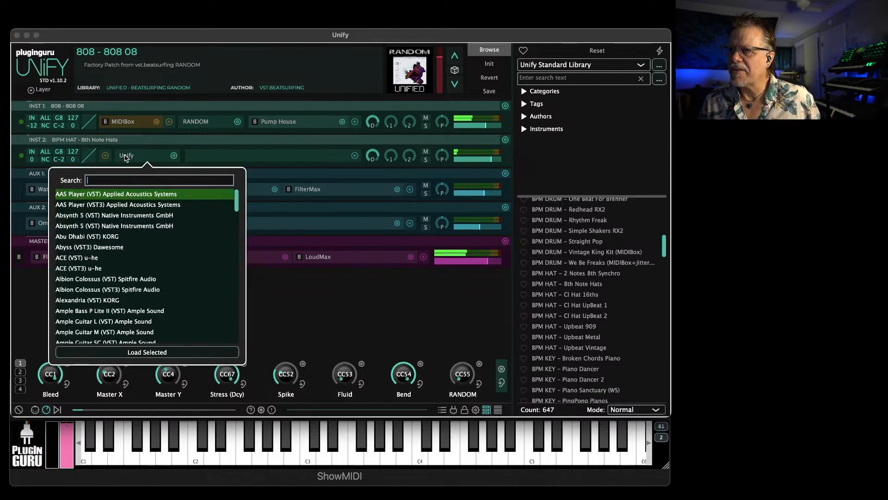
text(random)
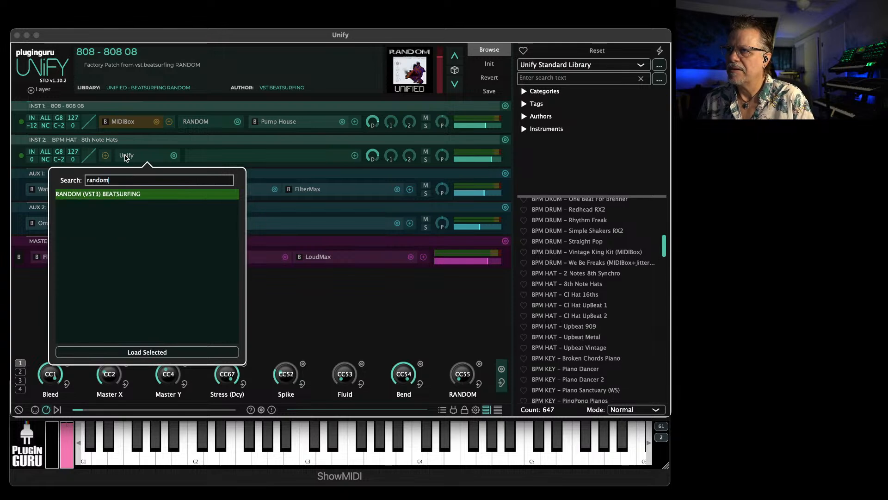
key(Return)
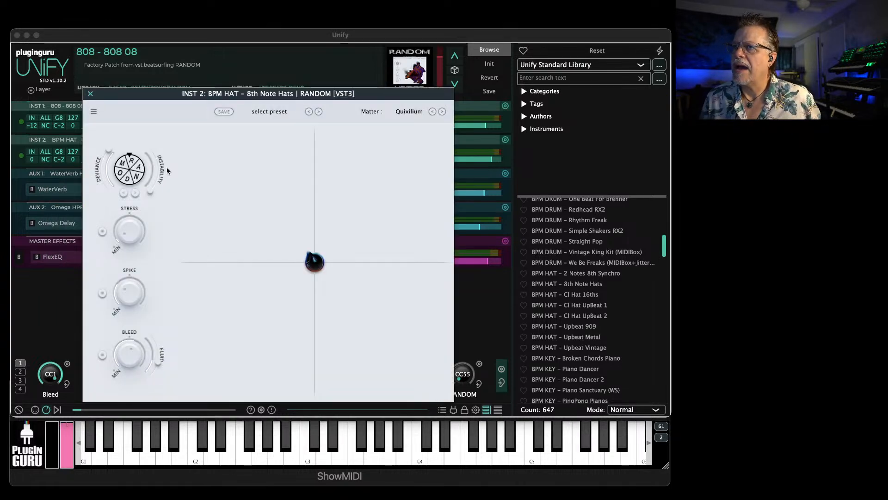
drag(84, 95, 548, 125)
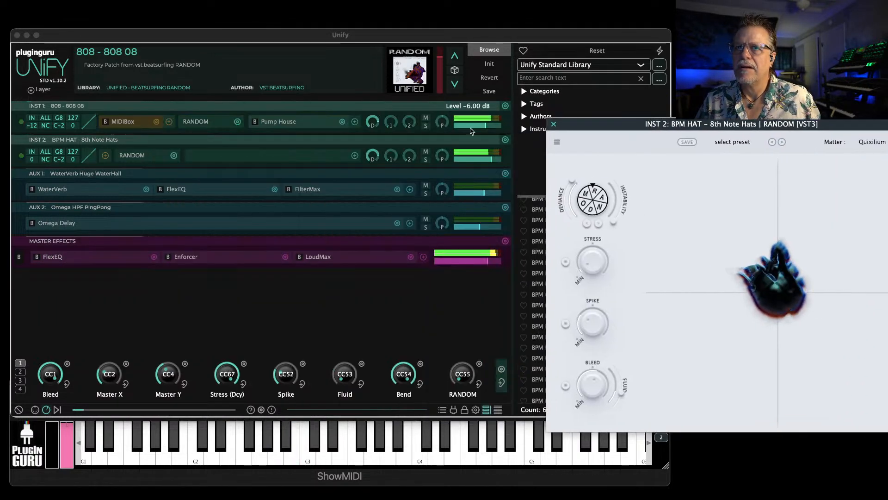
click(105, 155)
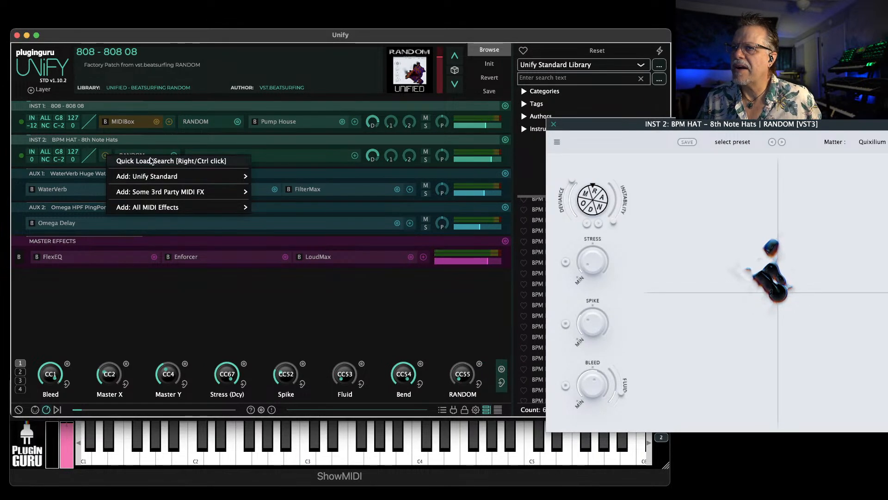
click(276, 300)
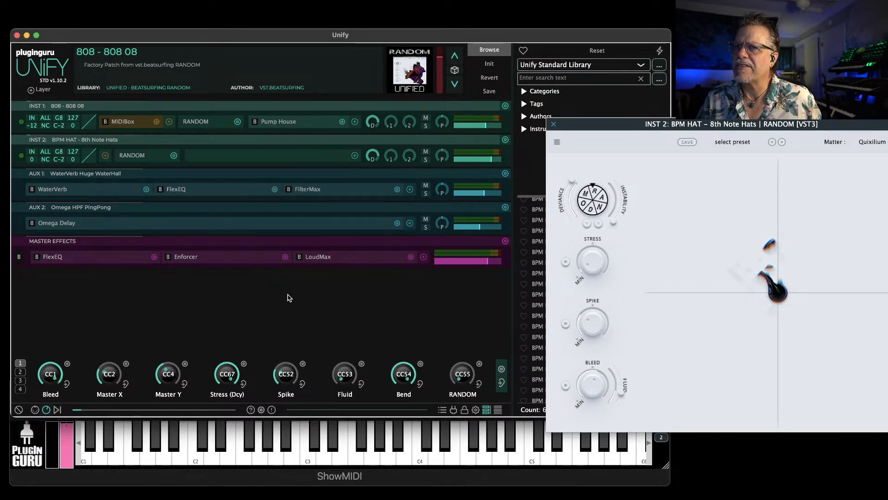
click(554, 124)
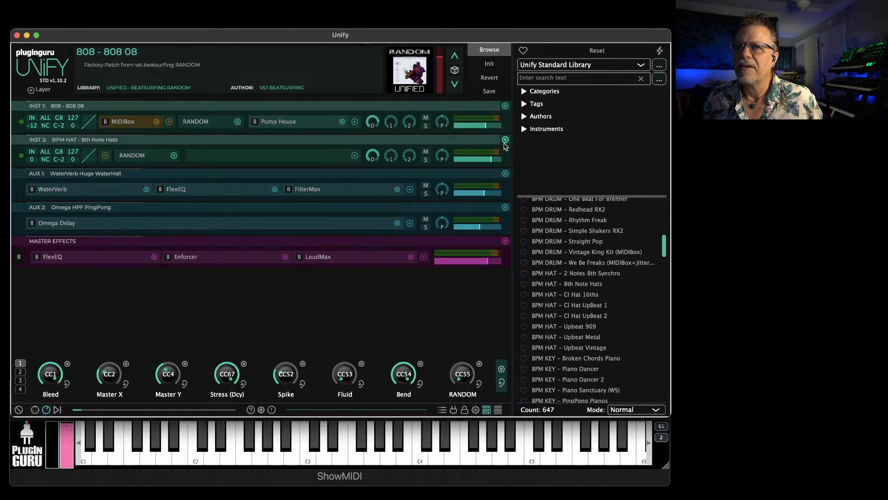
Delete the 8th Note Hats layer and add only the INST1 layer of BPM HAT - 8th Note Hats to the current patch
click(506, 139)
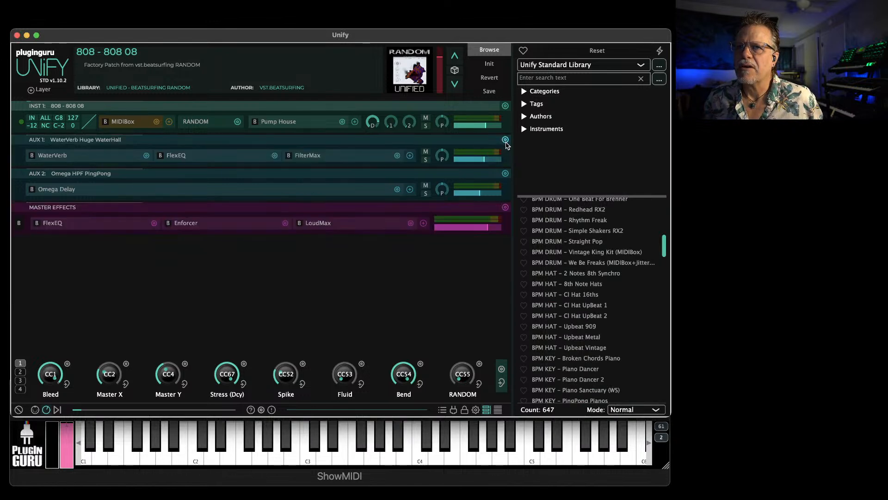
right_click(576, 285)
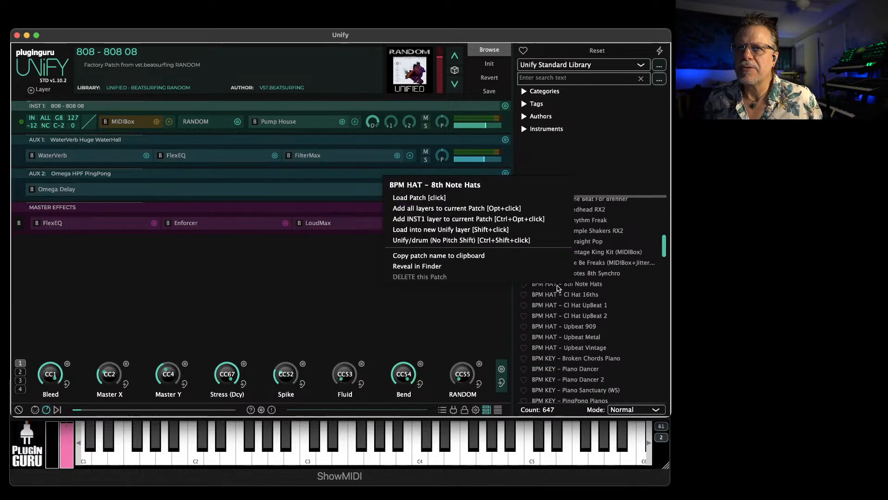
click(431, 219)
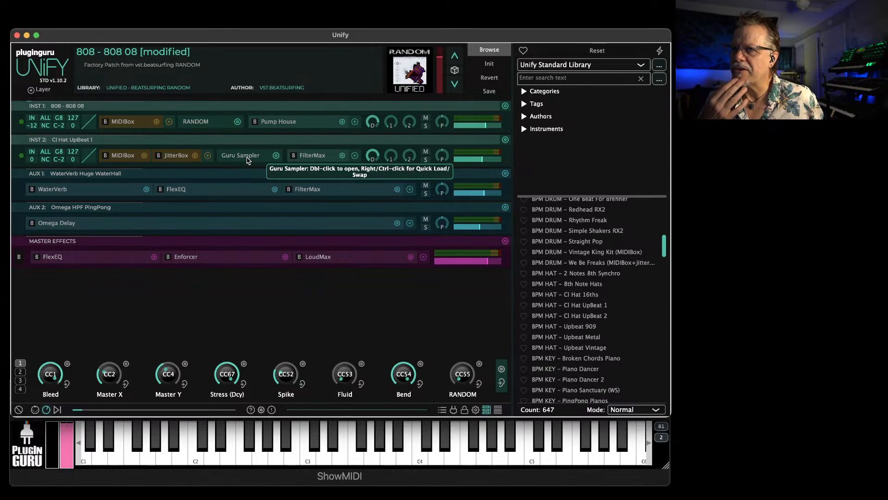
Replace the Guru Sampler in the Cl Hat UpBeat 1 layer with RANDOM (VST3)
right_click(249, 160)
text(random)
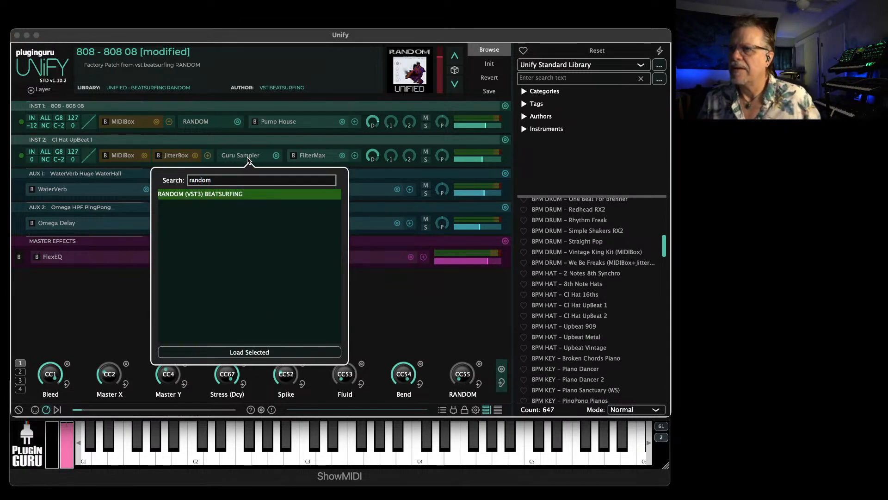
key(Return)
drag(221, 95, 266, 161)
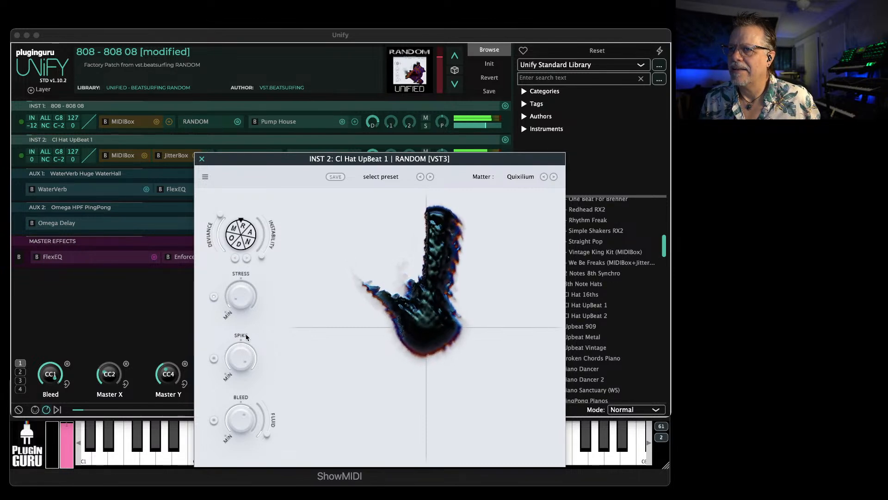
Move RANDOM's Matter XY point down to the pad's lower edge, raise Instability, and close the plugin window
drag(532, 337, 439, 468)
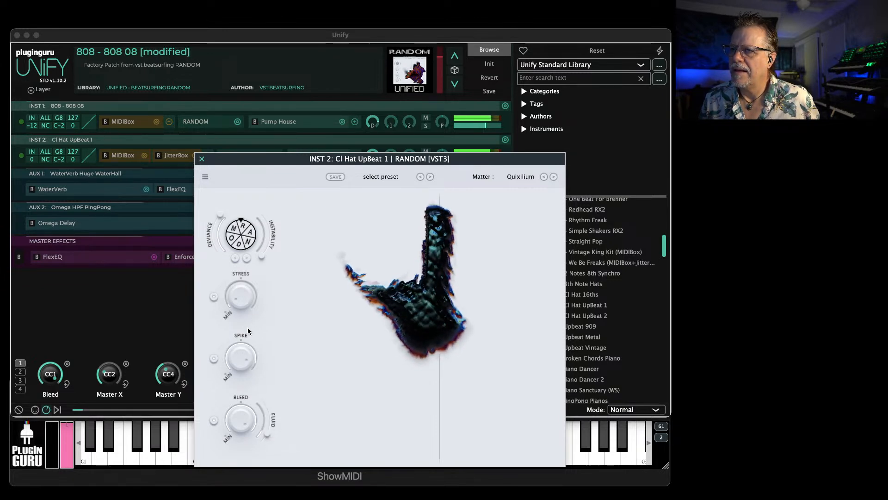
drag(260, 256, 279, 227)
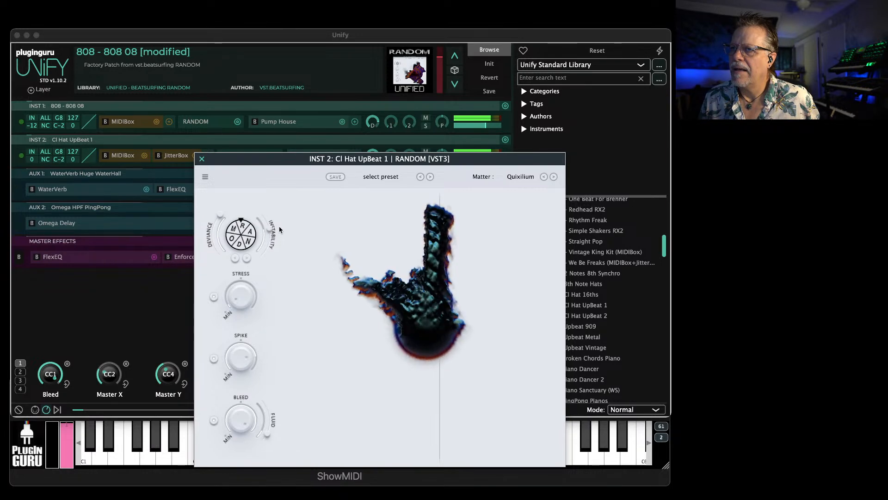
click(202, 159)
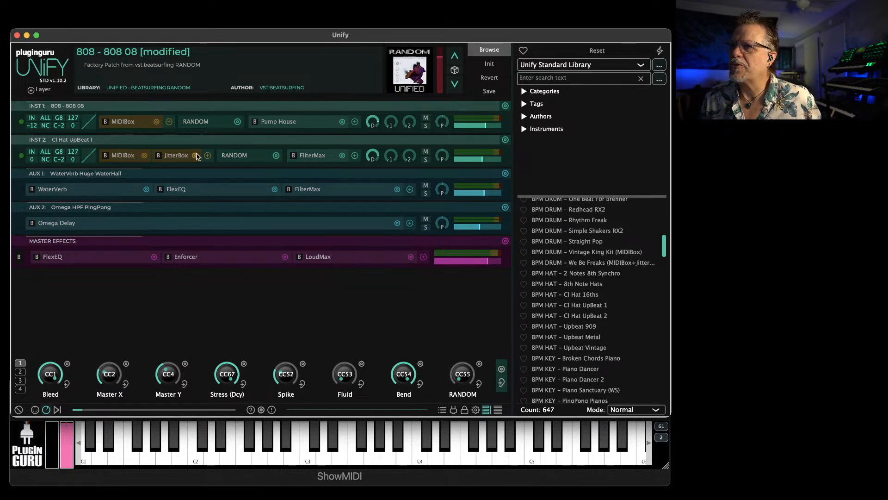
Raise the gain and set the high-pass frequency to about 6240 Hz in the Cl Hat UpBeat 1 layer's FilterMax, and close it
double_click(309, 156)
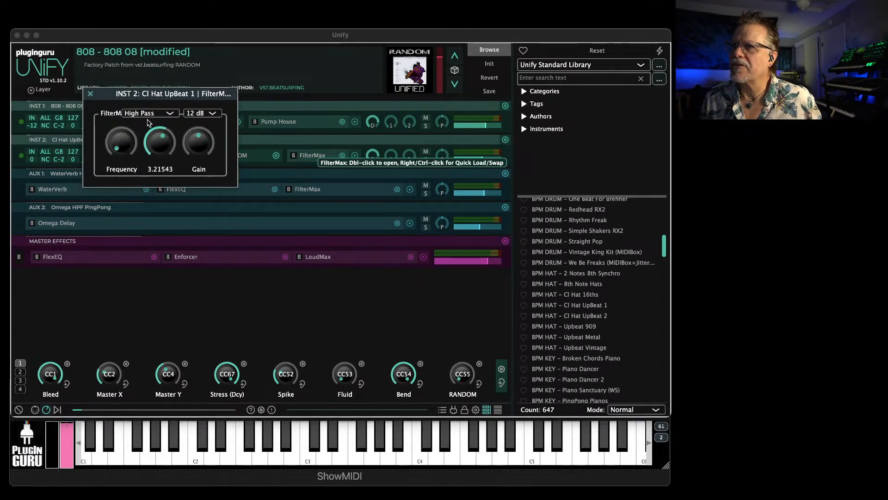
drag(123, 152, 131, 97)
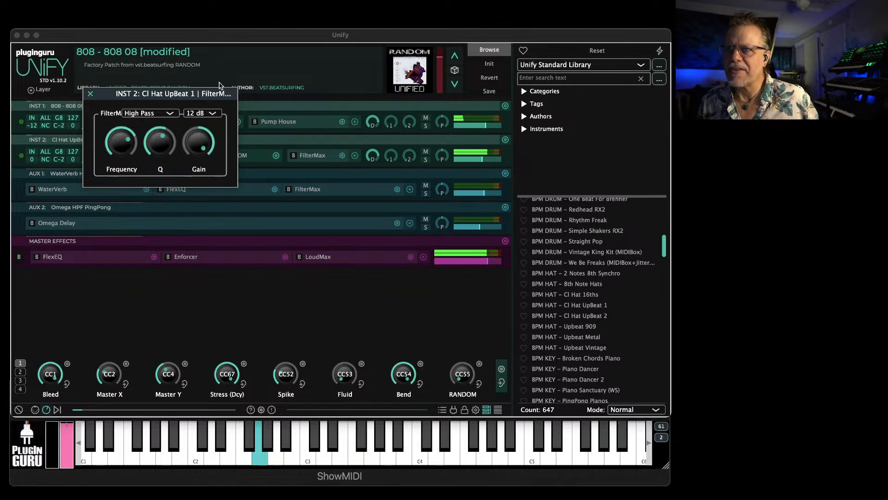
drag(125, 137, 125, 134)
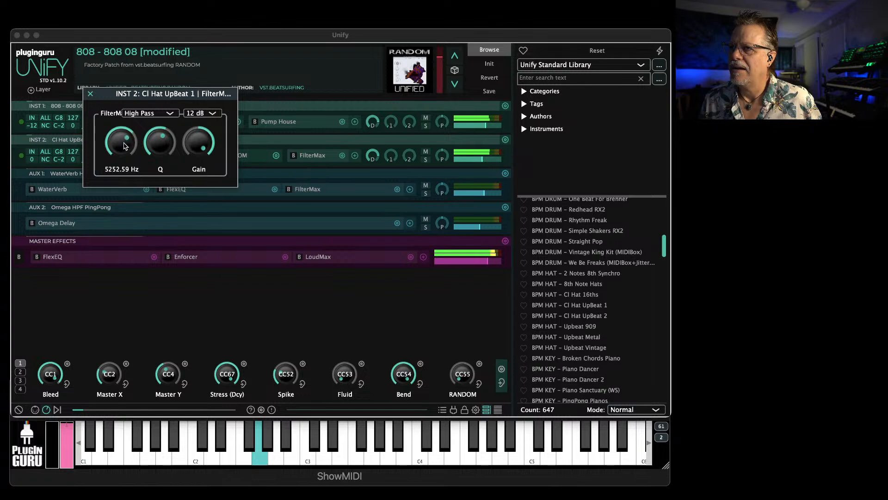
mouse_move(123, 155)
mouse_down()
mouse_move(119, 166)
mouse_move(130, 136)
mouse_move(133, 169)
mouse_move(134, 157)
mouse_up()
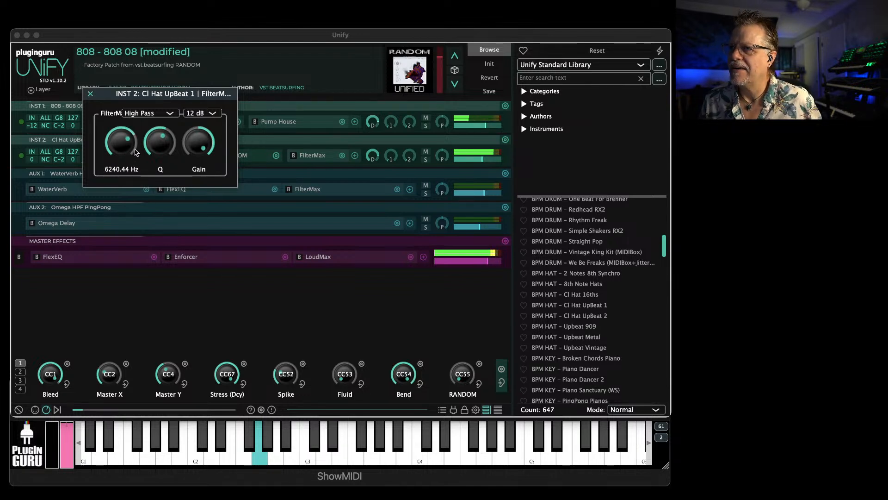
click(89, 94)
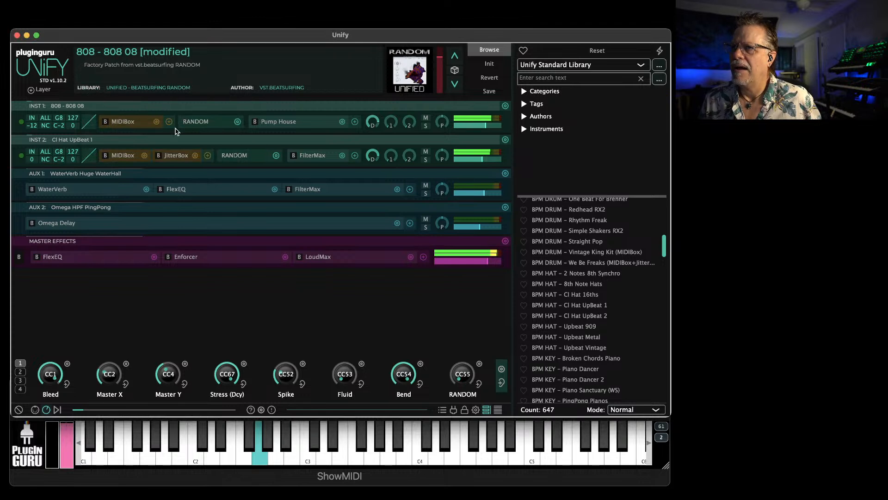
Transpose the INST 1 808 layer to -24 and move it into a new embedded Unify
drag(35, 129, 39, 154)
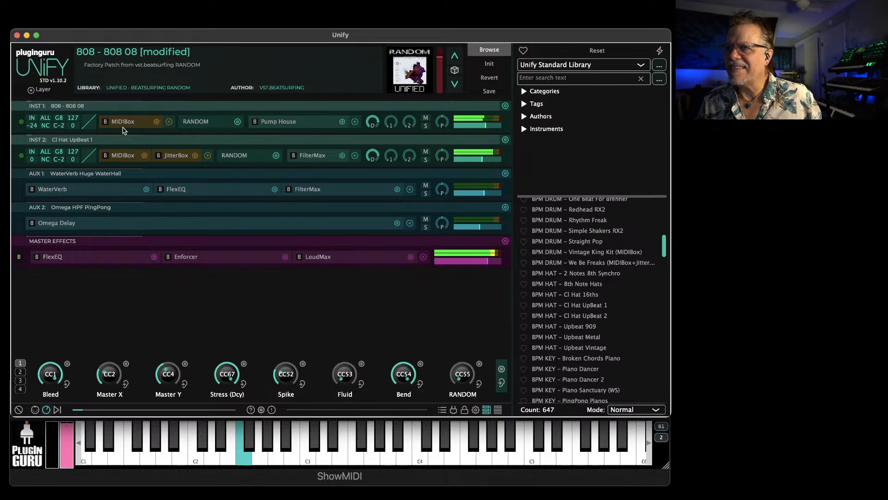
click(426, 126)
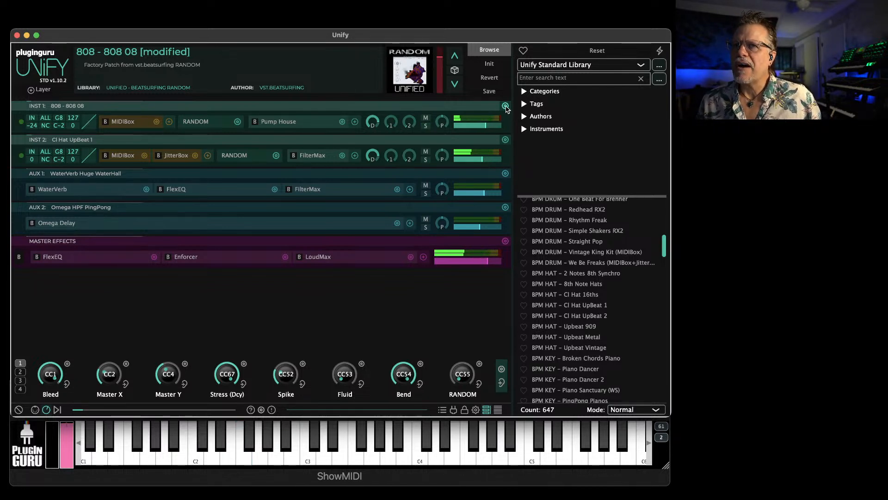
click(505, 106)
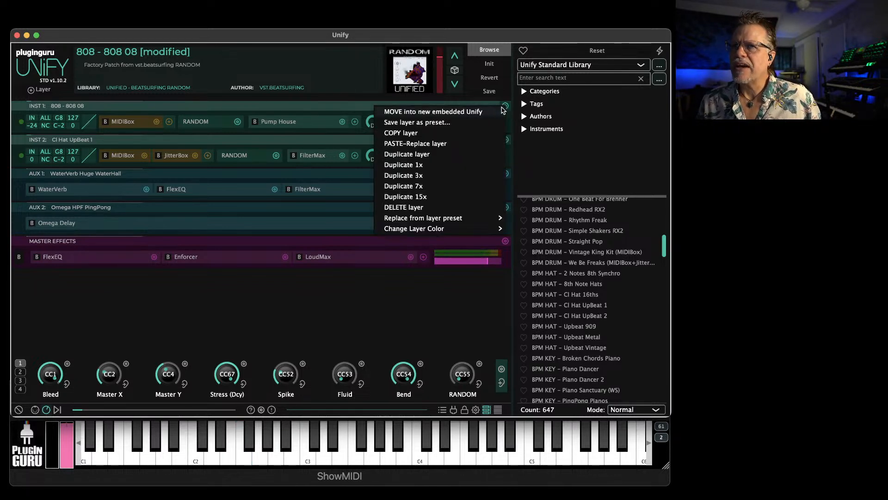
click(466, 113)
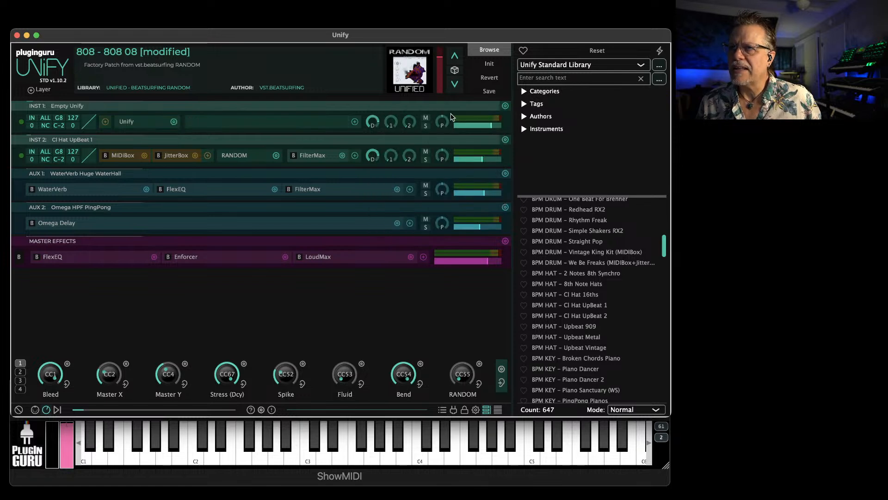
Add the built-in CC Rider MIDI effect to the INST 1 layer and close its window
click(105, 122)
mouse_move(124, 141)
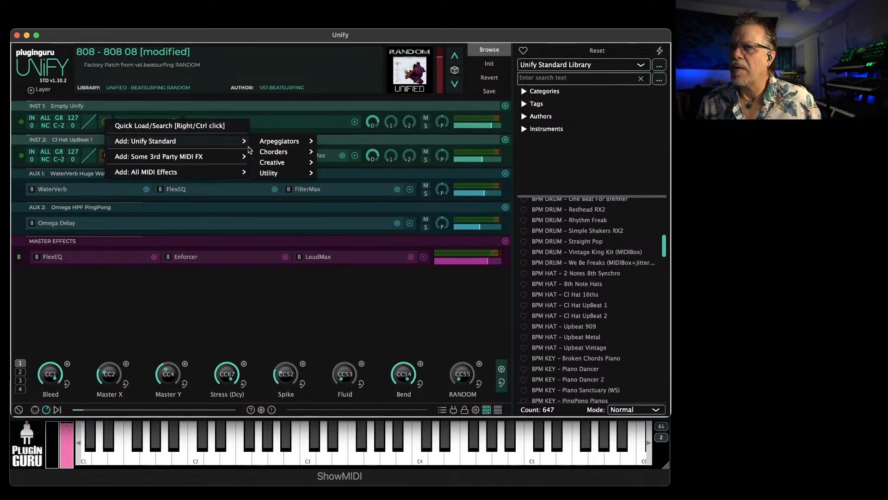
mouse_move(231, 172)
mouse_move(277, 172)
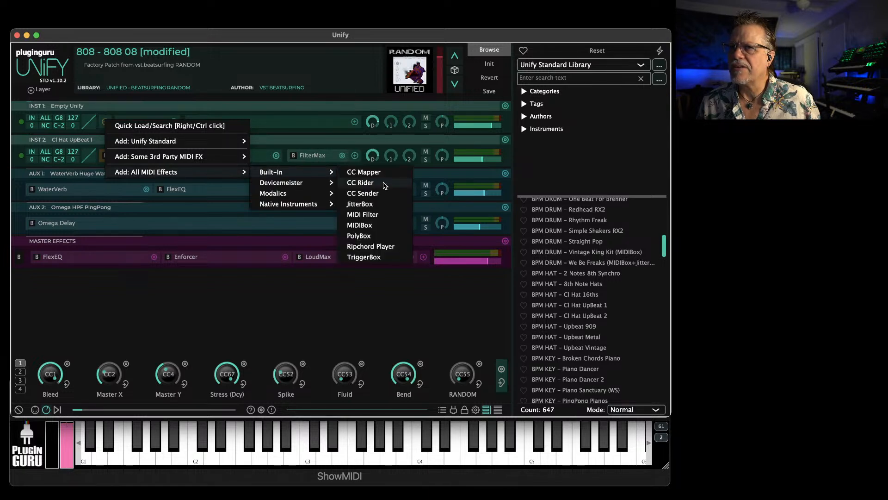
click(370, 183)
mouse_move(161, 156)
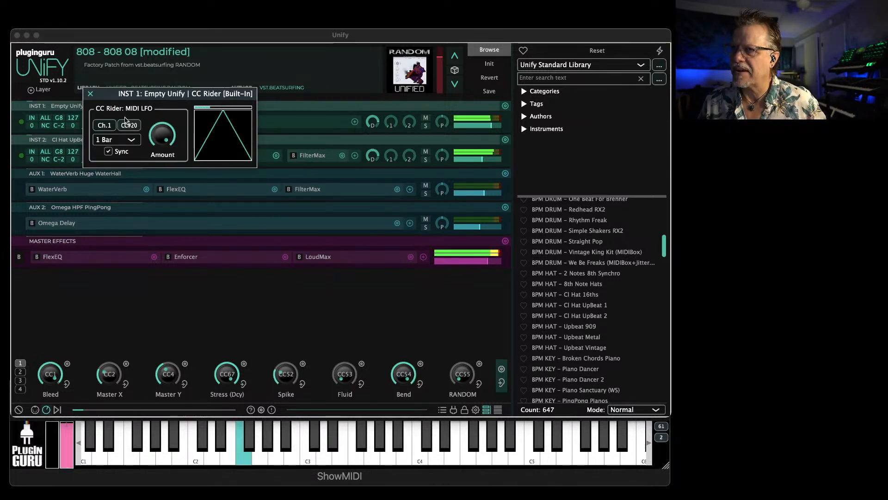
click(90, 94)
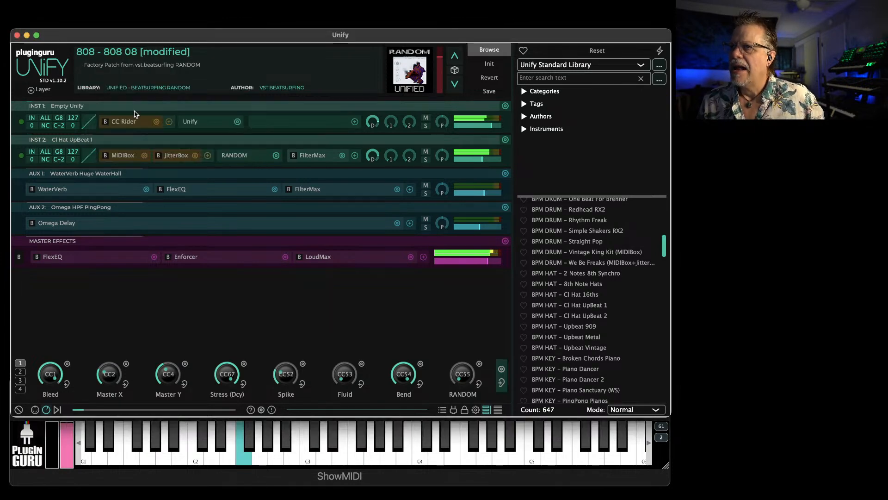
Show the macro knobs in INST 1's embedded Unify and link Macro2 to the MatterX parameter of RANDOM
click(189, 122)
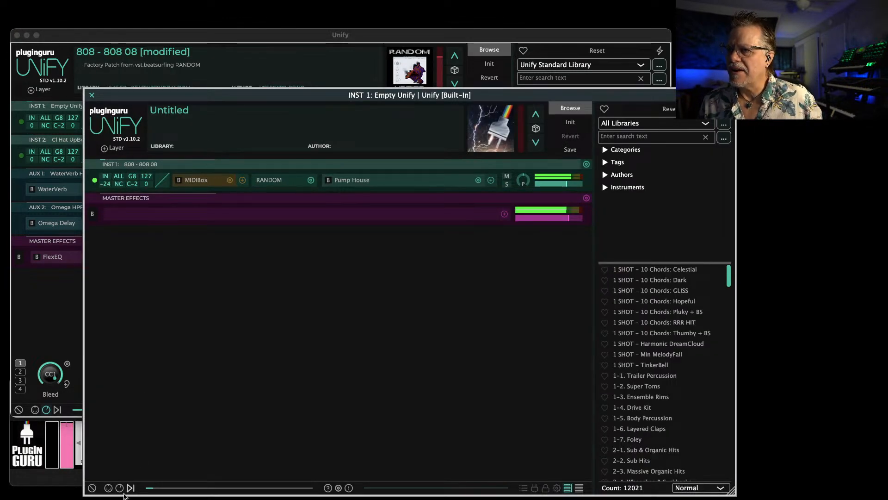
click(119, 486)
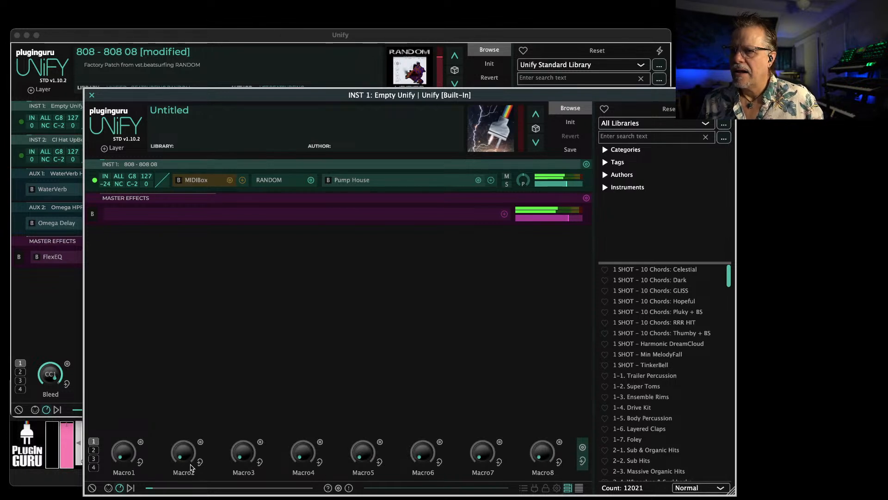
click(187, 468)
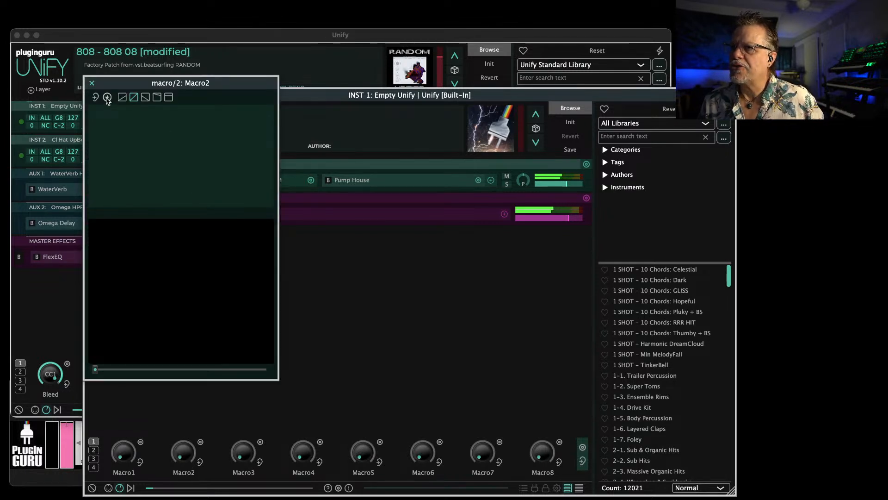
click(107, 97)
mouse_move(122, 103)
mouse_move(194, 103)
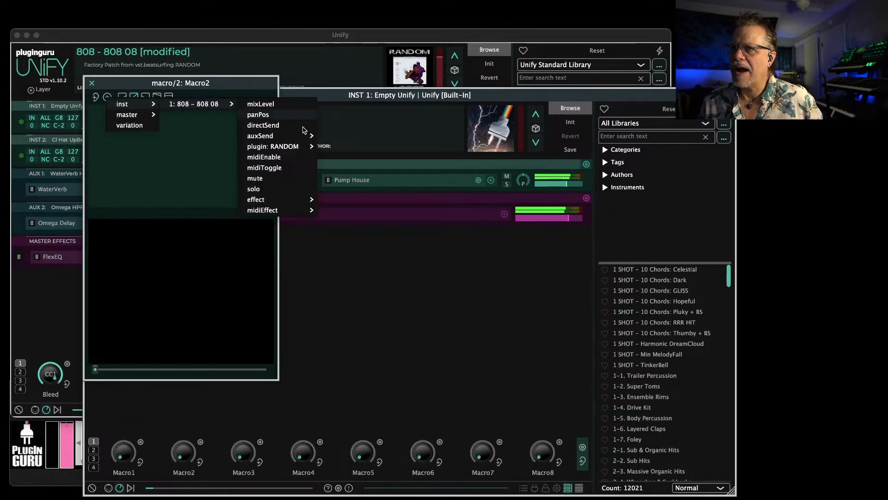
mouse_move(296, 151)
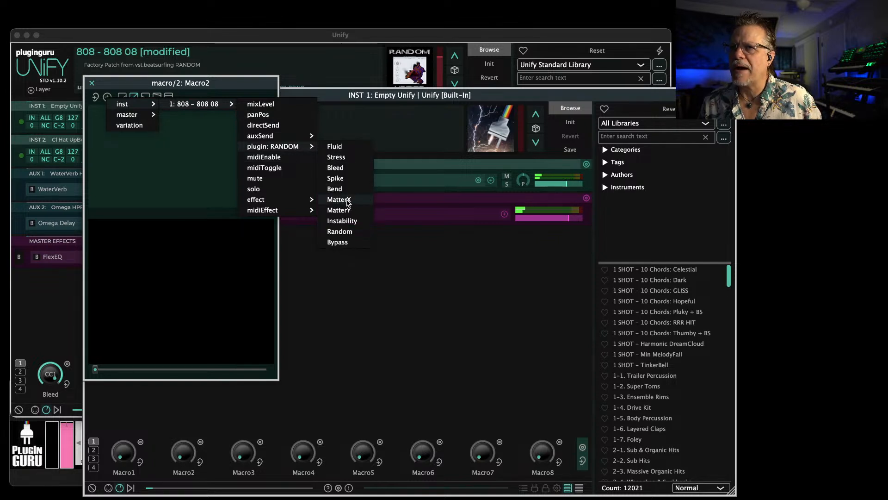
click(339, 199)
mouse_move(249, 369)
mouse_down()
mouse_move(103, 370)
mouse_move(268, 372)
mouse_move(155, 372)
mouse_move(242, 370)
mouse_up()
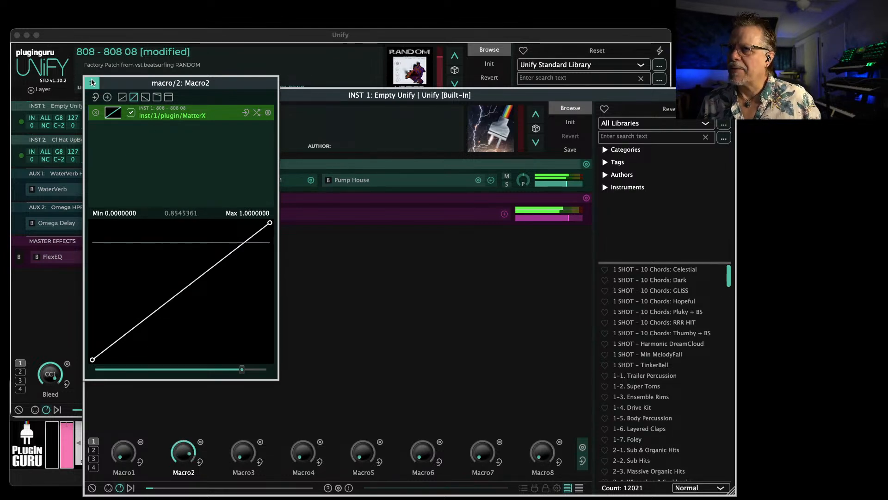
click(92, 82)
Assign CC20 to Macro2, check its linked MatterX value, and close the embedded Unify
click(200, 443)
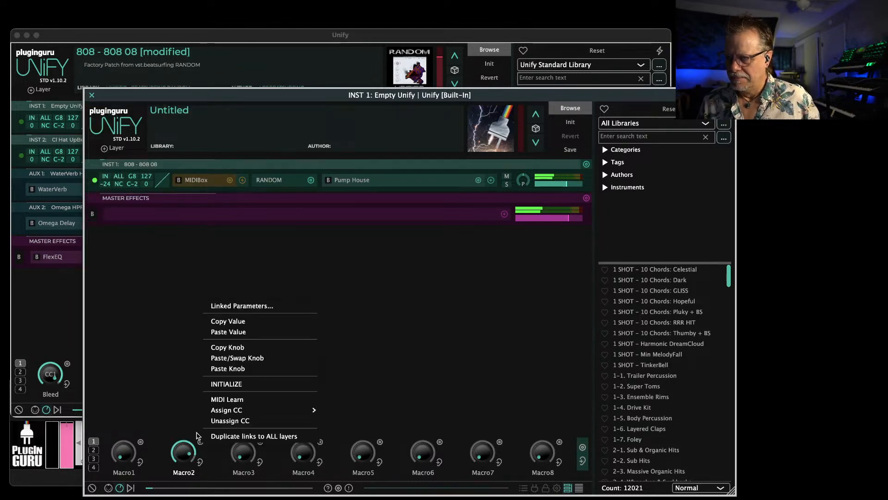
mouse_move(240, 410)
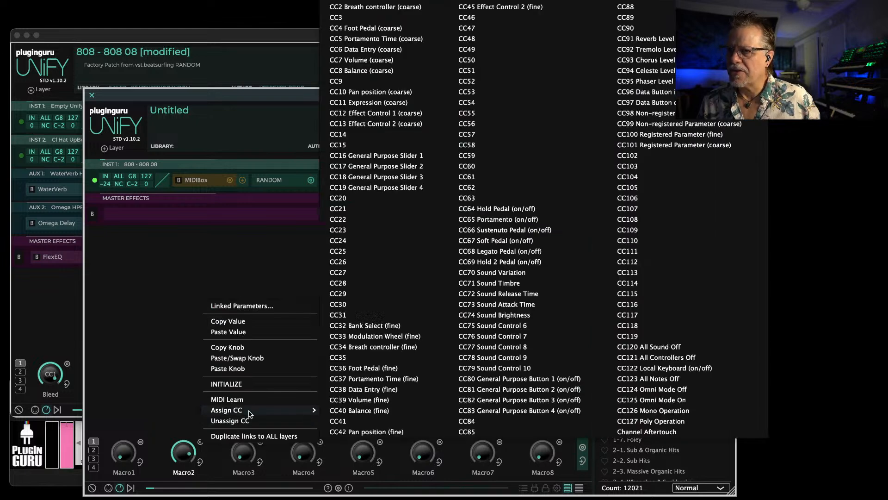
click(341, 198)
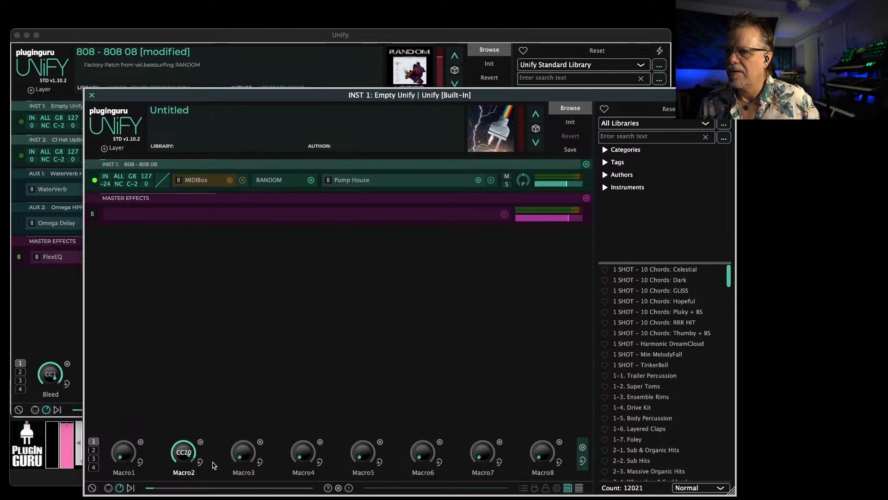
click(184, 454)
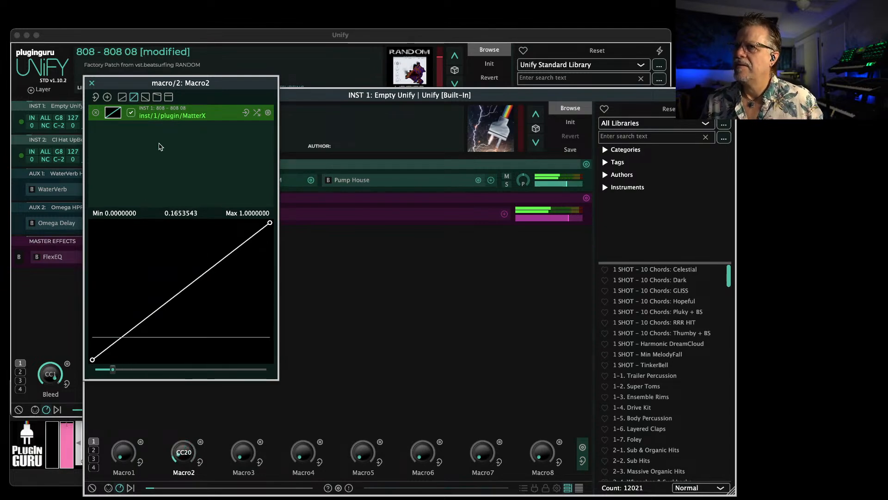
click(90, 84)
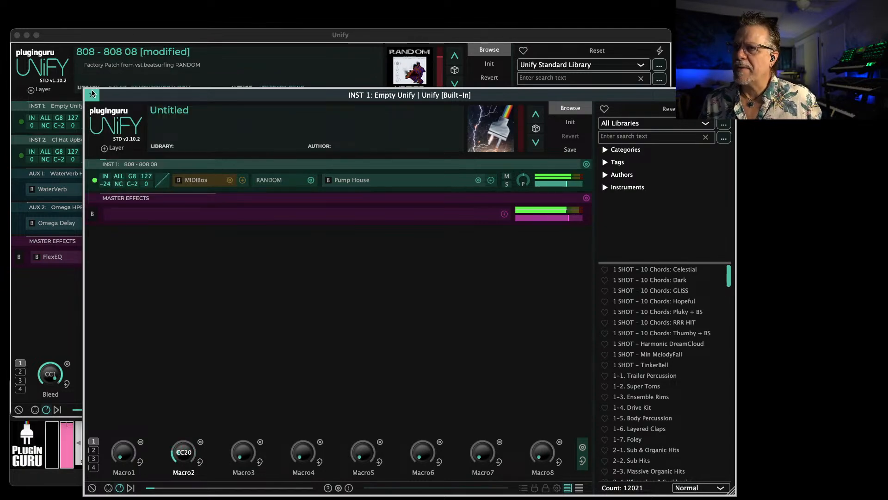
click(91, 95)
Set the CC Rider rate to 2 Bars and its LFO curve to the Calculated Saw Down preset, and close it
click(124, 124)
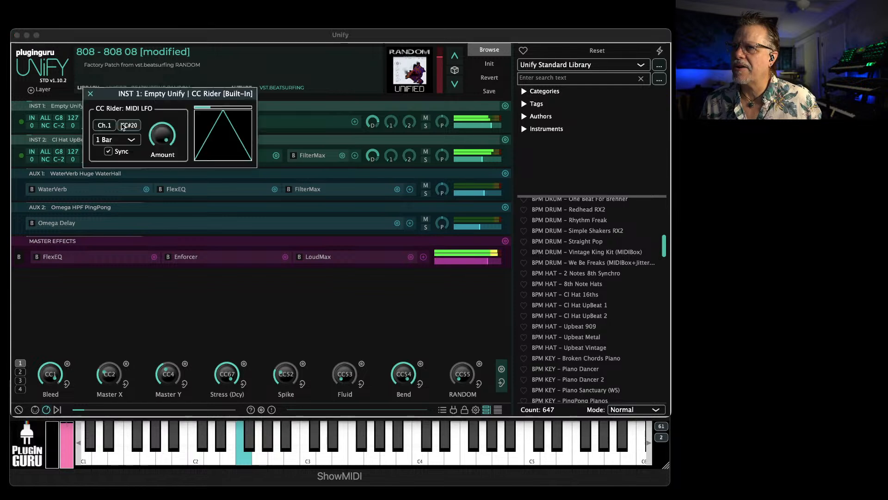
click(104, 141)
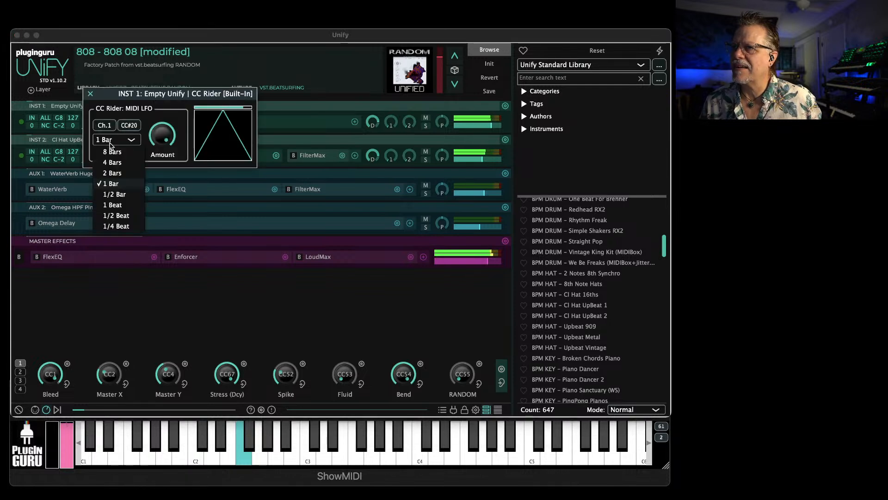
click(129, 174)
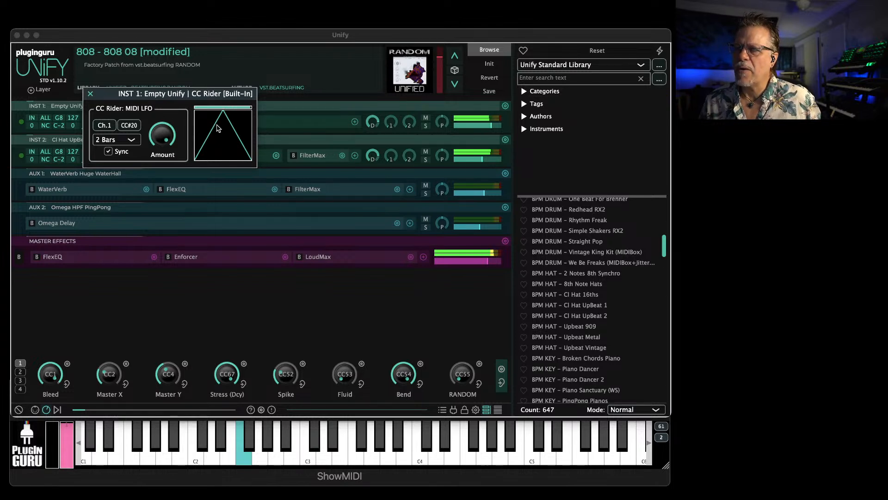
click(218, 149)
click(199, 195)
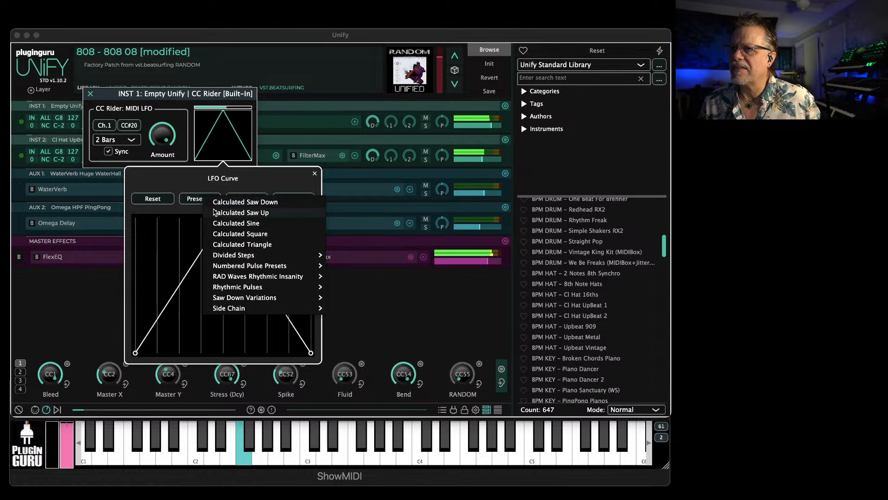
click(238, 202)
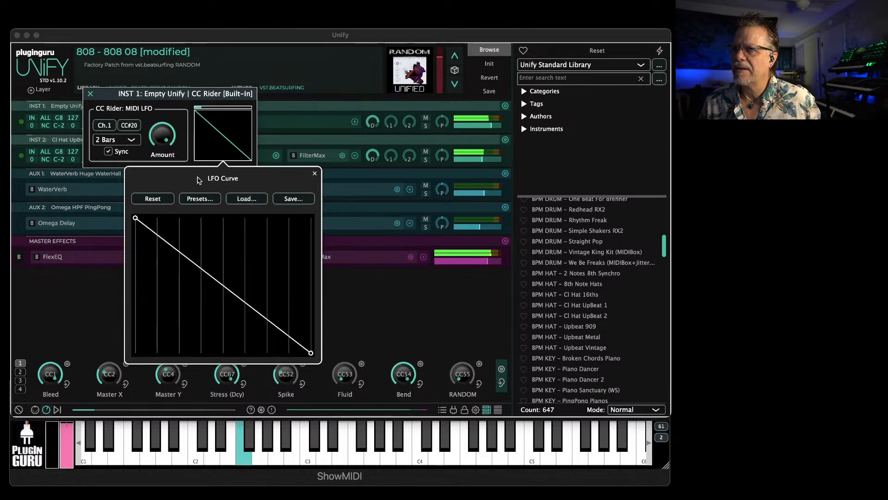
click(91, 94)
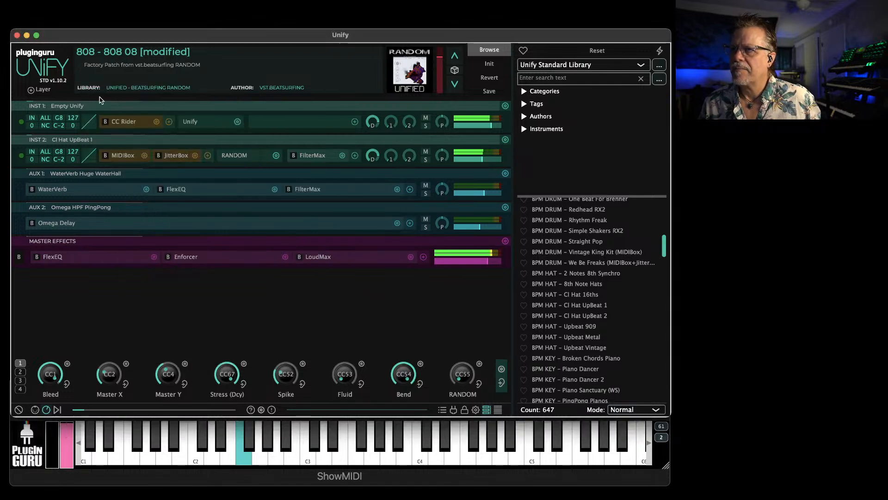
In INST 1's embedded Unify, reshape Macro2's MatterX response curve into an uneven wave with several added peaks and valleys
click(193, 122)
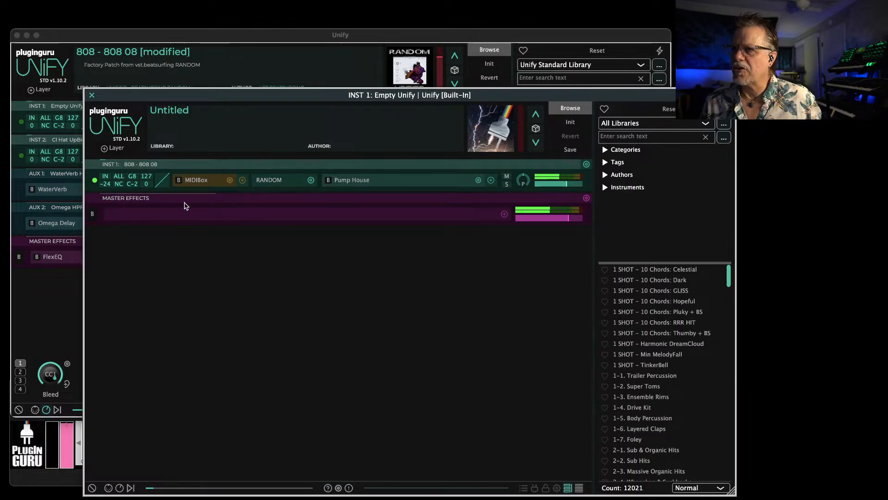
click(121, 486)
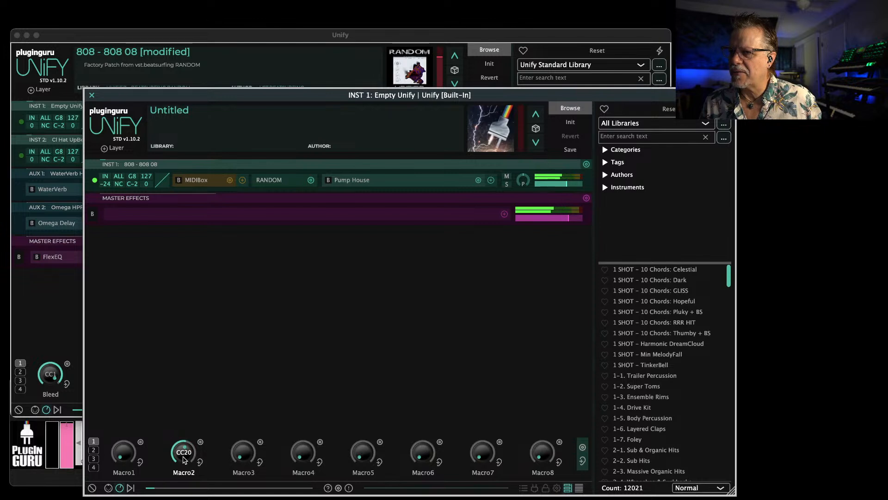
click(185, 458)
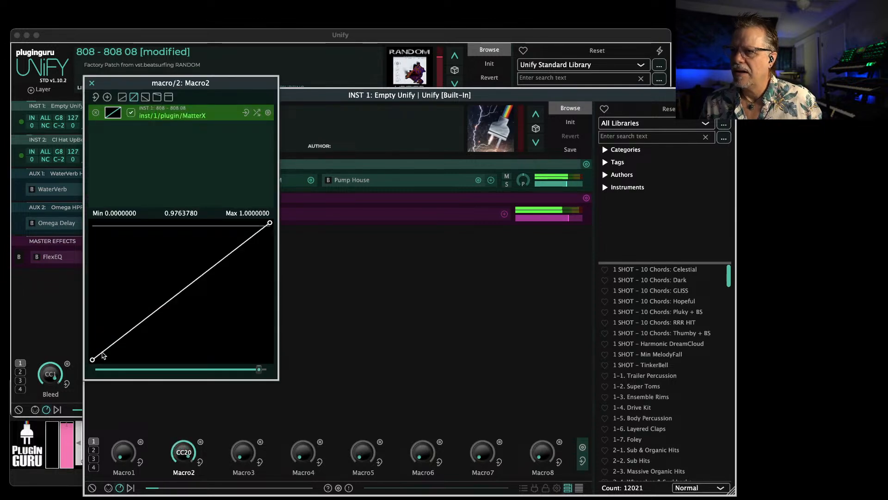
drag(270, 224, 275, 333)
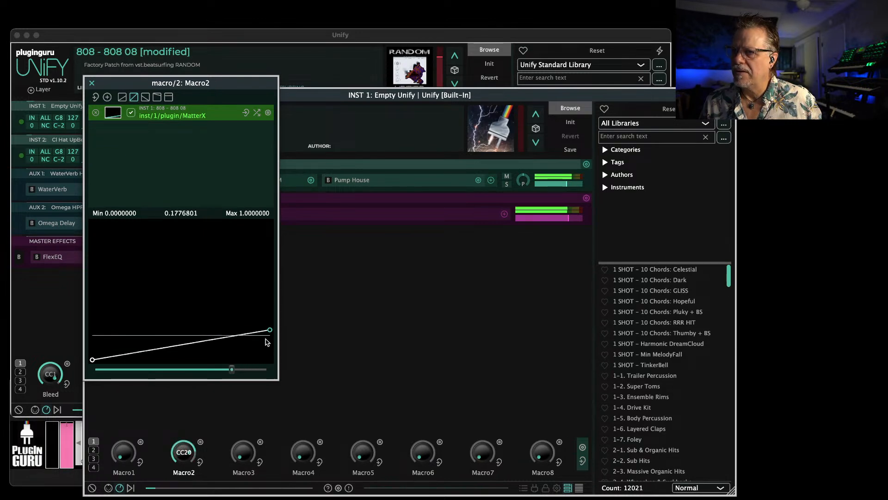
drag(213, 348, 173, 342)
double_click(141, 249)
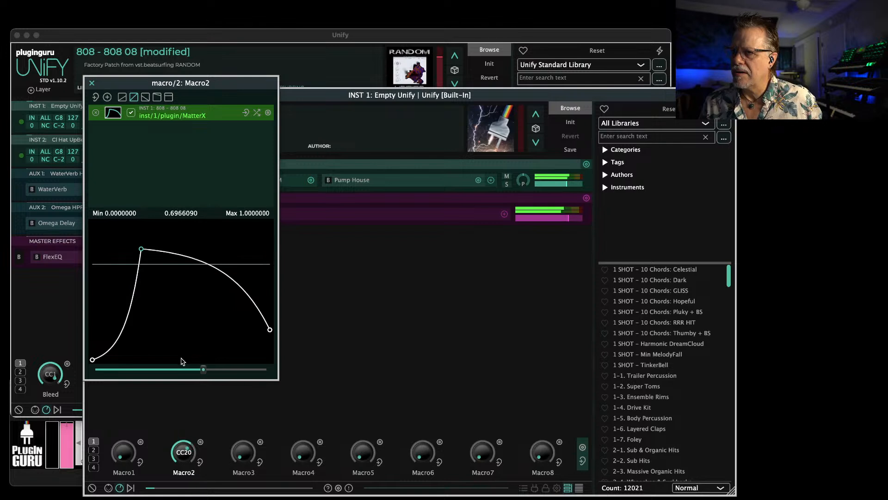
drag(145, 252, 158, 347)
double_click(157, 352)
double_click(200, 308)
double_click(217, 361)
double_click(248, 322)
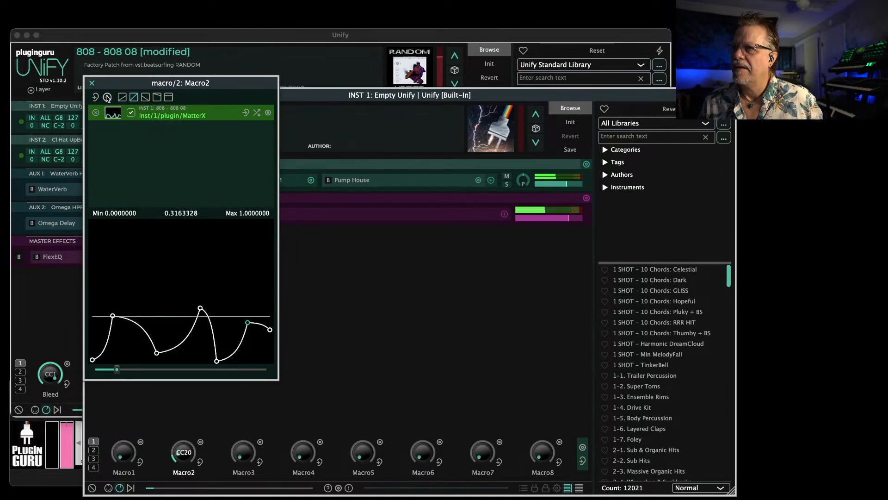
Link Macro2 to the MatterY parameter of the RANDOM plugin as well
click(107, 98)
mouse_move(111, 103)
mouse_move(194, 101)
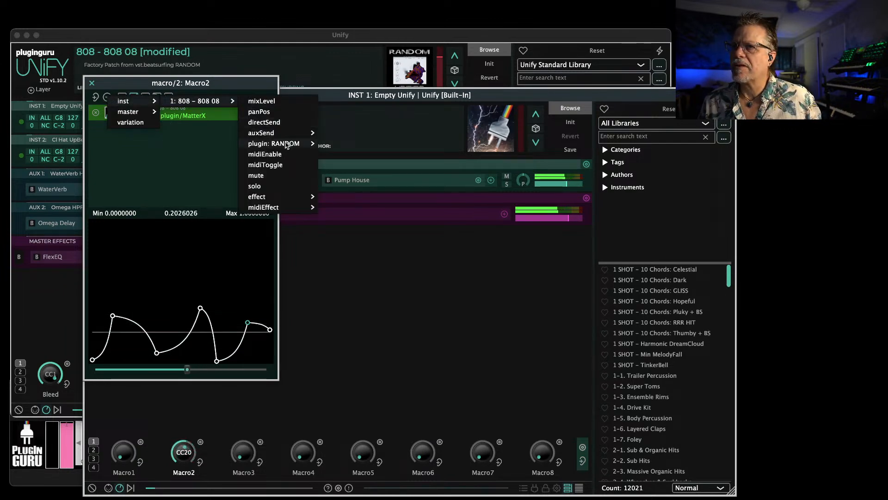
mouse_move(287, 144)
click(342, 207)
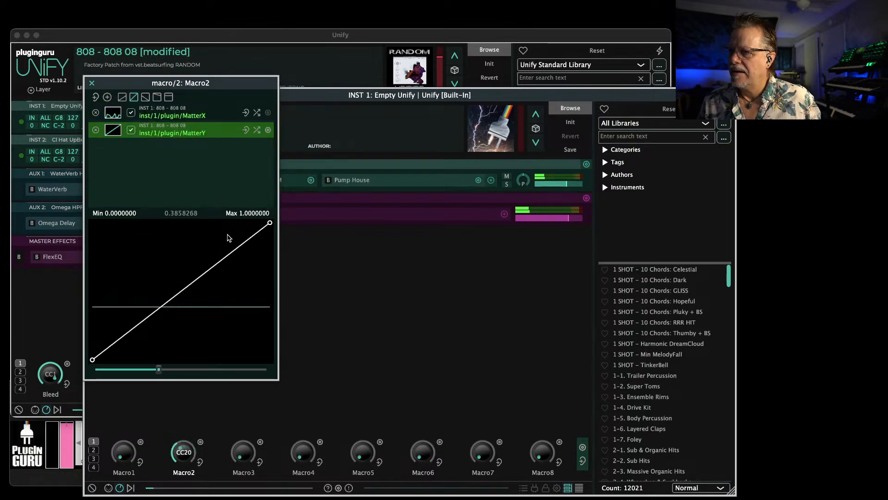
Narrow the MatterY curve's end levels, add many points to form a jagged zigzag, and close the Macro2 window
drag(92, 362, 92, 316)
drag(267, 228, 262, 260)
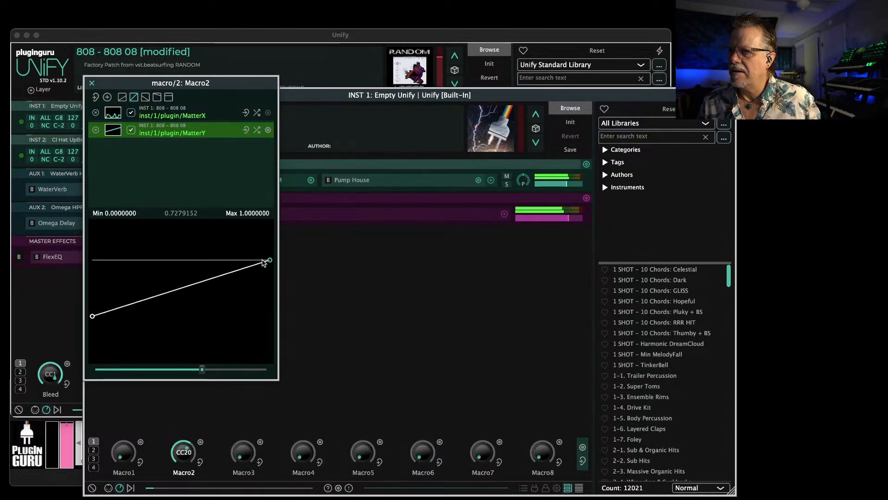
click(180, 250)
click(138, 322)
click(122, 262)
click(227, 302)
click(238, 254)
click(249, 337)
click(205, 238)
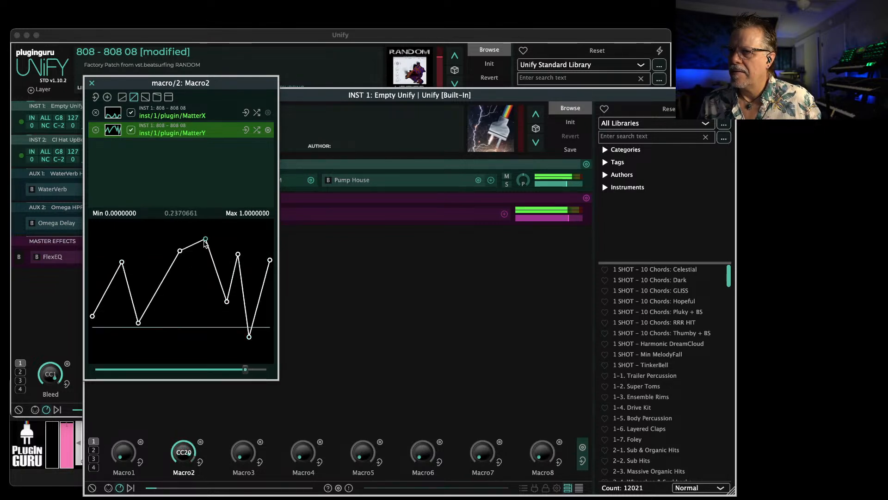
click(156, 355)
click(133, 241)
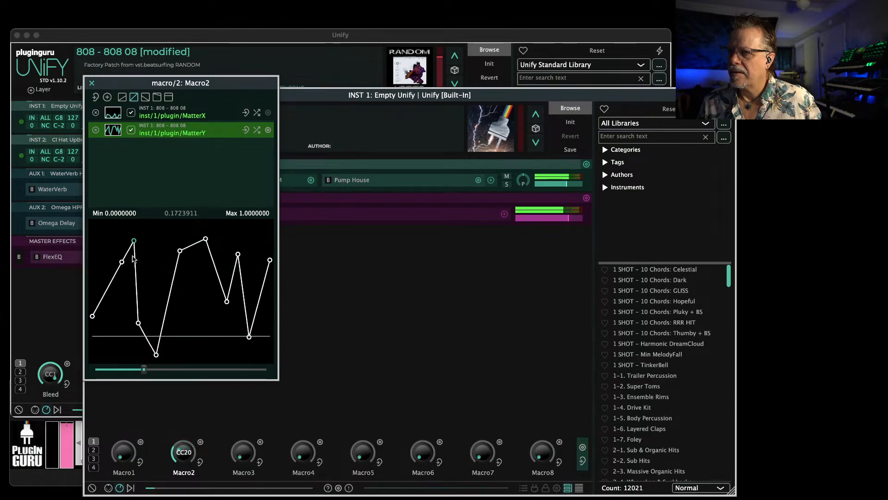
click(110, 320)
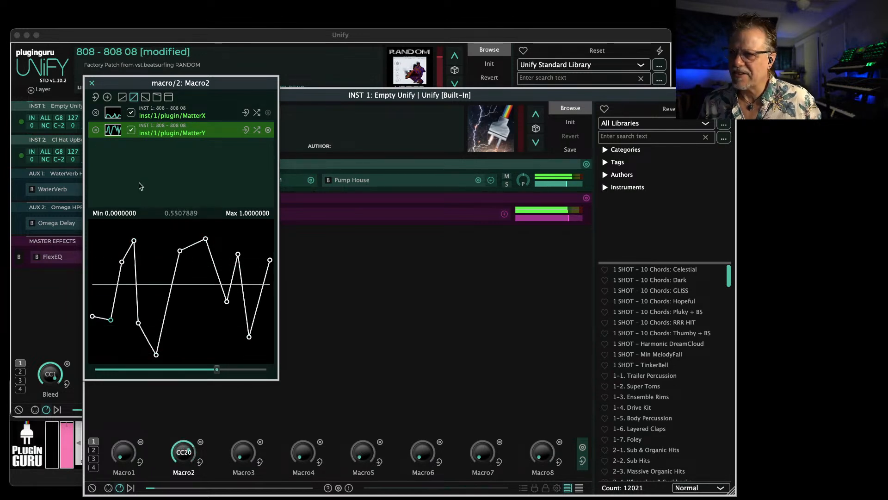
click(92, 84)
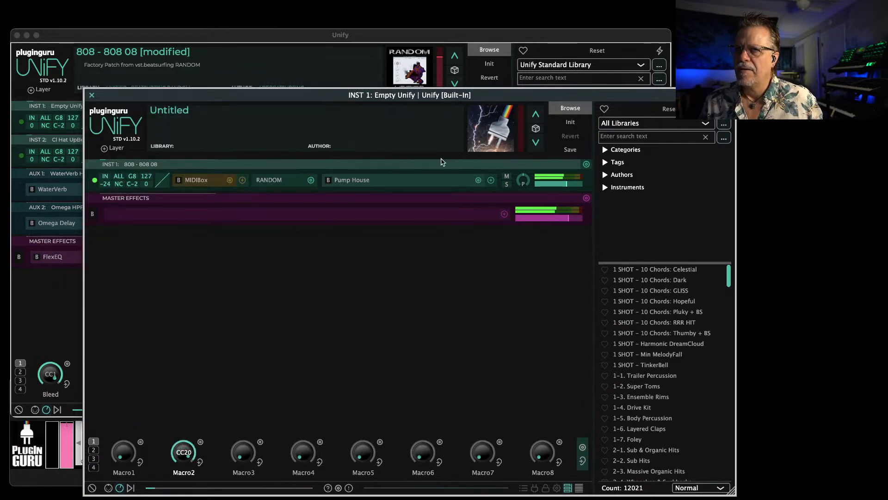
Add an Omega Delay after Pump House on the embedded 808 layer, lower its Dry/Wet mix and lengthen its delay times
click(491, 181)
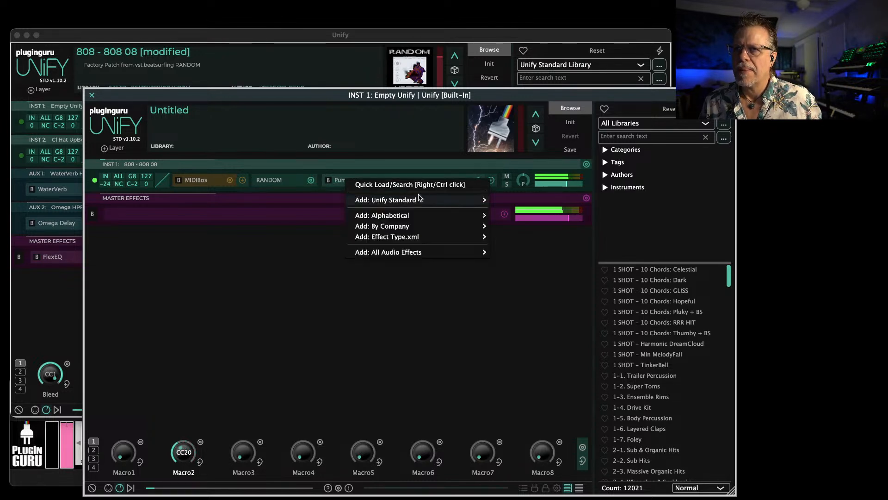
mouse_move(416, 200)
mouse_move(515, 202)
click(574, 200)
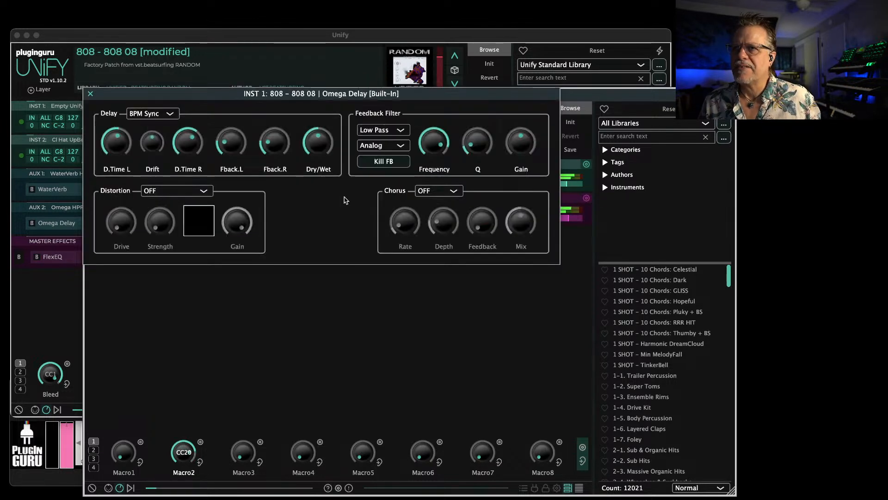
drag(312, 147, 303, 170)
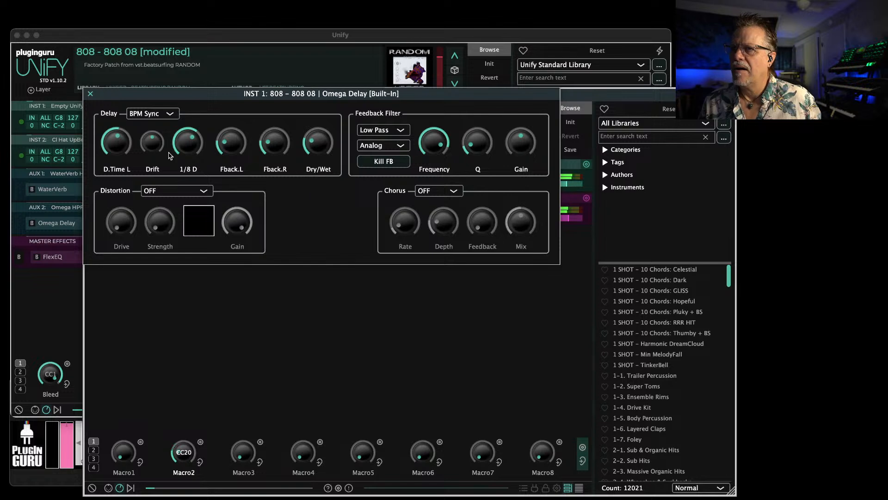
drag(116, 148, 118, 122)
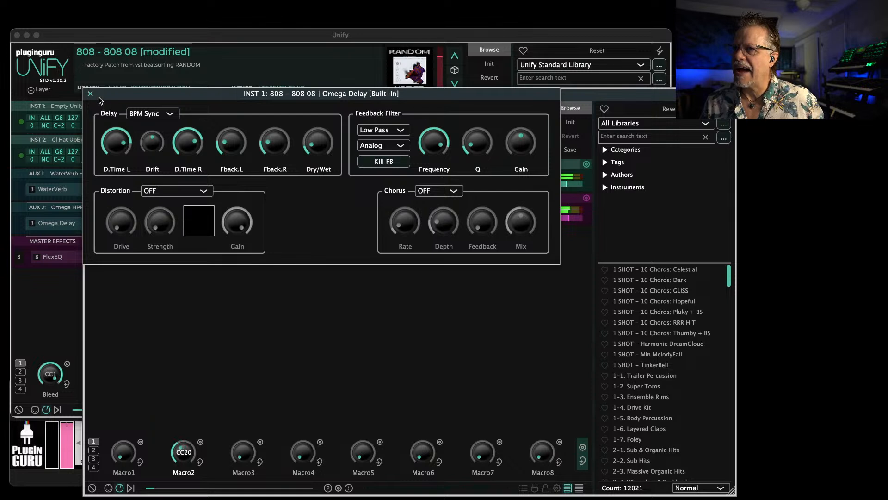
Set the Omega Delay distortion to Power Curve, raise its Strength, and close the delay and the embedded Unify
click(160, 190)
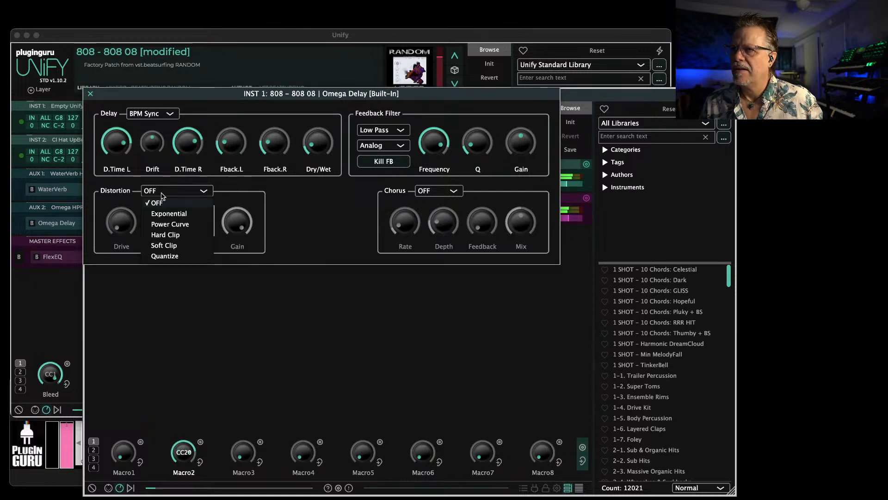
click(164, 224)
drag(161, 230, 162, 193)
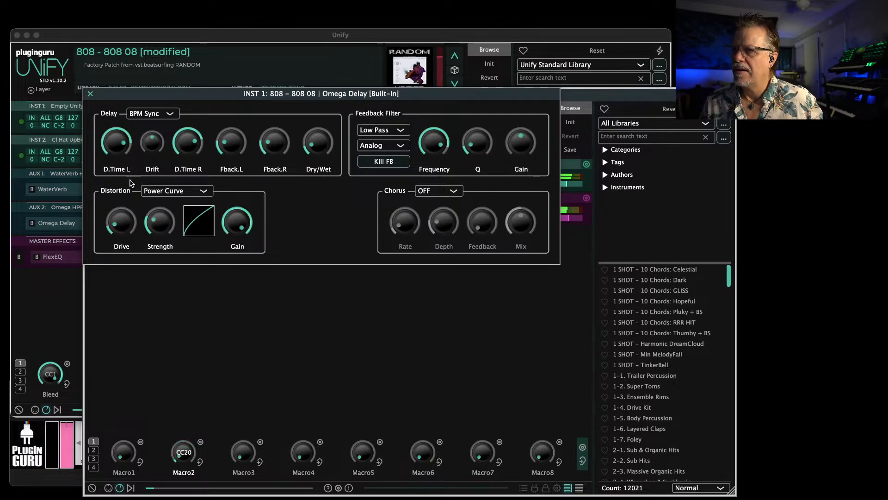
click(92, 96)
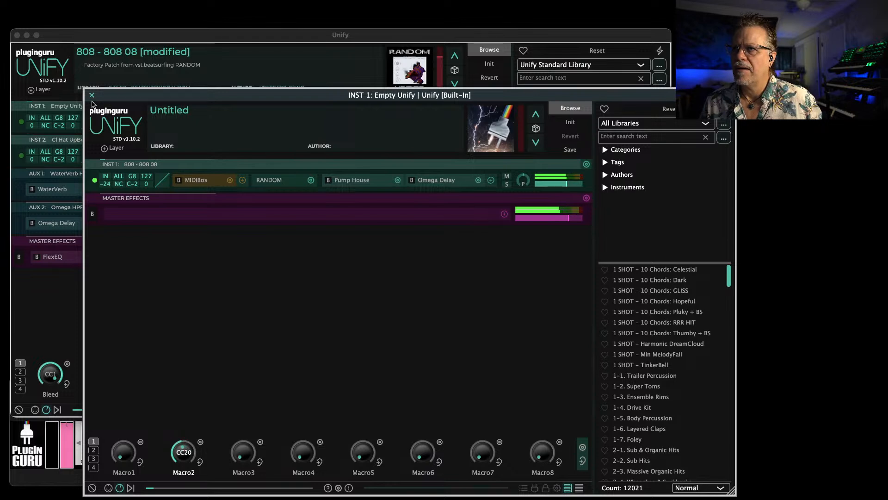
click(92, 95)
Browse the Unified - Beatsurfing RANDOM library and load SNARE - Snare 03 into a new Unify layer
scroll(546, 366, down, 2)
scroll(569, 374, down, 10)
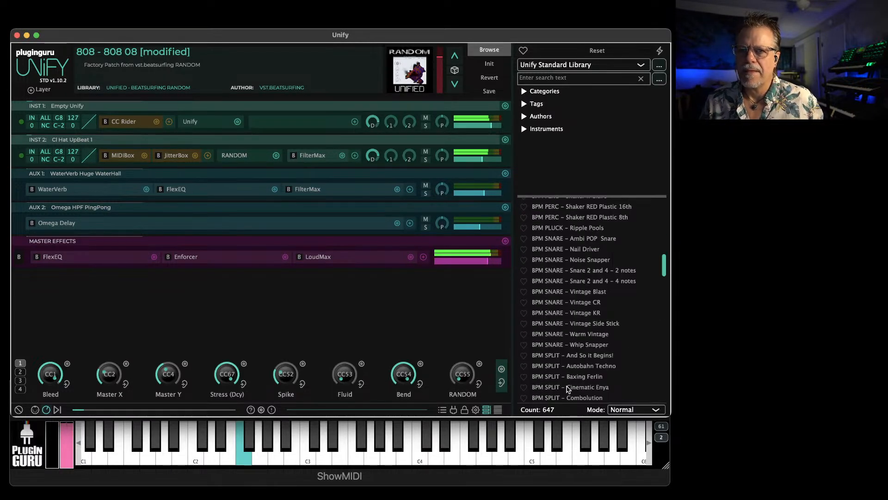
click(570, 65)
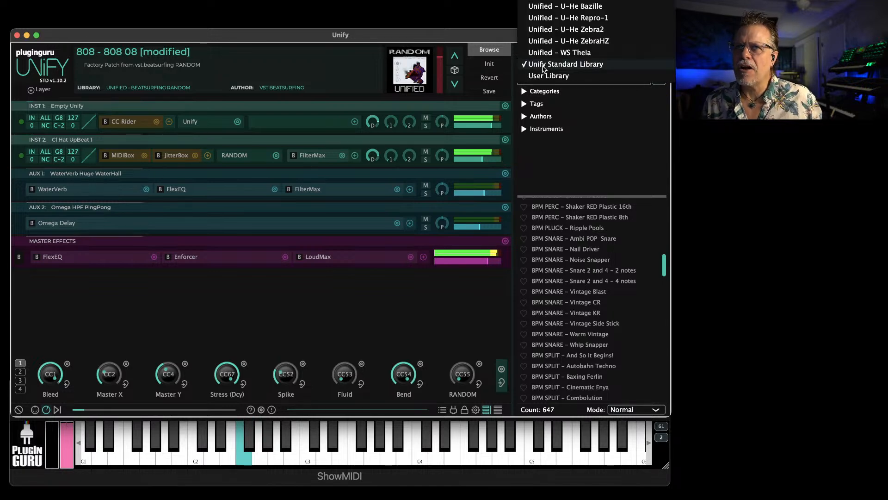
scroll(578, 162, up, 8)
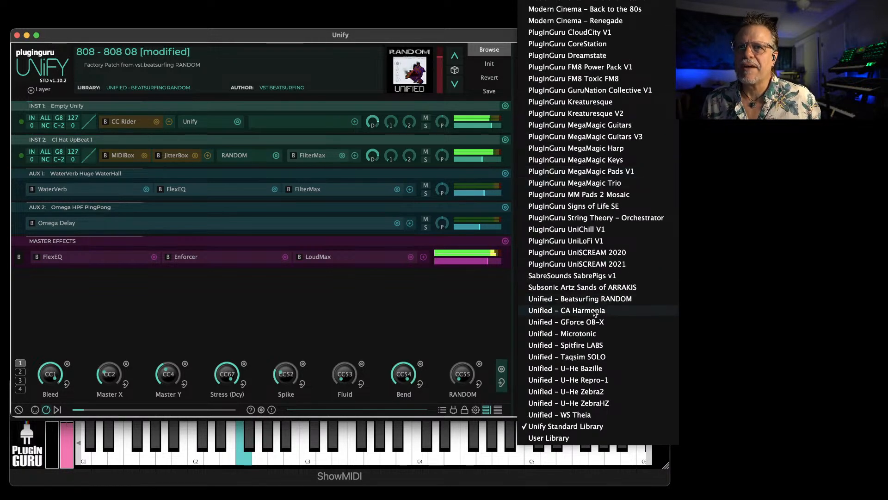
click(597, 299)
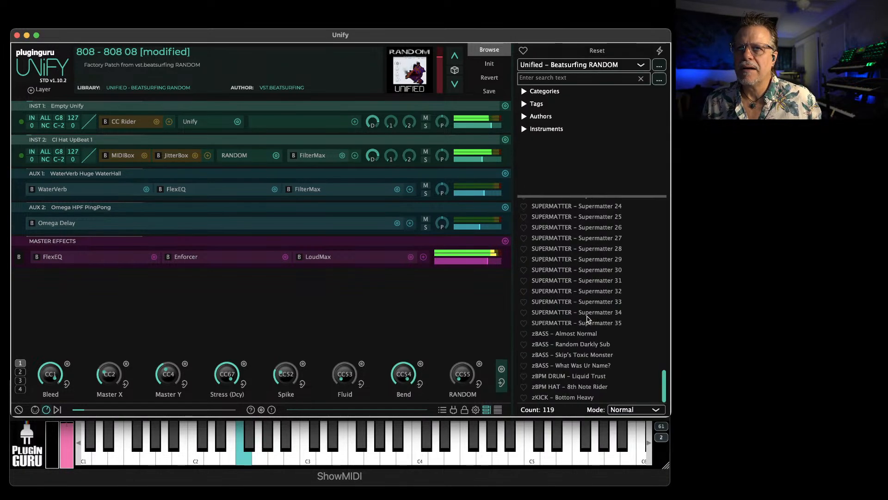
scroll(587, 324, up, 12)
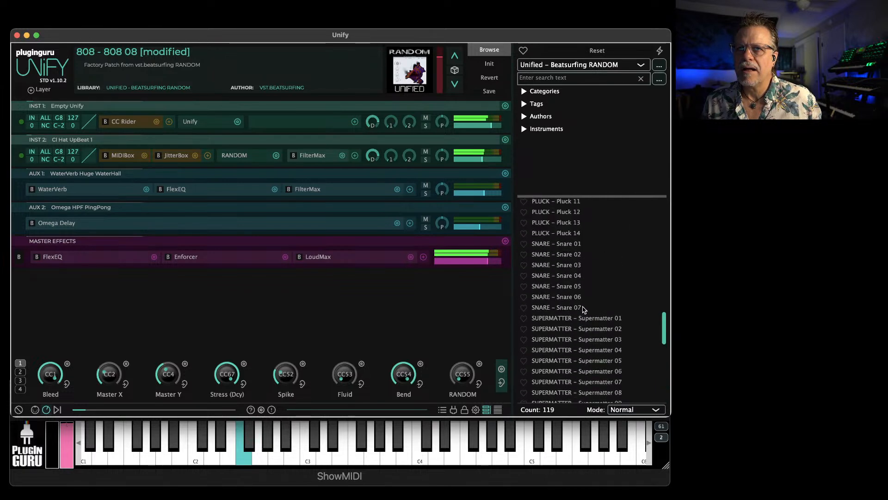
right_click(564, 292)
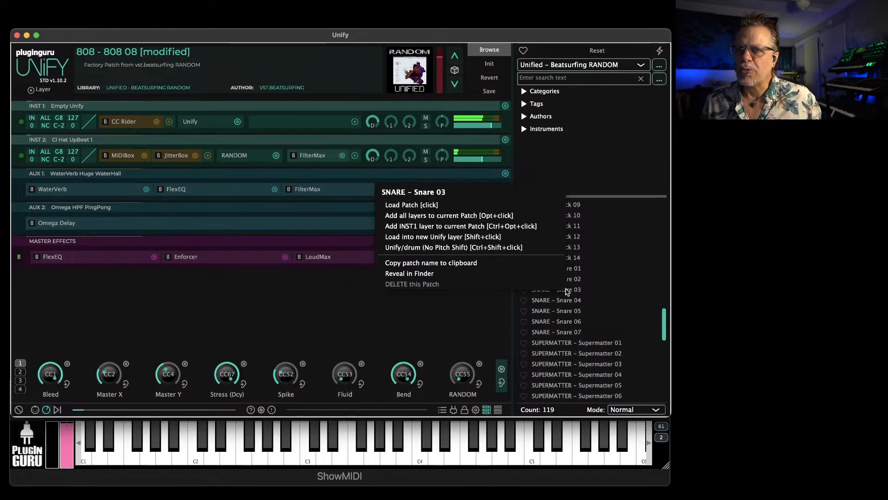
click(406, 237)
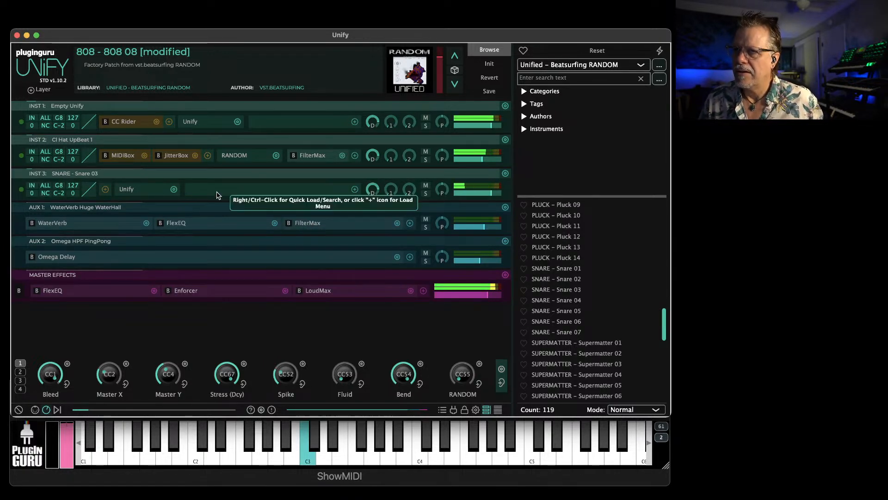
Add a MIDIBox MIDI effect to the INST 3 snare layer and choose Unify Standard Library as its MIDI source
click(105, 190)
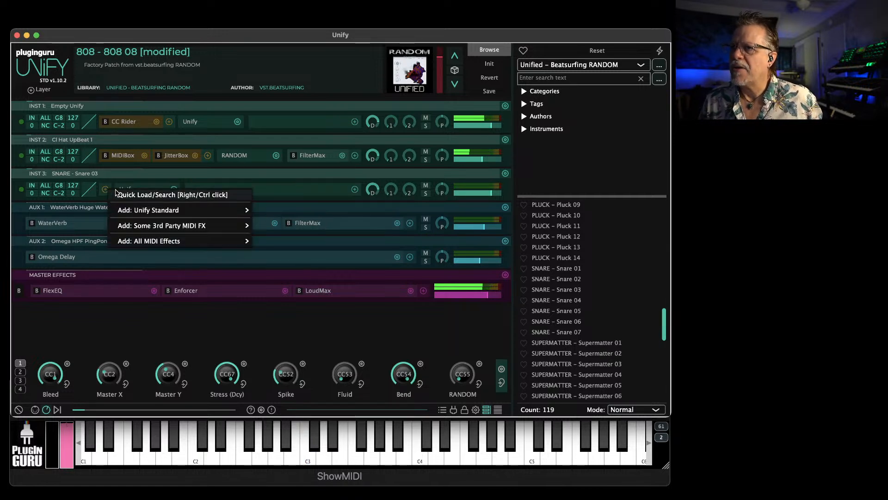
mouse_move(141, 212)
mouse_move(298, 211)
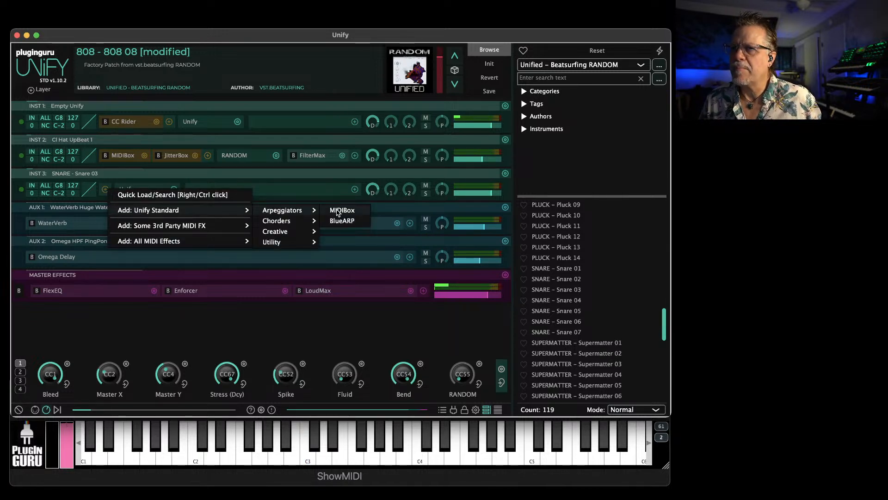
click(336, 211)
click(166, 142)
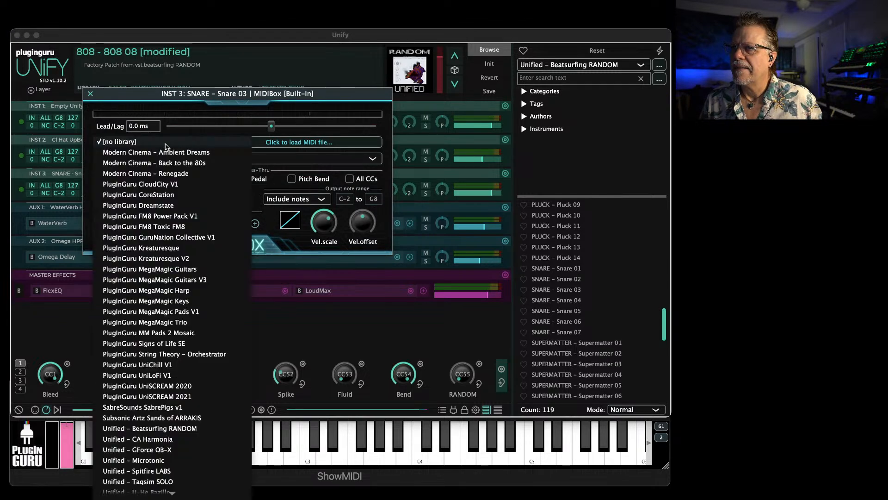
click(141, 482)
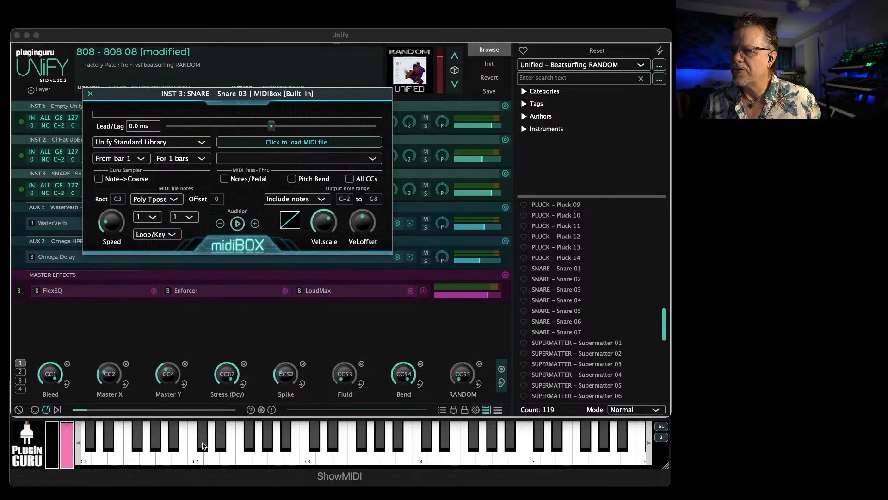
Load Snare 2 and 4 Single Hit.mid from the drum single-part grooves folder and set the MIDIBox speed ratio to 1:2
click(298, 143)
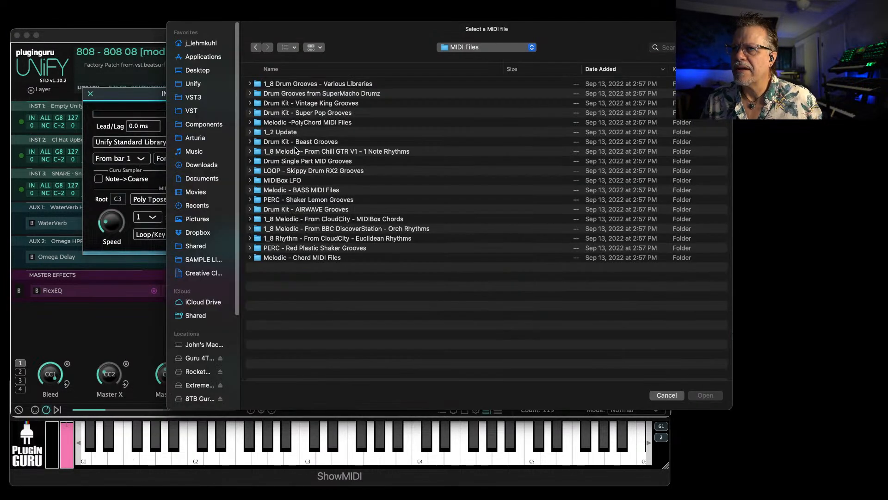
double_click(299, 162)
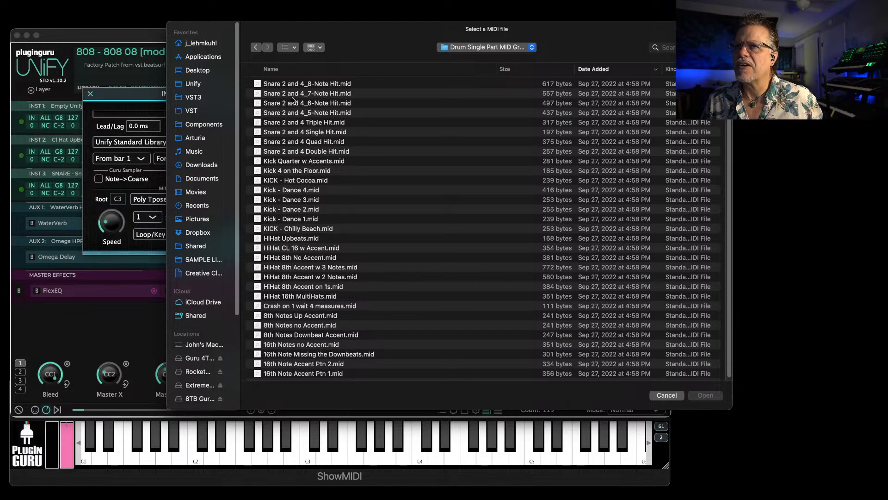
double_click(286, 133)
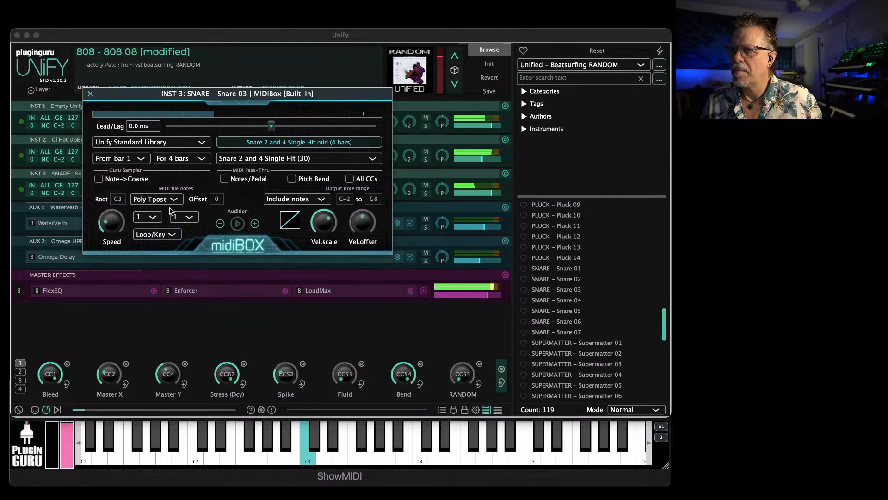
click(187, 218)
click(189, 242)
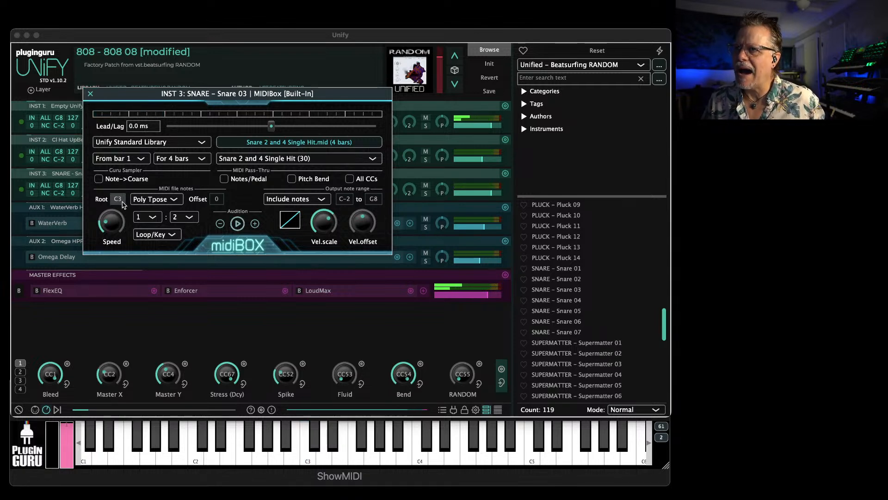
Set the root note of the INST 3 snare MIDIBox to D-1 and close its editor
drag(121, 241, 119, 269)
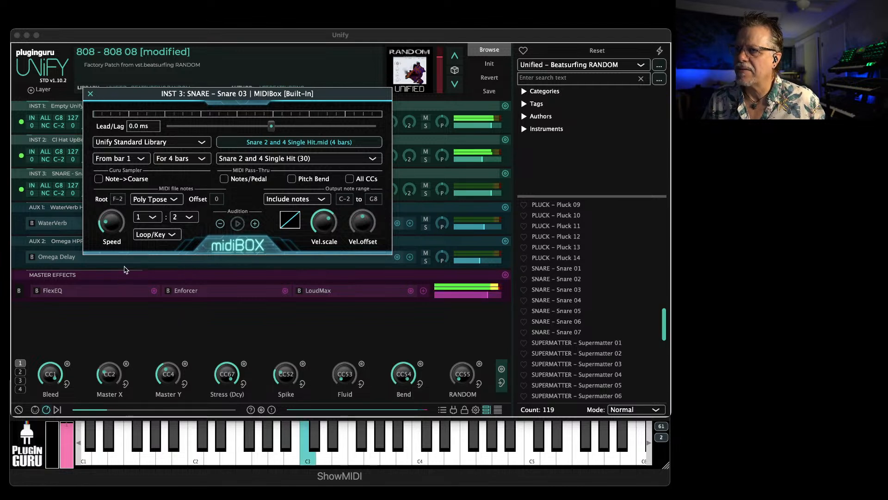
drag(123, 197, 124, 194)
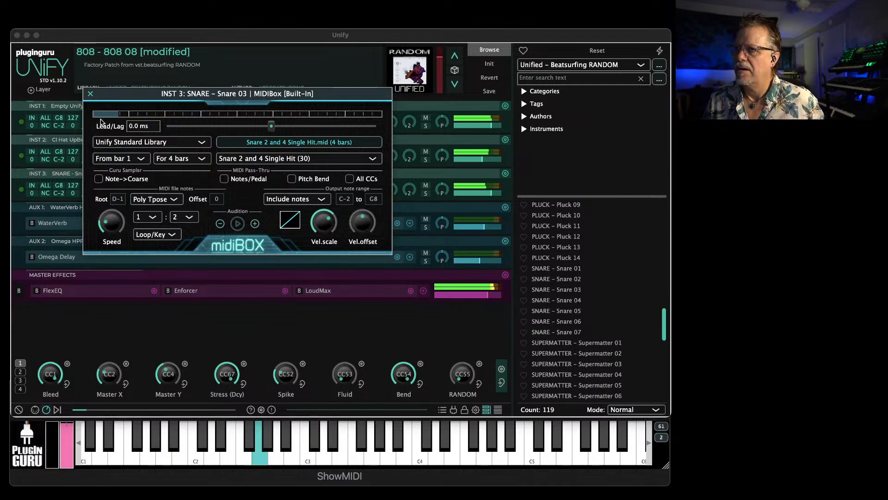
click(90, 95)
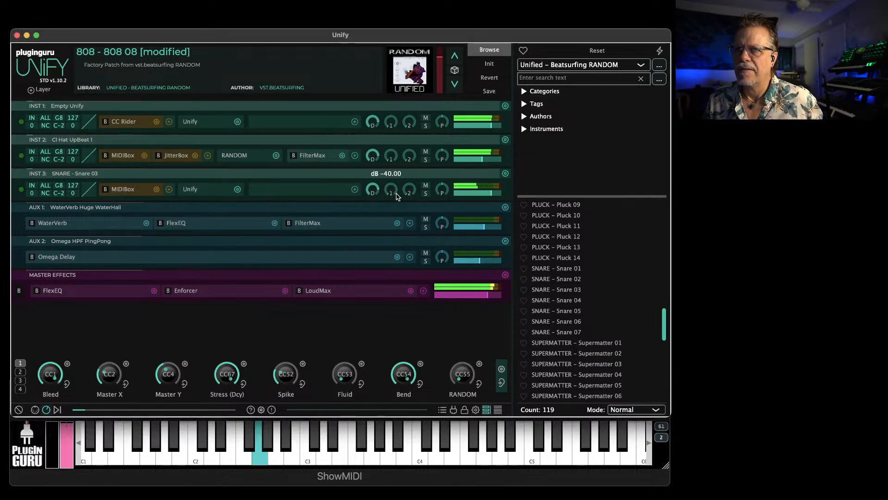
Add the Infiltrator audio effect to the INST 3 snare layer
click(354, 189)
click(272, 193)
click(272, 193)
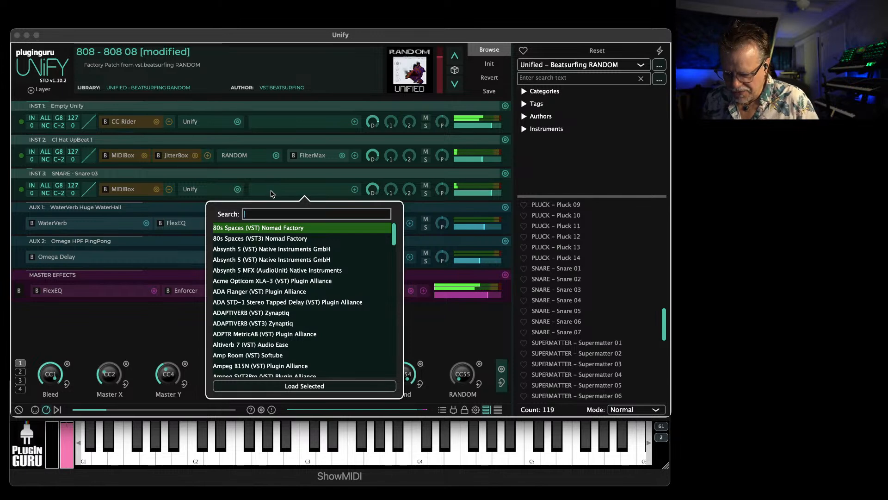
text(in)
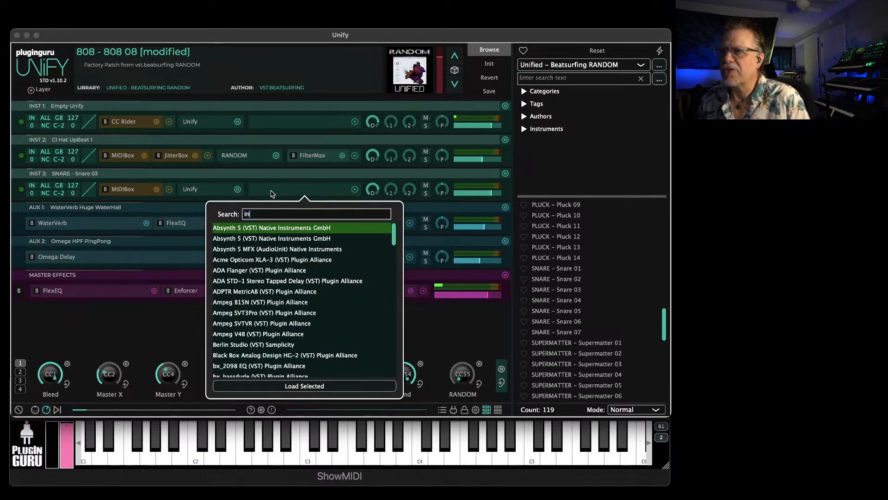
text(fil)
key(Return)
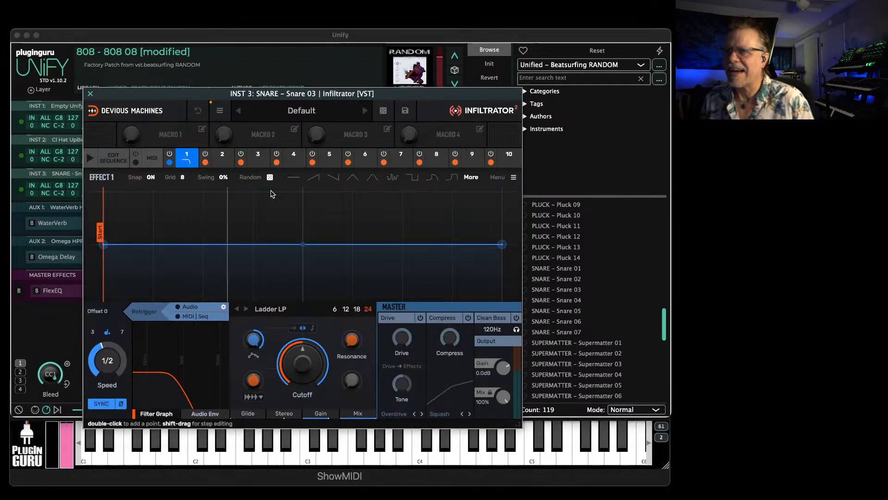
Load the BreakFreak preset from Infiltrator's Venus Theory artist bank and close the effect
click(365, 111)
click(365, 111)
click(365, 111)
click(365, 111)
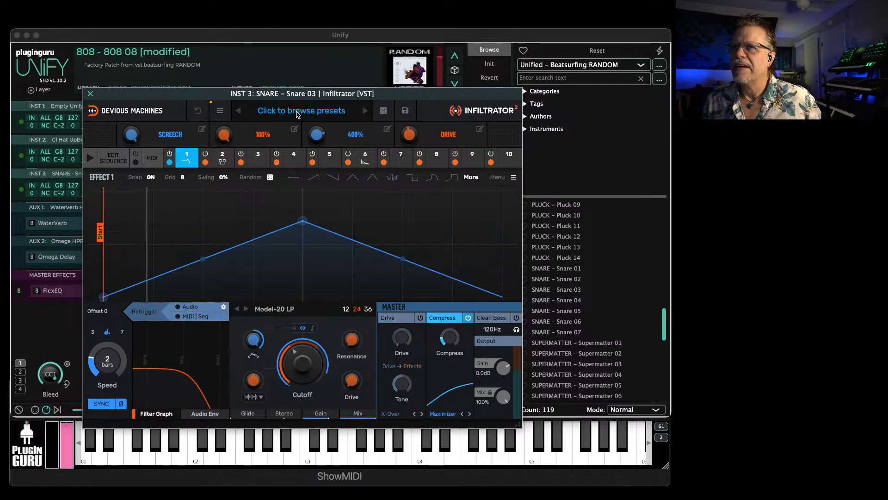
click(294, 112)
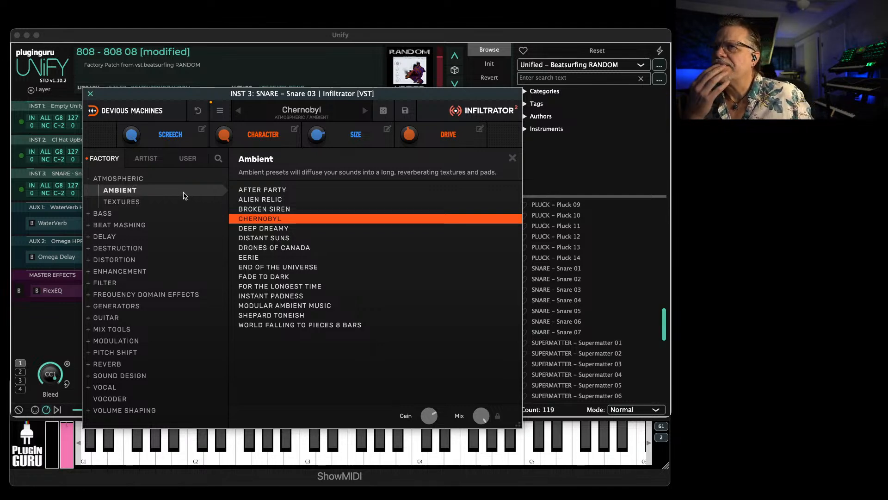
click(148, 158)
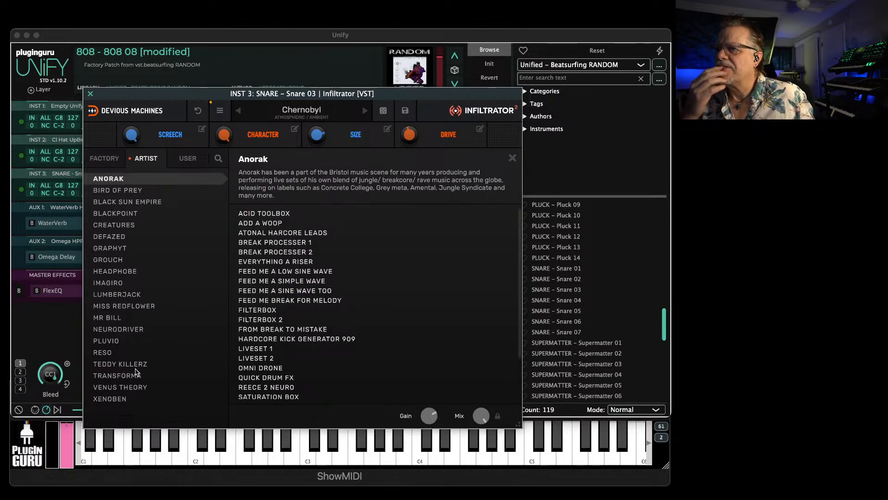
click(122, 386)
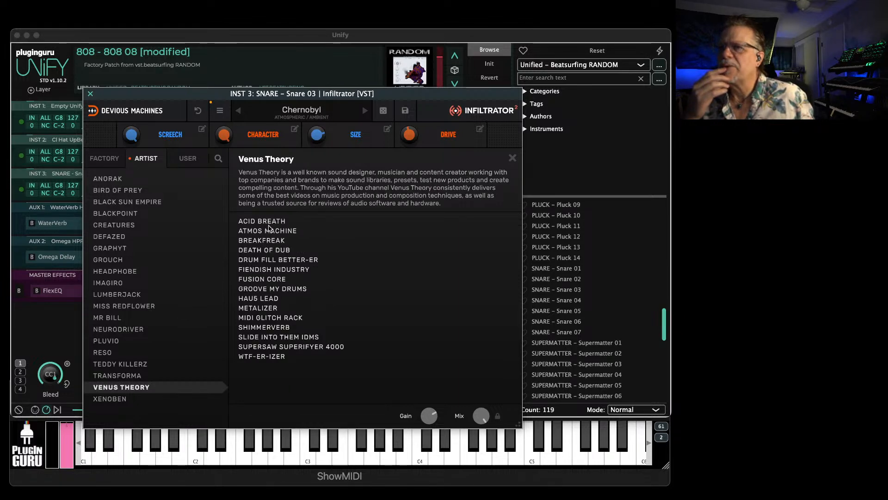
double_click(263, 241)
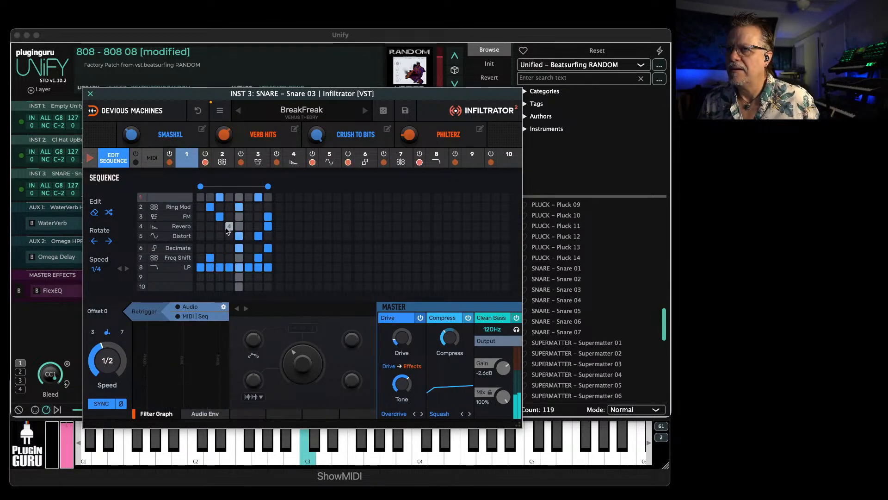
click(90, 94)
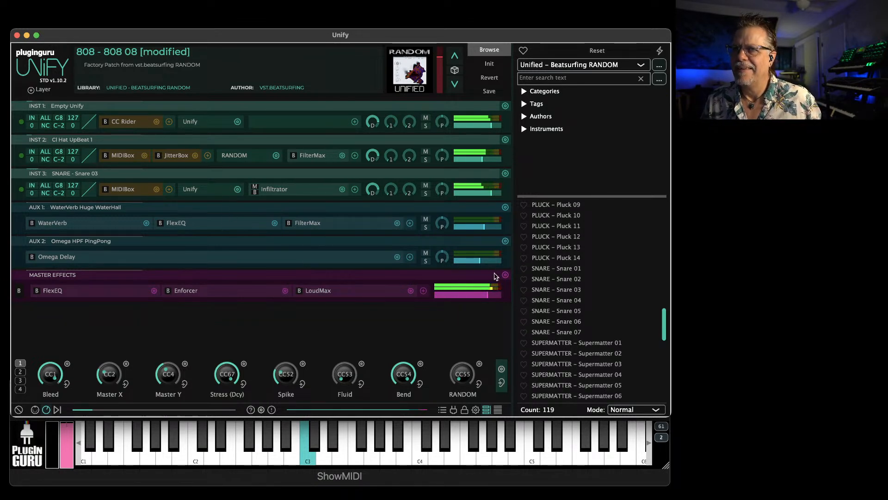
Switch to the Unified - Microtonic library and load EE Yellow Osc (130) into a new Unify layer
click(579, 64)
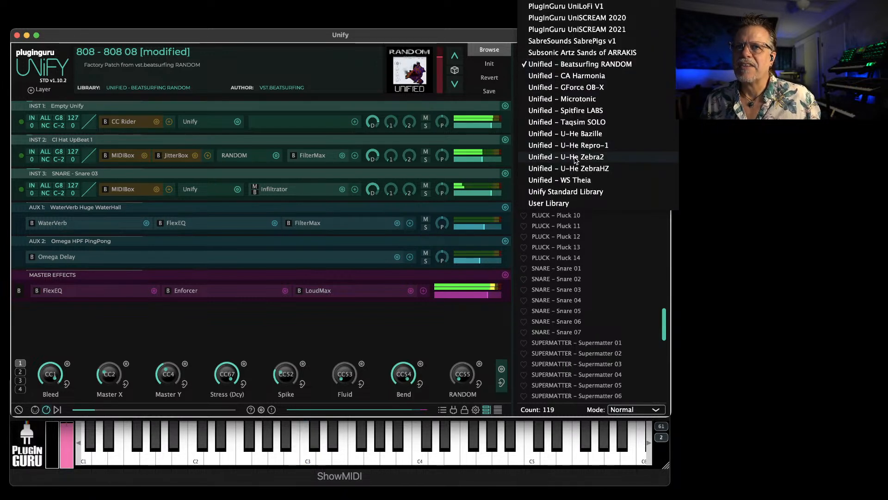
click(572, 99)
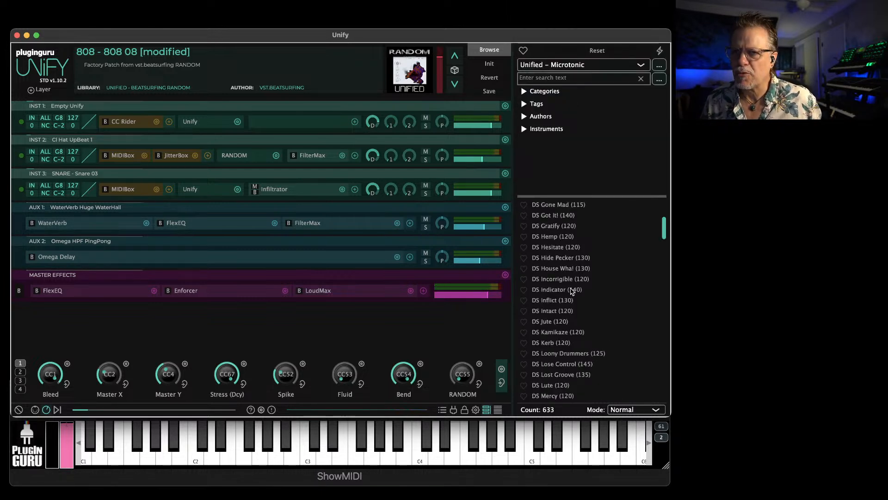
scroll(563, 316, down, 6)
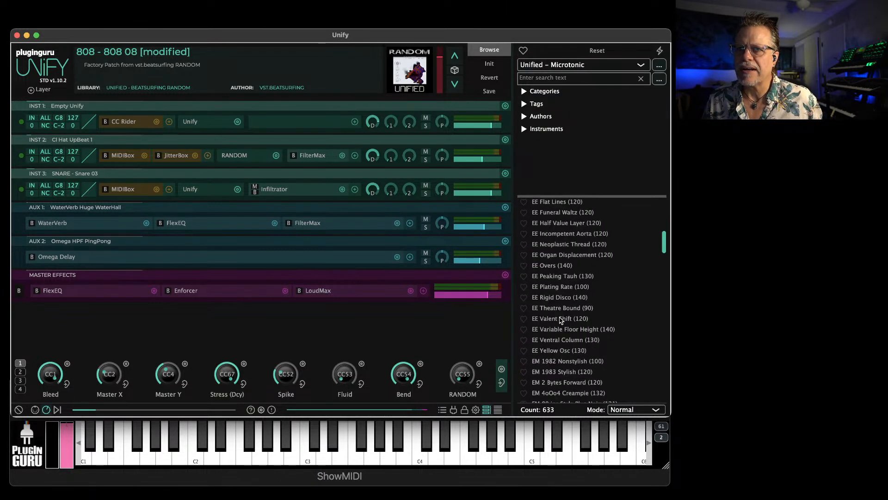
scroll(558, 347, down, 2)
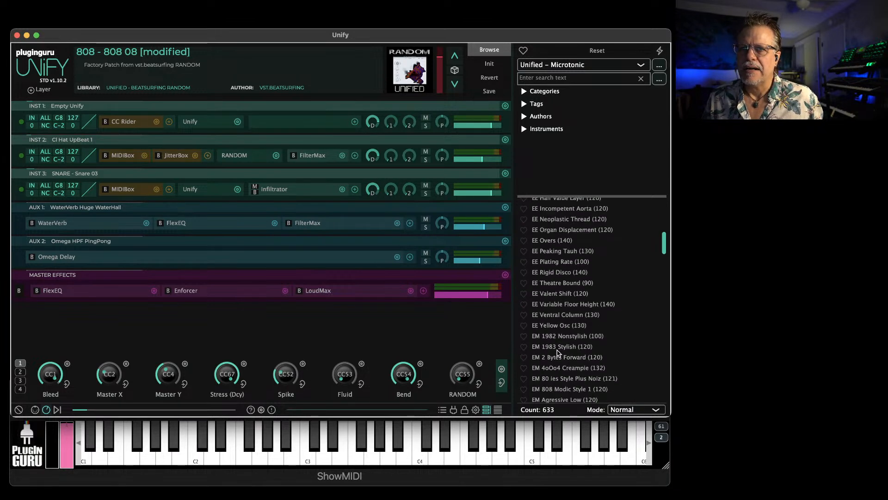
right_click(554, 328)
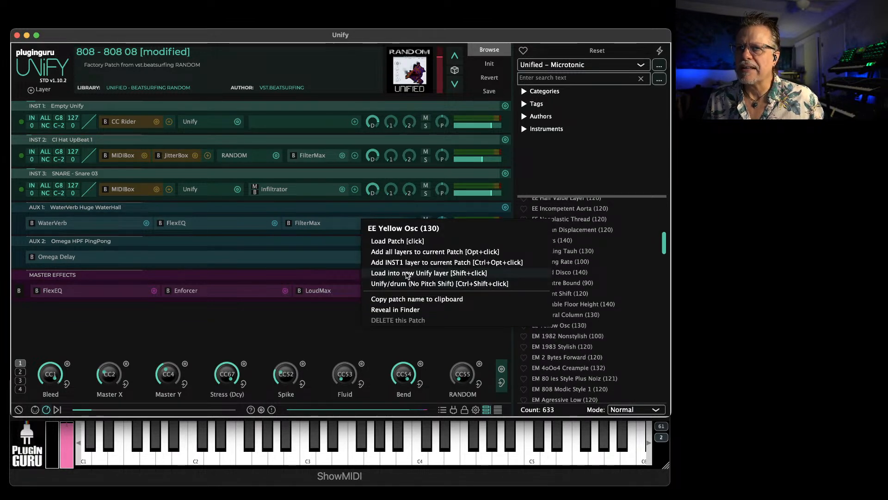
click(409, 273)
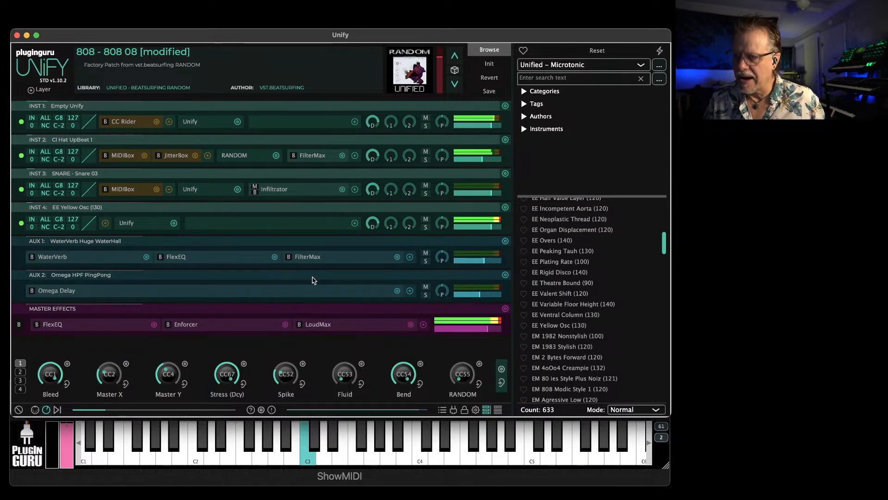
Audition Microtonic patches inside the INST 4 embedded Unify, from EM 1983 Stylish (120) through EM Apollo (120)
click(127, 224)
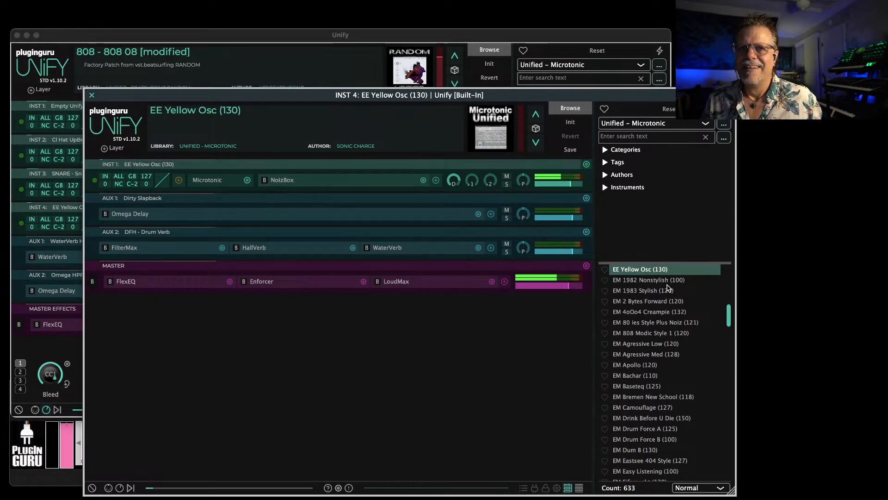
click(655, 289)
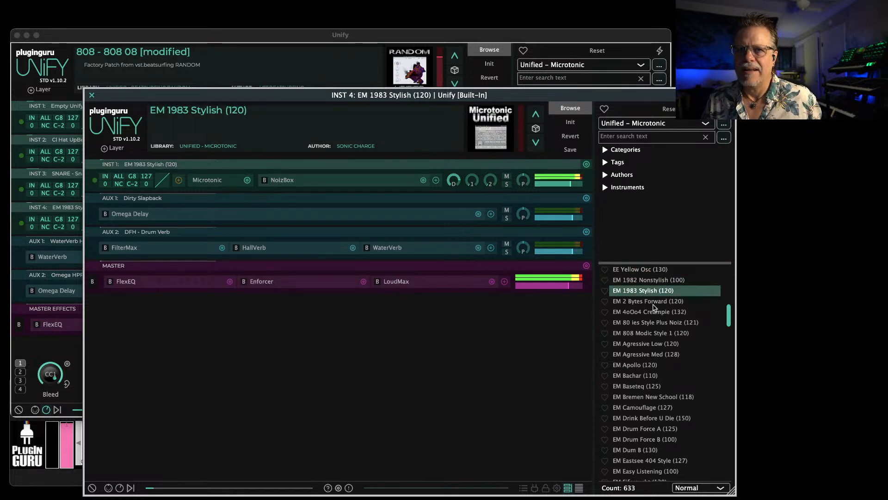
click(652, 302)
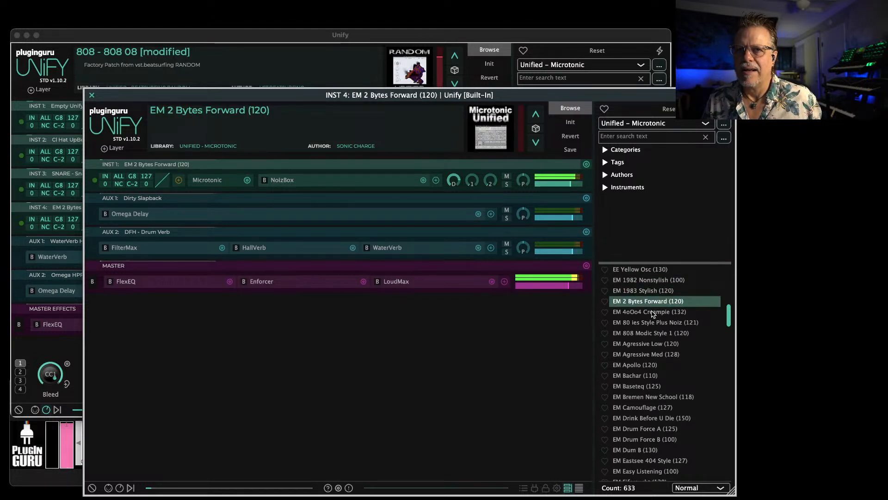
click(653, 313)
click(651, 323)
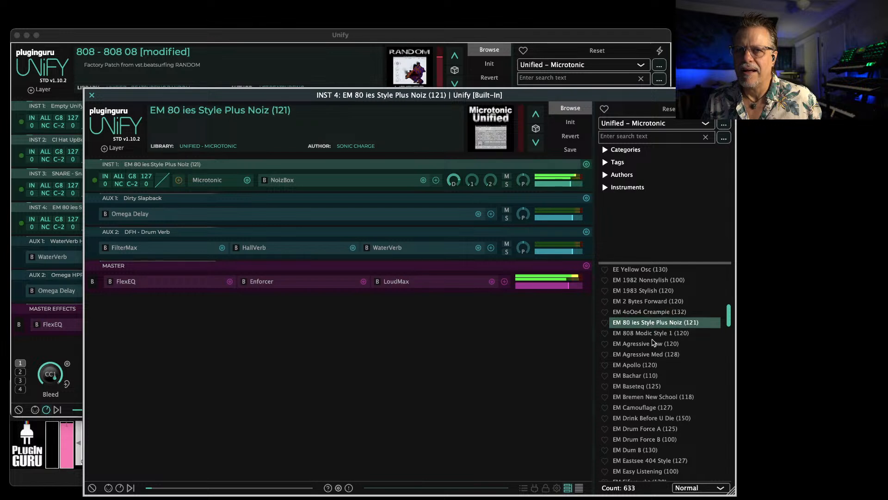
click(648, 337)
click(645, 367)
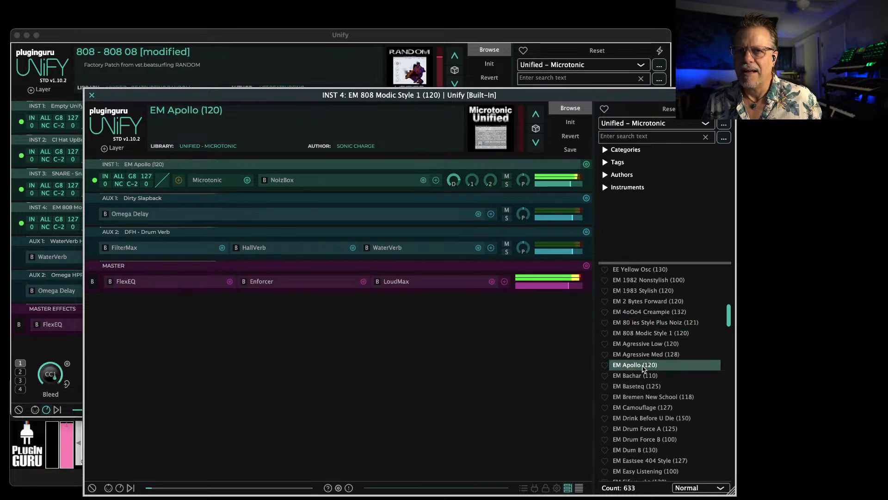
Inspect the Microtonic instrument's edit-all option, main menu and pattern section in EM Apollo (120), and close it
click(207, 182)
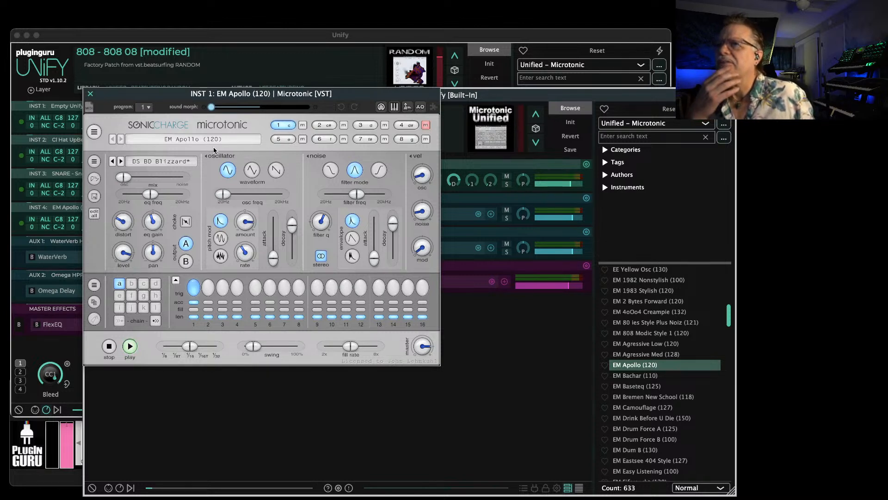
click(95, 215)
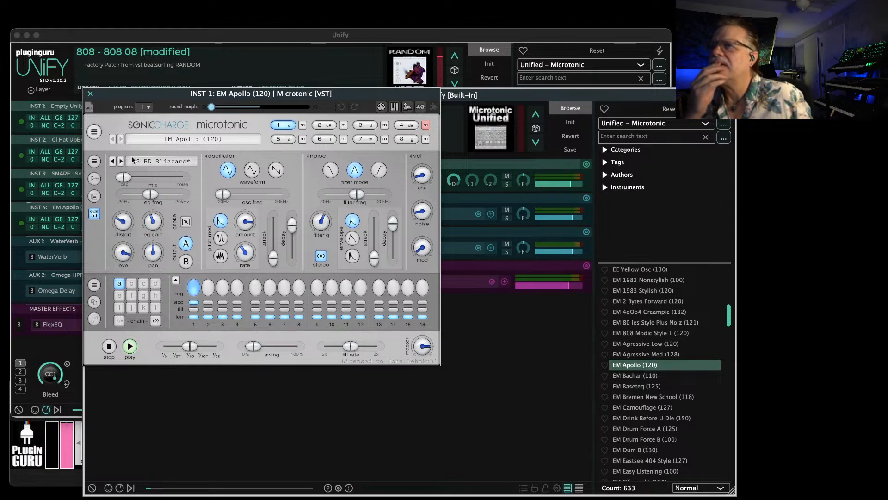
click(94, 132)
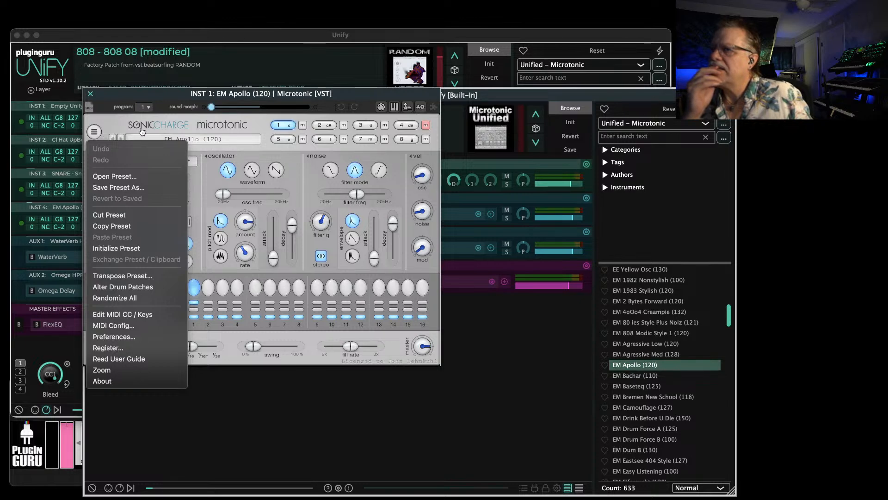
click(180, 127)
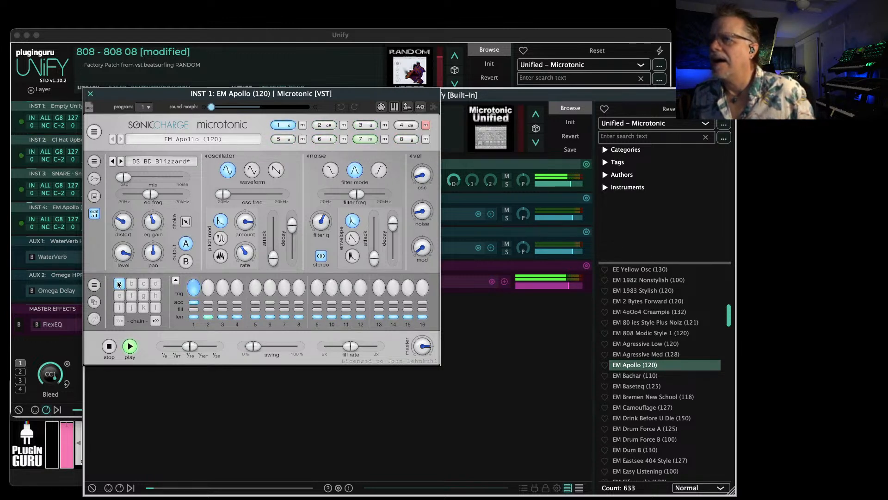
click(176, 280)
click(176, 280)
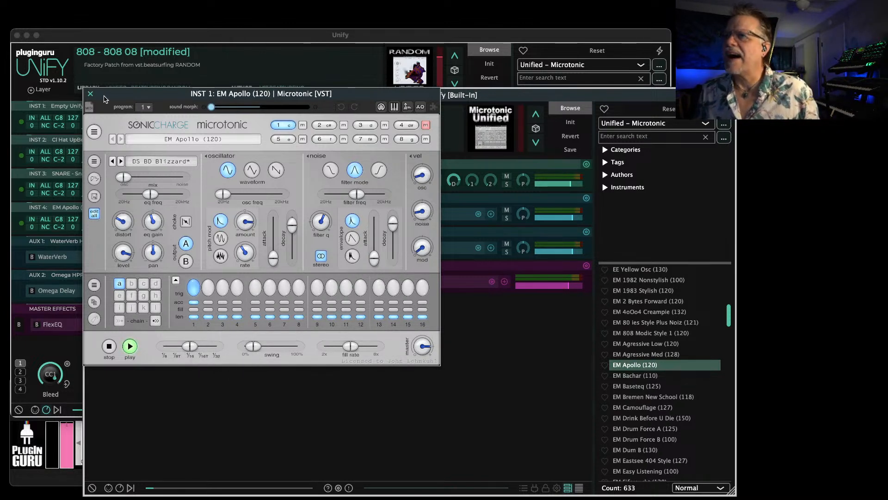
click(90, 94)
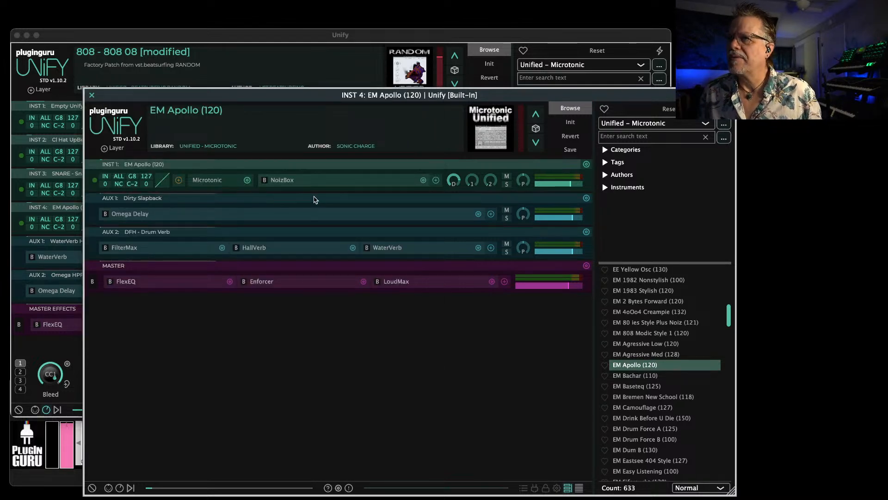
Close the embedded Unify and delete the INST 4 EM Apollo (120) layer
key(Escape)
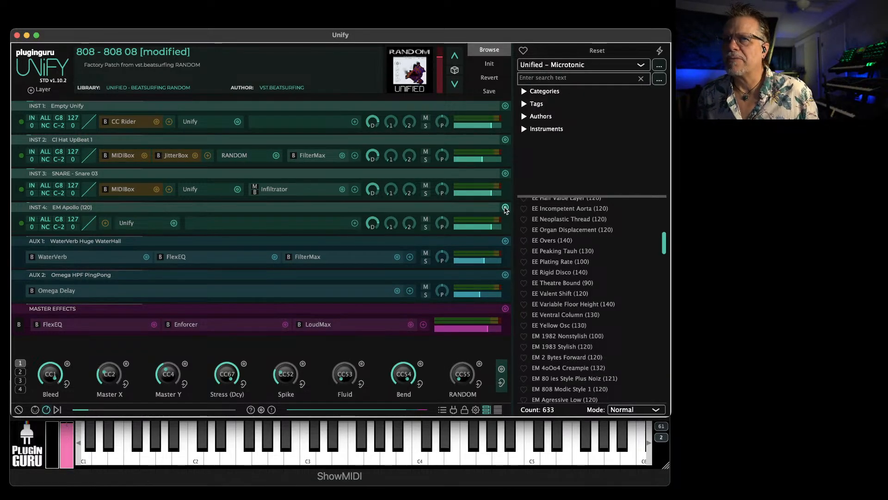
alt+click(505, 208)
Switch the patch browser to the Unify Standard Library and review the list of available libraries
click(574, 68)
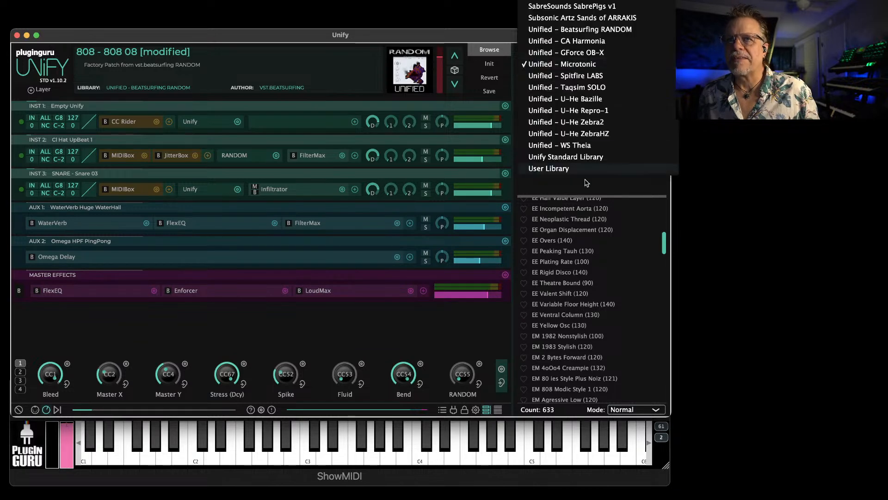
click(563, 154)
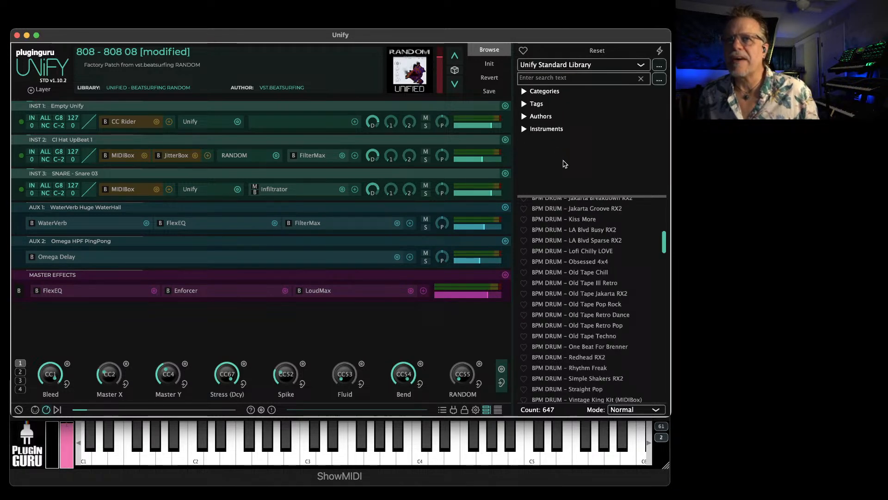
click(559, 69)
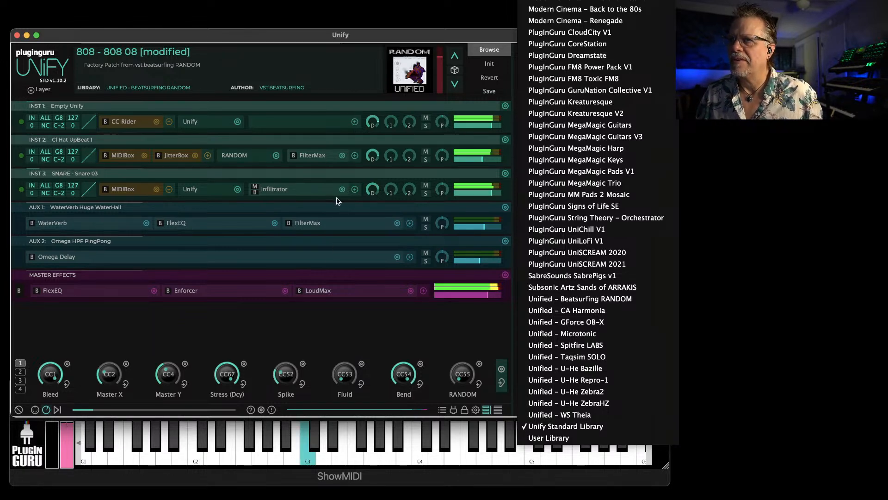
click(283, 322)
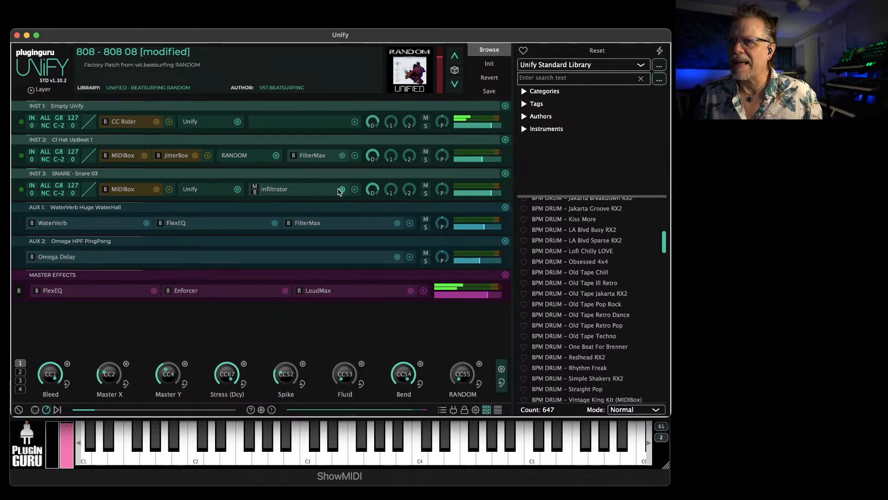
Swap the snare layer's Infiltrator effect for Omega Delay and set the delay's Dry/Wet to 21.5 %
click(343, 190)
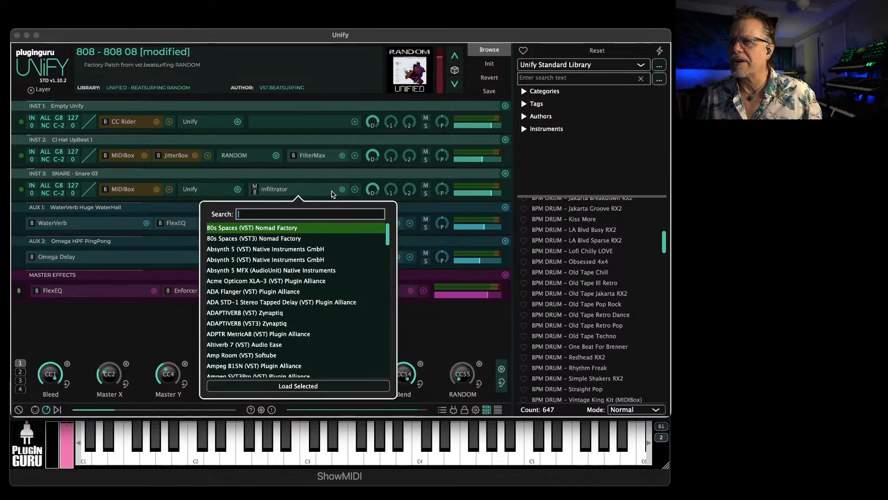
click(343, 189)
click(342, 189)
mouse_move(396, 210)
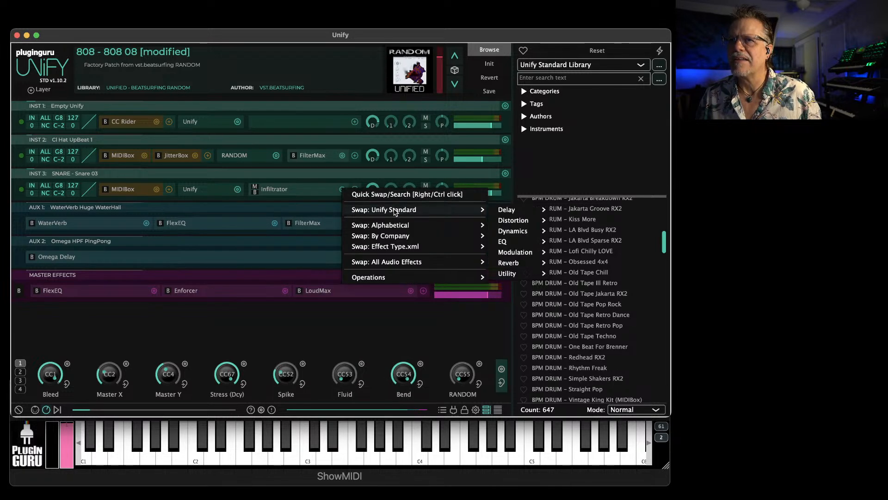
mouse_move(506, 213)
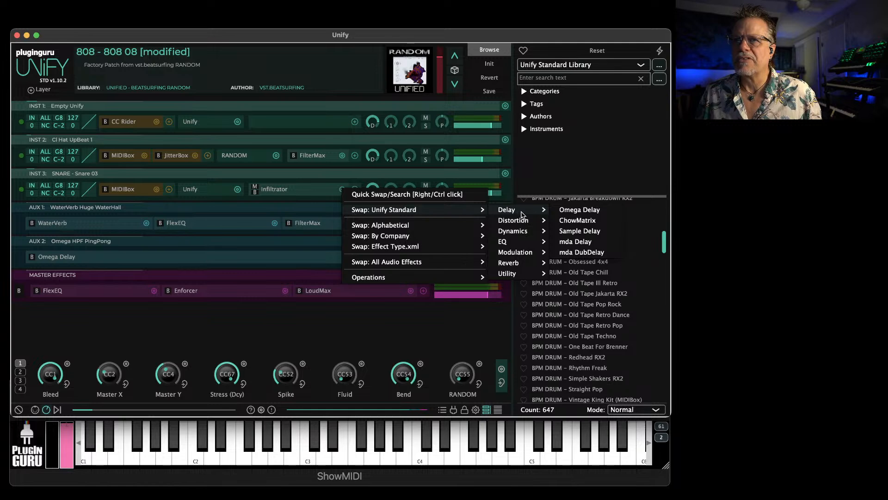
click(581, 213)
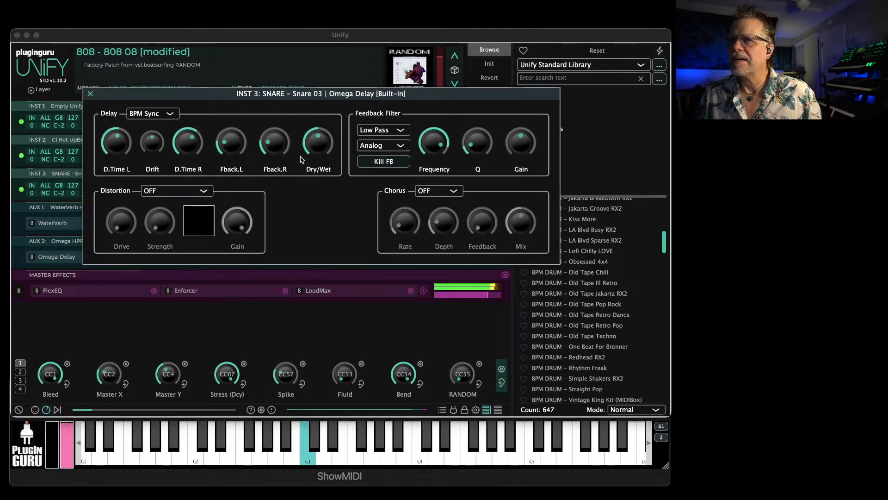
mouse_move(319, 161)
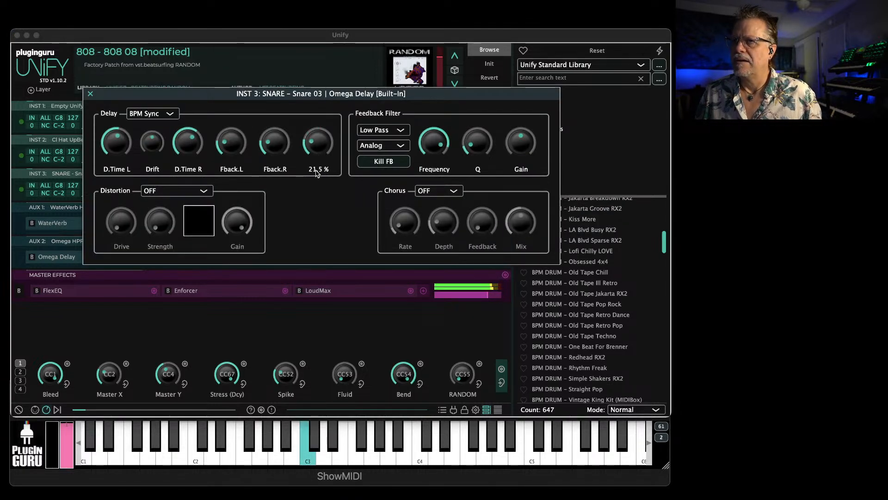
click(91, 95)
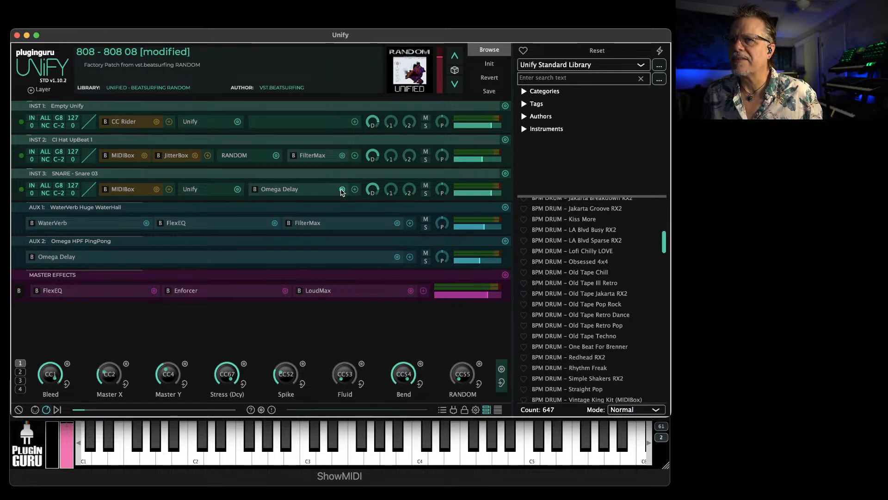
Add an empty Aux Effects layer as AUX 3
click(43, 90)
mouse_move(45, 92)
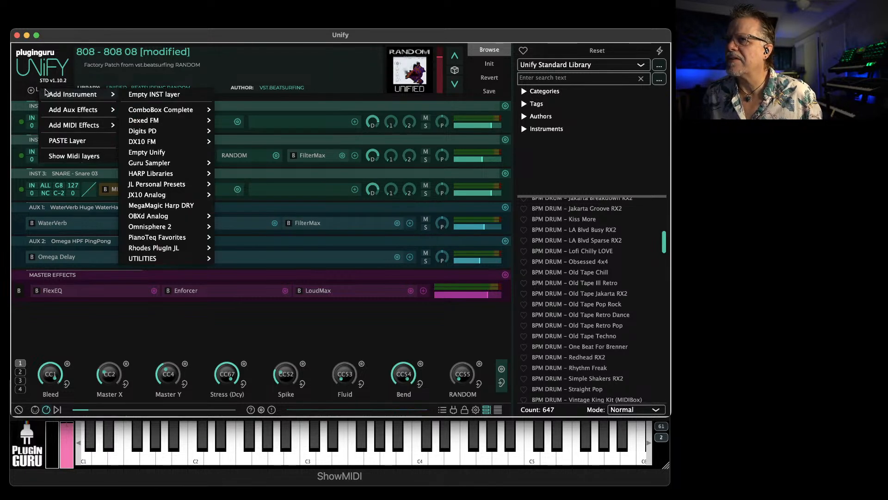
mouse_move(74, 109)
click(152, 109)
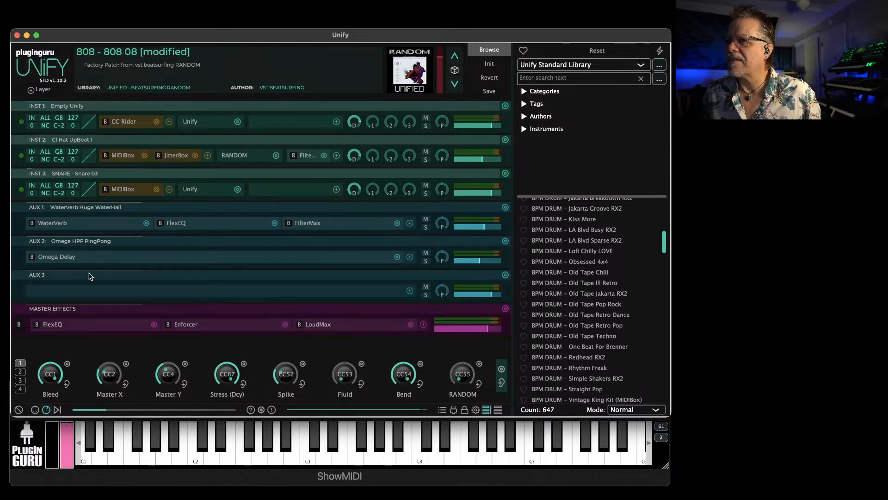
Load Omega Delay on the AUX 3 layer and set the snare layer's send to it to -5.50 dB
click(410, 291)
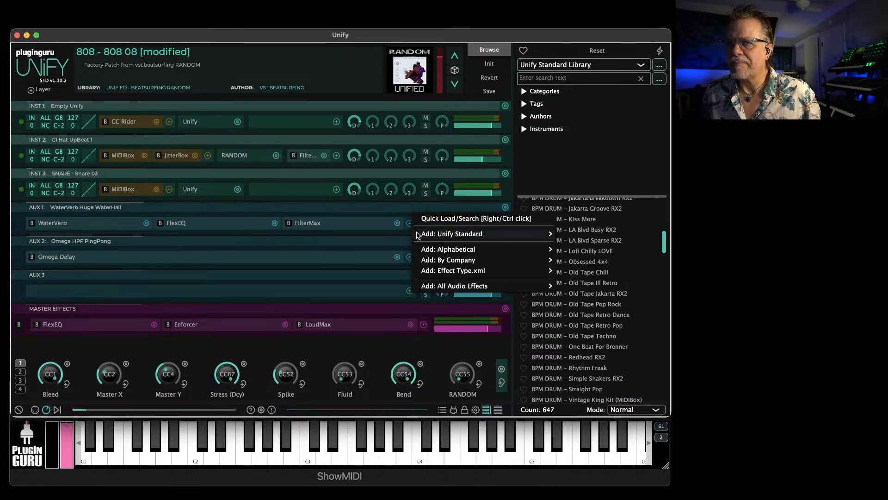
mouse_move(533, 234)
mouse_move(613, 234)
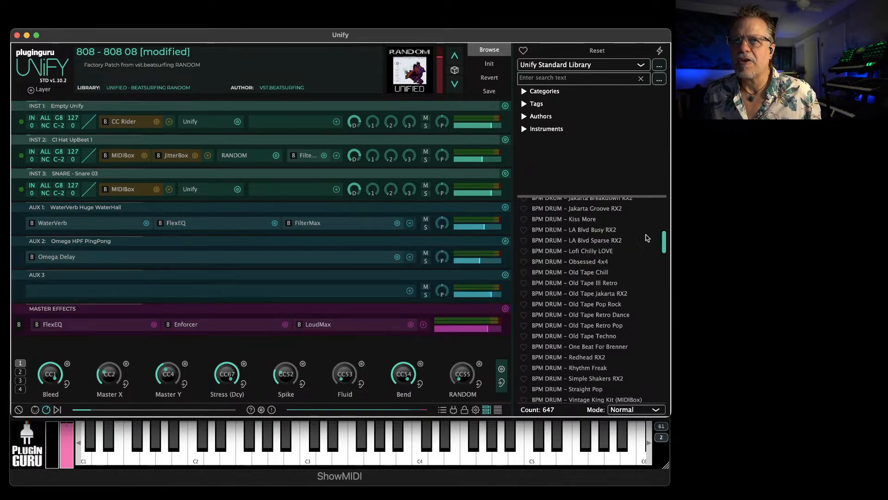
click(645, 234)
click(184, 290)
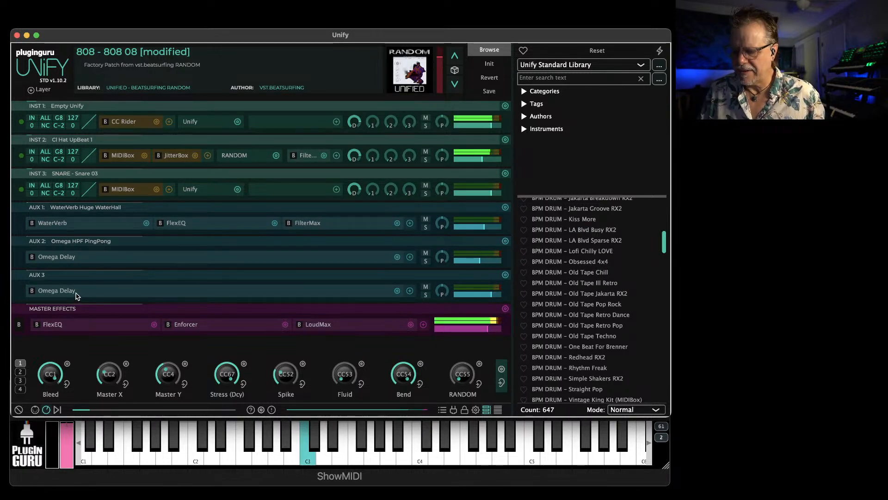
mouse_move(410, 154)
mouse_move(411, 154)
mouse_down()
mouse_move(415, 130)
mouse_move(411, 185)
mouse_move(410, 159)
mouse_up()
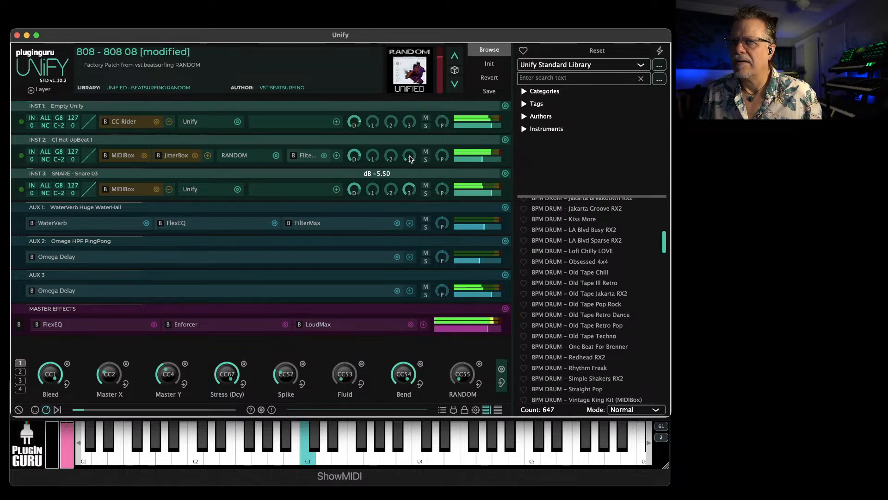
Add the NoizBox distortion after Omega Delay on AUX 3 and shape it with a Power Curve at a bit over half amount
click(410, 291)
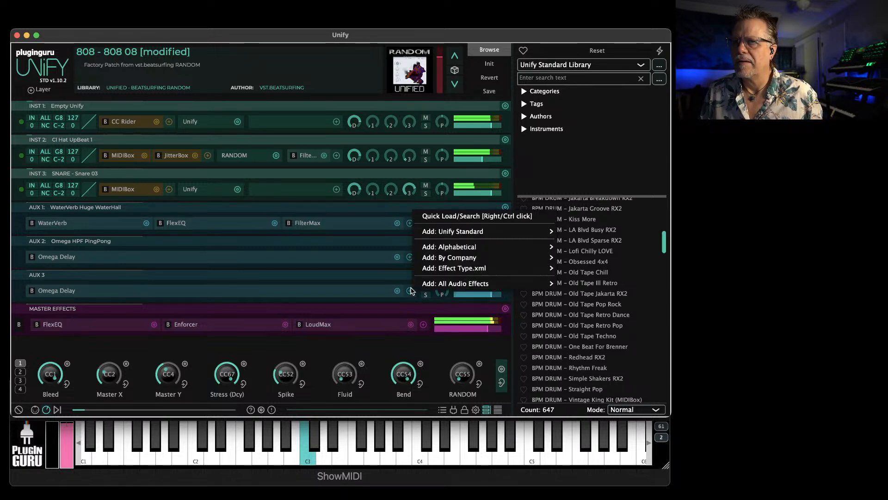
mouse_move(546, 231)
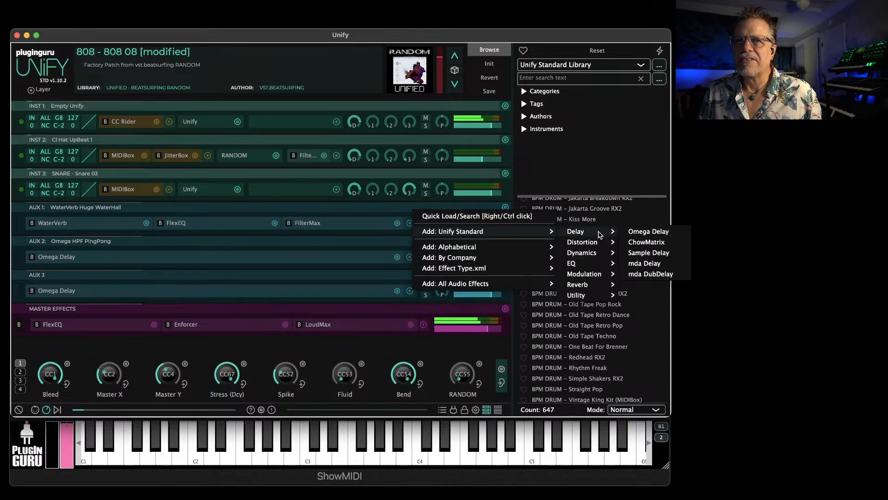
mouse_move(592, 242)
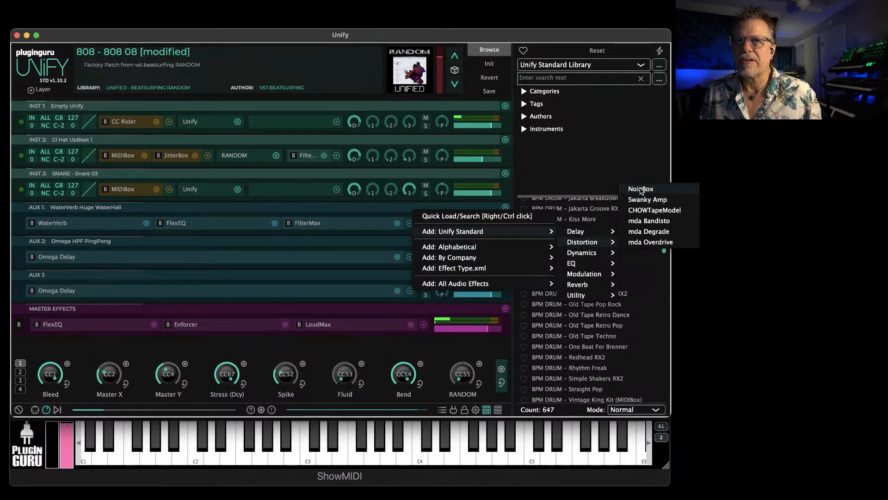
click(643, 189)
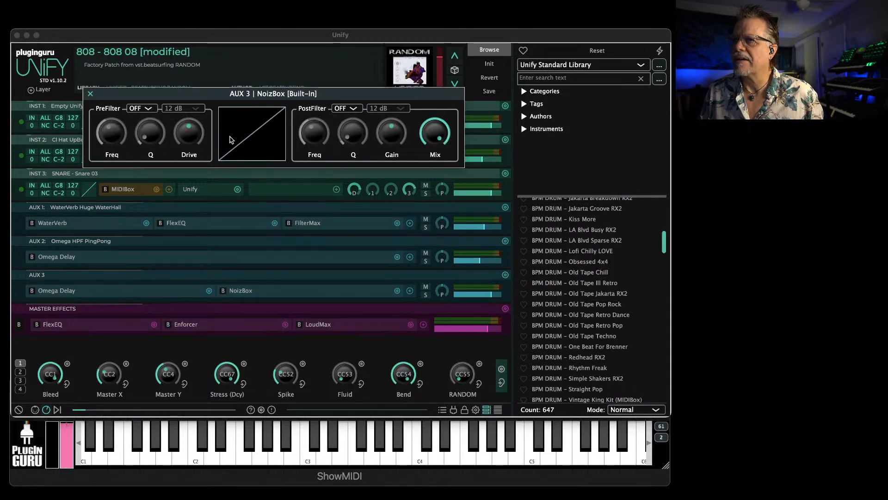
click(252, 134)
click(191, 202)
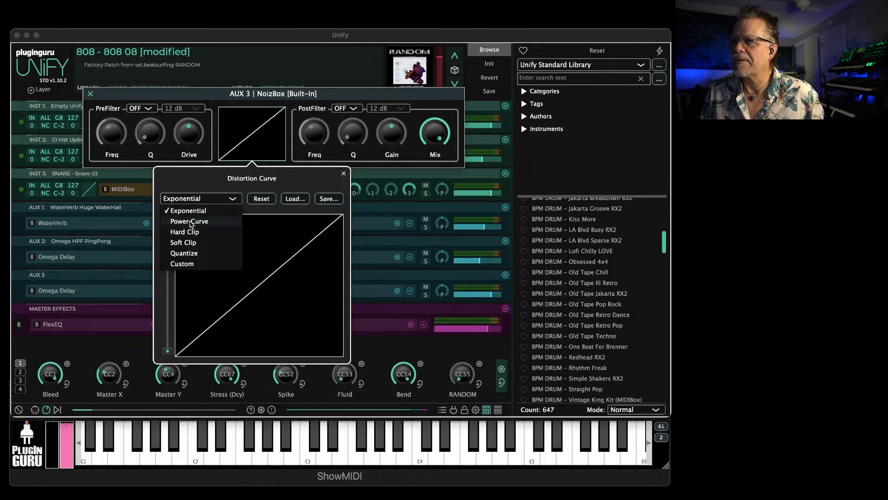
click(190, 213)
drag(168, 350, 172, 273)
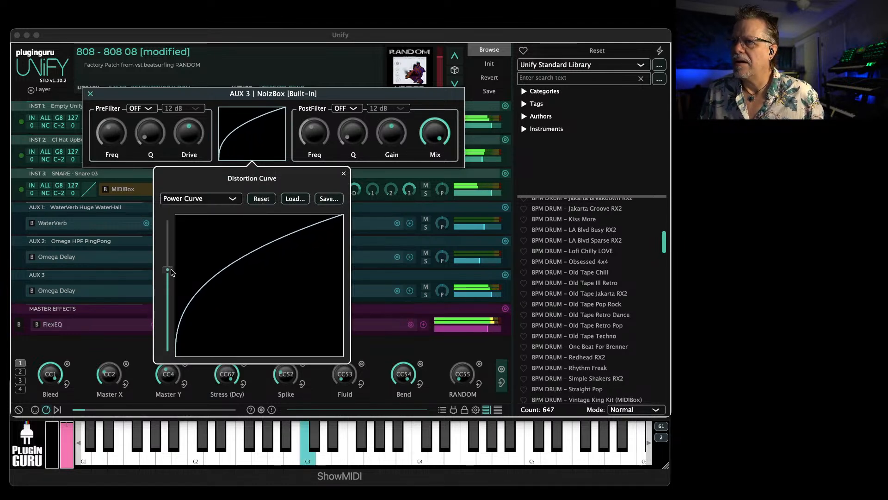
Lower NoizBox's Mix and Gain, and set its PreFilter to LP with a lower frequency and more Q
drag(434, 135, 434, 152)
drag(391, 131, 390, 162)
click(141, 108)
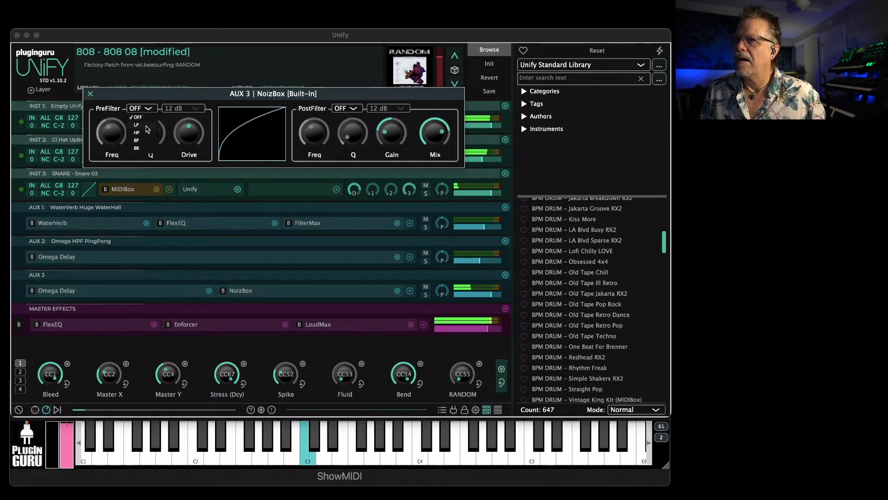
click(138, 125)
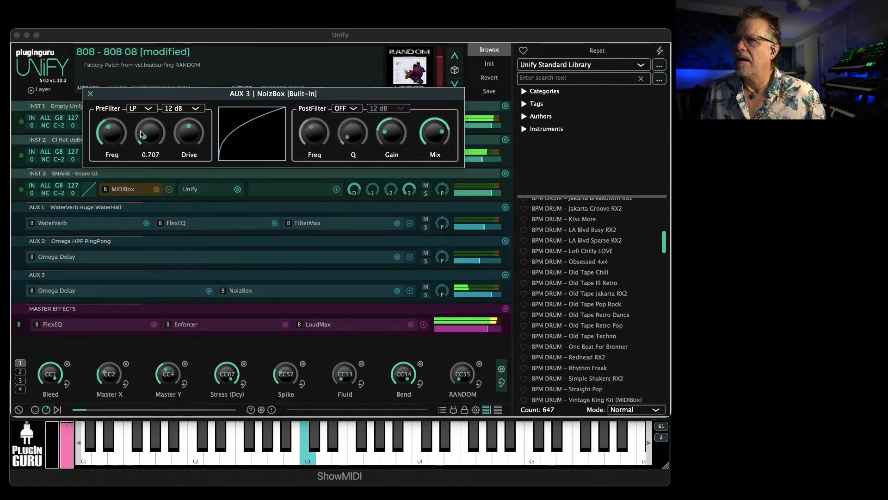
mouse_move(111, 136)
mouse_down()
mouse_move(114, 163)
mouse_move(117, 145)
mouse_up()
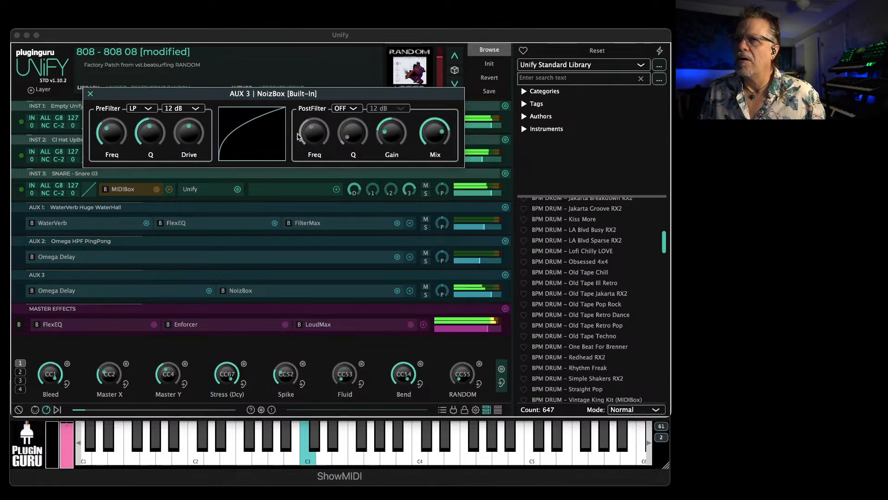
Set NoizBox's PostFilter to LP with a lowered frequency, and raise the Mix to full
click(345, 111)
click(347, 125)
mouse_move(312, 129)
drag(311, 129, 308, 149)
drag(433, 135, 433, 104)
drag(312, 136, 310, 131)
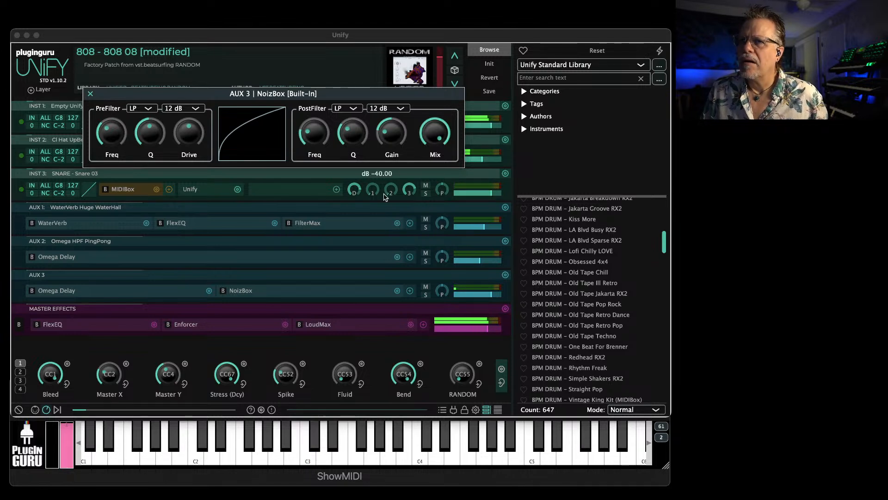
Raise the snare layer's AUX 3 send and NoizBox's PostFilter Freq and Q, with Gain at -4.5 dB
drag(410, 195, 410, 187)
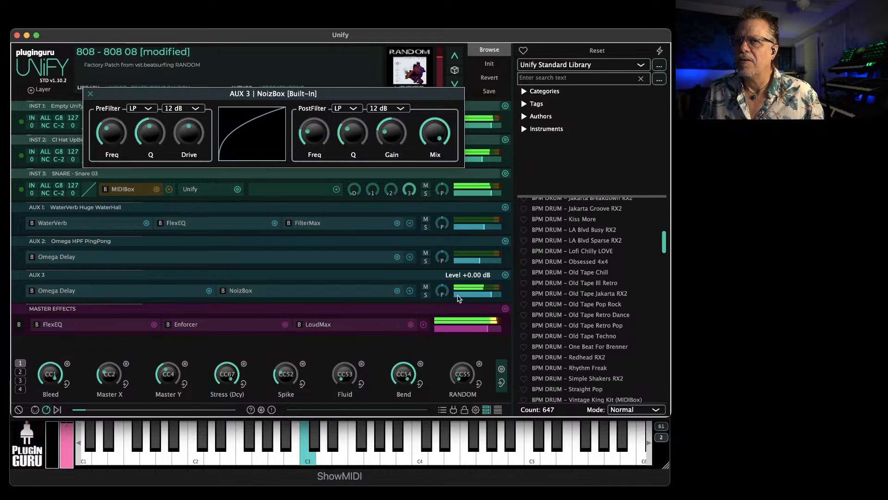
drag(325, 145, 324, 119)
drag(353, 135, 343, 112)
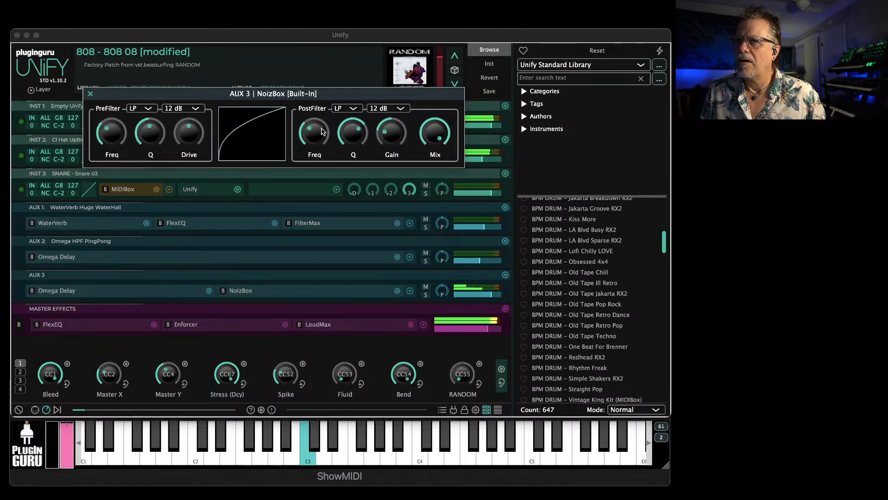
drag(391, 133, 392, 118)
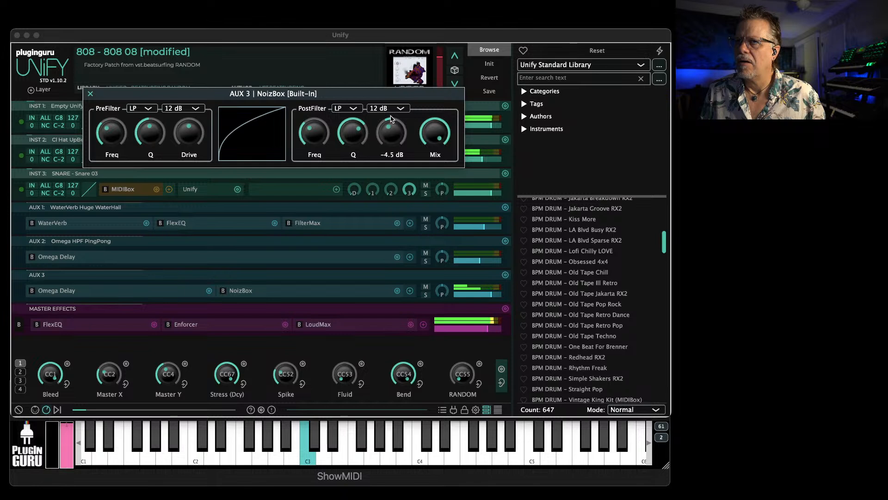
click(90, 94)
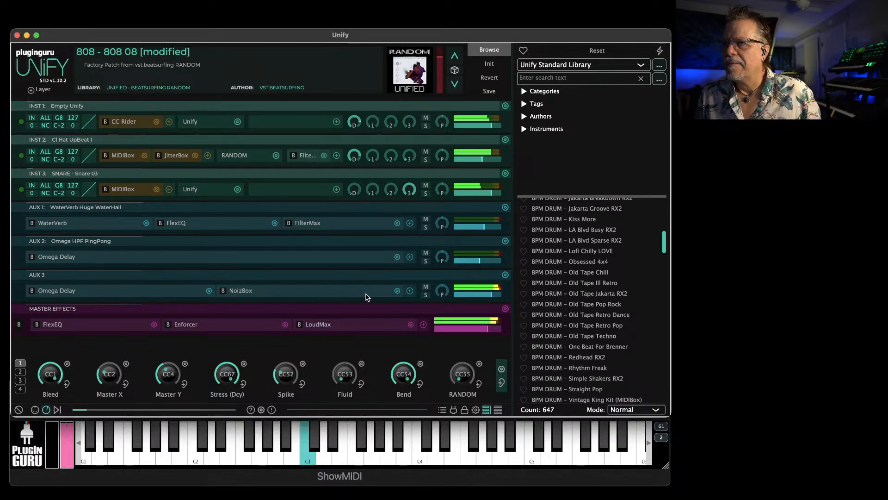
Add the DataVerb reverb after NoizBox on the AUX 3 layer
click(409, 290)
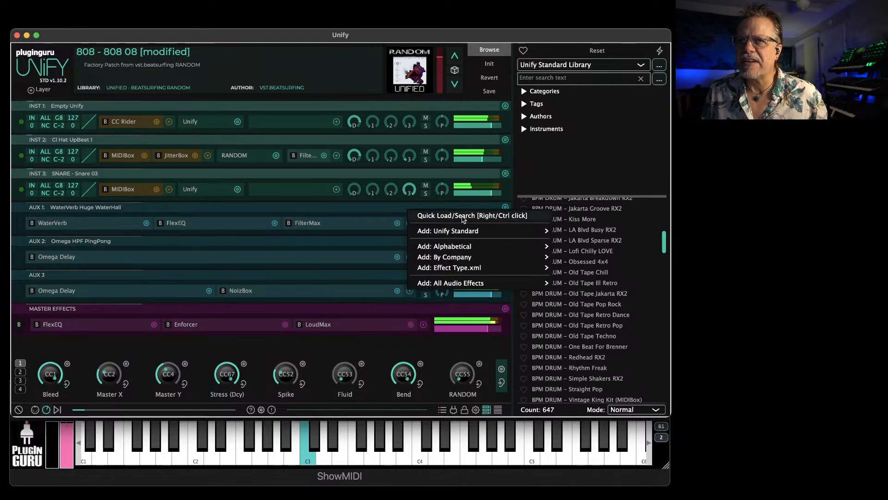
mouse_move(462, 231)
mouse_move(580, 284)
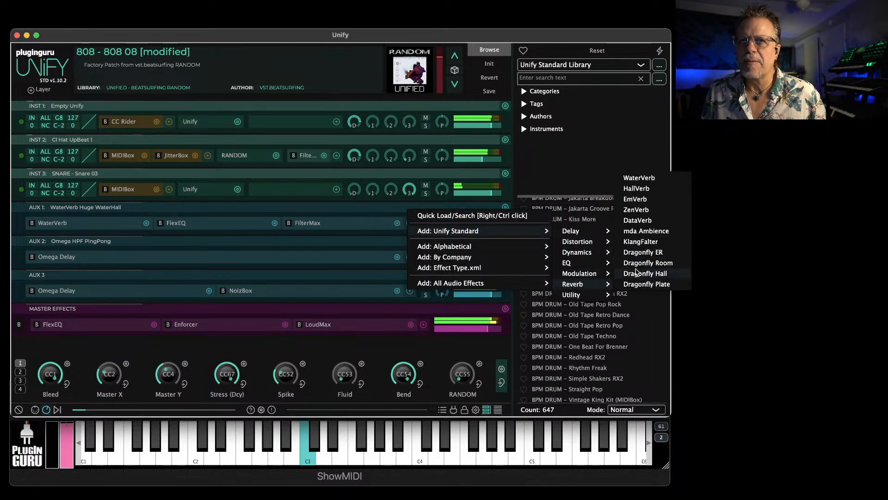
click(644, 222)
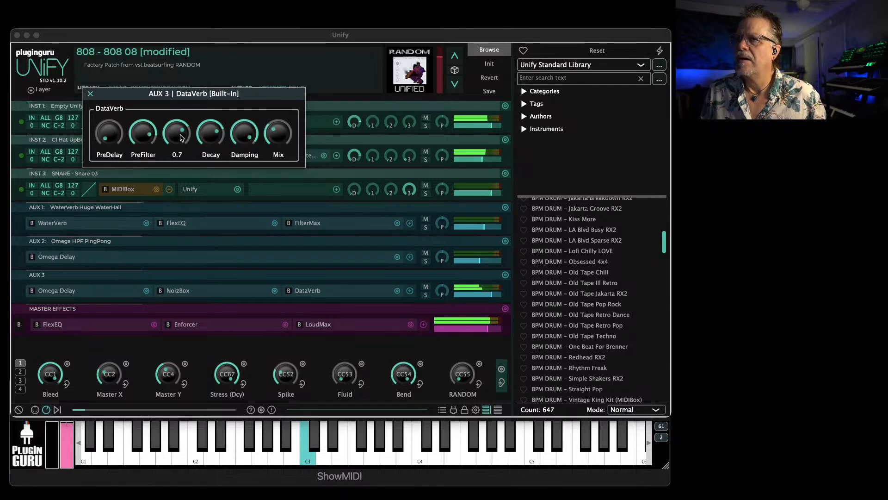
Add a FilterMax effect set to High Pass on AUX 3 and place it between NoizBox and DataVerb
click(410, 290)
mouse_move(528, 236)
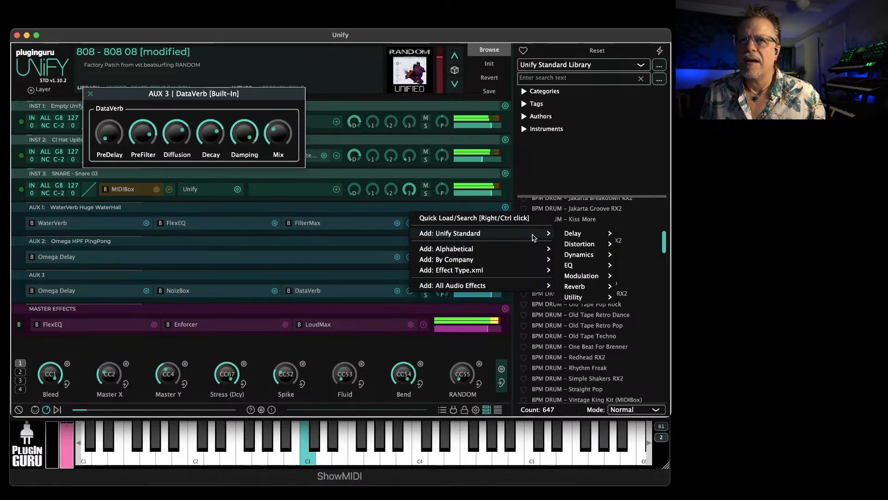
mouse_move(578, 260)
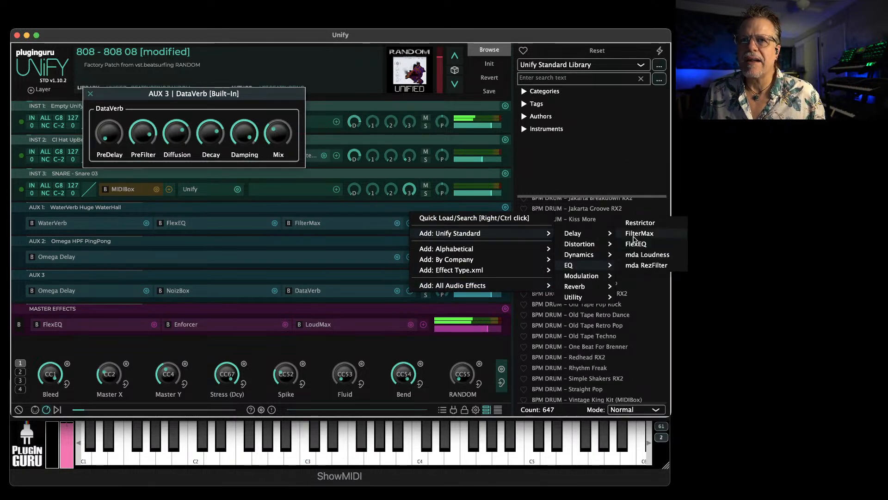
click(640, 233)
click(152, 113)
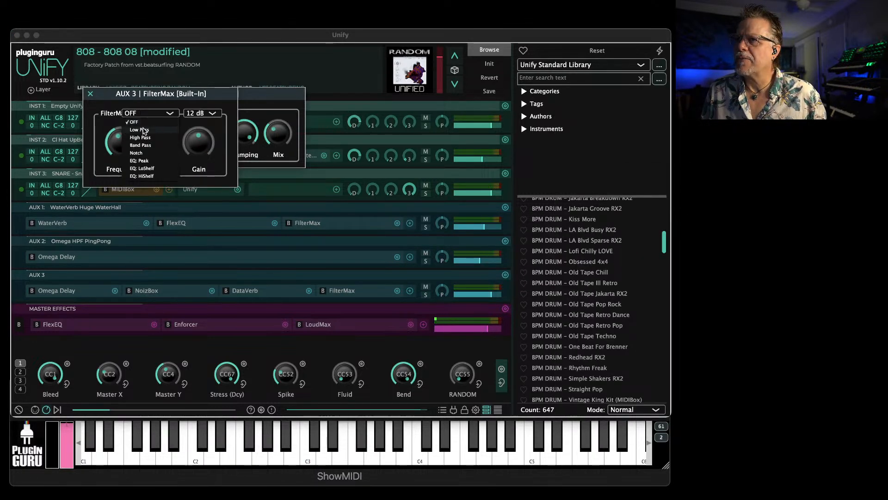
click(173, 135)
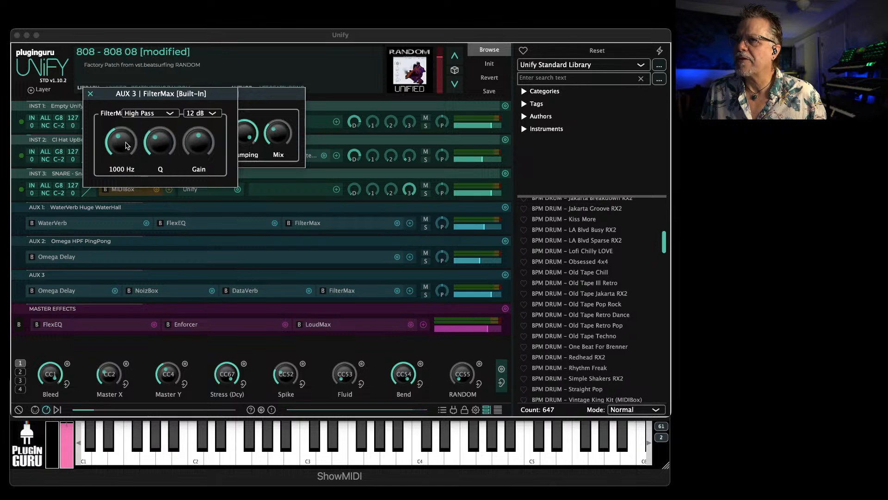
click(92, 94)
drag(340, 295, 232, 289)
Raise the PreDelay of the DataVerb reverb on AUX 3
mouse_move(115, 145)
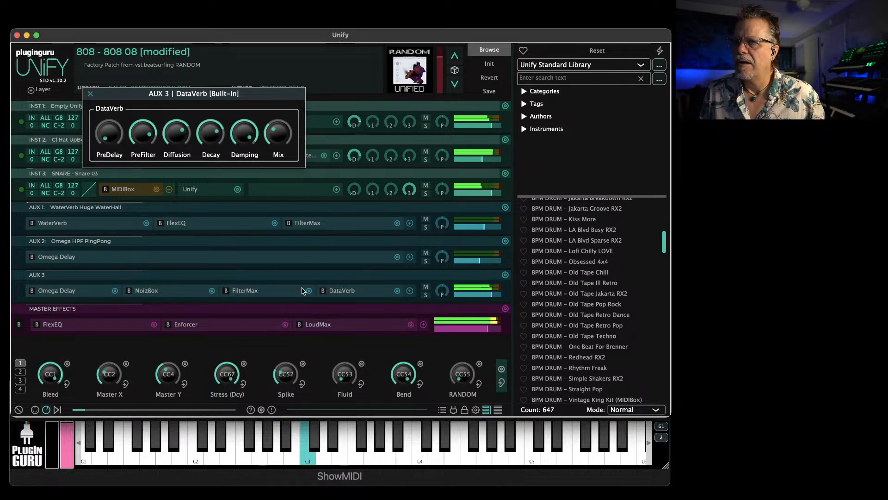
drag(106, 135, 106, 123)
mouse_move(149, 135)
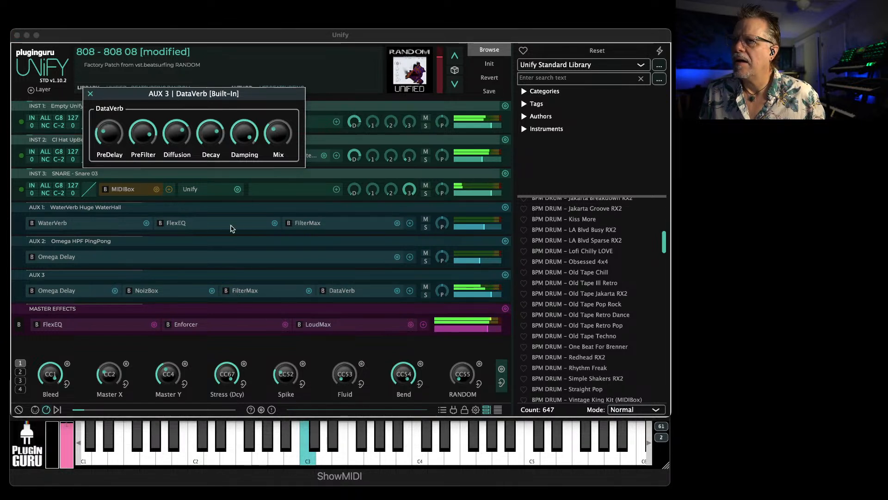
Set the AUX 3 FilterMax cutoff to 1553.82 Hz and raise its Gain
click(250, 291)
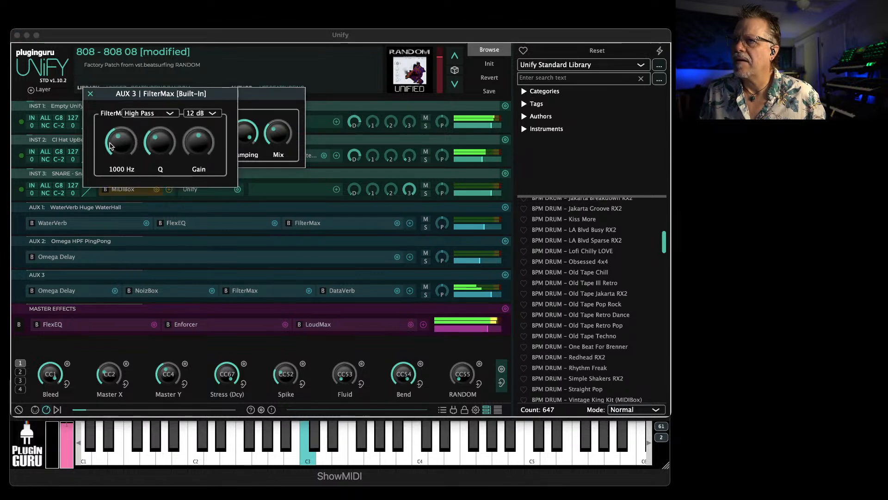
drag(114, 146, 115, 141)
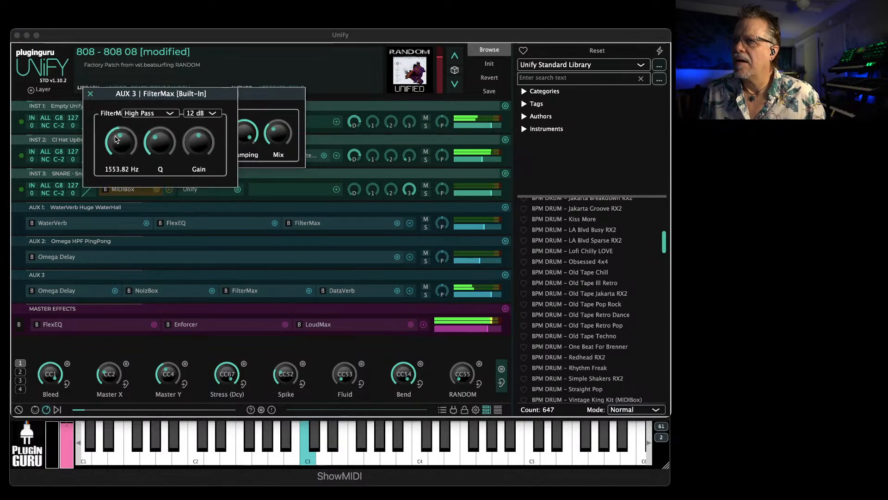
drag(209, 153, 209, 113)
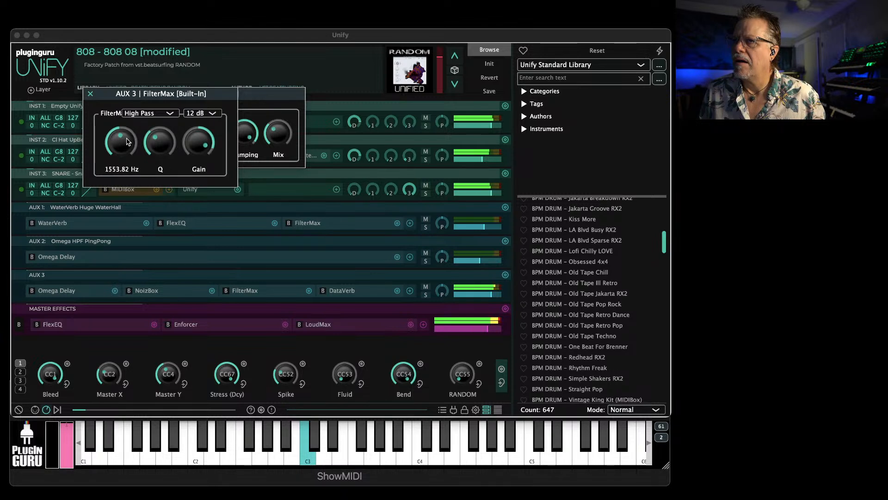
click(91, 94)
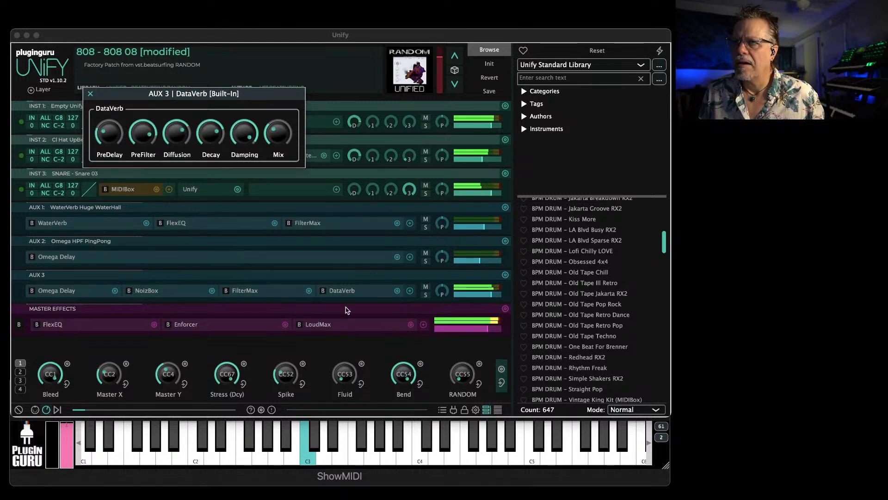
drag(352, 178, 356, 158)
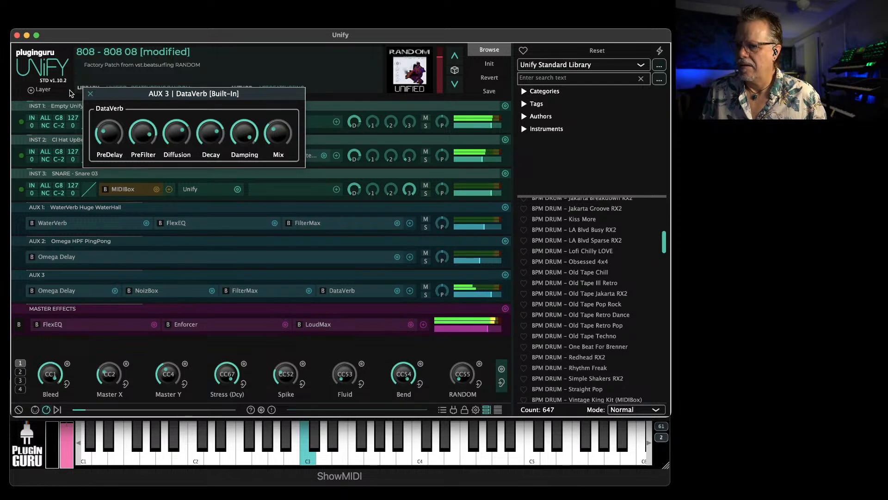
click(91, 94)
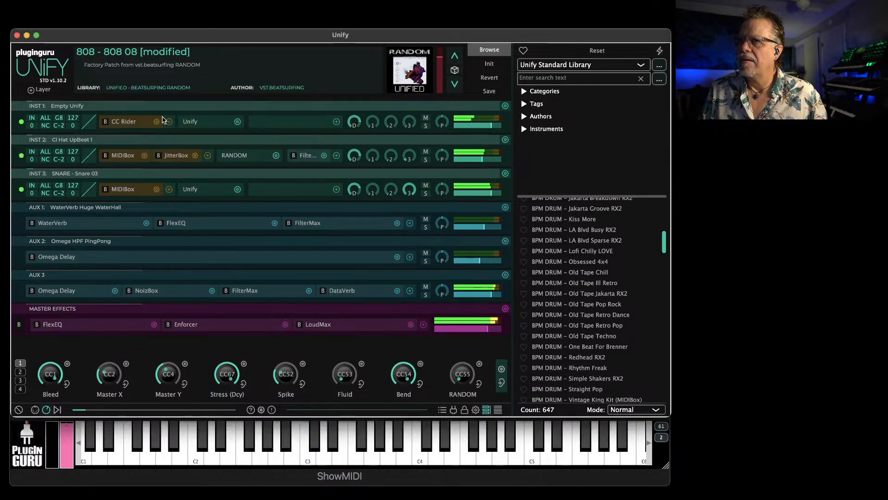
Load BPM DRUM – Redhead RX2 into a new Unify layer and lower the AUX 3 level to -4.00 dB
scroll(574, 319, down, 2)
right_click(580, 339)
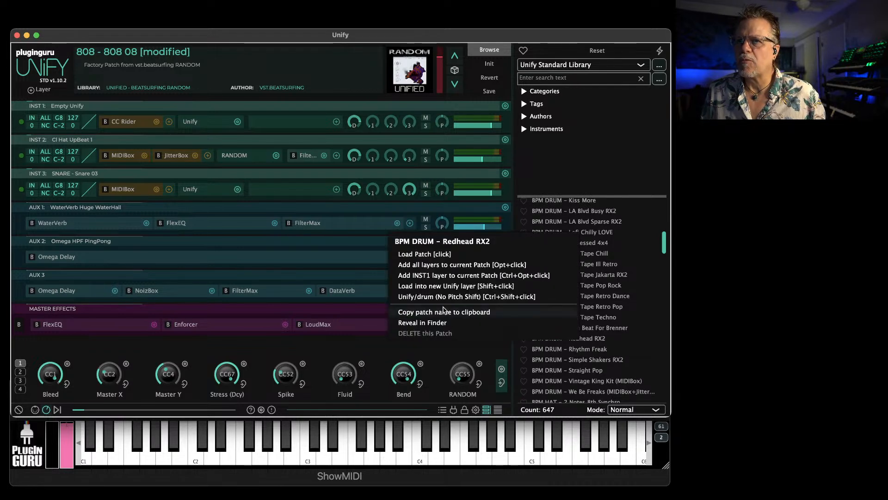
click(427, 287)
drag(456, 329, 465, 328)
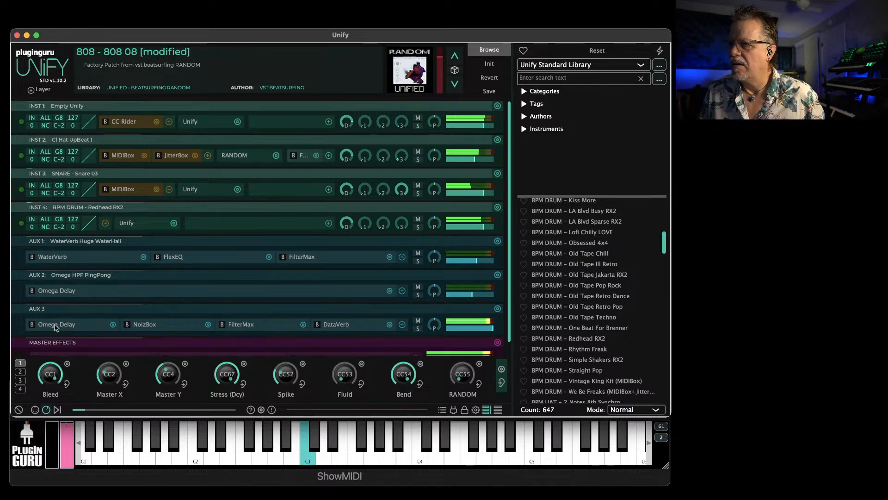
drag(466, 327, 453, 329)
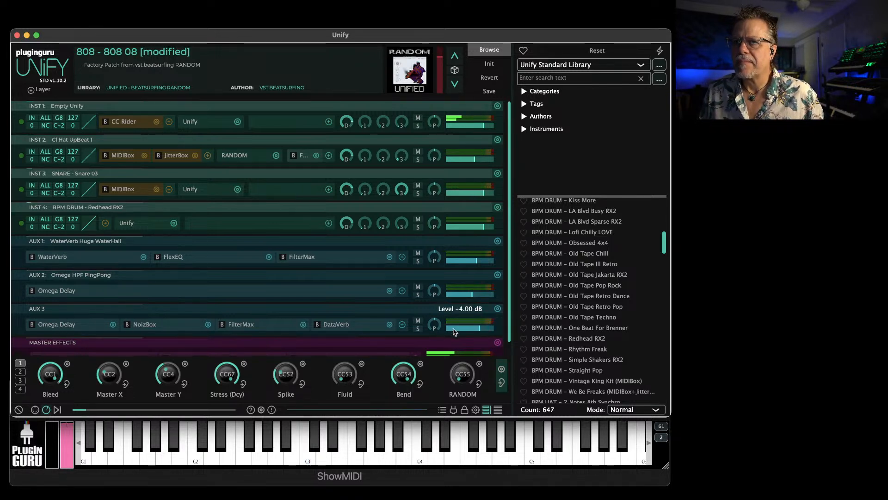
Solo the Redhead RX2 layer and set the speed ratio of its MIDIBox to 1:2
click(418, 227)
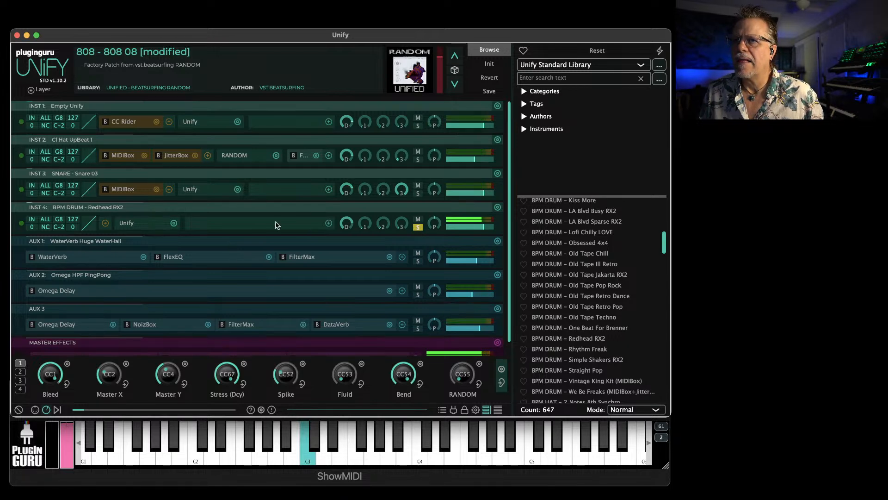
click(126, 224)
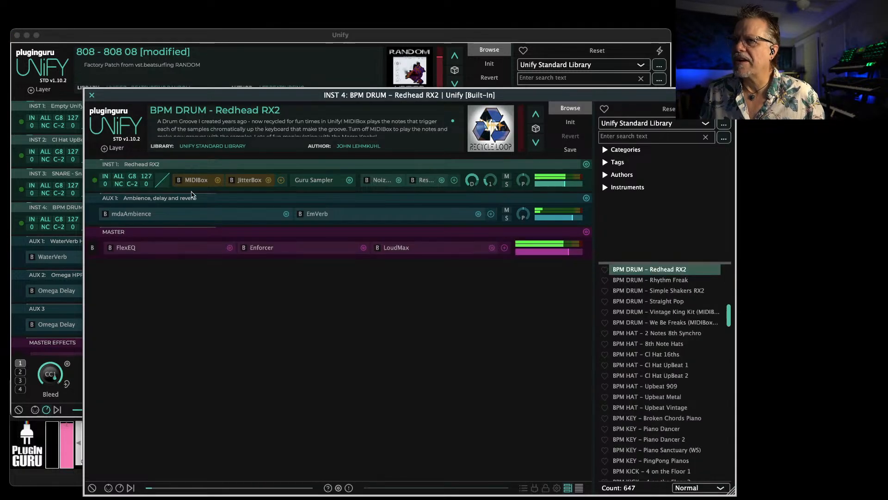
click(196, 185)
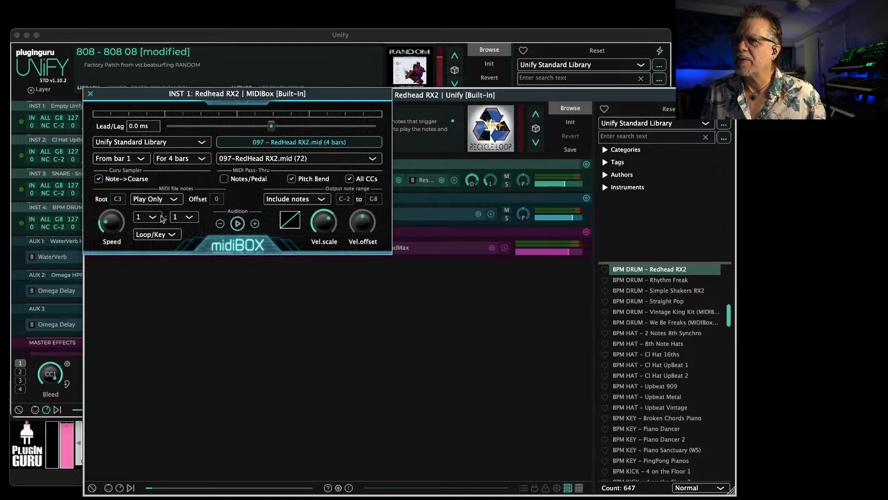
click(178, 217)
click(181, 240)
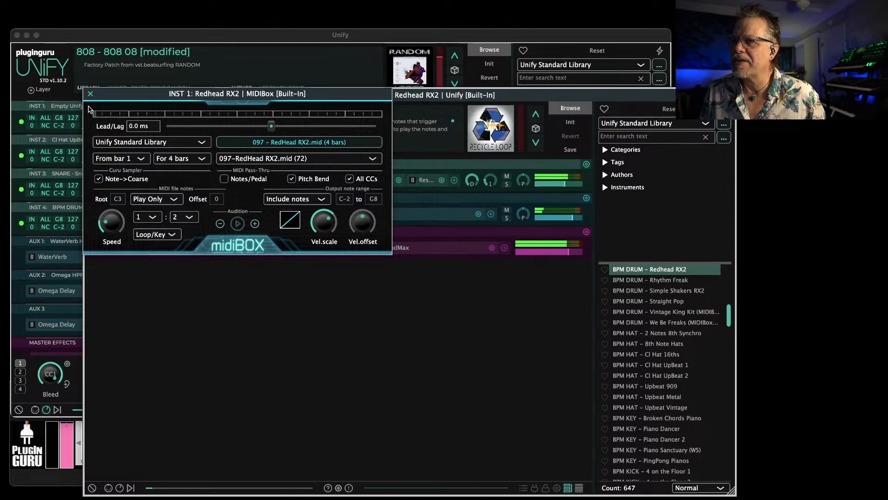
click(90, 94)
Lower the level of the instrument inside the Redhead RX2 patch and raise its AUX 1 send
mouse_move(553, 185)
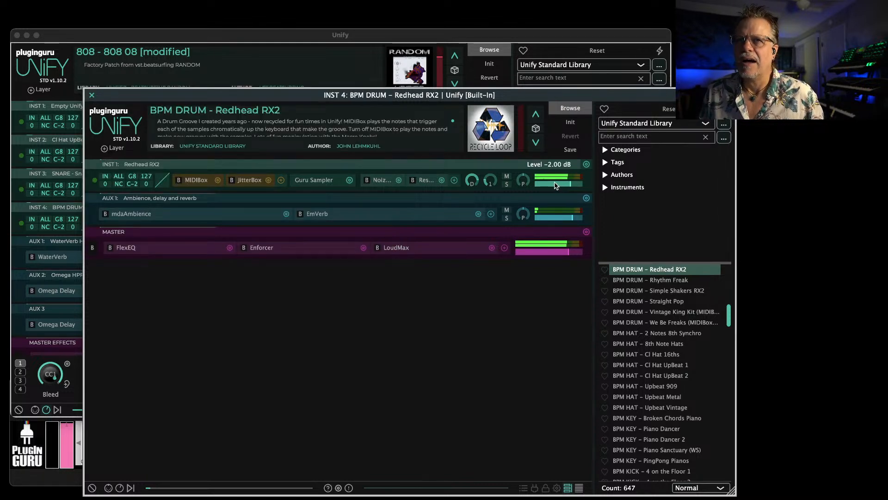
drag(555, 185, 551, 187)
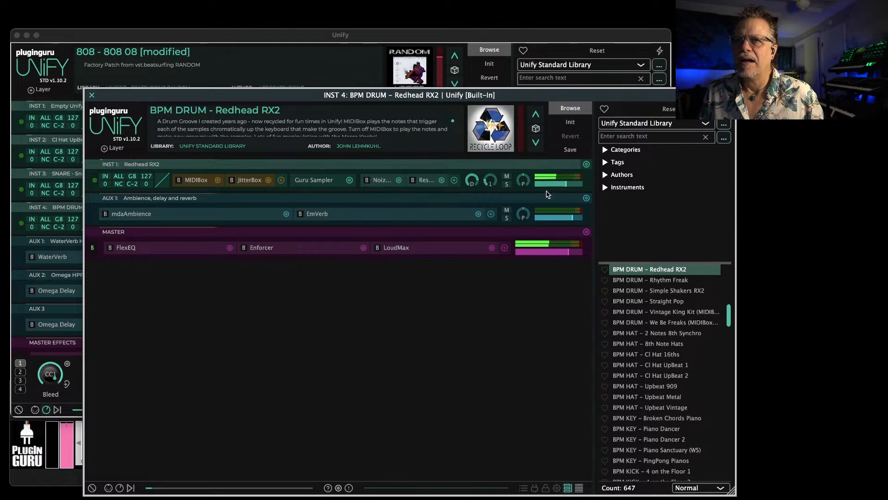
mouse_move(492, 183)
mouse_down()
mouse_move(489, 163)
mouse_move(491, 178)
mouse_up()
Add the Pump House dynamics effect after EmVerb on the Redhead RX2 patch's AUX 1
click(491, 214)
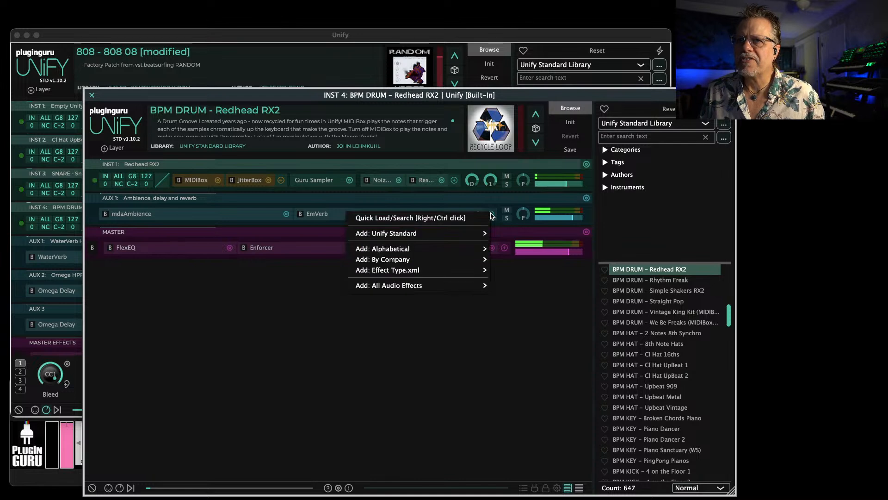
mouse_move(471, 239)
mouse_move(529, 254)
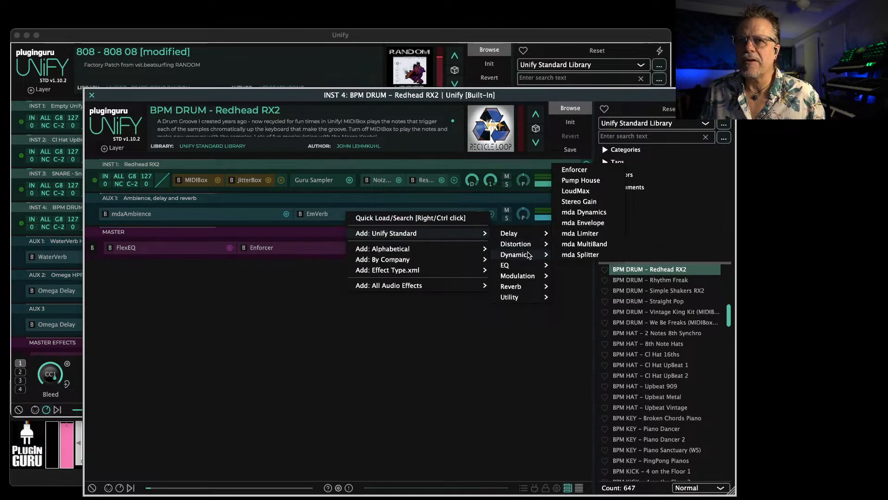
click(581, 180)
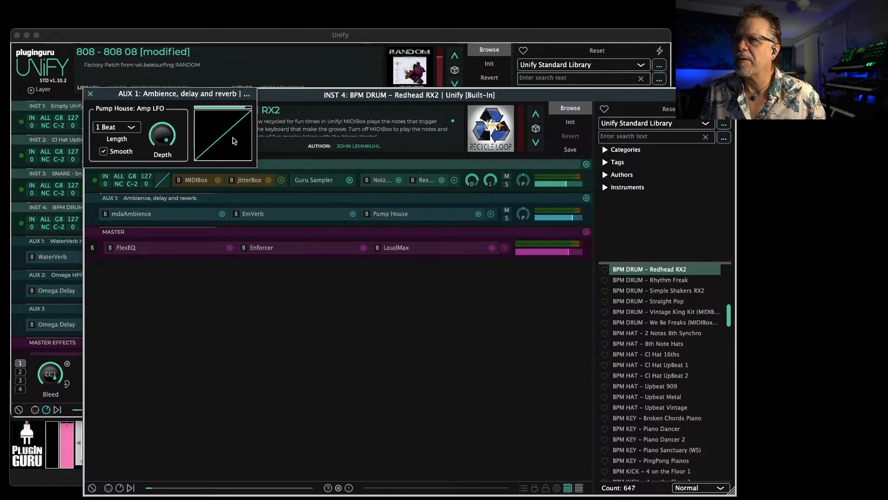
Reshape Pump House's gain curve into a concave decay falling from full gain to zero
click(238, 142)
drag(139, 353, 129, 189)
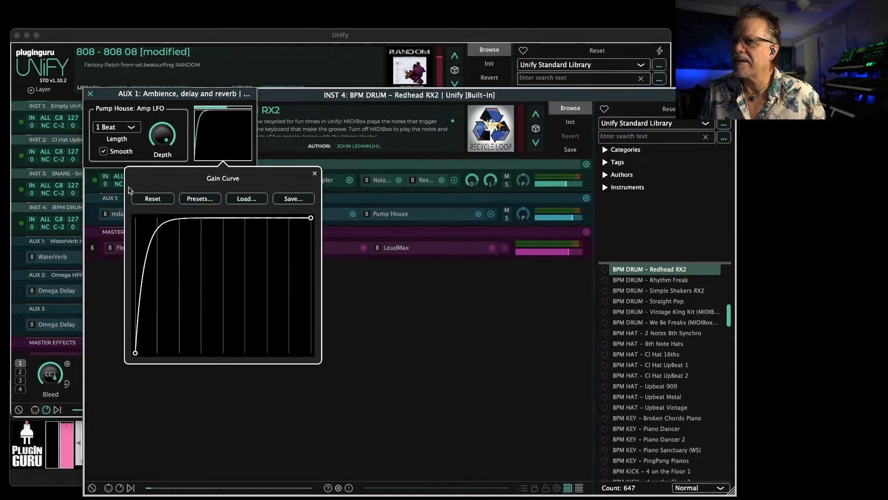
drag(195, 225, 141, 159)
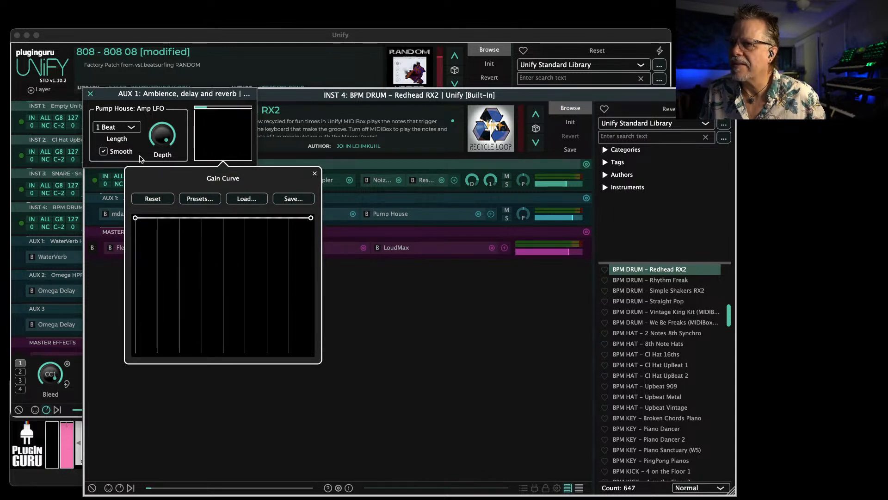
drag(312, 218, 301, 422)
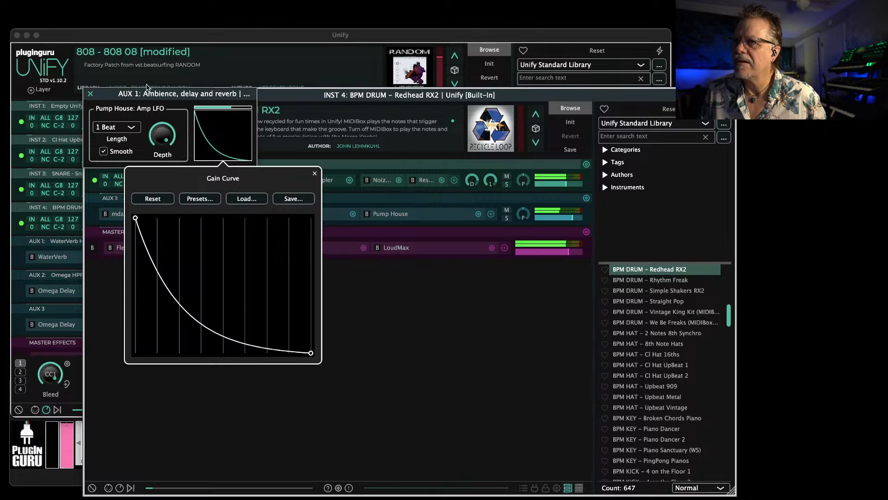
Set the Pump House Length to 1/2 Beat and unsolo the Redhead RX2 layer
click(120, 128)
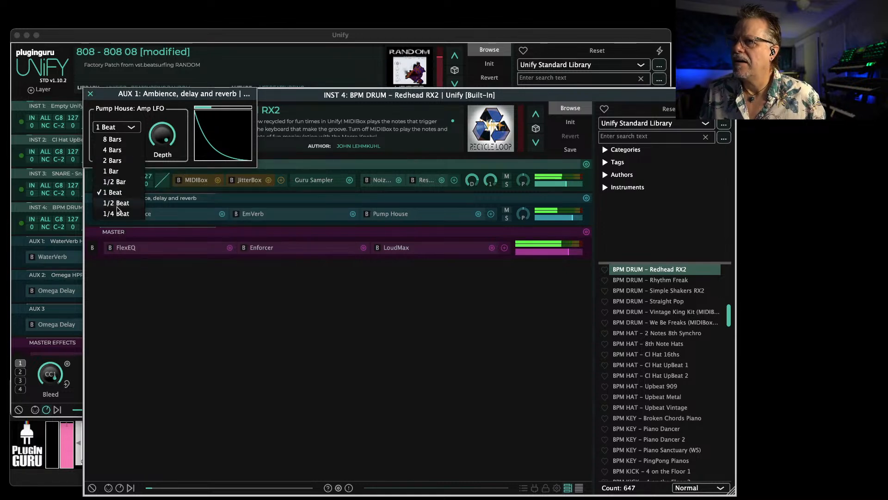
click(116, 203)
click(91, 94)
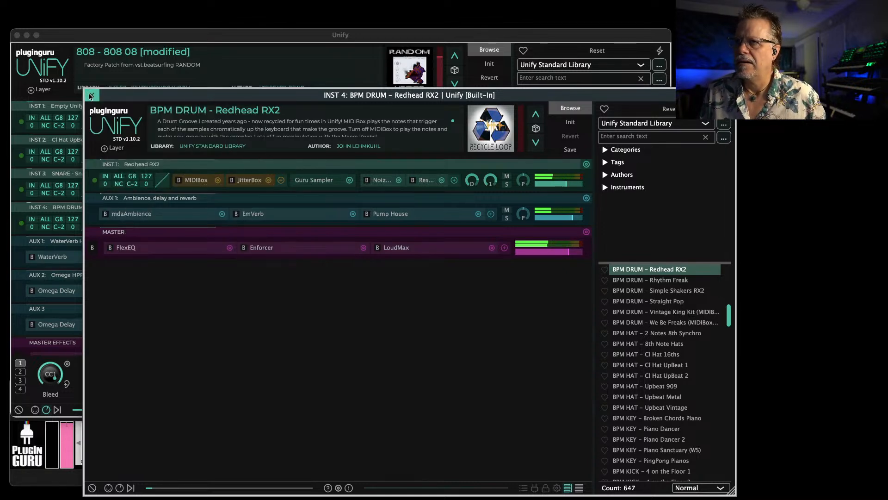
click(90, 95)
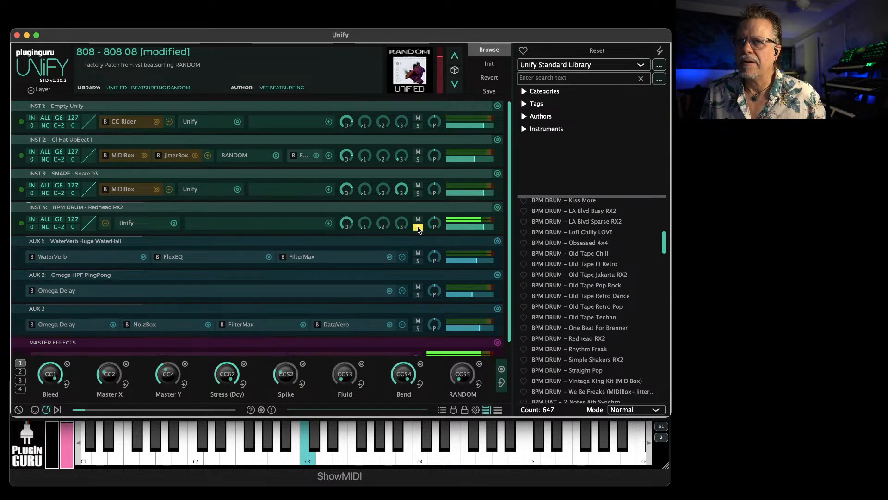
click(418, 227)
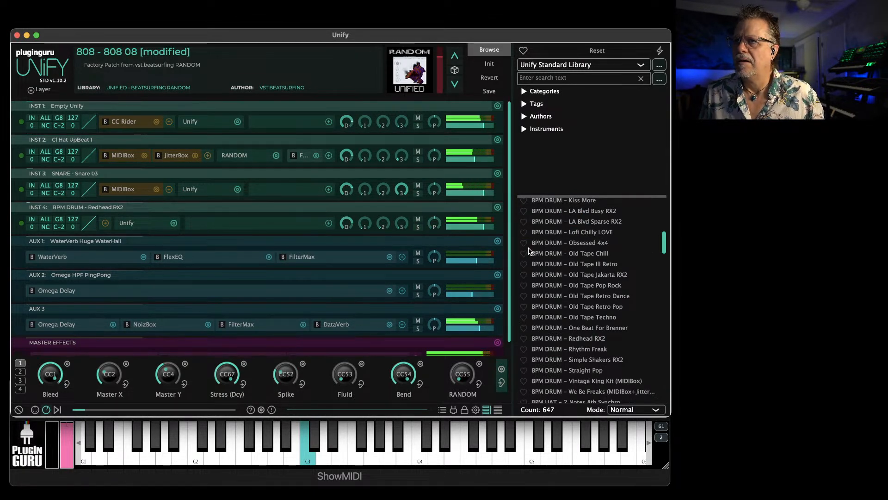
Load zBASS – Skip's Toxic Monster from the Unified – Beatsurfing RANDOM library into a new Unify layer
scroll(583, 331, down, 8)
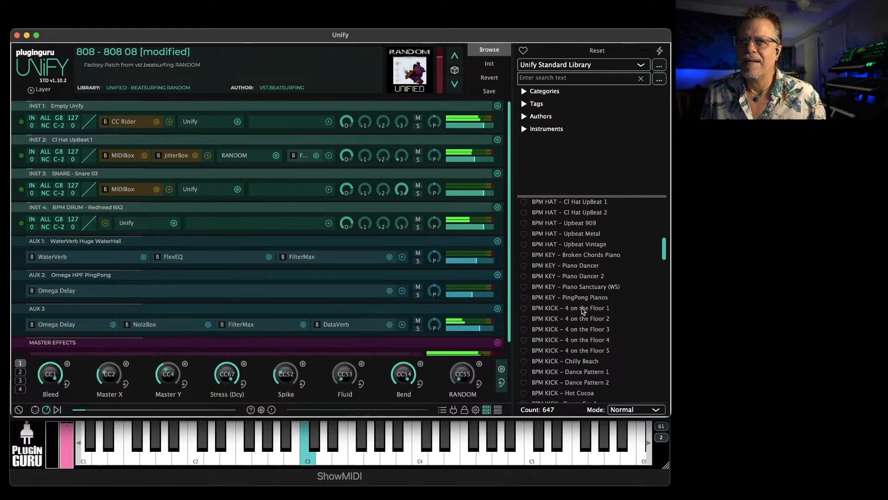
click(569, 65)
scroll(563, 74, up, 10)
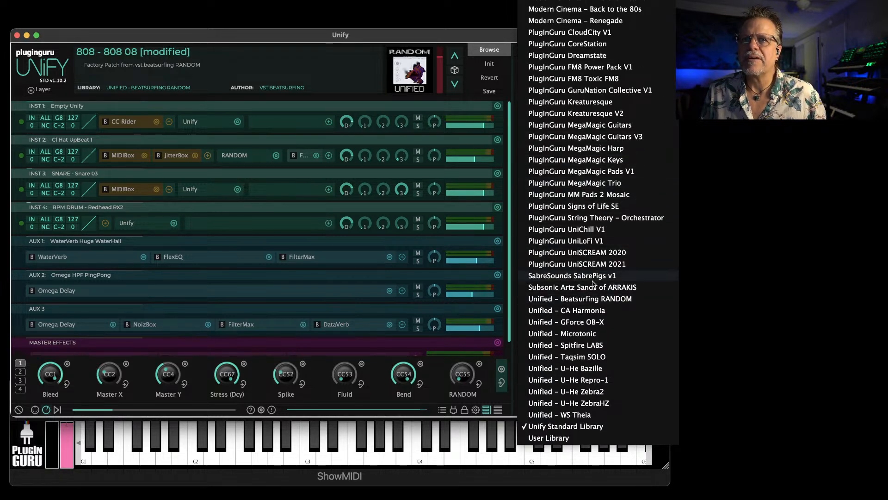
click(581, 299)
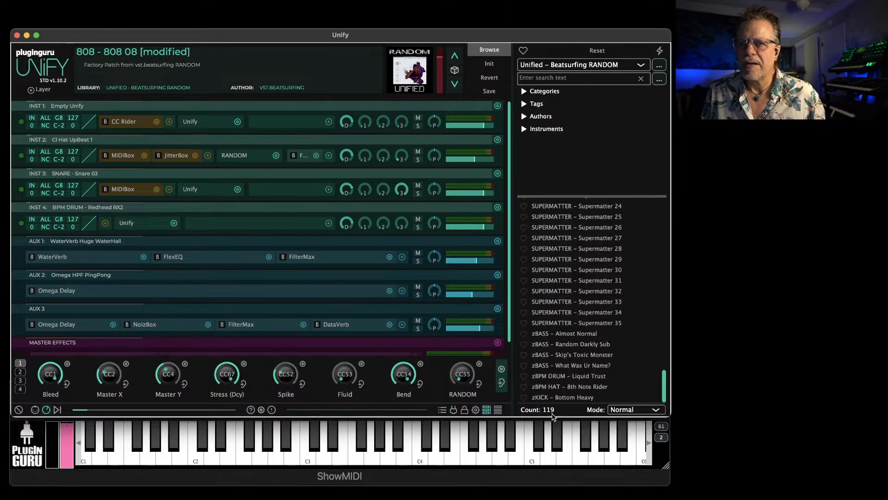
right_click(570, 355)
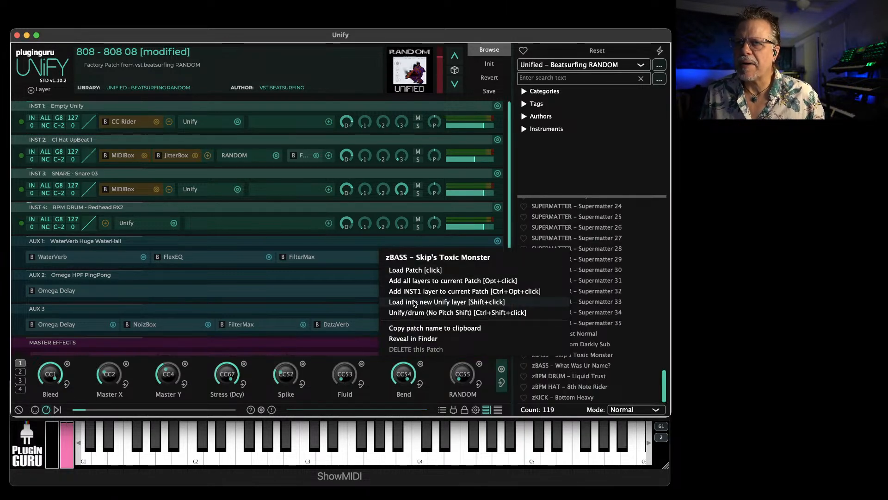
click(428, 304)
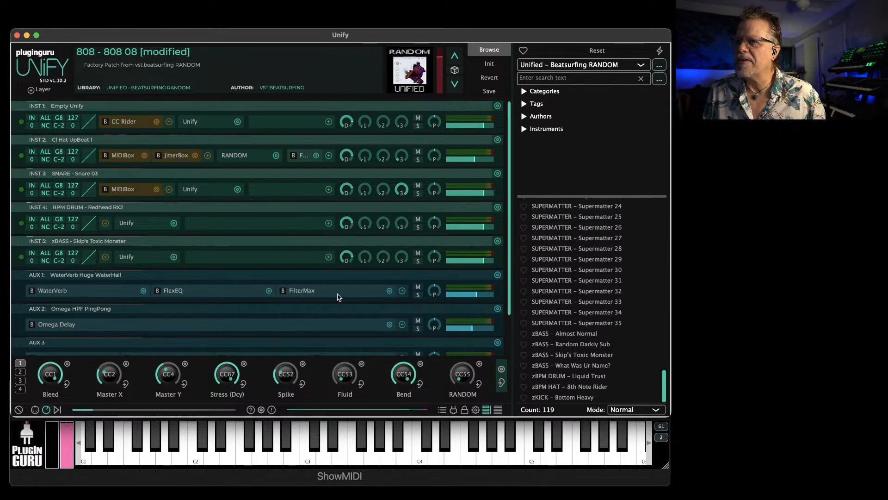
Replace the INST 5 patch with zBPM DRUM – Liquid Trust and delete all its instrument layers except RANDOM KICK
click(127, 256)
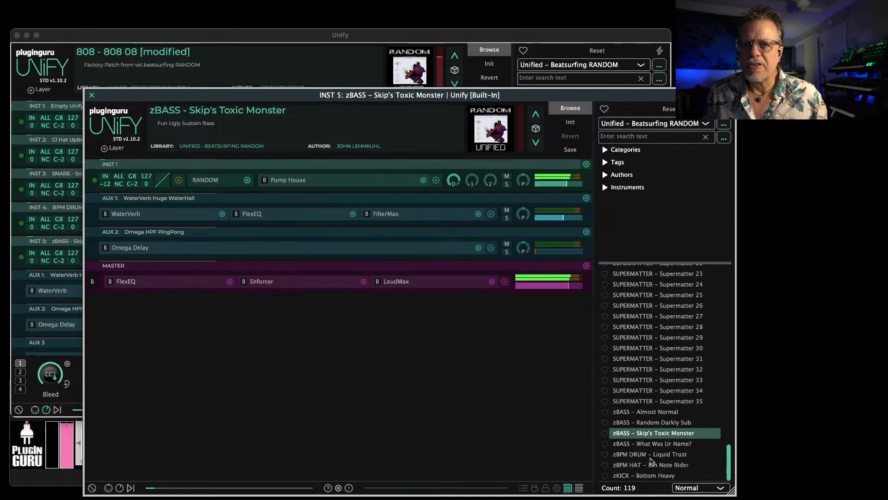
click(646, 455)
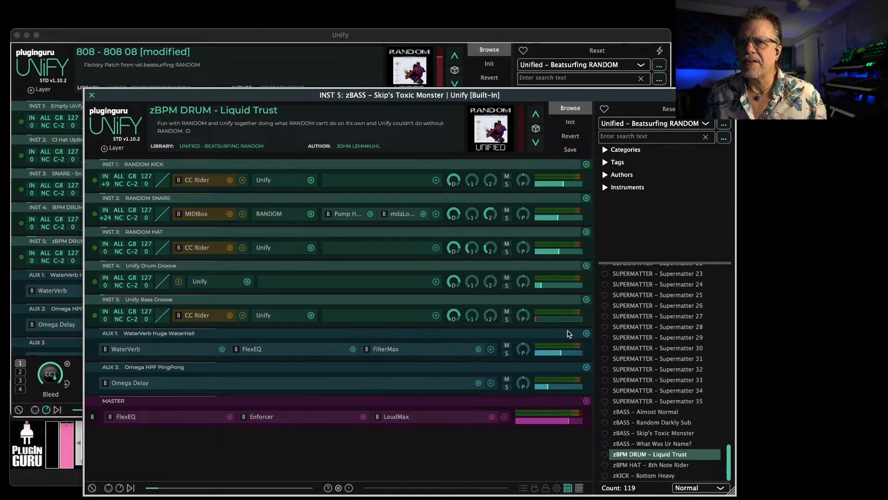
click(585, 265)
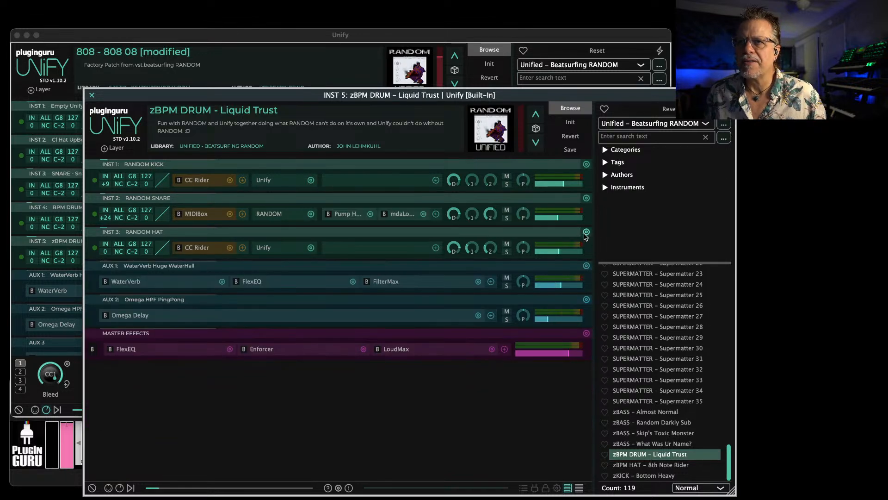
click(586, 232)
click(586, 198)
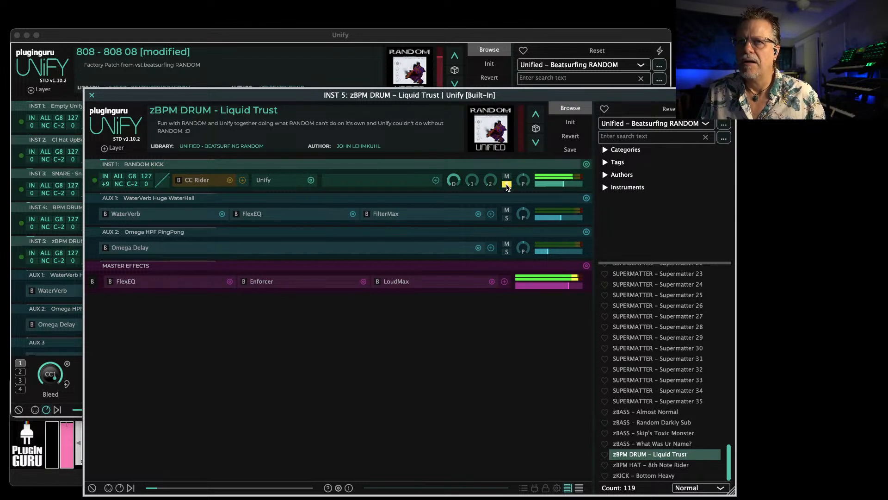
click(92, 96)
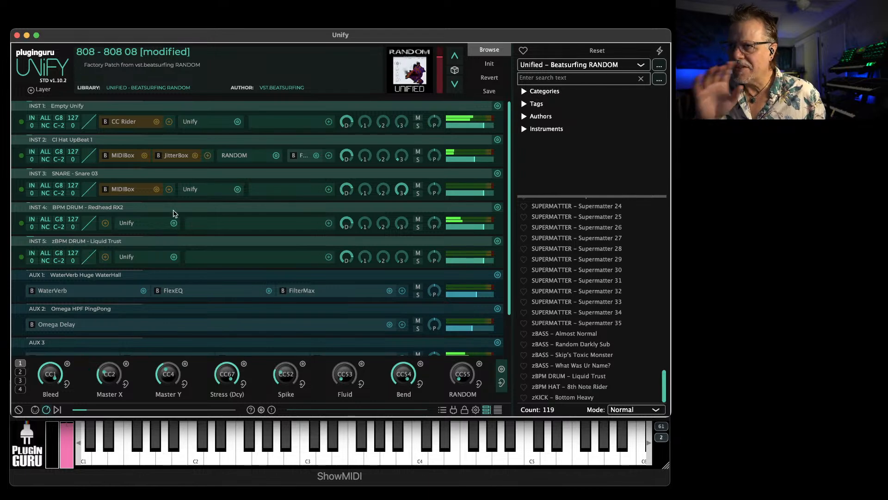
Set the Snare 03 layer's MIDIBox to Play Only with root A0 and a note offset of +46
click(122, 189)
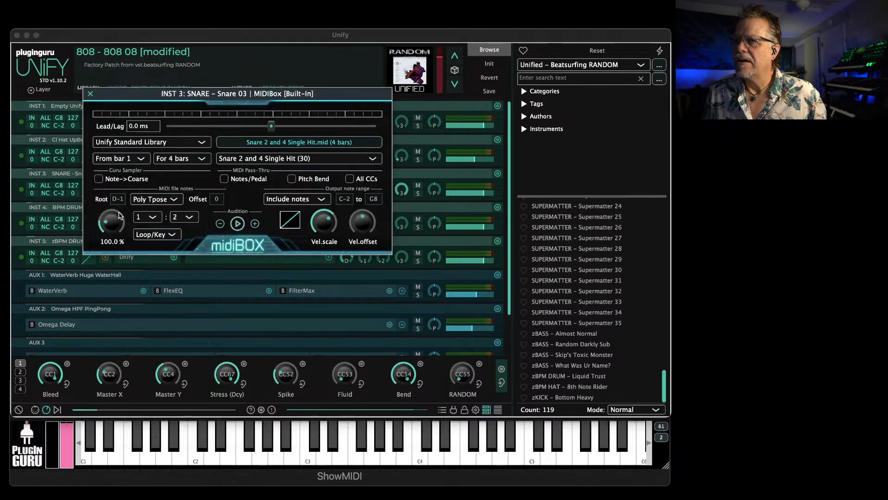
click(145, 202)
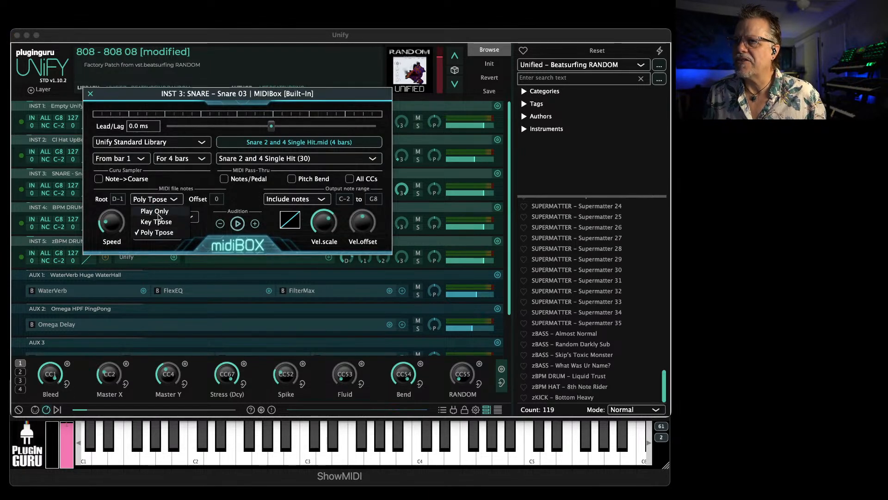
click(155, 212)
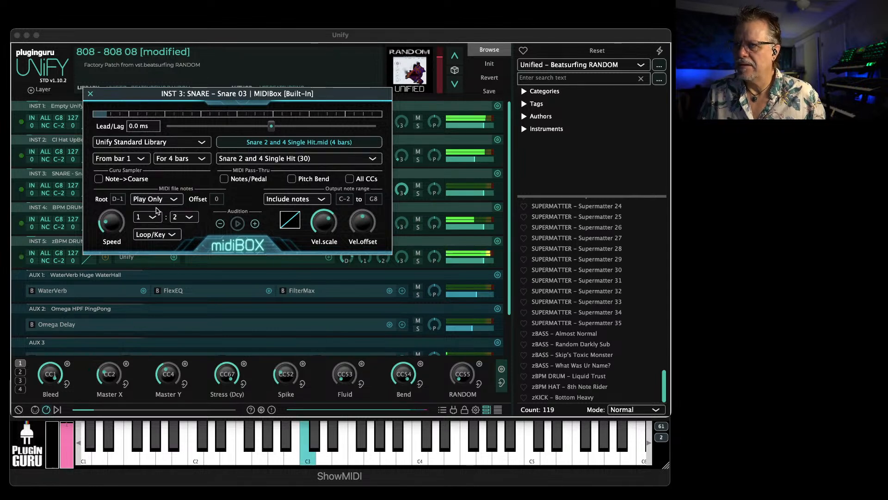
drag(123, 199, 130, 172)
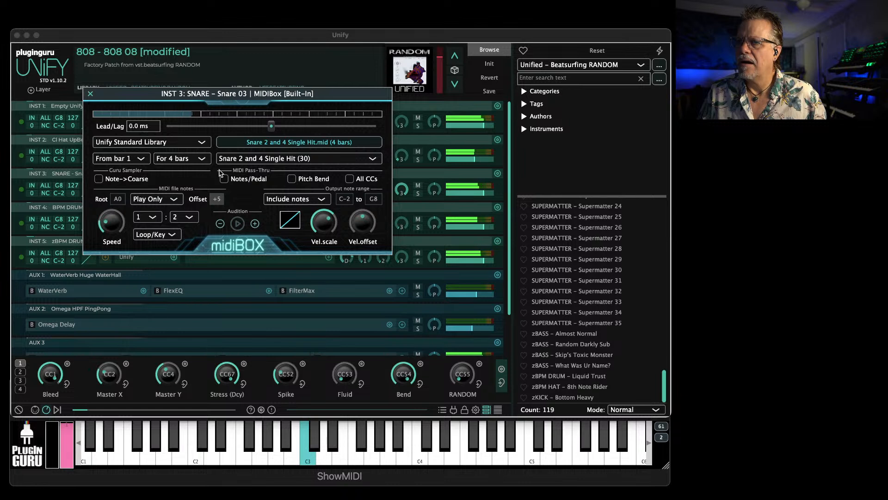
drag(238, 111, 256, 40)
drag(217, 199, 228, 153)
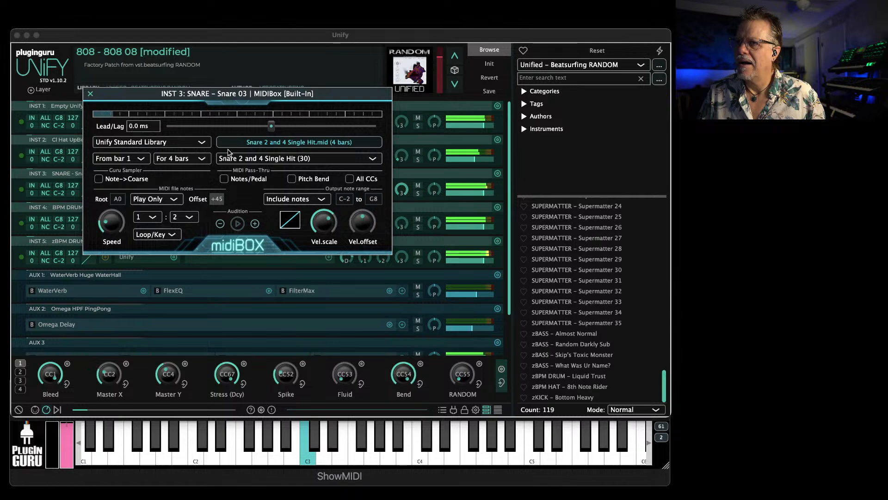
click(91, 94)
Lower the AUX 3 level and adjust the Snare 03 layer's direct send to about -1.5 dB
scroll(476, 315, down, 2)
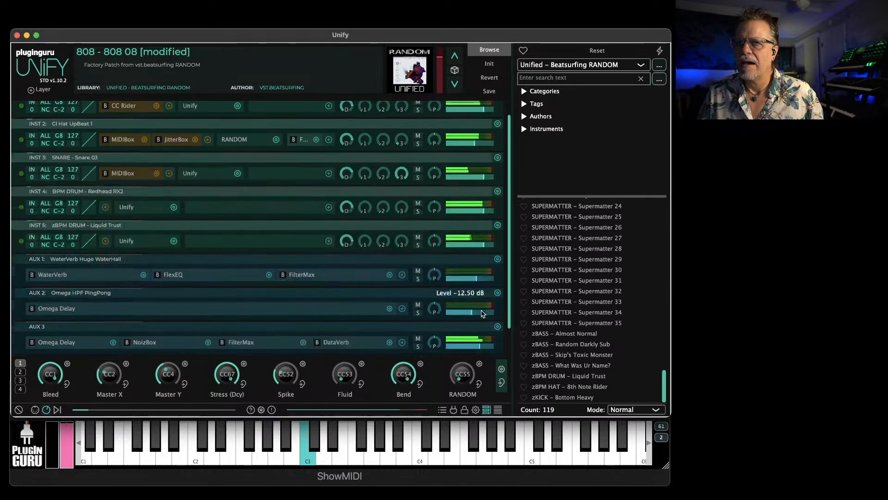
drag(480, 346, 475, 348)
mouse_move(366, 241)
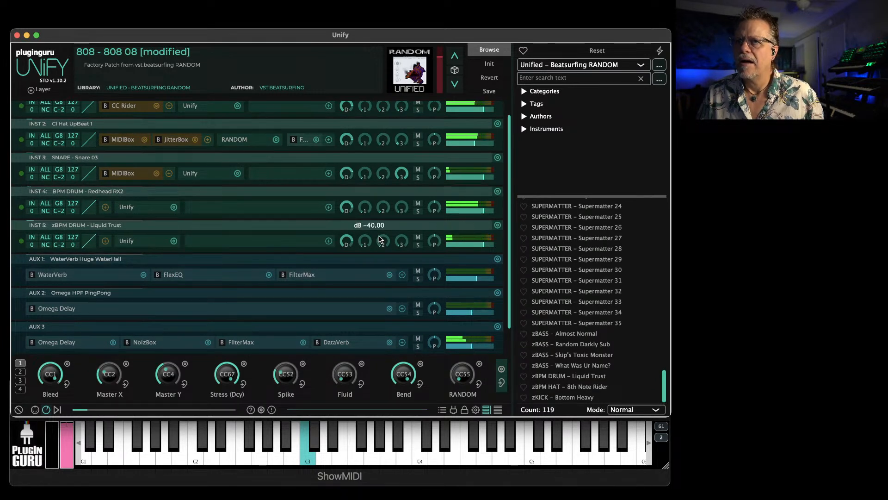
mouse_move(345, 175)
drag(345, 174, 348, 175)
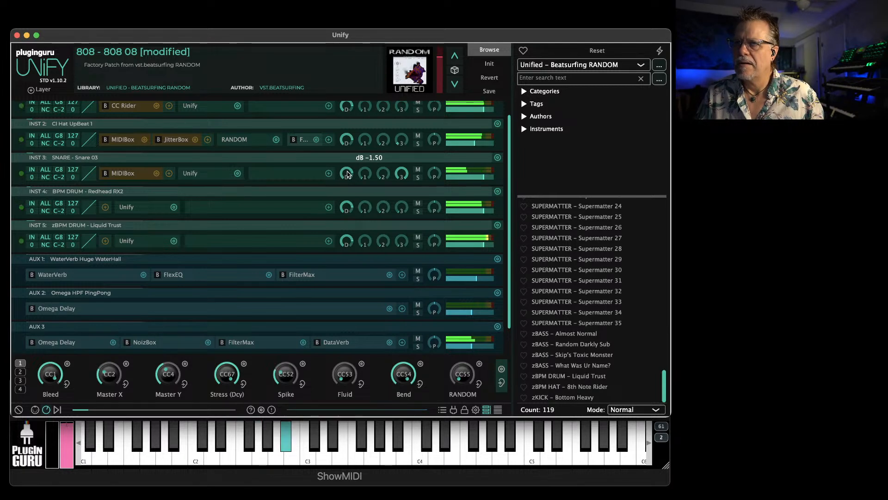
drag(348, 174, 348, 175)
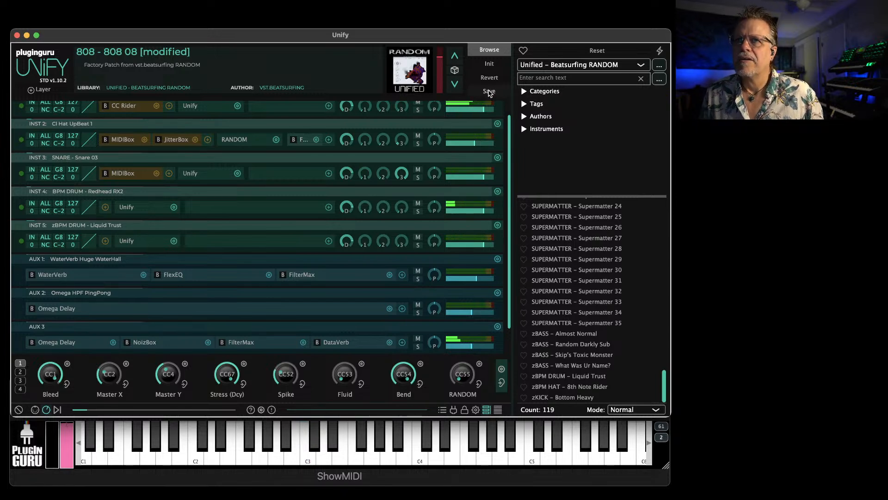
Solo the zBPM DRUM – Liquid Trust layer, and switch the solo to the Redhead RX2 layer
scroll(313, 215, up, 2)
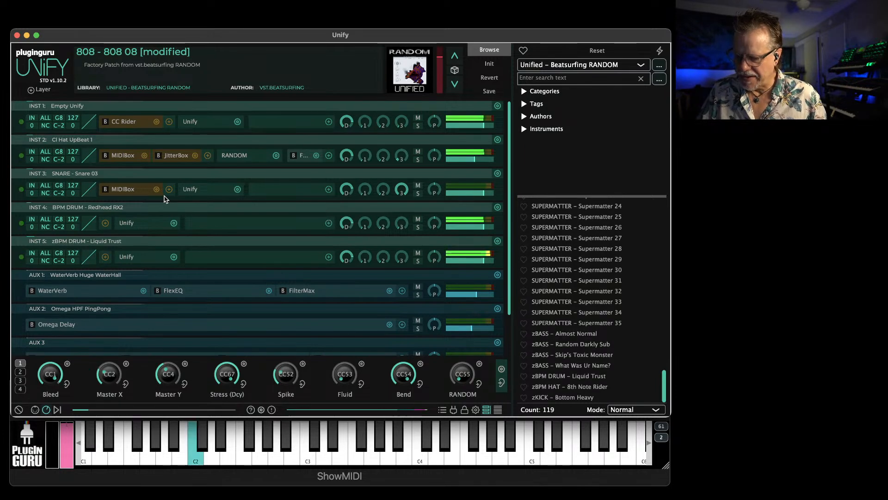
mouse_move(405, 182)
click(418, 261)
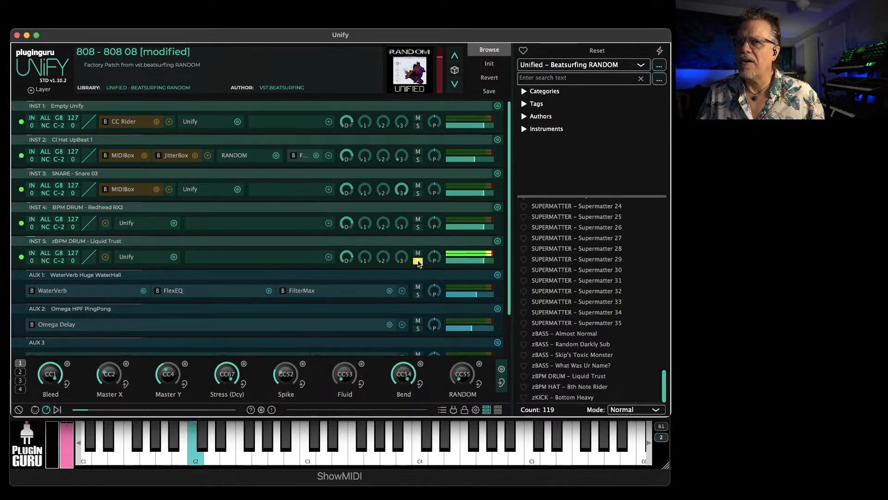
click(418, 227)
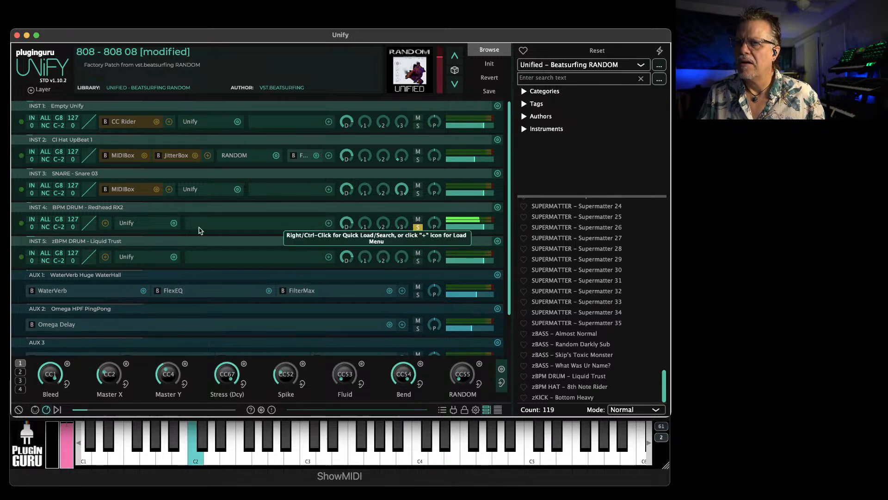
Open the Redhead RX2 layer's MIDIBox and Guru Sampler side by side to examine how Note->Coarse drives the sampler's Coarse tuning
double_click(126, 224)
double_click(197, 182)
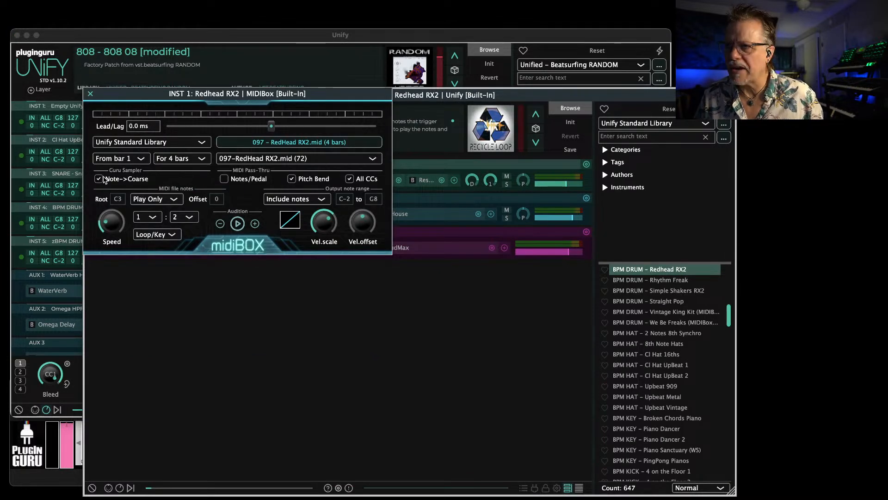
click(99, 179)
drag(113, 99, 42, 32)
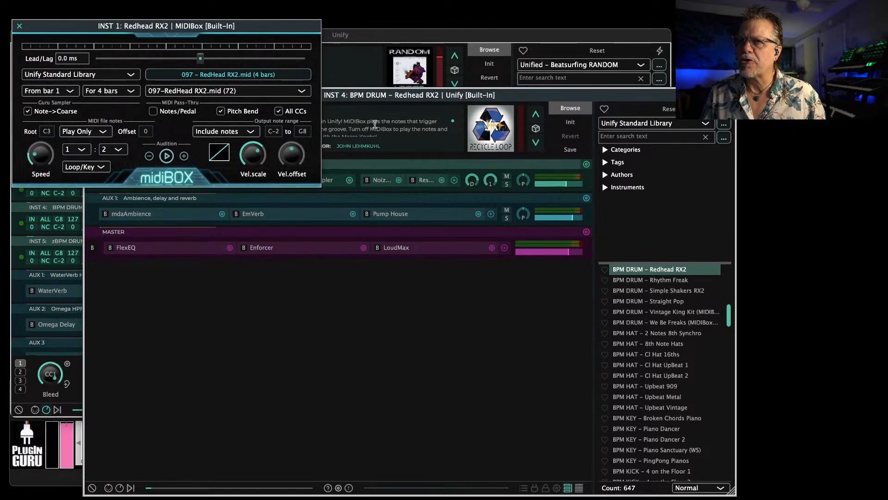
click(526, 95)
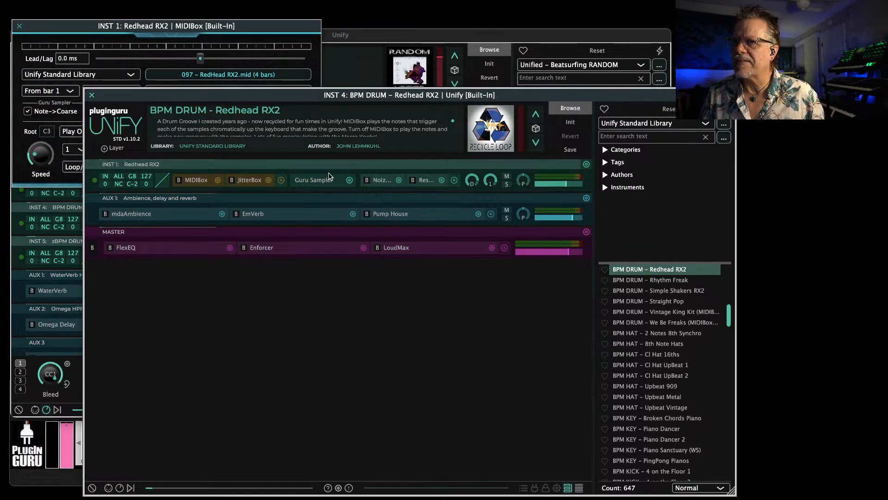
click(318, 182)
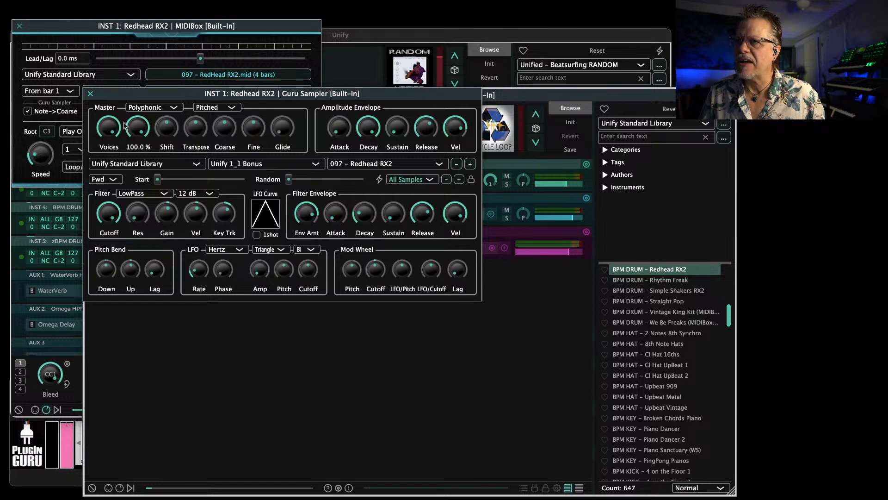
mouse_move(220, 140)
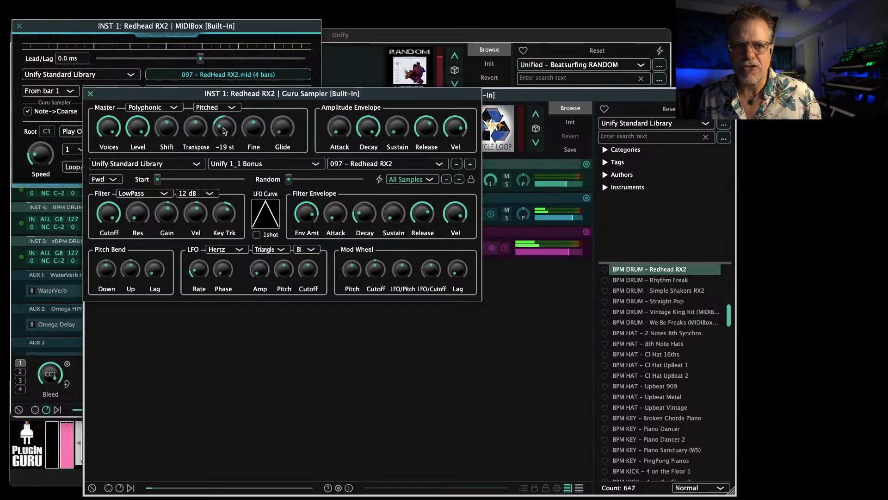
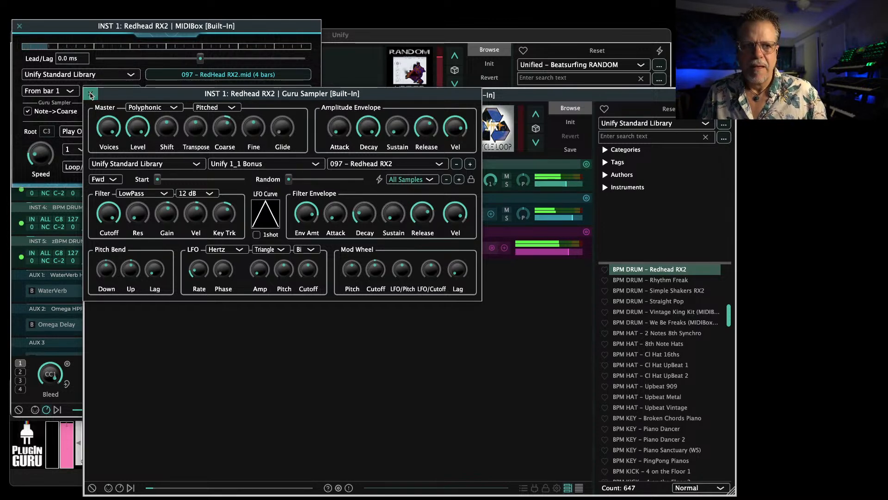
Turn off Note->Coarse in the Redhead RX2 layer's MIDIBox, and close the sampler, MIDIBox and nested Unify windows
click(91, 95)
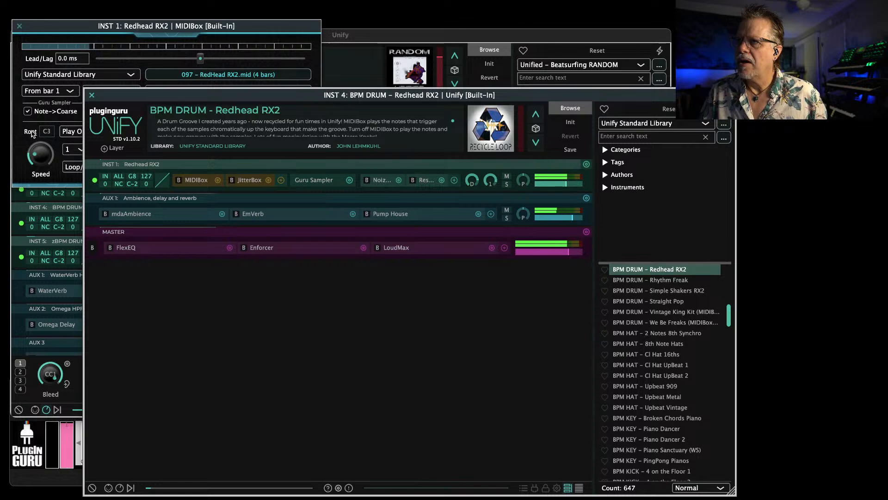
click(30, 134)
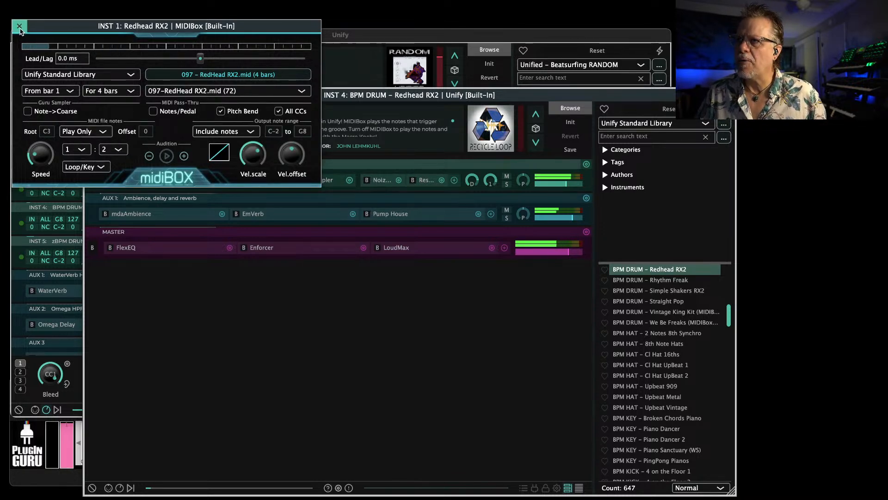
click(19, 26)
click(91, 96)
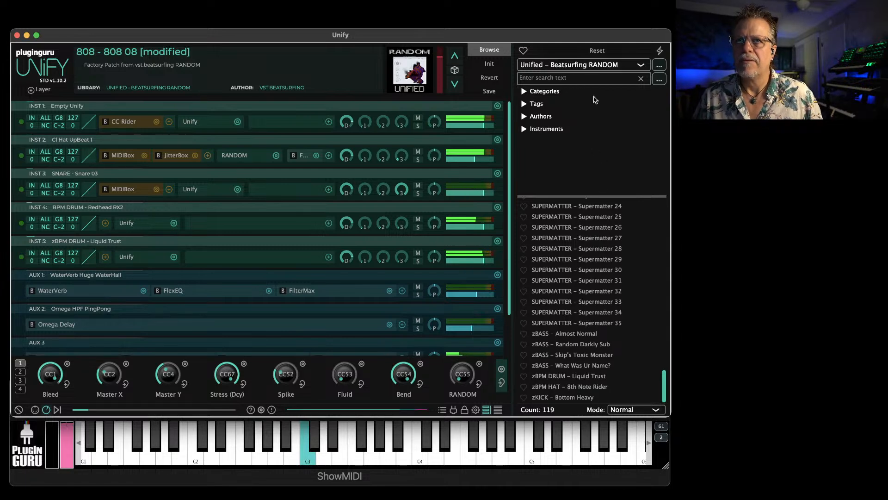
Add the INST layer of BPM PERC – Lemon Shaker 8th from the Unify Standard Library to the current patch
click(583, 65)
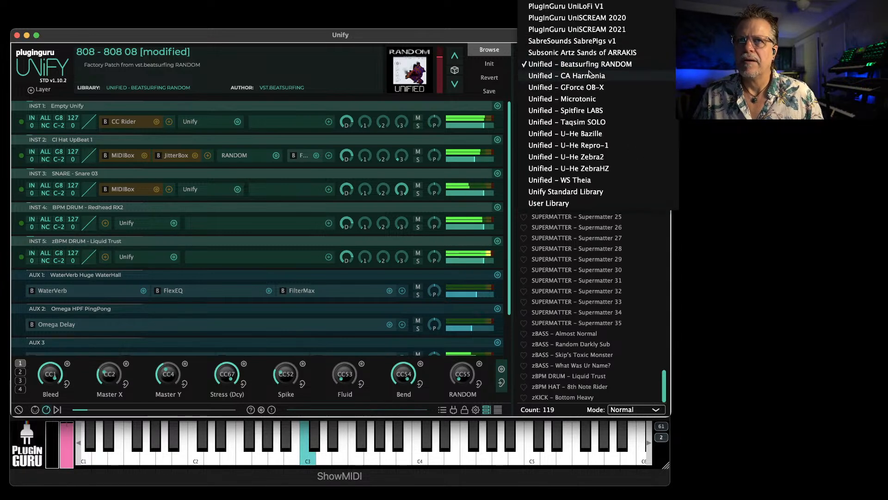
click(566, 191)
scroll(586, 360, down, 15)
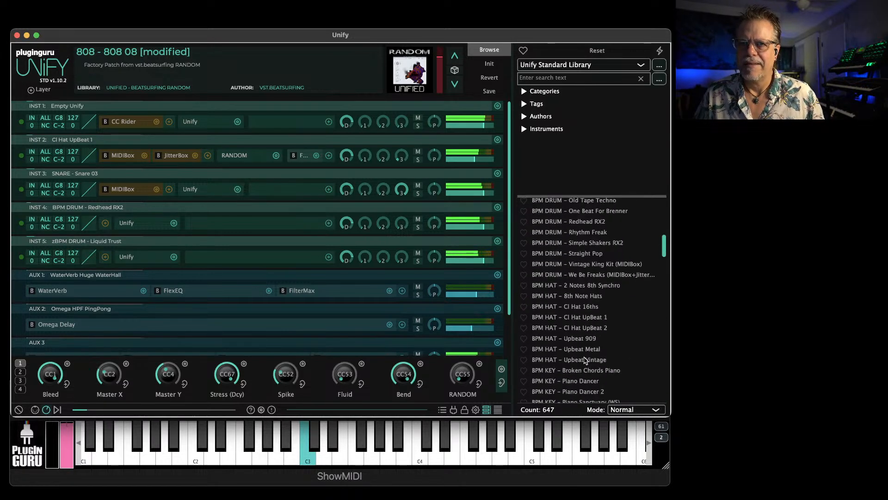
scroll(577, 362, down, 15)
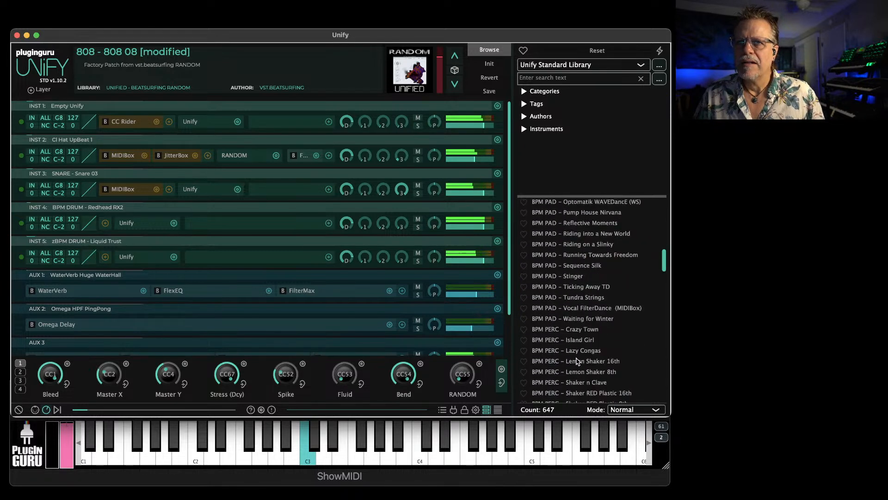
scroll(579, 351, up, 10)
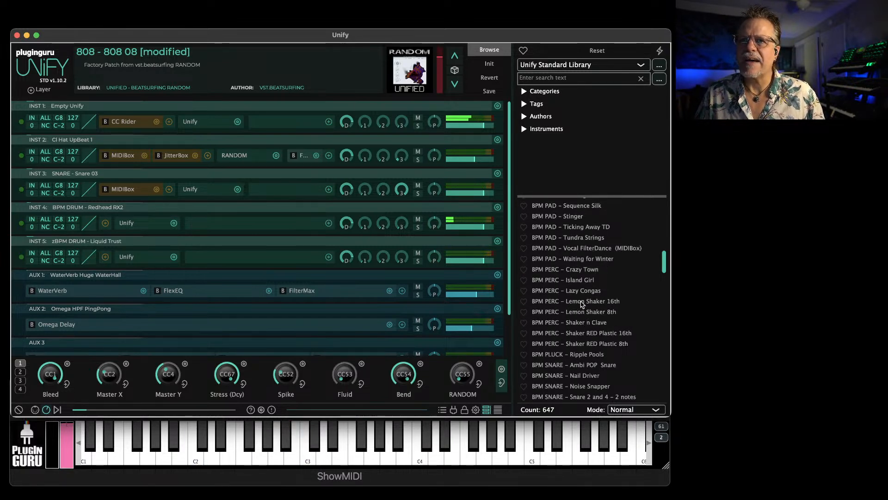
right_click(579, 315)
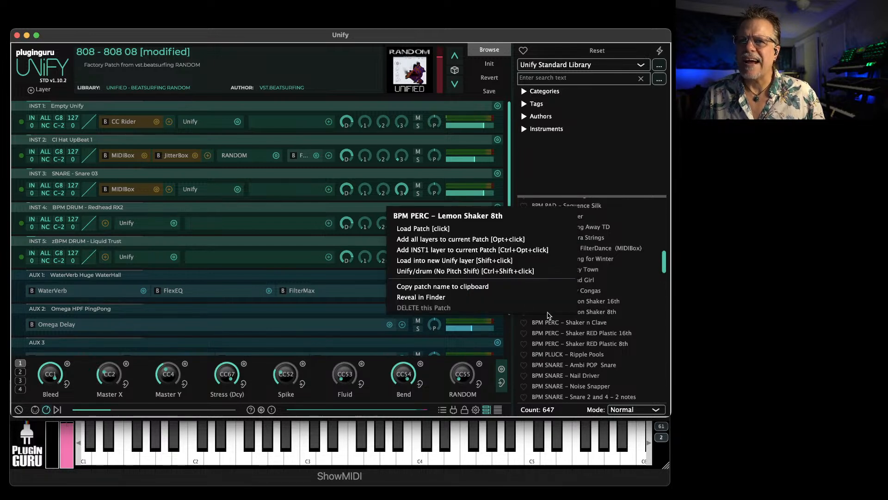
click(428, 252)
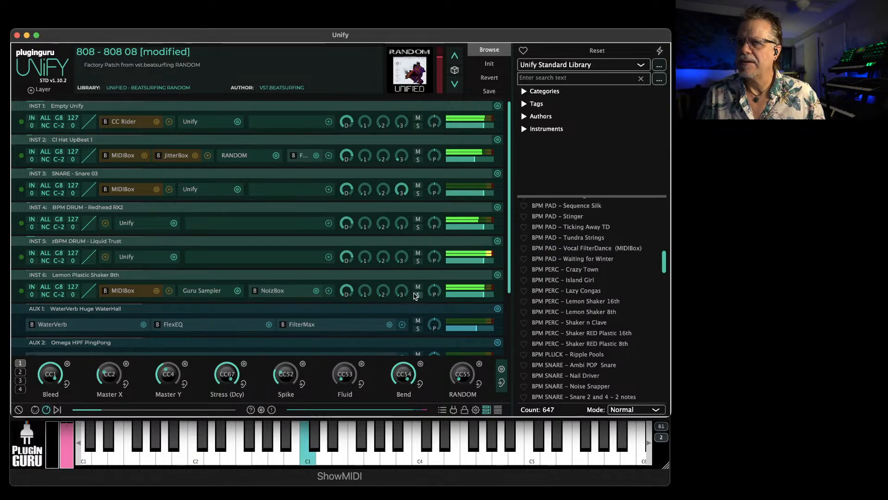
Lower the Lemon Plastic Shaker 8th layer's level slightly and turn off Note->Coarse in its MIDIBox
drag(466, 295, 466, 294)
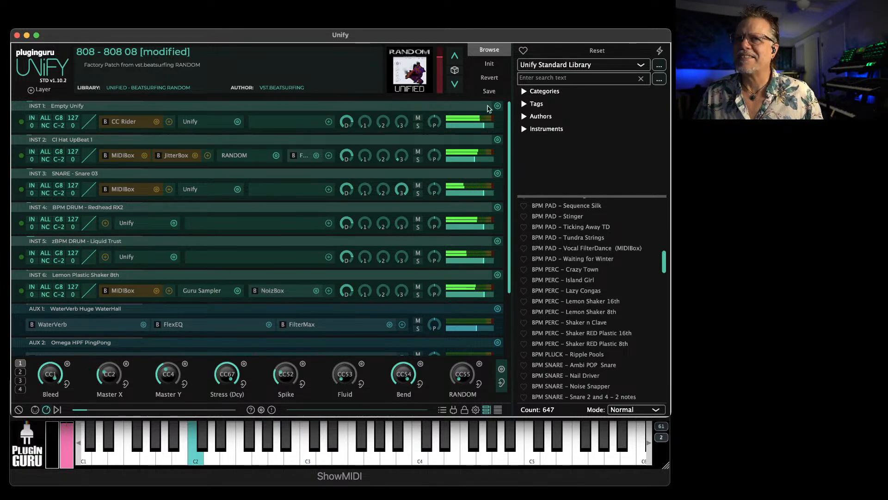
click(119, 292)
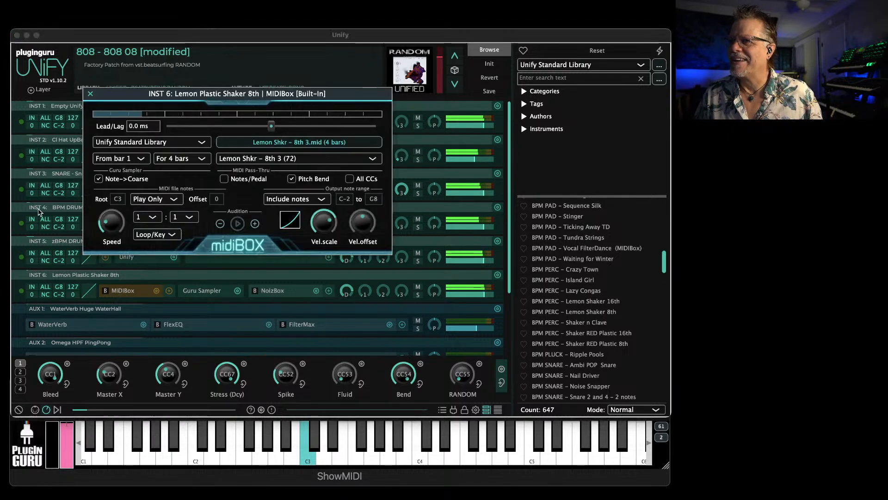
click(98, 181)
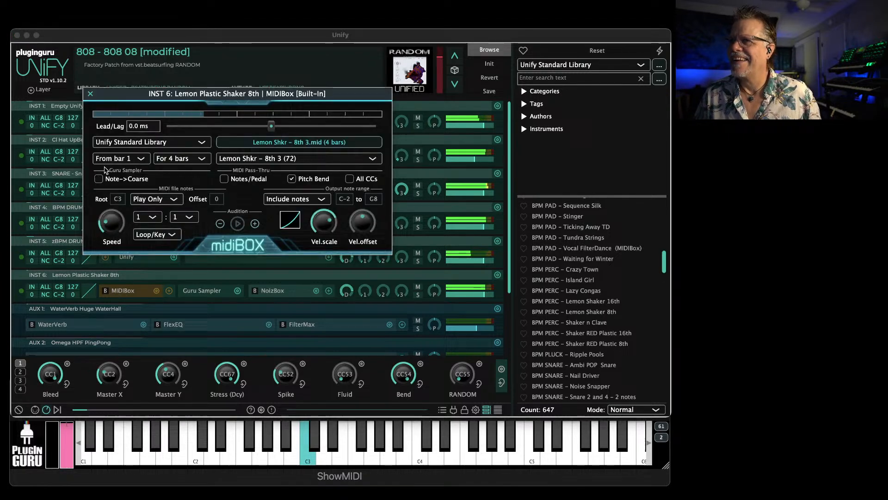
click(90, 93)
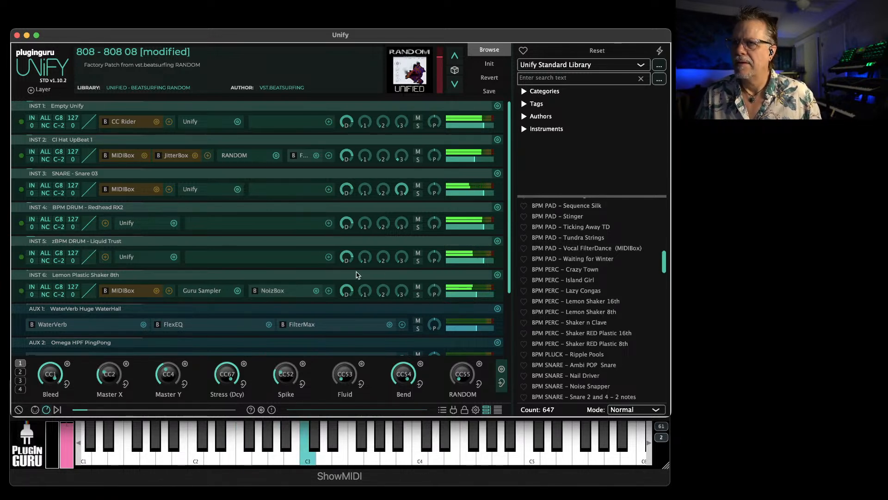
Lower the levels of all INST and AUX layers together slightly, leaving the master level alone
scroll(466, 298, down, 5)
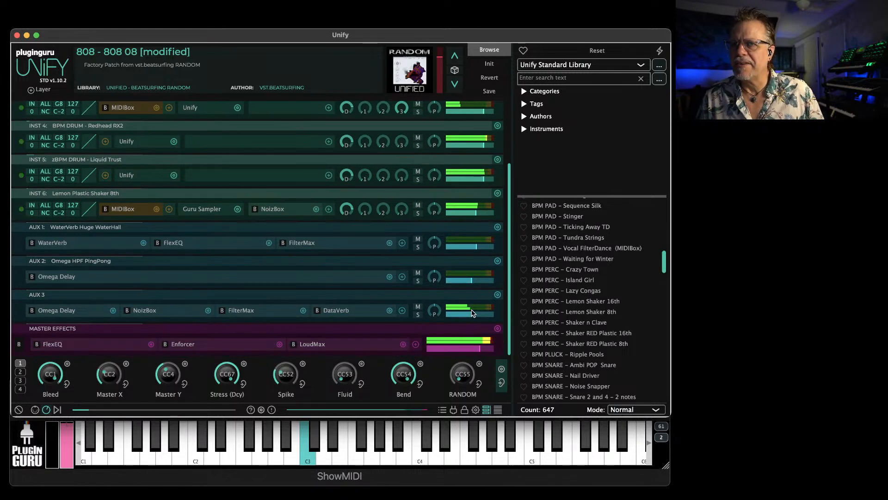
mouse_move(481, 240)
mouse_move(475, 216)
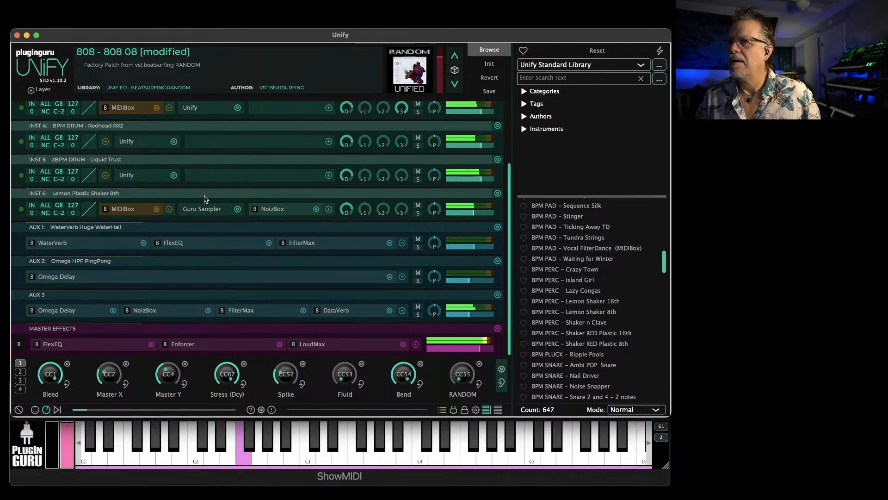
scroll(206, 215, up, 3)
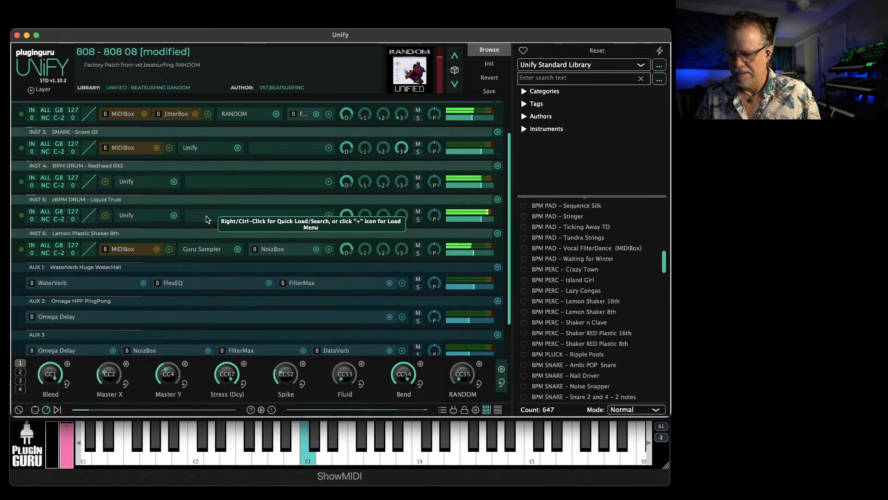
scroll(171, 219, up, 3)
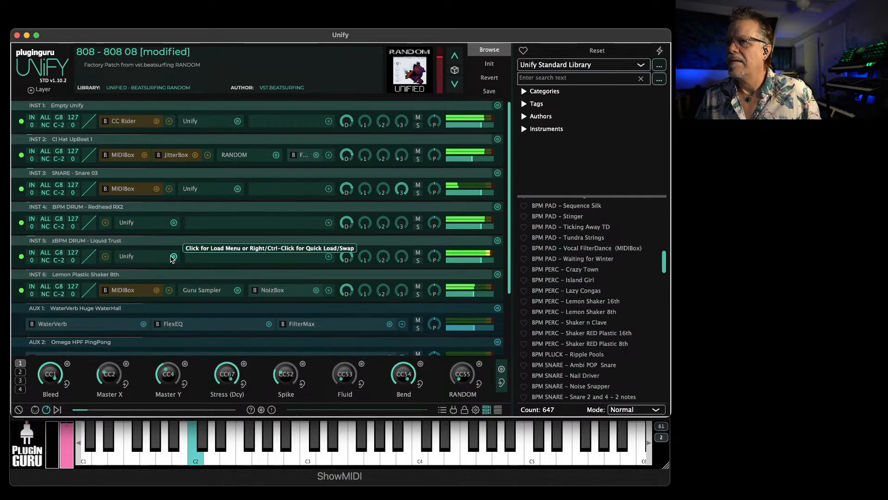
Move the zBPM DRUM – Liquid Trust layer directly below Cl Hat UpBeat 1, and solo the first three layers
drag(175, 244, 171, 166)
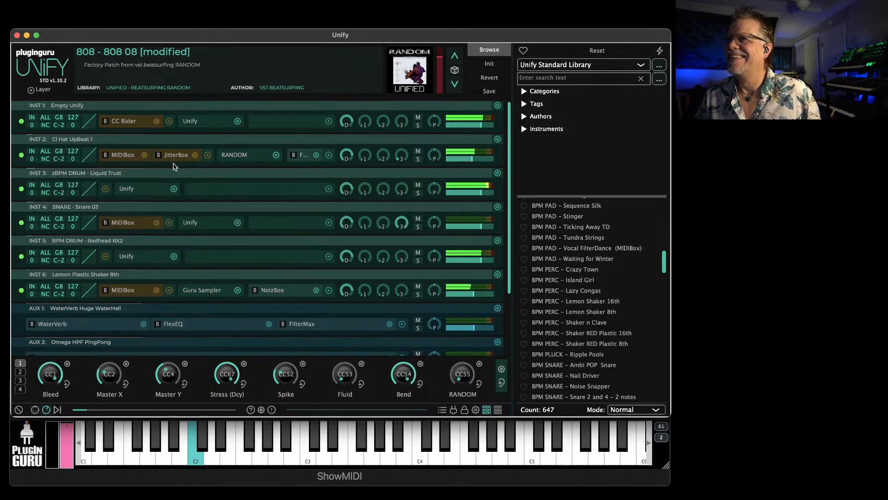
click(417, 125)
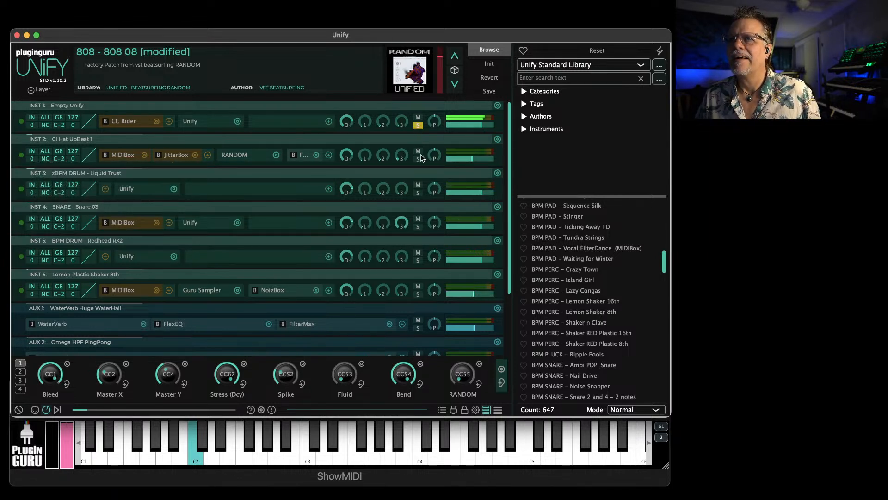
click(419, 193)
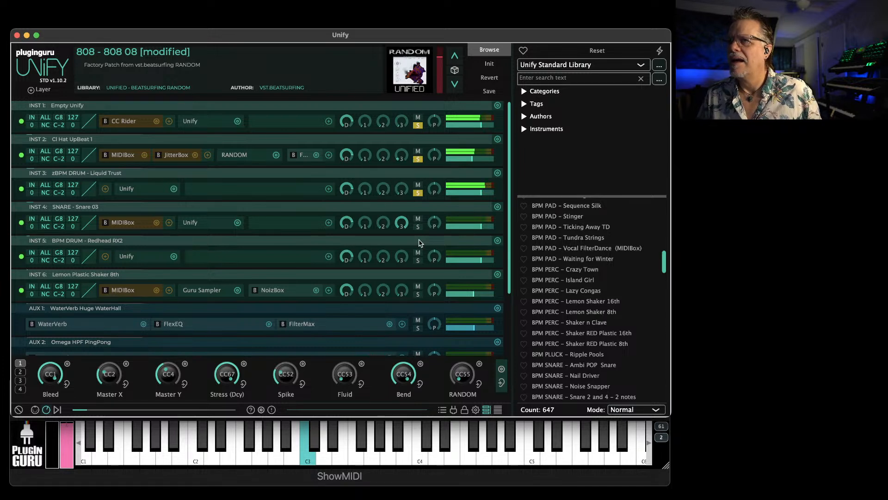
Switch the solo to the Snare 03, Redhead RX2 and Lemon Plastic Shaker 8th layers
click(417, 192)
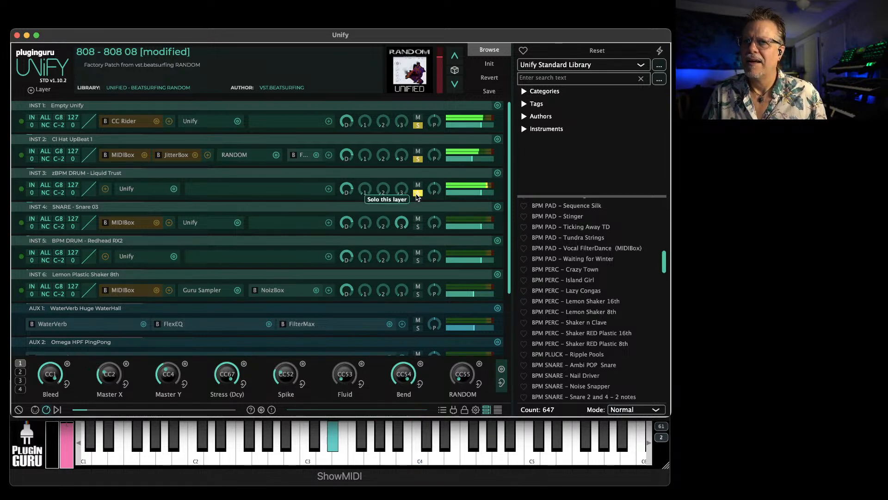
click(418, 227)
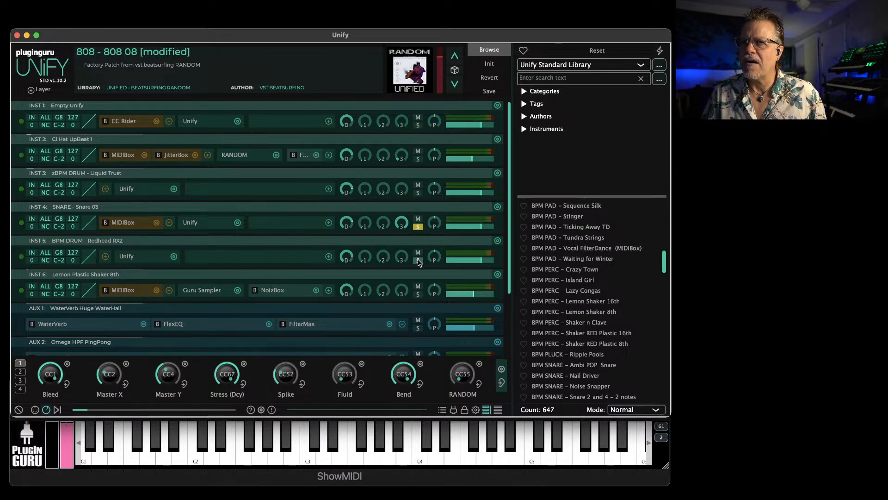
click(418, 295)
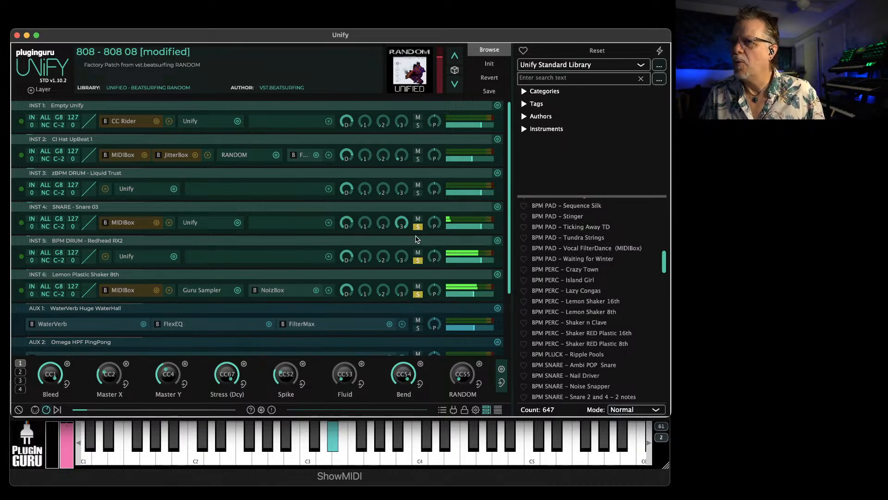
Move the Snare 03 layer above zBPM DRUM – Liquid Trust, and solo only INST 1, Cl Hat UpBeat 1 and Snare 03
drag(323, 209, 318, 175)
click(418, 260)
click(418, 294)
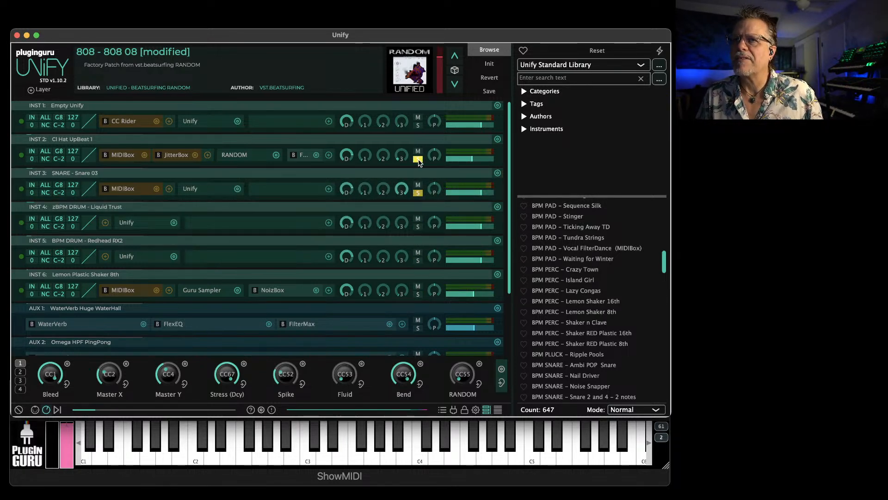
click(418, 125)
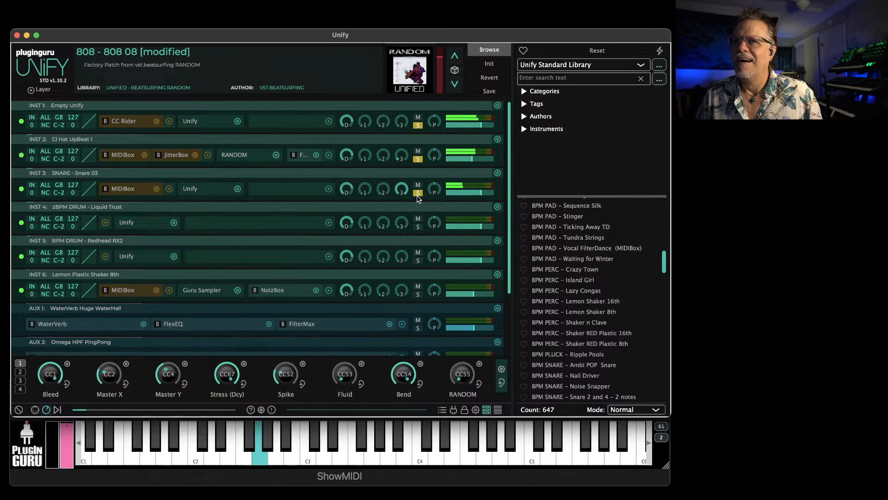
Switch the solo to the zBPM DRUM – Liquid Trust, Redhead RX2 and Lemon Plastic Shaker 8th layers
click(418, 227)
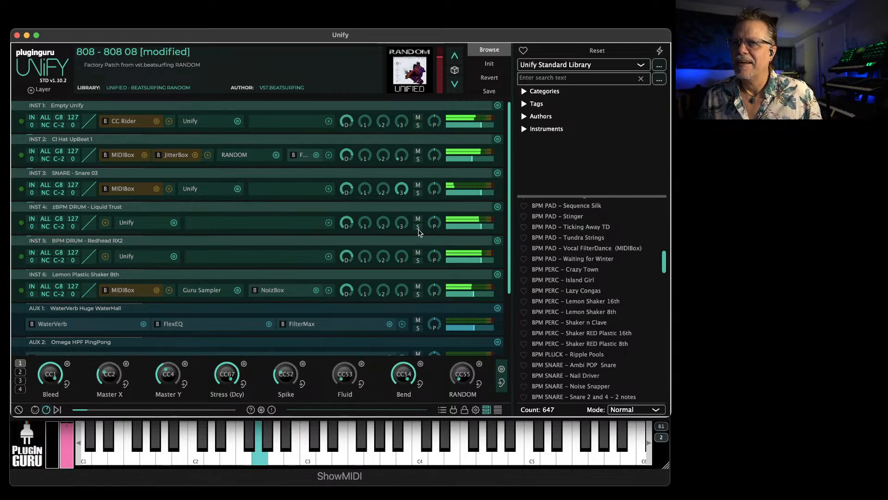
click(419, 262)
click(417, 294)
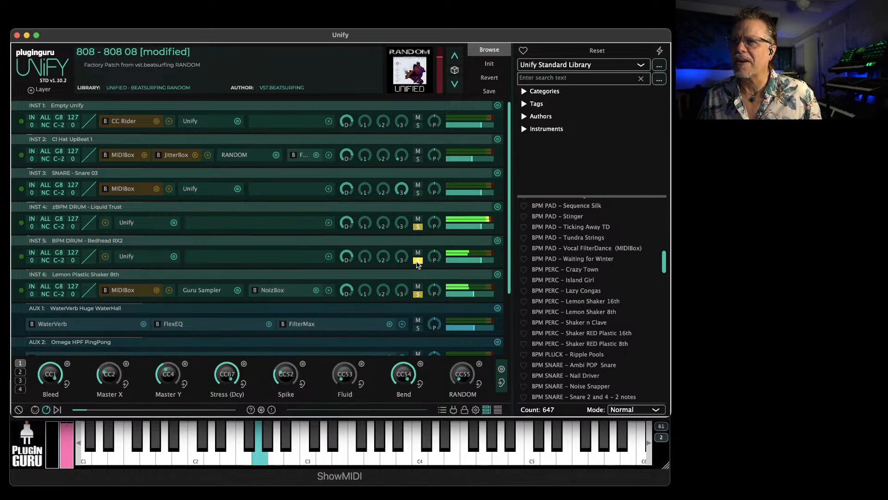
Remove Redhead RX2 and Lemon Plastic Shaker 8th from the solo, and add Snare 03, INST 1 and Cl Hat UpBeat 1
click(418, 262)
click(417, 295)
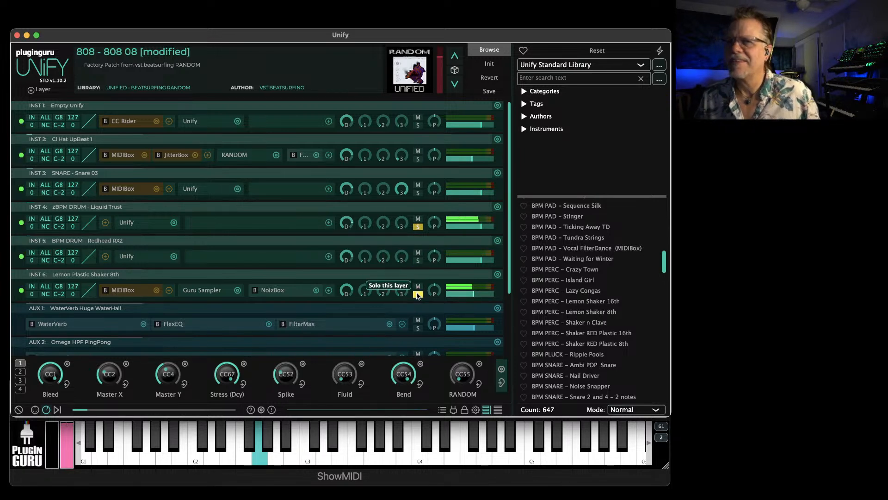
click(416, 193)
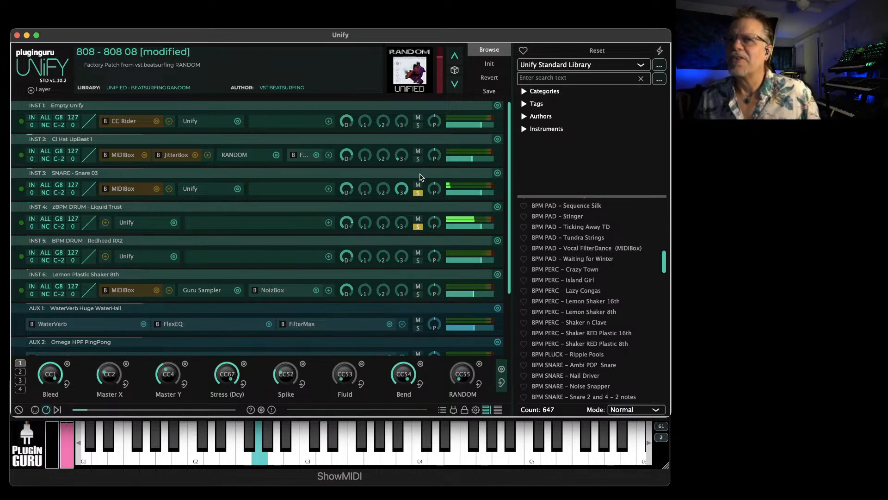
click(418, 125)
click(418, 160)
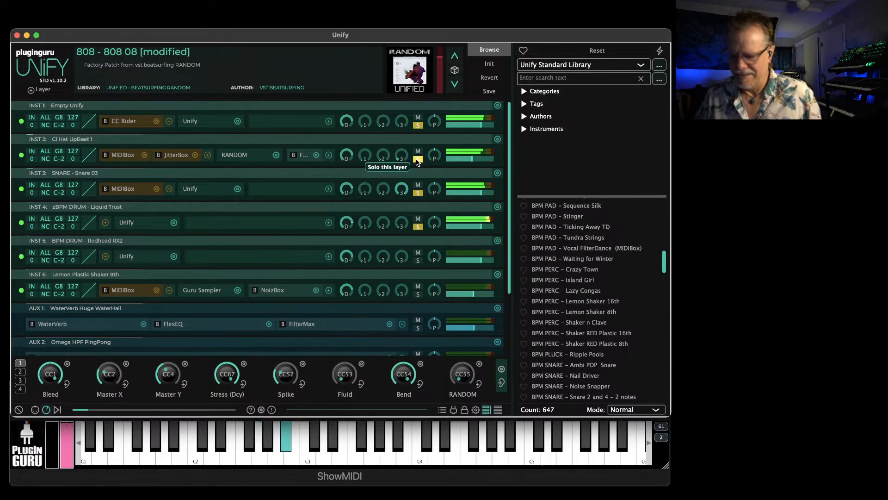
Lower the level of the INST 1 Empty Unify layer and clear all layer solos
scroll(474, 129, down, 3)
scroll(474, 129, down, 2)
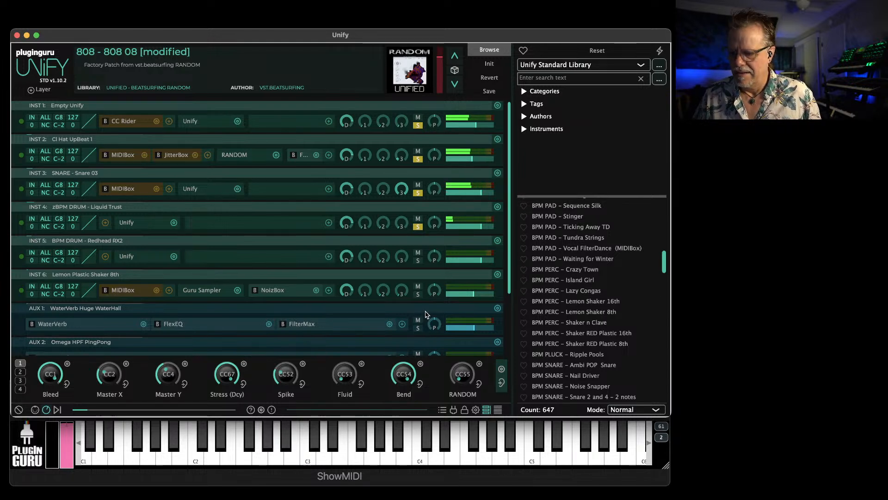
click(418, 192)
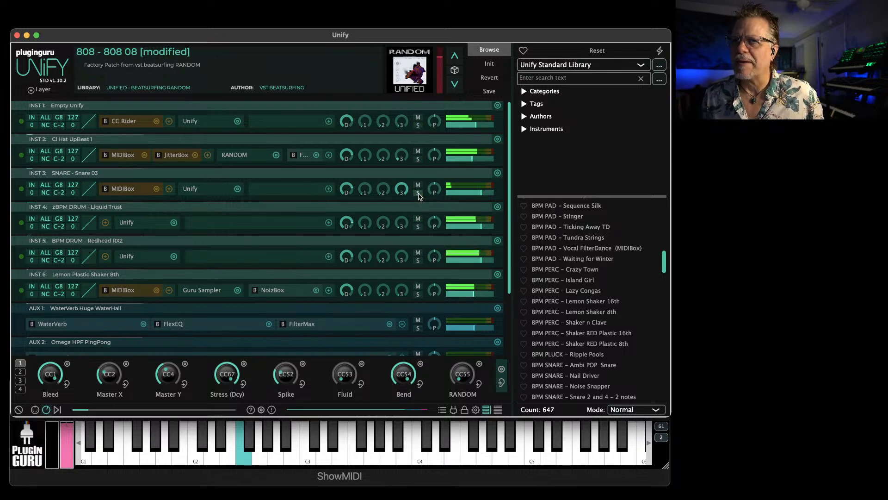
Open the save settings for the modified 808 patch and name it "zBPM DRUM - What is What?!?"
click(488, 91)
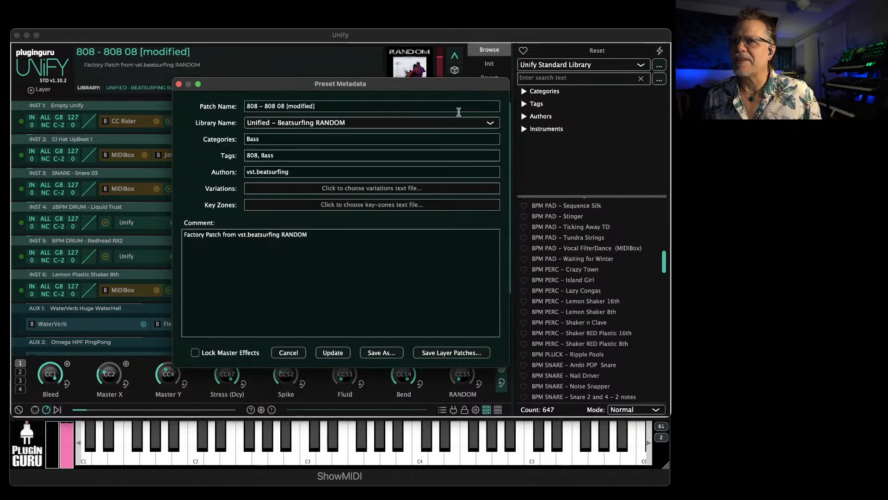
click(362, 109)
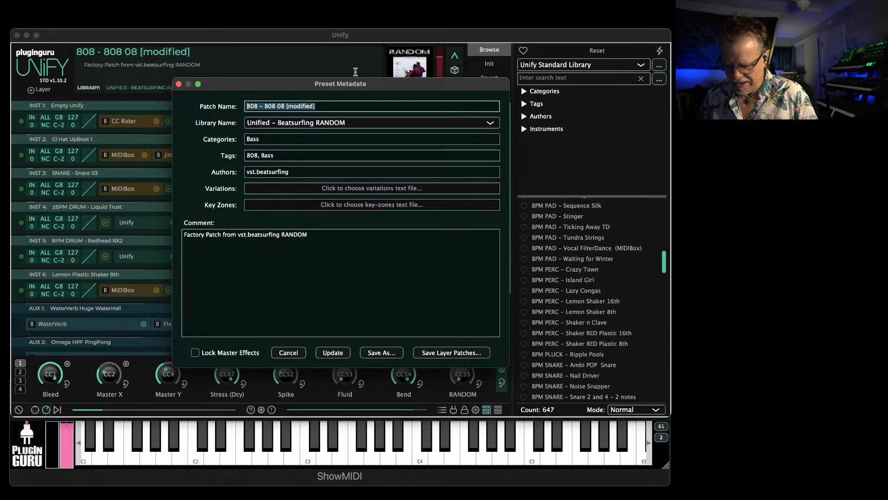
text(zB)
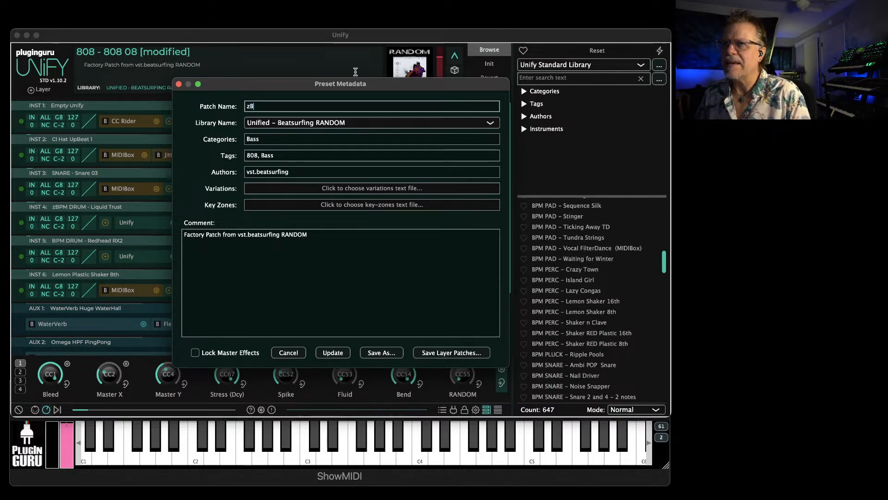
text(PM)
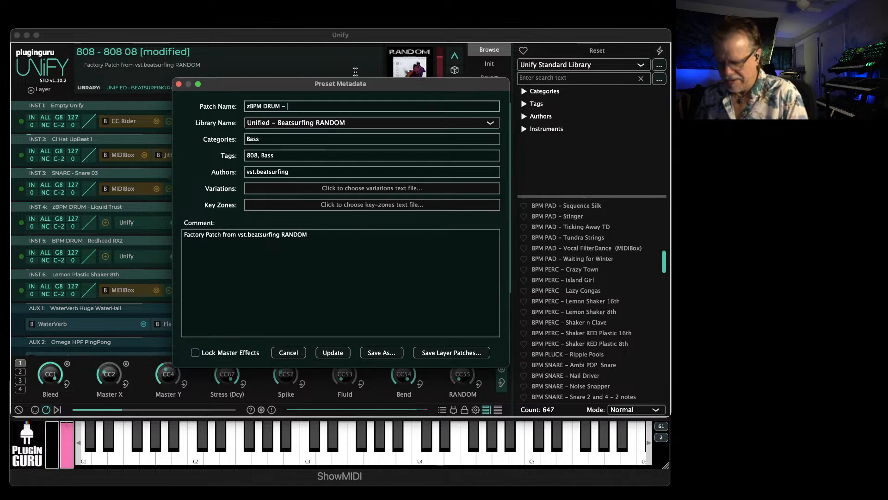
text(DRUM - What is What)
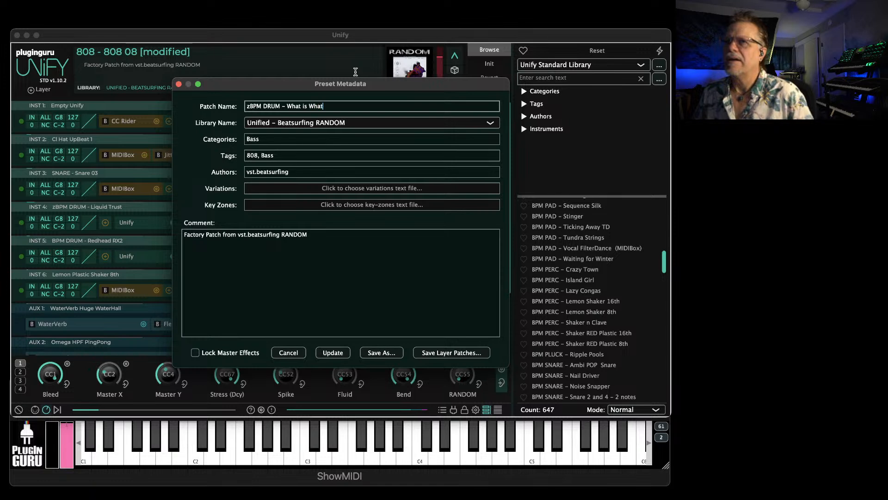
text(?!?)
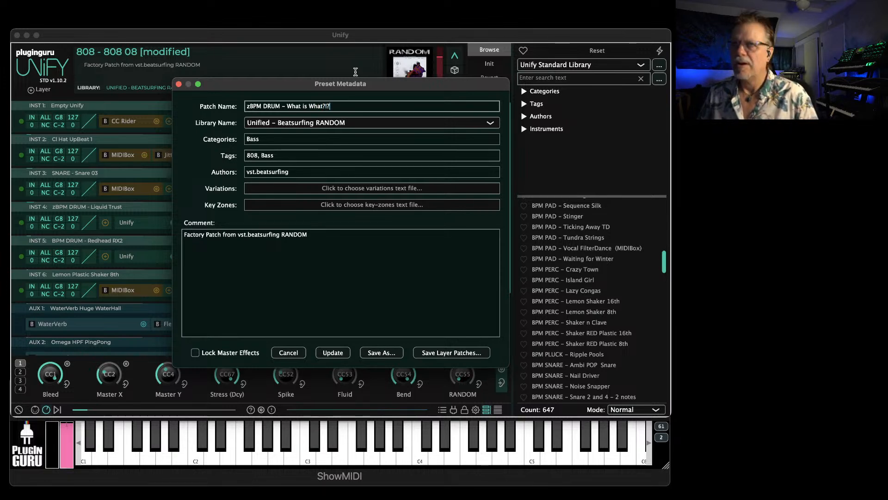
Replace the patch's author with the creator's full name and set its category to Drum
click(277, 171)
key(super+a)
text(John Lehmk)
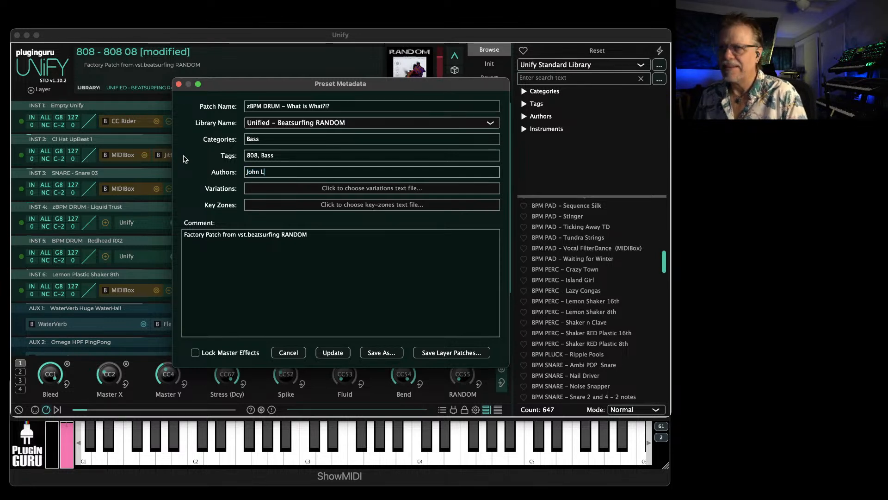
click(262, 139)
key(super+a)
text(Drum)
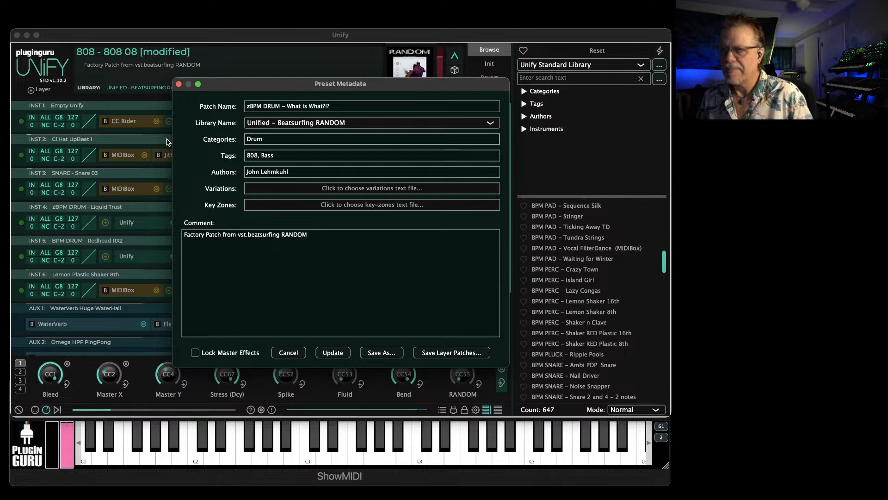
text(m)
Replace the patch comment with "Wacky drum programming fun at the Oct 21 Livestream!"
click(256, 235)
key(super+a)
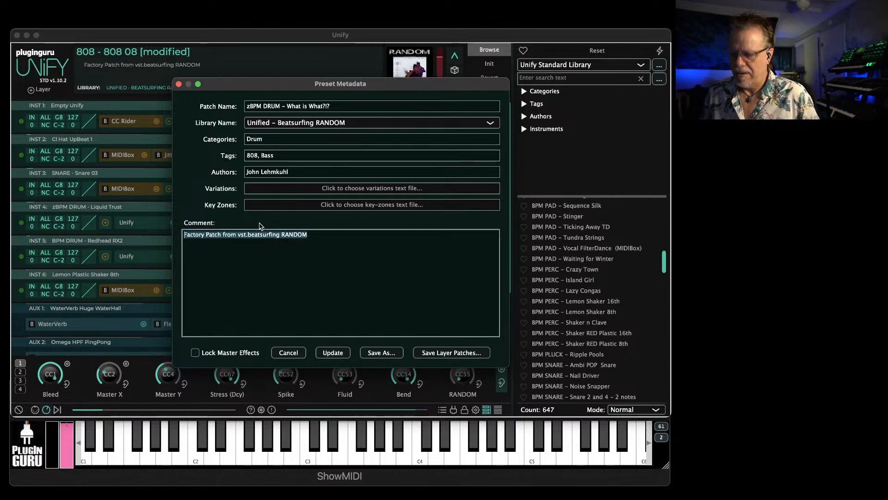
text(Wacky drum programm)
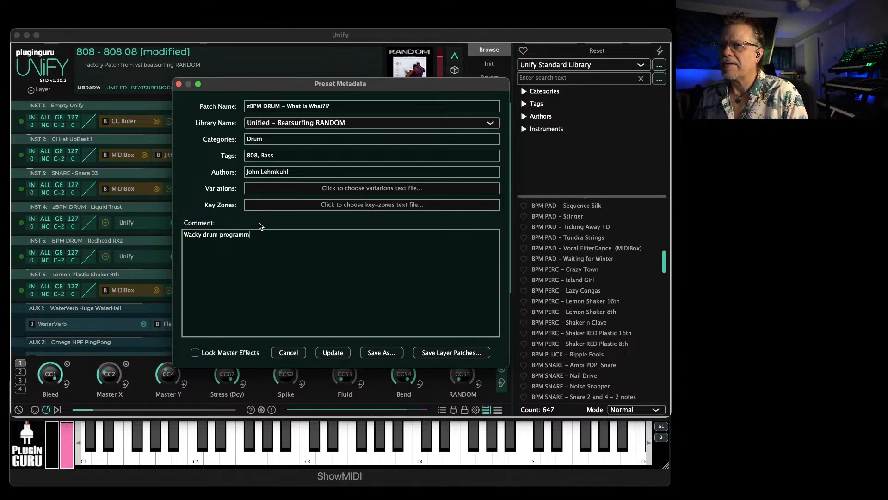
text(ing at )
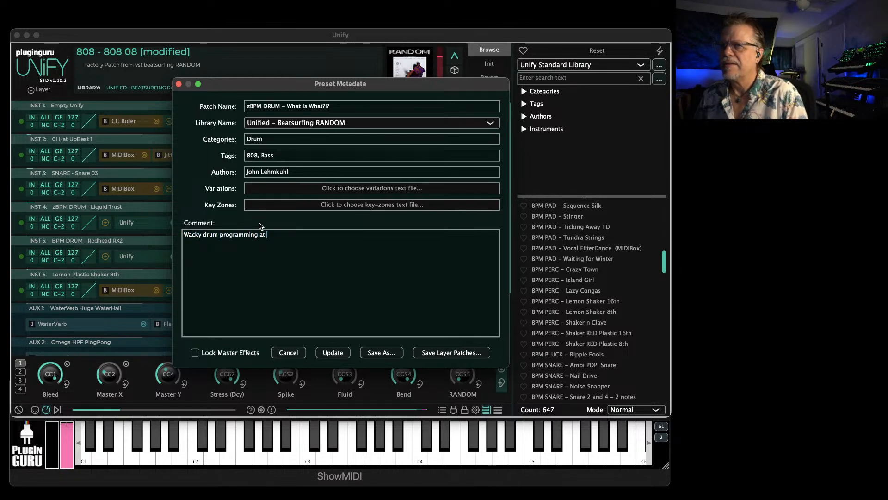
key(BackSpace)
key(BackSpace)
key(BackSpace)
text(fun at the Oct)
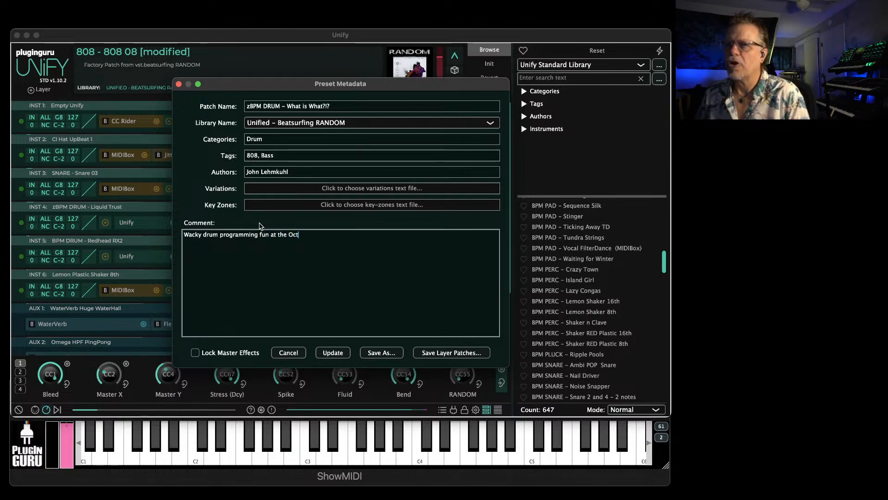
text( 21,)
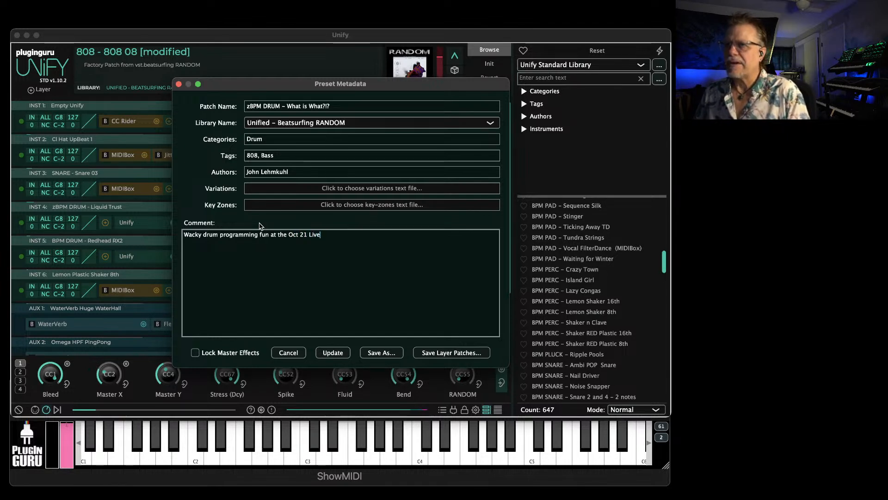
text(Livestream!)
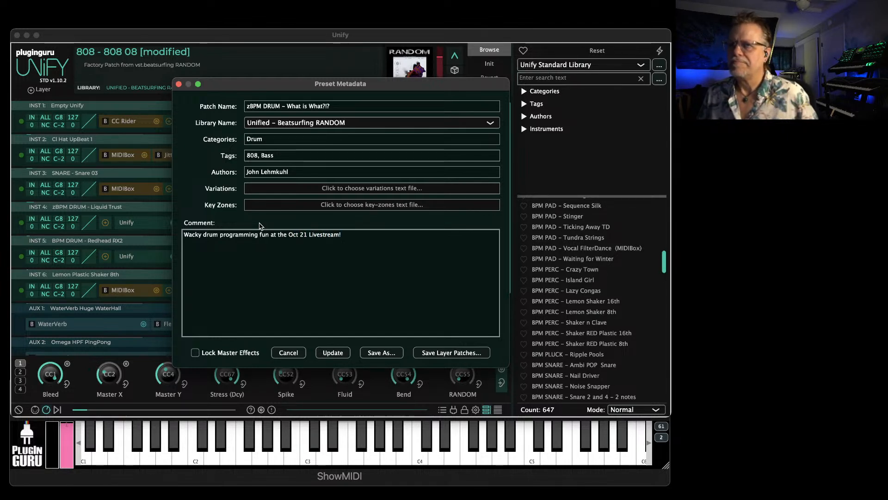
Save the patch as a new preset file in the Patches folder of the Unified - Beatsurfing RANDOM library
click(382, 352)
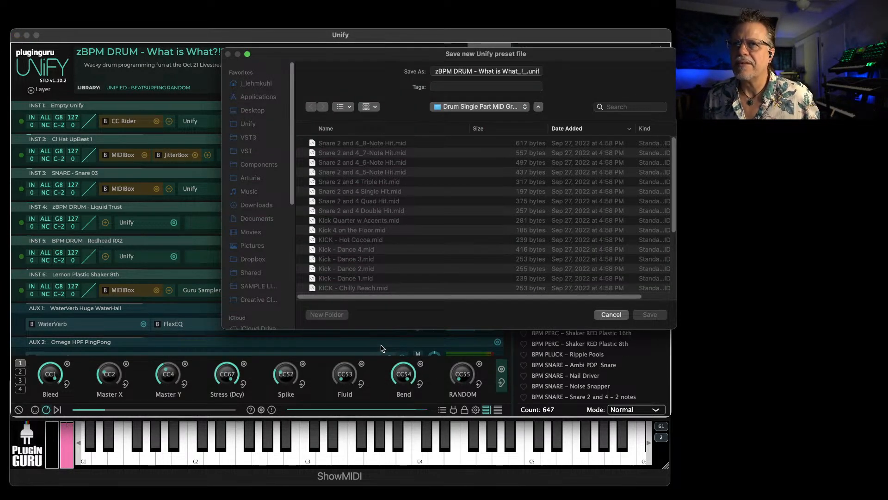
click(492, 107)
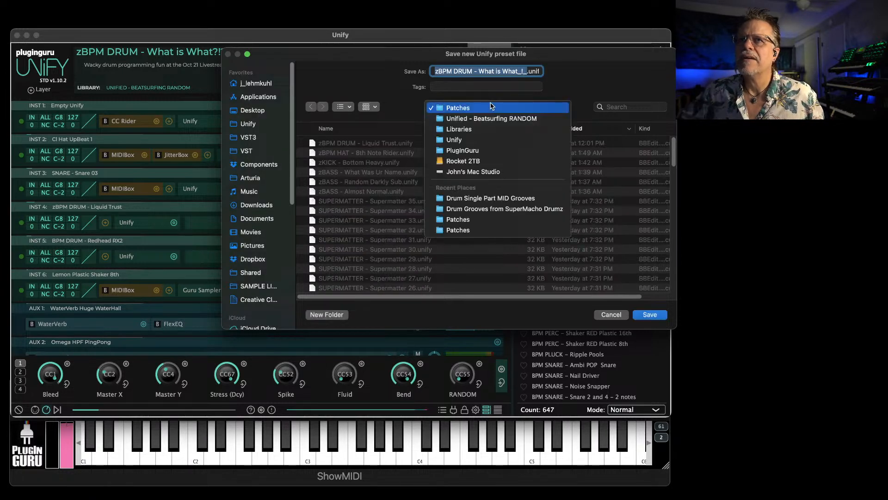
click(485, 109)
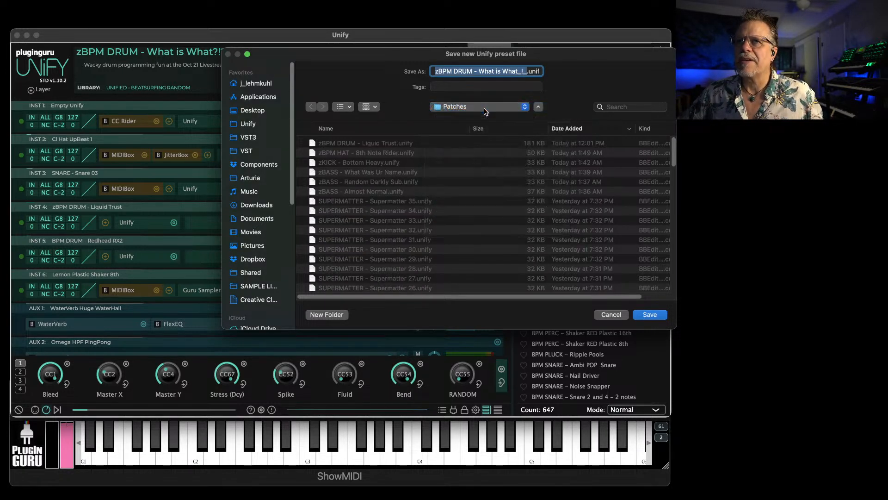
click(650, 315)
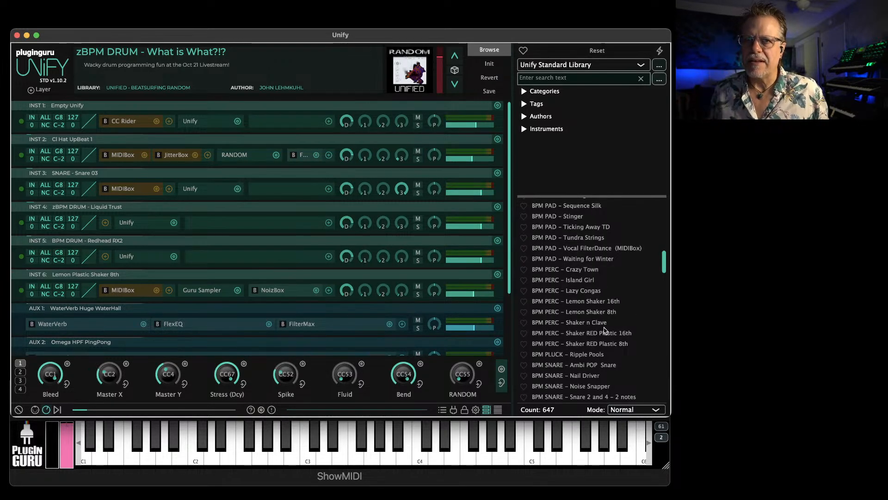
In the Unified – Beatsurfing RANDOM library, audition zBPM DRUM – Liquid Trust and reload zBPM DRUM – What is What?!?
scroll(604, 313, down, 6)
click(559, 65)
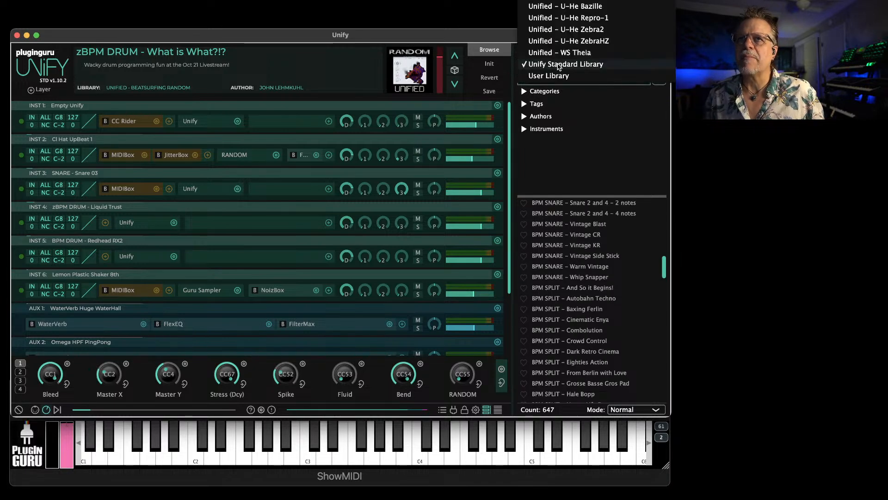
scroll(569, 107, up, 6)
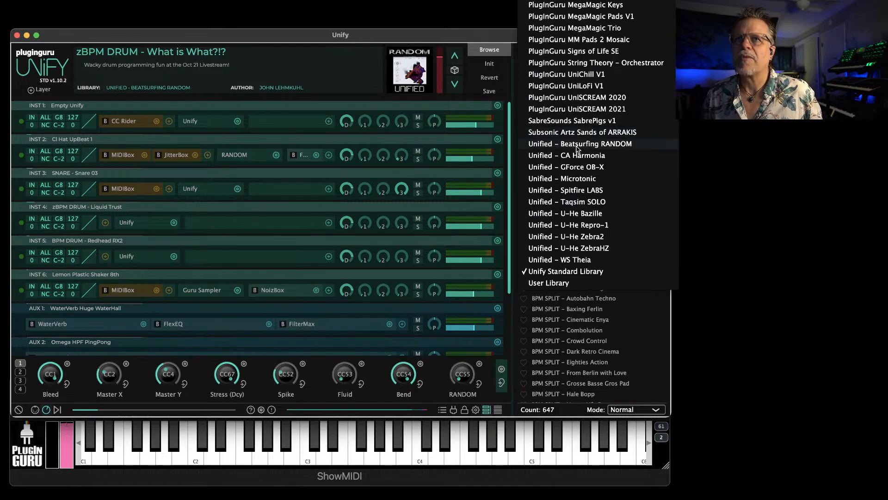
click(576, 145)
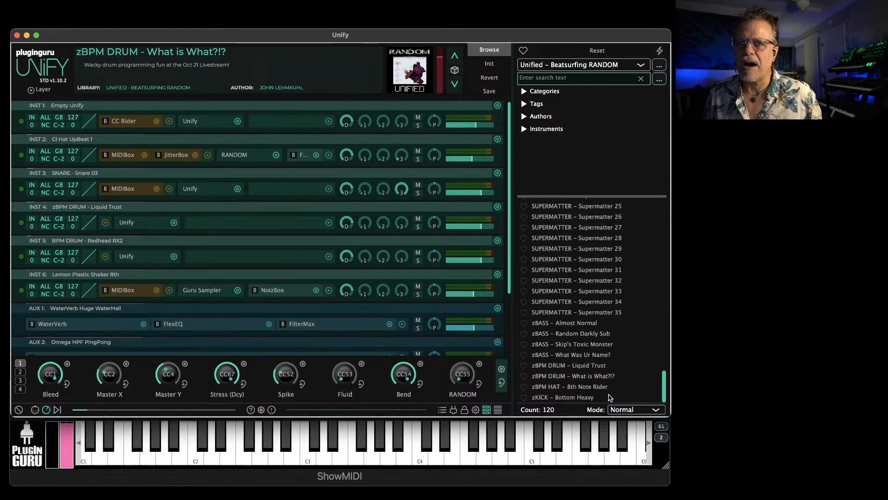
click(576, 367)
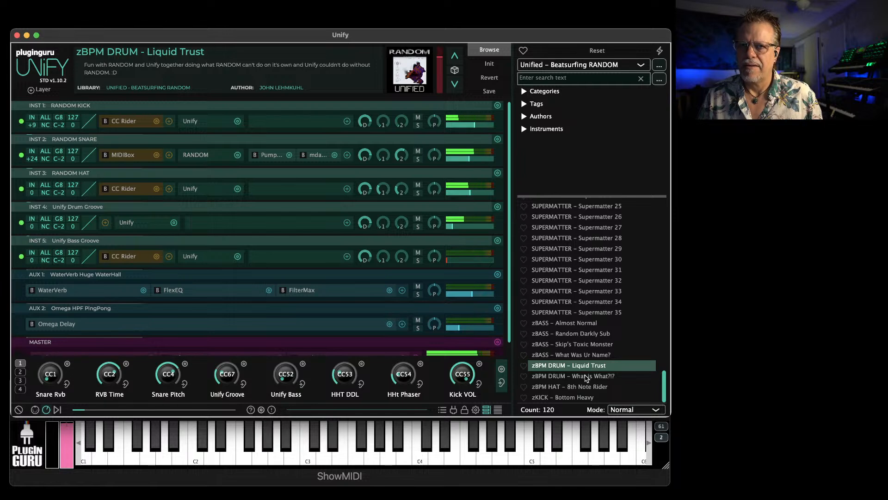
click(587, 377)
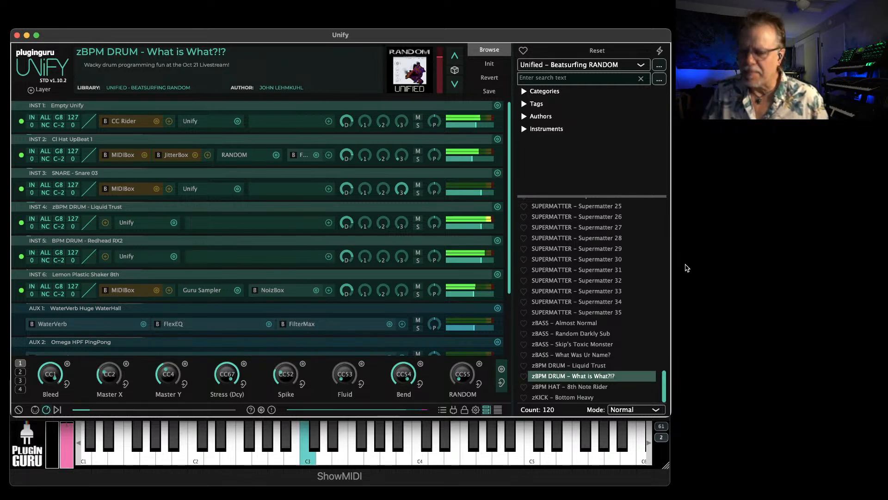
Switch the patch browser to the Unified – Microtonic library and browse to the GC patches
click(597, 65)
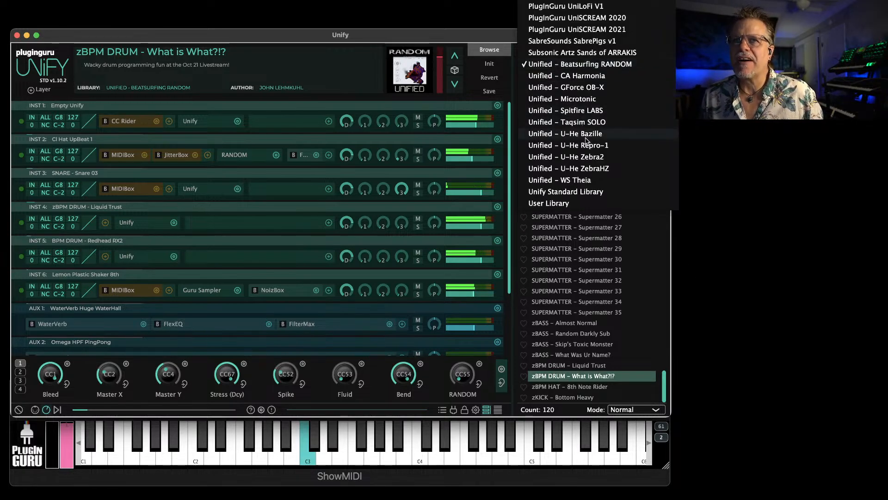
scroll(573, 91, up, 10)
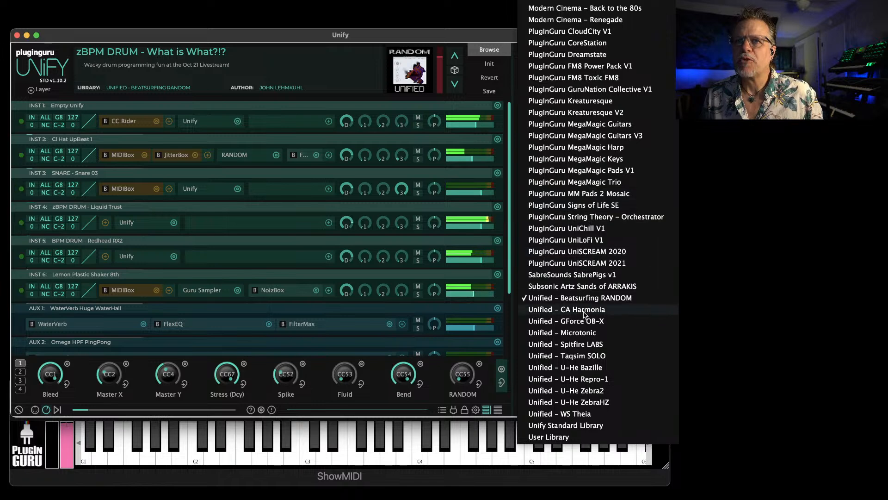
click(579, 333)
scroll(569, 333, down, 5)
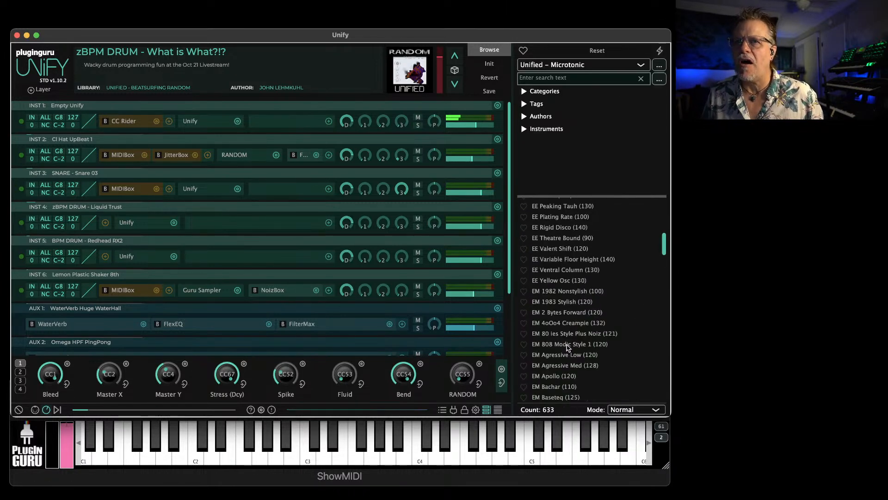
scroll(559, 323, down, 15)
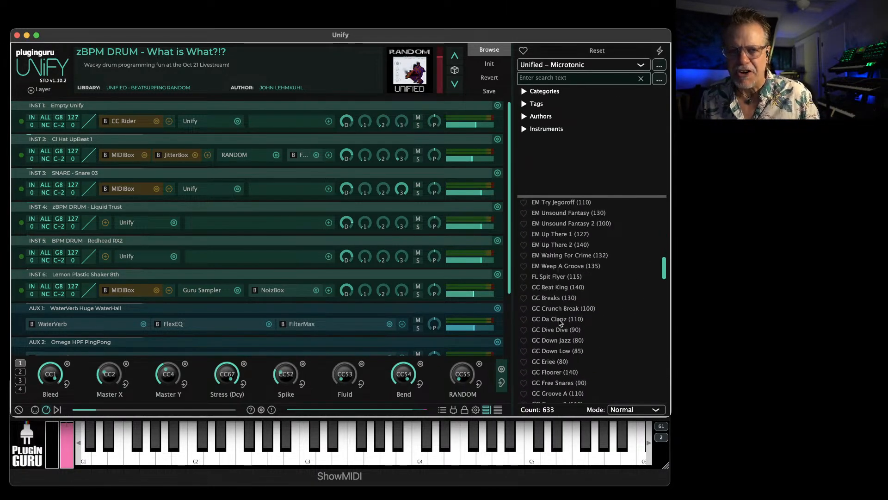
scroll(561, 319, down, 8)
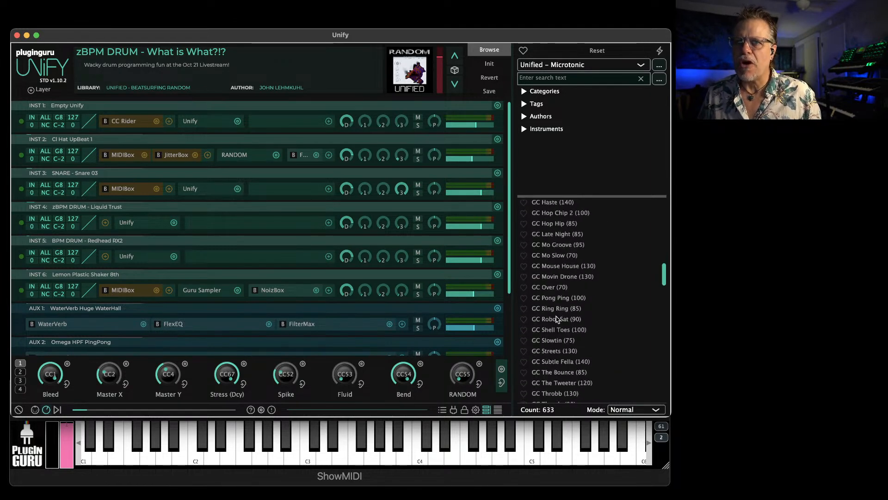
Set the patch loading mode to Unify layer and add GC Slowtin (75) as a new layer
click(622, 410)
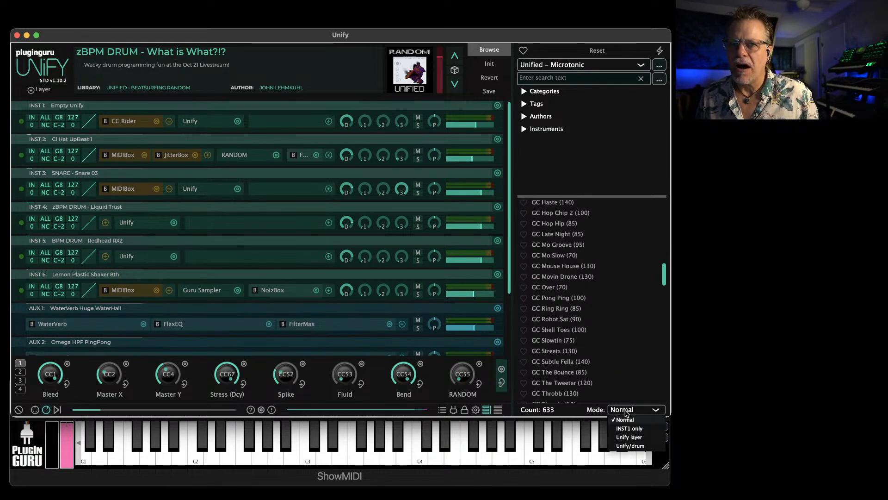
click(630, 439)
click(552, 342)
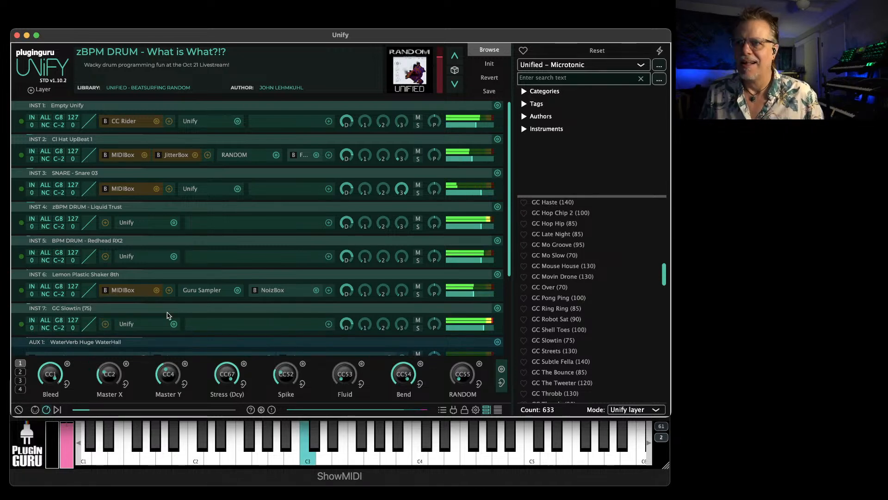
Open the Microtonic instrument inside the GC Slowtin (75) layer, start its pattern playback and set the step rate to 1/8
click(124, 323)
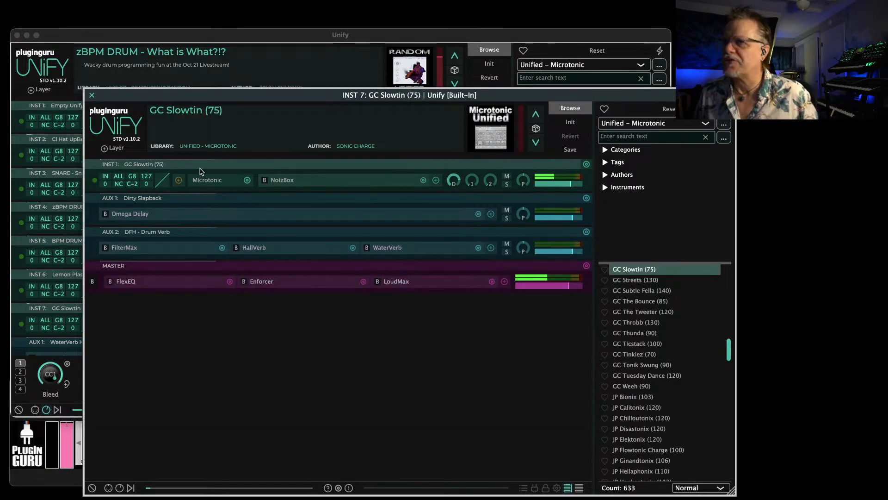
click(205, 184)
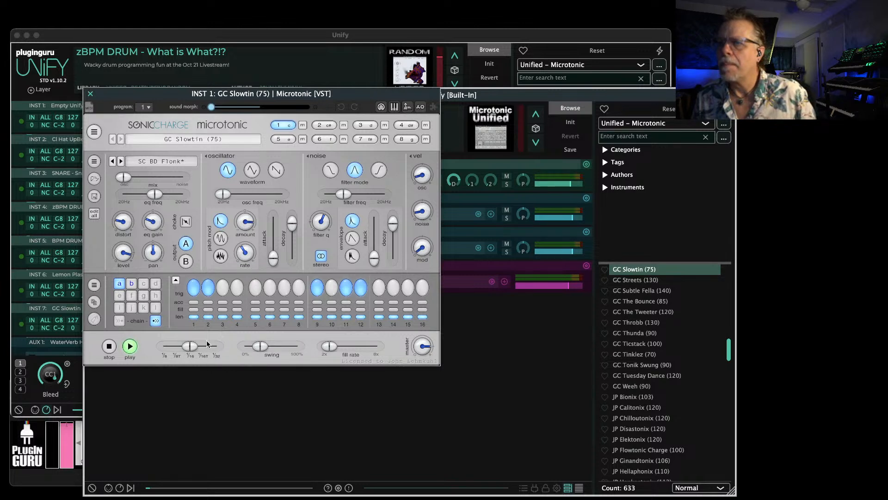
click(130, 346)
drag(190, 347, 154, 351)
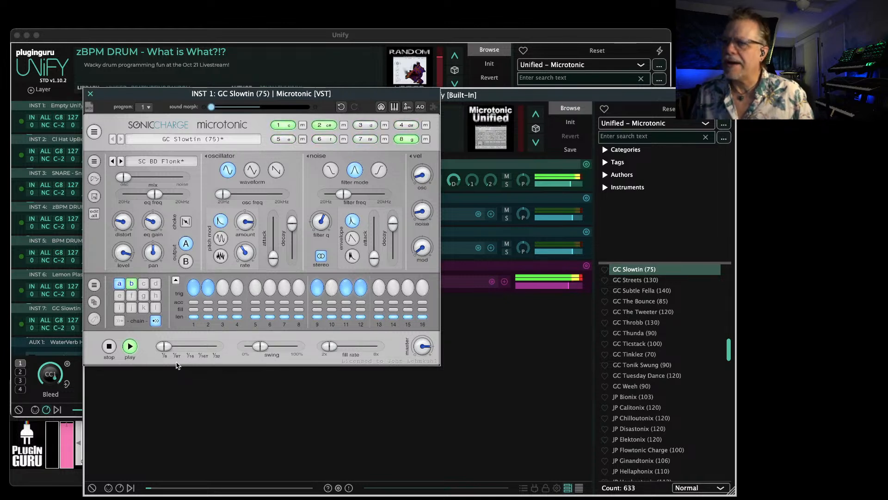
mouse_move(164, 346)
mouse_down()
mouse_move(215, 346)
mouse_move(164, 346)
mouse_up()
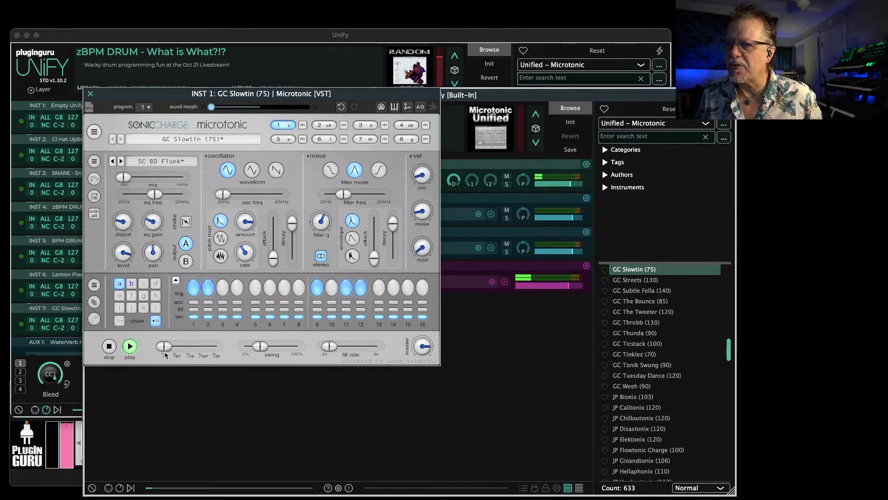
mouse_move(166, 348)
mouse_down()
mouse_move(203, 348)
mouse_move(164, 348)
mouse_up()
mouse_move(191, 349)
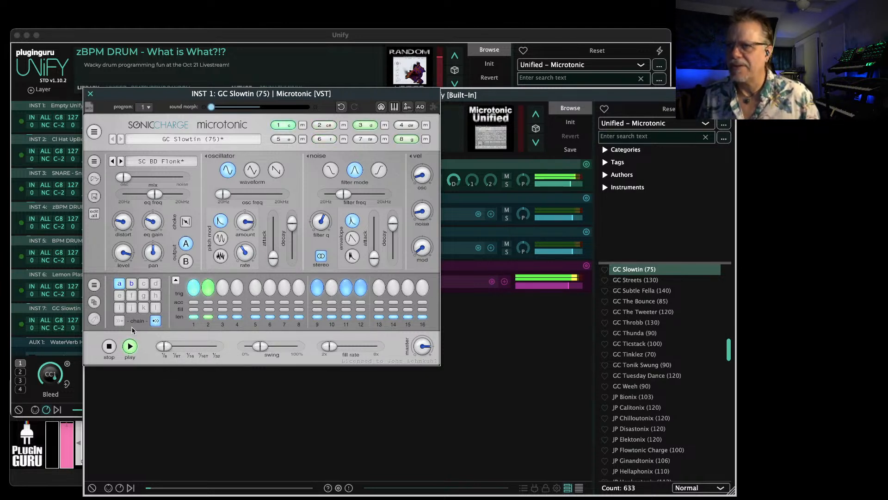
Close the Microtonic instrument window and the GC Slowtin (75) layer window
click(90, 94)
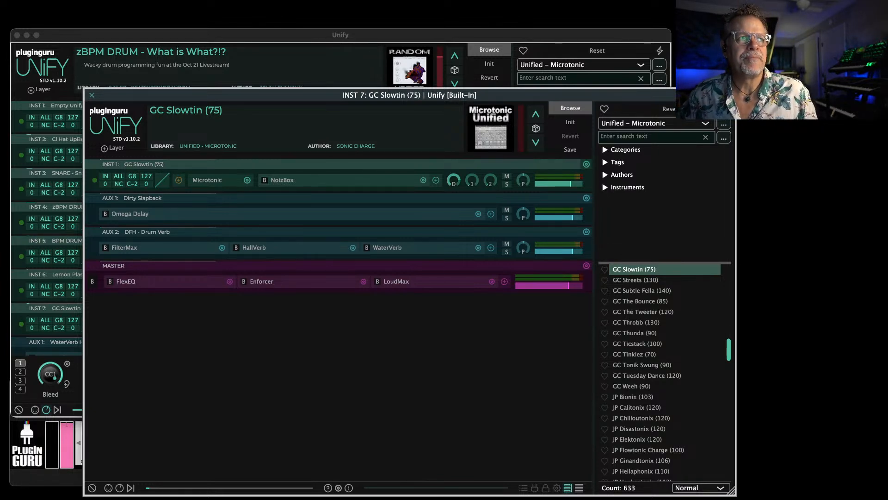
drag(476, 95, 335, 67)
click(90, 96)
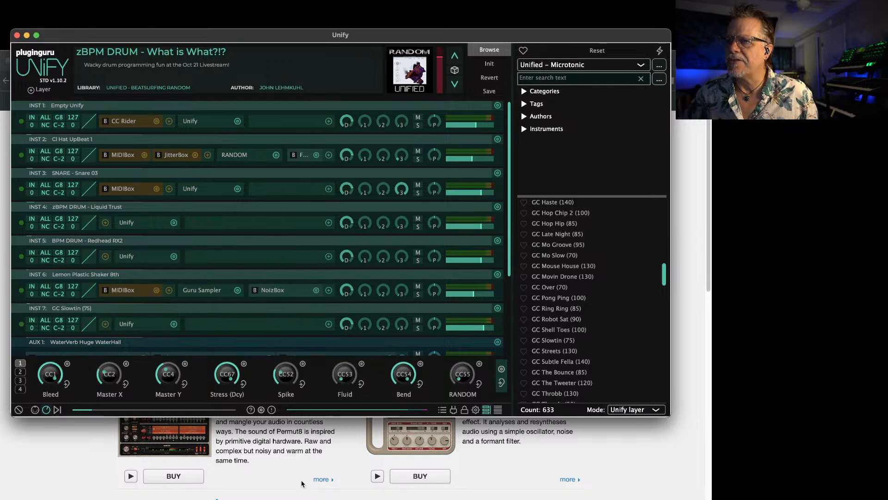
Switch to Chrome's Sonic Charge products page and open the Microtonic product page
click(291, 465)
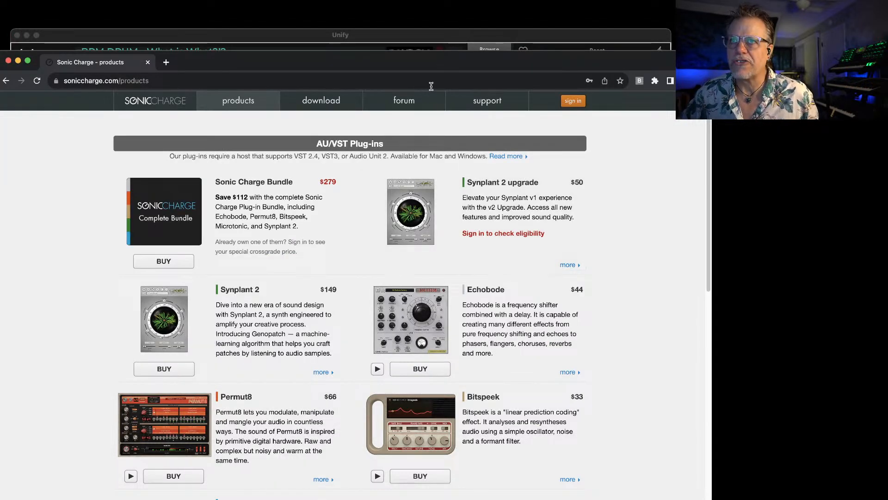
drag(421, 66, 439, 22)
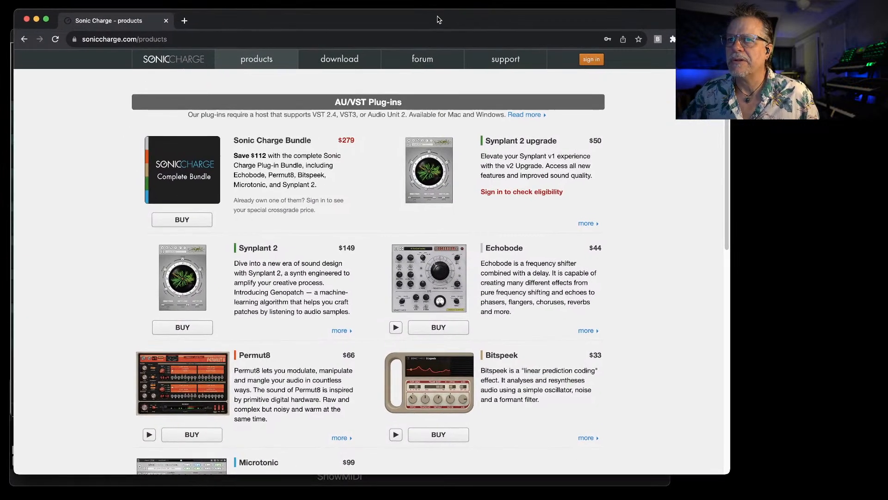
scroll(242, 277, down, 7)
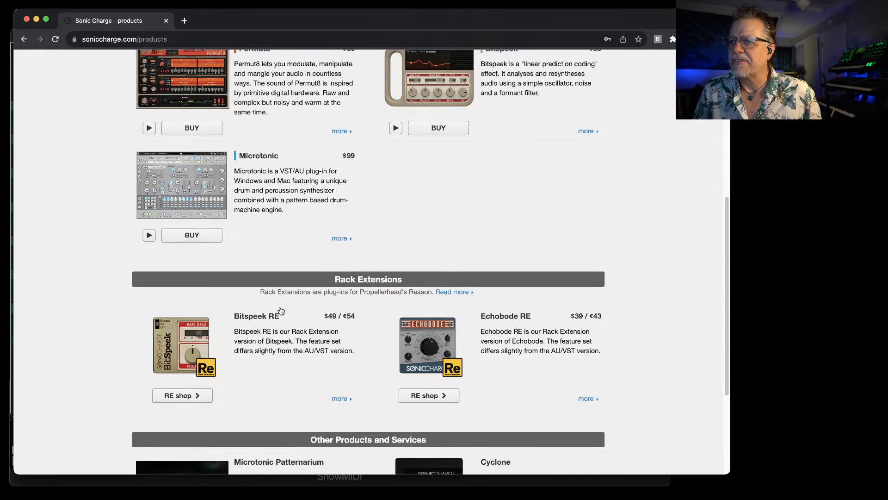
scroll(242, 277, up, 2)
click(205, 253)
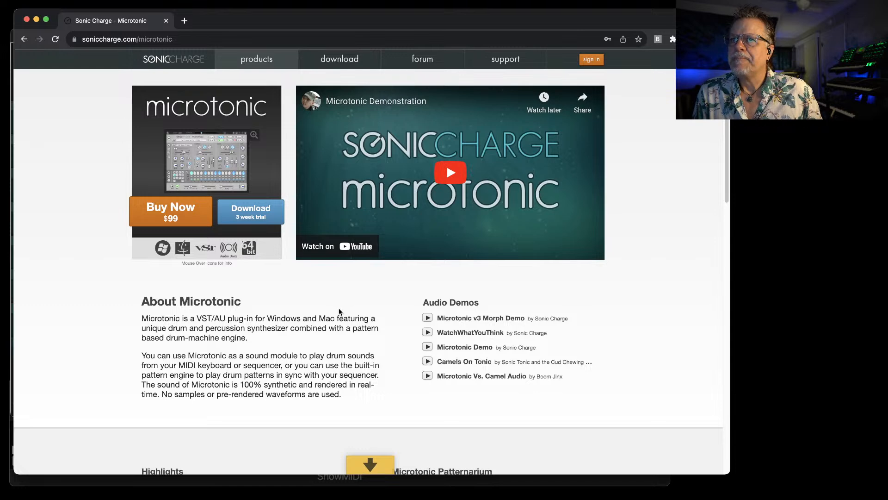
Open the Microtonic Patternarium link in a new browser window and start Patternarium playback
scroll(339, 307, down, 6)
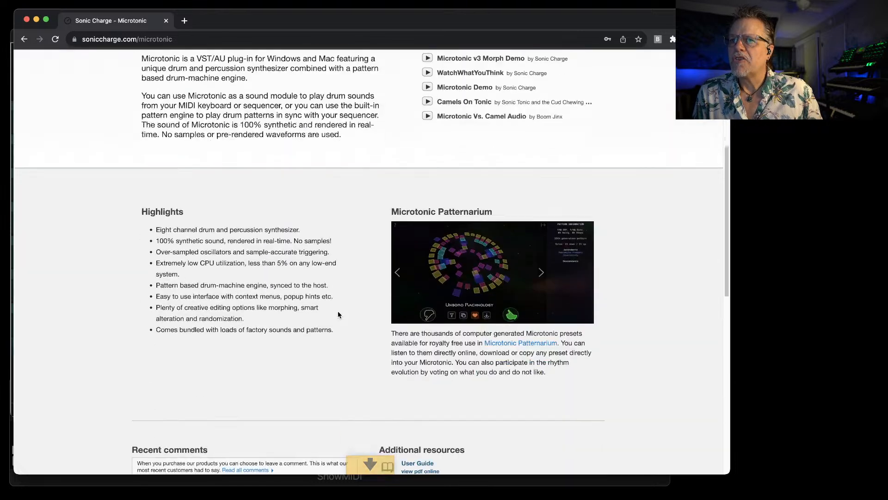
right_click(502, 345)
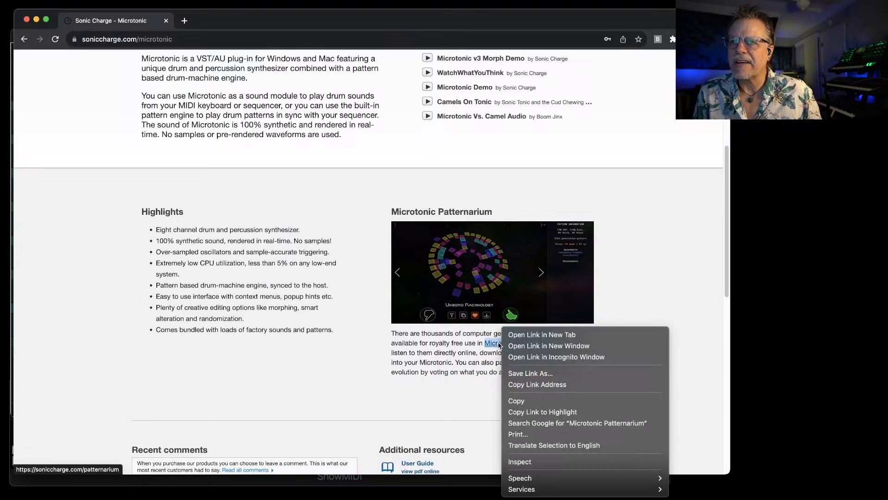
click(548, 346)
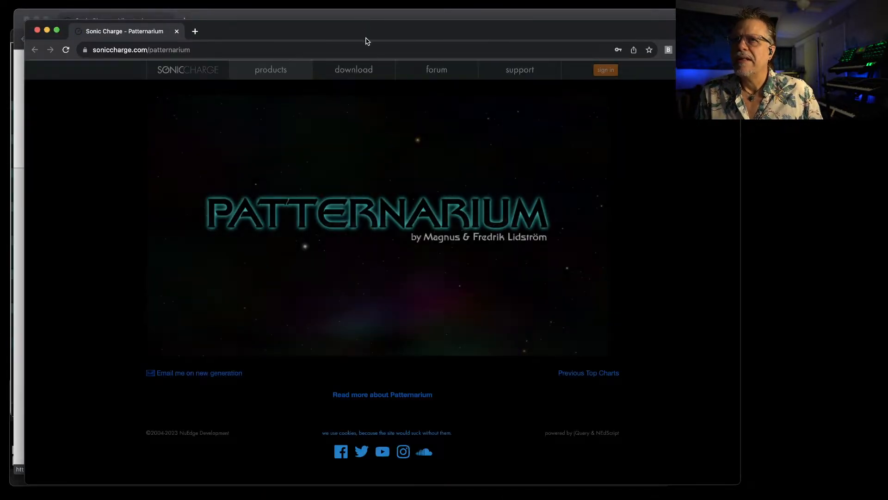
drag(365, 33, 355, 12)
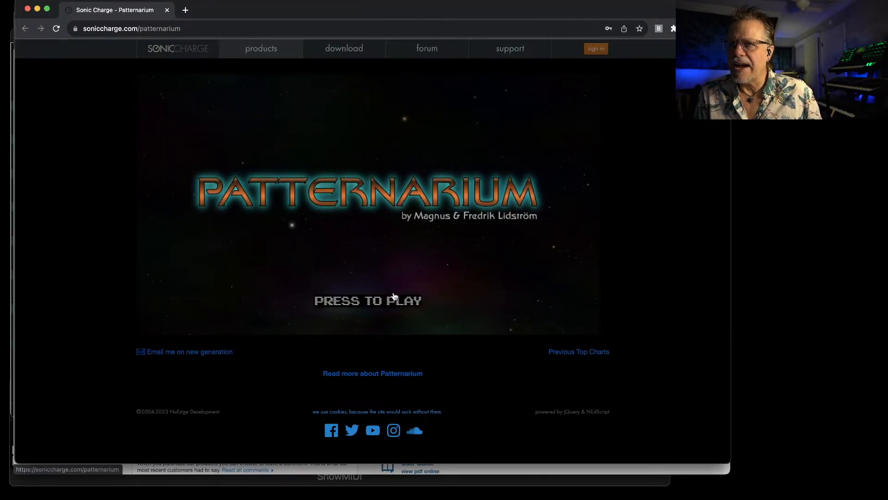
click(394, 300)
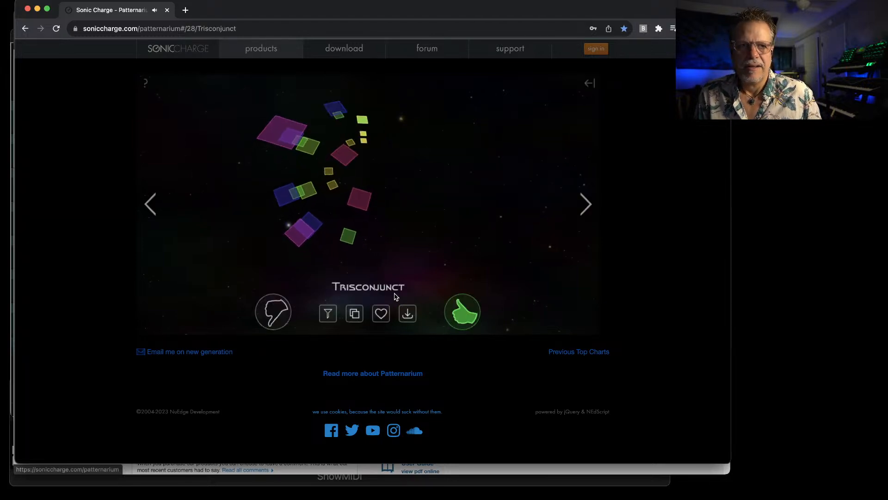
Download the Trisconjunct pattern preset to the Desktop as WOW.mtpreset
key(super+Tab)
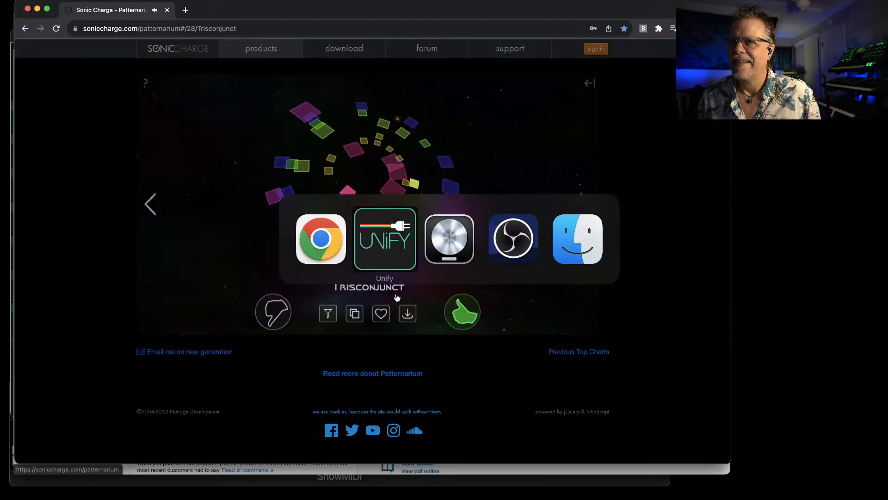
key(super+Tab)
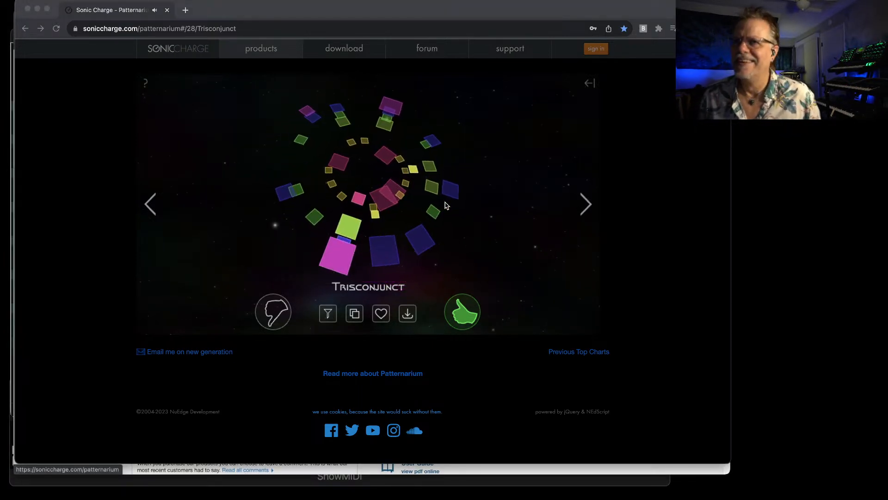
click(377, 202)
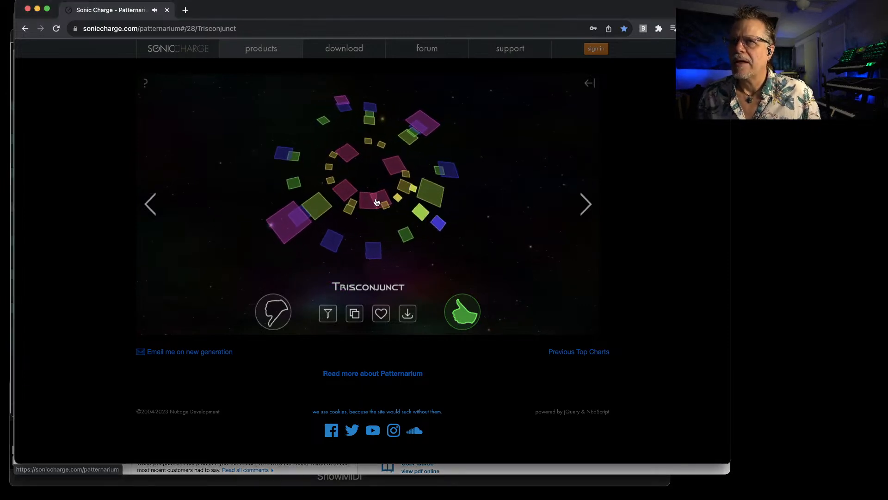
click(408, 313)
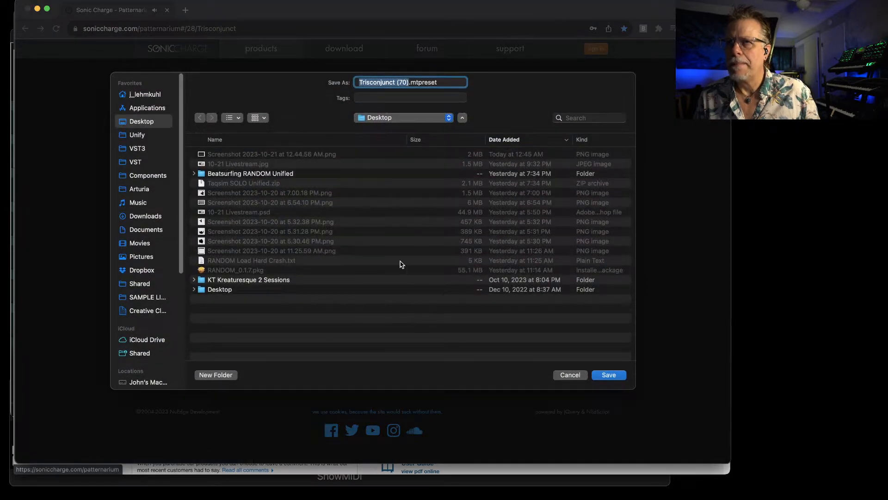
text(WOW)
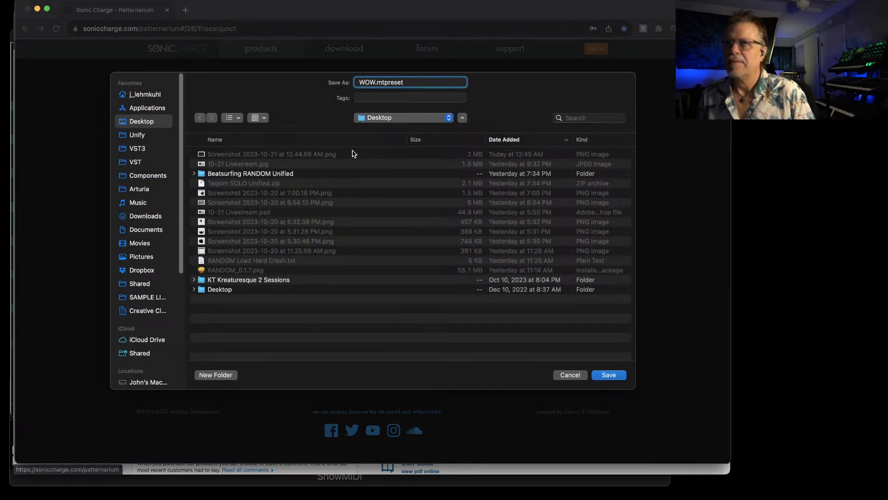
key(Return)
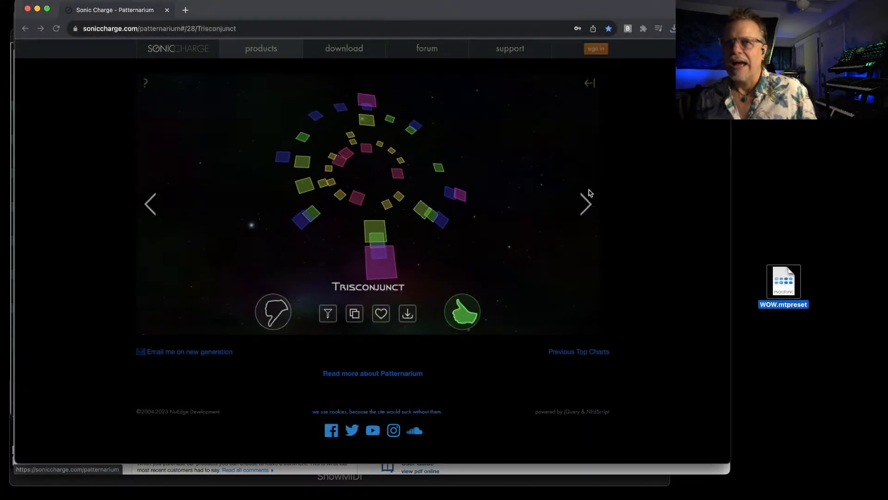
Audition the following Patternarium patterns up to Unsymposia Prepaia and download that preset to the Desktop as WOW2.mtpreset
click(585, 205)
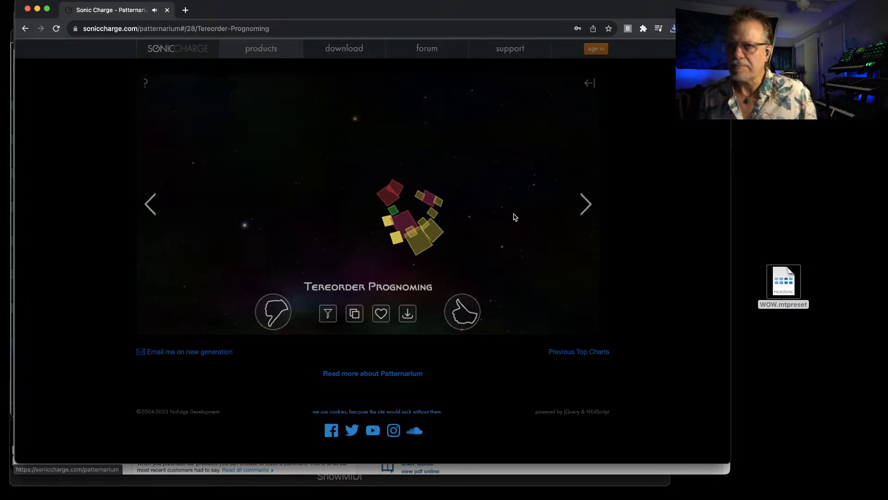
click(586, 205)
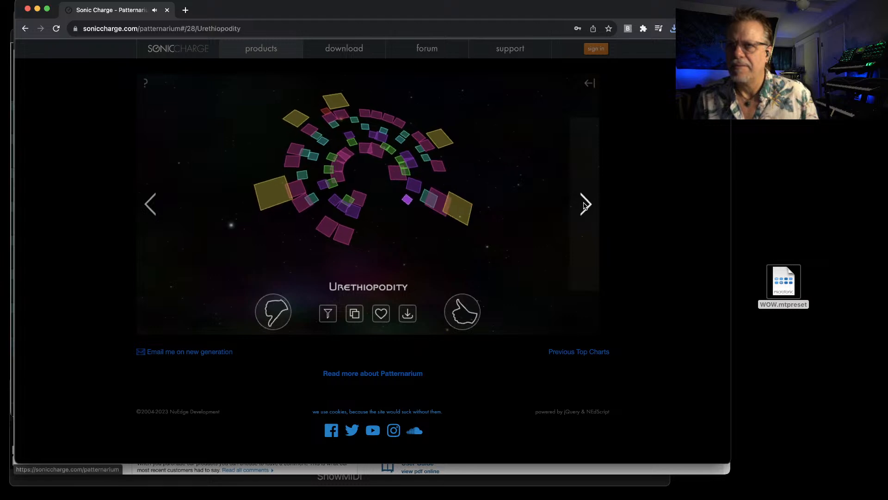
click(584, 205)
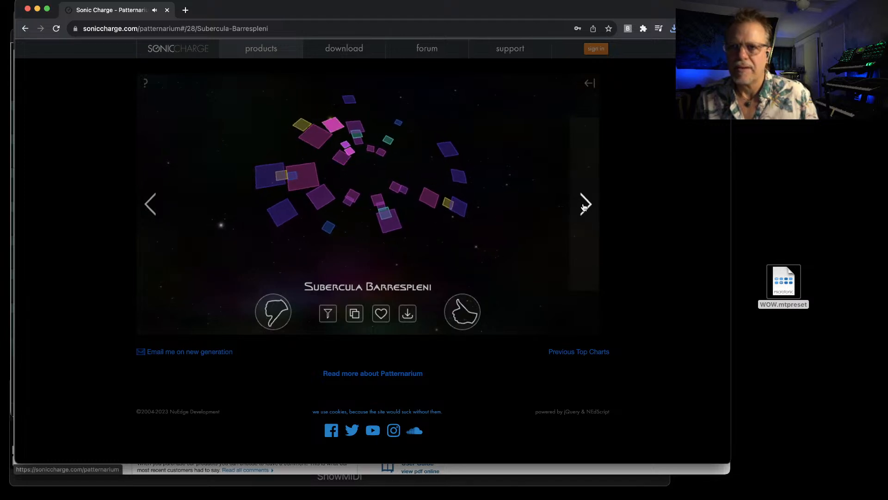
click(584, 205)
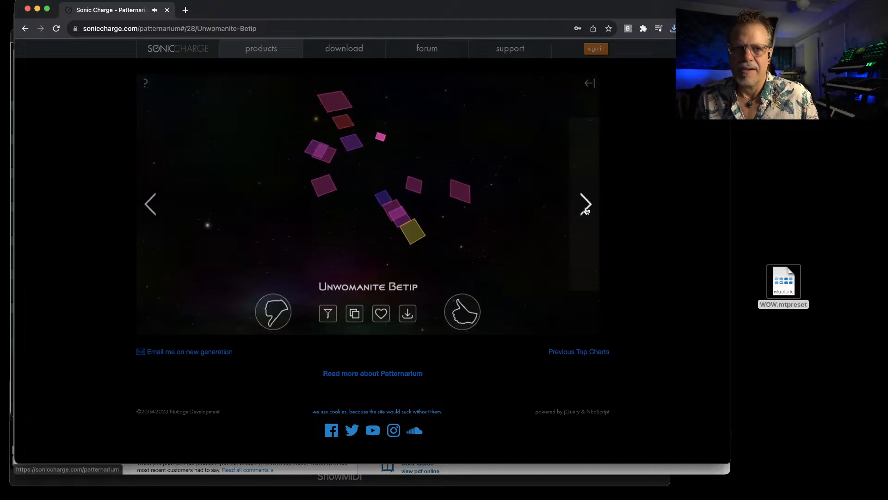
click(586, 207)
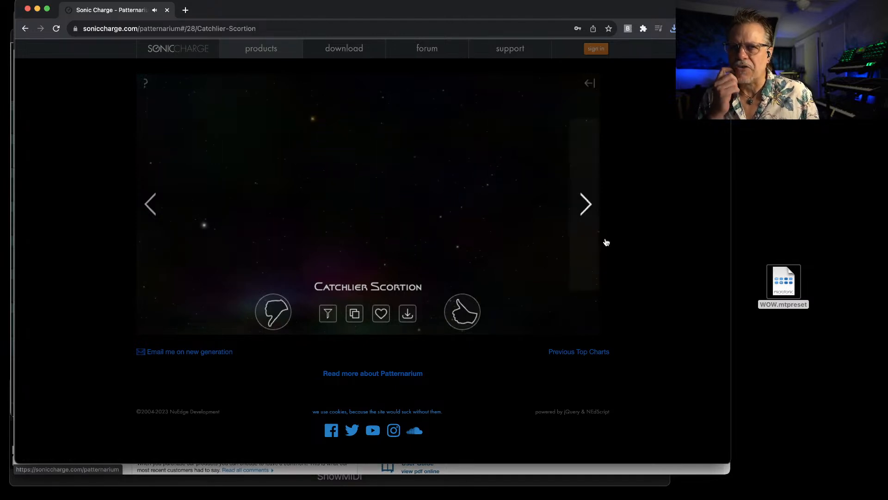
click(586, 202)
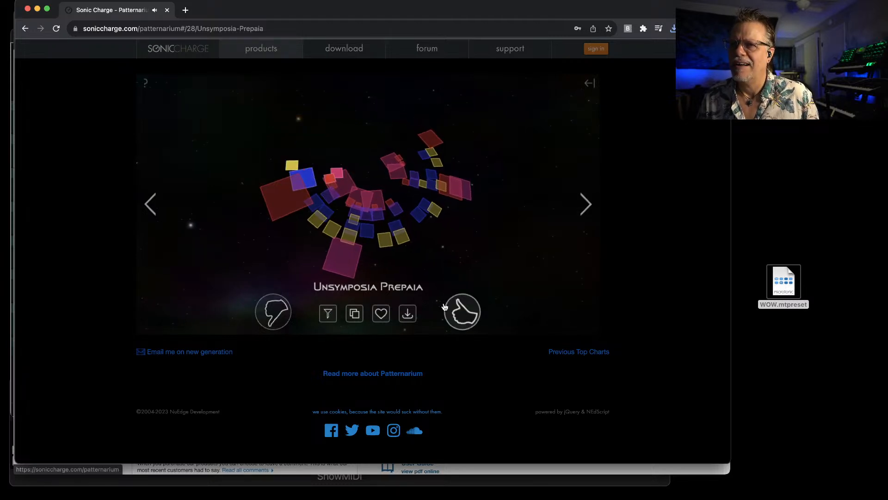
click(407, 314)
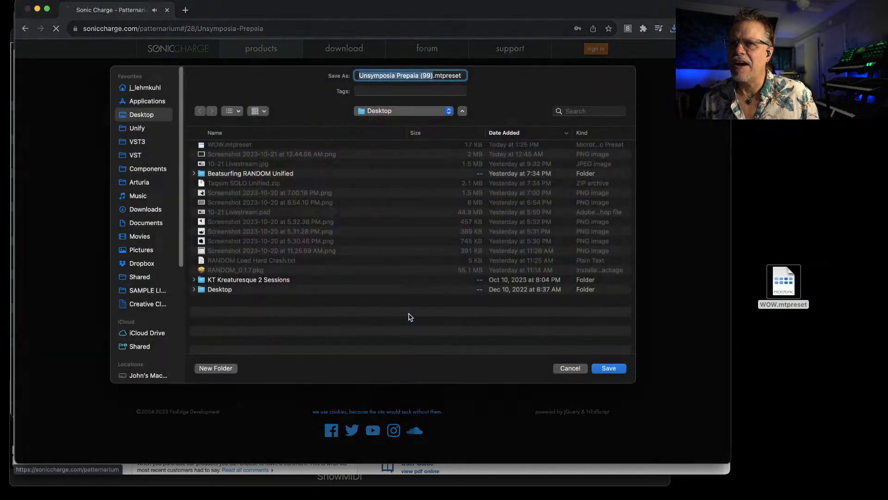
text(WOW)
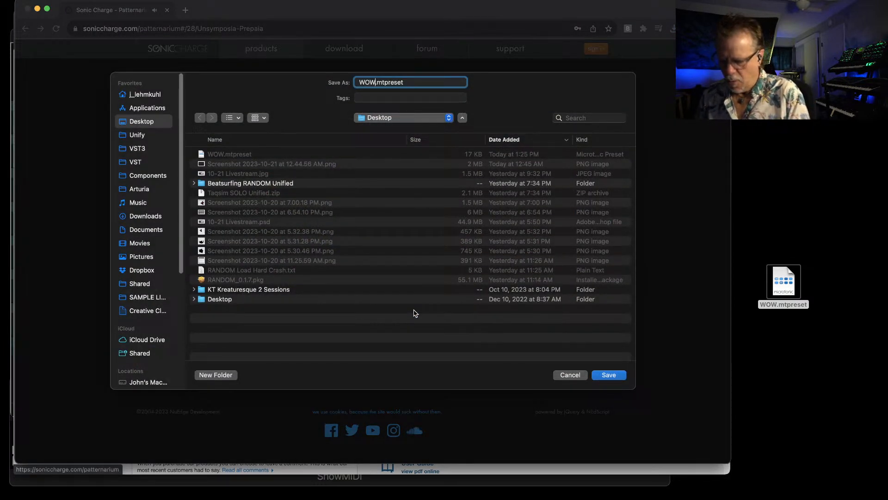
text(2)
key(Return)
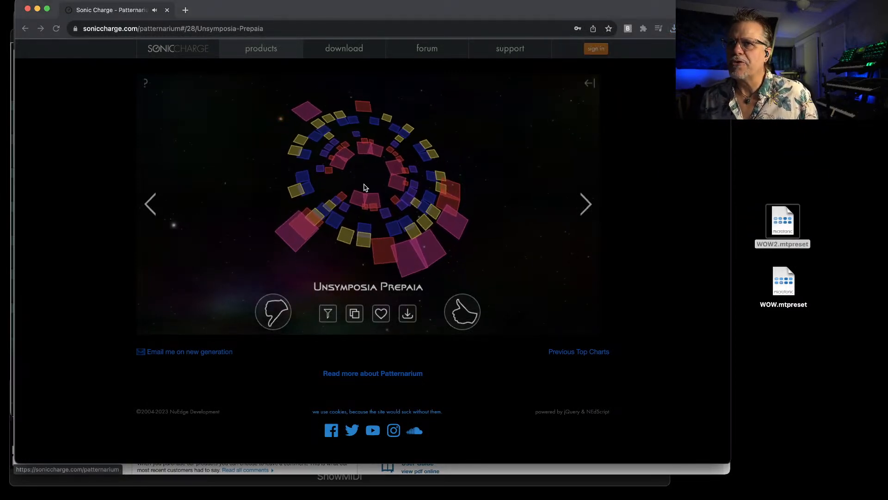
Close the Patternarium browser window and switch back to Unify
click(653, 183)
key(super+w)
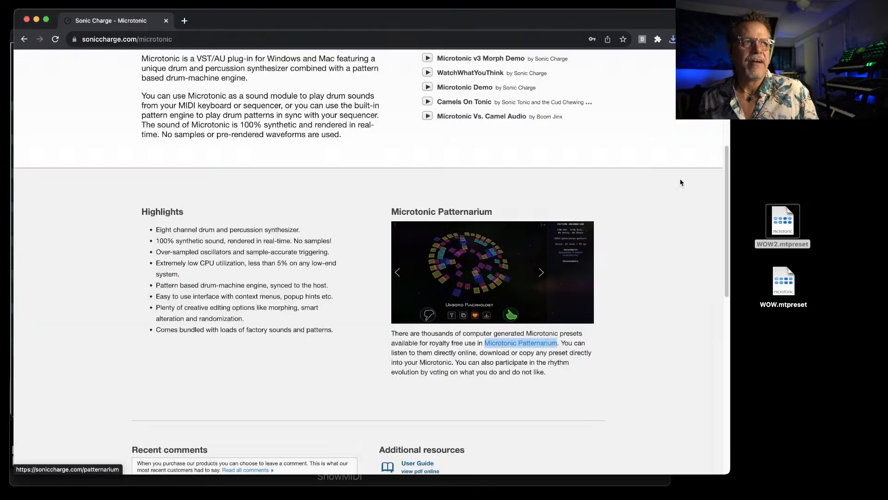
key(super+Tab)
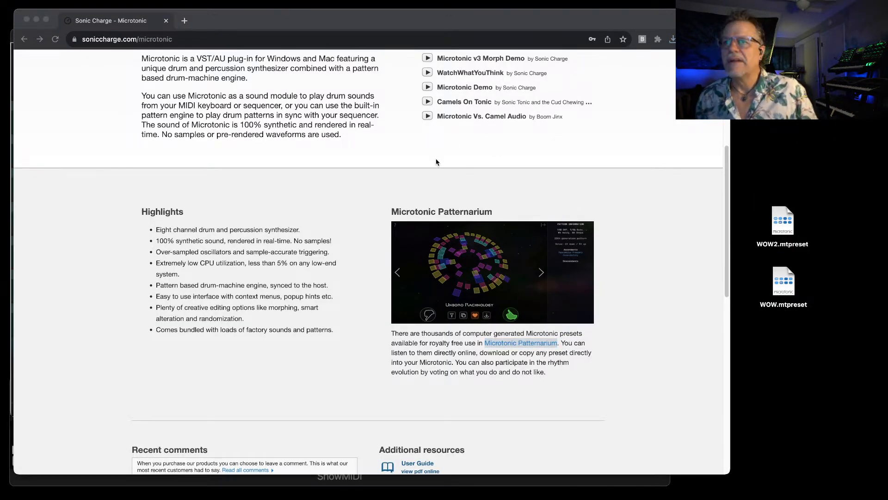
key(super+Tab)
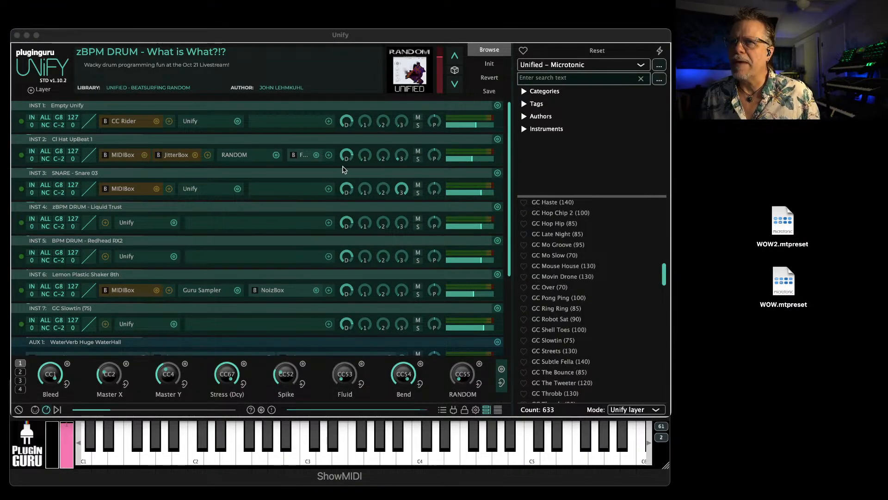
Open the Microtonic instrument inside the GC Slowtin (75) layer and load the WOW.mtpreset file from the Desktop
click(141, 324)
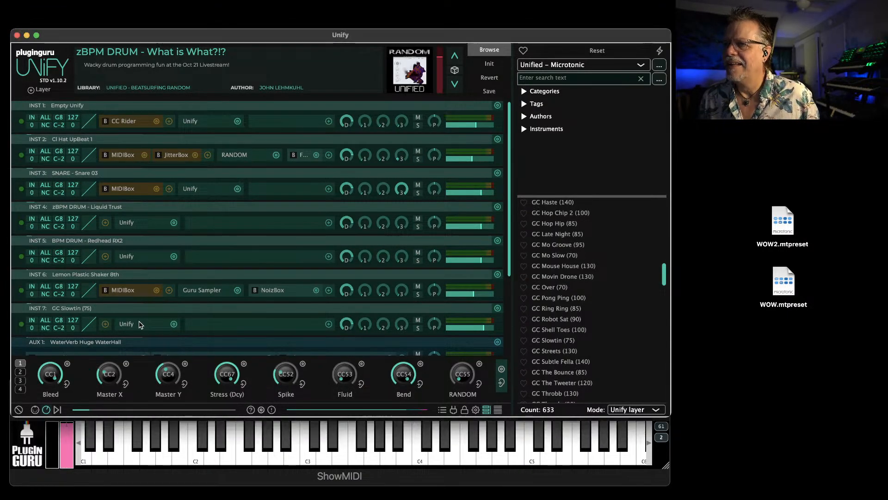
click(199, 181)
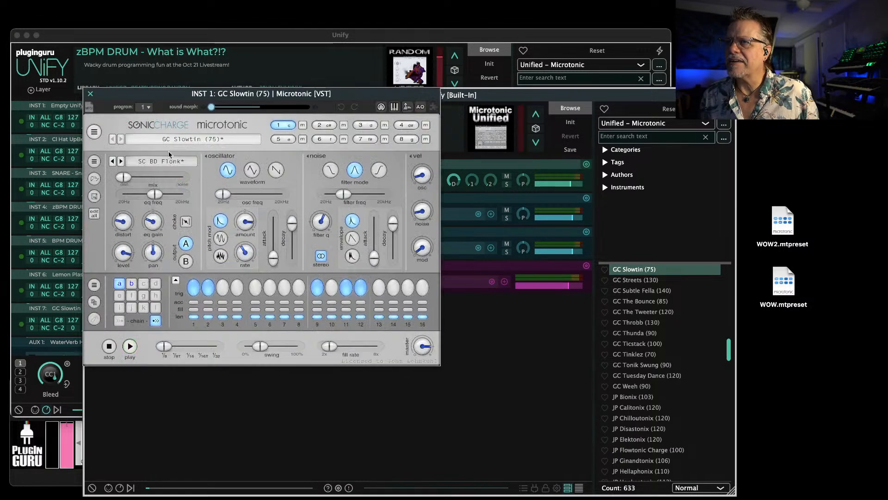
click(94, 131)
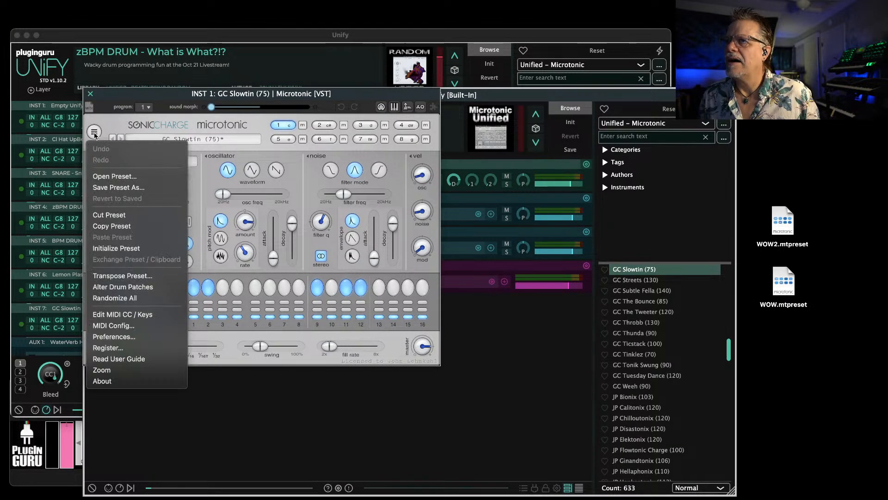
click(114, 176)
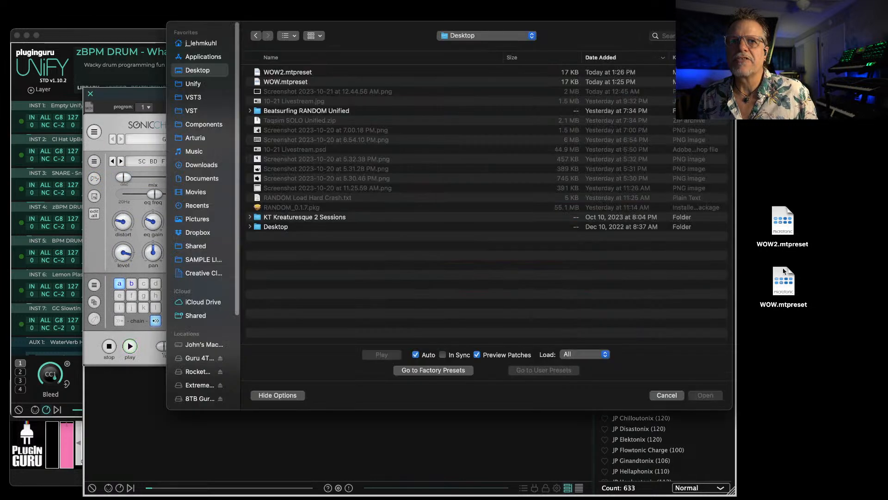
drag(784, 272, 638, 259)
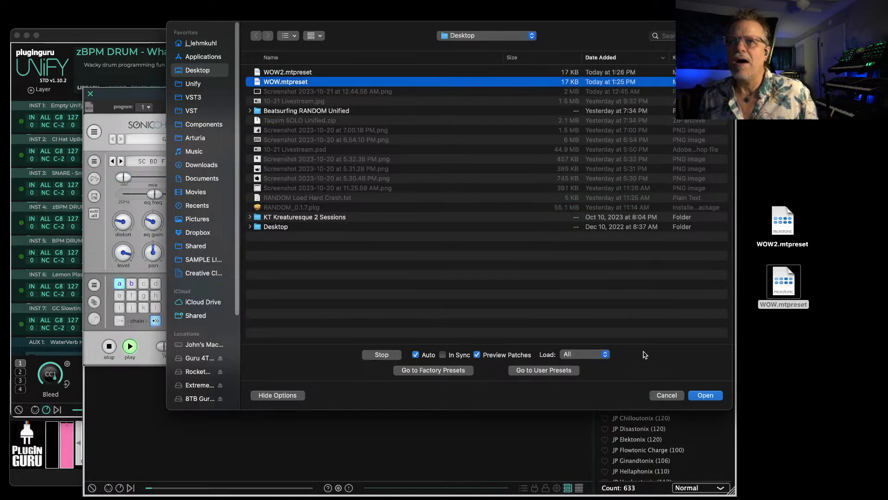
click(707, 396)
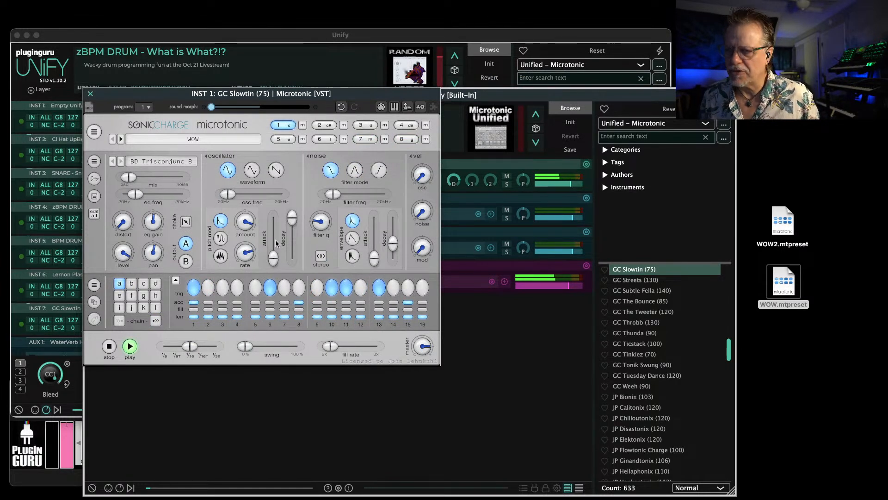
Stop and restart the WOW pattern in Microtonic, and slow its step rate to 1/8
click(109, 347)
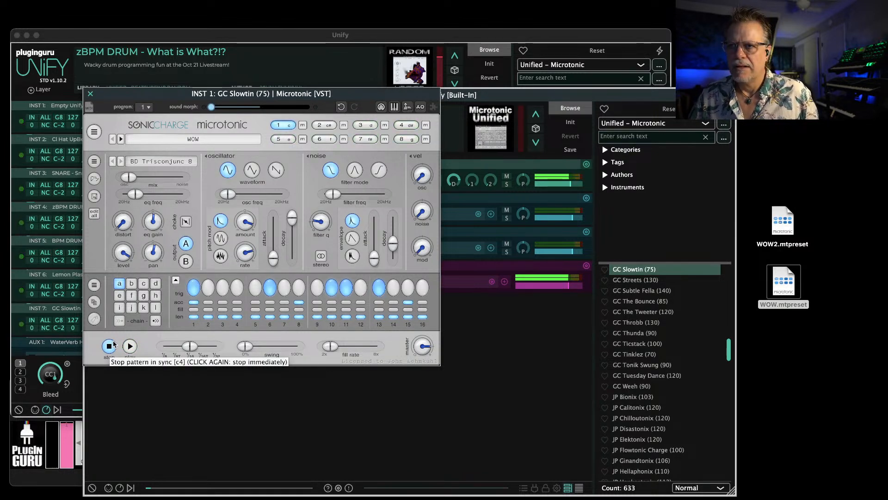
click(110, 348)
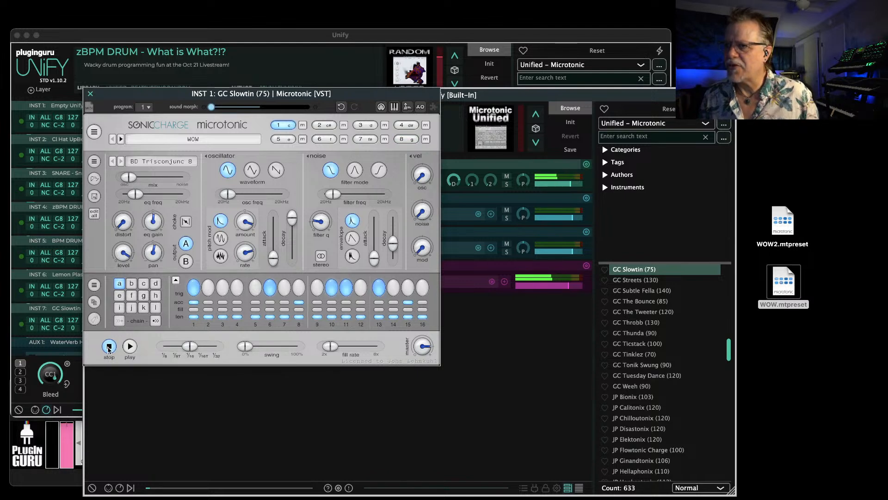
click(130, 346)
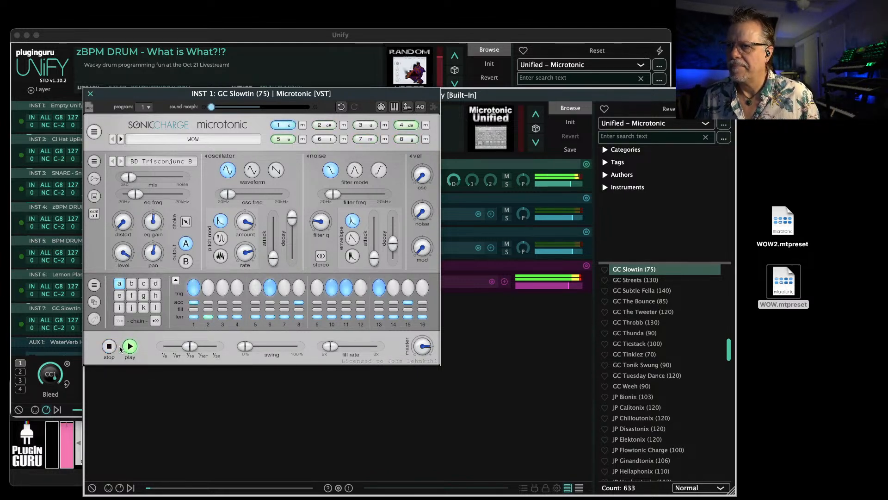
drag(190, 347, 125, 354)
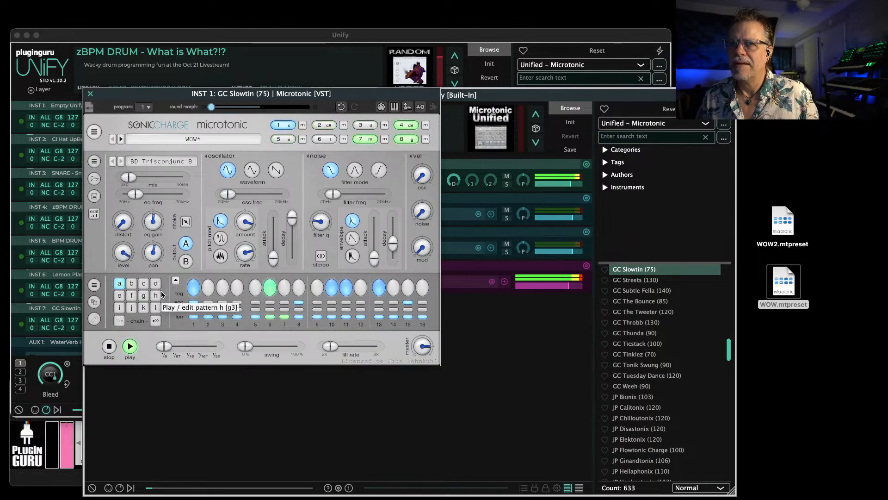
Examine the sounds and trigger patterns of Microtonic's eight drum channels while the pattern plays
click(325, 124)
click(371, 126)
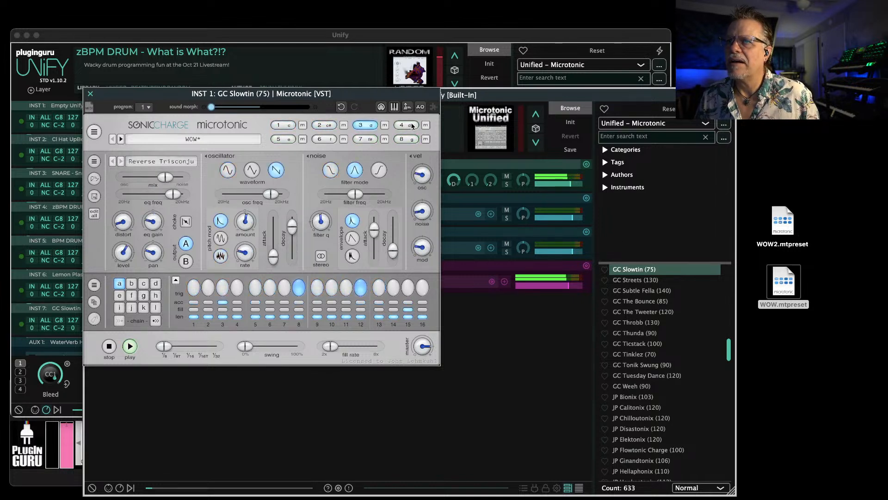
click(292, 139)
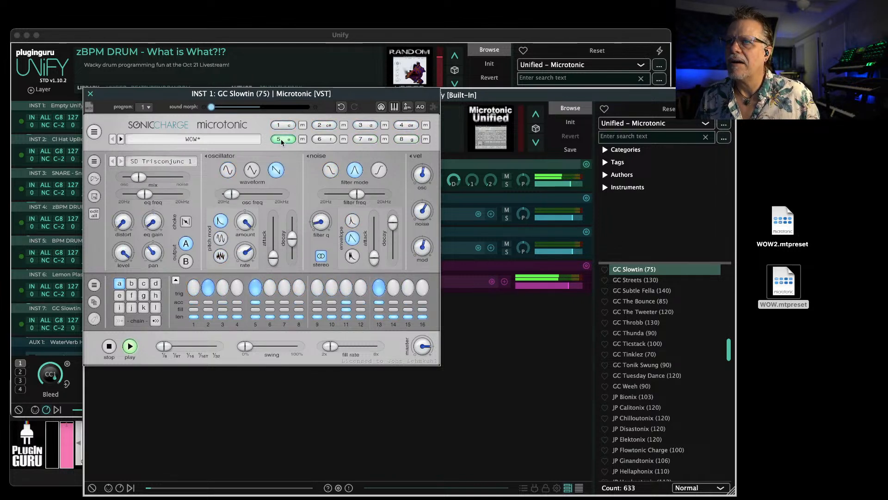
click(320, 139)
click(362, 137)
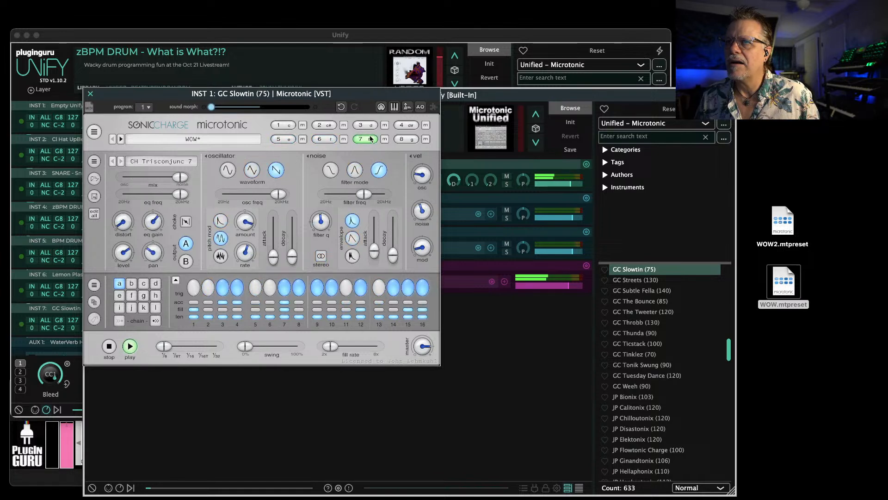
click(404, 138)
click(280, 127)
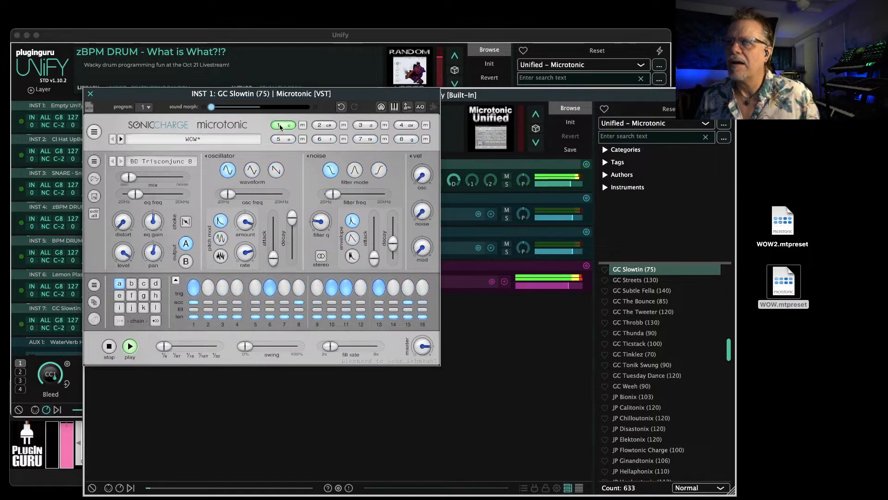
click(320, 125)
click(362, 125)
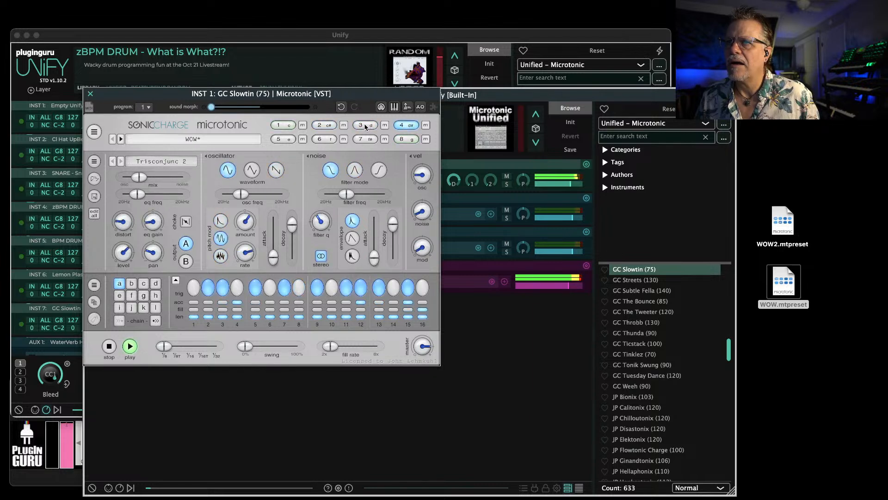
click(326, 125)
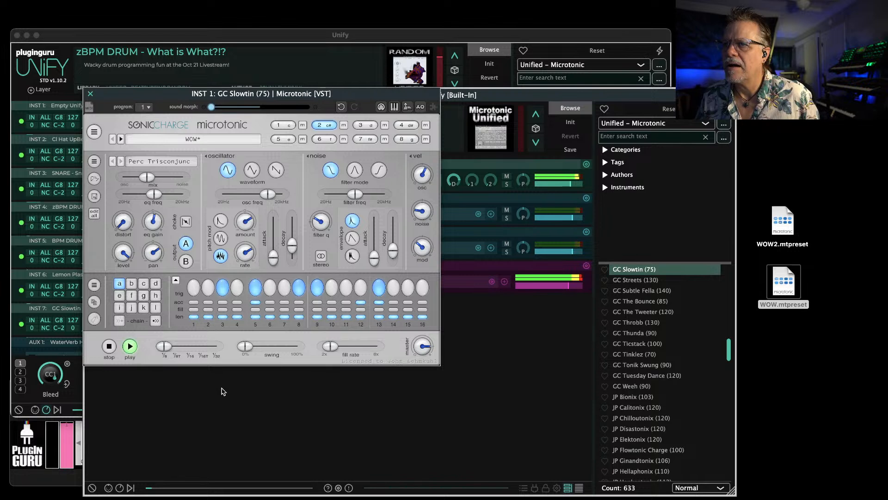
click(365, 125)
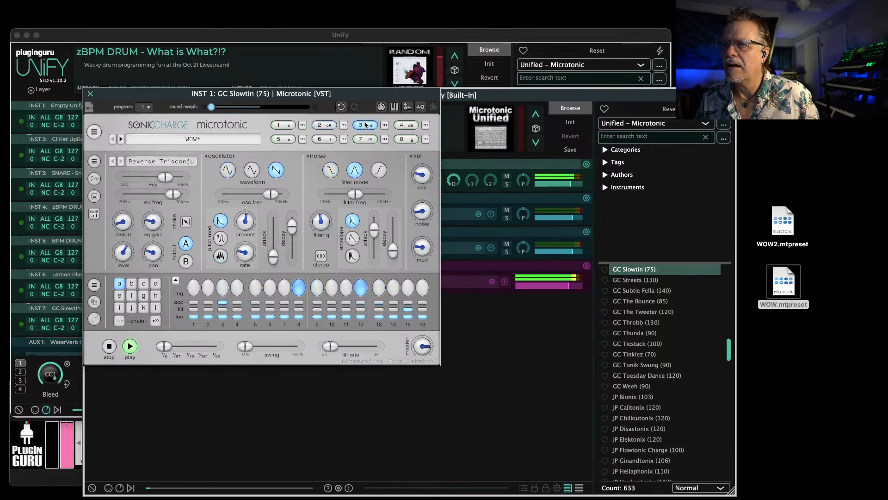
click(405, 126)
click(326, 139)
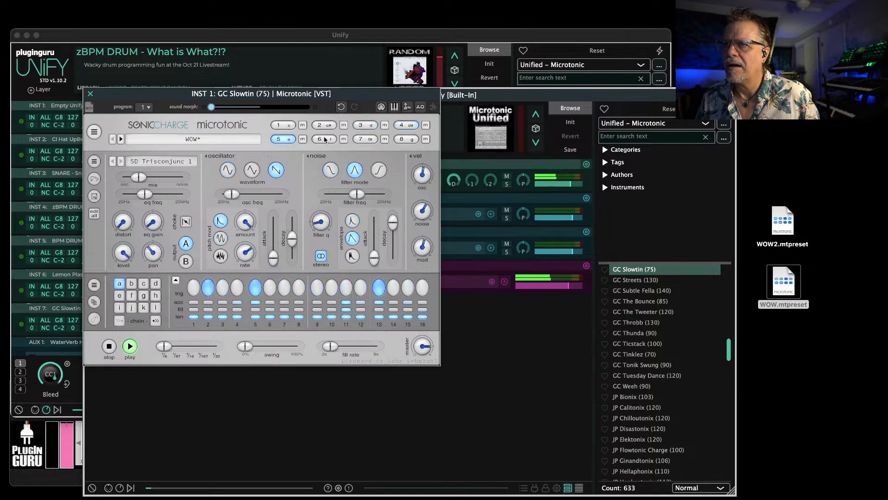
click(365, 138)
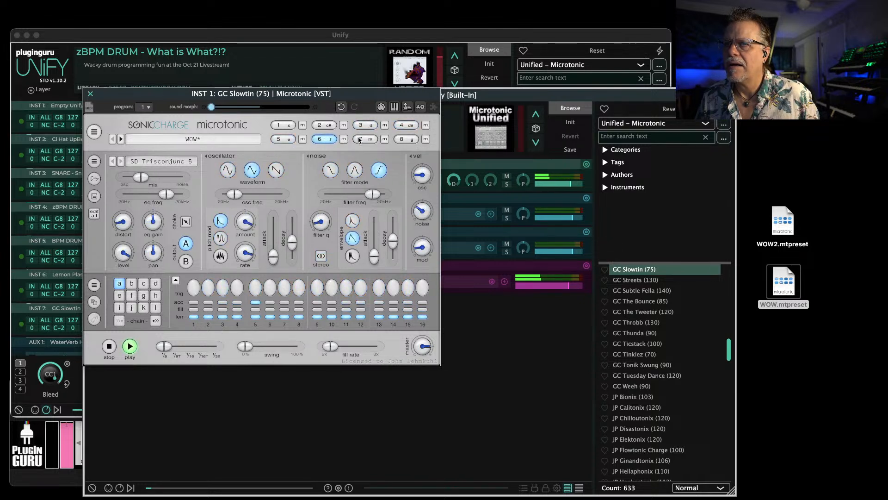
click(397, 140)
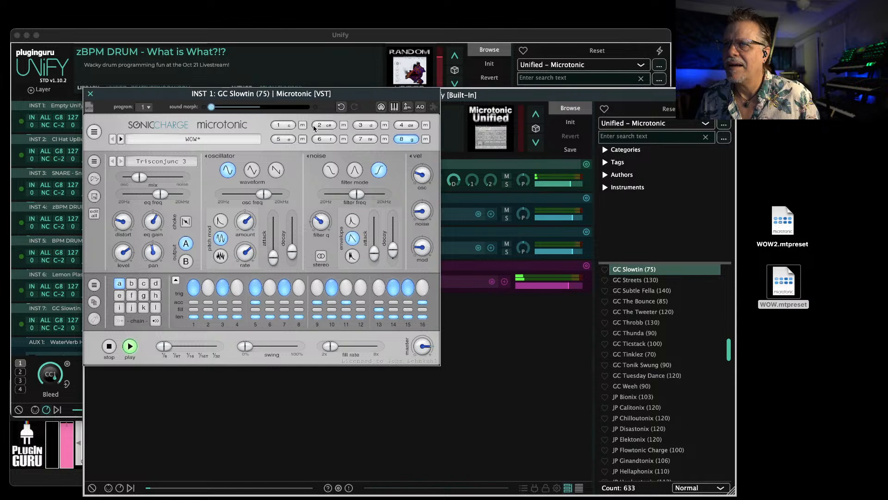
click(284, 124)
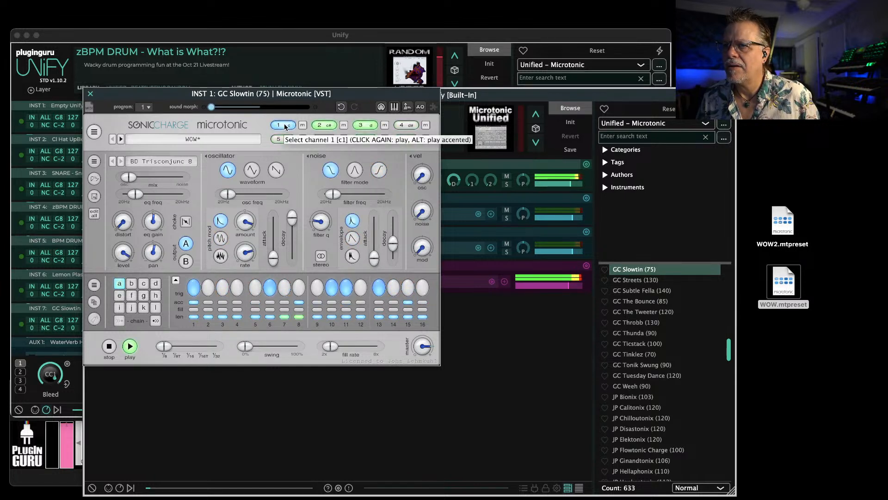
On drum channel 2, remove the accents from steps 5, 12 and 13 and clear the triggers on steps 5 and 13
click(326, 125)
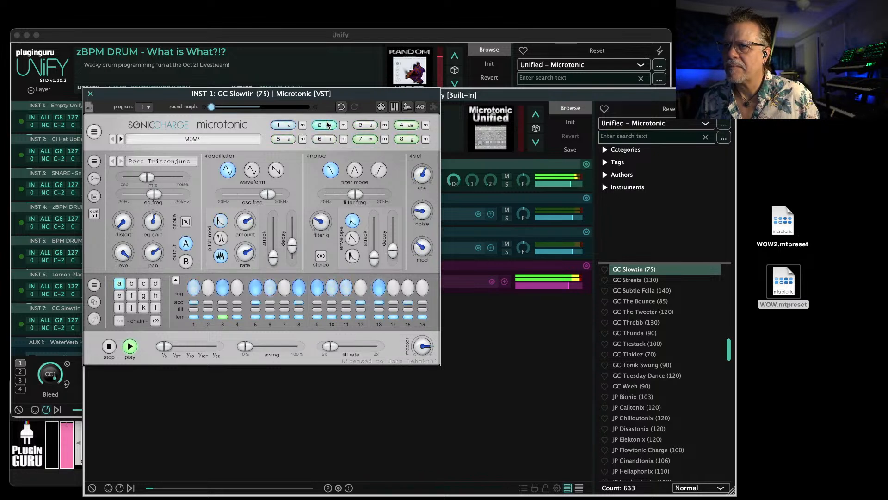
click(256, 302)
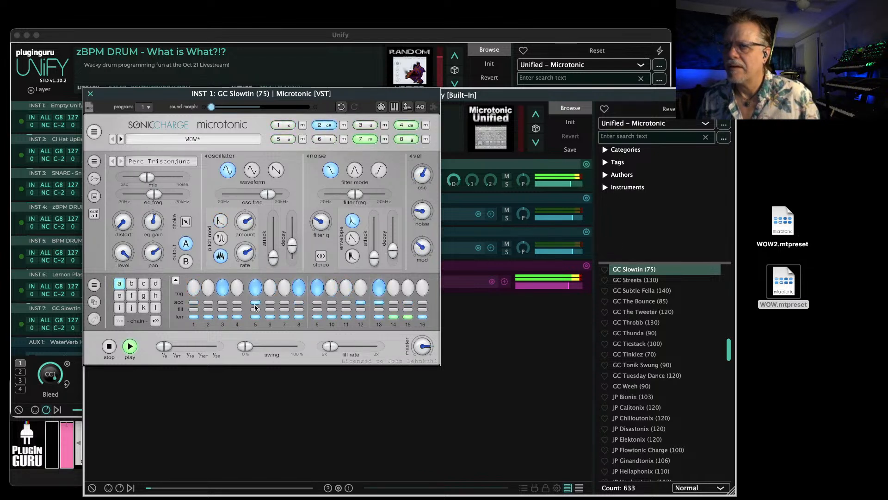
click(360, 302)
click(379, 303)
click(379, 290)
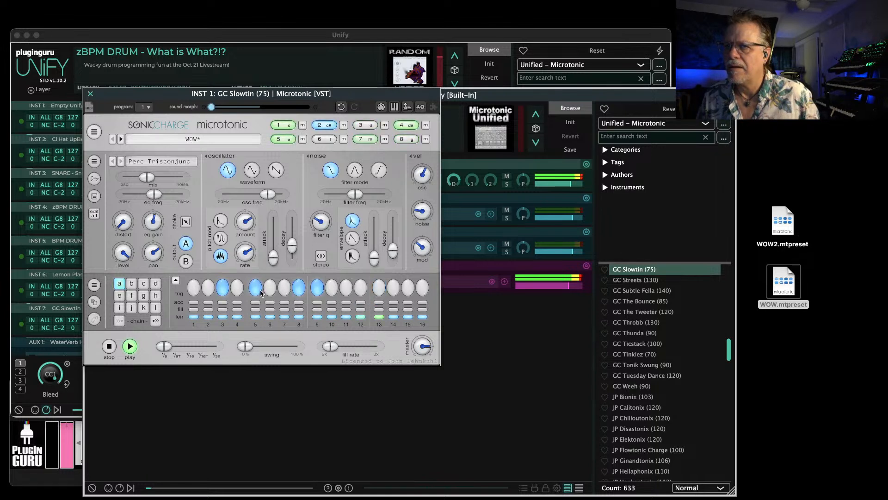
click(255, 289)
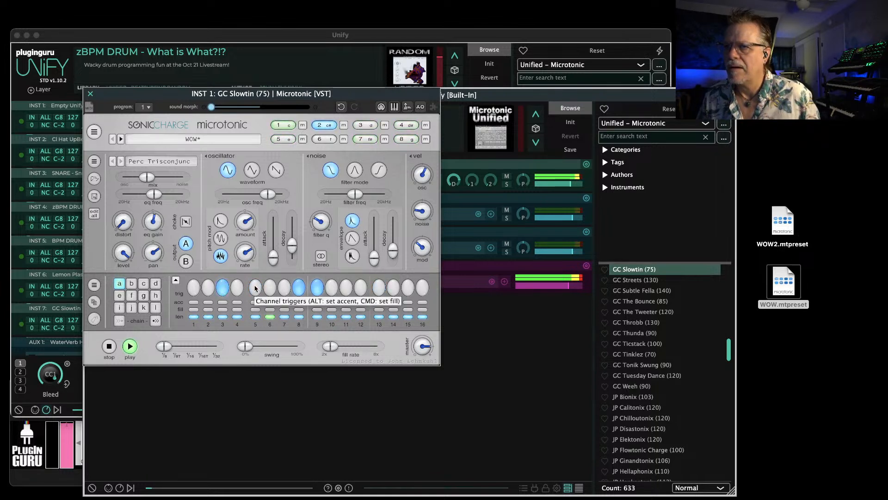
Check the patterns of drum channels 3 and 4, and select channel 5
click(362, 125)
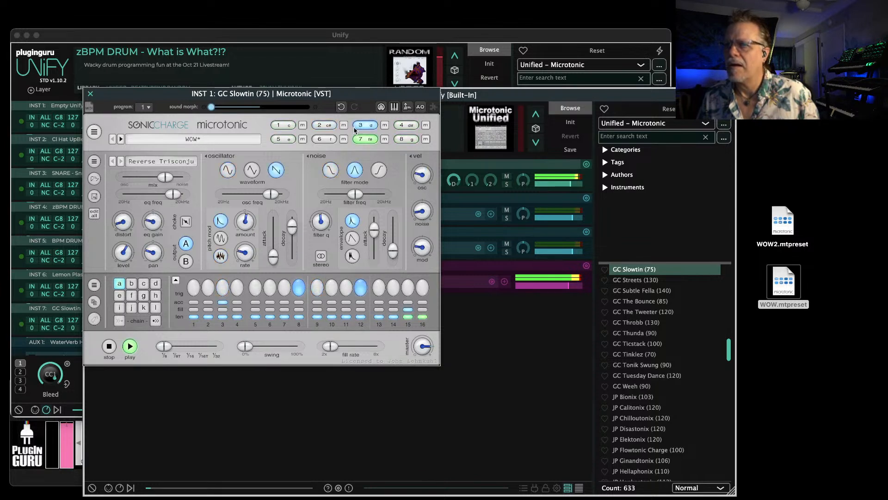
click(405, 125)
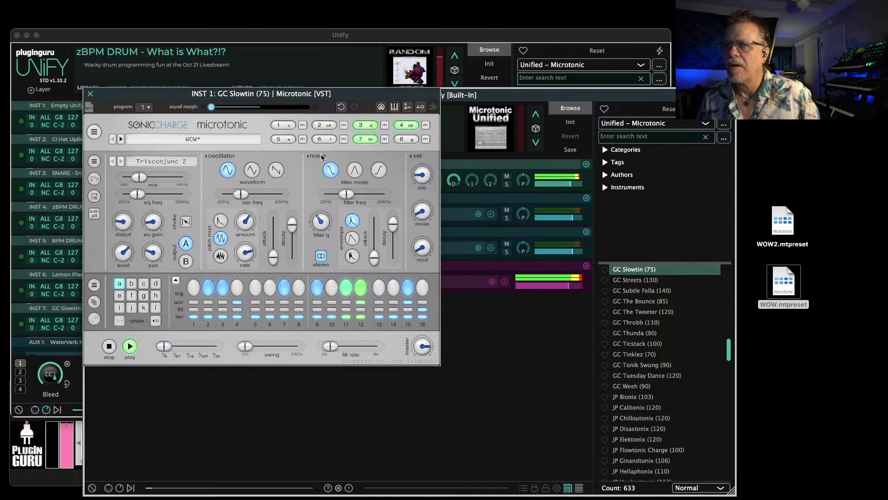
click(276, 140)
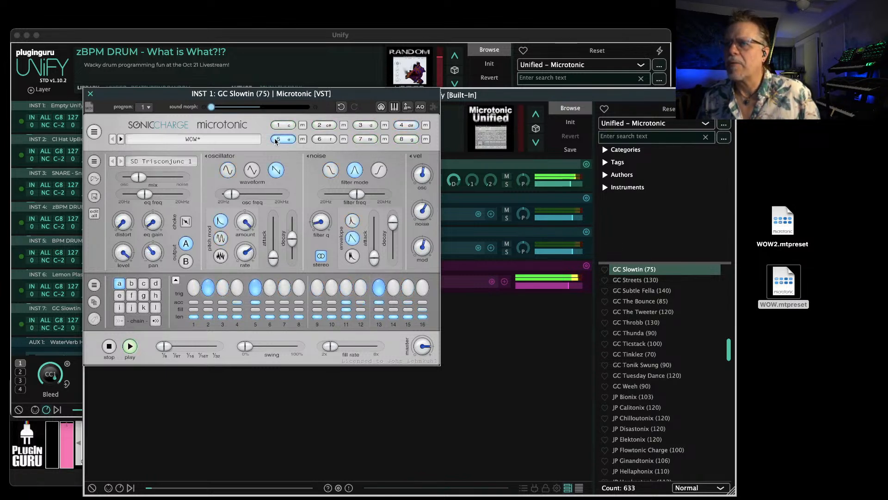
Try channel 5 without its triggers on steps 5 and 13, and restore them
click(256, 293)
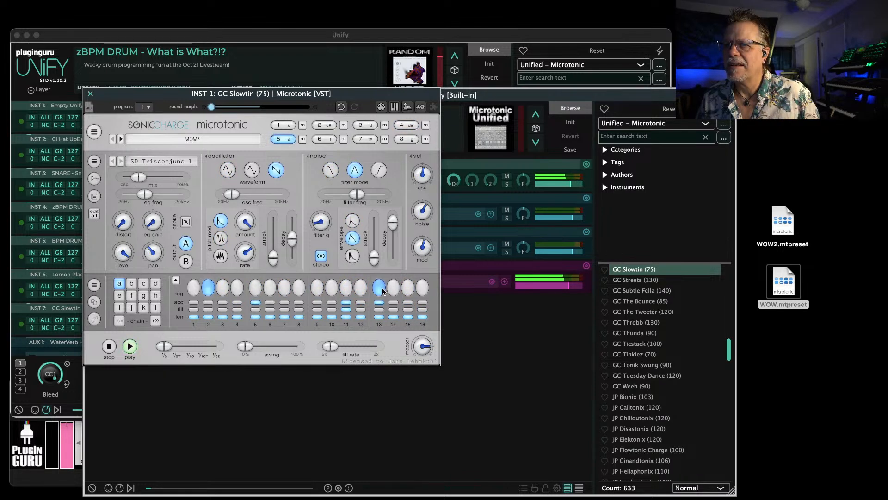
click(382, 287)
click(373, 288)
click(255, 287)
Shorten the noise envelope decay of drum channel 5 with the pattern playing, and close the Microtonic and nested GC Slowtin (75) windows
key(space)
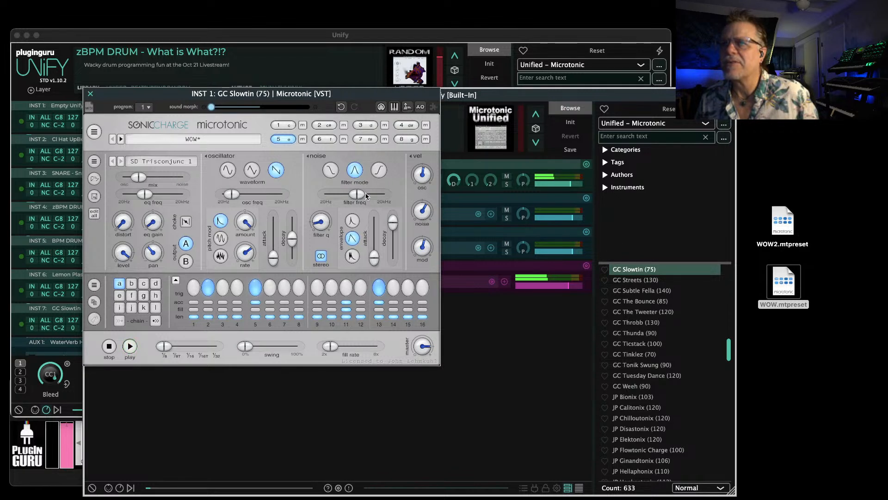
key(space)
drag(390, 228, 389, 237)
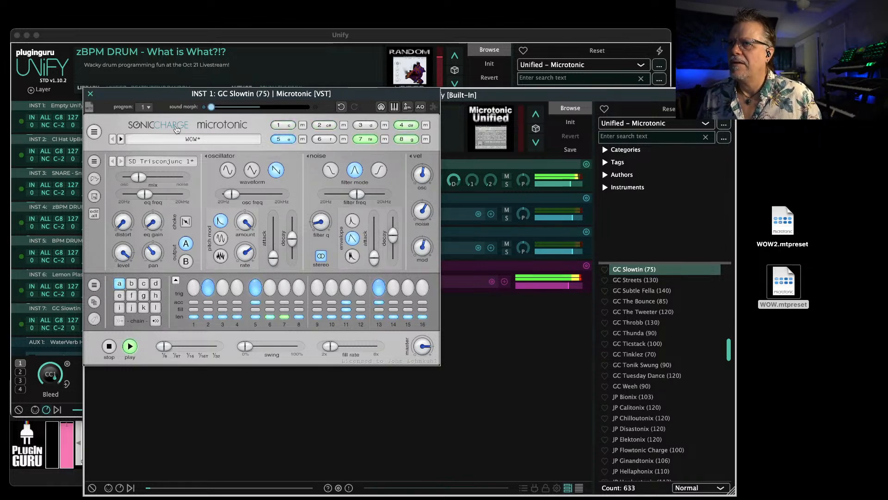
click(91, 93)
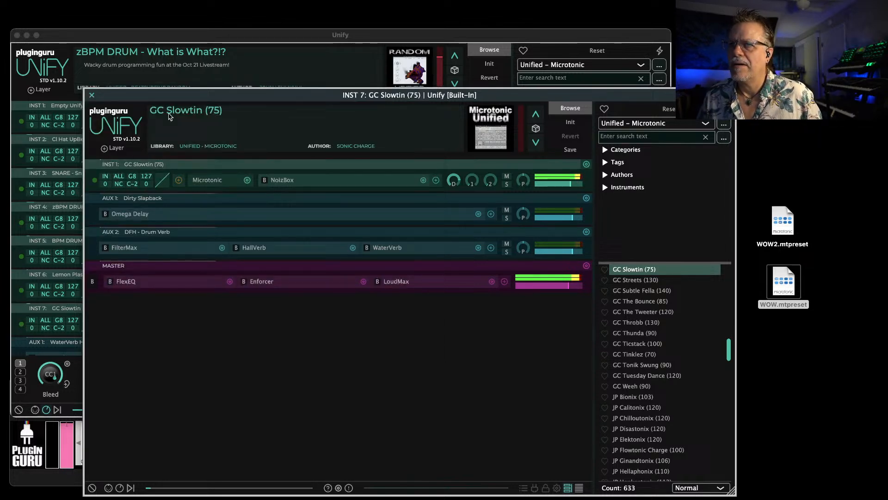
click(90, 95)
Duplicate the GC Slowtin (75) instrument layer, INST 7, in the main patch
scroll(375, 283, down, 3)
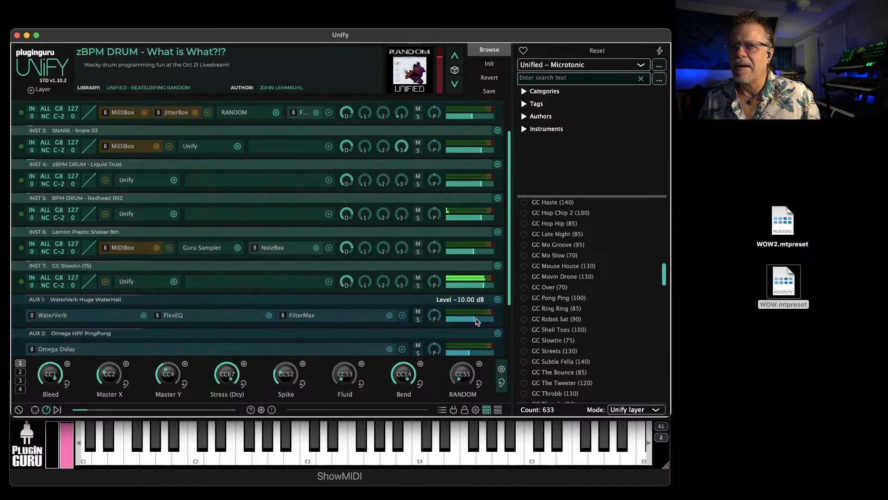
click(498, 265)
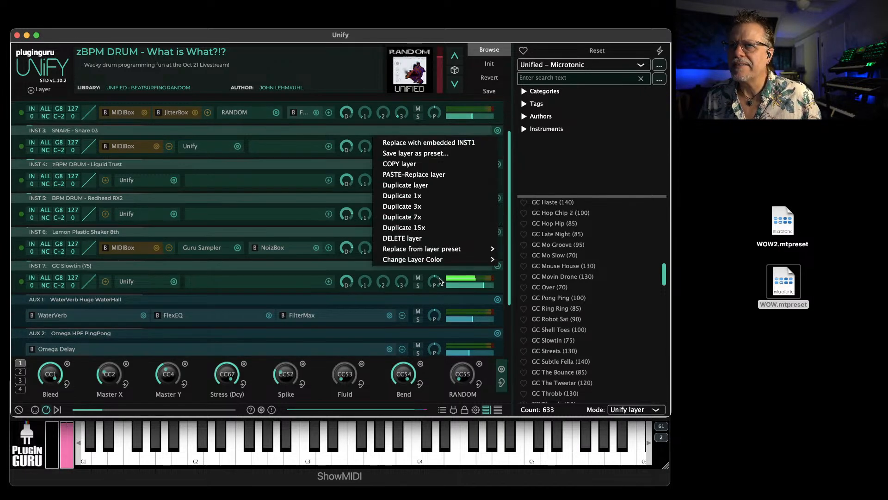
click(410, 186)
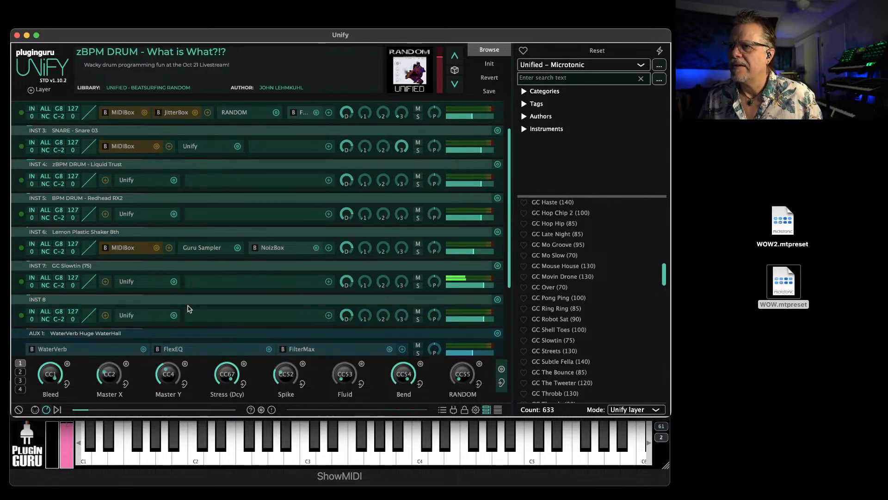
Open Microtonic inside the duplicated layer, INST 8, and load WOW2.mtpreset from the Desktop
click(127, 315)
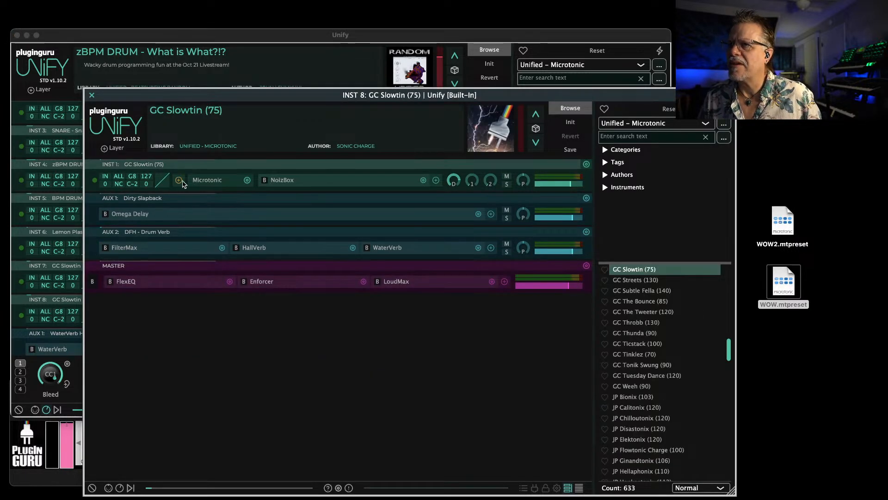
click(205, 186)
click(94, 133)
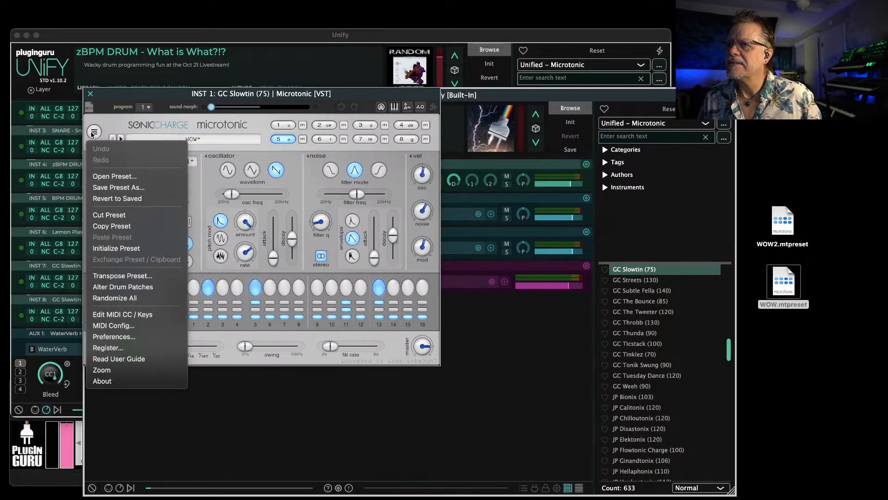
click(113, 177)
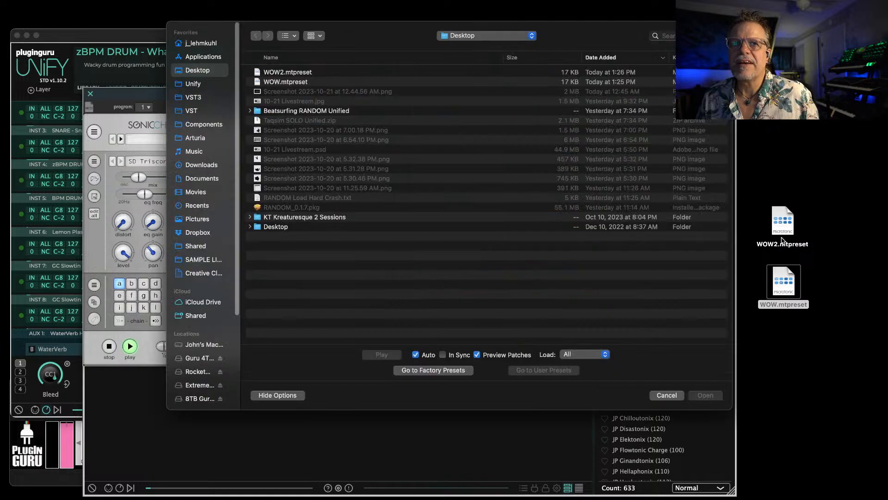
drag(786, 228, 544, 248)
click(706, 396)
Slow the WOW2 pattern's step rate to 1/8, start its playback, and close the Microtonic and nested layer windows
drag(184, 349, 138, 352)
click(131, 347)
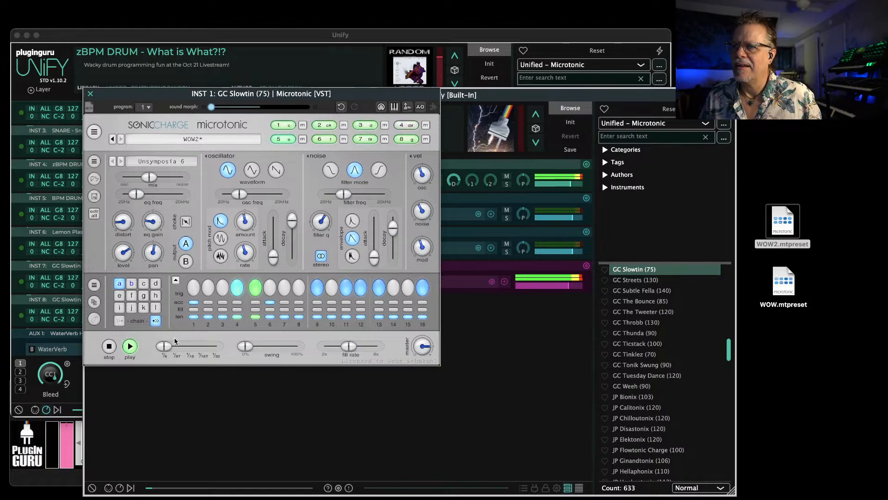
click(90, 95)
click(90, 95)
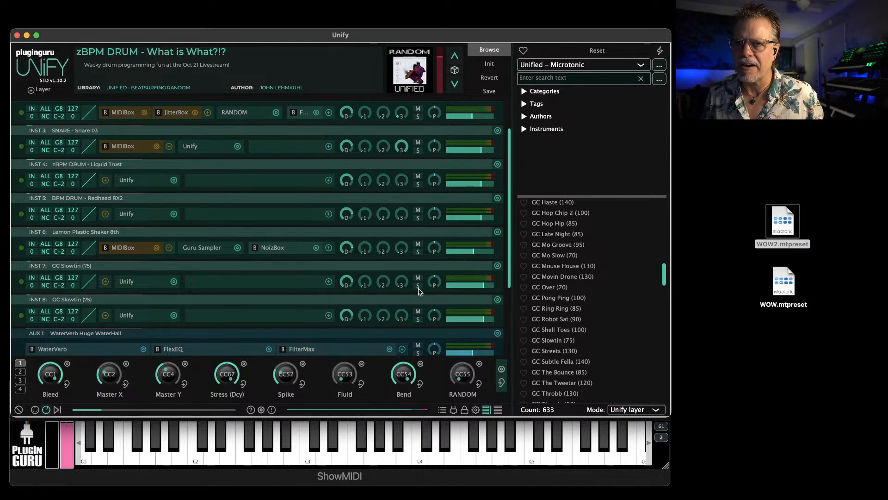
Solo the original GC Slowtin (75) layer, INST 7
click(419, 288)
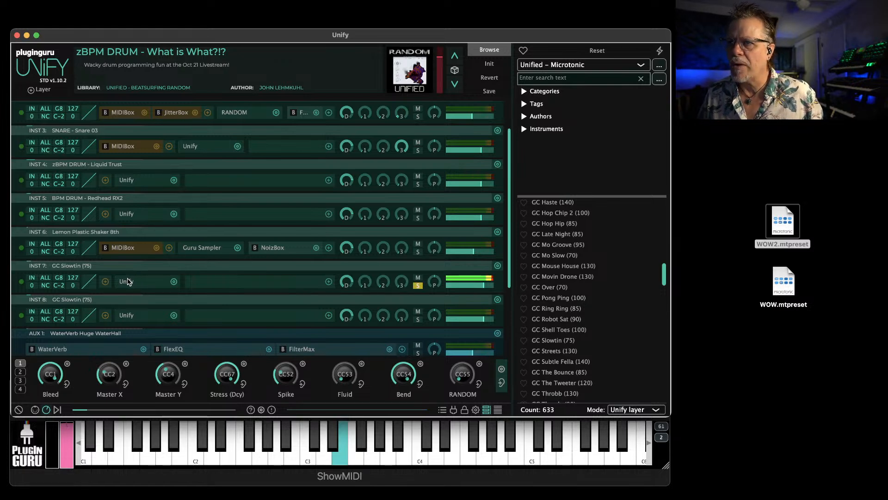
Inspect the WOW pattern in Microtonic inside the INST 7 GC Slowtin (75) layer and close its windows
click(129, 281)
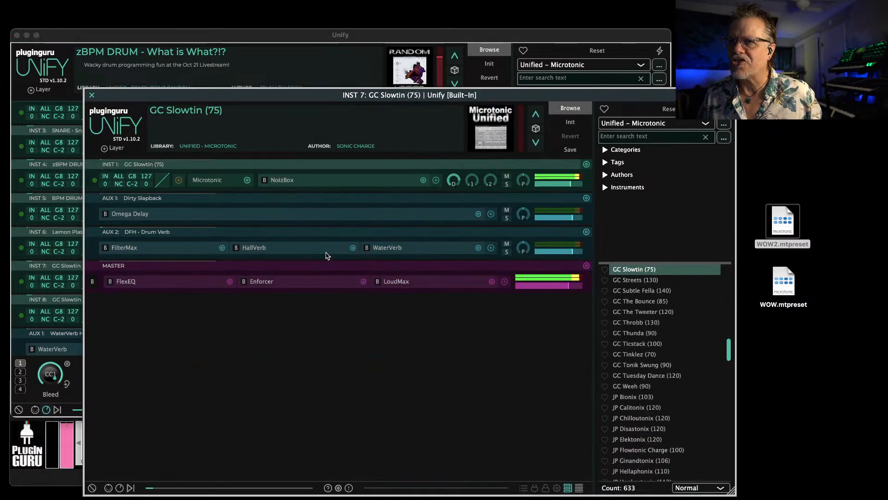
click(211, 183)
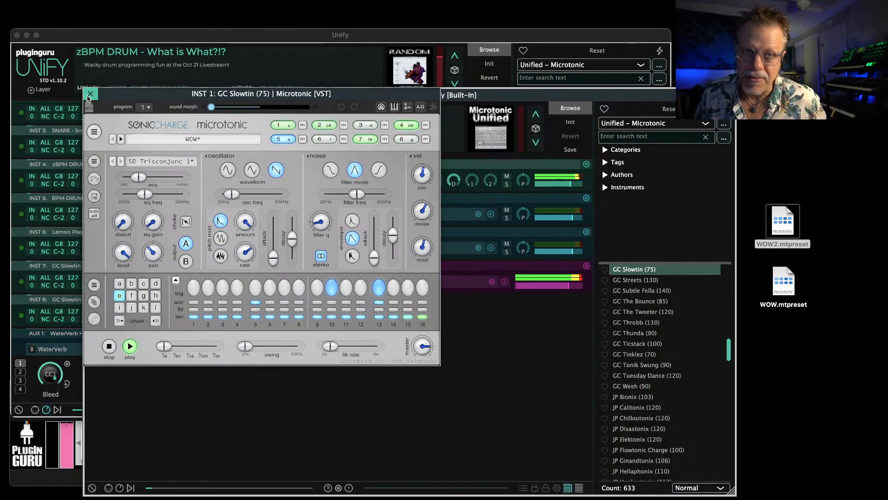
drag(123, 93, 194, 145)
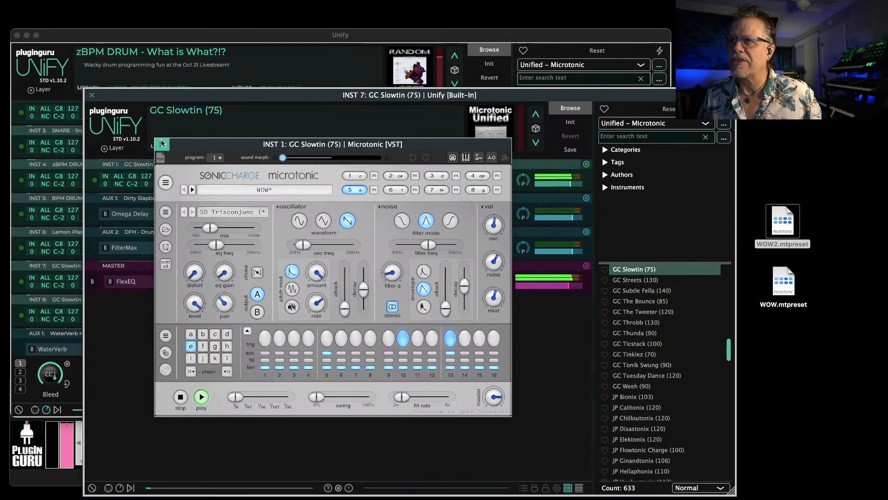
click(162, 144)
click(91, 96)
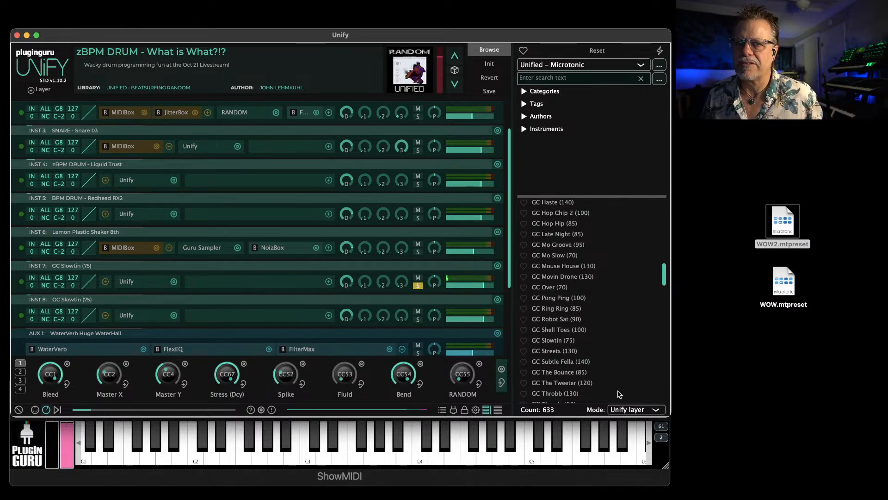
Set the browser's load mode to Normal, audition GC Ring Ring (85), and load GC Shell Toes (100) as the patch
click(631, 412)
click(633, 418)
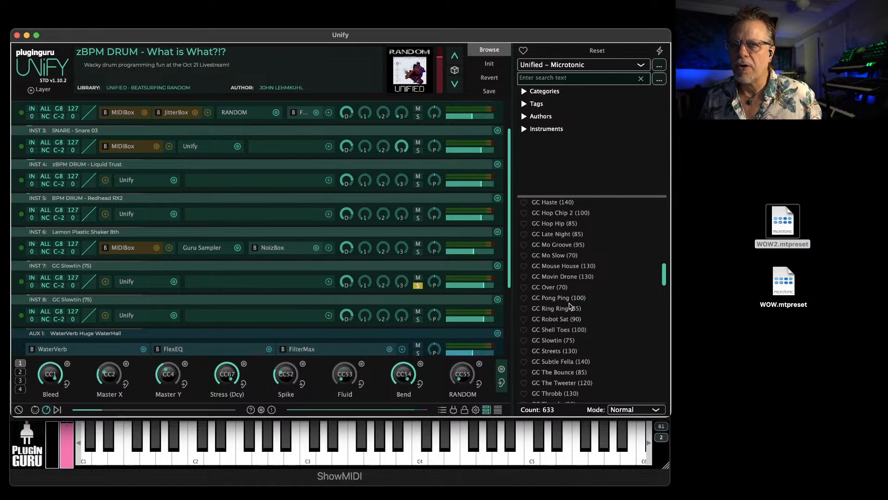
click(572, 309)
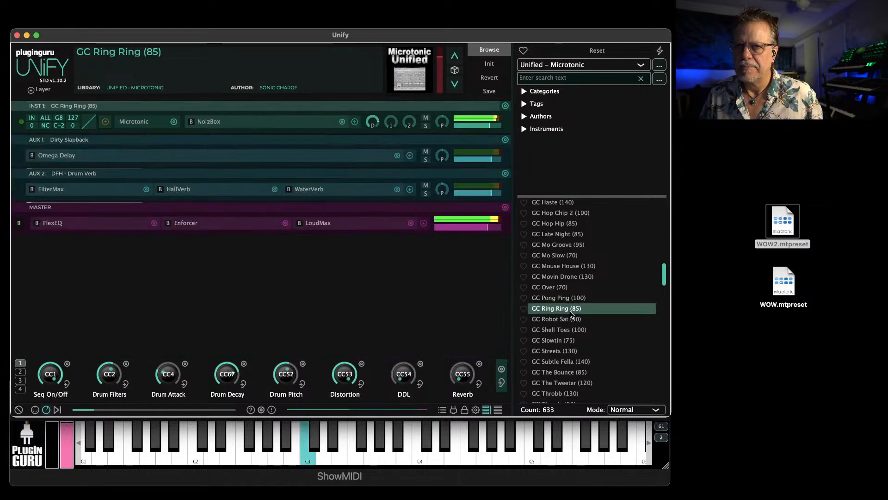
click(573, 329)
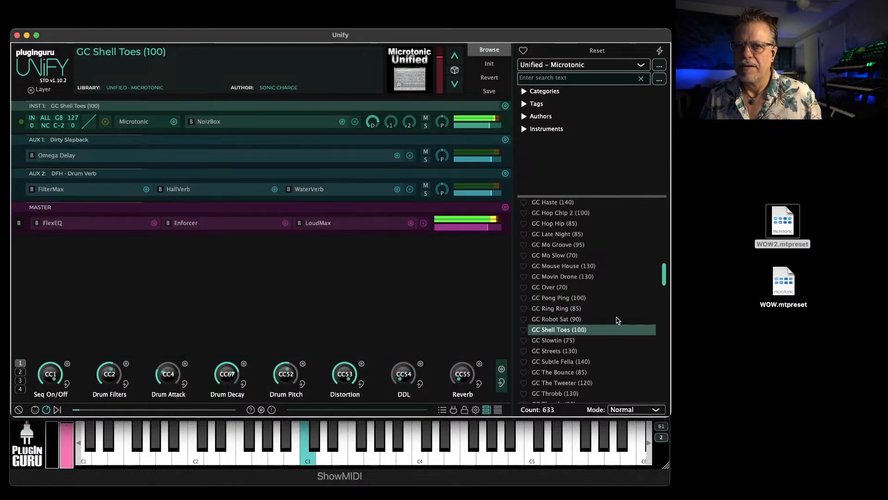
In Unify layer mode, add JP Ultratonix (100), PTN Admoniform Hognath (131) and PTN Bescence Reservault (123) as layers
scroll(597, 328, down, 3)
click(631, 411)
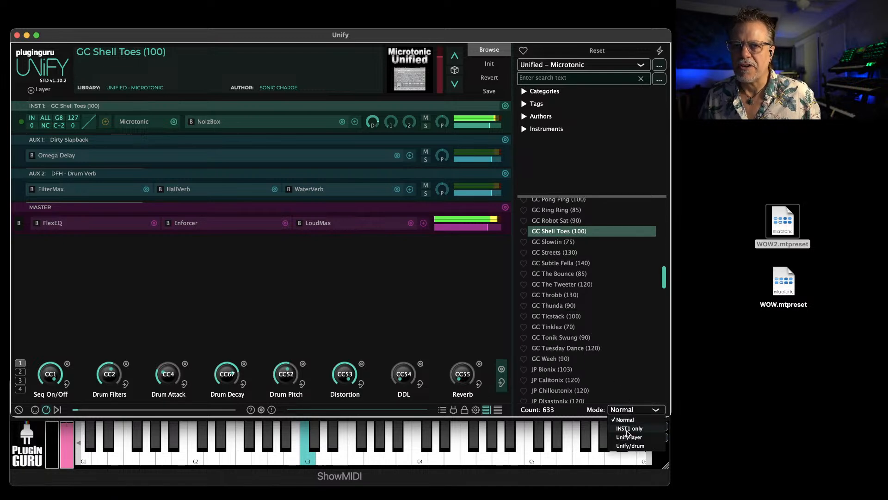
click(629, 440)
scroll(593, 333, down, 5)
scroll(593, 334, down, 3)
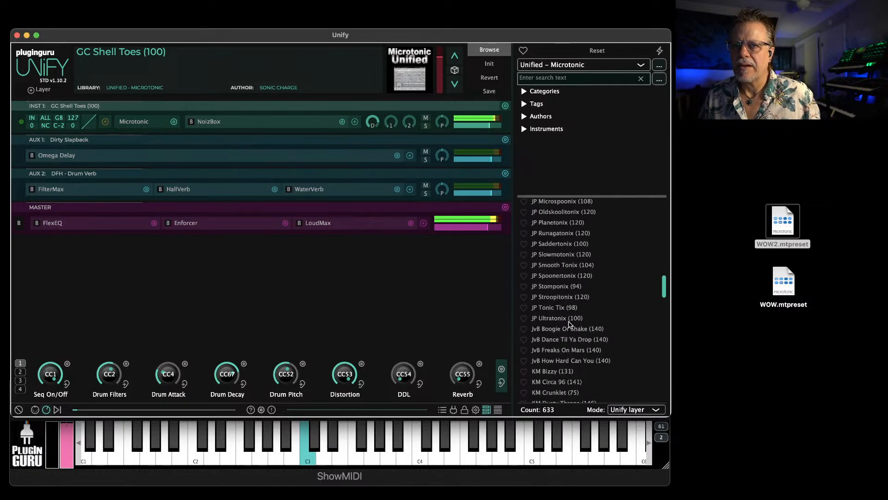
click(571, 326)
scroll(571, 326, down, 5)
click(568, 308)
scroll(568, 309, down, 4)
click(570, 313)
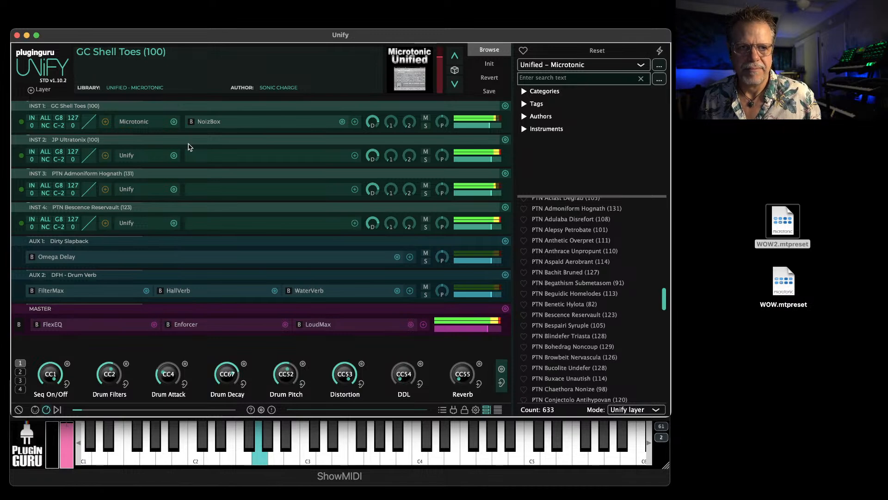
Add the Unify Standard dynamics effect Pump House at the end of the MASTER effects chain
click(422, 325)
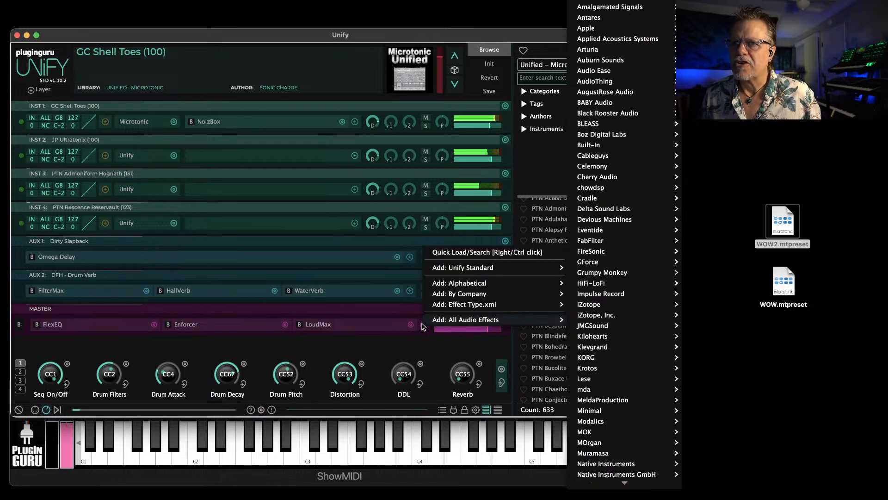
mouse_move(541, 262)
mouse_move(607, 218)
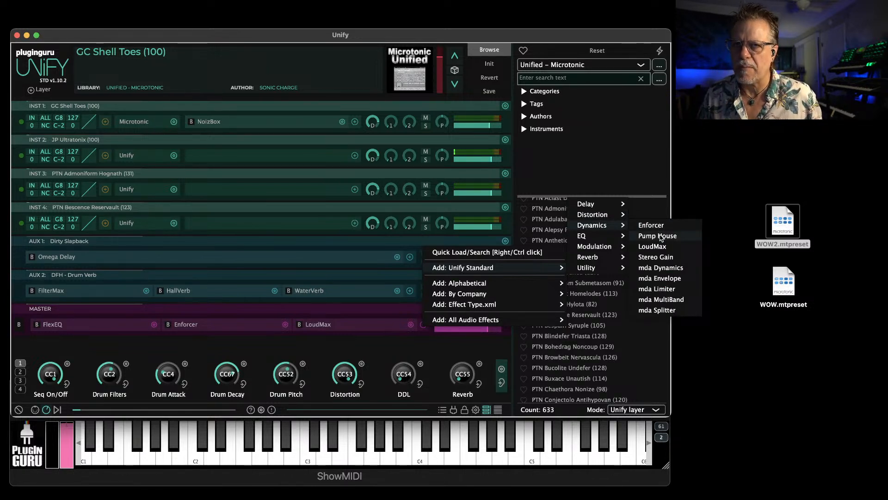
click(661, 237)
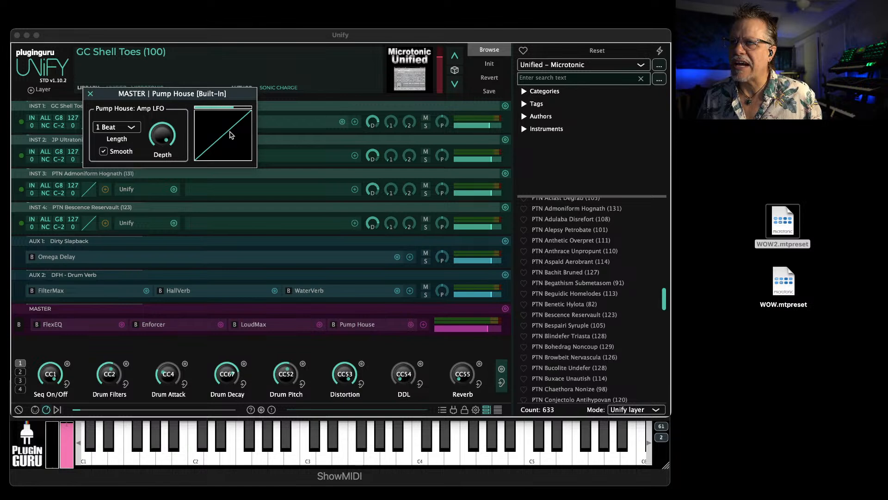
Reshape Pump House's gain curve to start at full level, hold to just before the middle, and fall through a bend to zero
click(215, 135)
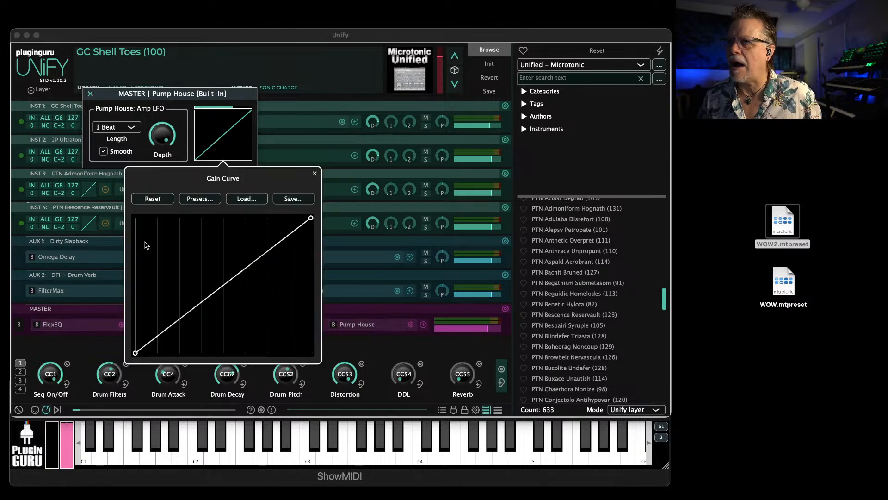
drag(135, 353, 135, 217)
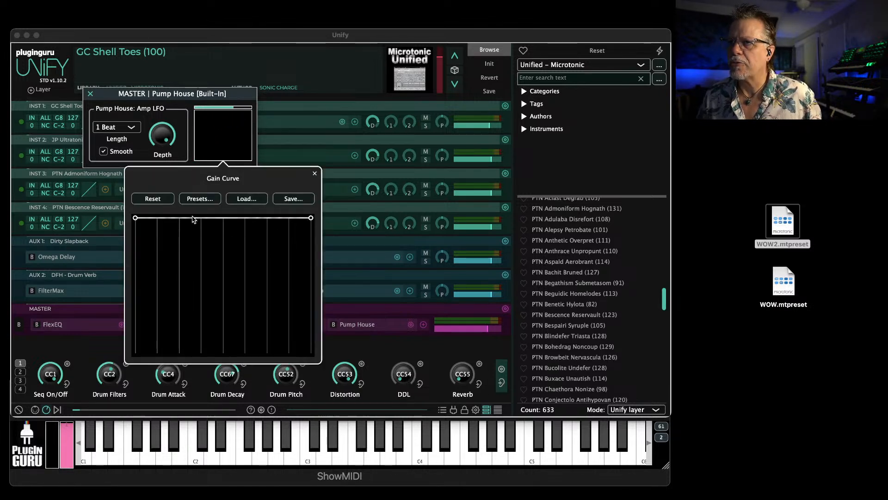
click(214, 219)
click(252, 221)
click(253, 221)
click(253, 219)
drag(254, 221, 259, 310)
drag(311, 218, 314, 398)
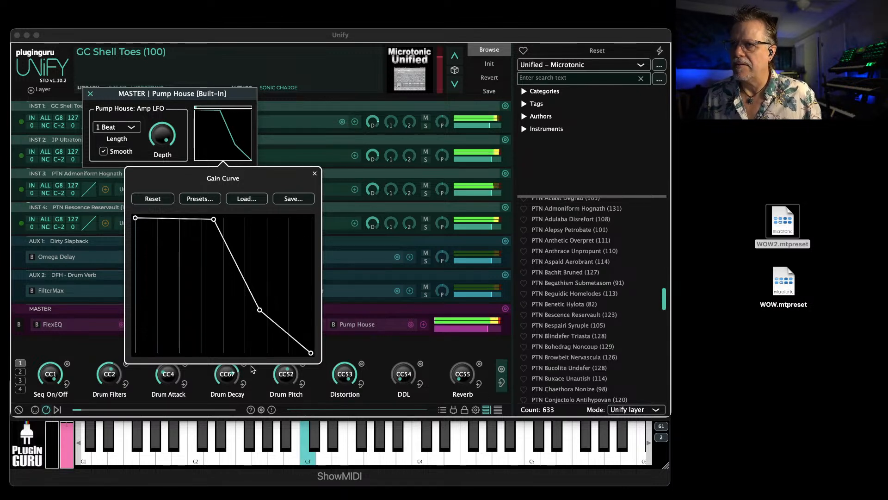
Add points to the first half of the gain curve that cut it steeply to zero and return it to full level near the middle
click(176, 219)
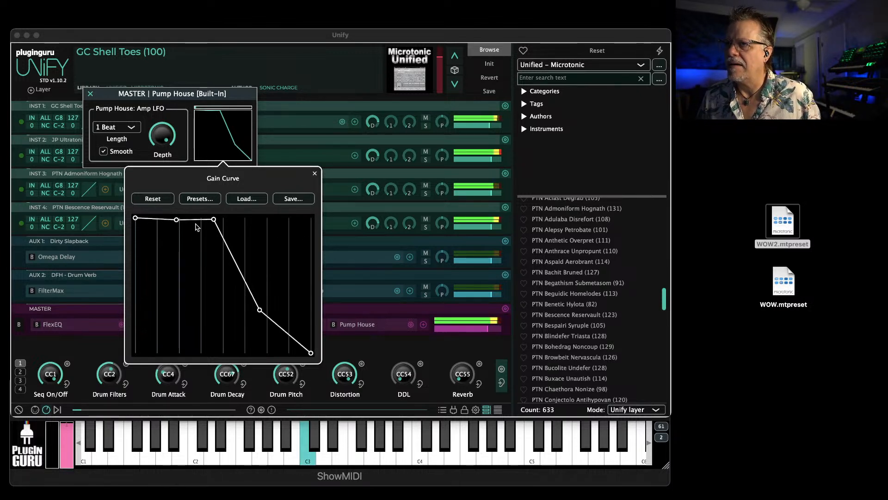
click(161, 218)
drag(176, 219, 166, 353)
click(193, 284)
drag(192, 283, 212, 352)
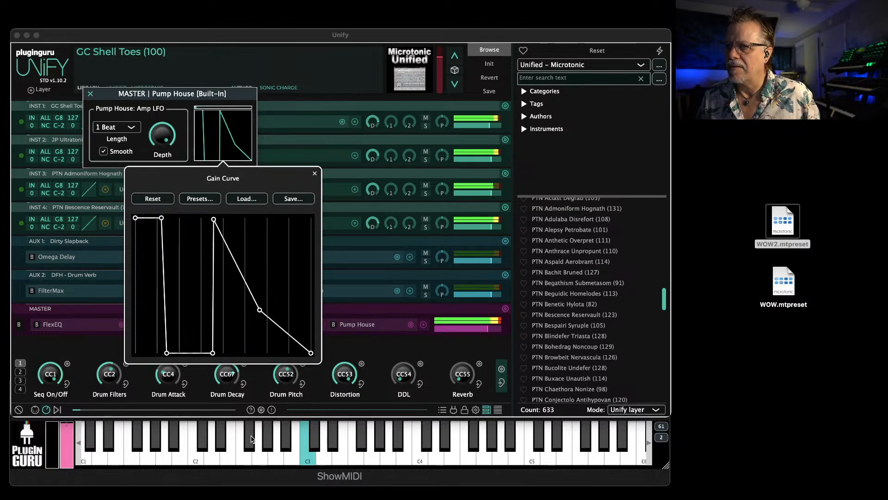
Shape a narrow second full-level pulse just past the gain curve's middle with silence after it, and adjust Pump House's depth
drag(213, 219, 225, 218)
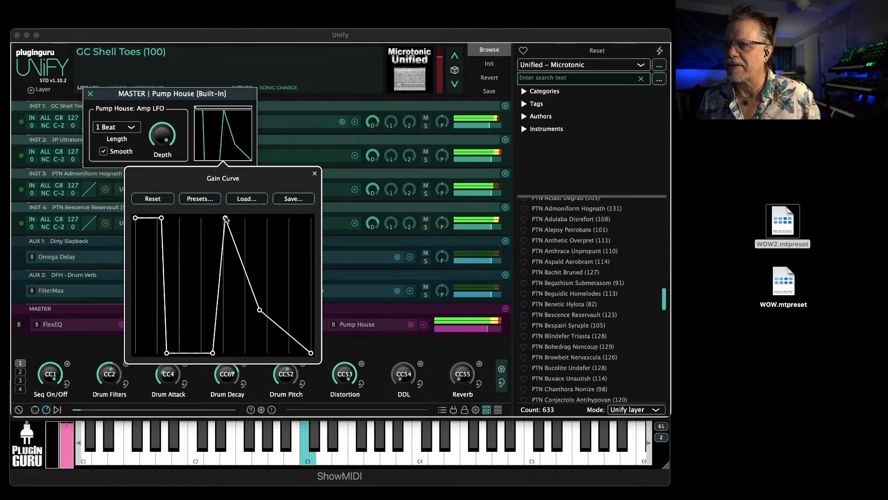
drag(213, 353, 223, 353)
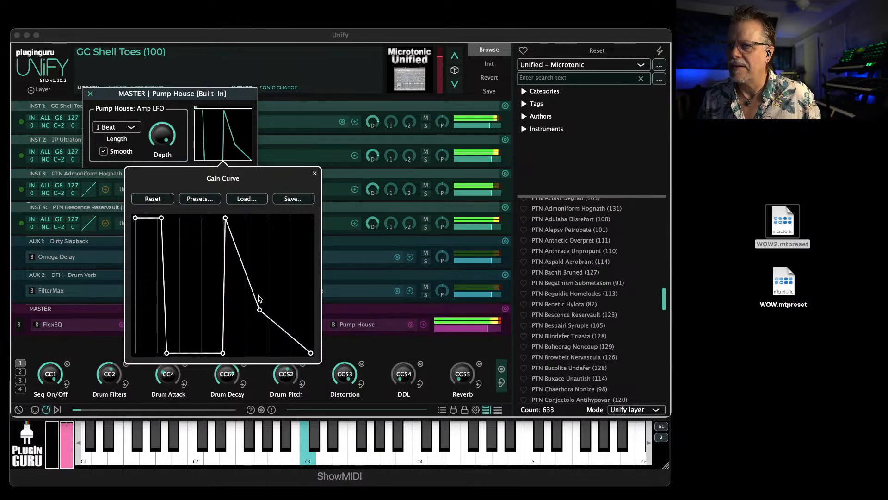
drag(249, 284, 254, 206)
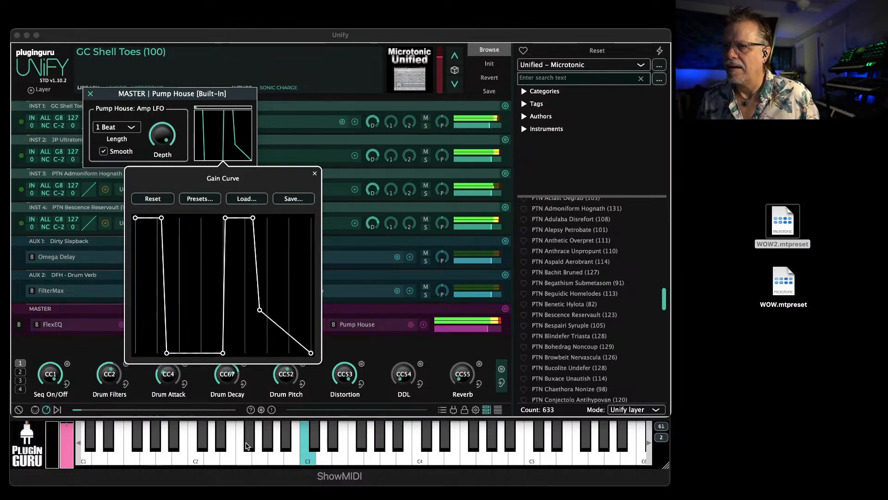
drag(279, 329, 260, 353)
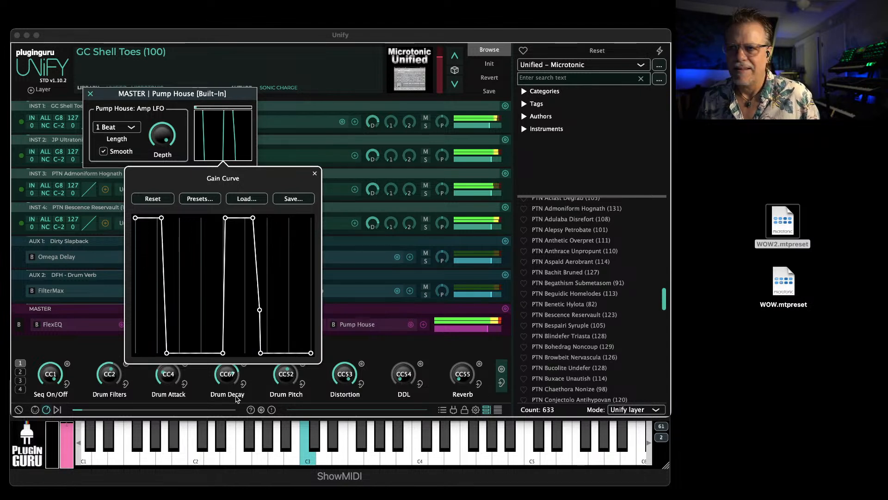
click(167, 135)
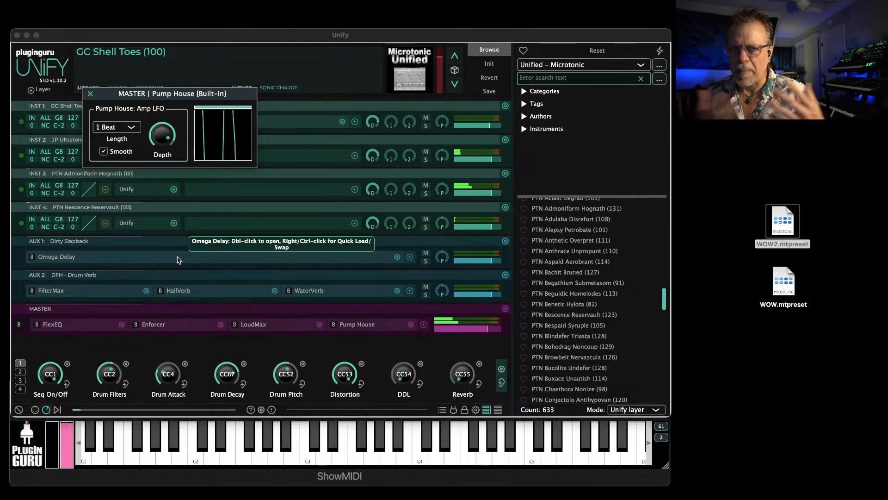
Delete the three raised points of the gain curve's second pulse, leaving only the opening pulse, and readjust Pump House's depth
click(223, 139)
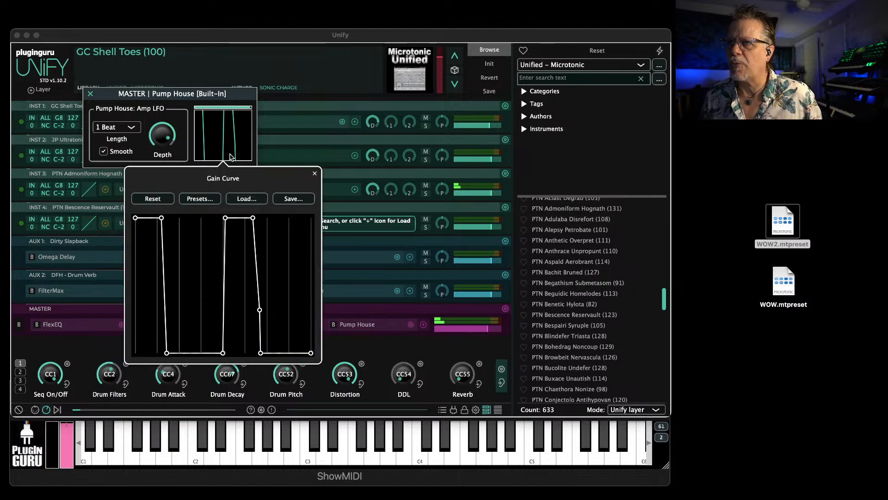
double_click(225, 218)
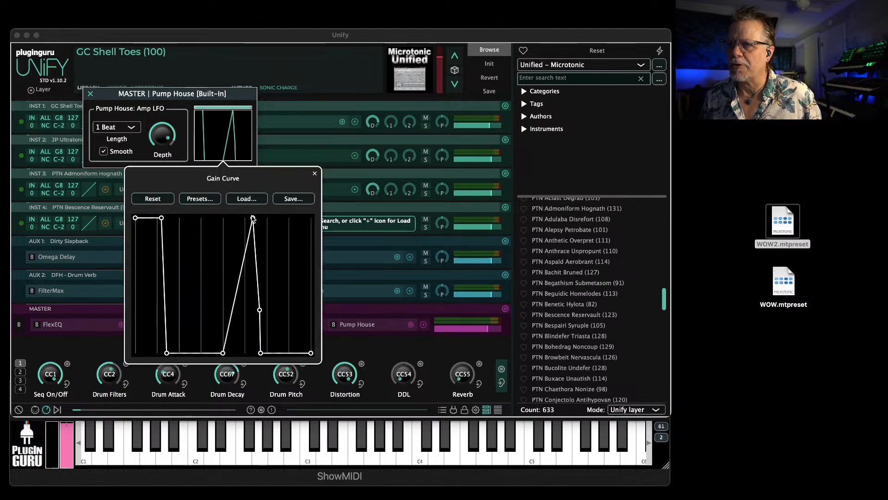
double_click(253, 217)
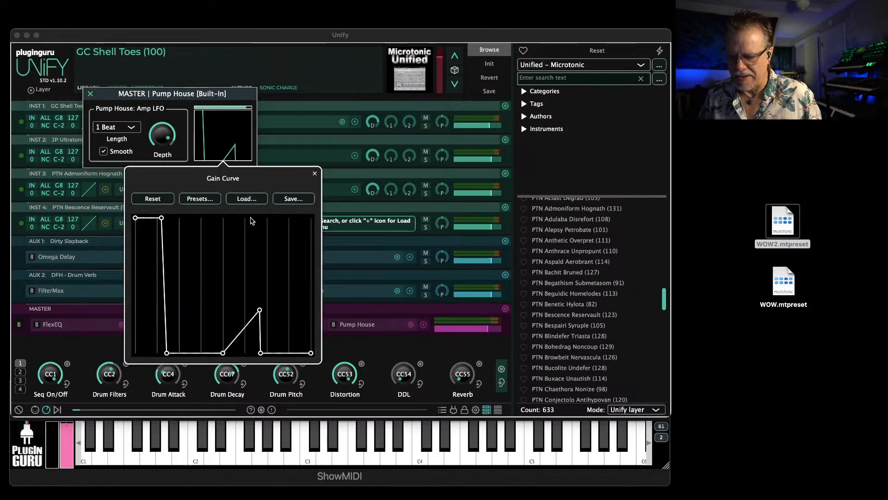
double_click(259, 310)
click(172, 142)
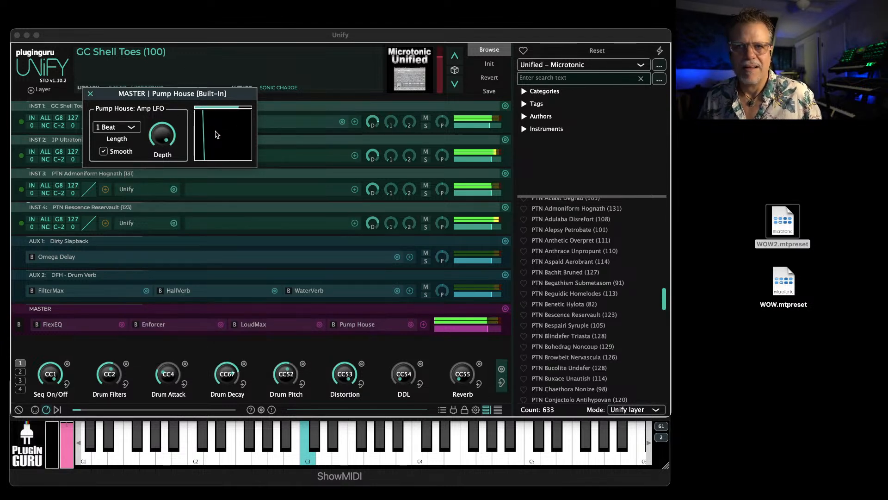
Stretch the gain curve's drop by moving its zero point to the middle, bend the slope downward, and close Pump House
click(219, 146)
drag(168, 354, 219, 363)
drag(190, 285, 194, 313)
click(91, 93)
click(91, 93)
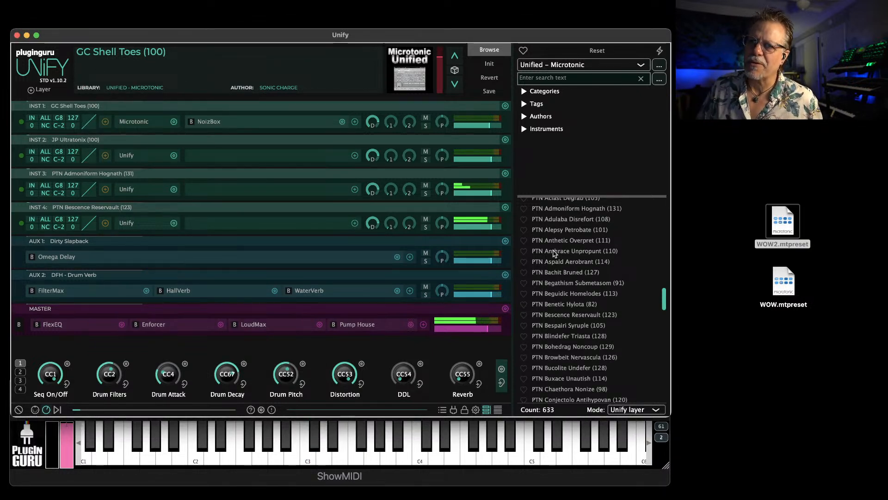
Switch to the Unified – Beatsurfing RANDOM library and add SUPERMATTER – Supermatter 33 and zBASS – Random Darkly Sub as layers
scroll(576, 287, down, 3)
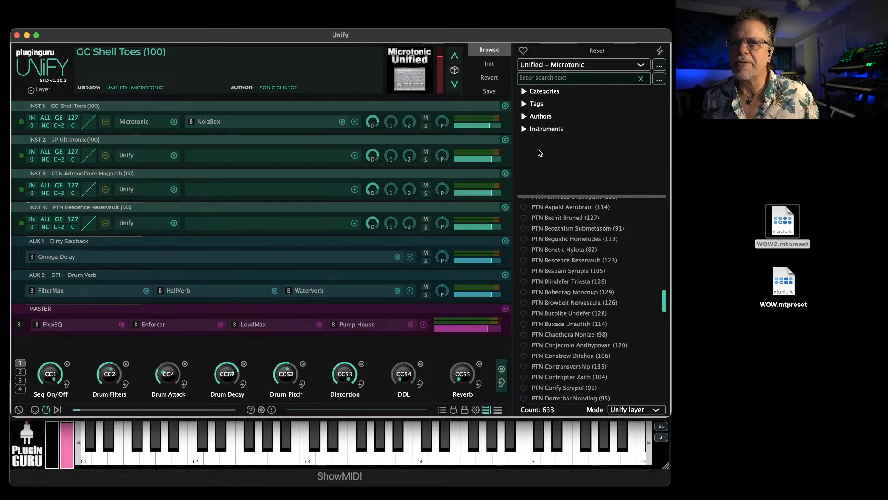
click(579, 64)
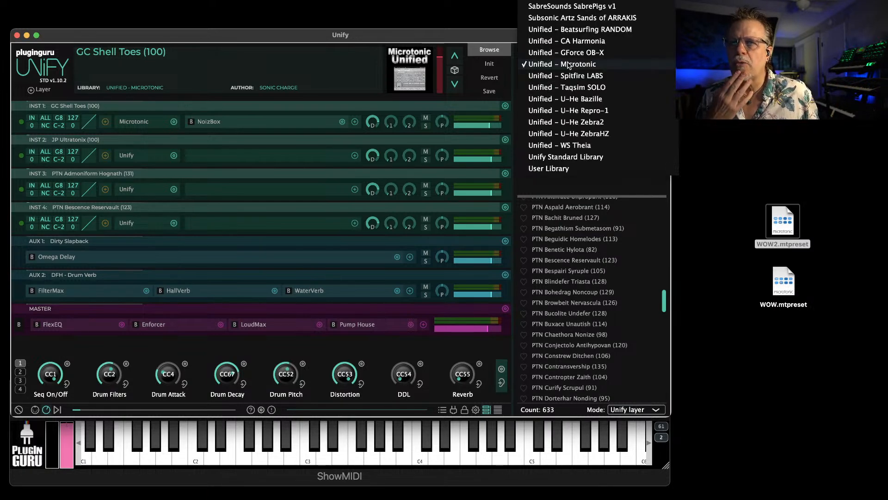
scroll(597, 138, up, 3)
click(592, 173)
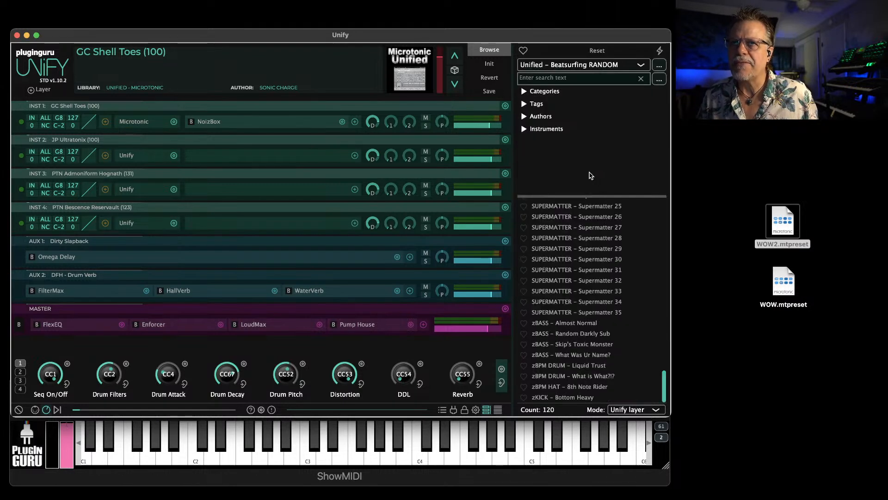
double_click(570, 291)
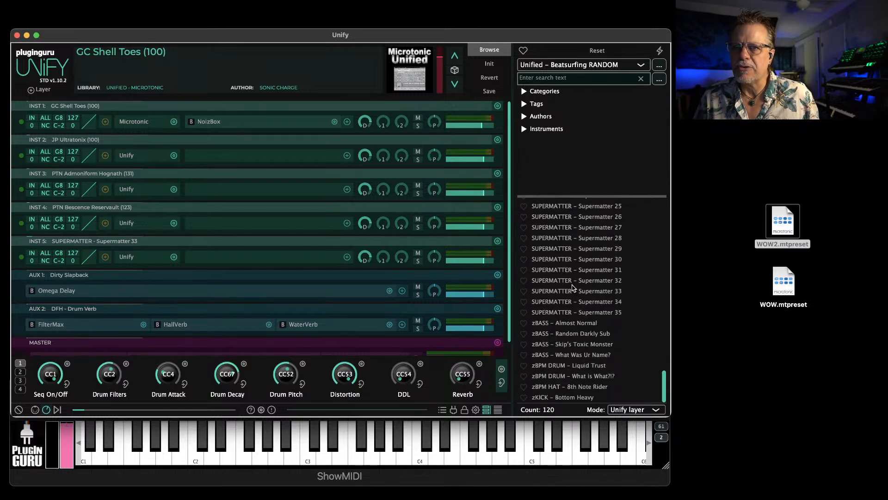
double_click(577, 336)
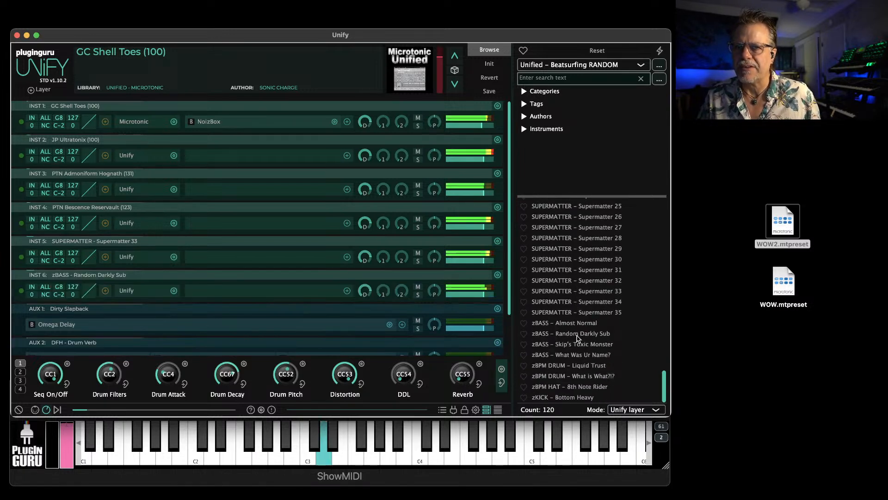
Set the browser's load mode back to Normal and load zBASS – Random Darkly Sub as the whole patch
click(635, 410)
click(632, 421)
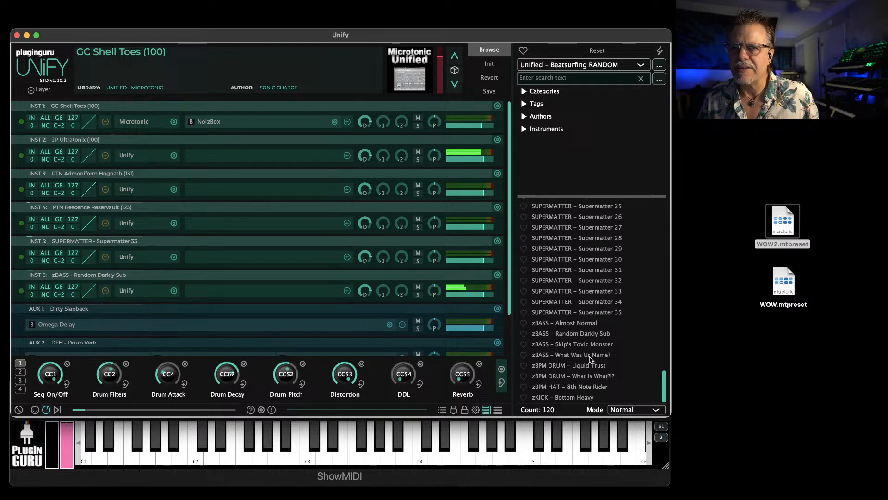
double_click(572, 337)
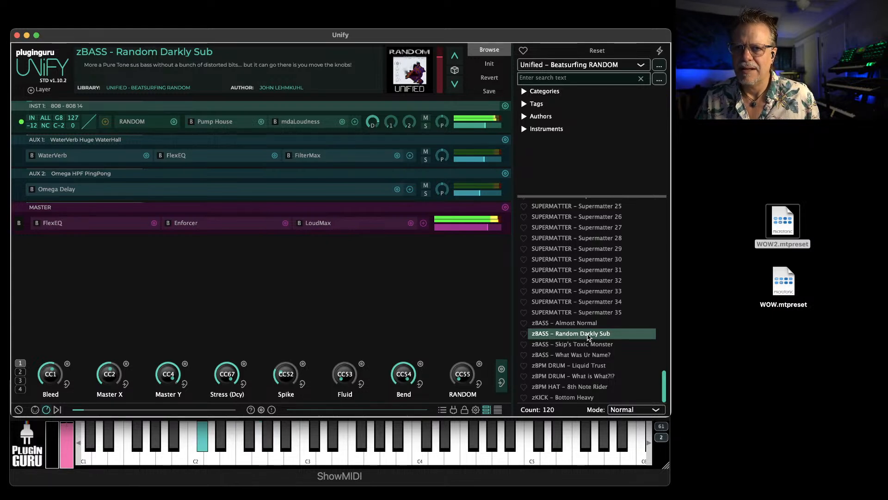
Load zBASS – Skip's Toxic Monster as the whole patch, and replace it with zBPM DRUM – Liquid Trust
double_click(586, 344)
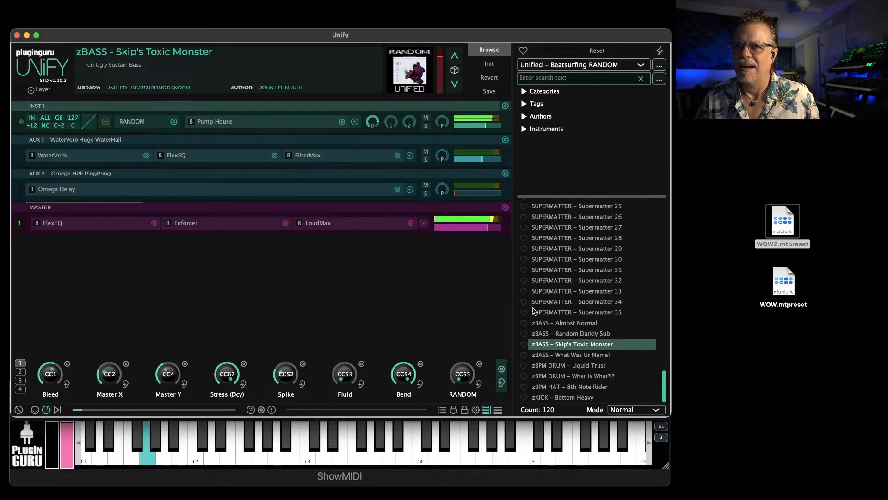
mouse_move(480, 198)
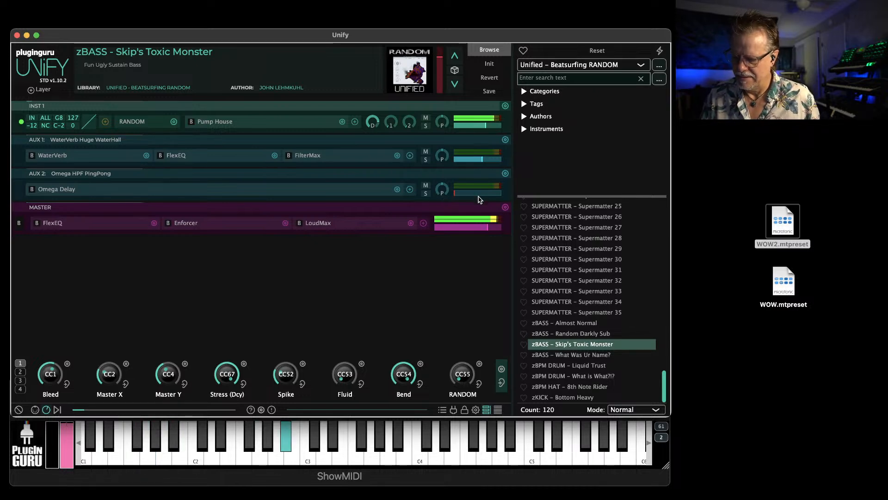
click(581, 366)
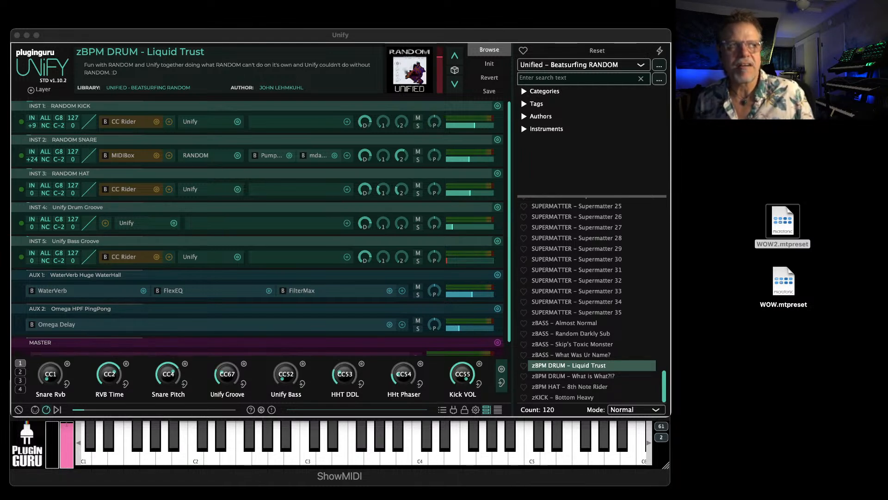
Switch to the web browser, open the RANDOM product page on vst.beatsurfing.com and examine the plugin, T-shirt and bundle offers
drag(887, 64, 332, 7)
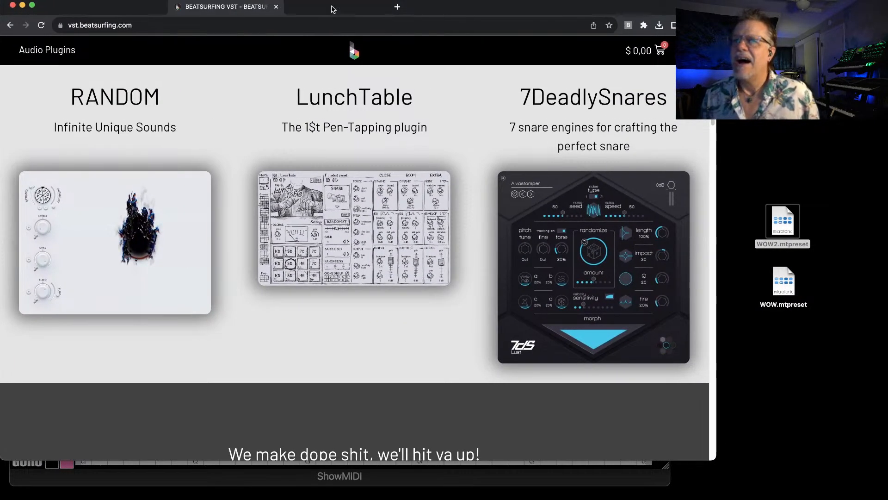
click(139, 222)
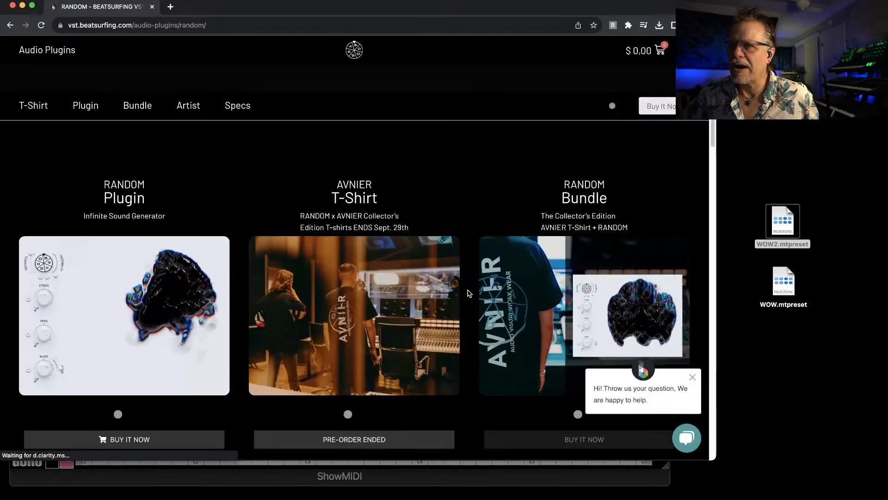
scroll(467, 291, down, 5)
scroll(465, 289, up, 10)
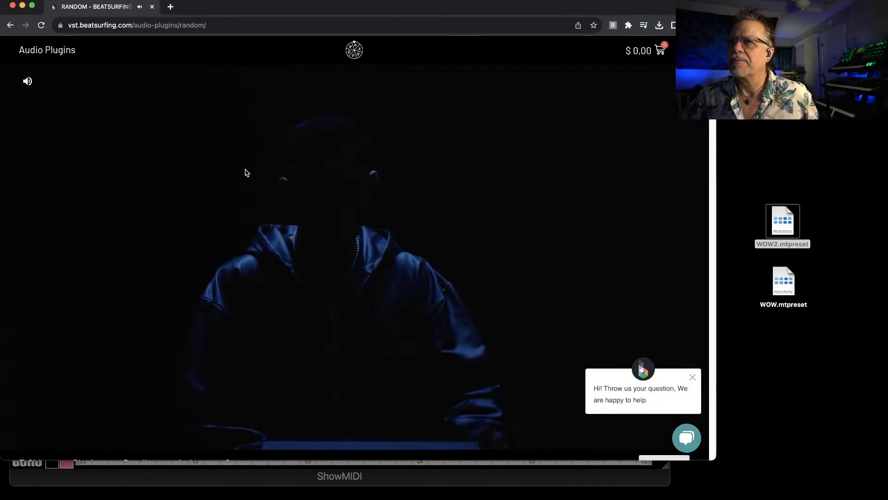
scroll(387, 251, down, 5)
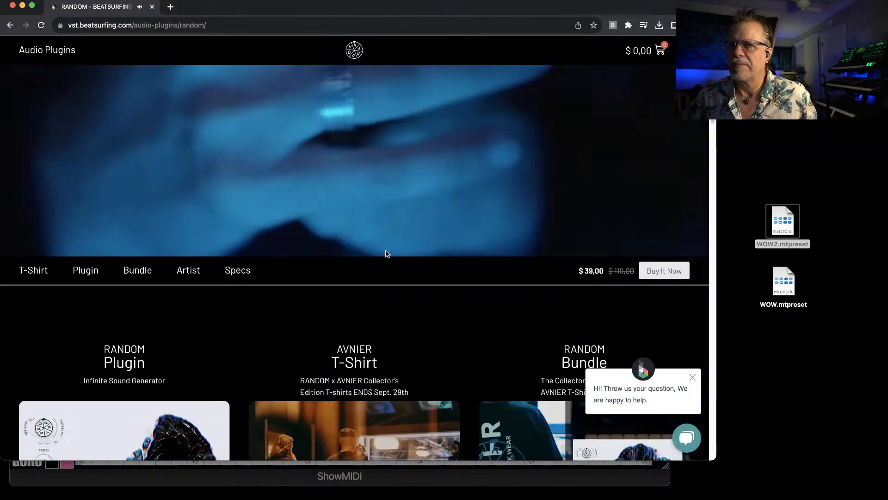
scroll(487, 252, down, 4)
scroll(472, 252, up, 8)
scroll(463, 240, down, 3)
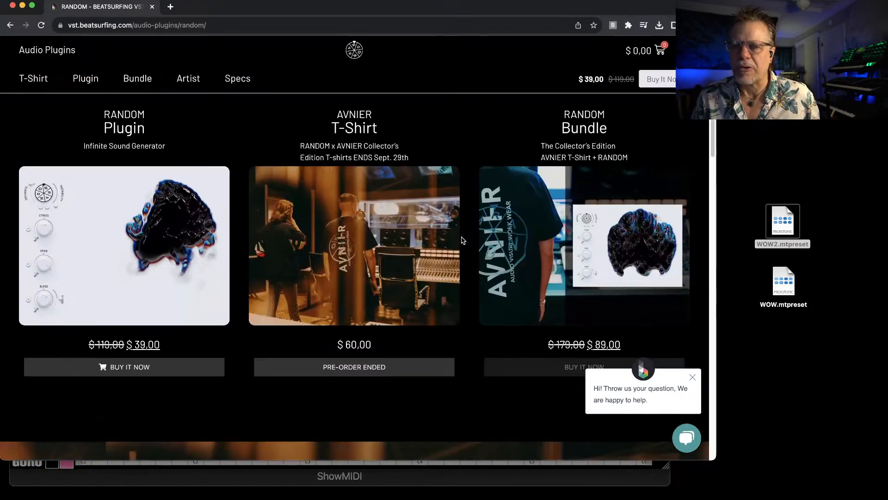
scroll(463, 239, down, 2)
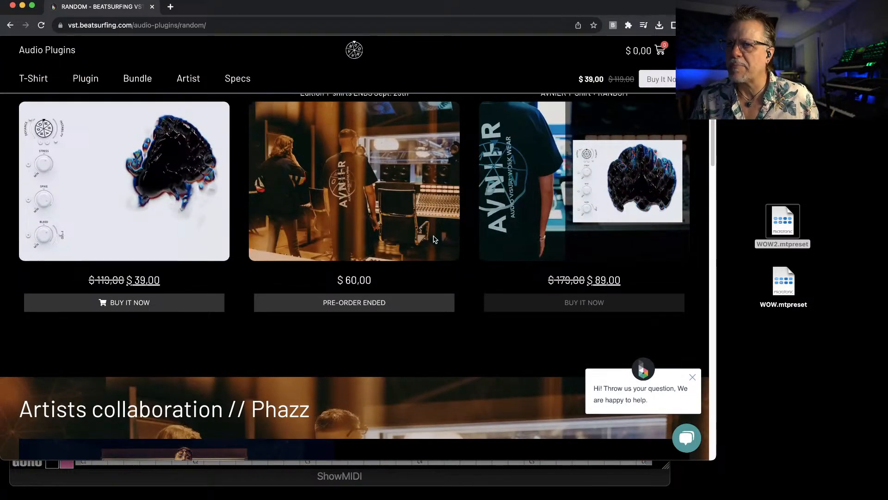
scroll(407, 233, down, 1)
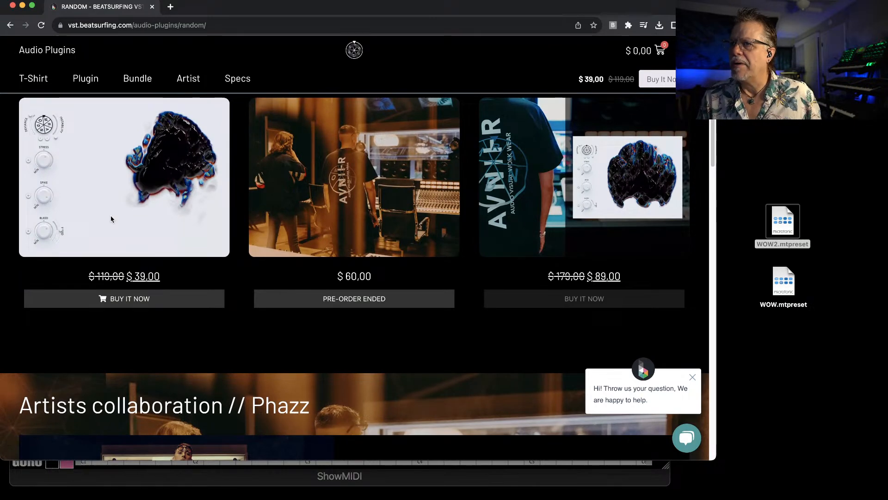
scroll(121, 212, up, 4)
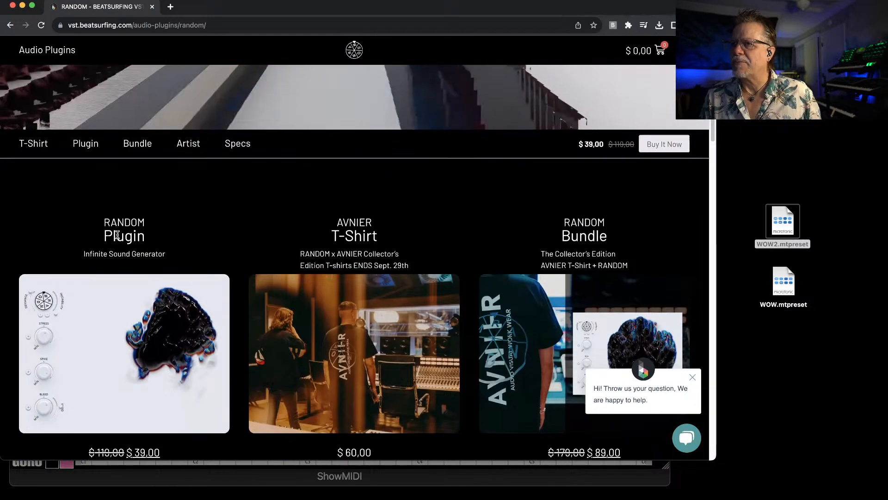
scroll(121, 227, down, 4)
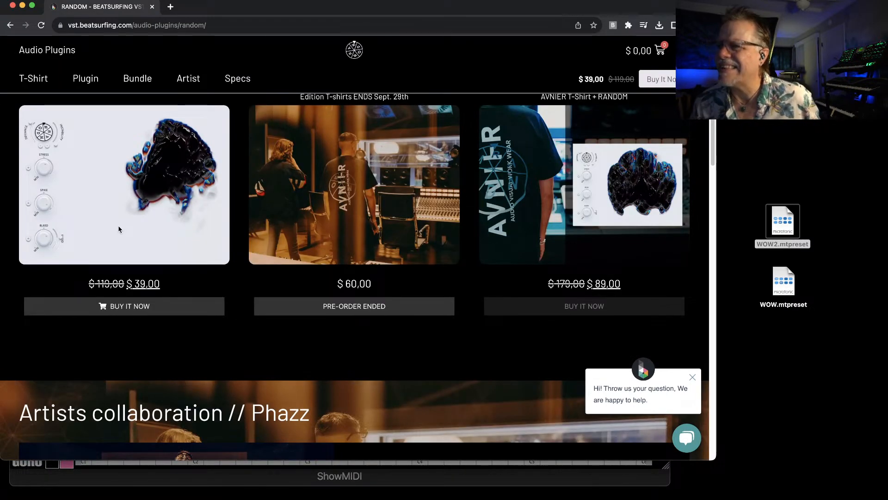
Open the checkout for the RANDOM plugin and close the browser window to return to Unify
click(137, 307)
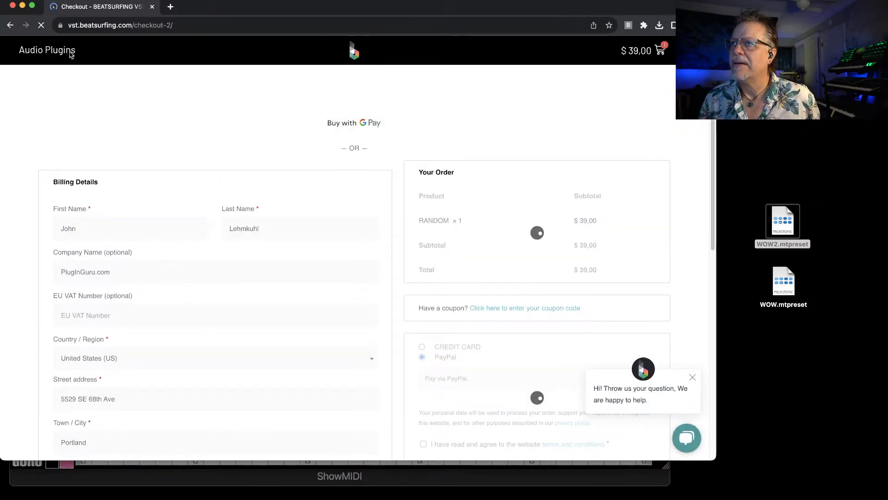
click(13, 6)
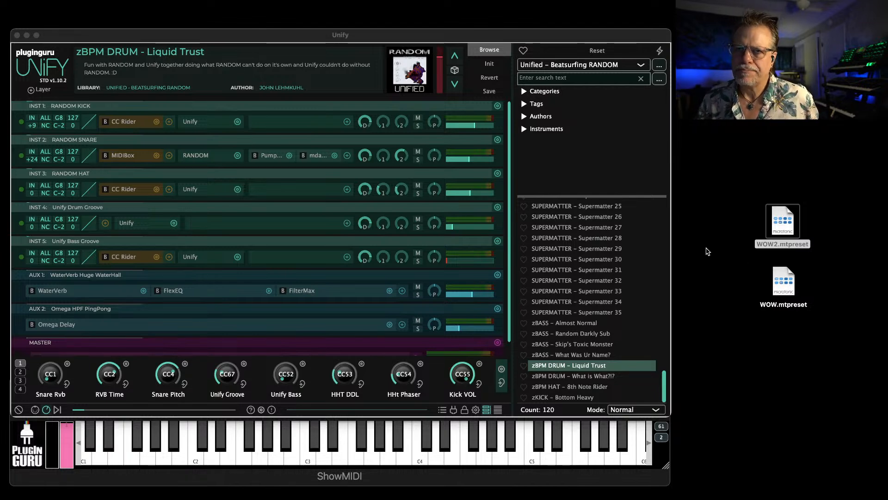
Load the SUPERMATTER – Supermatter 29 patch and open the RANDOM plugin's editor on its instrument layer
click(580, 247)
click(577, 246)
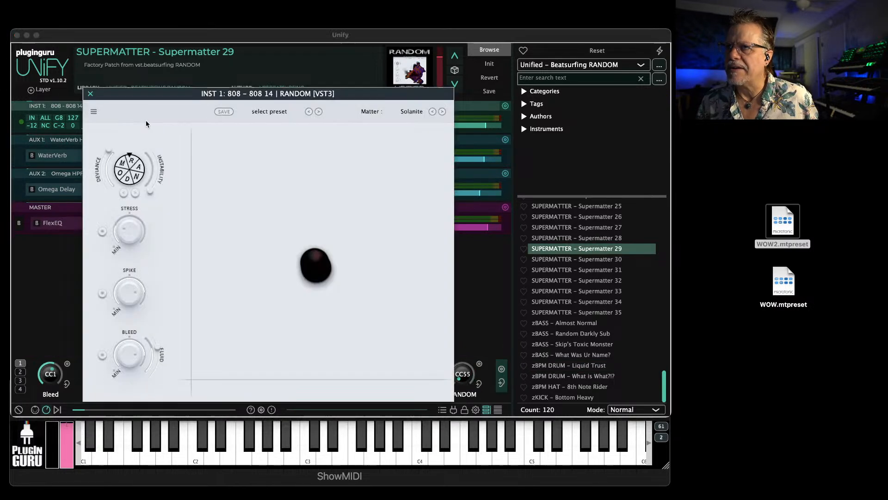
click(140, 122)
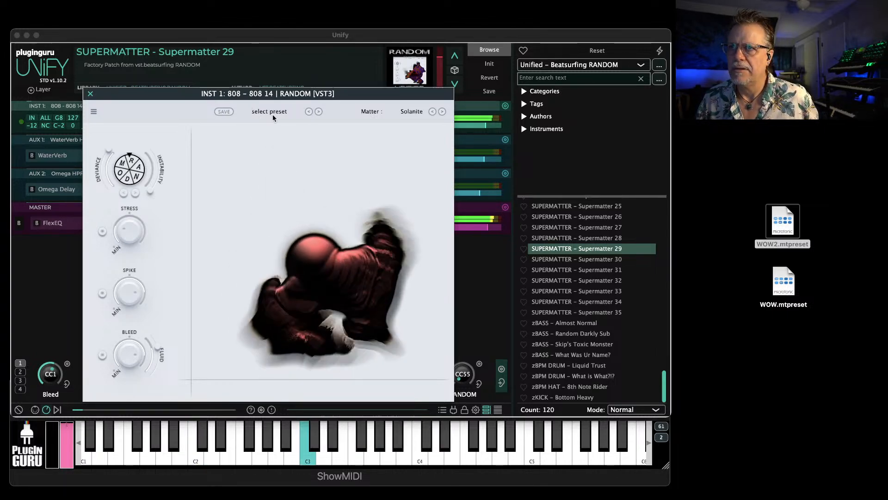
Load the factory preset Supermatter 29 from the Supermatter folder inside RANDOM, and close the plugin editor
click(267, 113)
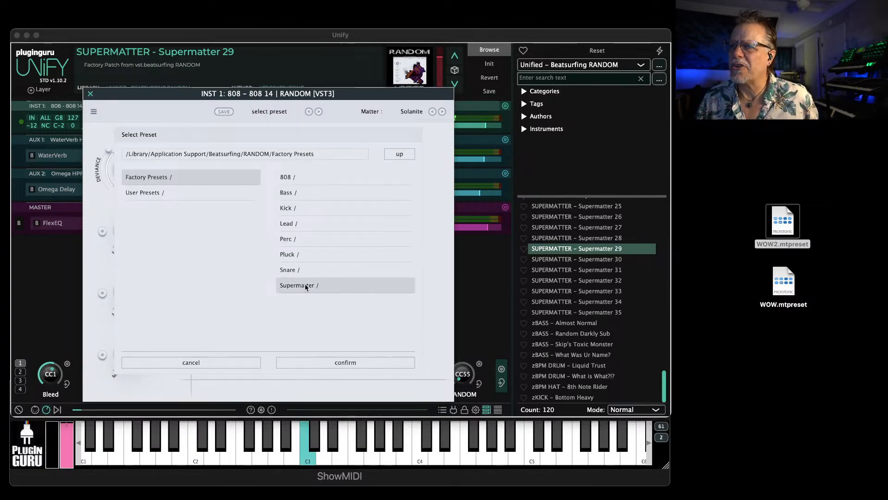
click(319, 286)
scroll(322, 287, down, 5)
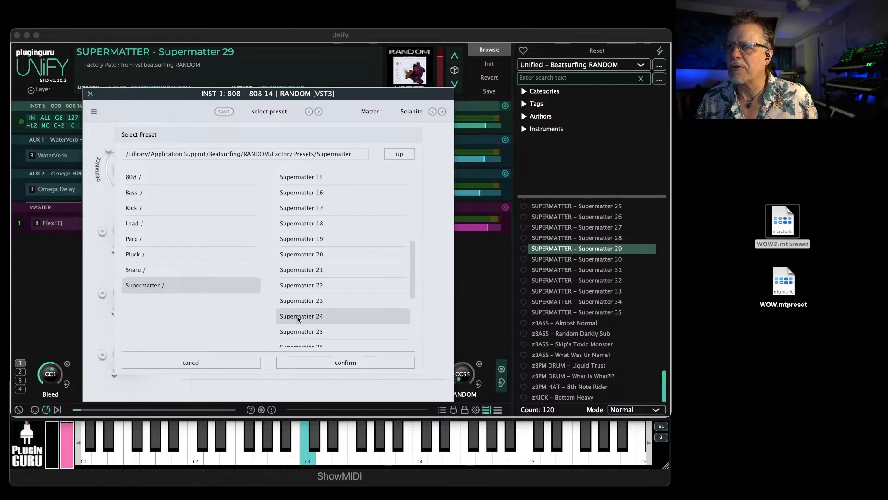
scroll(305, 296, down, 3)
click(305, 285)
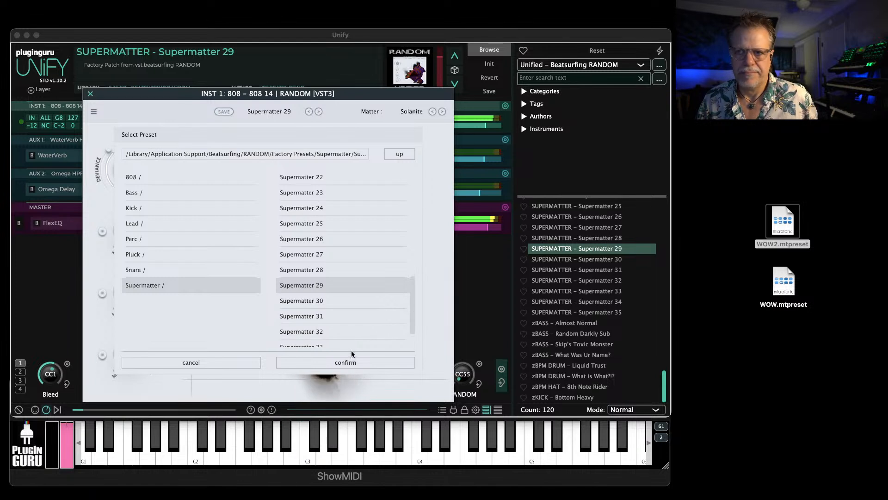
click(350, 363)
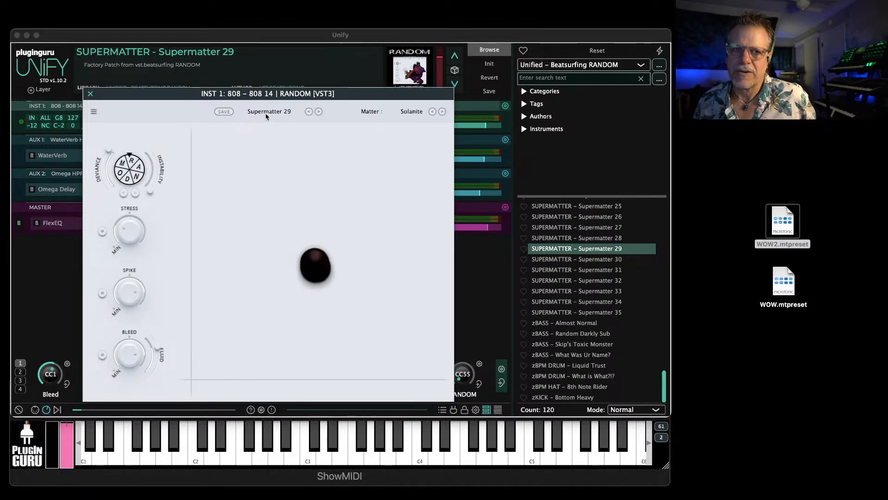
scroll(587, 246, up, 4)
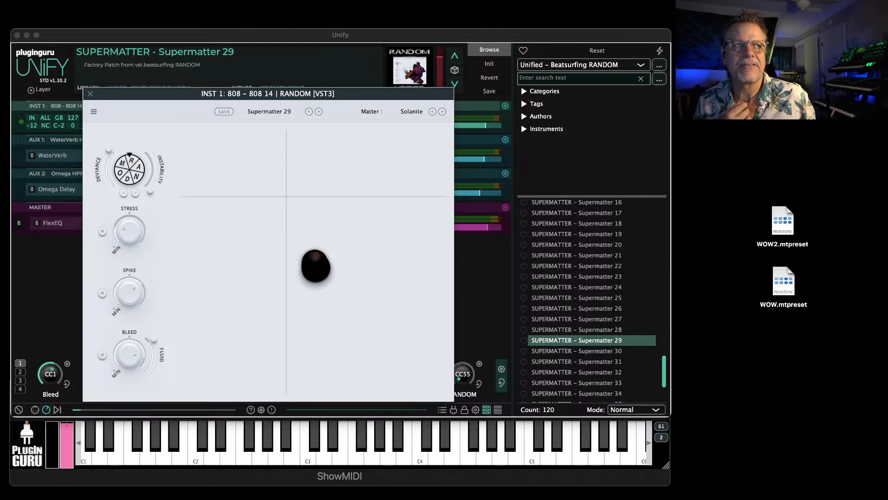
click(90, 94)
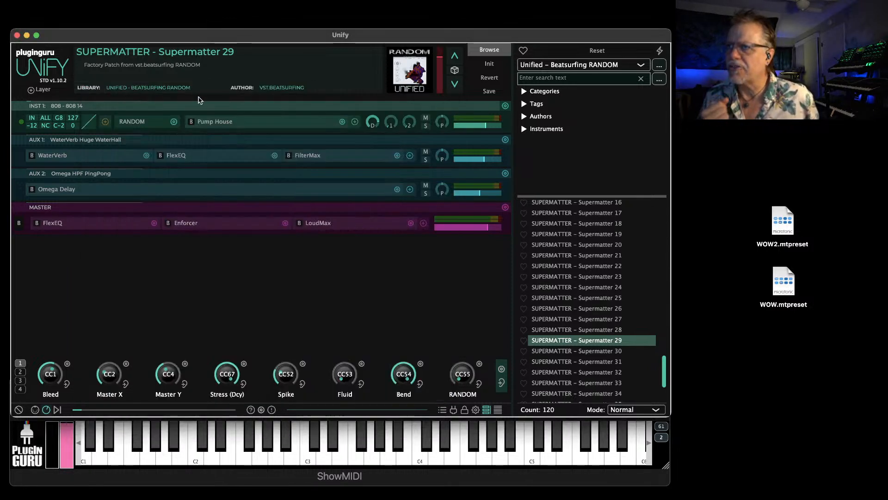
Initialize a new patch and replace its Sine Wave Synth with Vaults BETA (VST) by Crow Hill
click(490, 64)
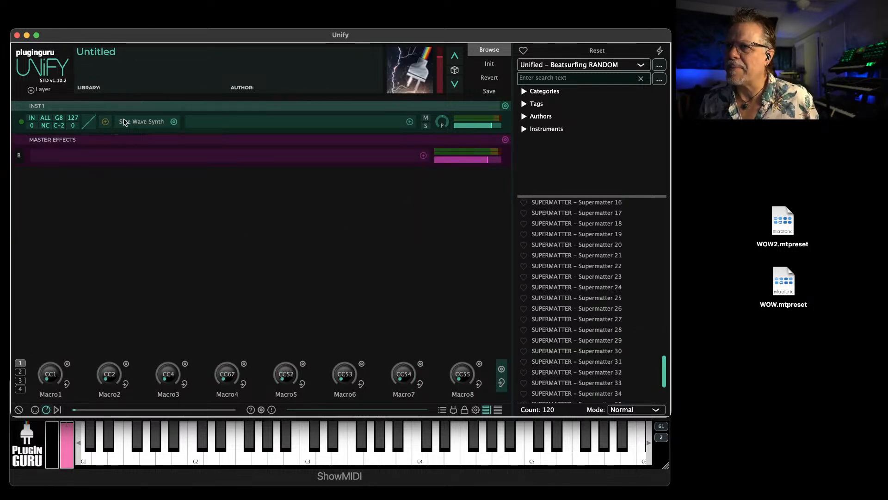
click(154, 123)
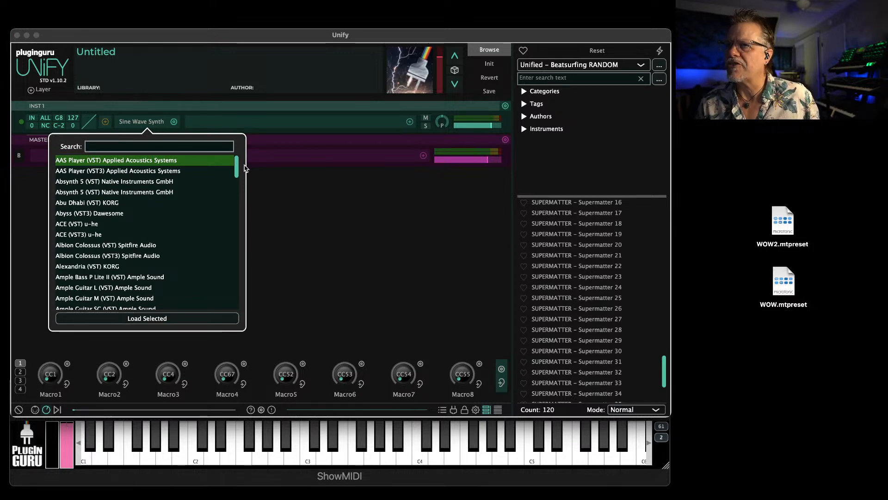
text(c)
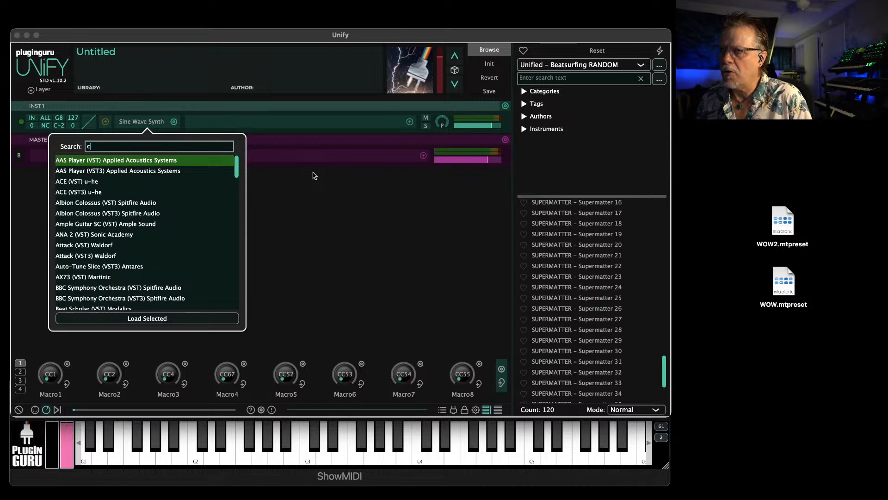
text(row)
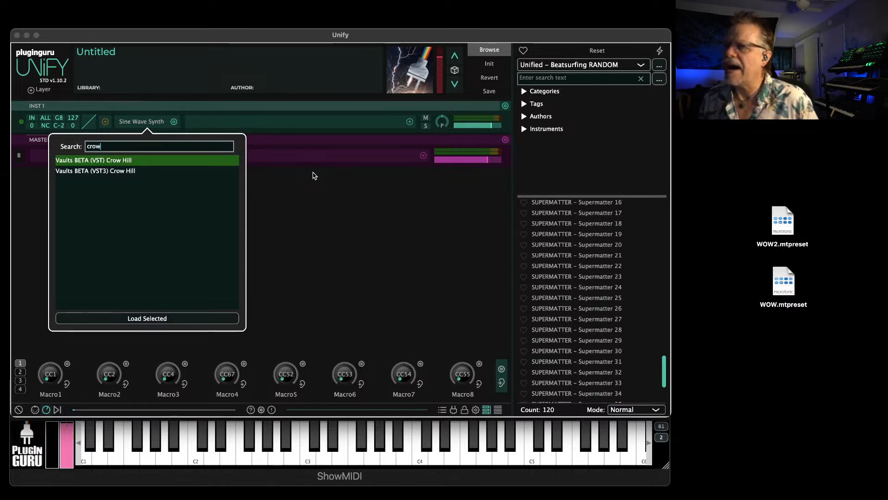
key(Return)
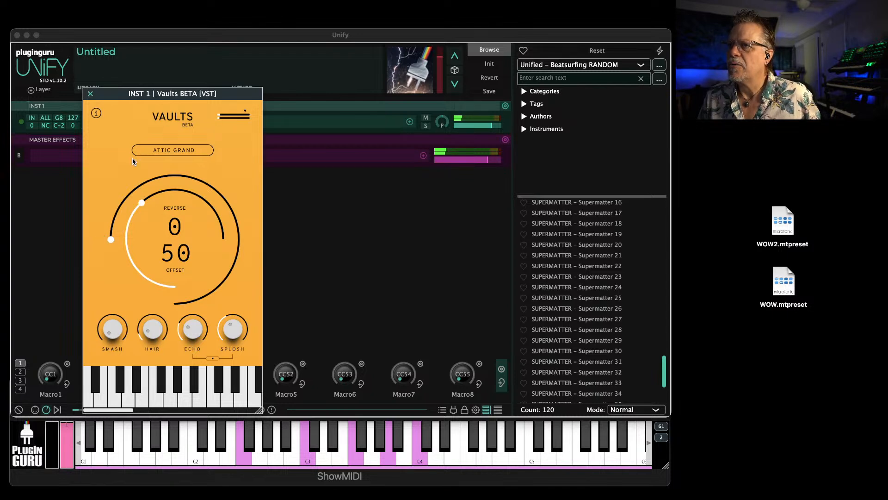
Set Reverse to 82 in Vaults and raise the instrument layer's volume to near maximum
drag(111, 241, 194, 151)
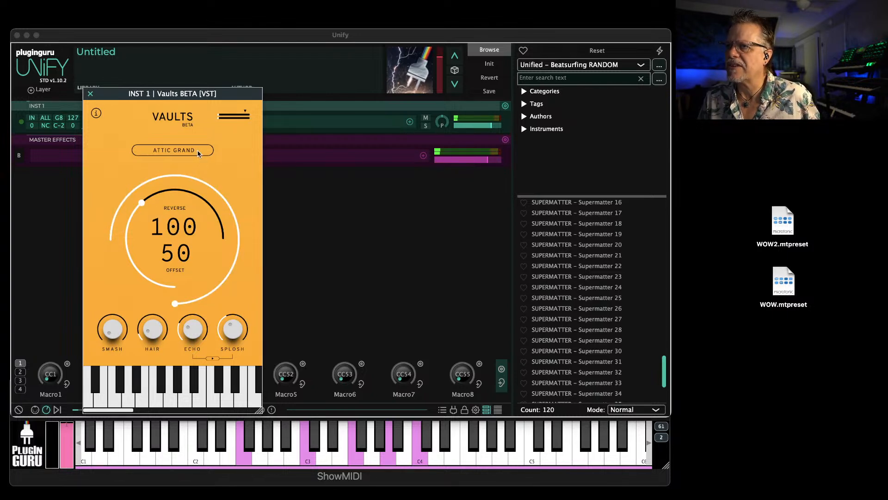
drag(151, 183, 151, 184)
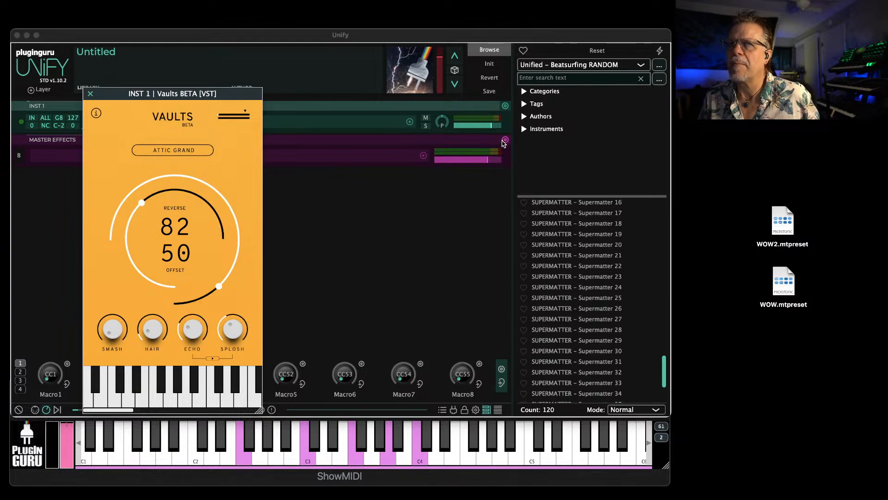
click(487, 123)
drag(490, 125, 499, 126)
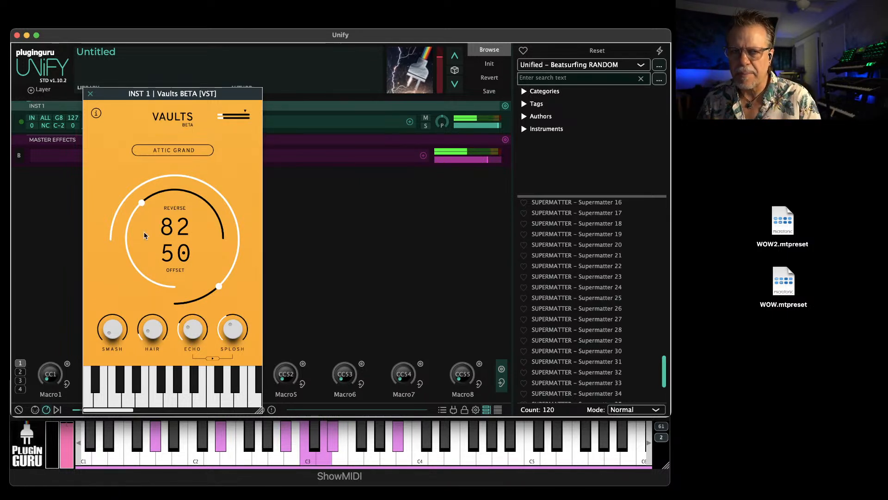
Try Vaults' Offset at 0, 65 and 67, and set it to 100
drag(141, 203, 102, 290)
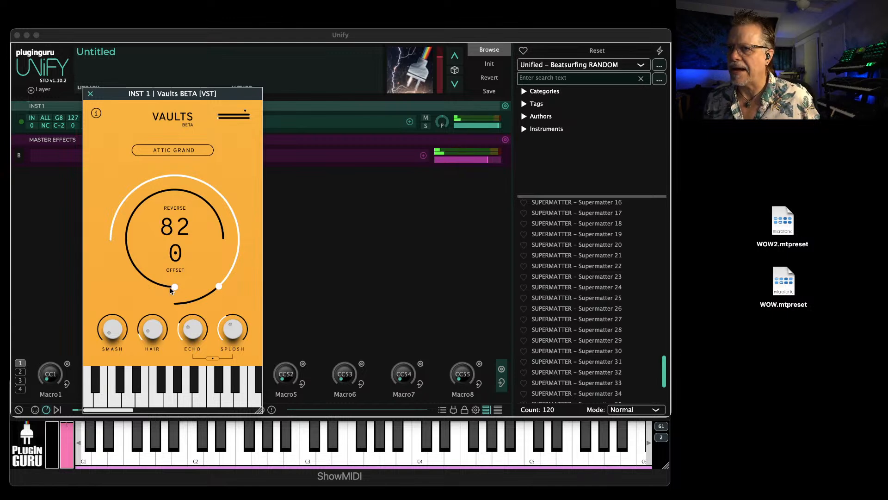
drag(174, 287, 149, 244)
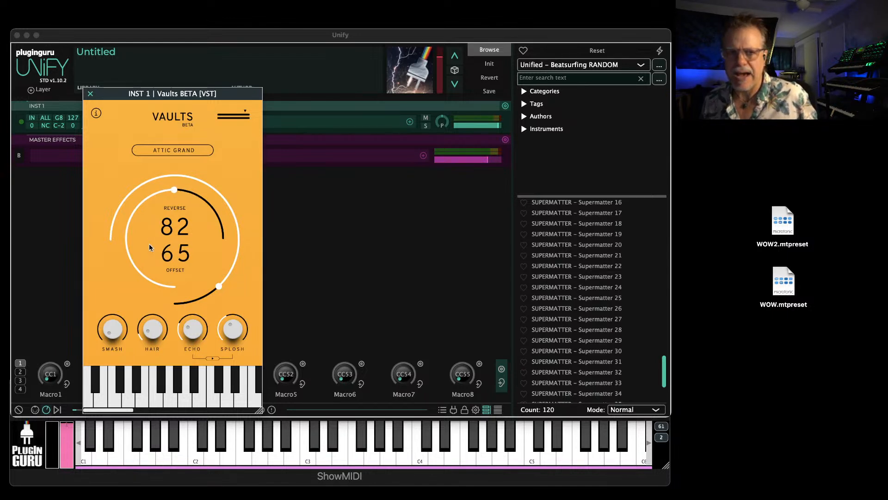
drag(149, 244, 161, 285)
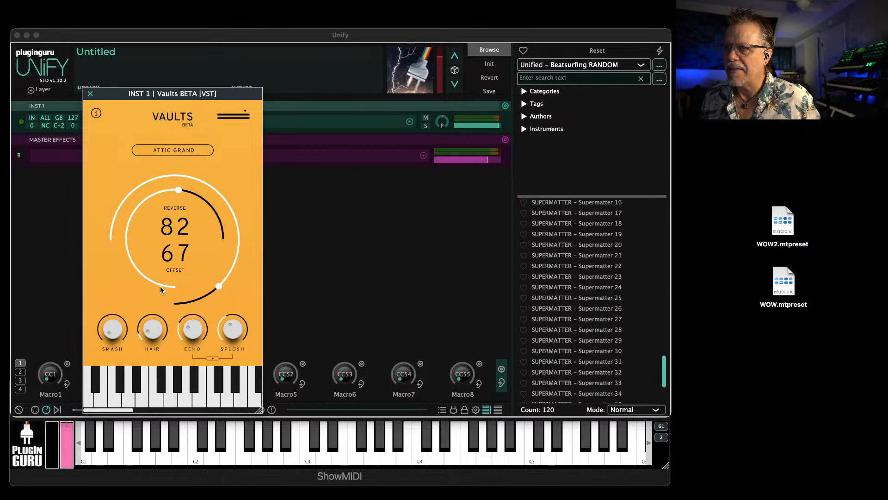
drag(178, 197, 177, 163)
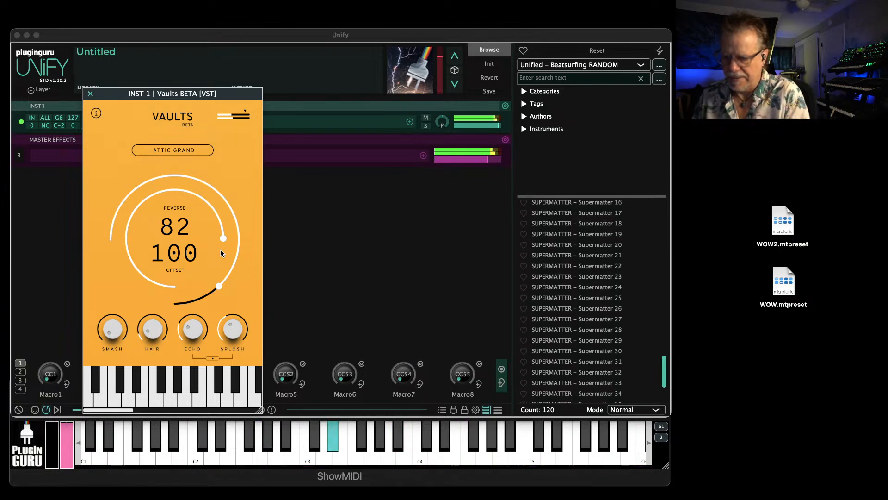
Turn up the Smash, Hair and Echo effects in Vaults
drag(112, 327, 125, 274)
drag(154, 324, 171, 273)
drag(190, 325, 195, 290)
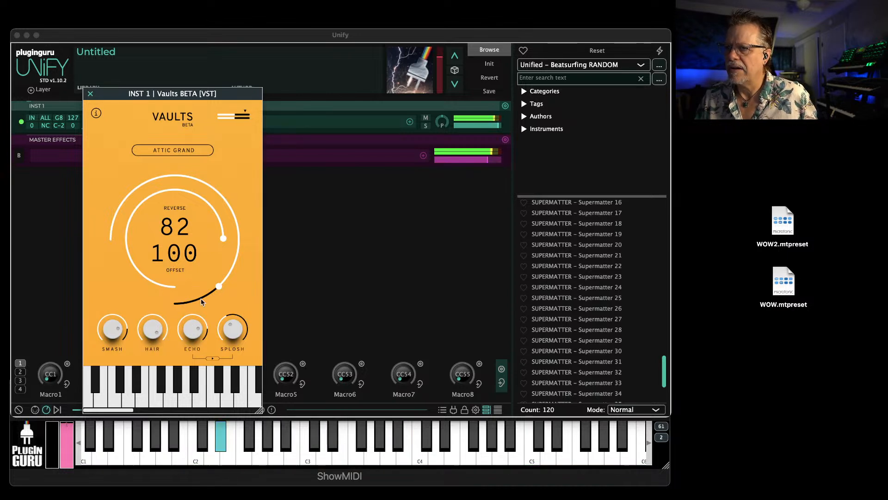
Turn Vaults' Splosh fully up, glance at the Vaults download page, and readjust the Smash, Hair, Echo and Splosh amounts
drag(230, 323, 238, 270)
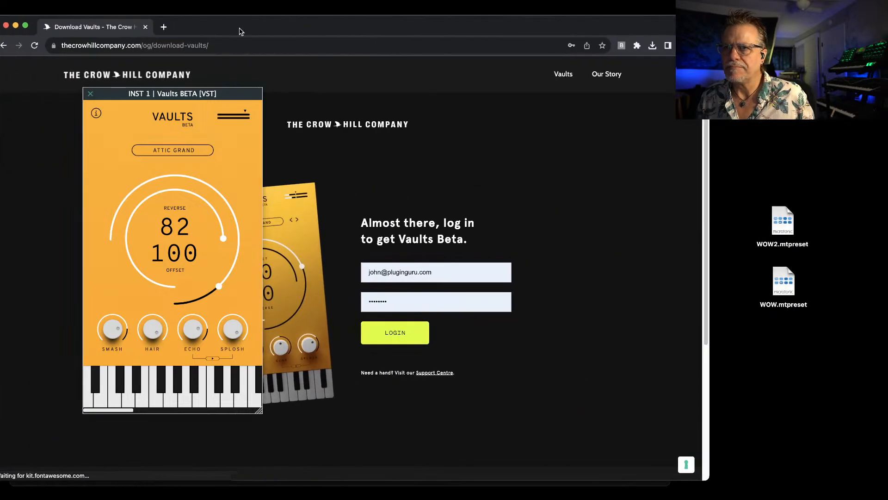
drag(242, 31, 453, 36)
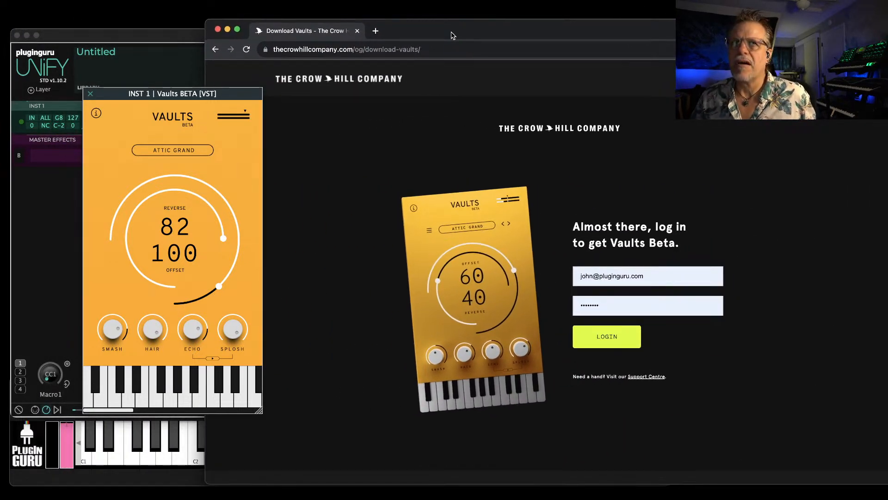
drag(453, 36, 887, 26)
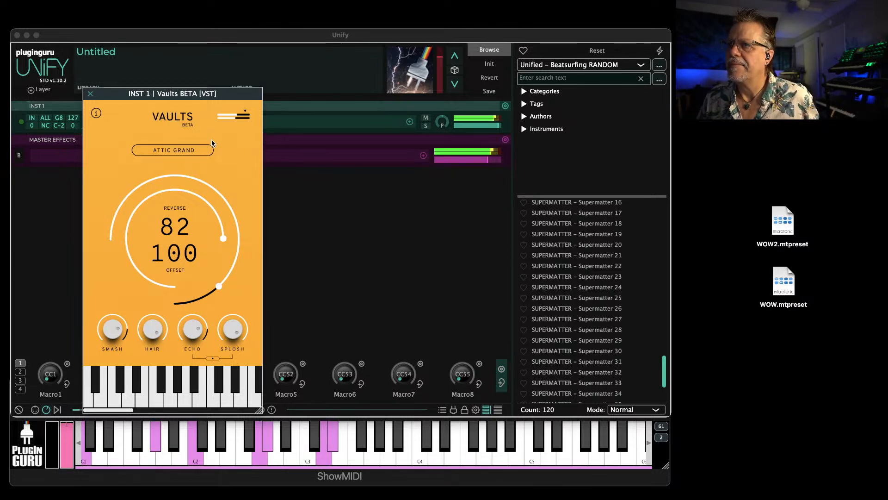
drag(194, 328, 146, 362)
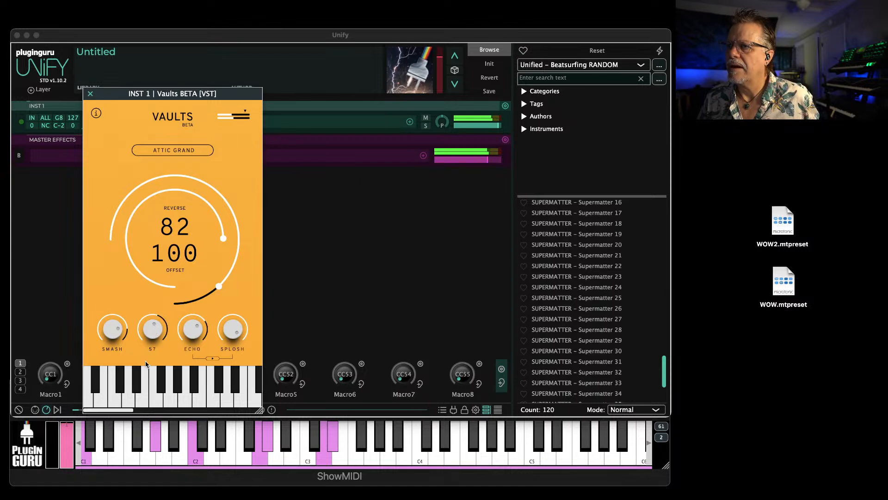
drag(234, 340, 227, 357)
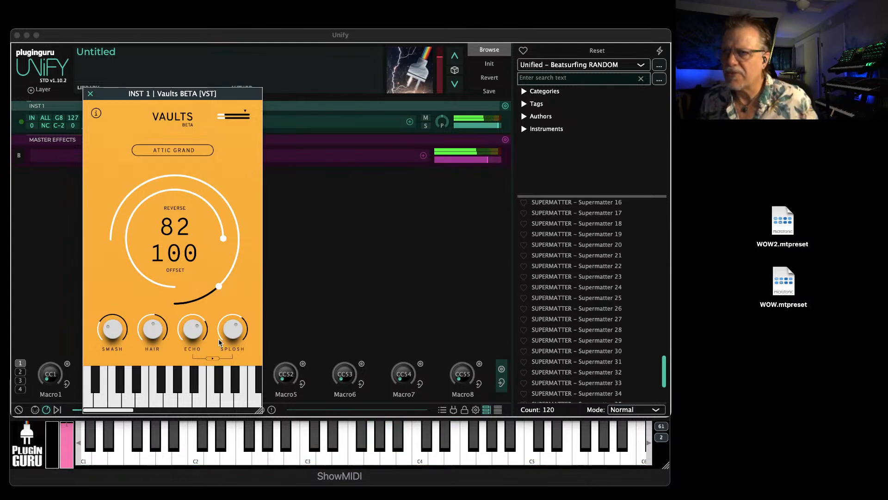
Open Macro1's mapping editor and check which Vaults parameters of the instrument layer can be assigned, without adding one
right_click(50, 362)
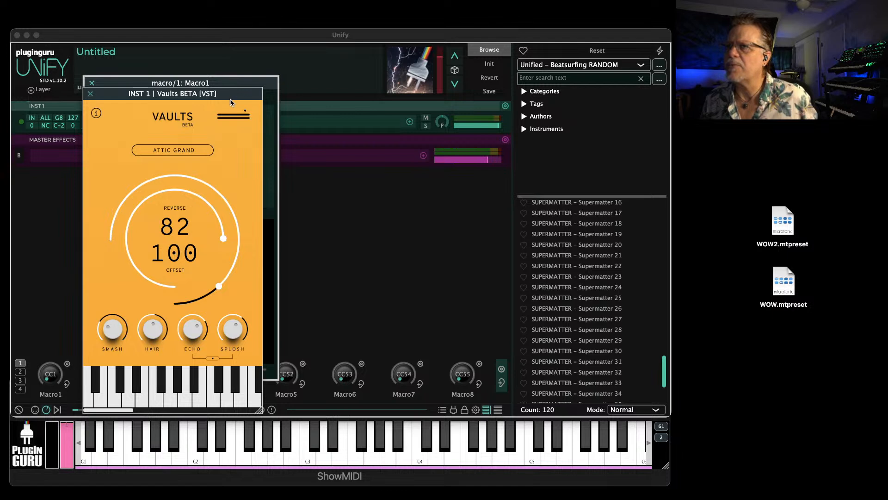
drag(236, 96, 469, 76)
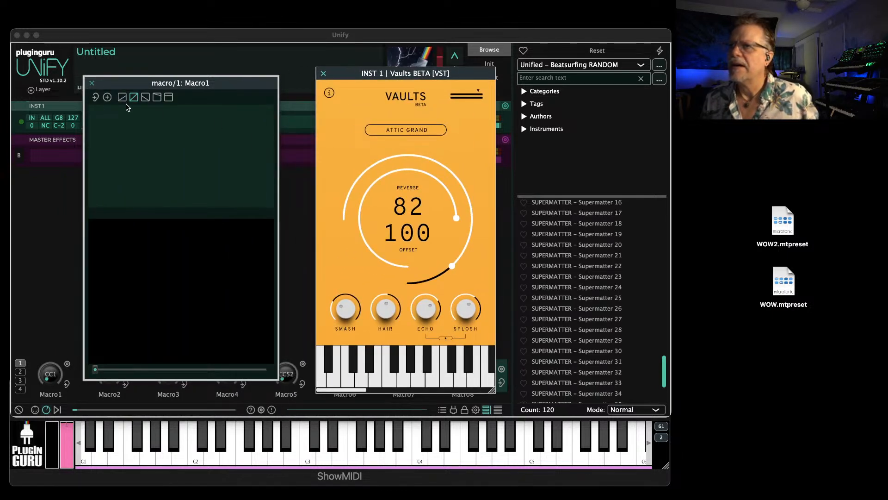
click(108, 97)
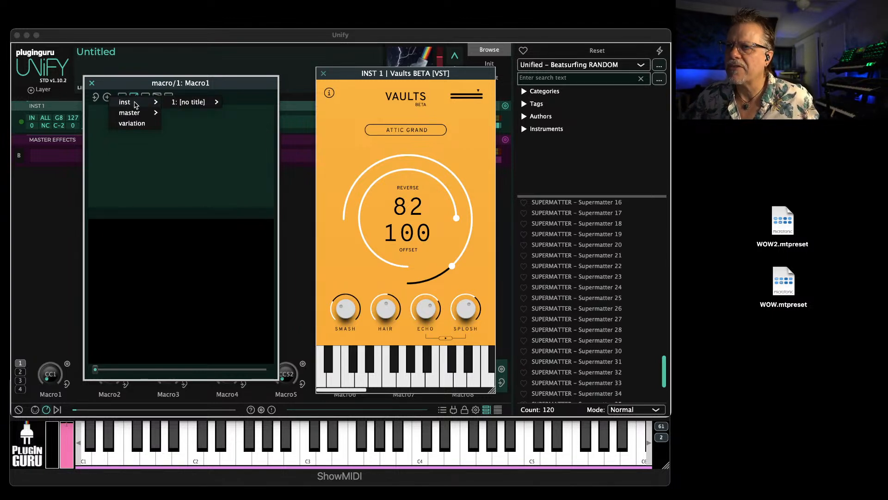
mouse_move(203, 102)
mouse_move(277, 146)
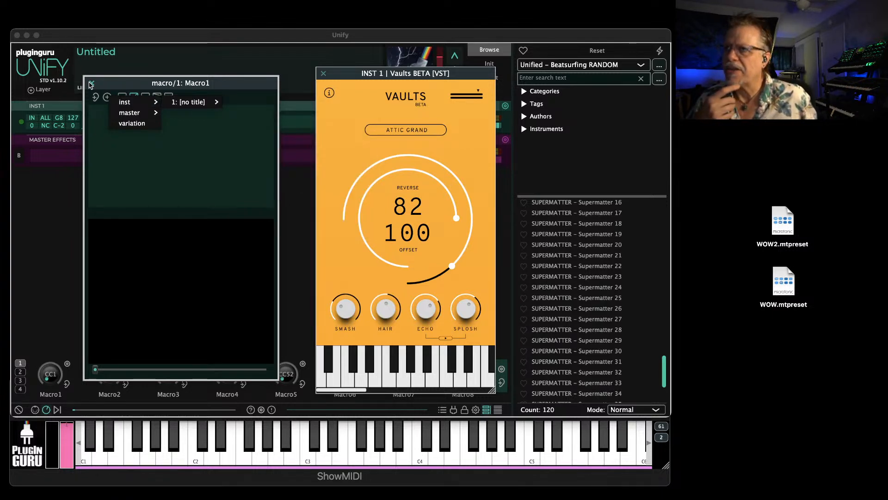
click(90, 84)
drag(356, 75, 158, 73)
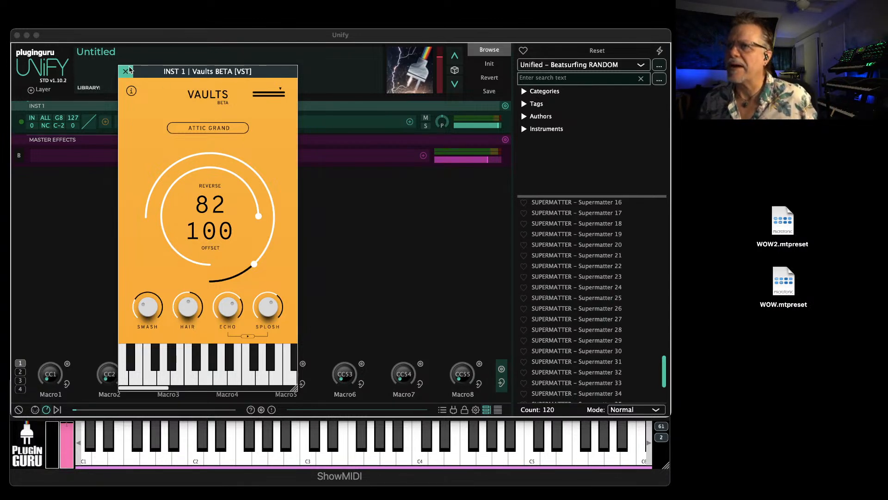
Switch to the Unified - GForce OB-X library, audition BASS - Richochet Bass and BASS - Only Thing, and load BASS - Phat Man
click(569, 65)
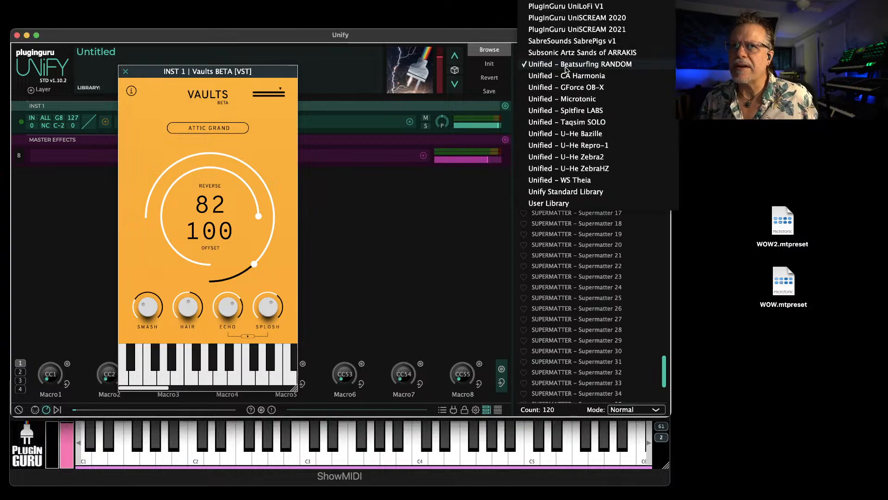
click(573, 89)
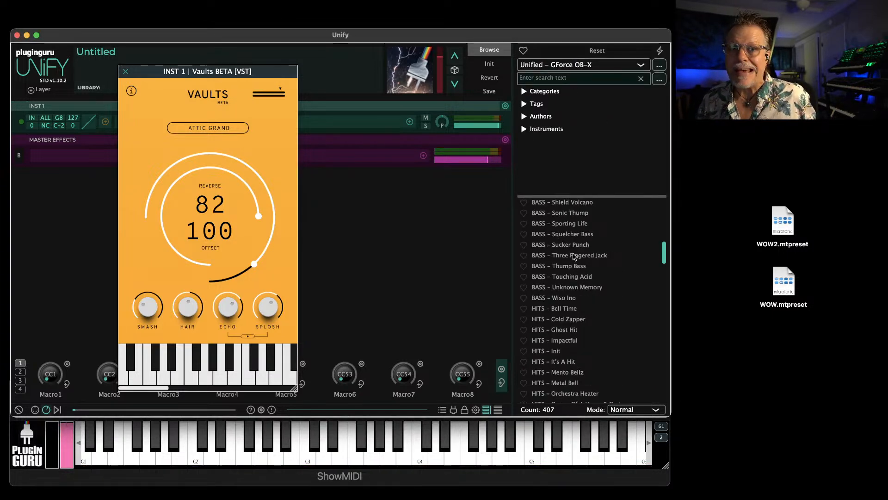
scroll(573, 258, up, 5)
click(567, 239)
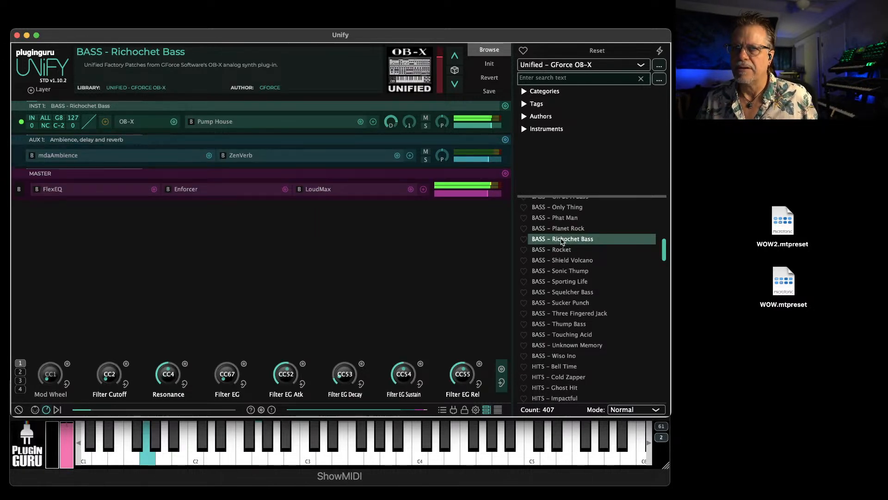
click(560, 218)
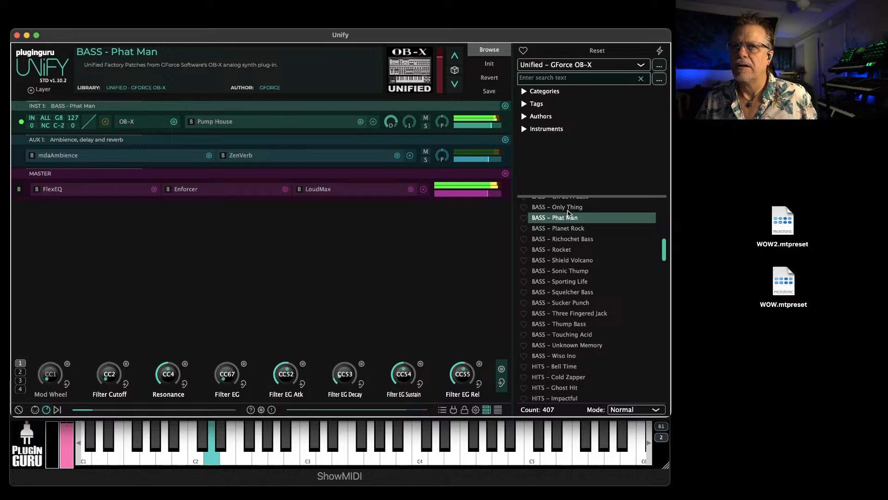
click(569, 209)
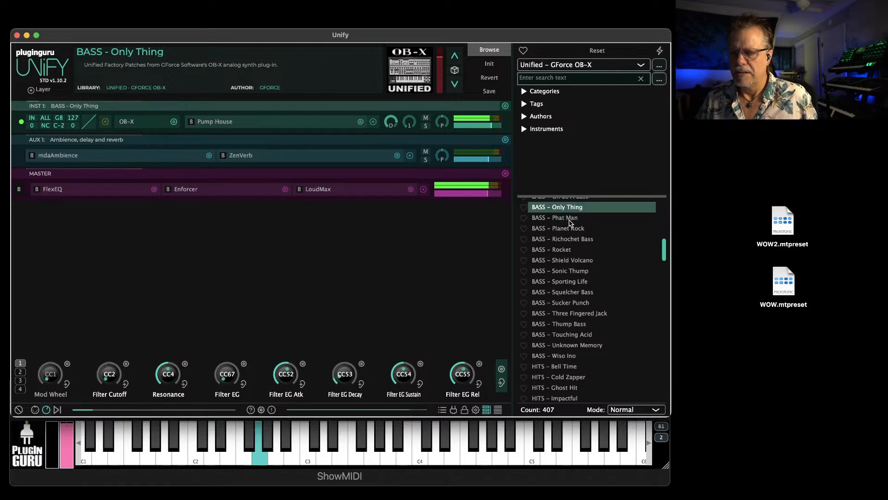
click(571, 219)
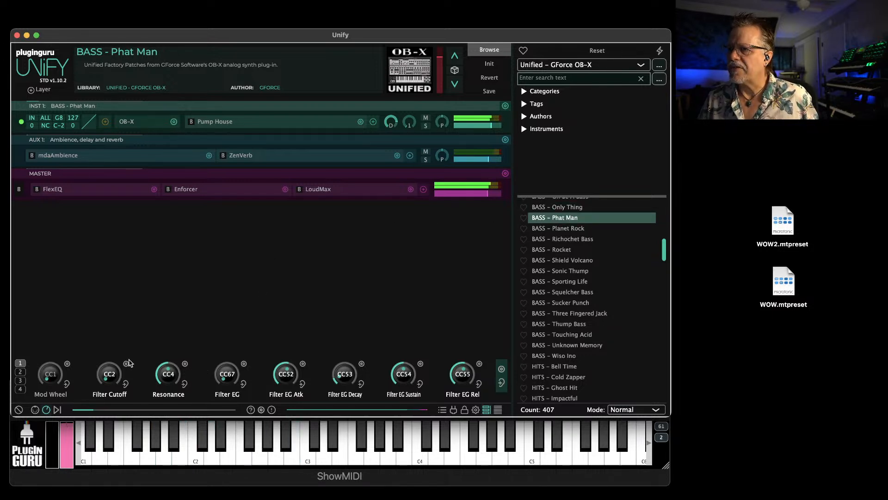
Review the patch's macro knob pages, turn Noise VOL fully down and OSC 2 VOL fully up, and set OSC 2 Tune about halfway
click(21, 389)
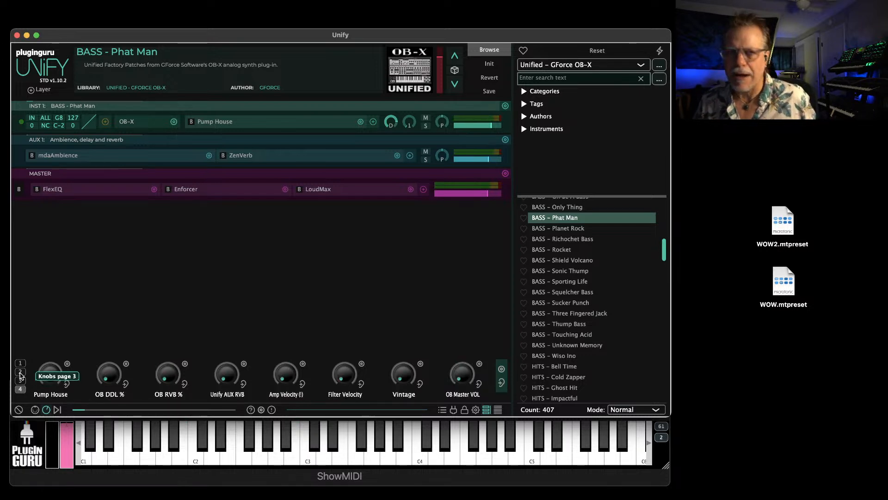
click(20, 364)
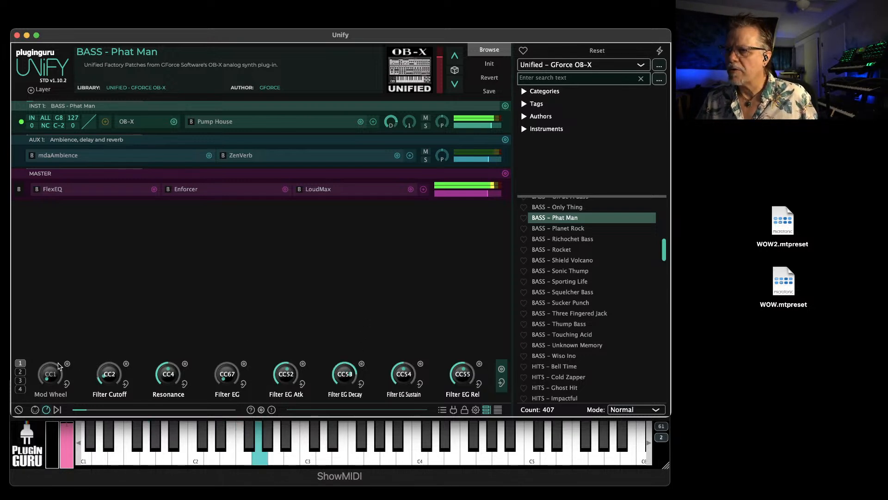
click(20, 372)
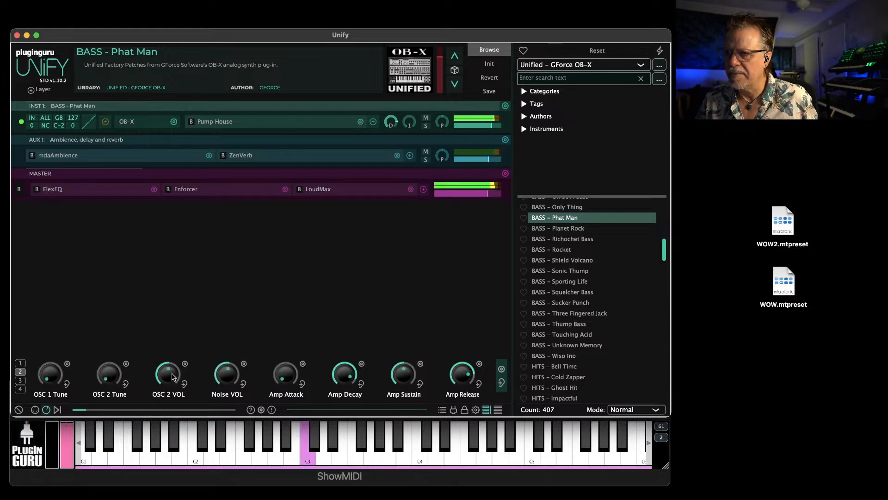
drag(225, 389, 227, 443)
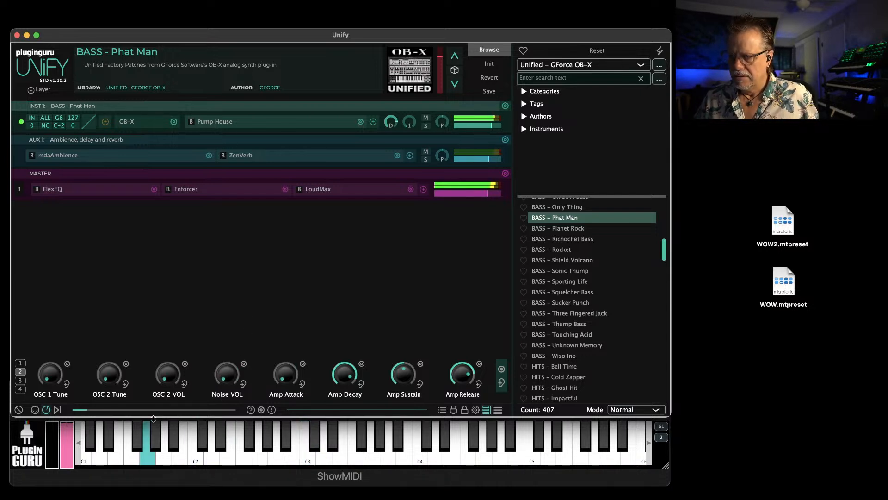
drag(73, 385, 81, 279)
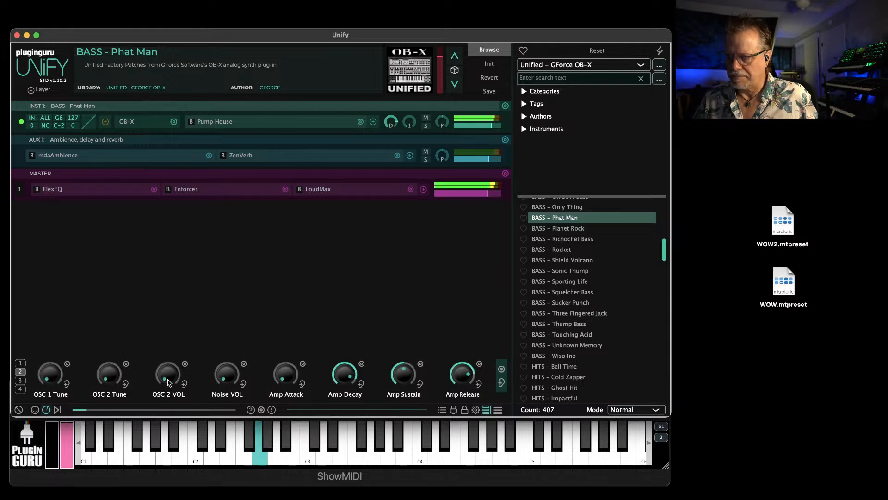
drag(111, 384, 120, 334)
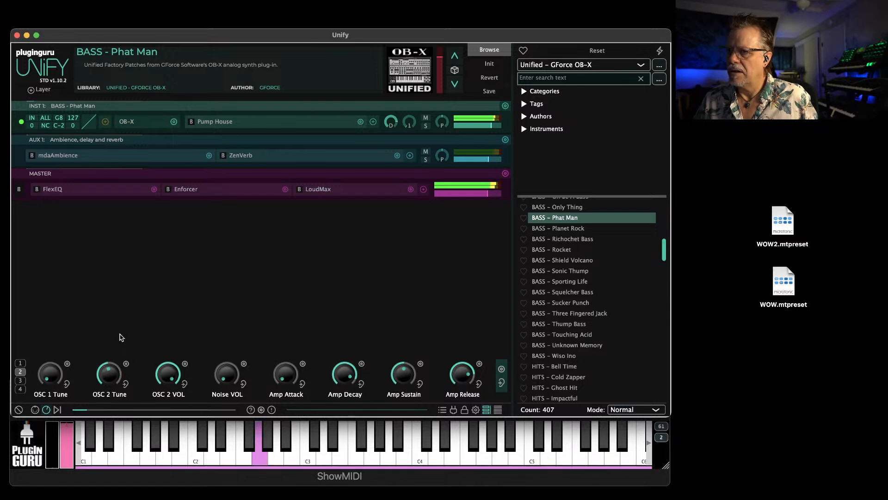
View macro knob pages 4 and 3 of BASS - Phat Man and inspect Macro 1's parameter mapping
click(20, 389)
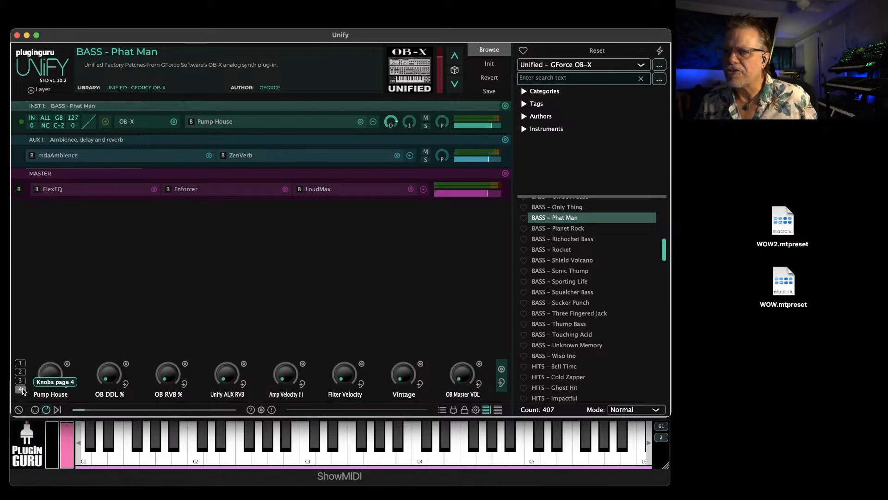
click(24, 383)
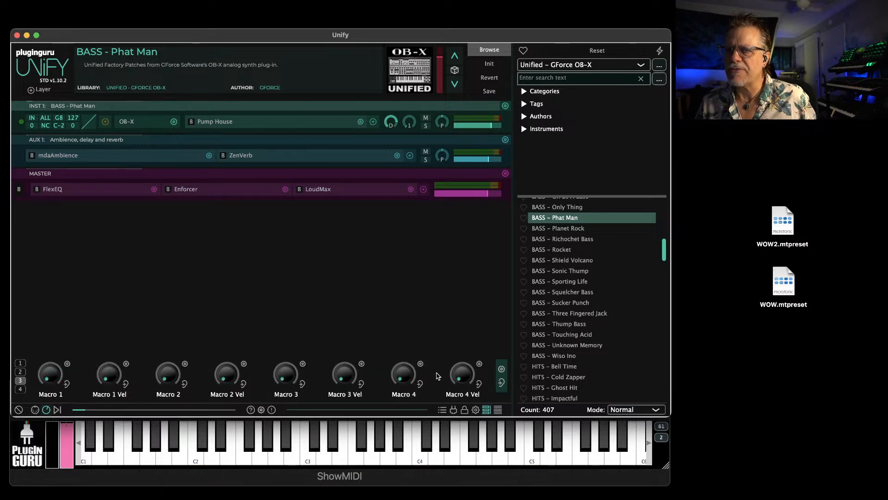
click(67, 364)
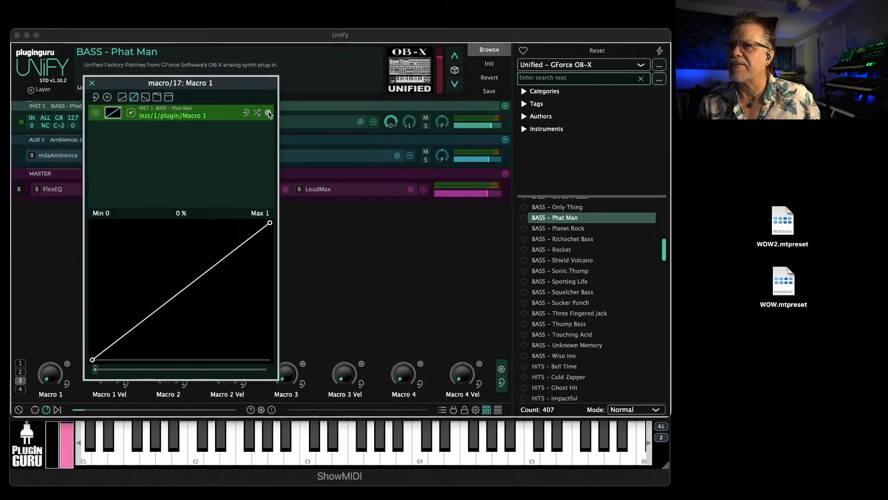
click(107, 96)
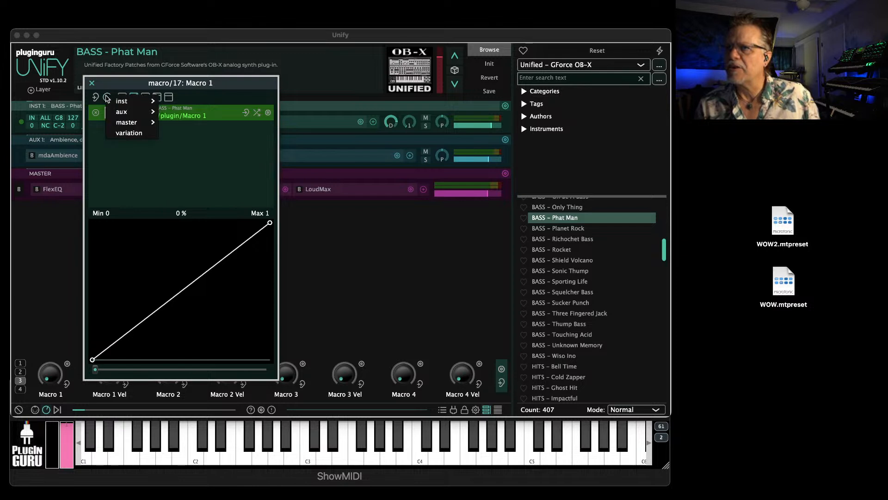
Examine the full list of OB-X parameters available as replacement targets for the Macro 1 mapping, leaving the mapping as it is
click(269, 113)
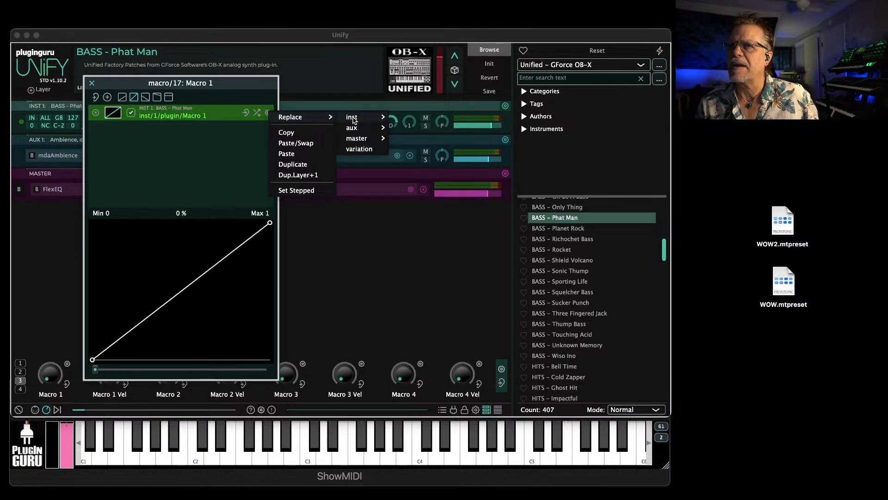
mouse_move(352, 117)
mouse_move(441, 118)
mouse_move(506, 159)
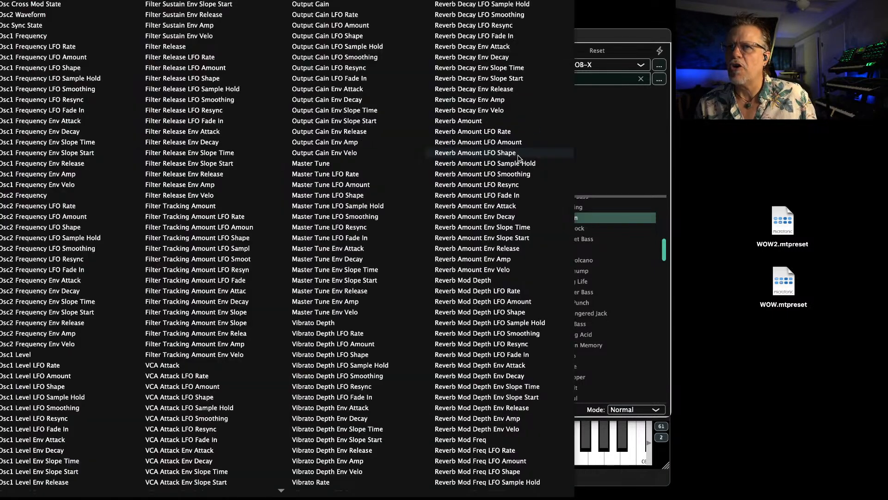
scroll(355, 186, down, 6)
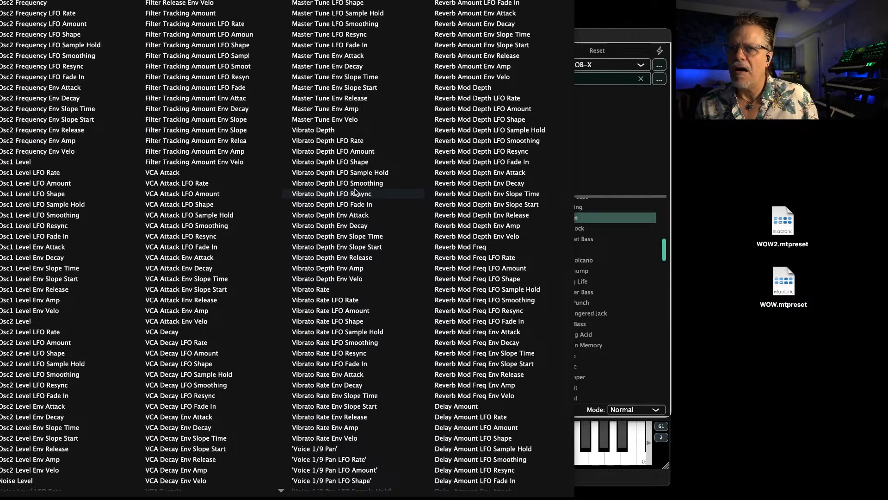
scroll(355, 191, down, 5)
scroll(355, 193, down, 20)
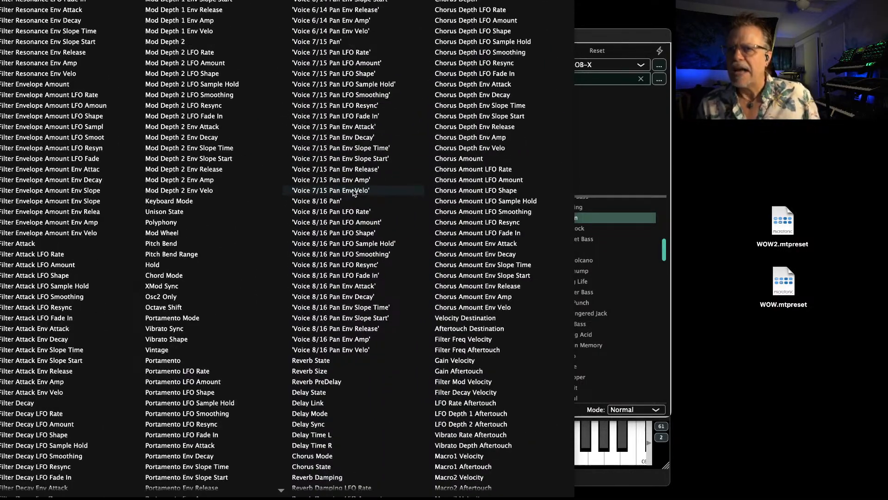
scroll(354, 193, down, 5)
scroll(350, 193, up, 8)
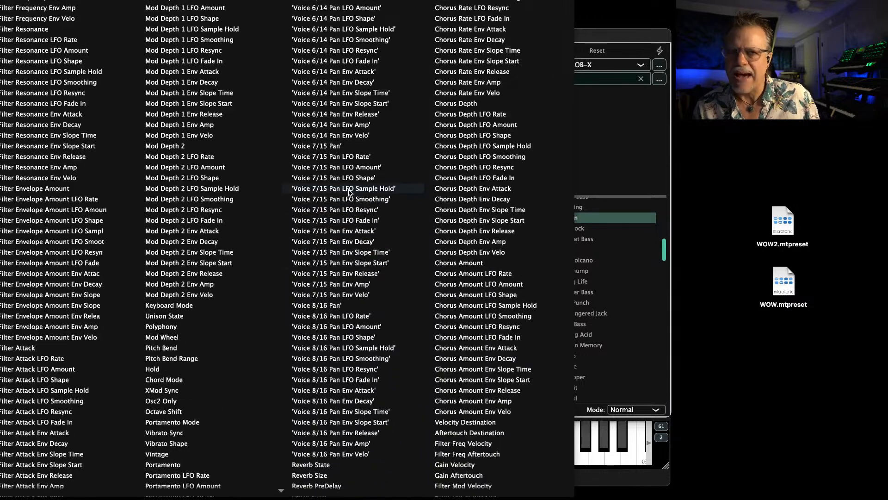
scroll(351, 193, down, 8)
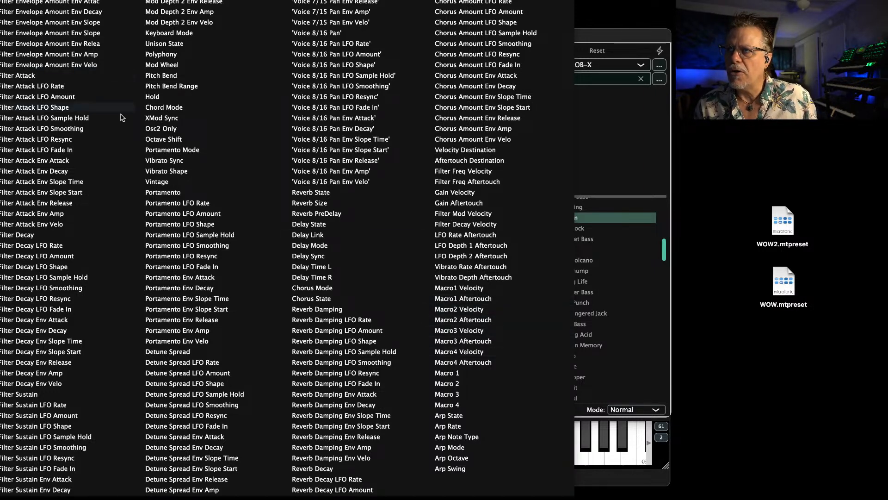
click(102, 101)
click(422, 279)
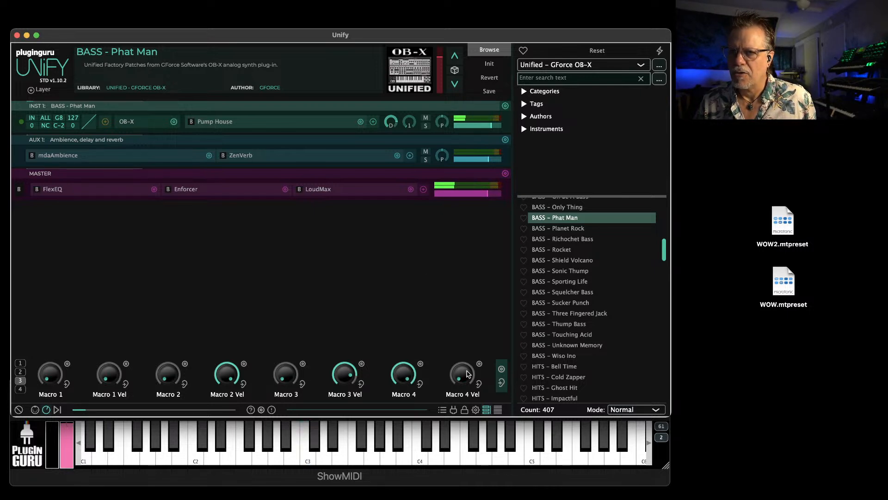
Turn Macro 4 Vel fully up and Macro 4 fully down, and show macro knob page 4
drag(402, 379, 401, 492)
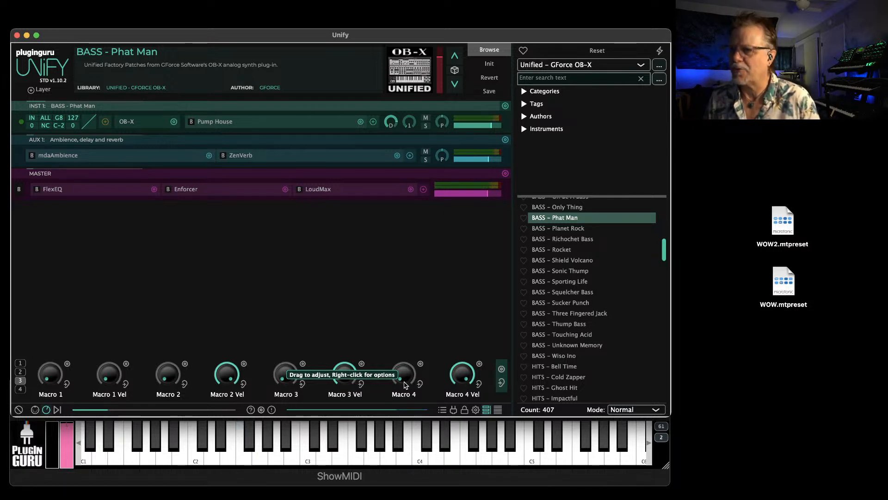
click(20, 389)
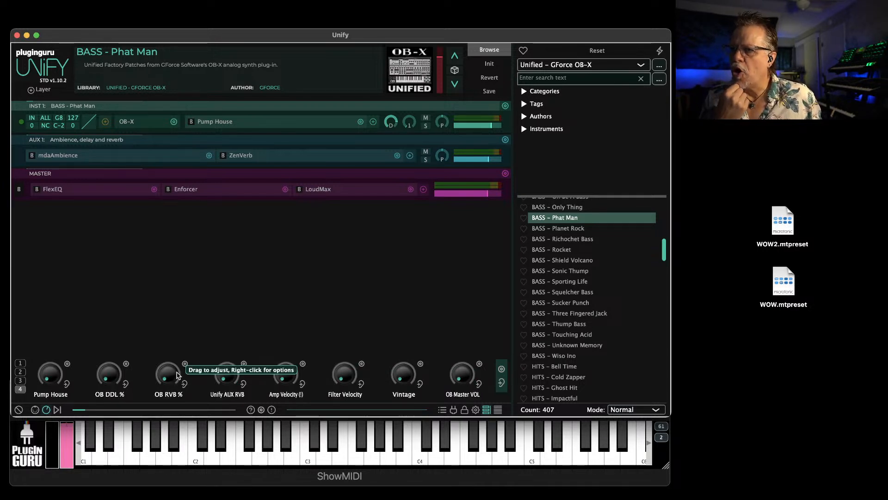
Audition the OB RVB % and Unify AUX RVB macros fully up, leaving OB RVB % about a quarter up and Unify AUX RVB fully down
drag(178, 375, 218, 228)
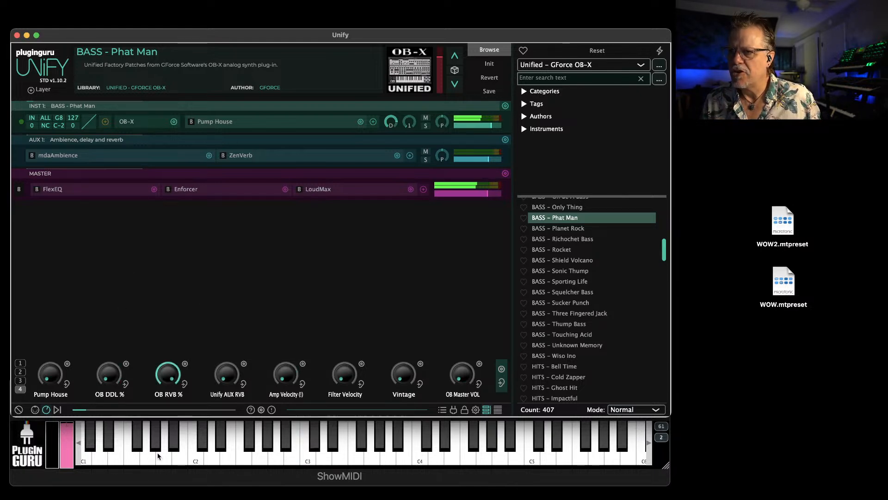
drag(227, 378, 247, 304)
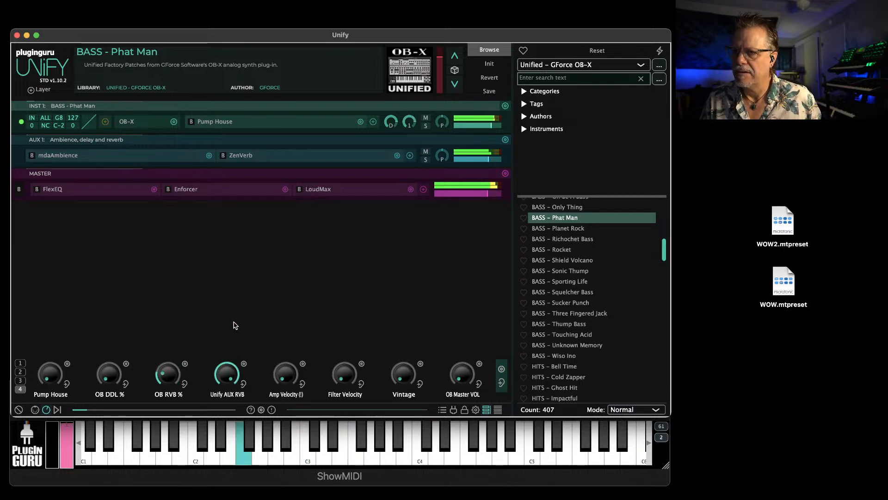
double_click(226, 367)
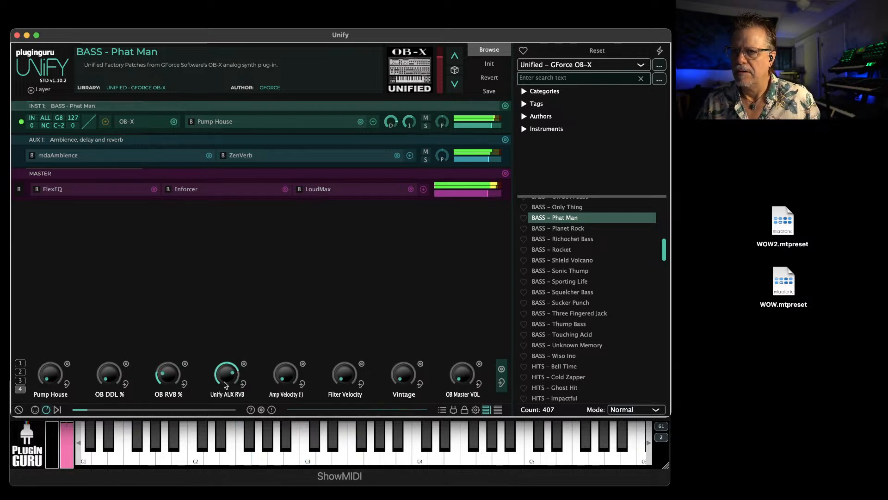
Turn the Amp Velocity macro fully up, and audition the Vintage macro fully up before returning it to zero
drag(285, 376, 276, 436)
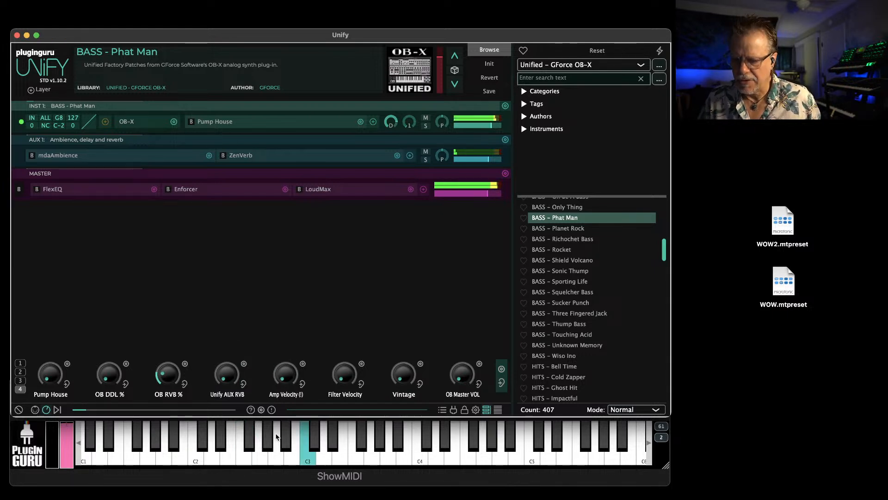
drag(285, 375, 313, 273)
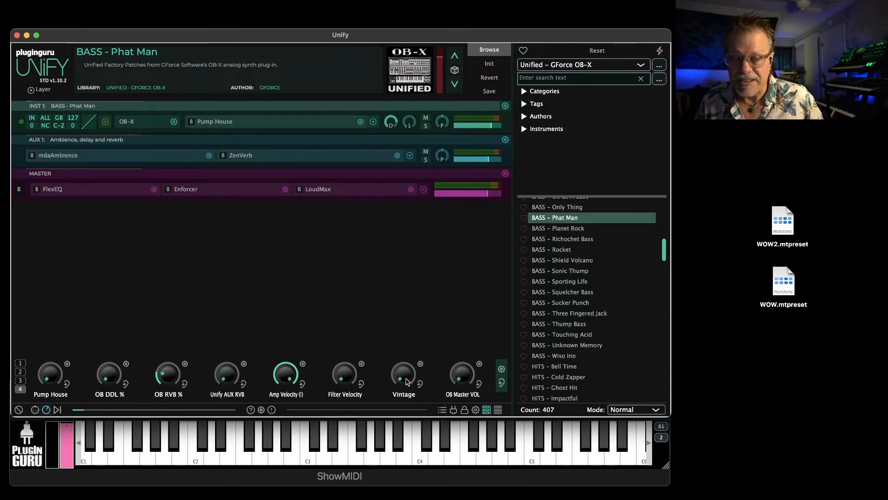
drag(406, 382, 424, 271)
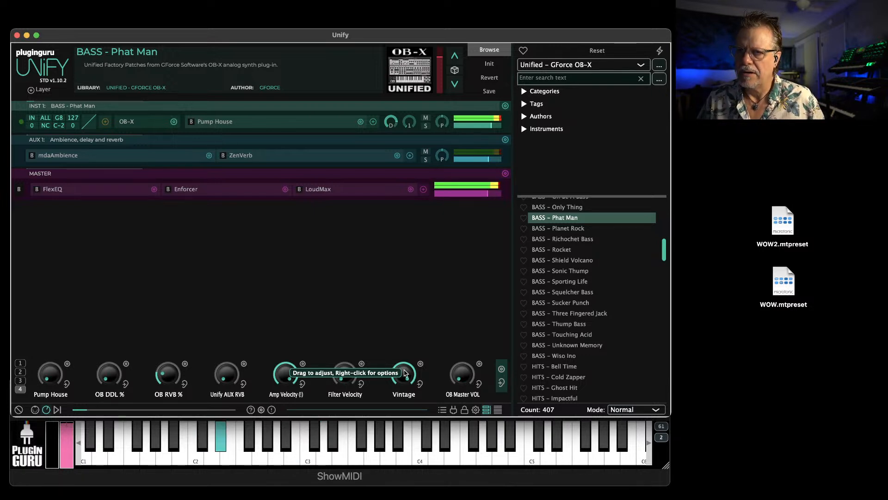
drag(406, 375, 402, 494)
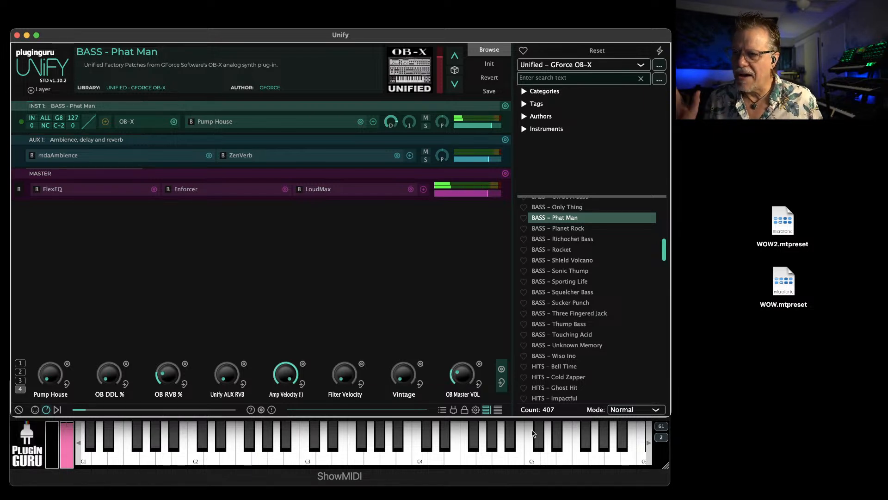
View macro knob pages 1 and 2 of BASS - Phat Man, ending on page 1
click(19, 363)
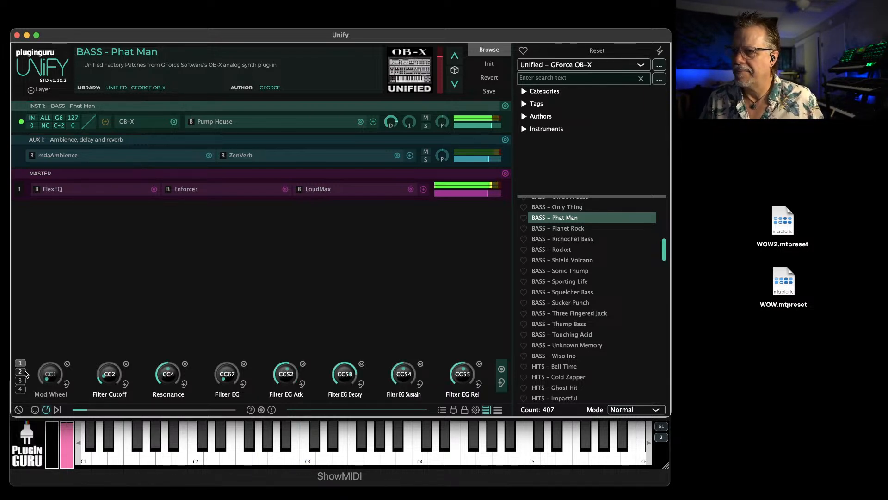
click(20, 371)
click(20, 362)
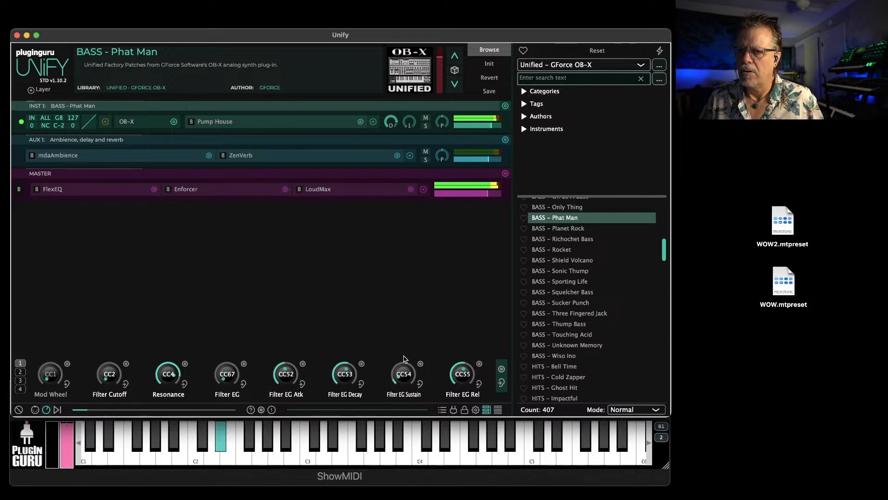
Open the OB-X instrument's plug-in window, reposition it to examine the whole synth panel, and close it
click(127, 122)
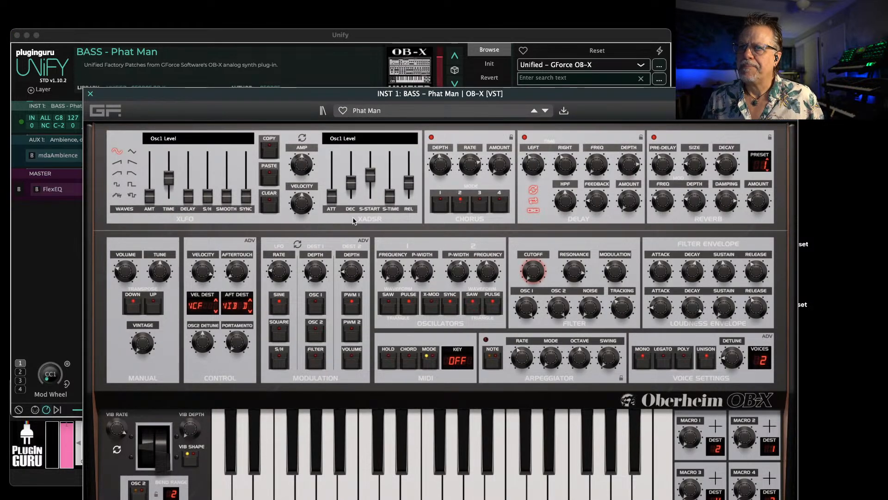
drag(241, 96, 172, 49)
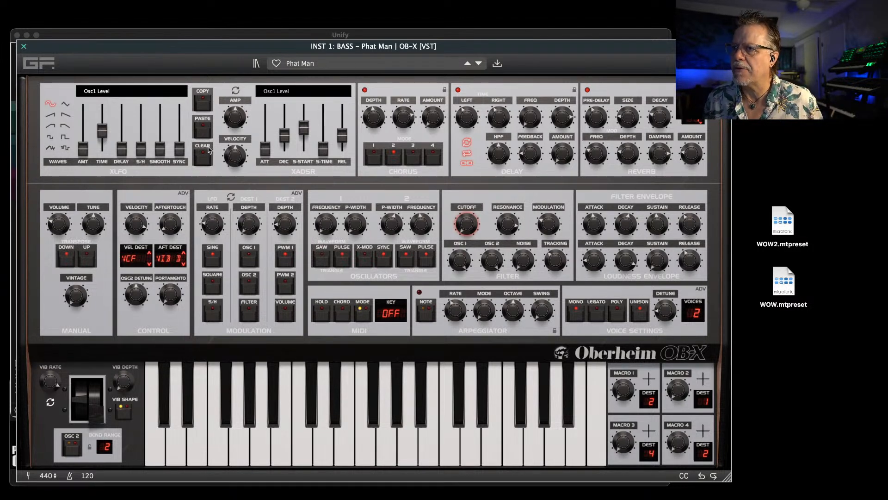
key(Escape)
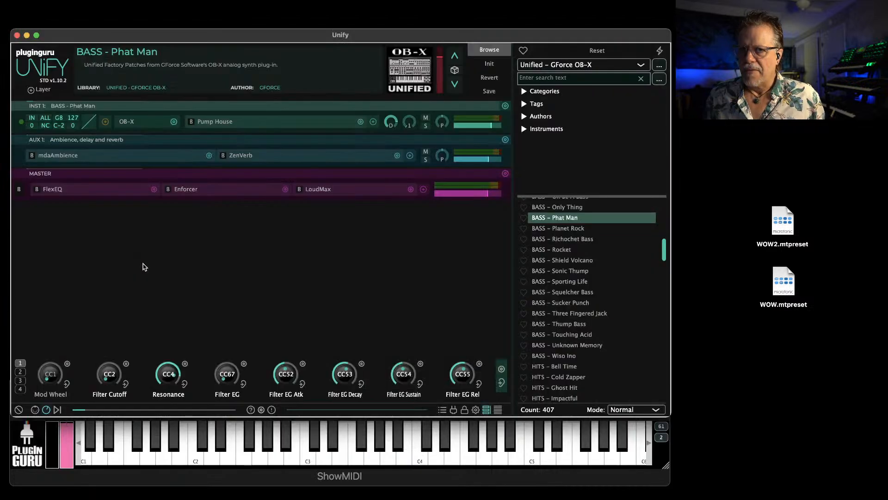
Load the BASS - Shield Volcano patch, and switch briefly to Chrome and back to Unify
click(582, 262)
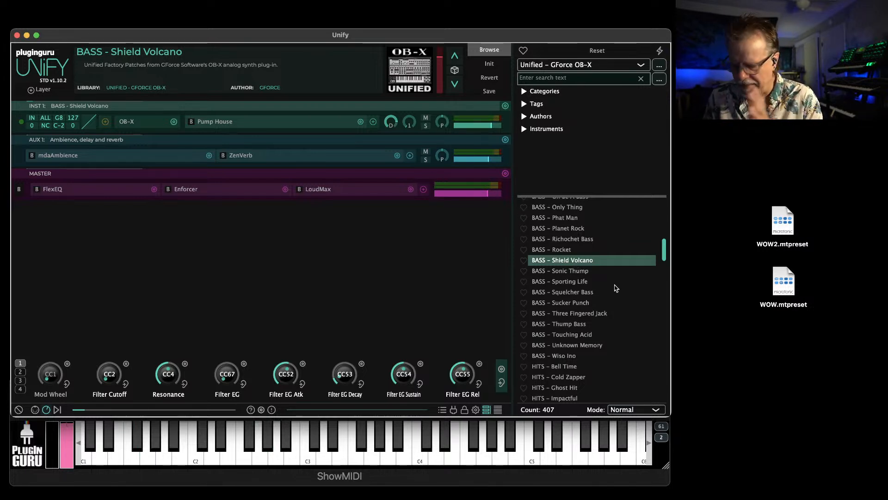
key(super+Tab)
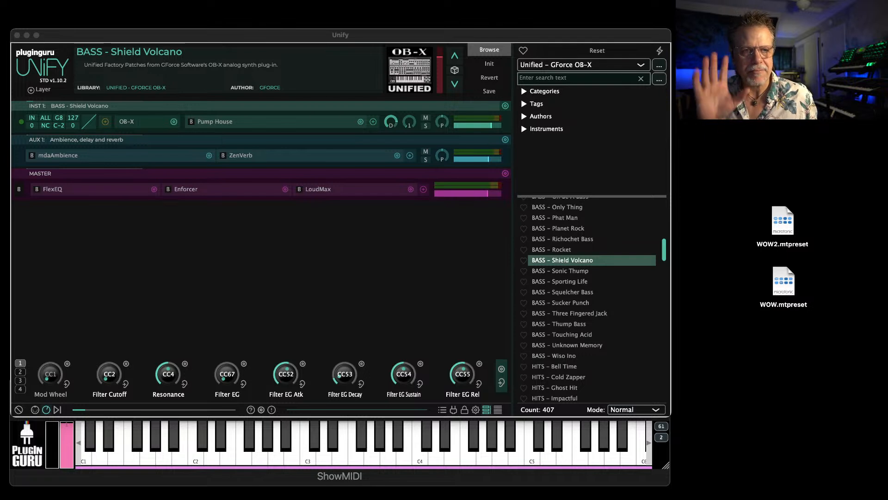
key(super+Tab)
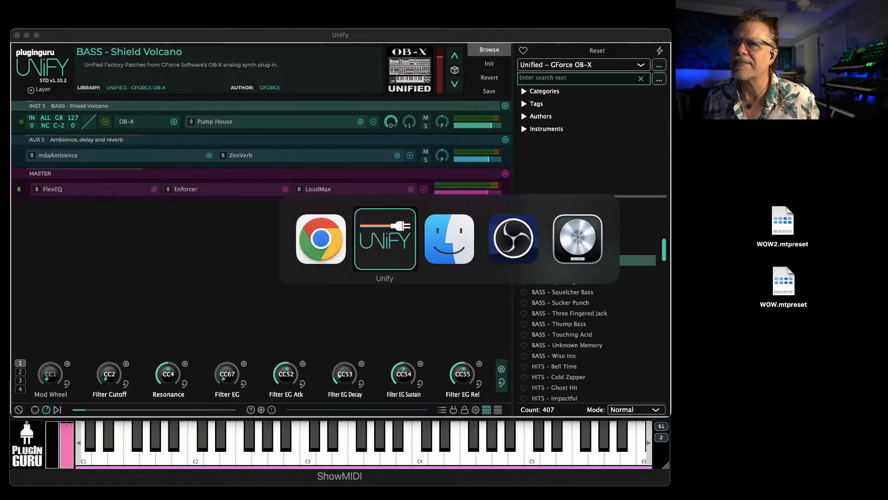